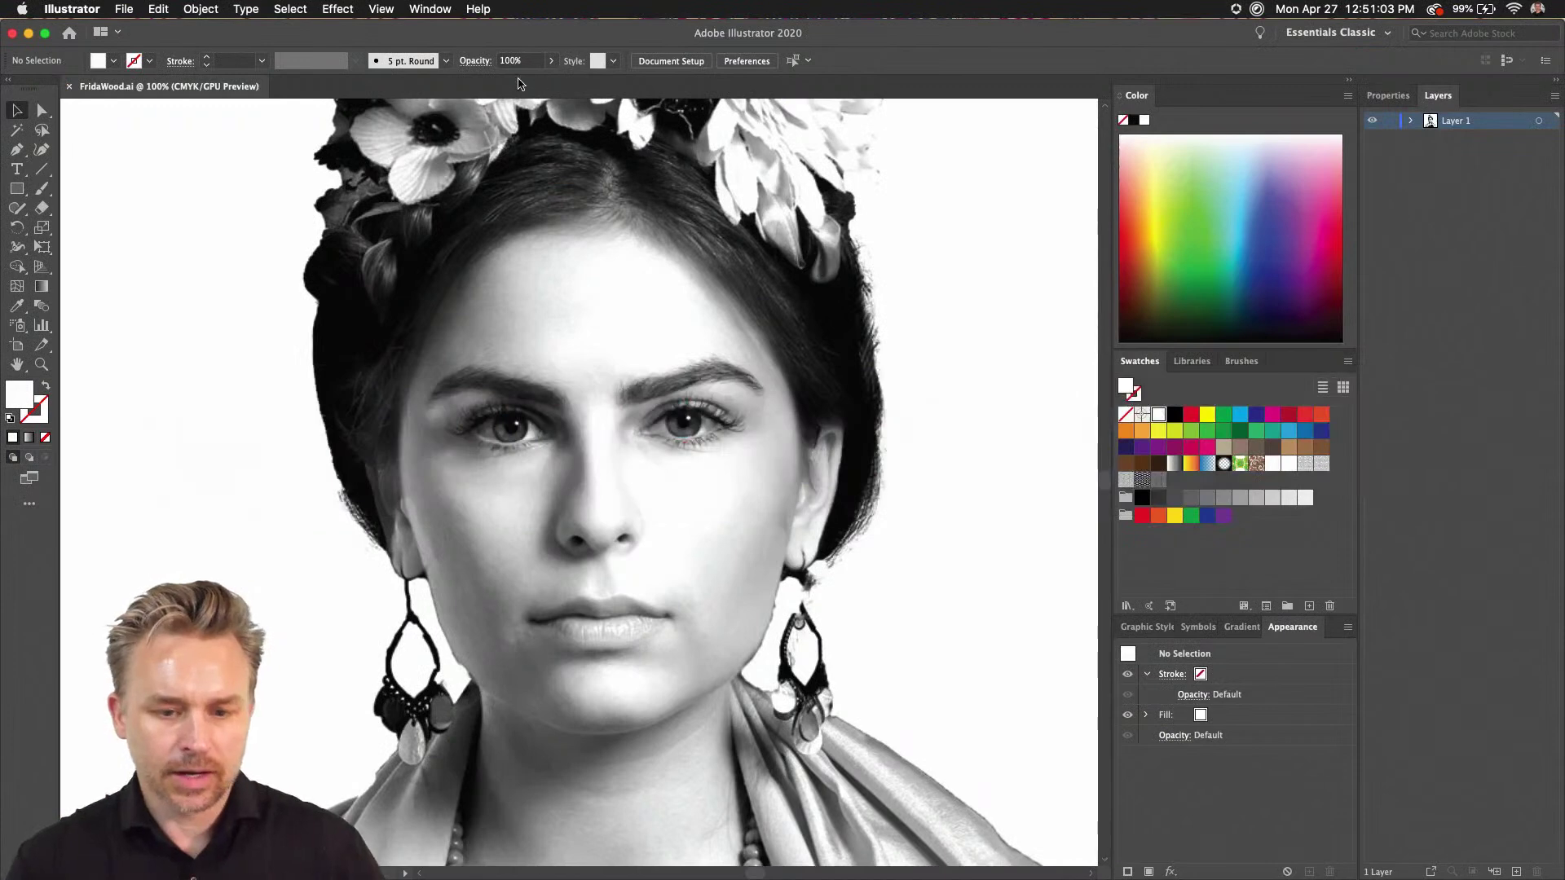
- Collapse the dock holding the Color, Swatches and Appearance panels to give the canvas more room
drag(475, 307, 603, 318)
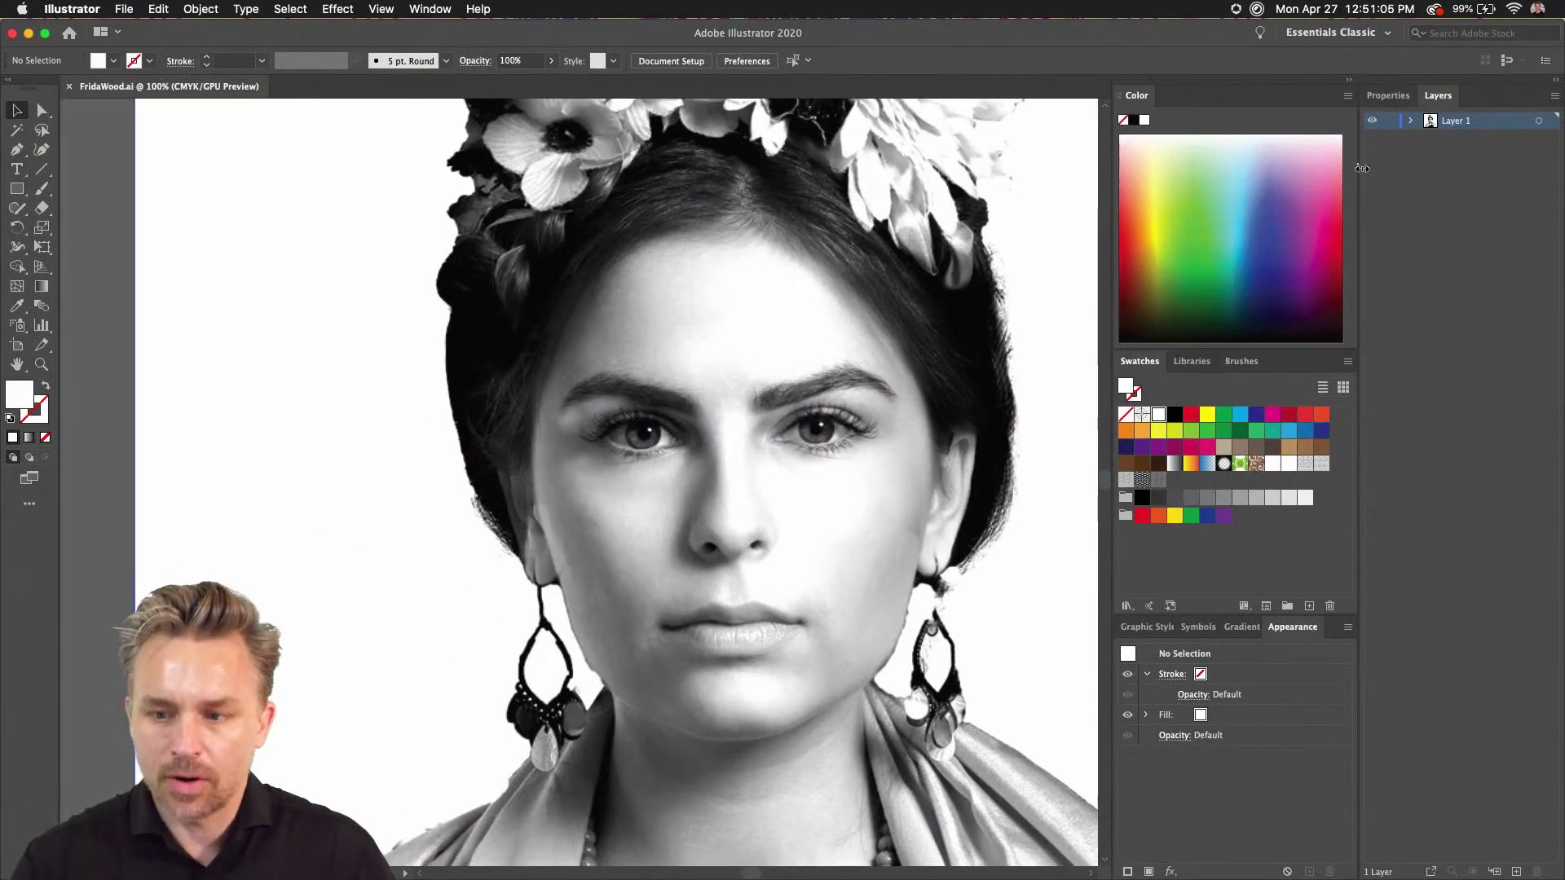
click(1350, 81)
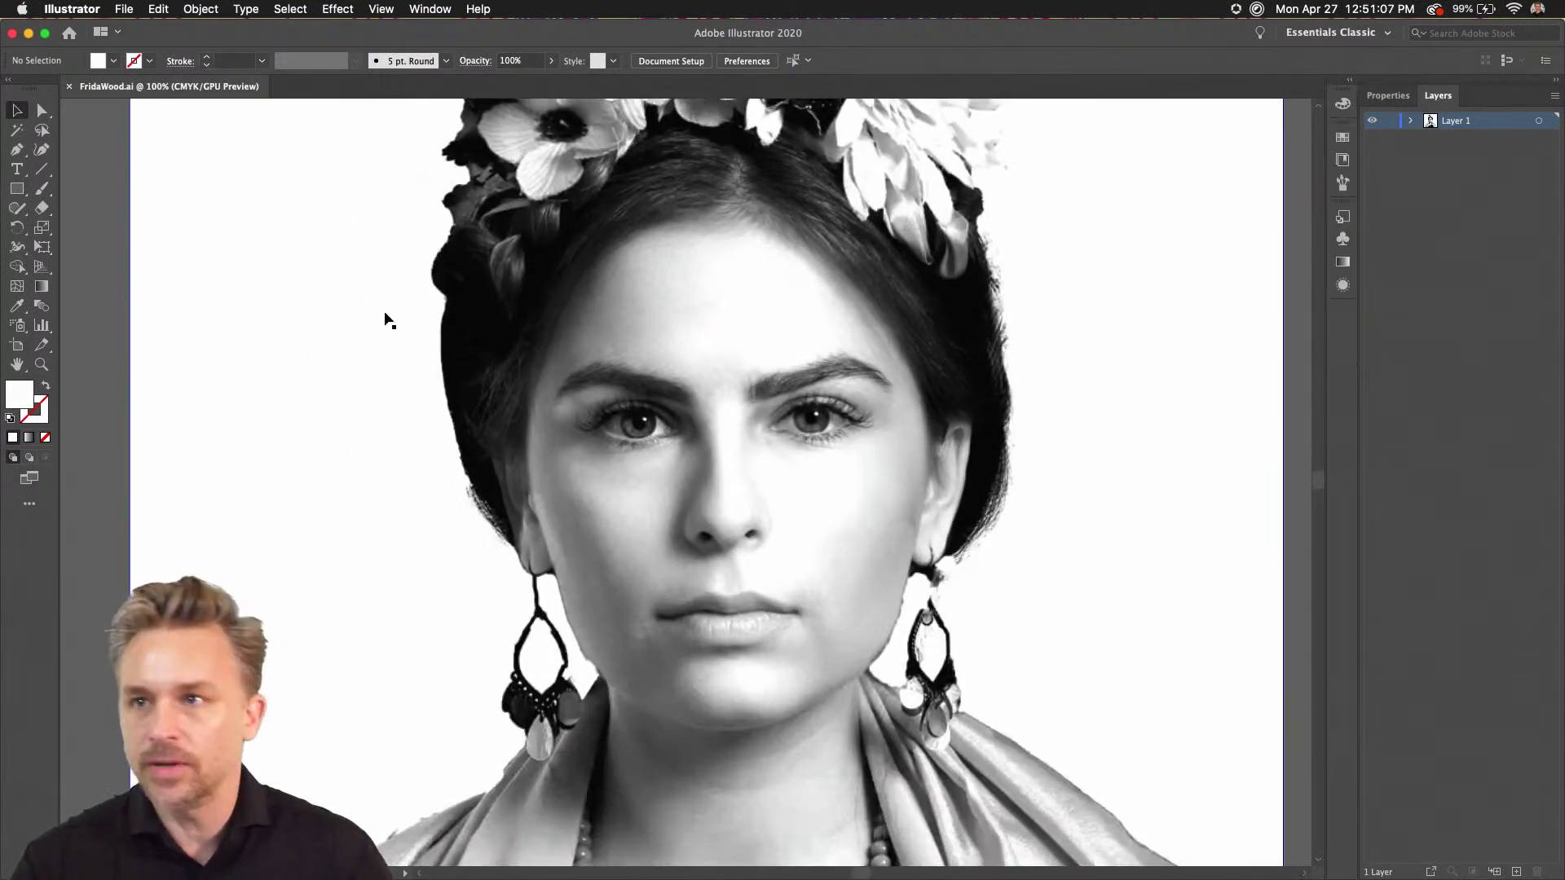
key(super+minus)
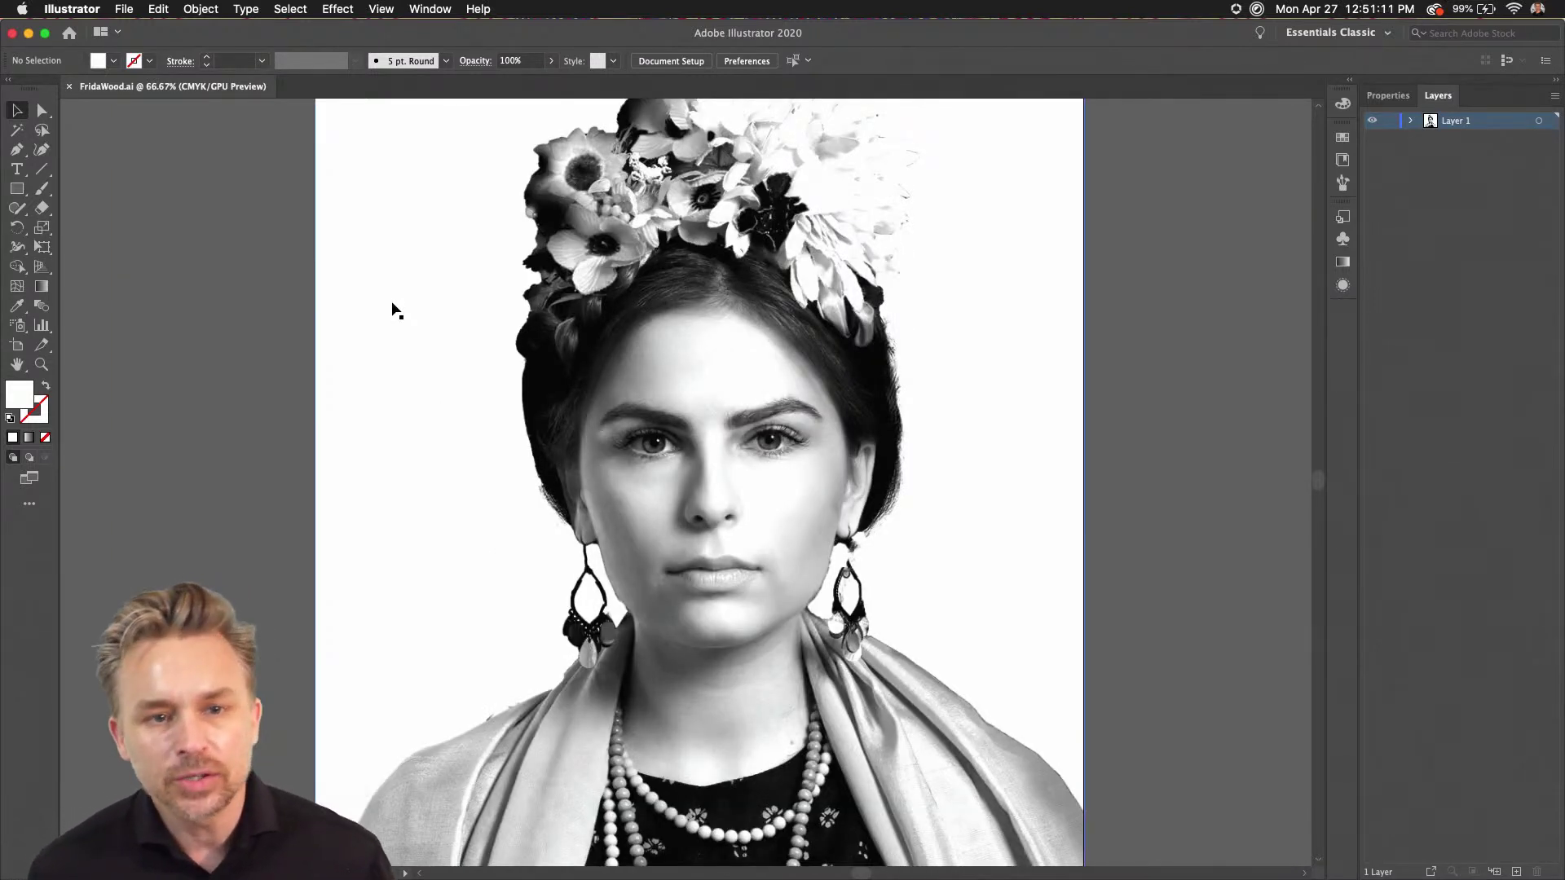
- Image Trace the embedded portrait photo with the 3 Colors preset
click(546, 420)
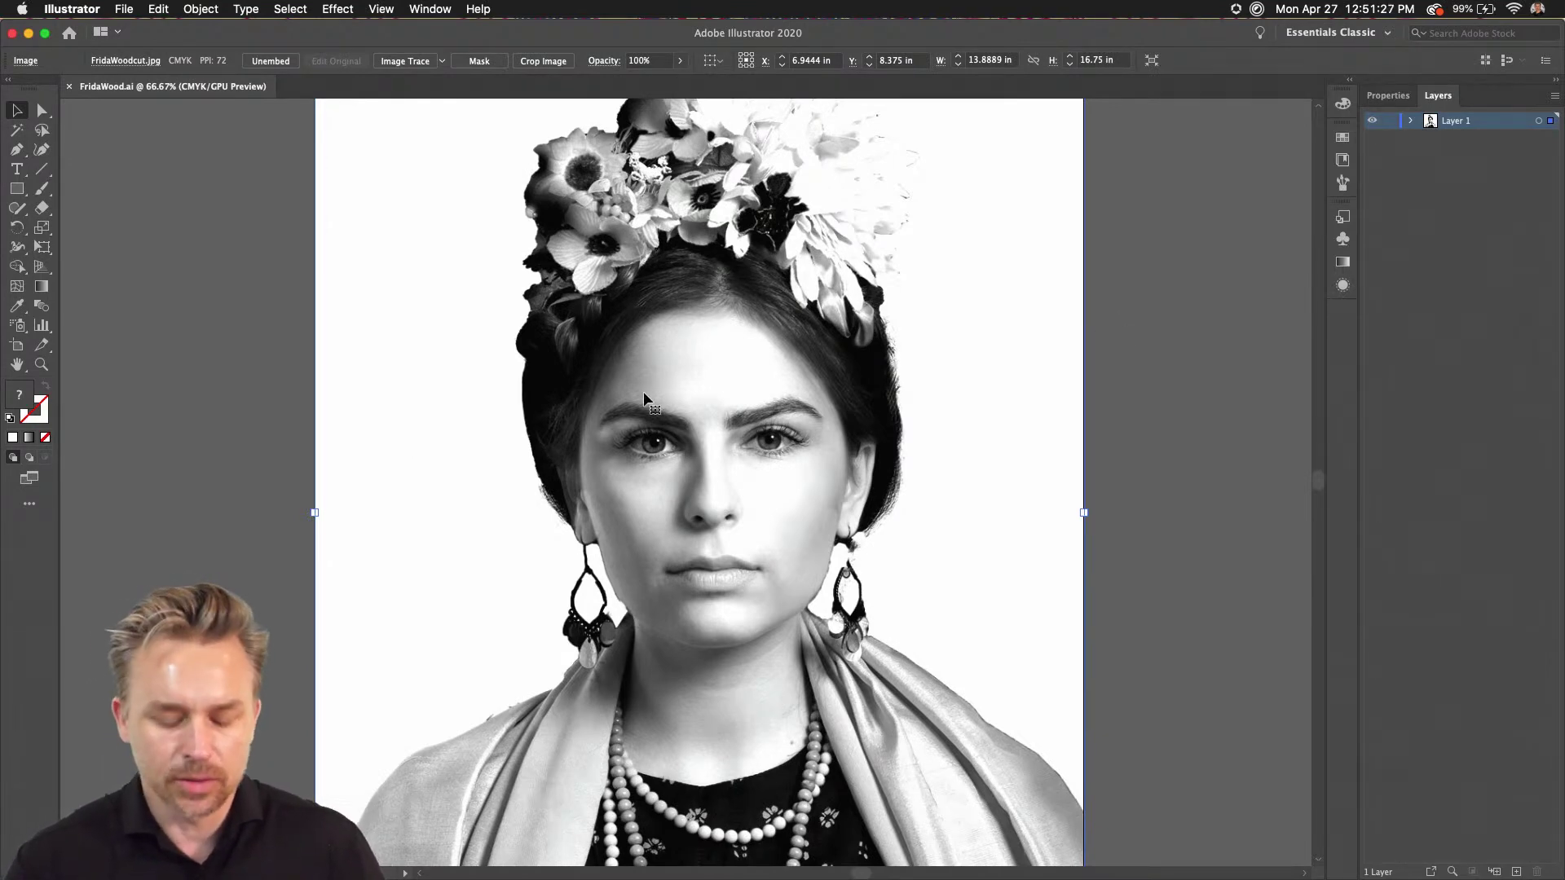
scroll(644, 398, up, 1)
scroll(644, 398, down, 1)
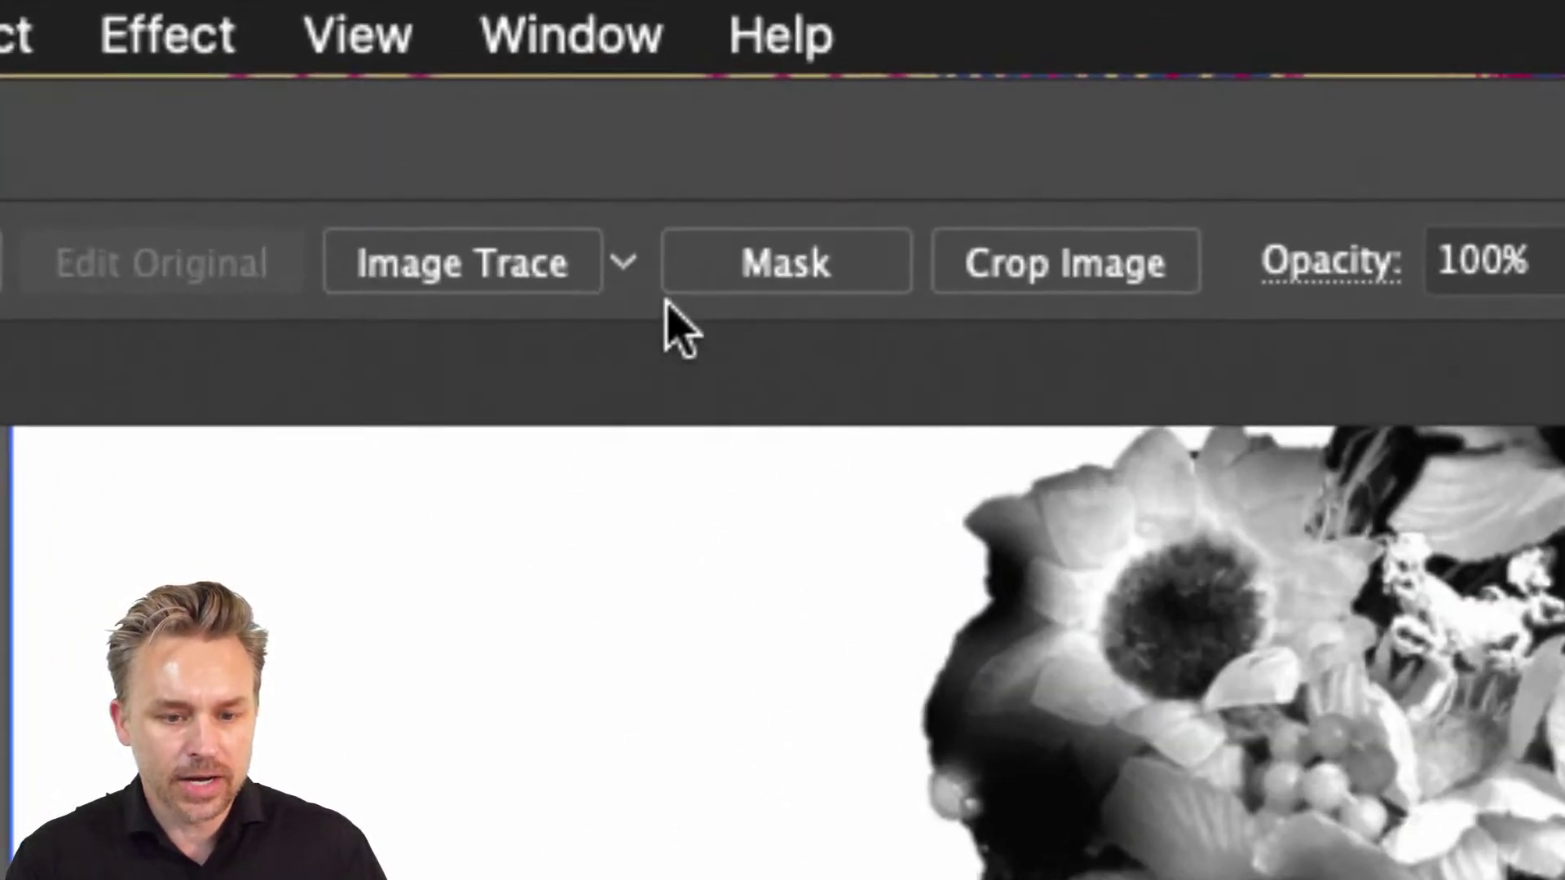
click(625, 262)
click(624, 261)
click(626, 259)
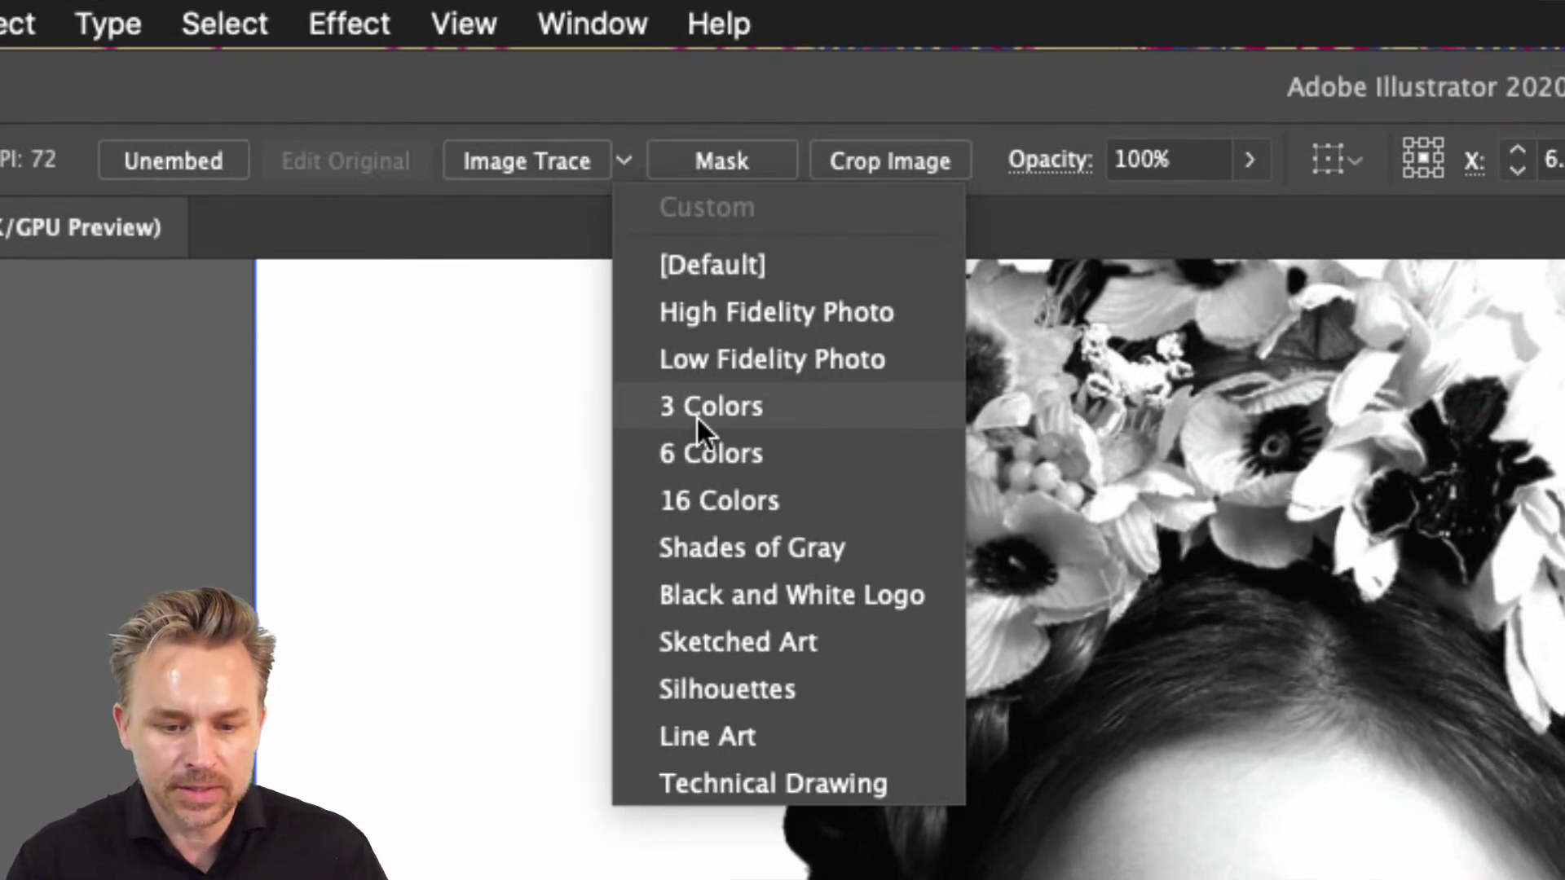
click(698, 415)
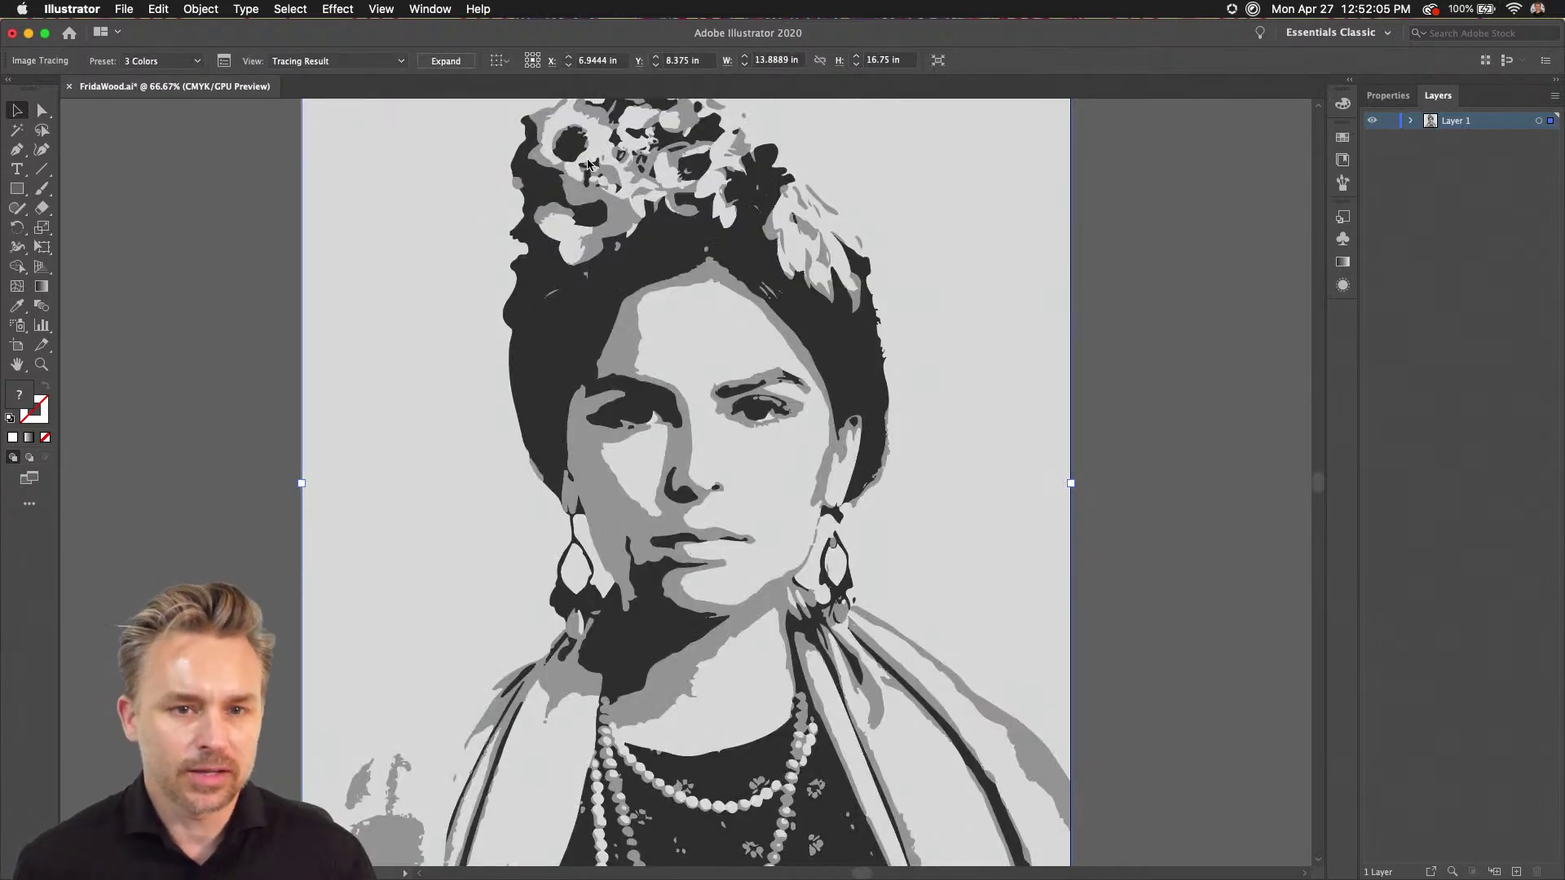
- Expand the portrait's tracing result into vector paths, ungroup it and clear the selection
scroll(656, 347, left, 3)
scroll(656, 347, up, 1)
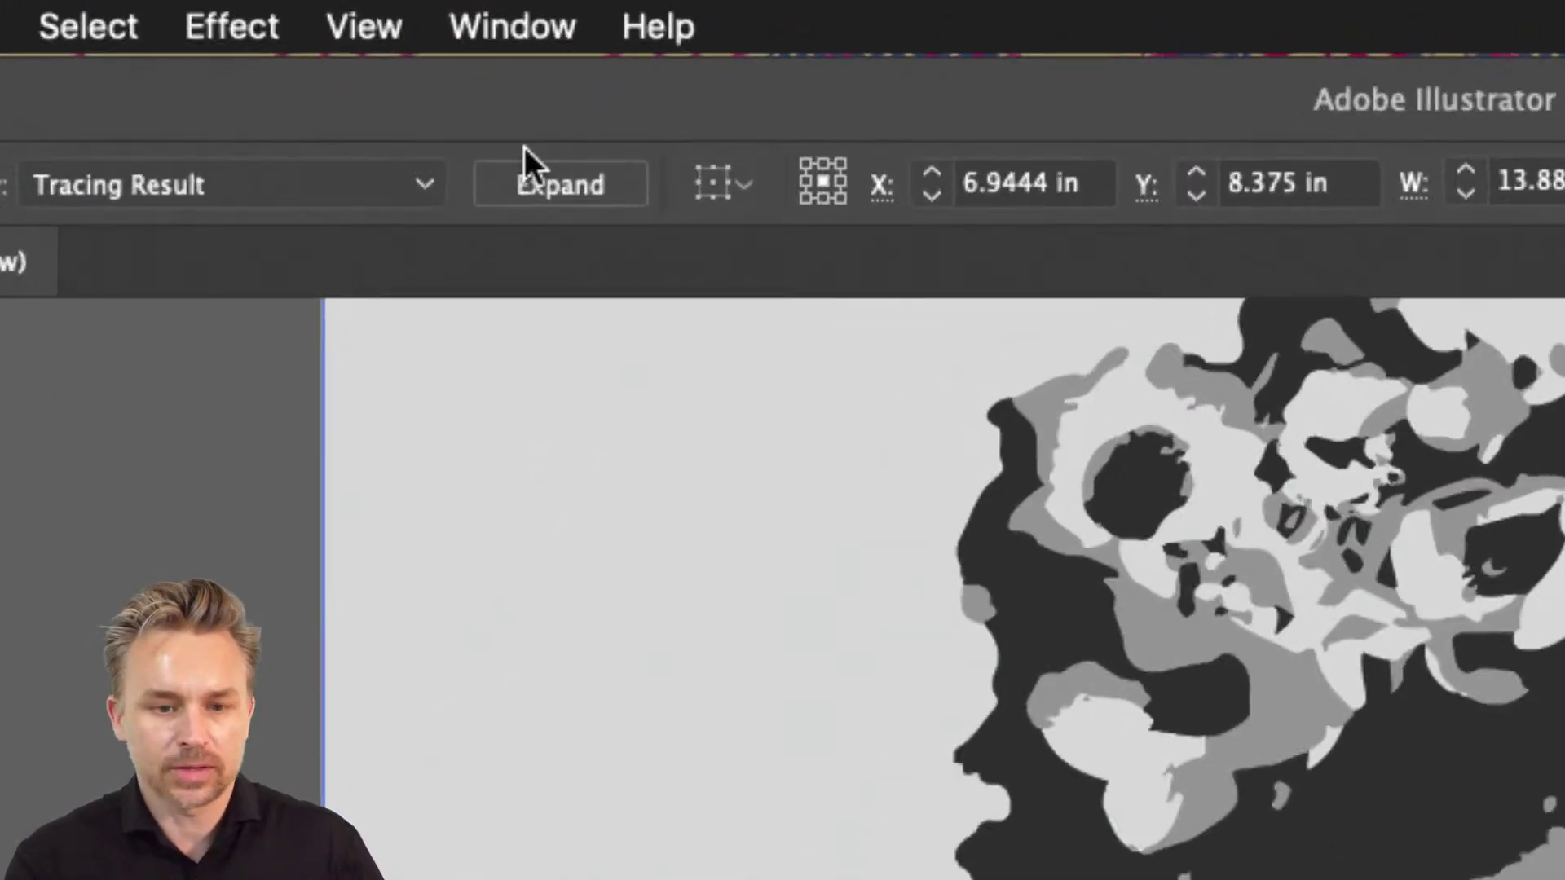
click(556, 186)
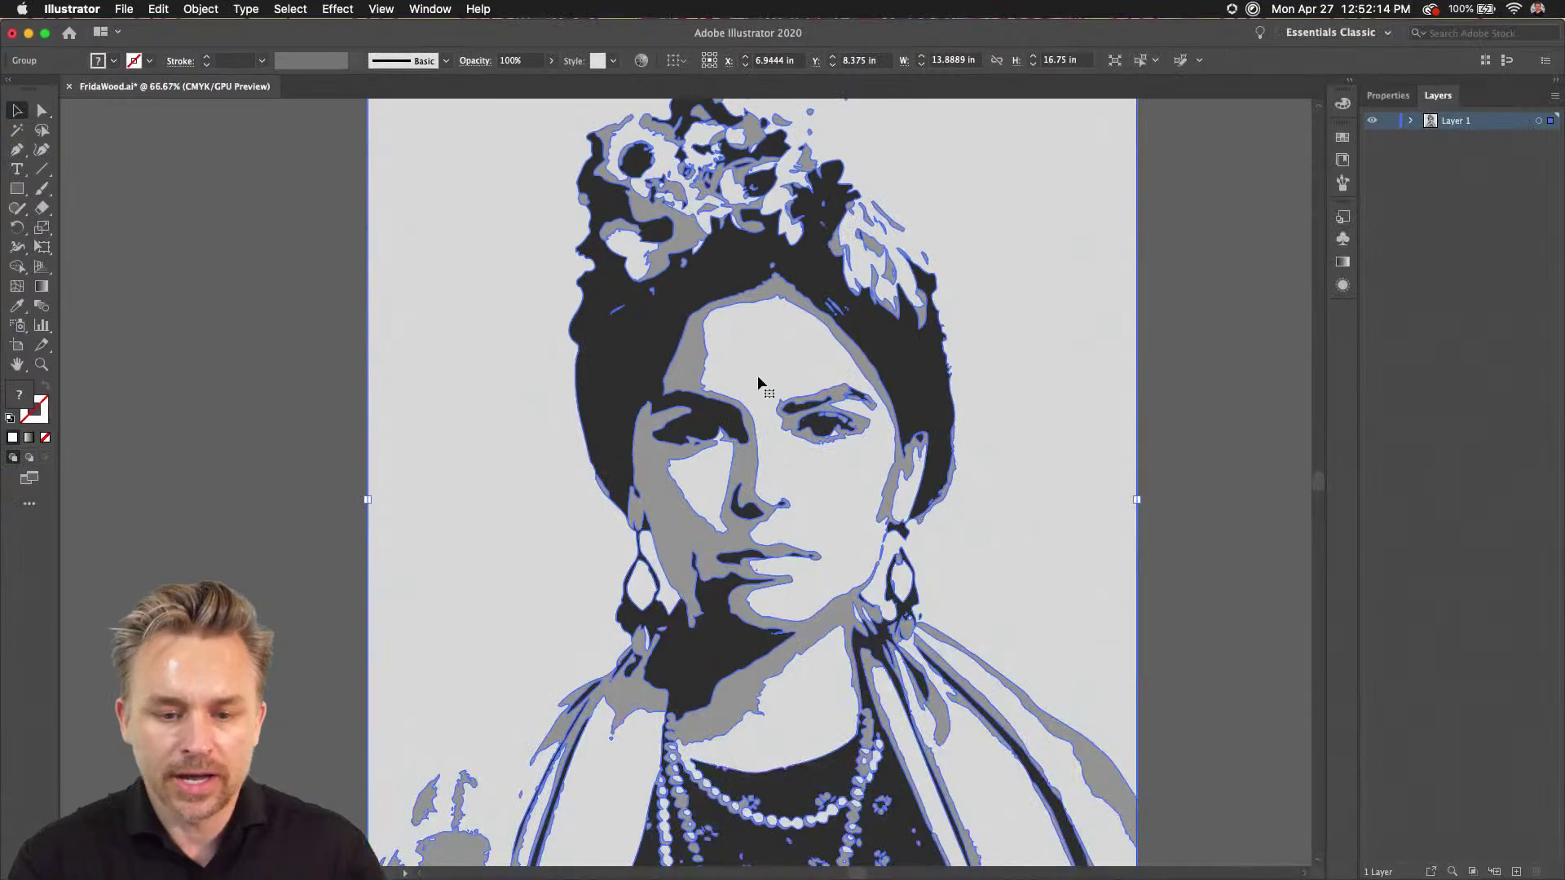
right_click(751, 374)
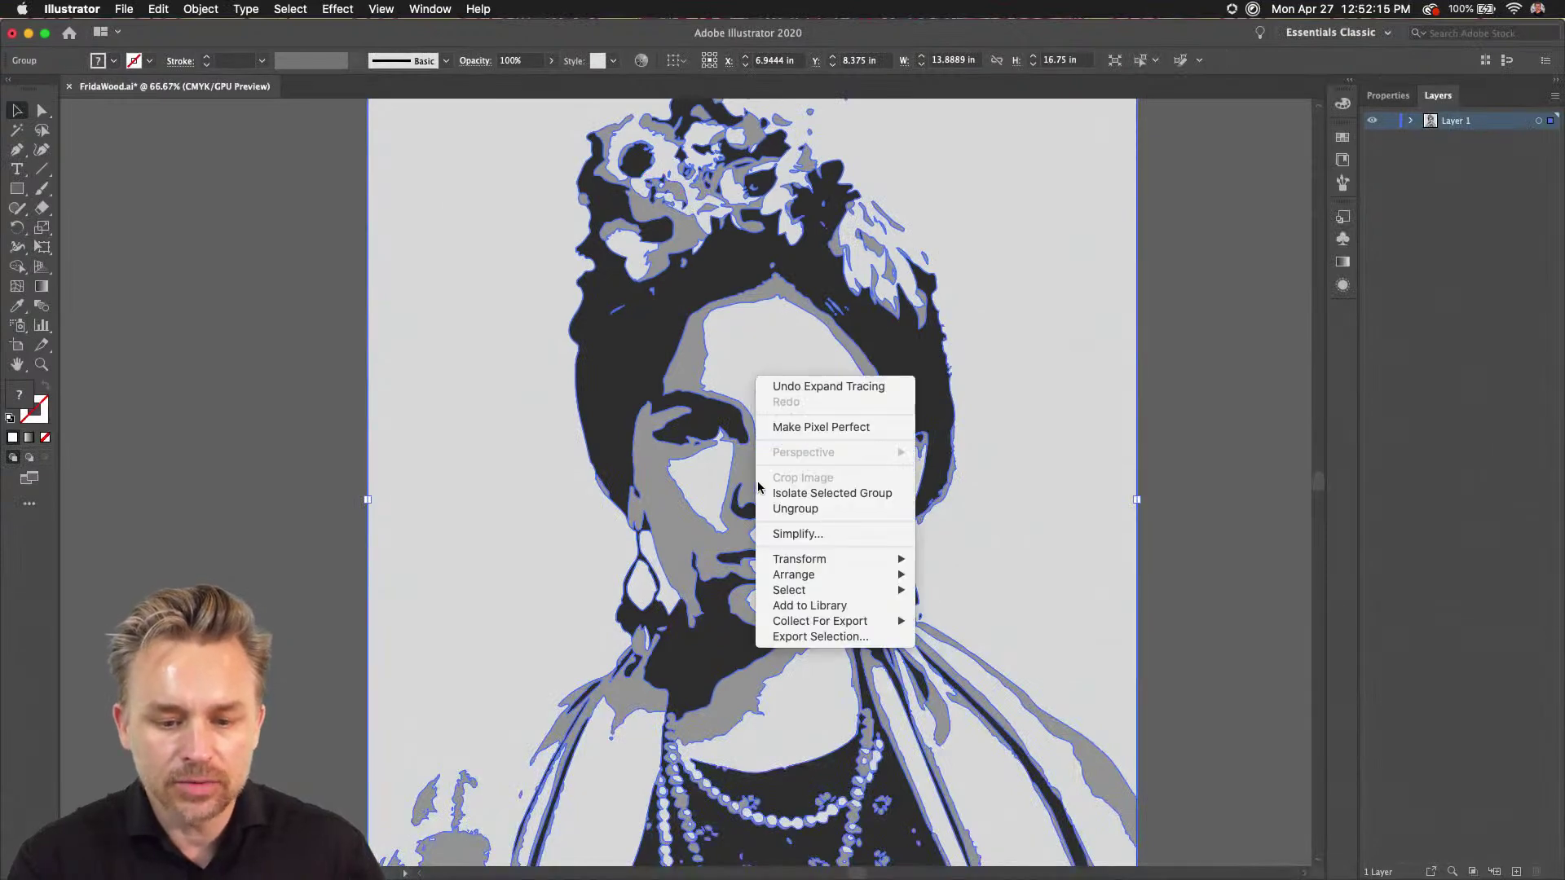
click(766, 510)
click(215, 330)
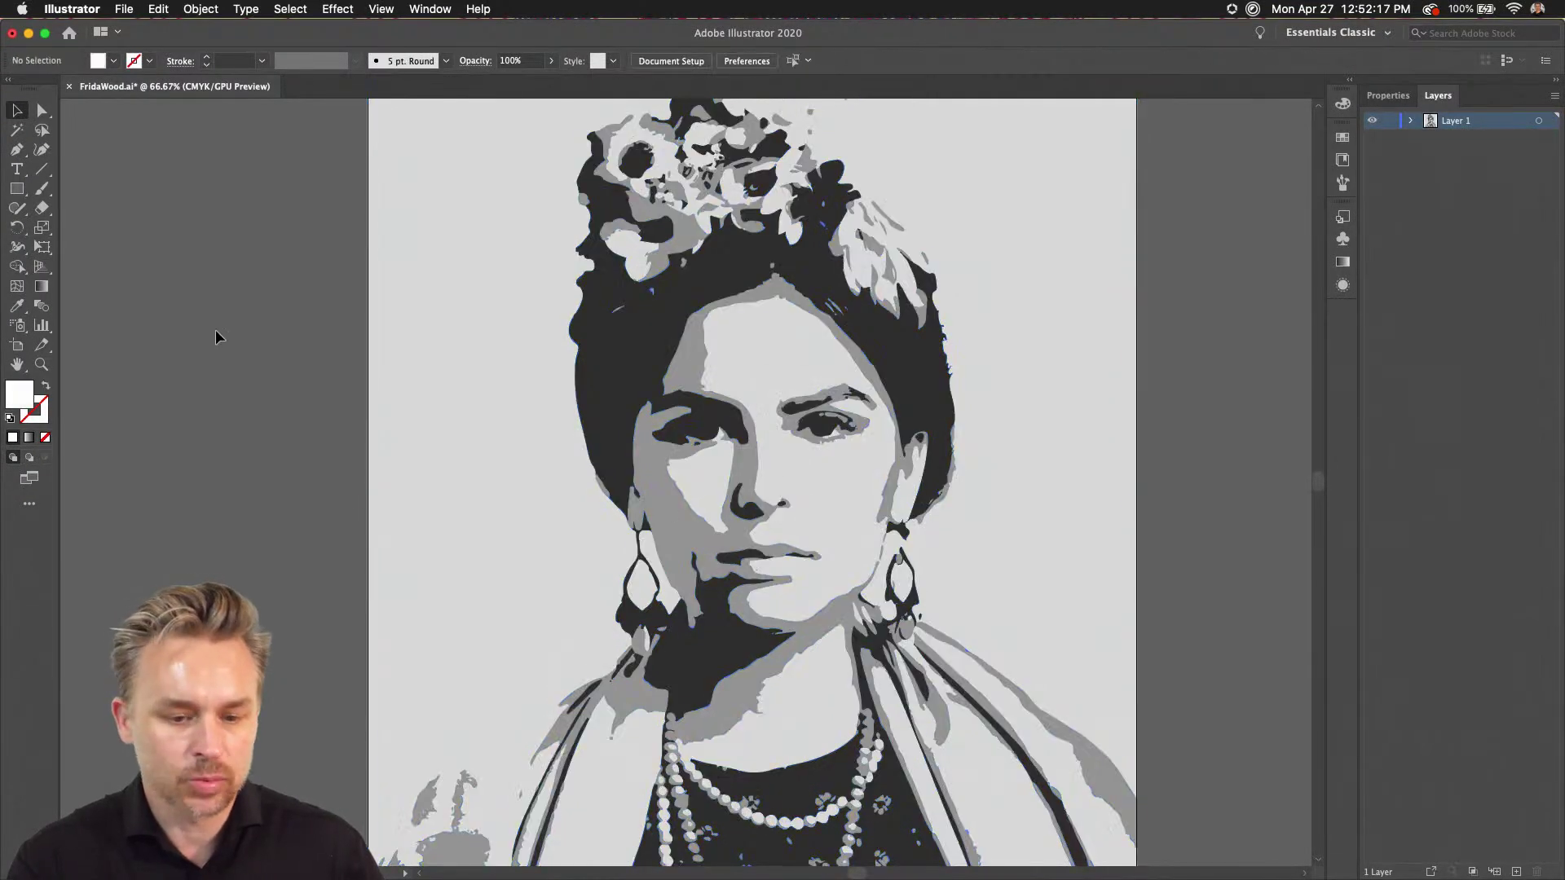
- Release the compound path of the light grey shape covering the face and background
click(762, 362)
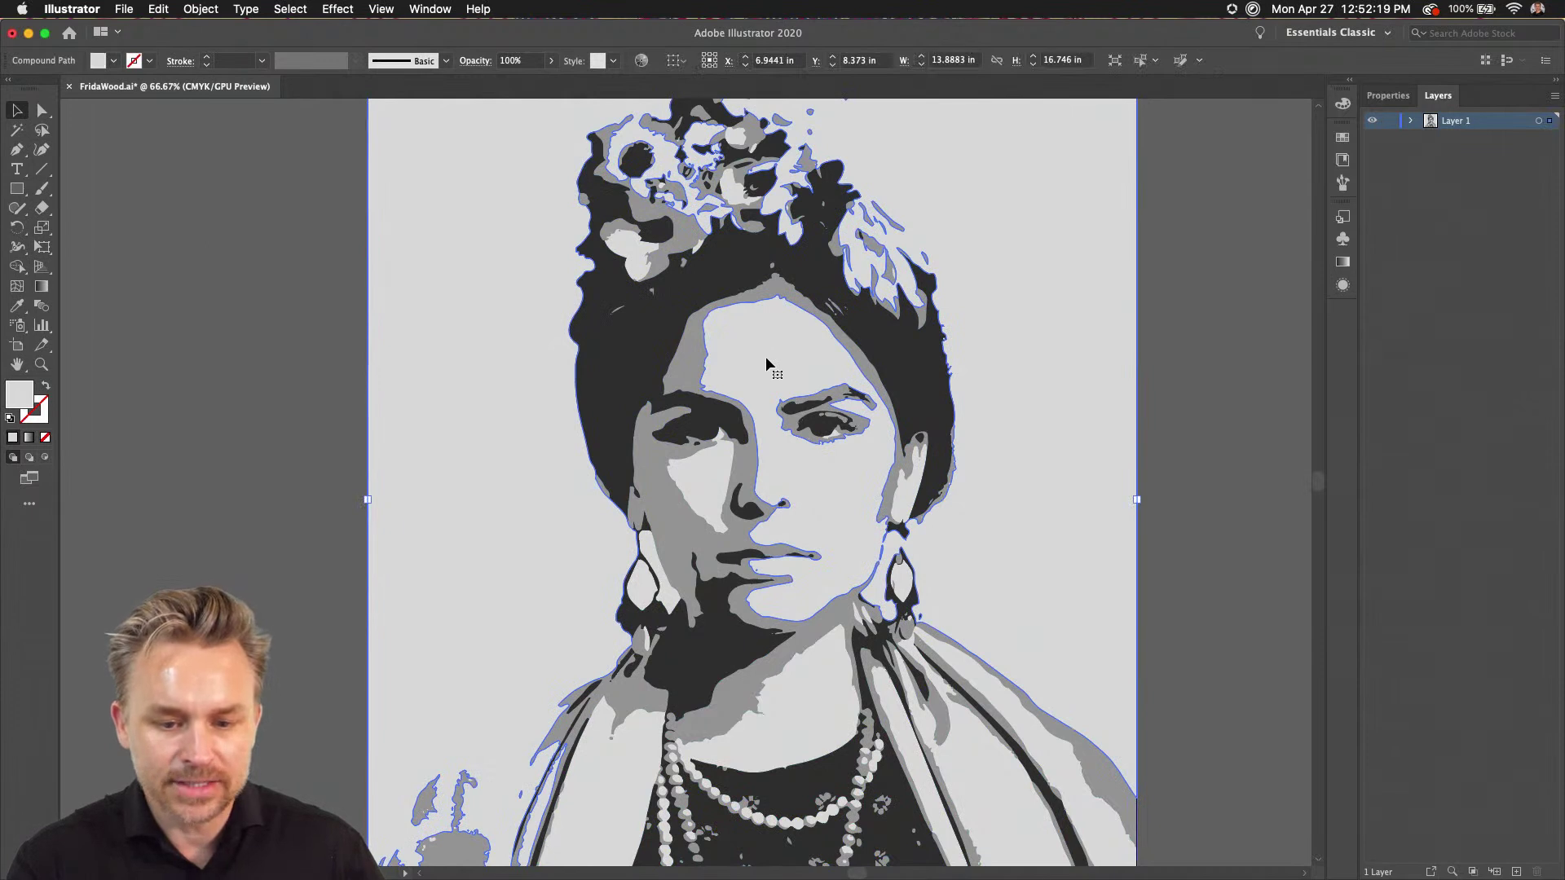
right_click(766, 358)
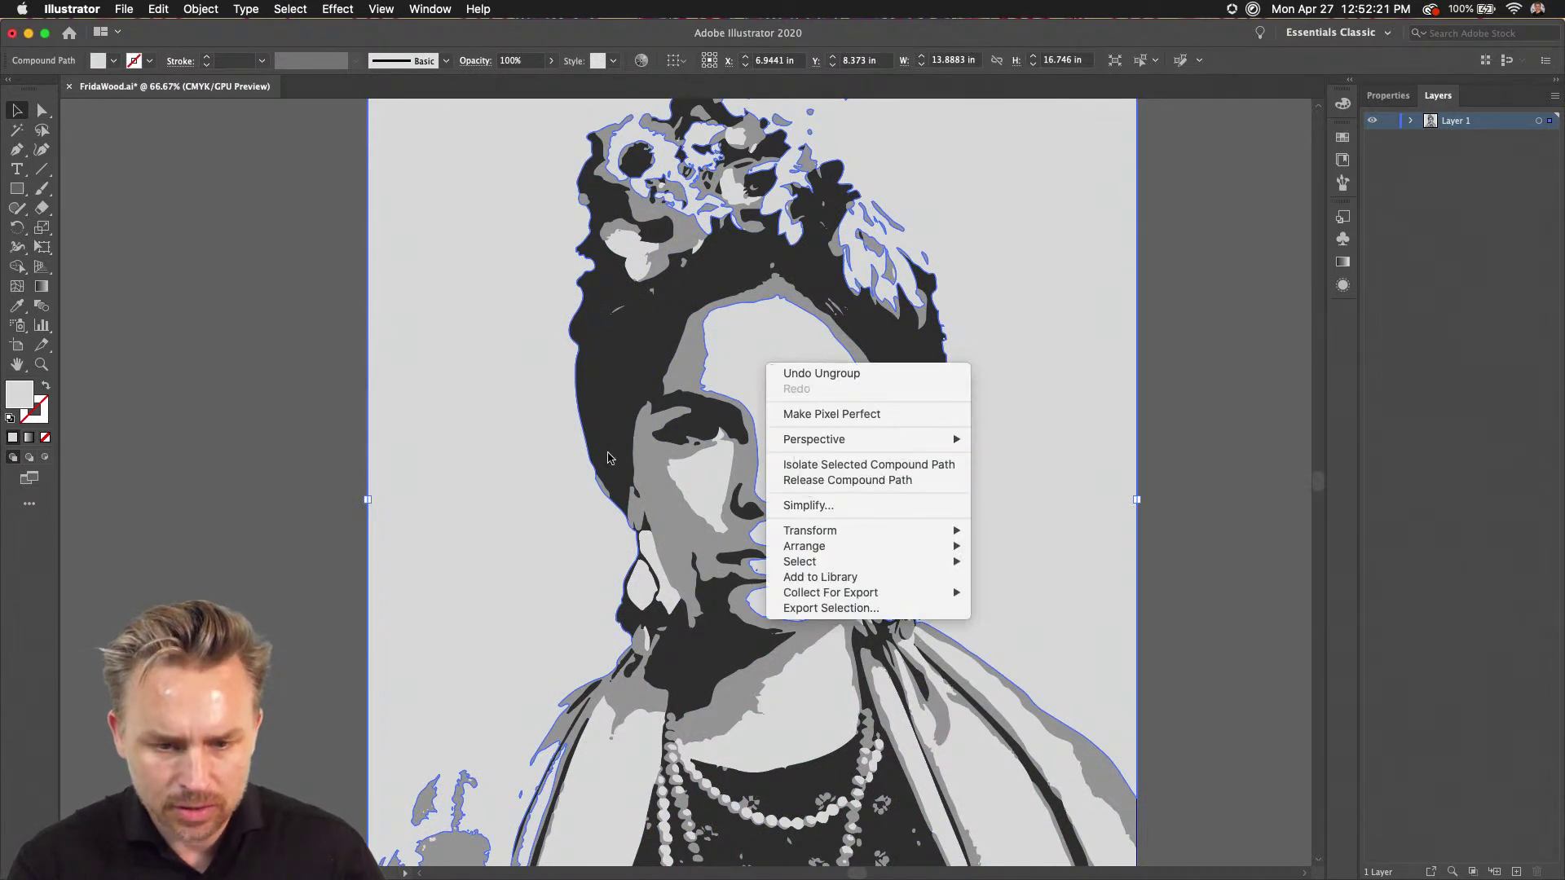
click(803, 481)
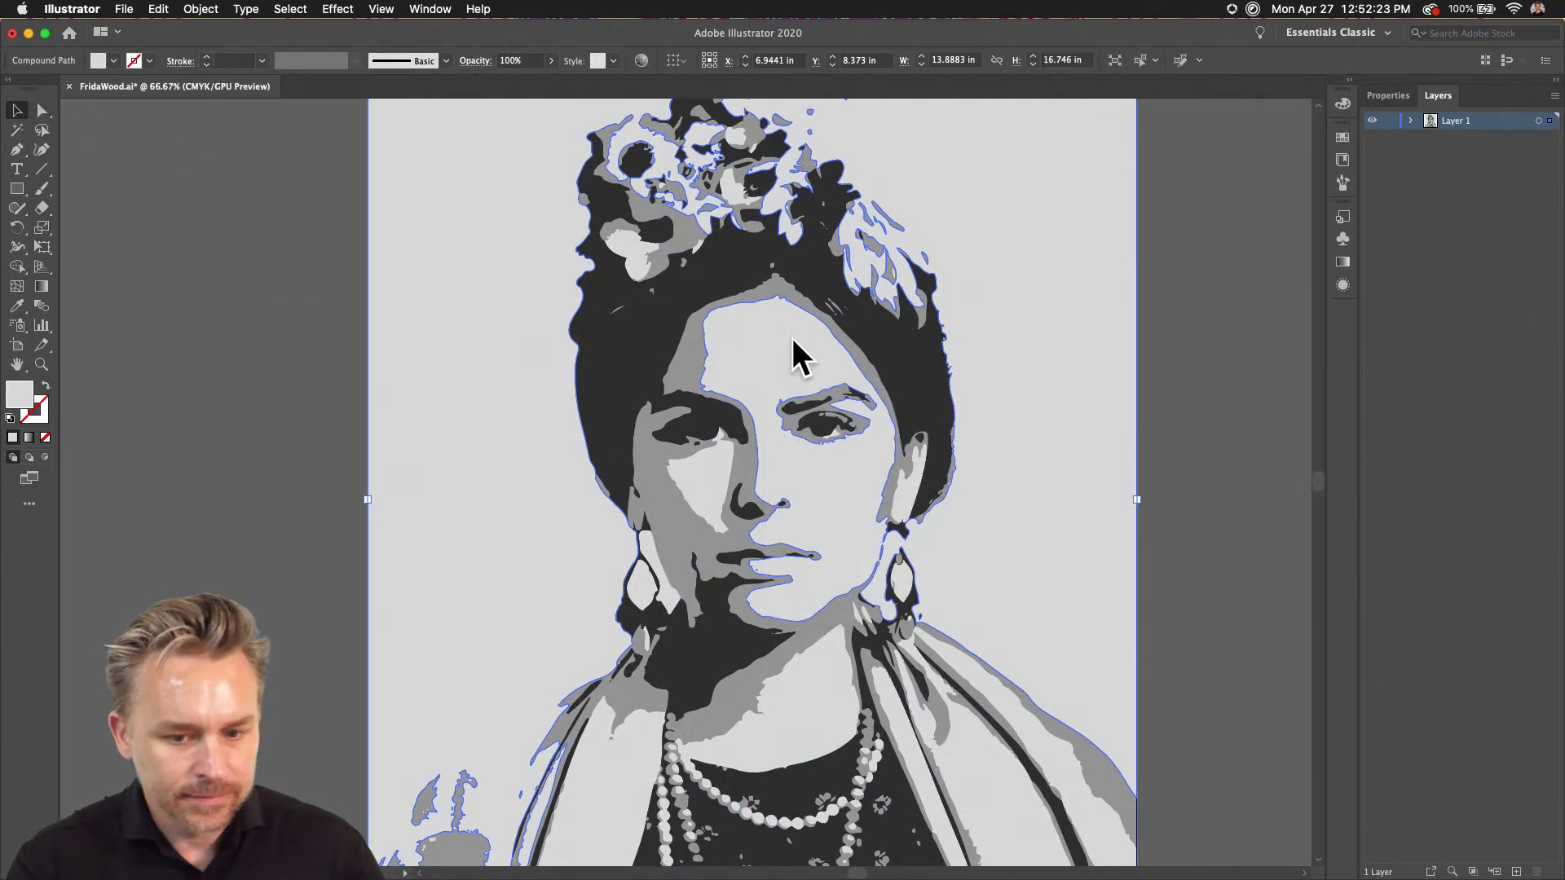
right_click(770, 350)
click(815, 475)
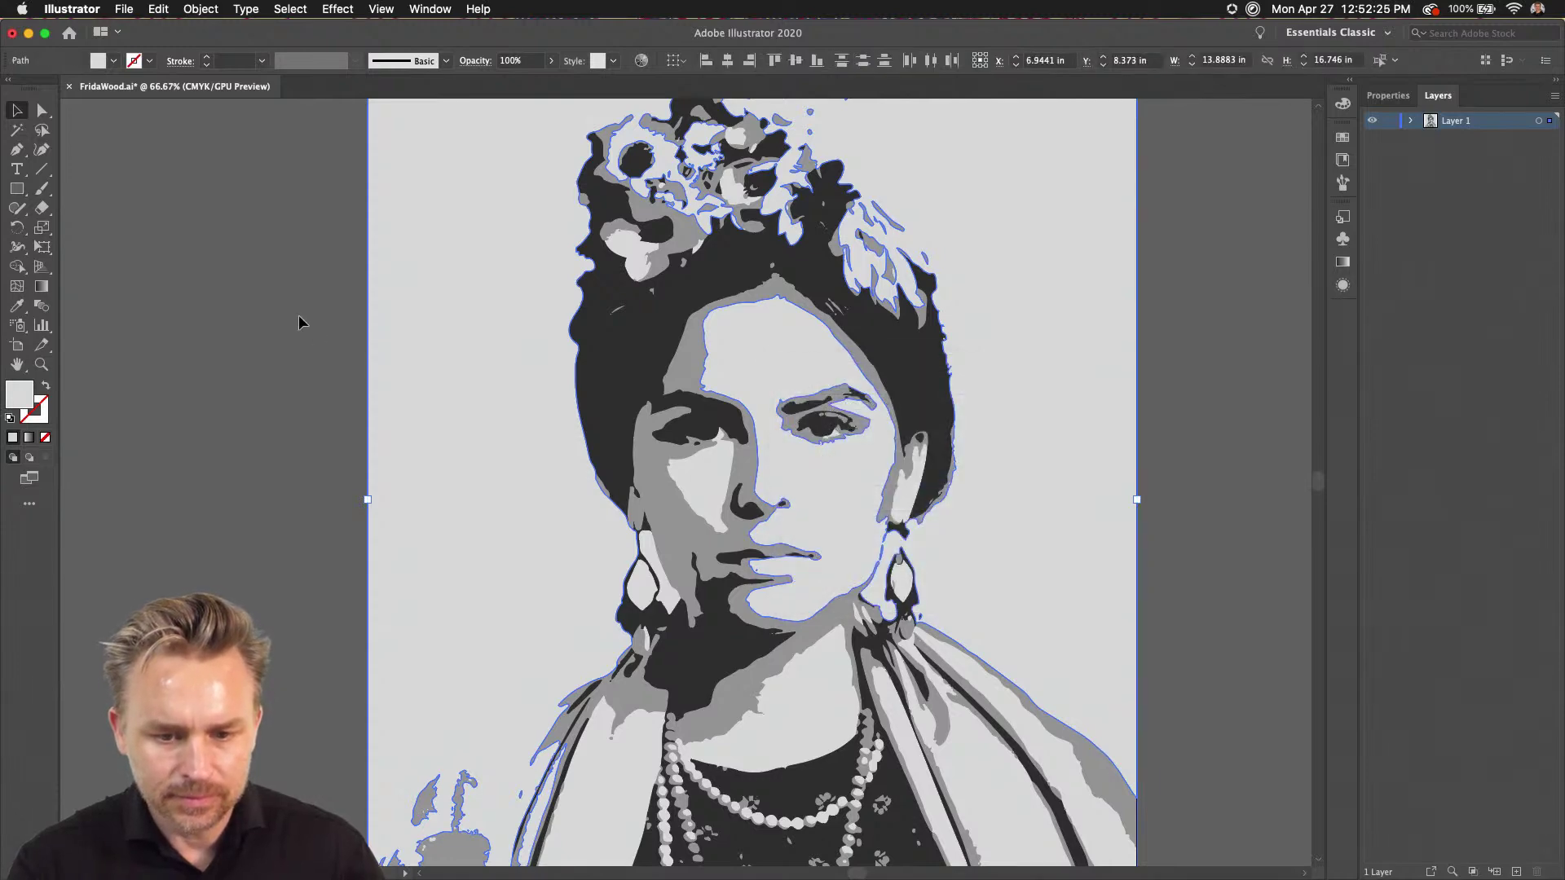
- Test that the light grey and dark hair shapes are separate by moving each aside and undoing the move
drag(761, 360, 354, 306)
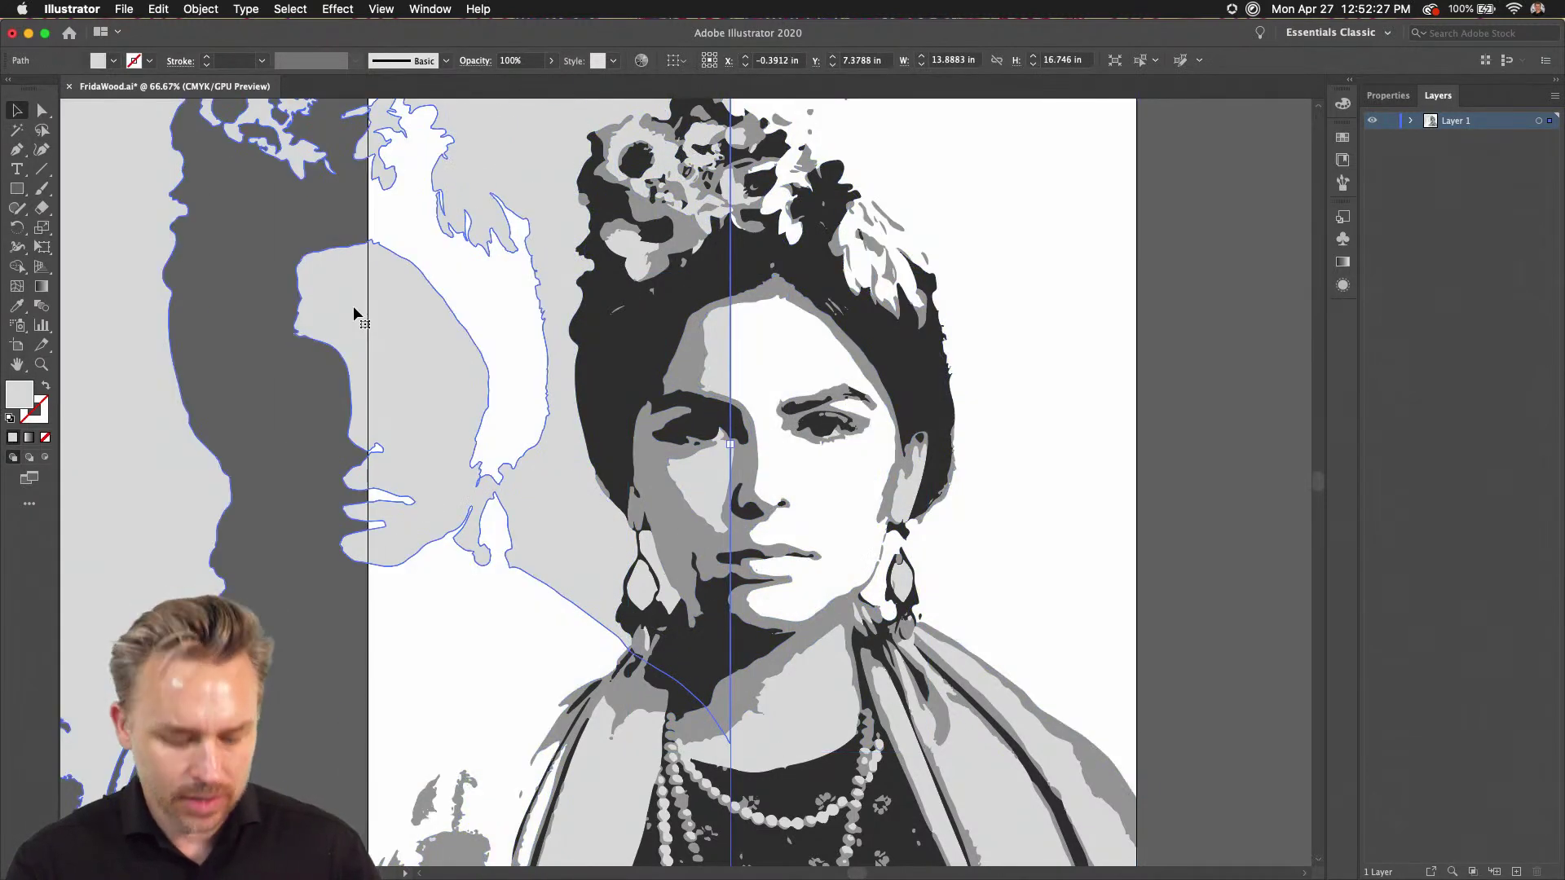
key(super+z)
right_click(726, 346)
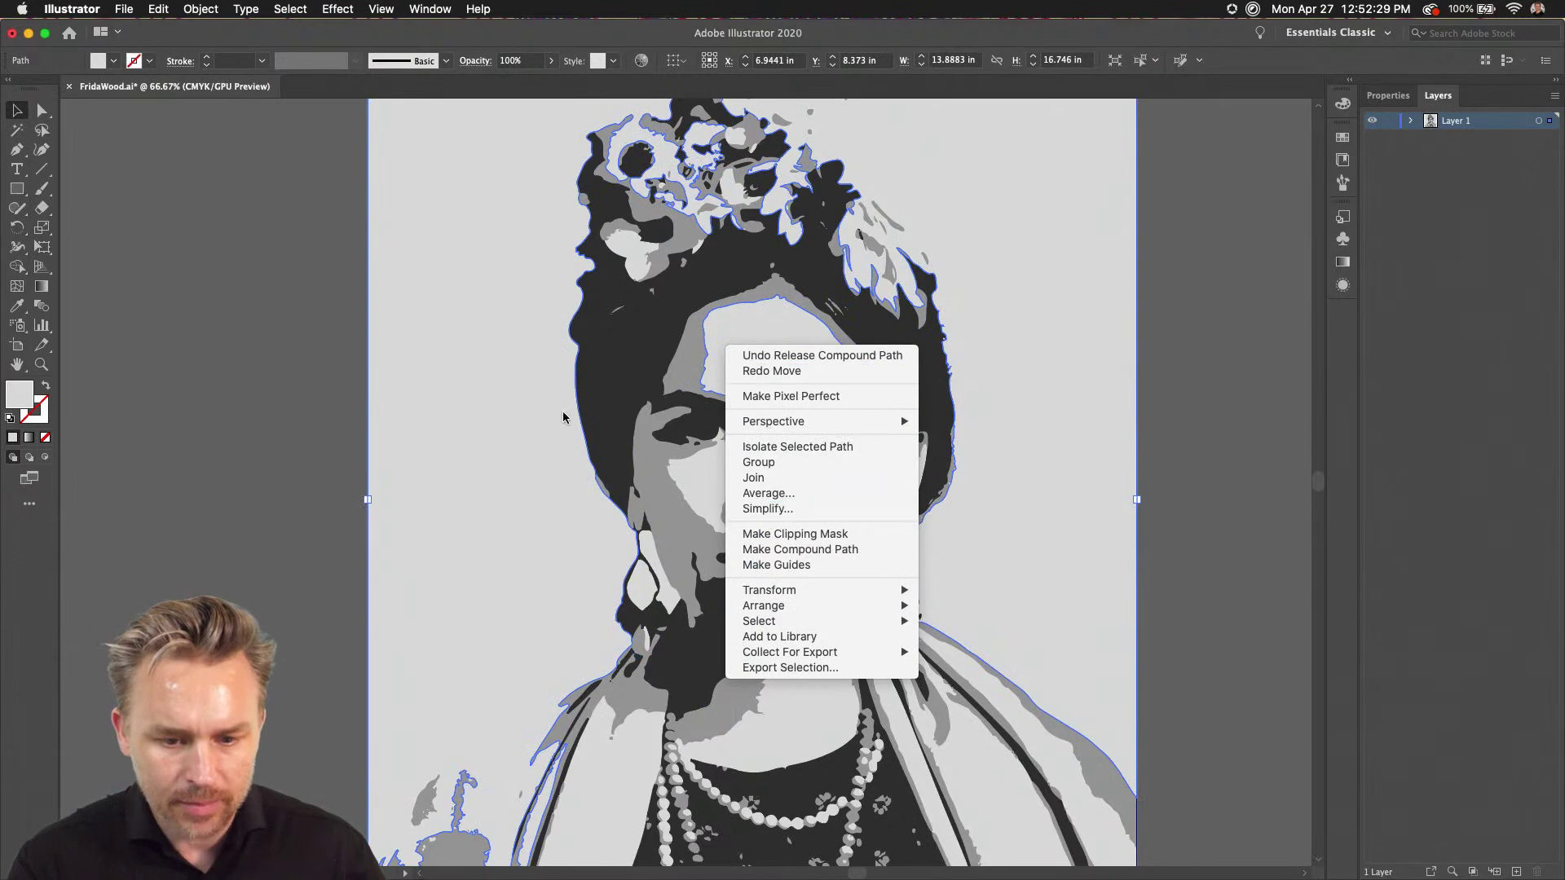
click(304, 379)
click(629, 356)
drag(690, 393, 444, 392)
key(super+z)
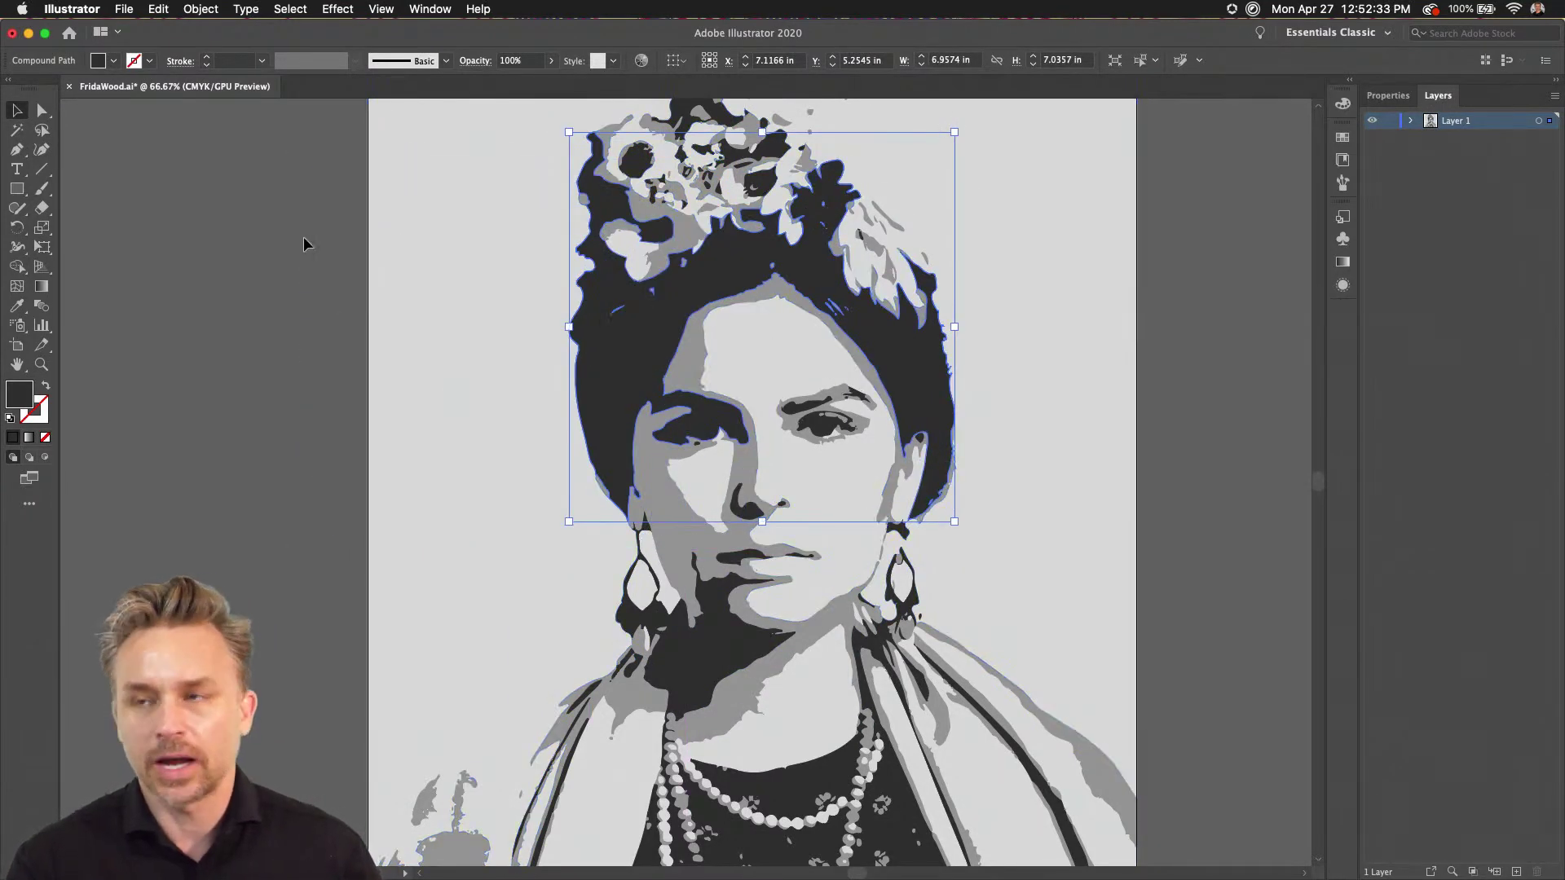
- Select all objects sharing the hair shape's fill color and recolor them dark teal blue
click(148, 408)
click(600, 379)
click(296, 9)
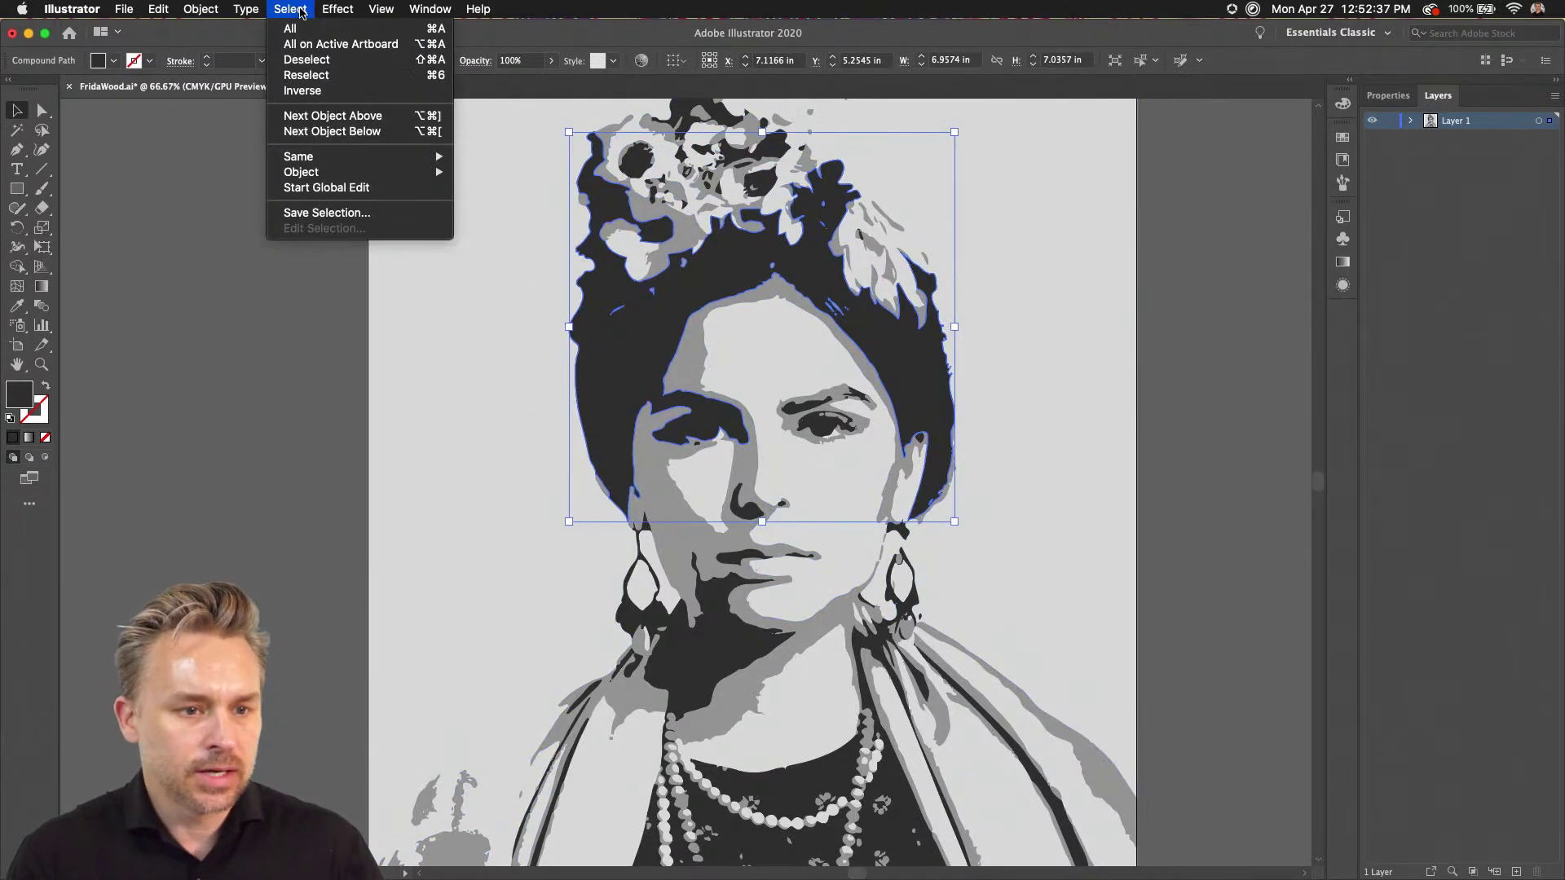
mouse_move(293, 158)
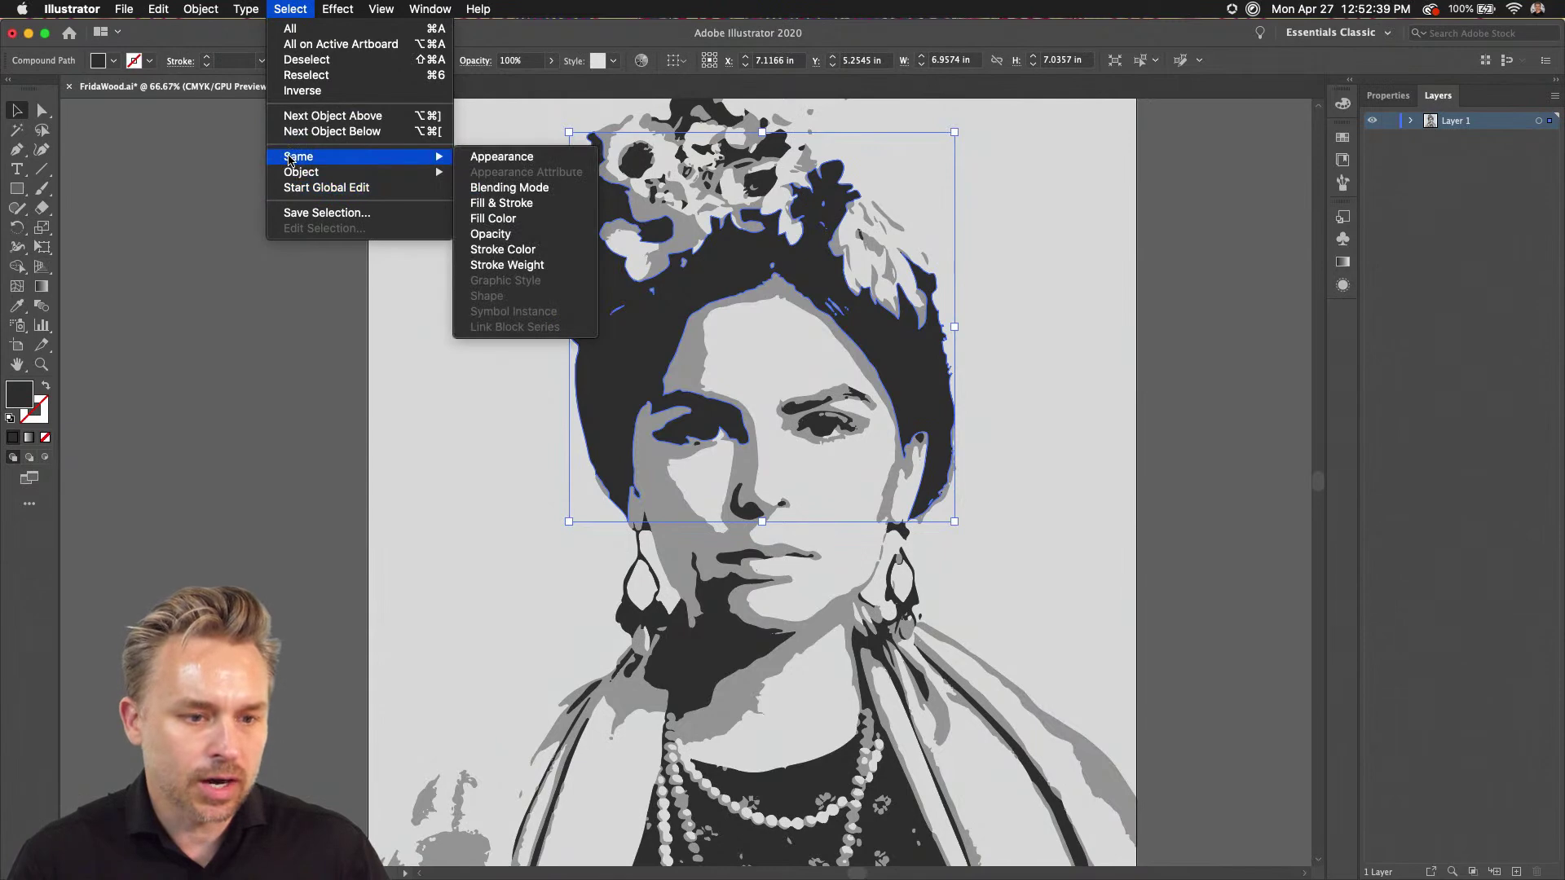
click(531, 224)
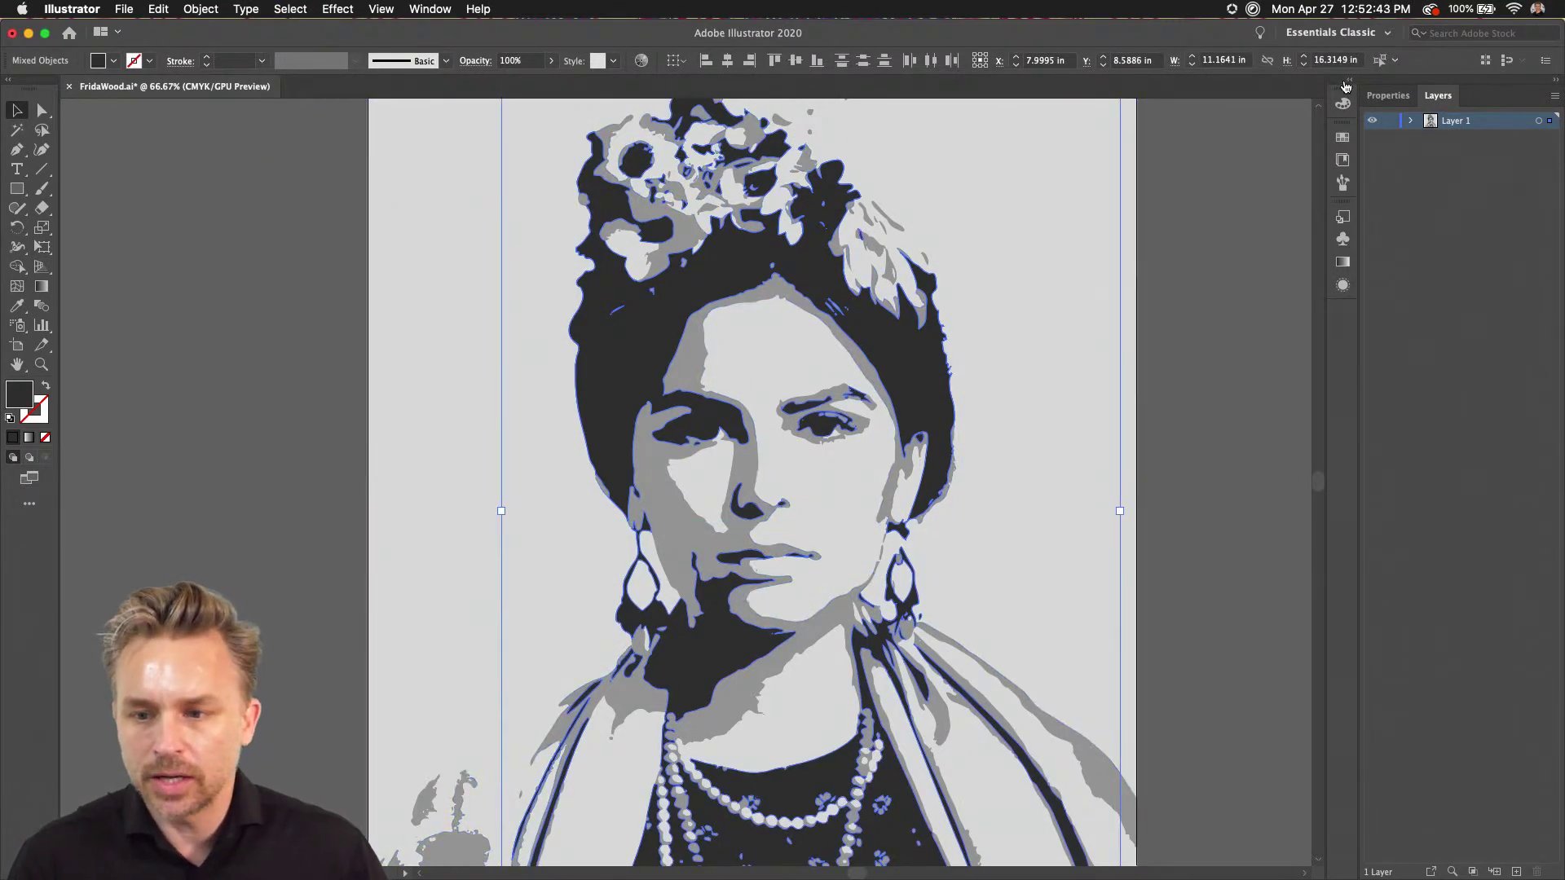
click(1342, 81)
drag(1215, 237, 1186, 313)
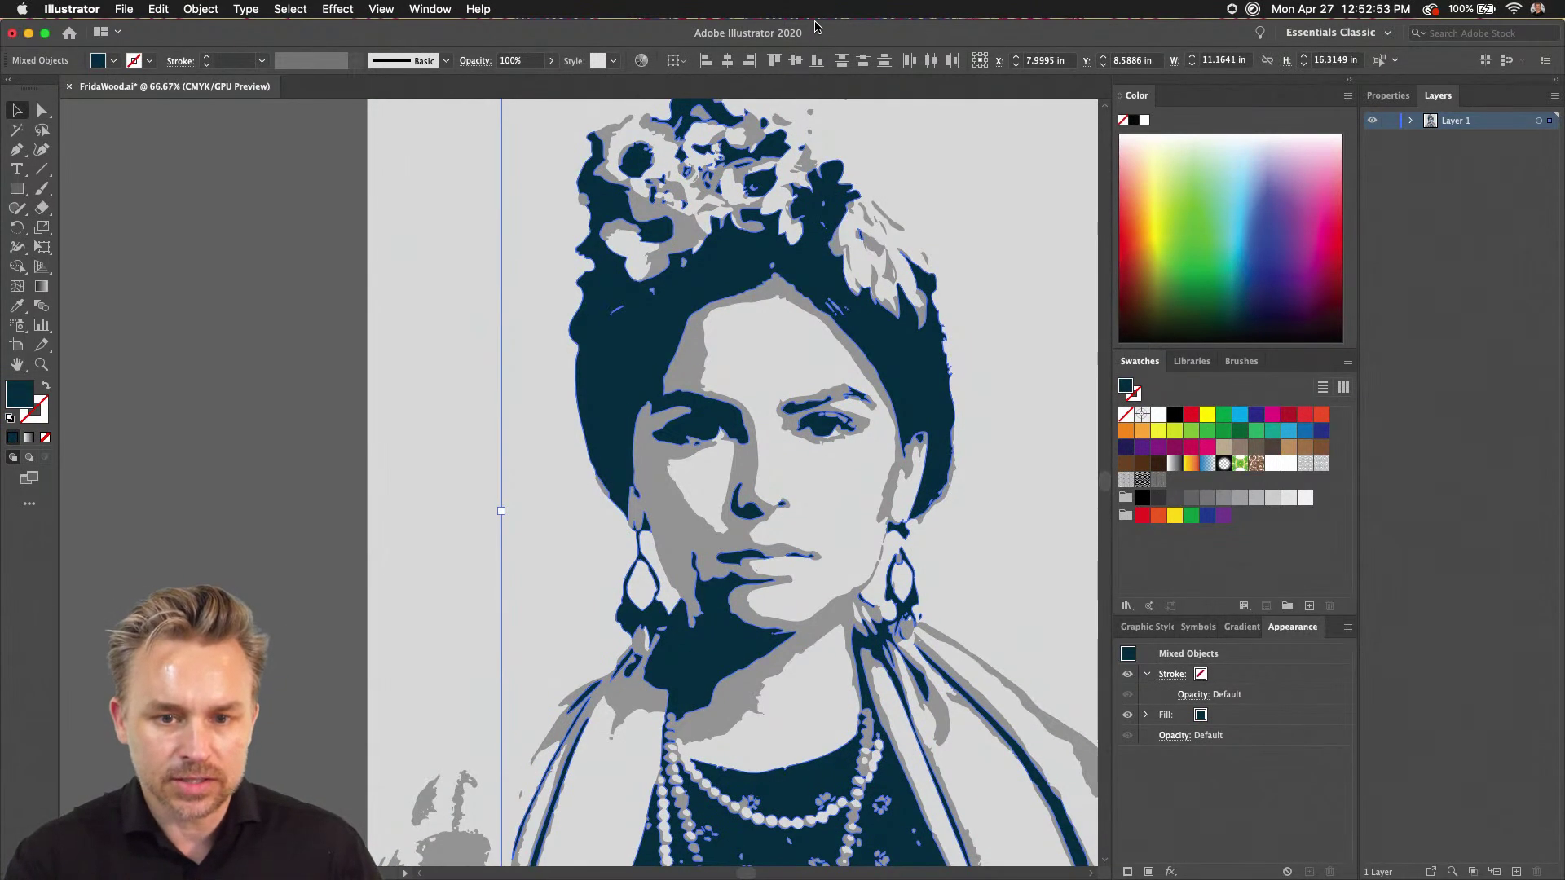
- Transfer the selected dark teal shapes in place onto a new layer above Layer 1 and name the layer "dark"
key(super+x)
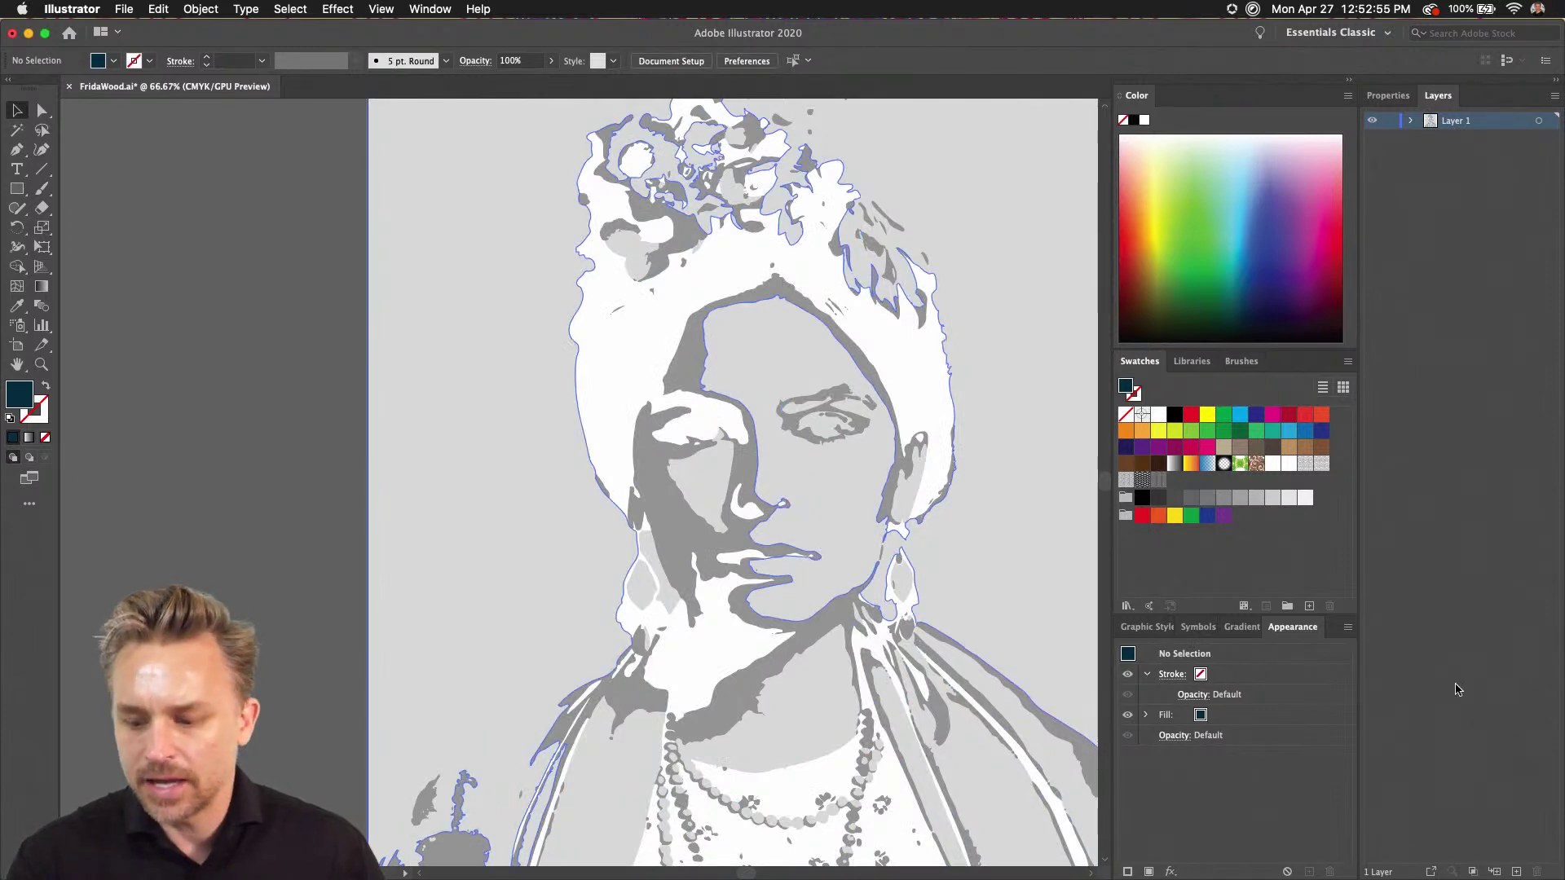
click(1516, 871)
key(super+f)
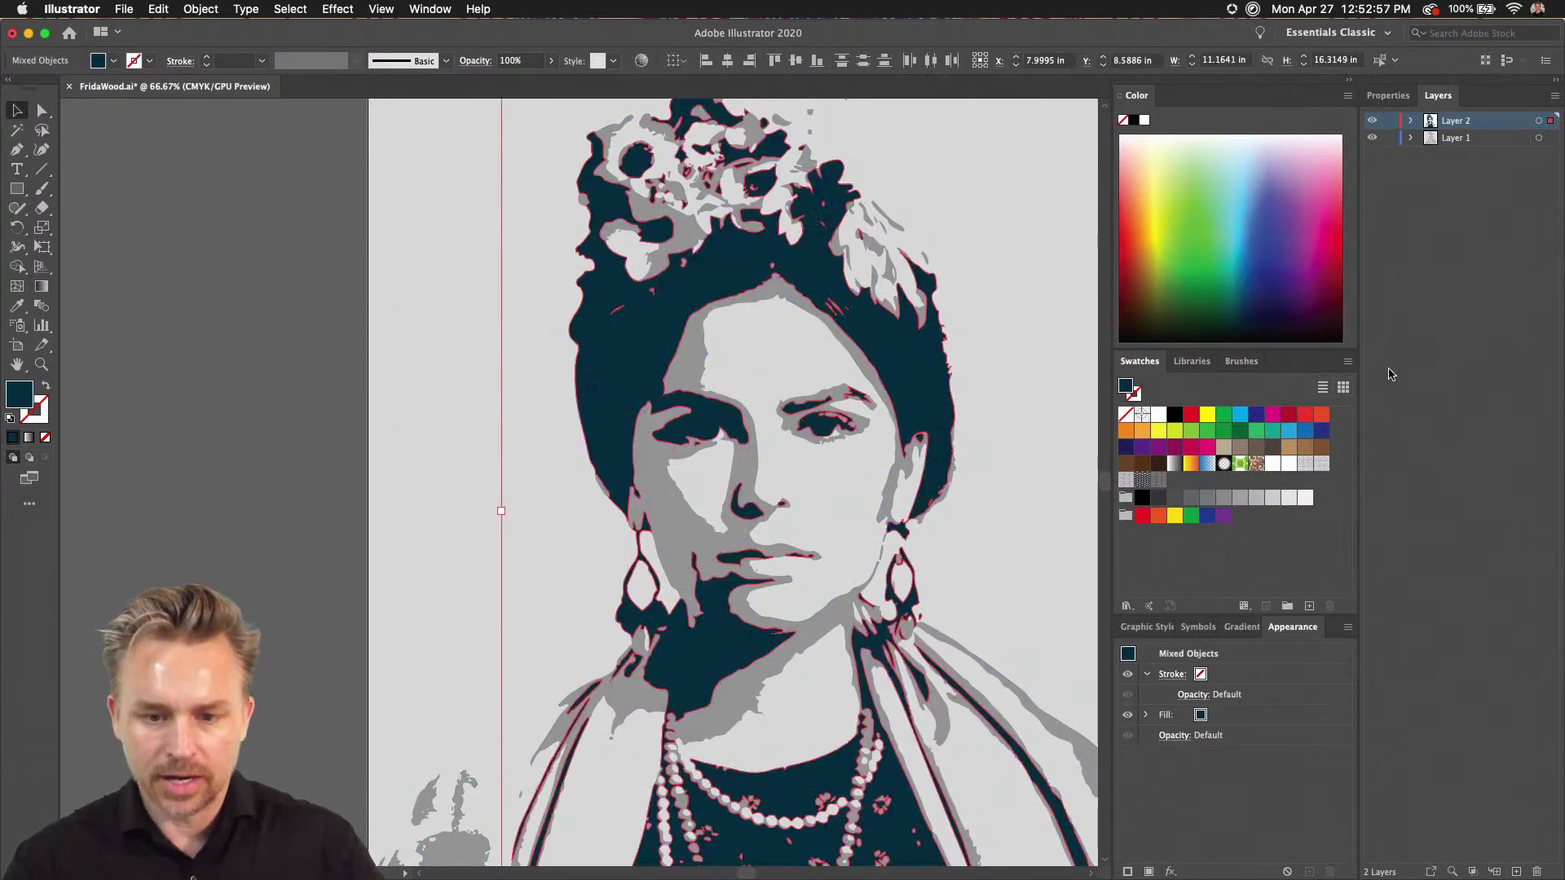
mouse_move(1469, 121)
mouse_down()
mouse_move(1447, 184)
mouse_move(1441, 117)
mouse_up()
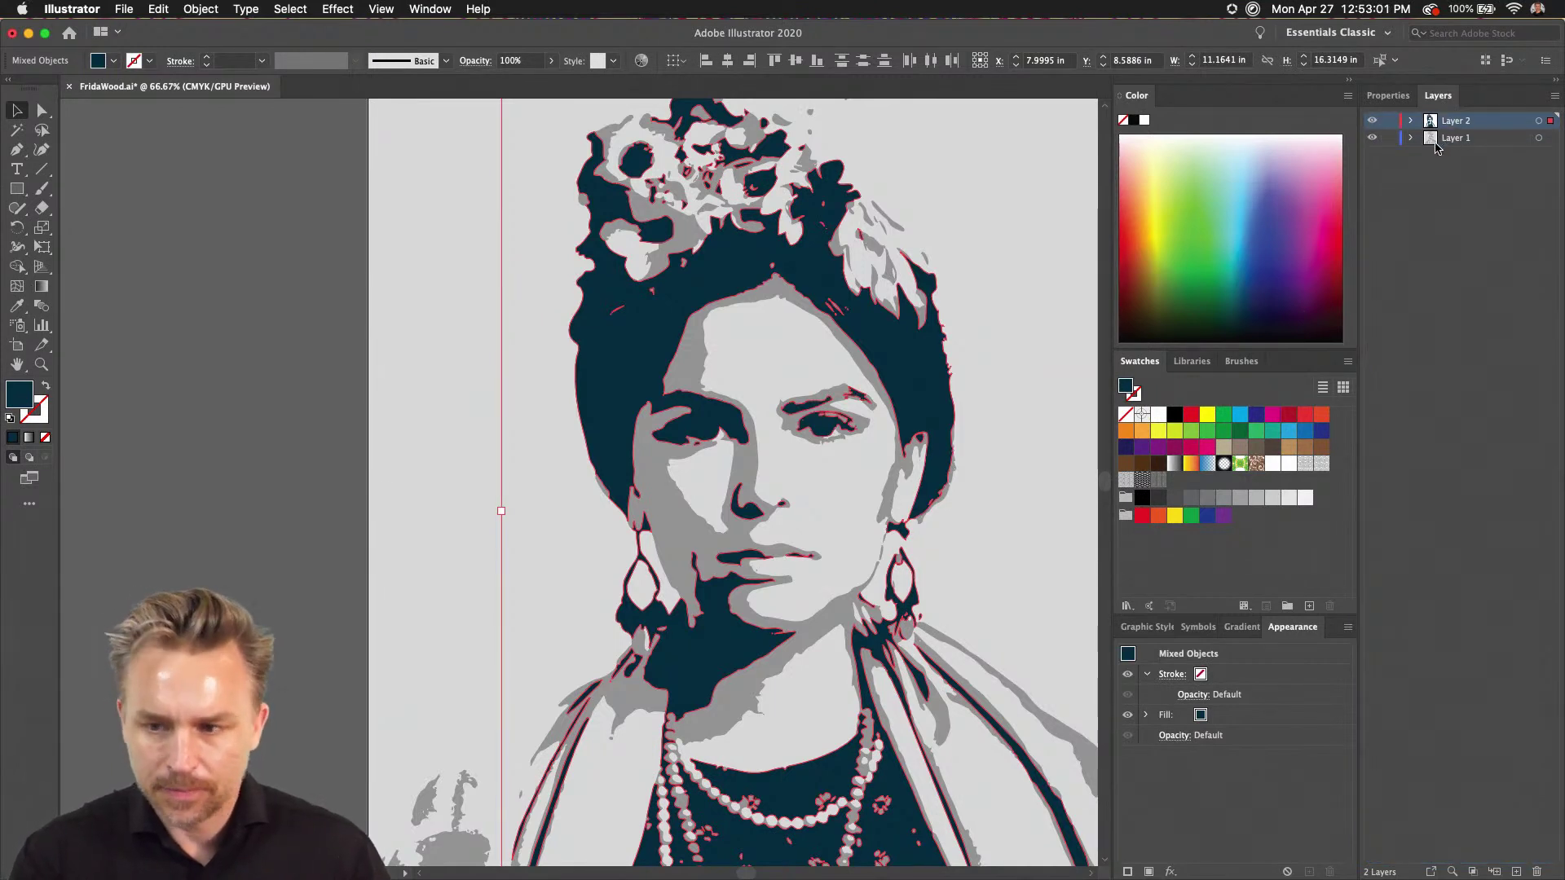
double_click(1457, 121)
text(dark)
key(Return)
- Select all shapes with the mid-grey fill color and transfer them in place onto a new layer directly above Layer 1
click(1436, 140)
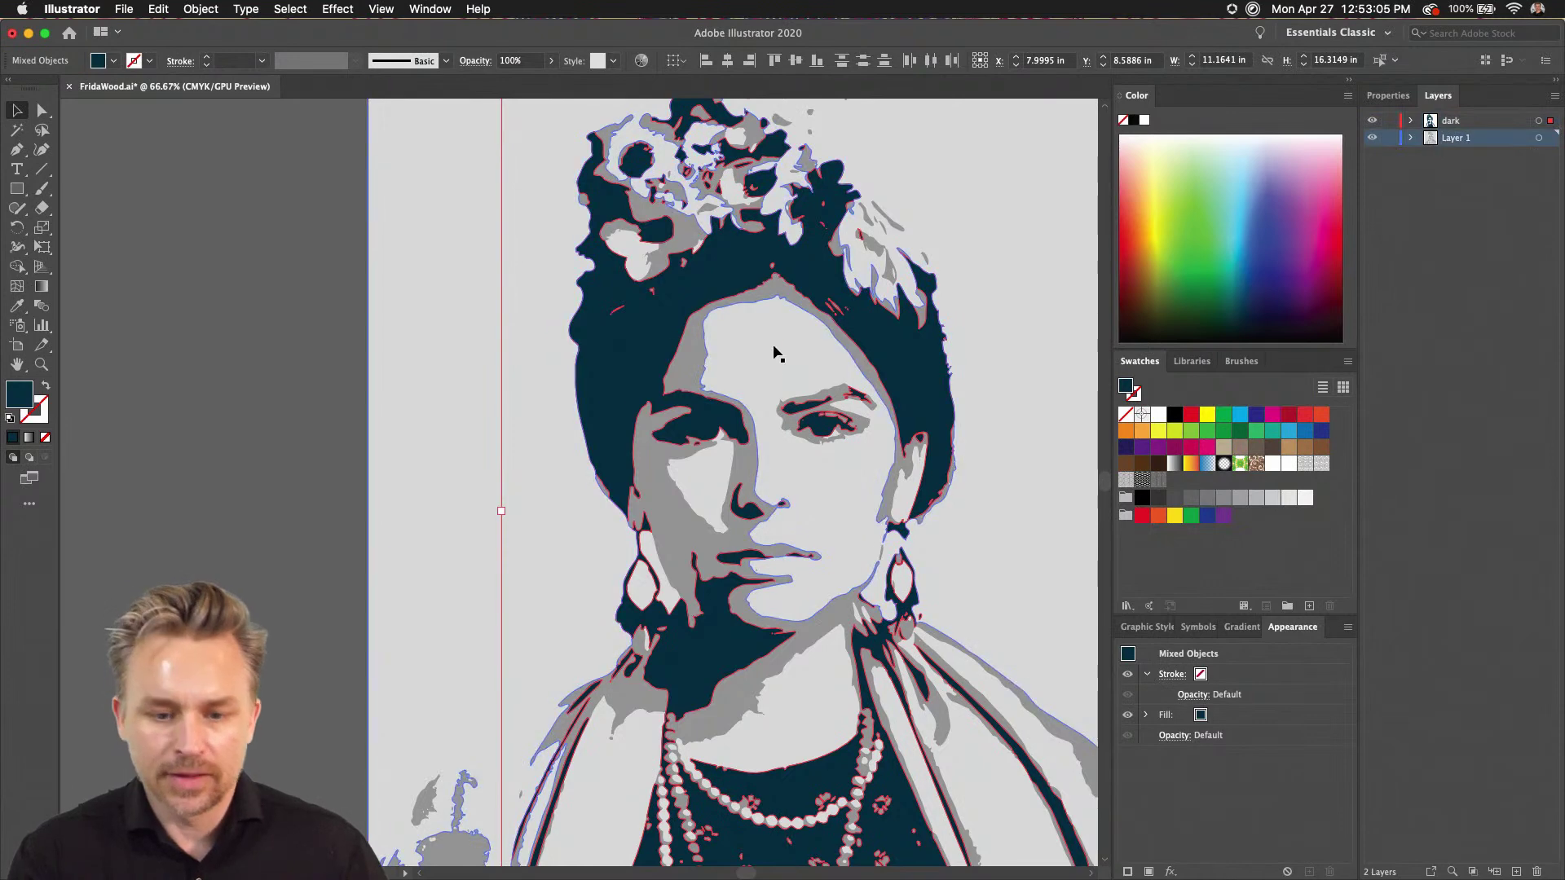
click(678, 365)
click(282, 9)
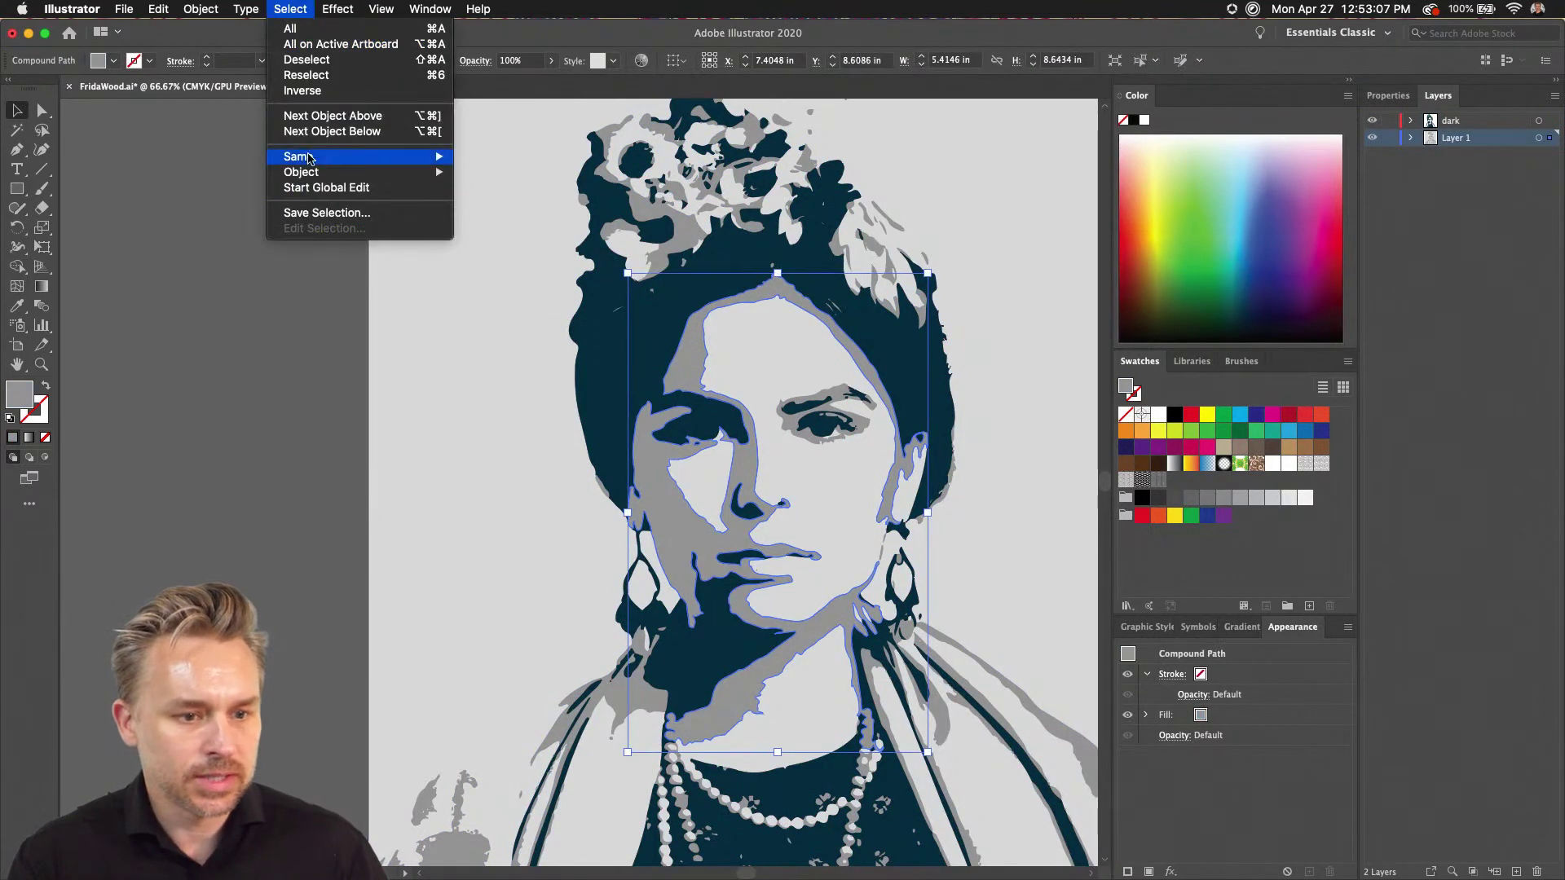
mouse_move(407, 156)
click(505, 216)
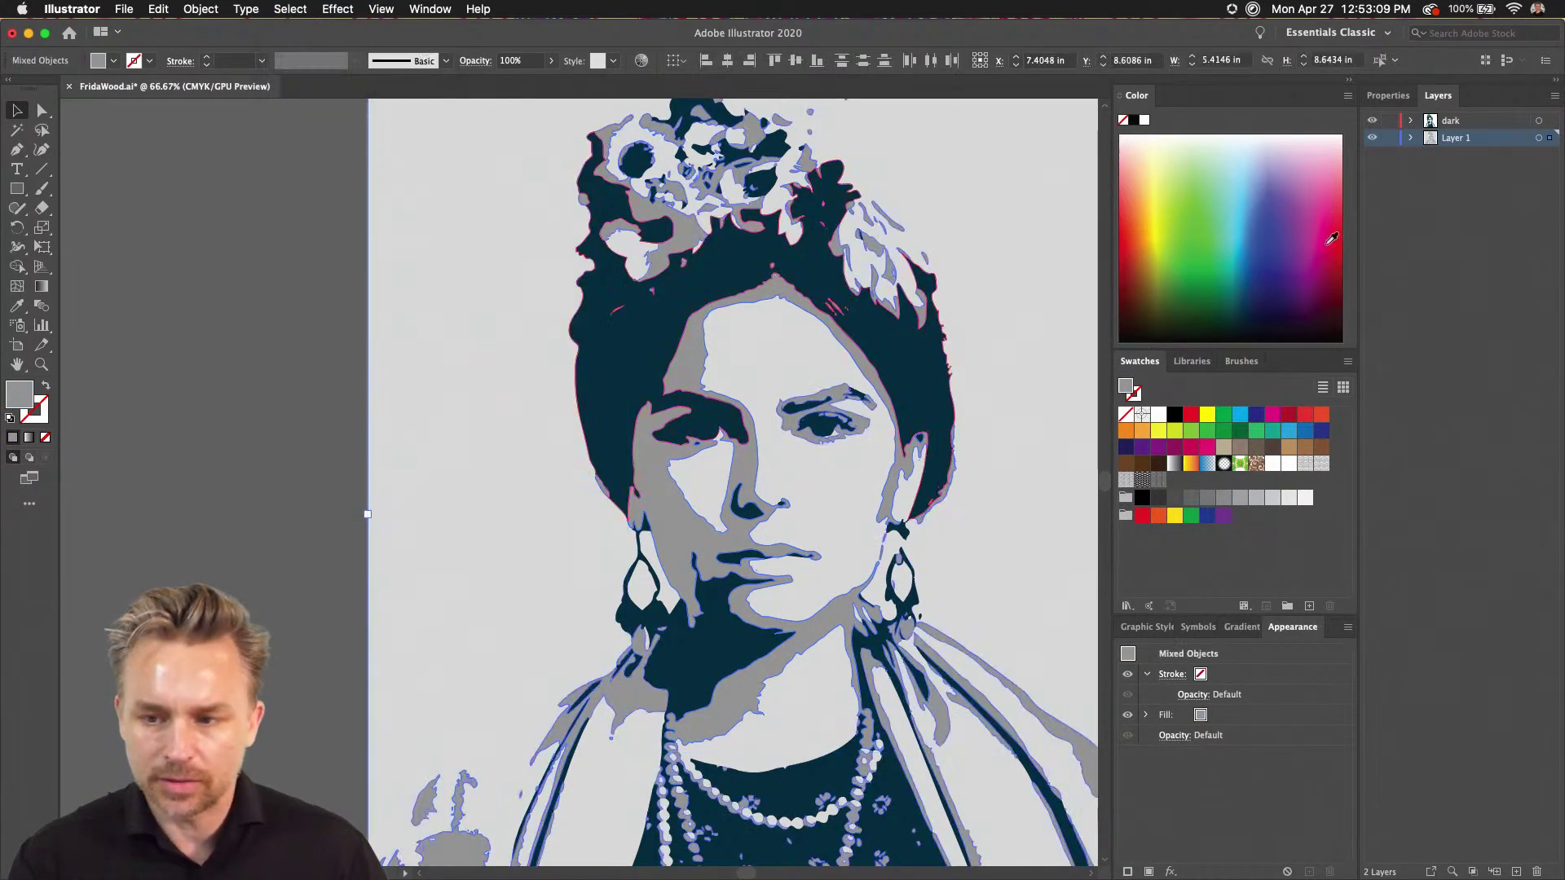
key(Delete)
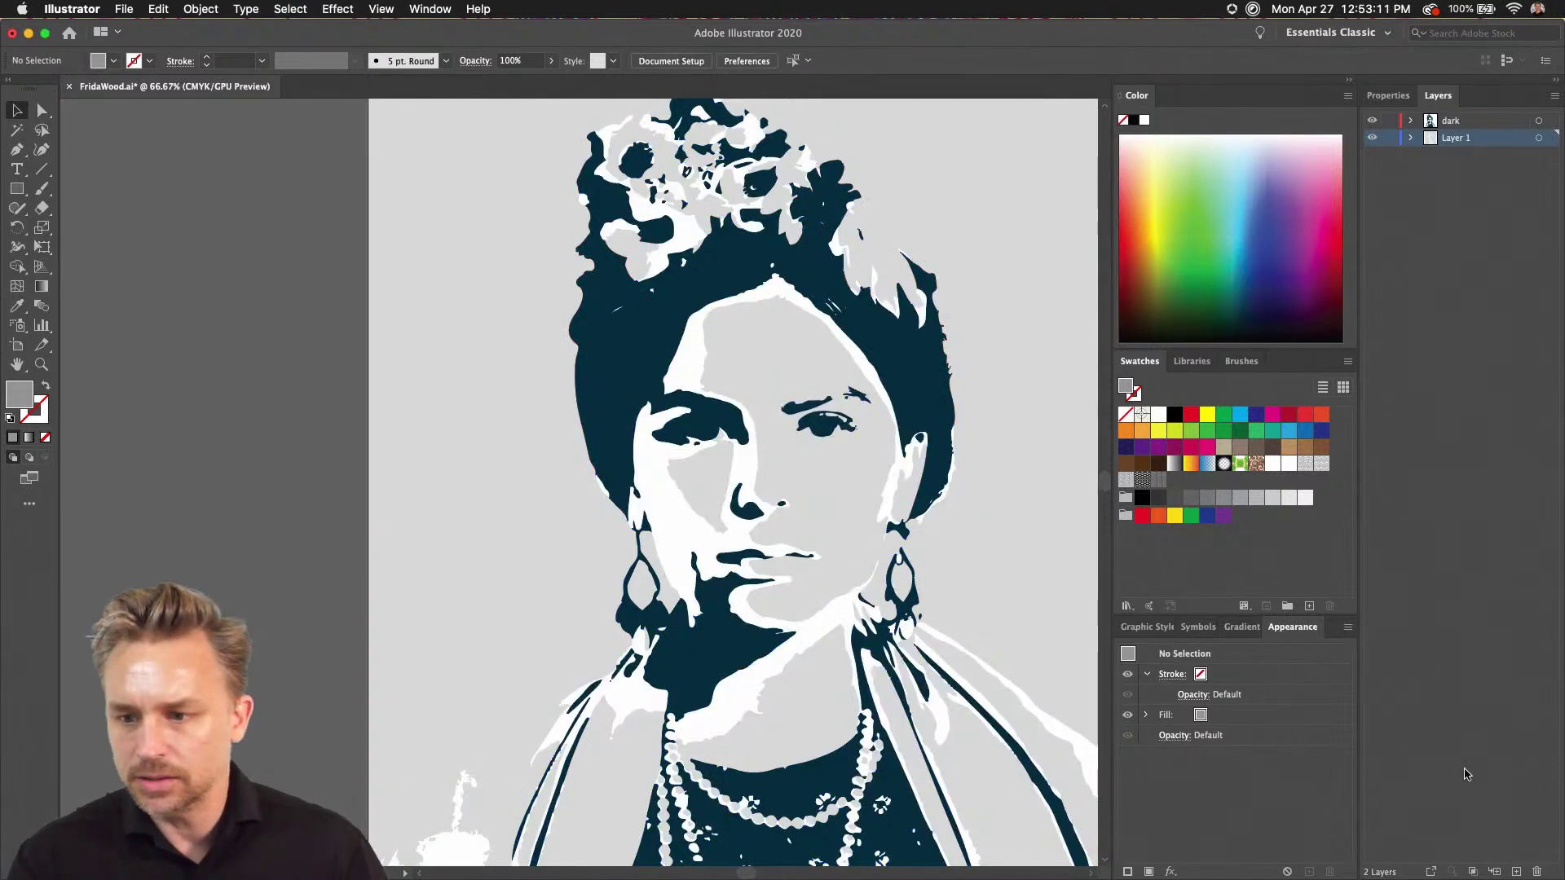
click(1519, 871)
click(1492, 762)
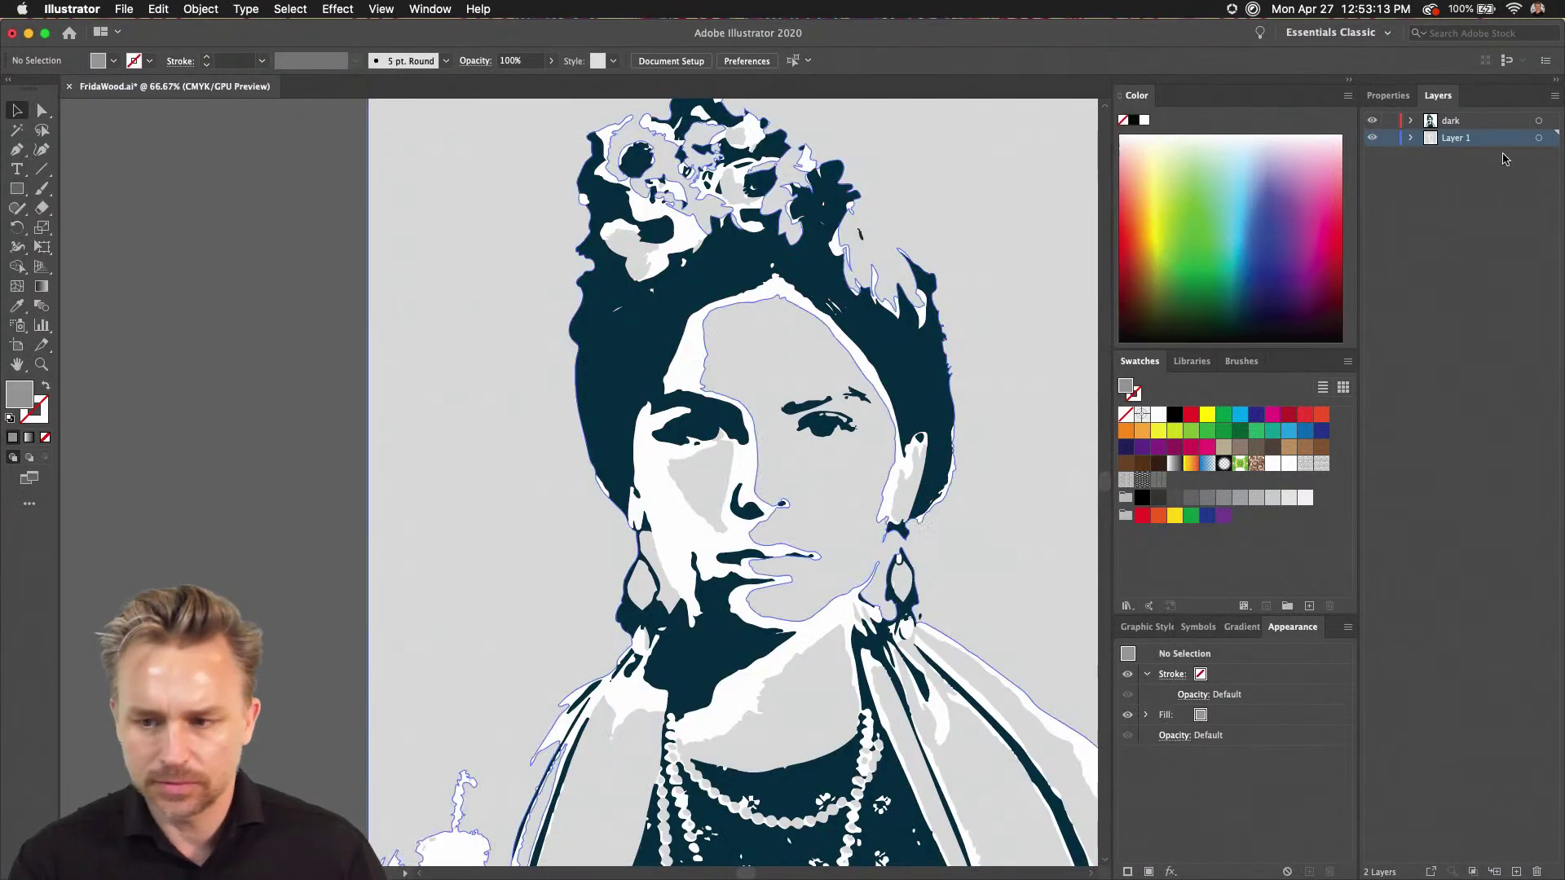
click(1516, 870)
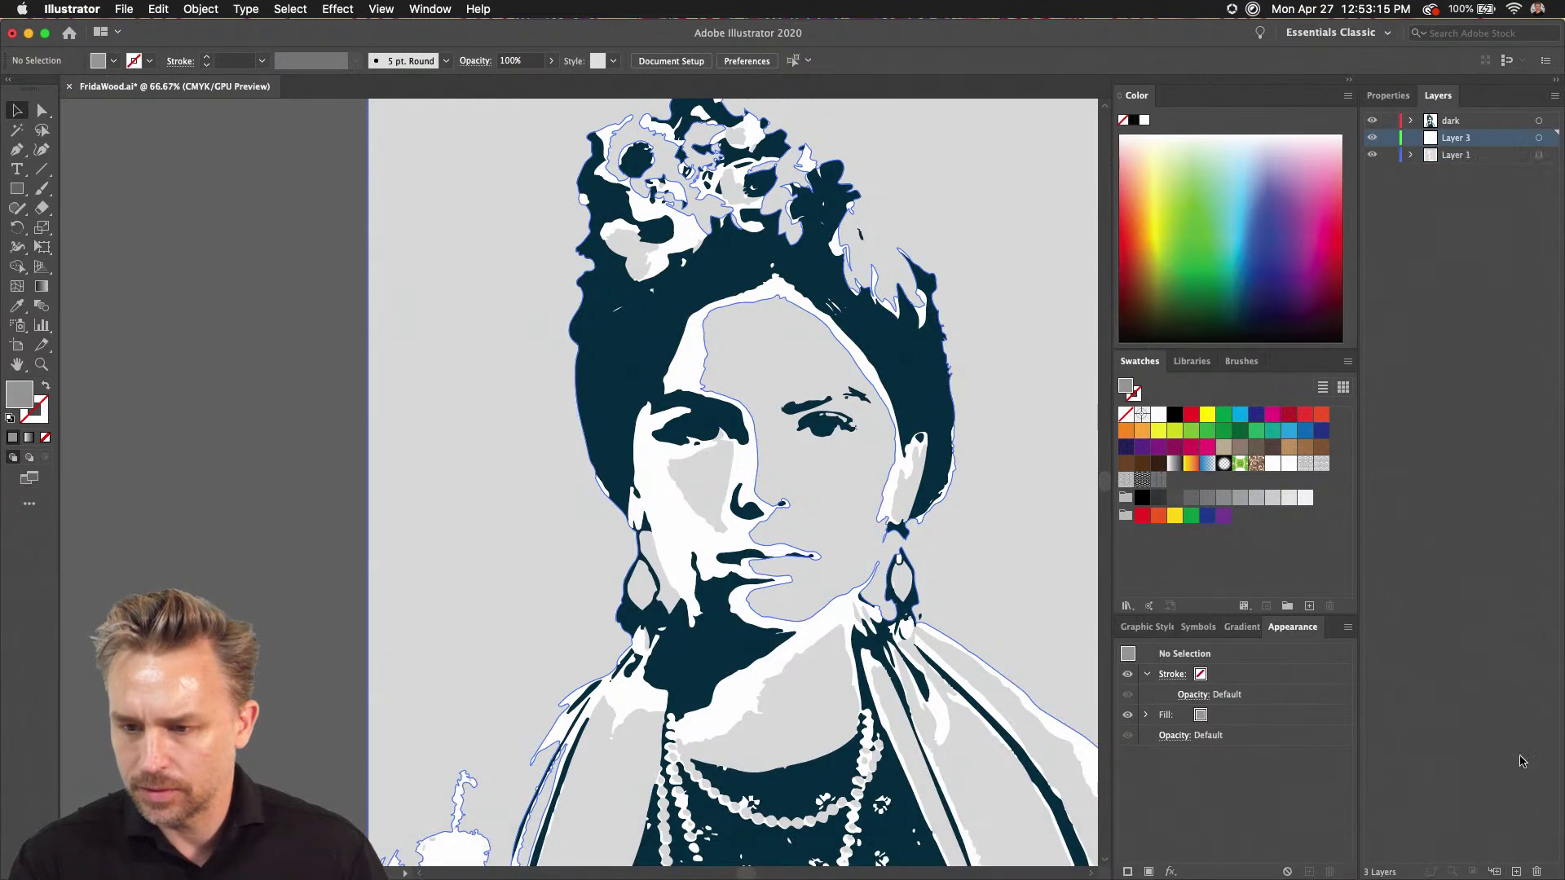
key(super+f)
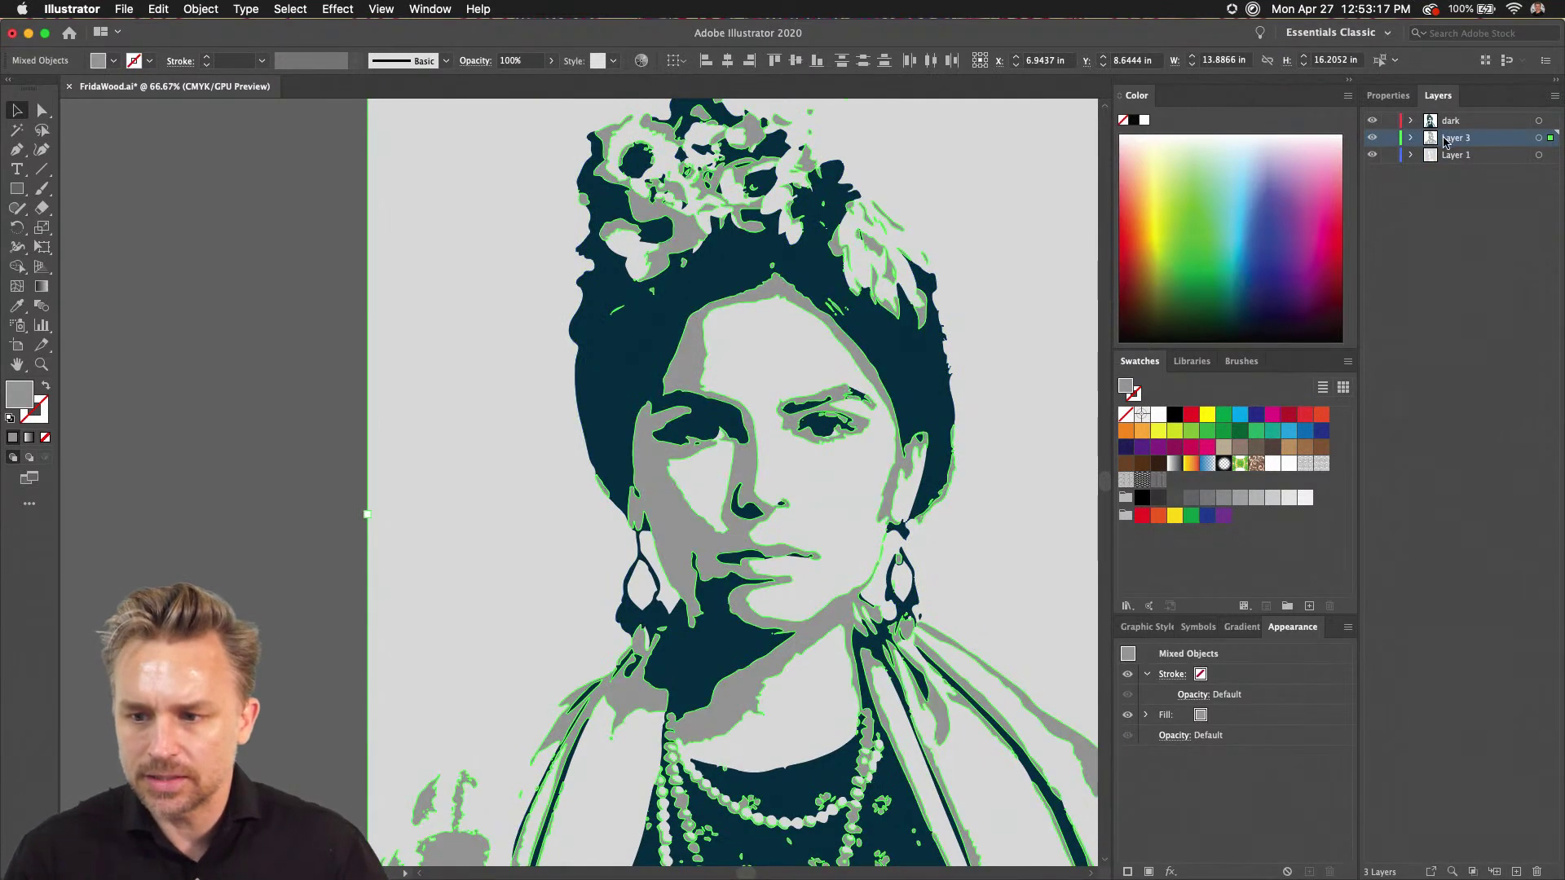
- Rename the layer holding the mid-grey shapes as "mid"
double_click(1445, 141)
text(mid)
key(Return)
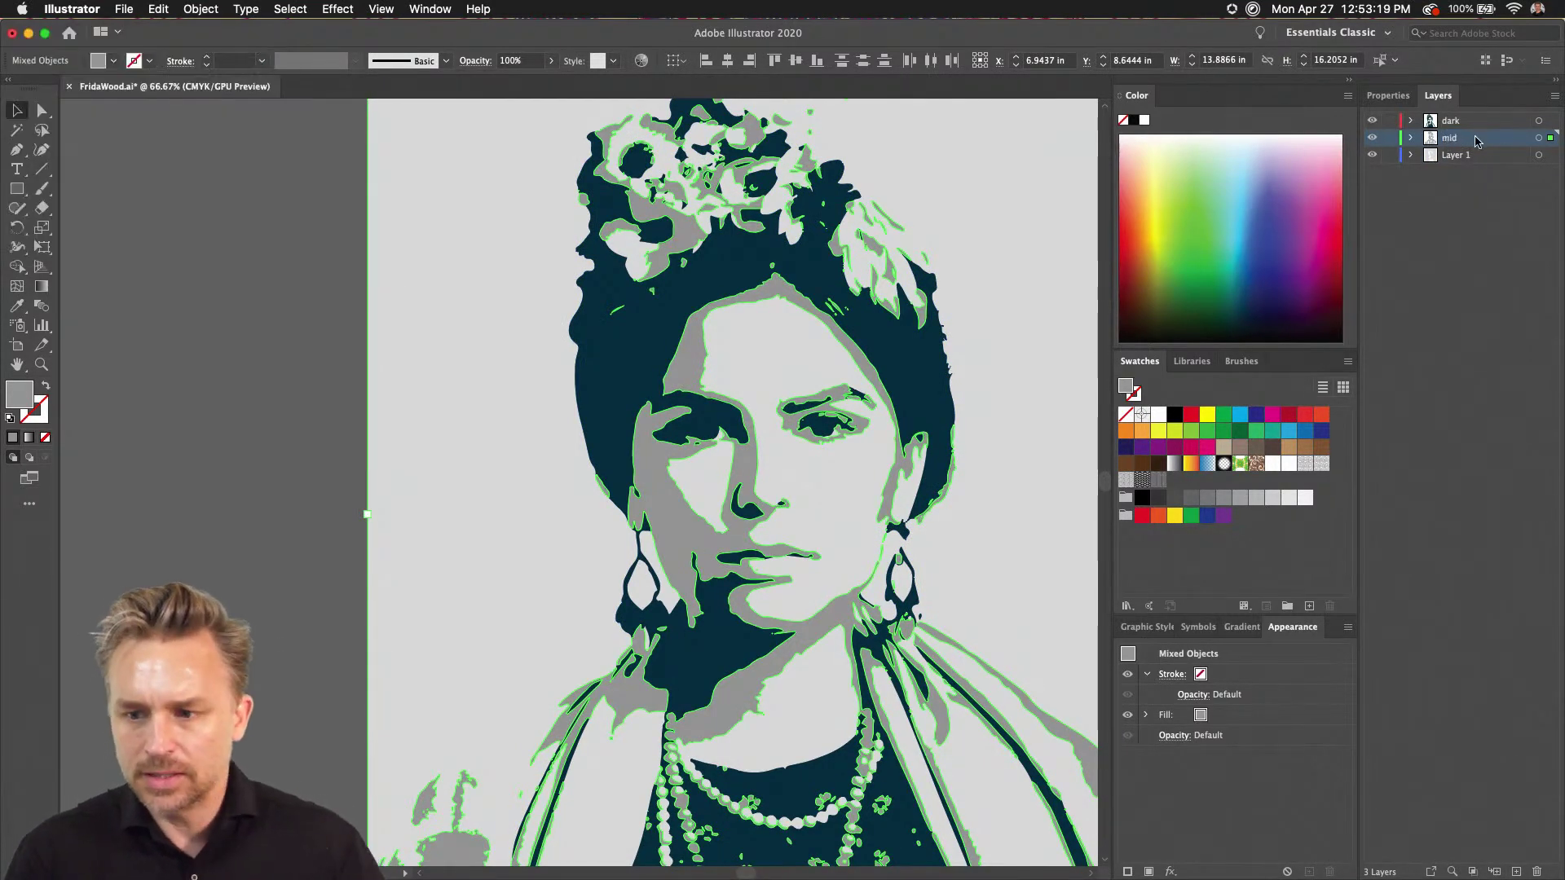
- Hide and show the dark, mid and Layer 1 layers and select the light shape to examine how the tones are separated
click(1373, 123)
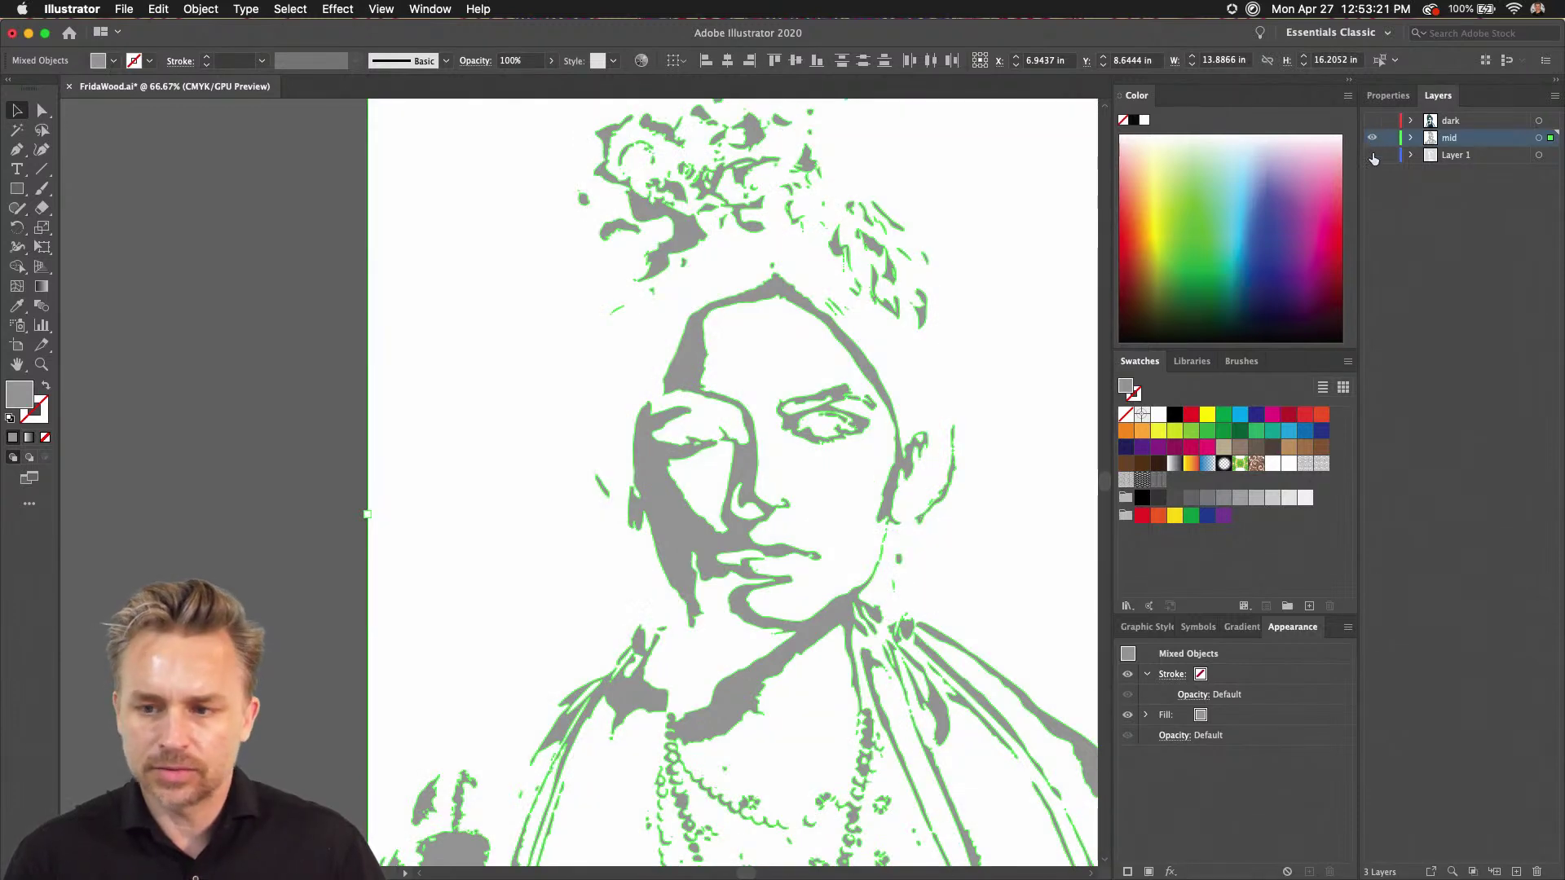
click(1372, 155)
click(1373, 138)
click(1373, 138)
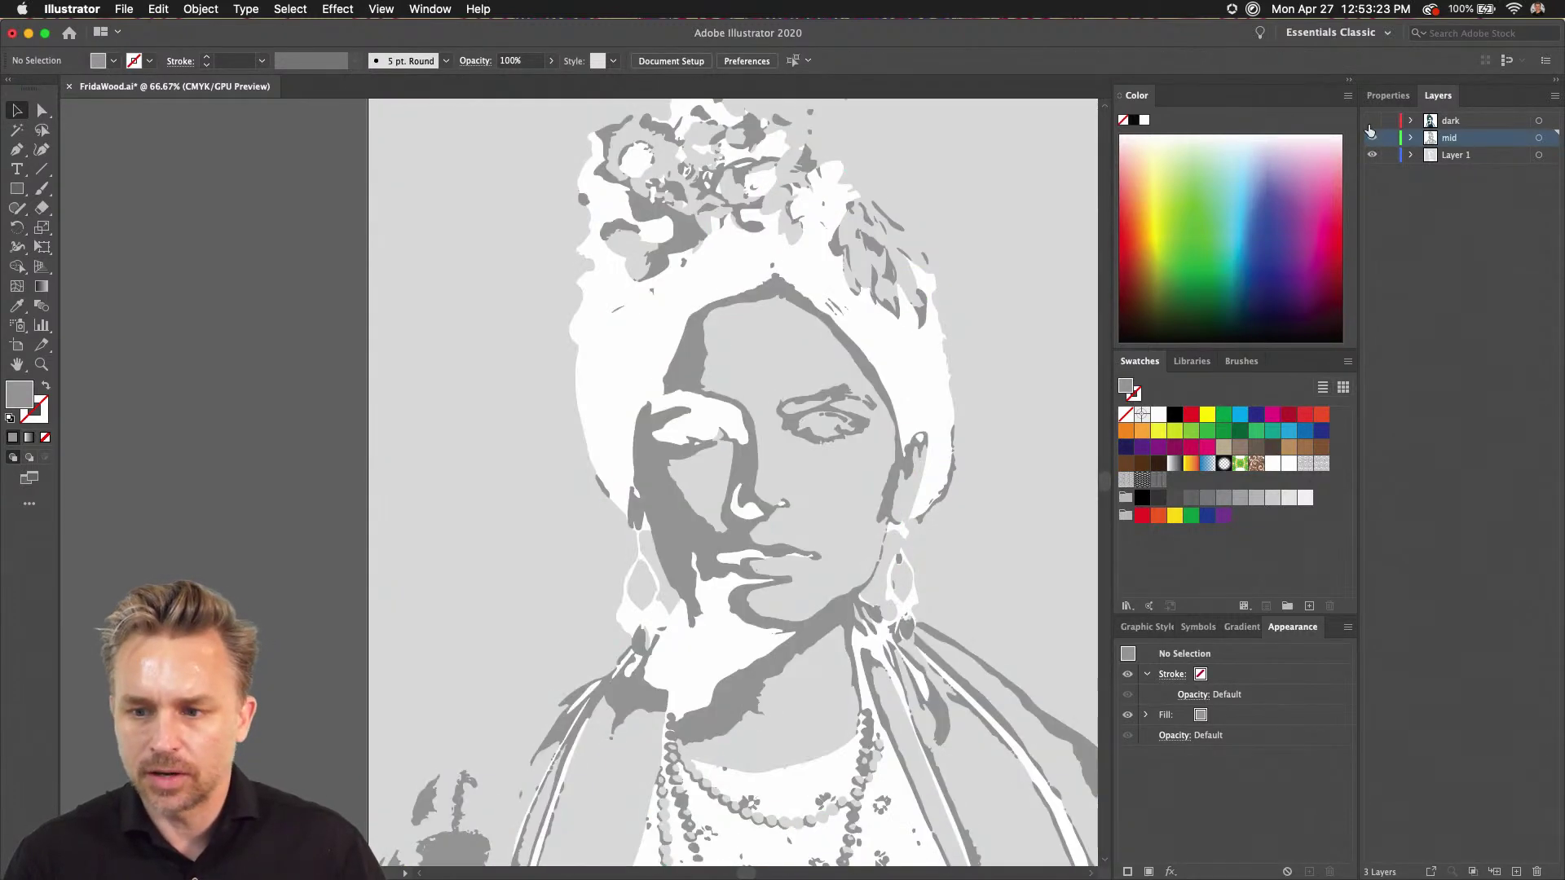
click(1373, 121)
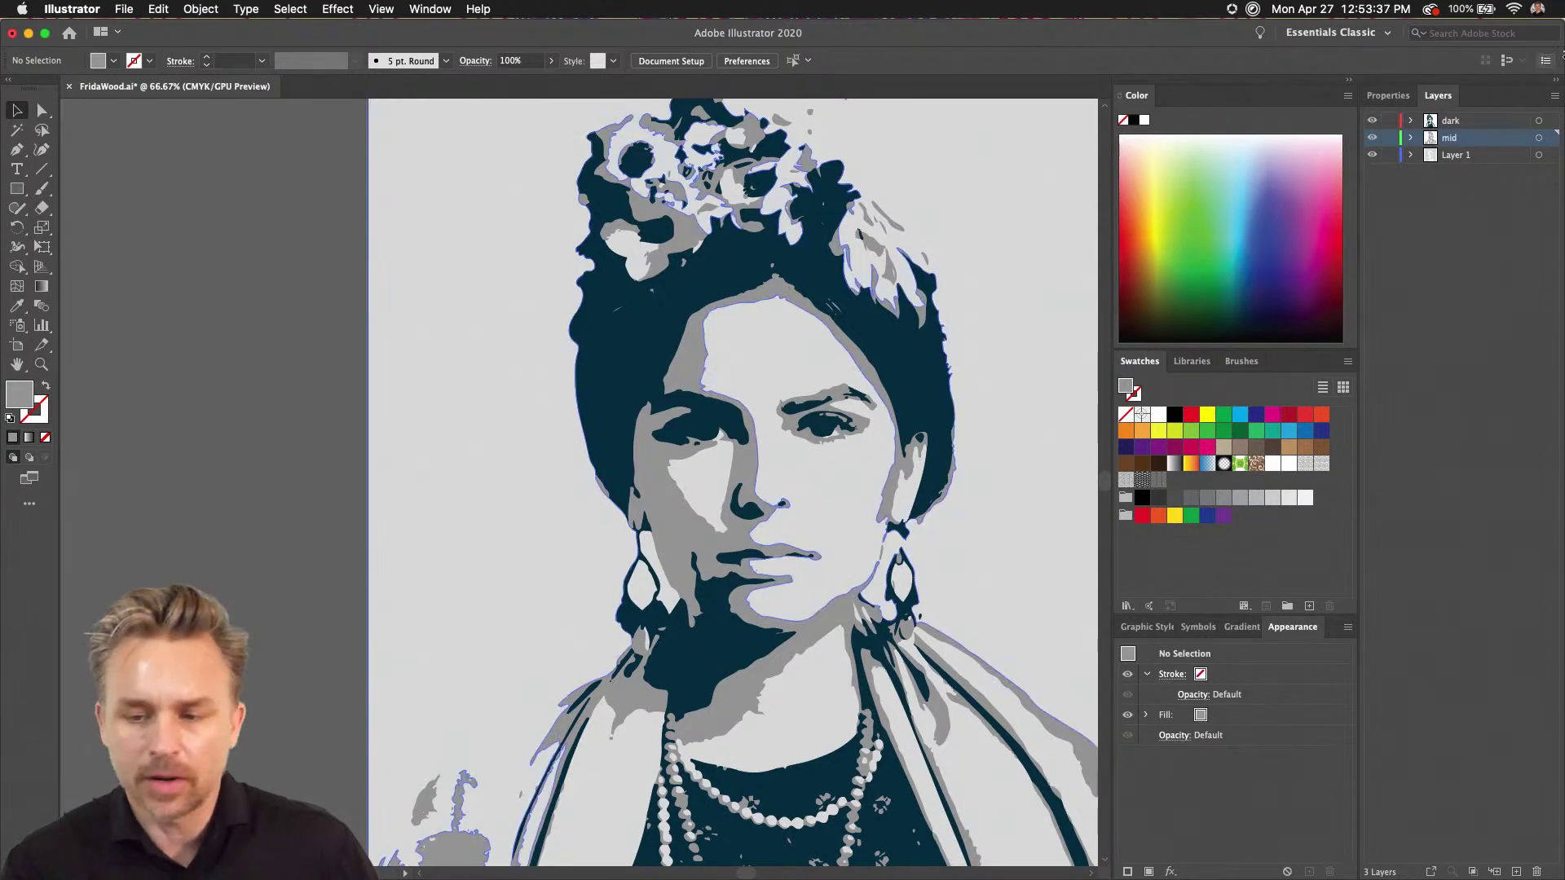
click(1462, 125)
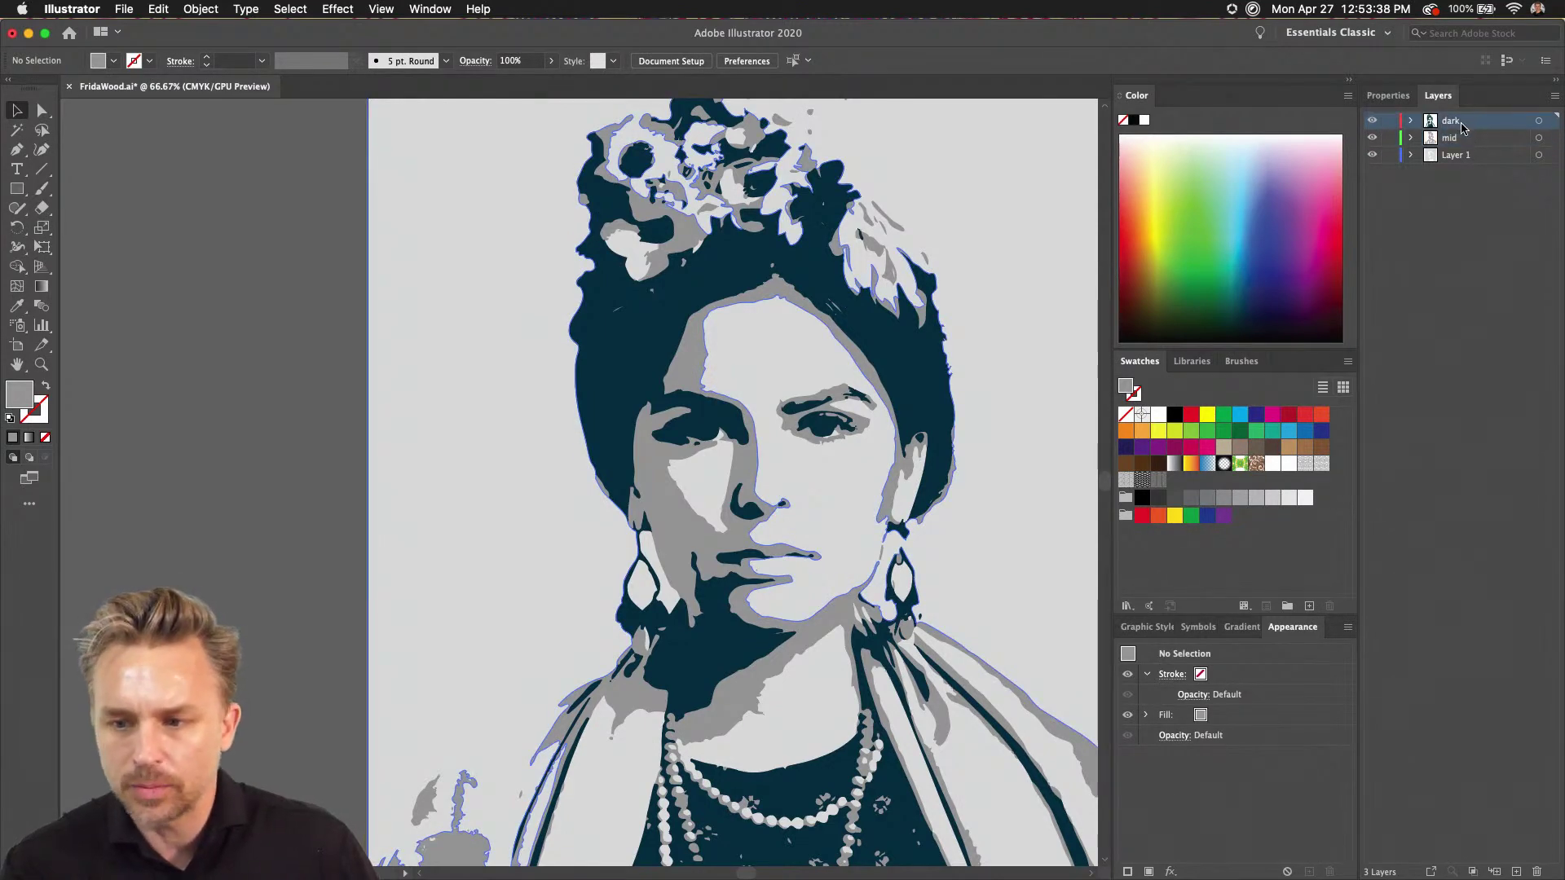
click(373, 296)
scroll(374, 297, right, 5)
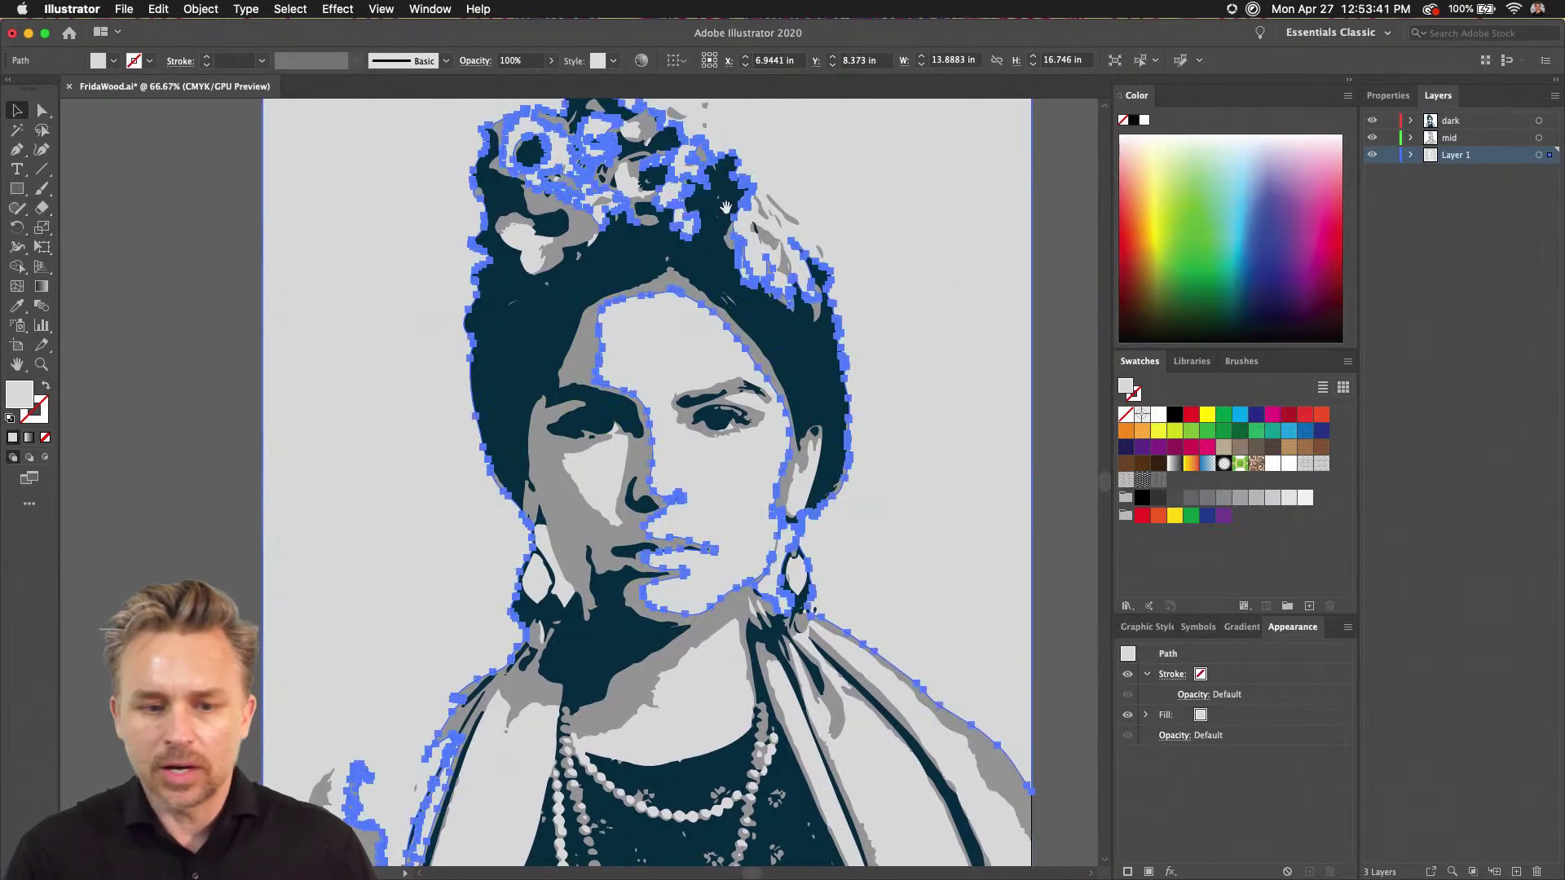
drag(988, 213, 1044, 222)
- Lock the dark, mid and Layer 1 layers and add a new layer above dark
drag(1392, 124, 1391, 155)
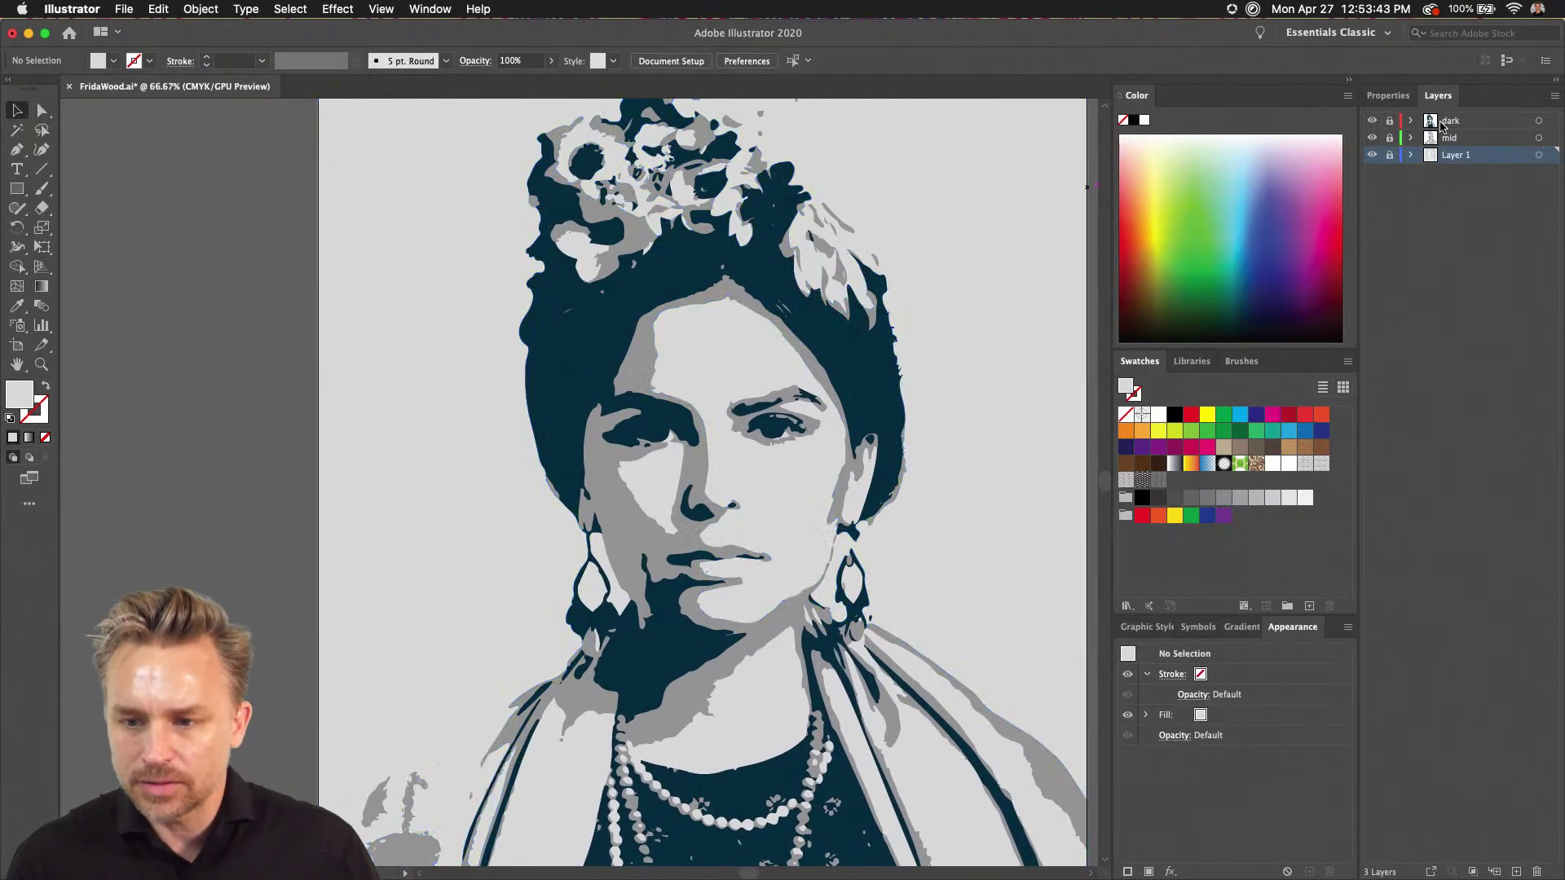
click(1452, 123)
click(1516, 872)
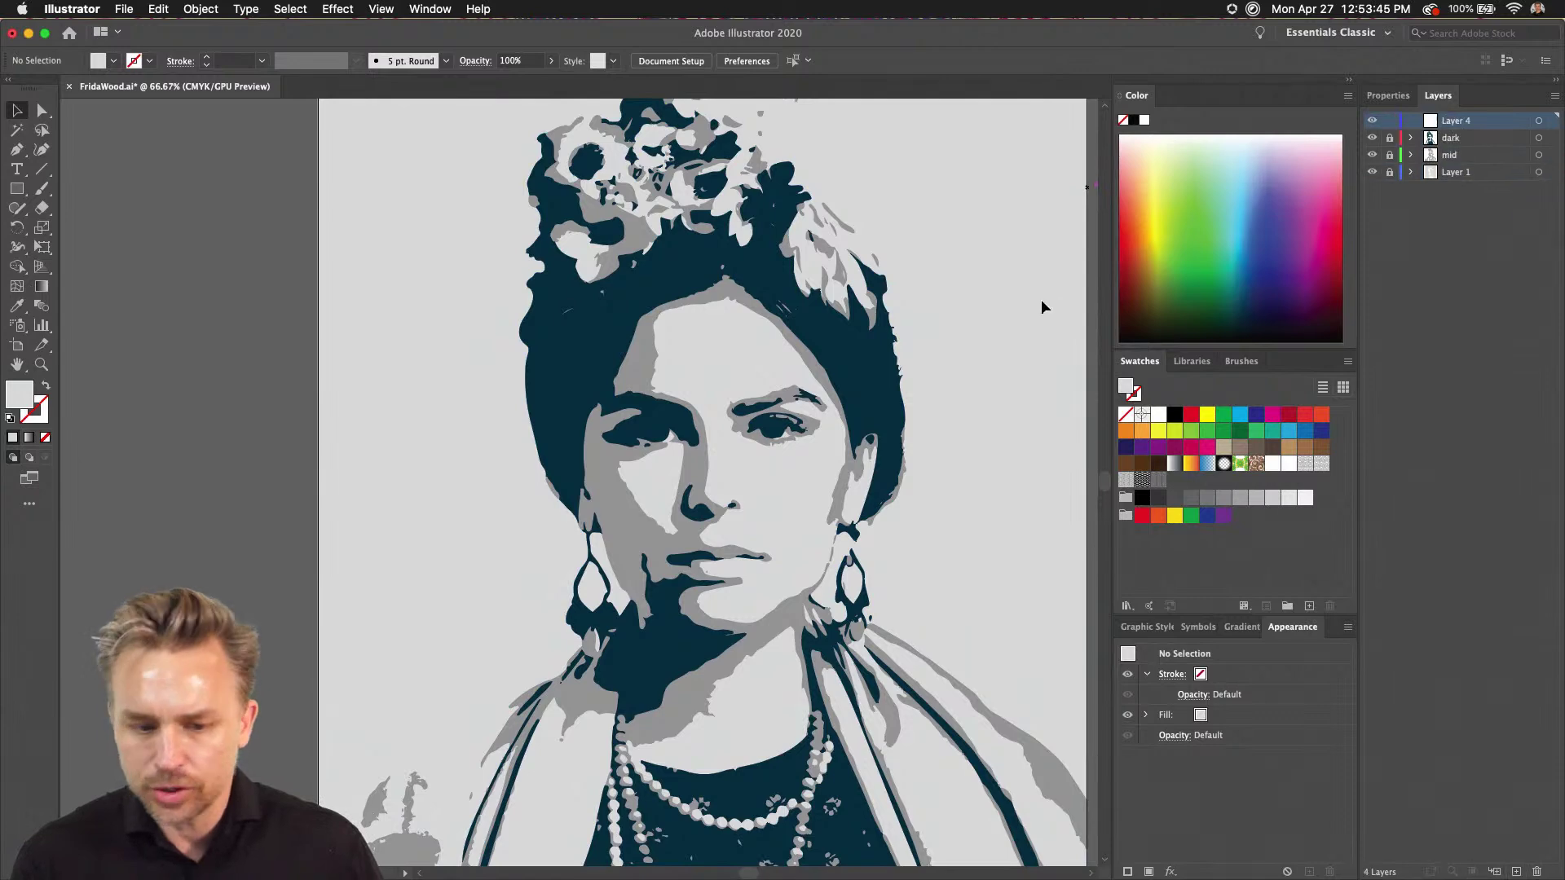
- Draw a horizontal line about 1.88 in long with a black 1 pt stroke and no fill in the light background beside the hair
key(super+equal)
key(super+equal)
drag(319, 350, 489, 440)
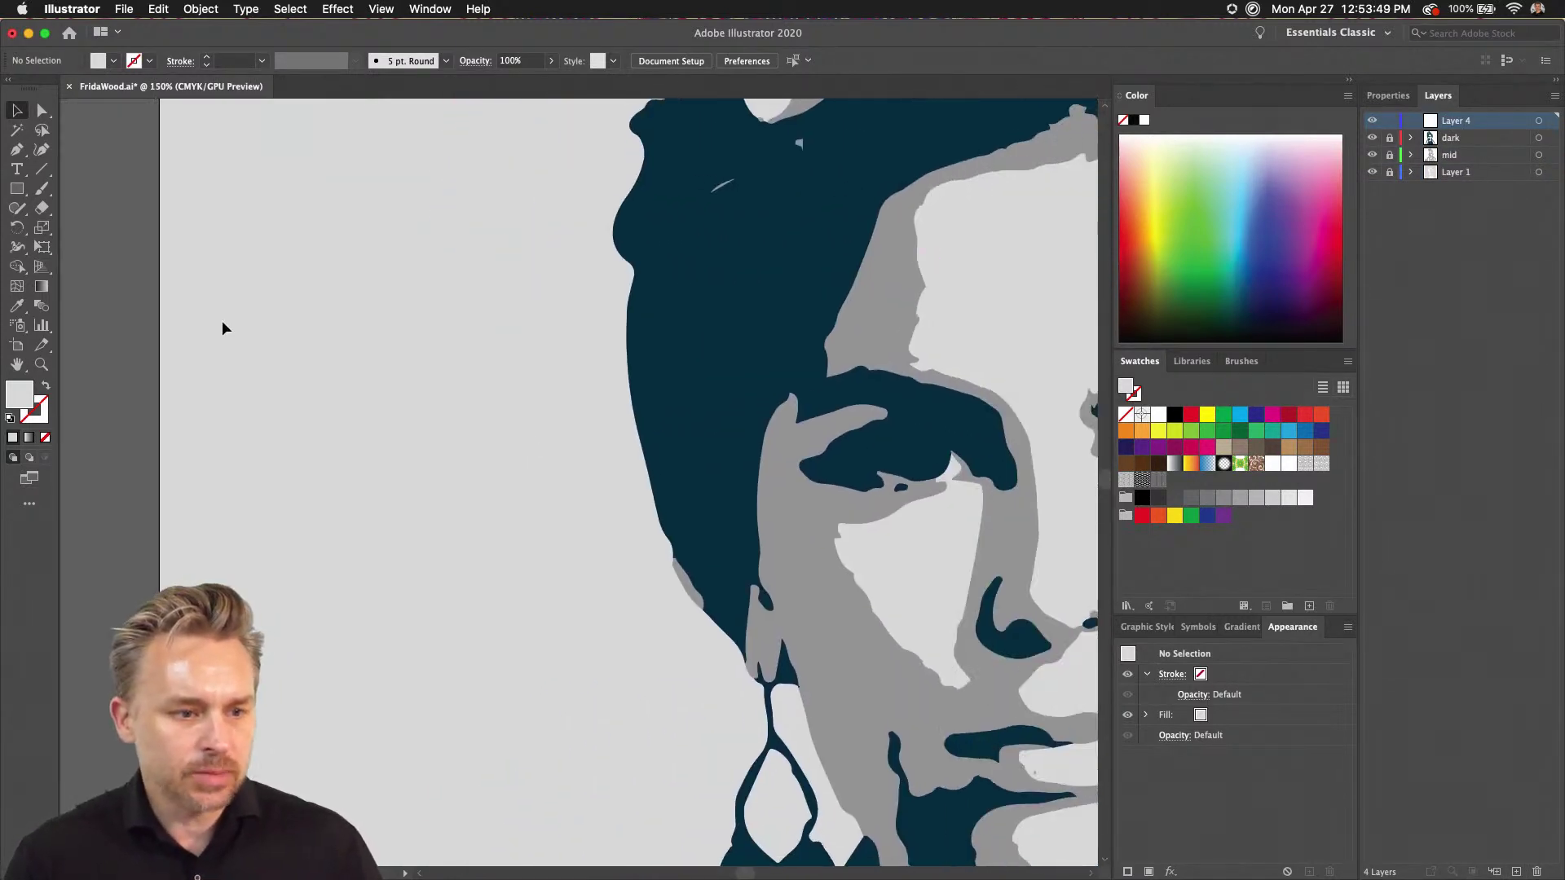
click(42, 169)
click(45, 386)
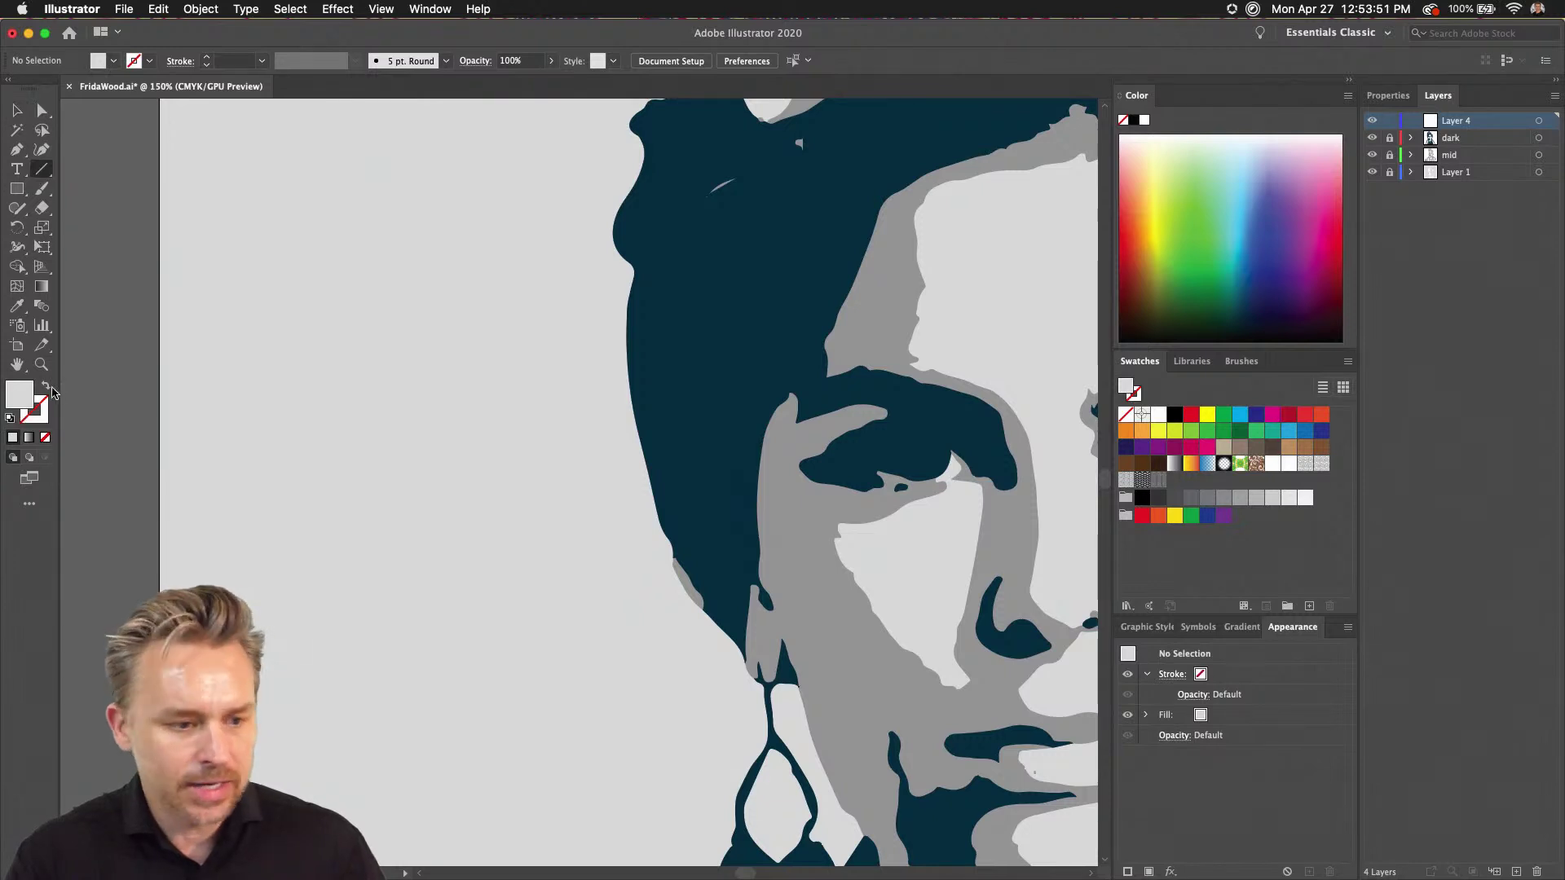
click(39, 408)
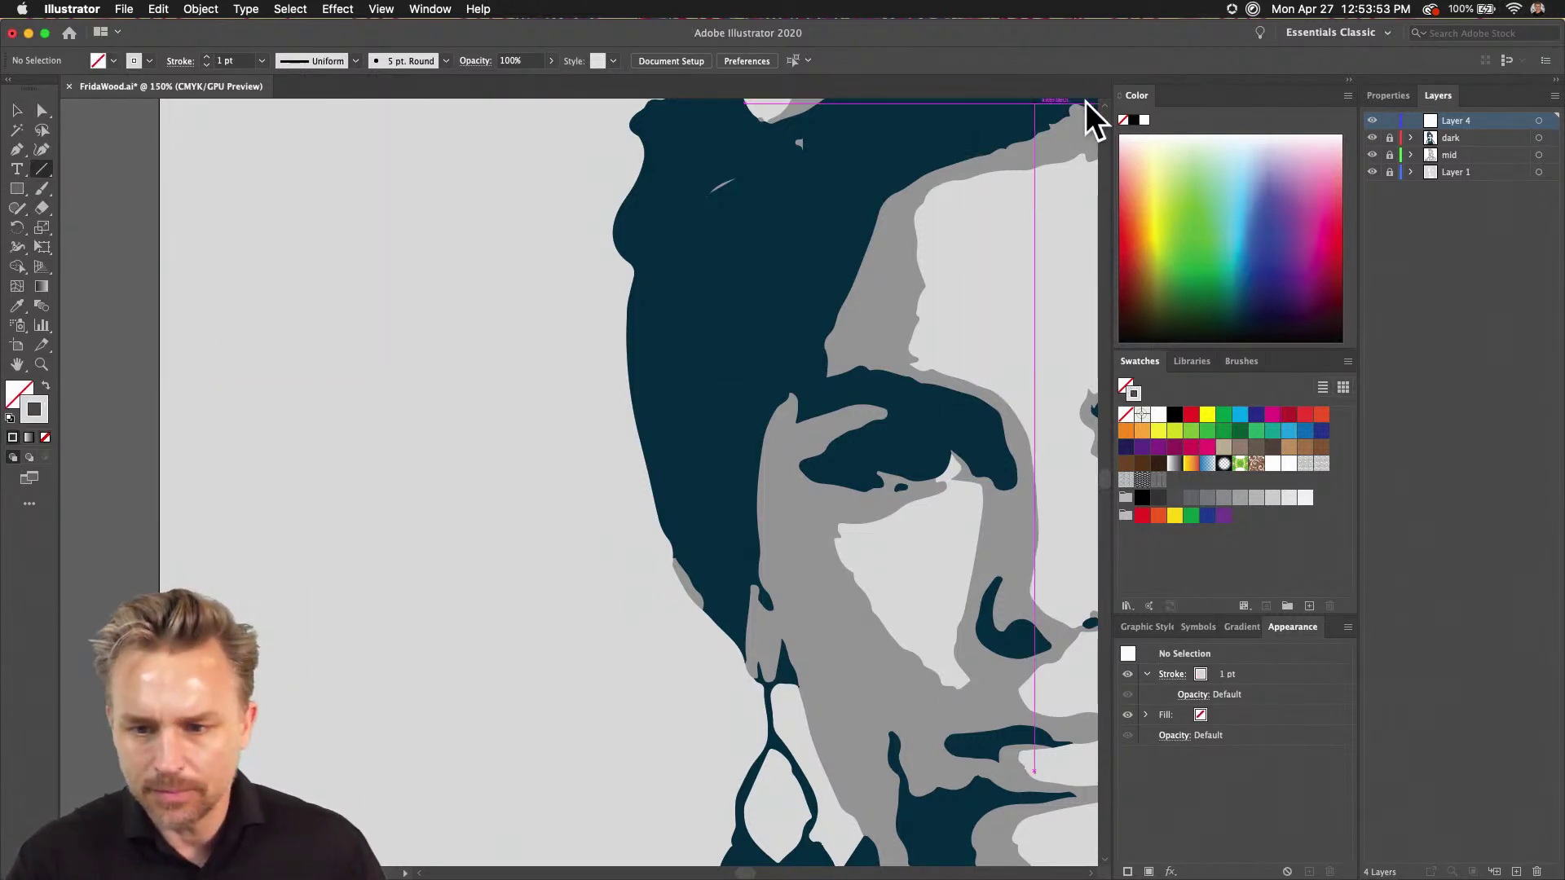
click(1132, 120)
drag(349, 342, 583, 343)
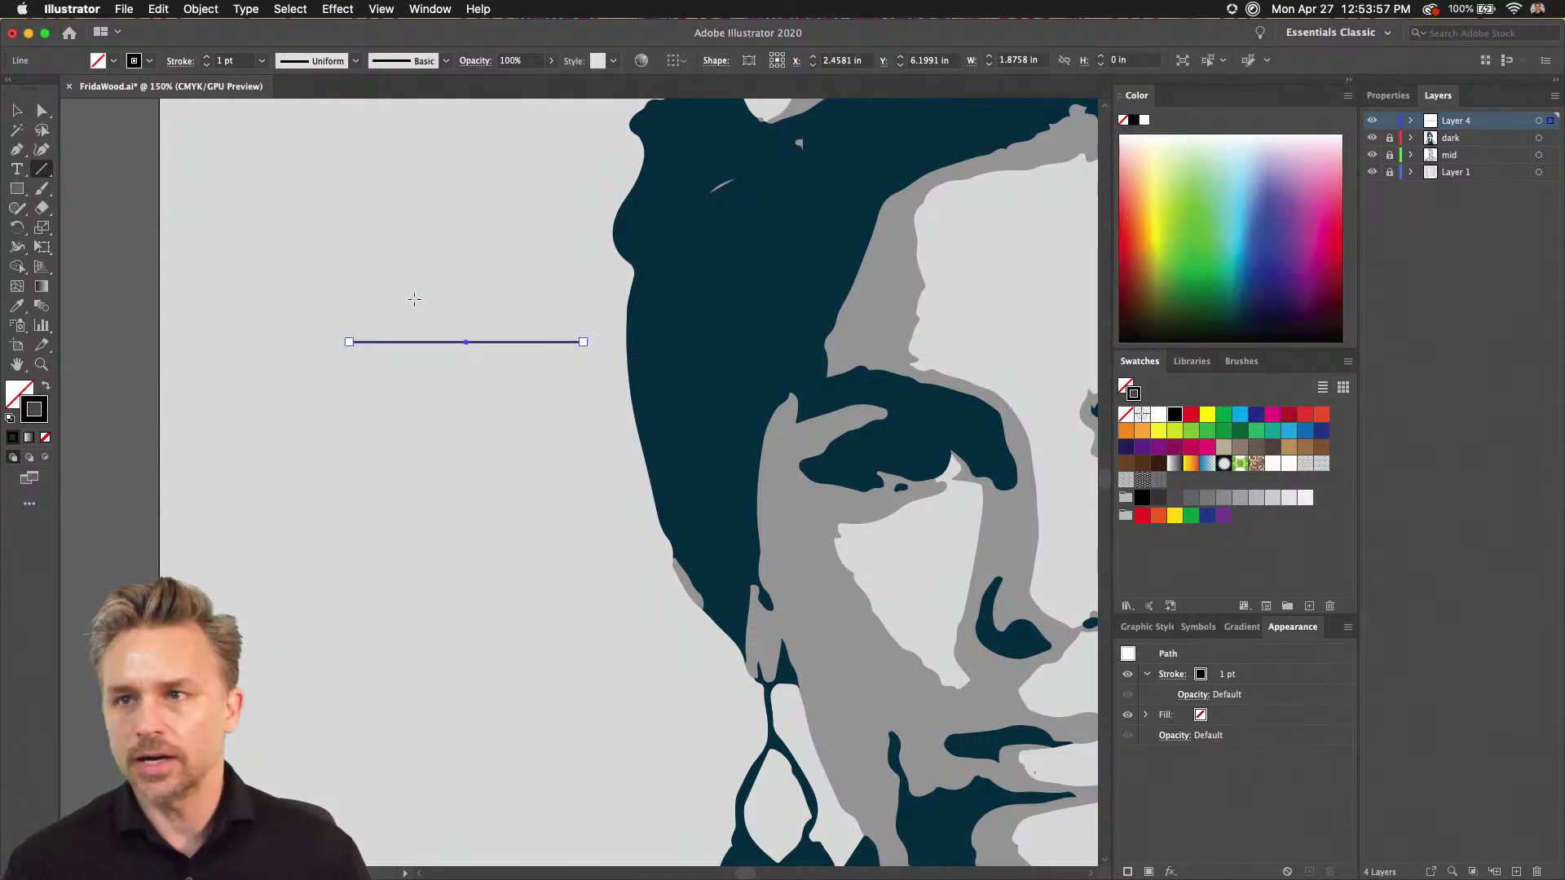
- Give the line a Zig Zag effect with smooth points and an absolute size of 0.06 in, previewing the result
click(17, 110)
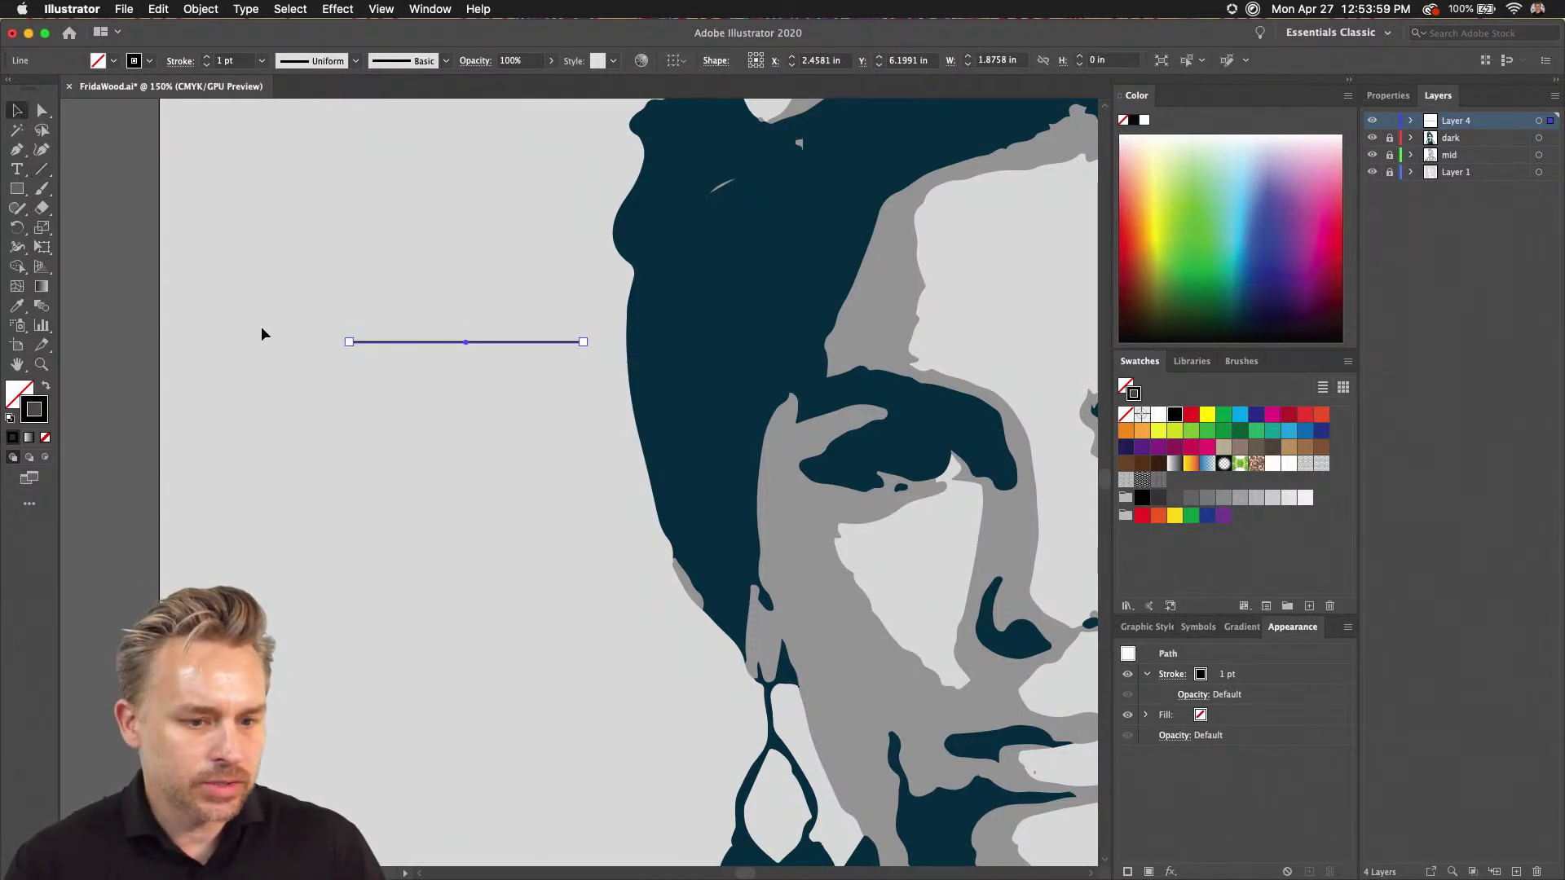
click(338, 9)
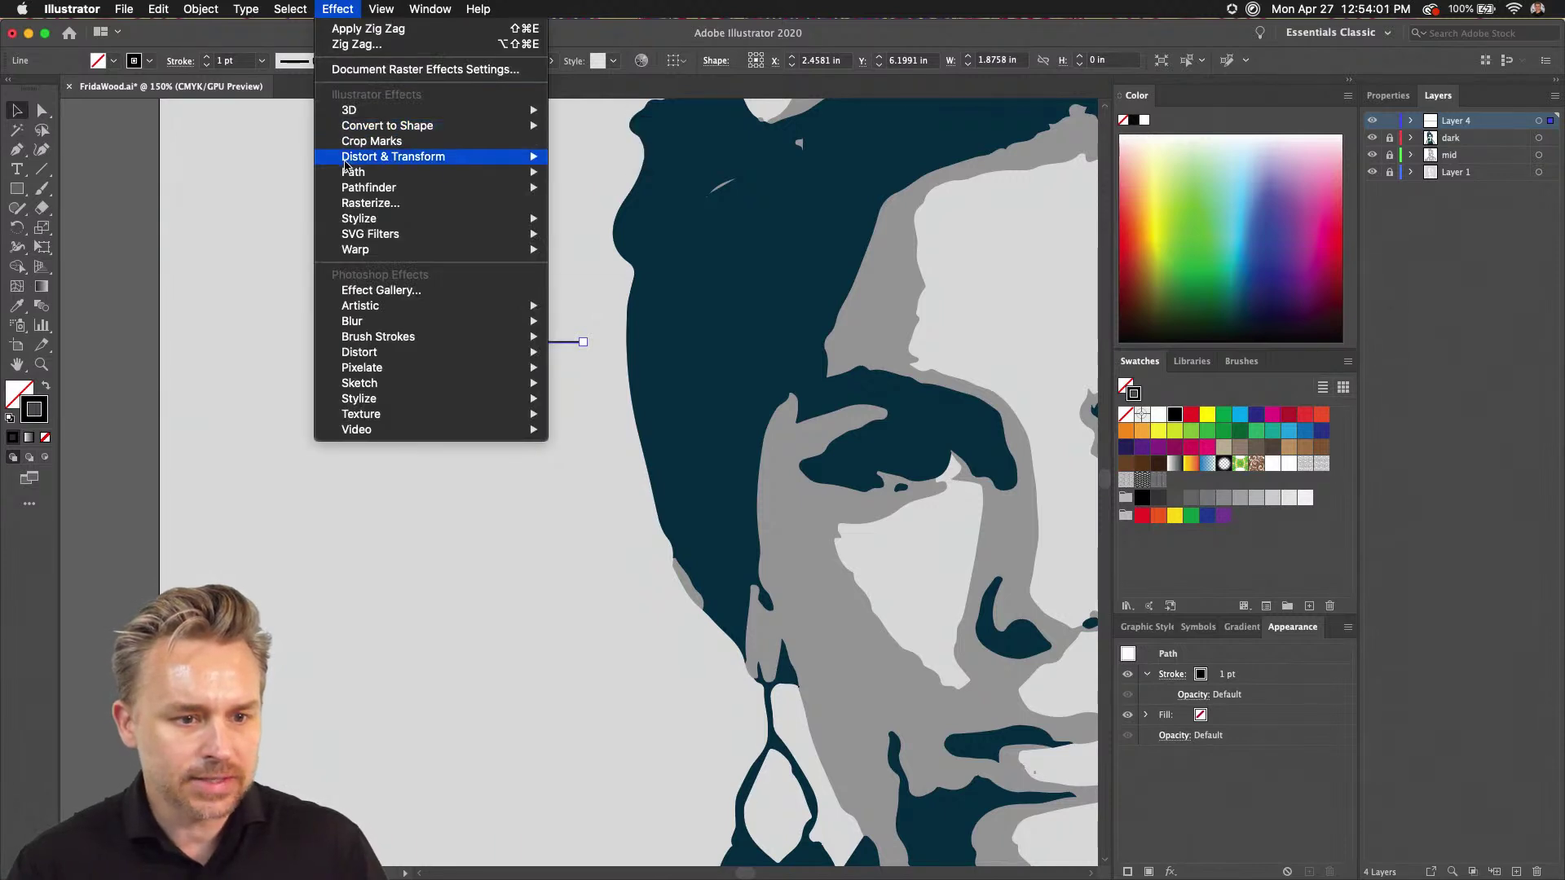
mouse_move(348, 162)
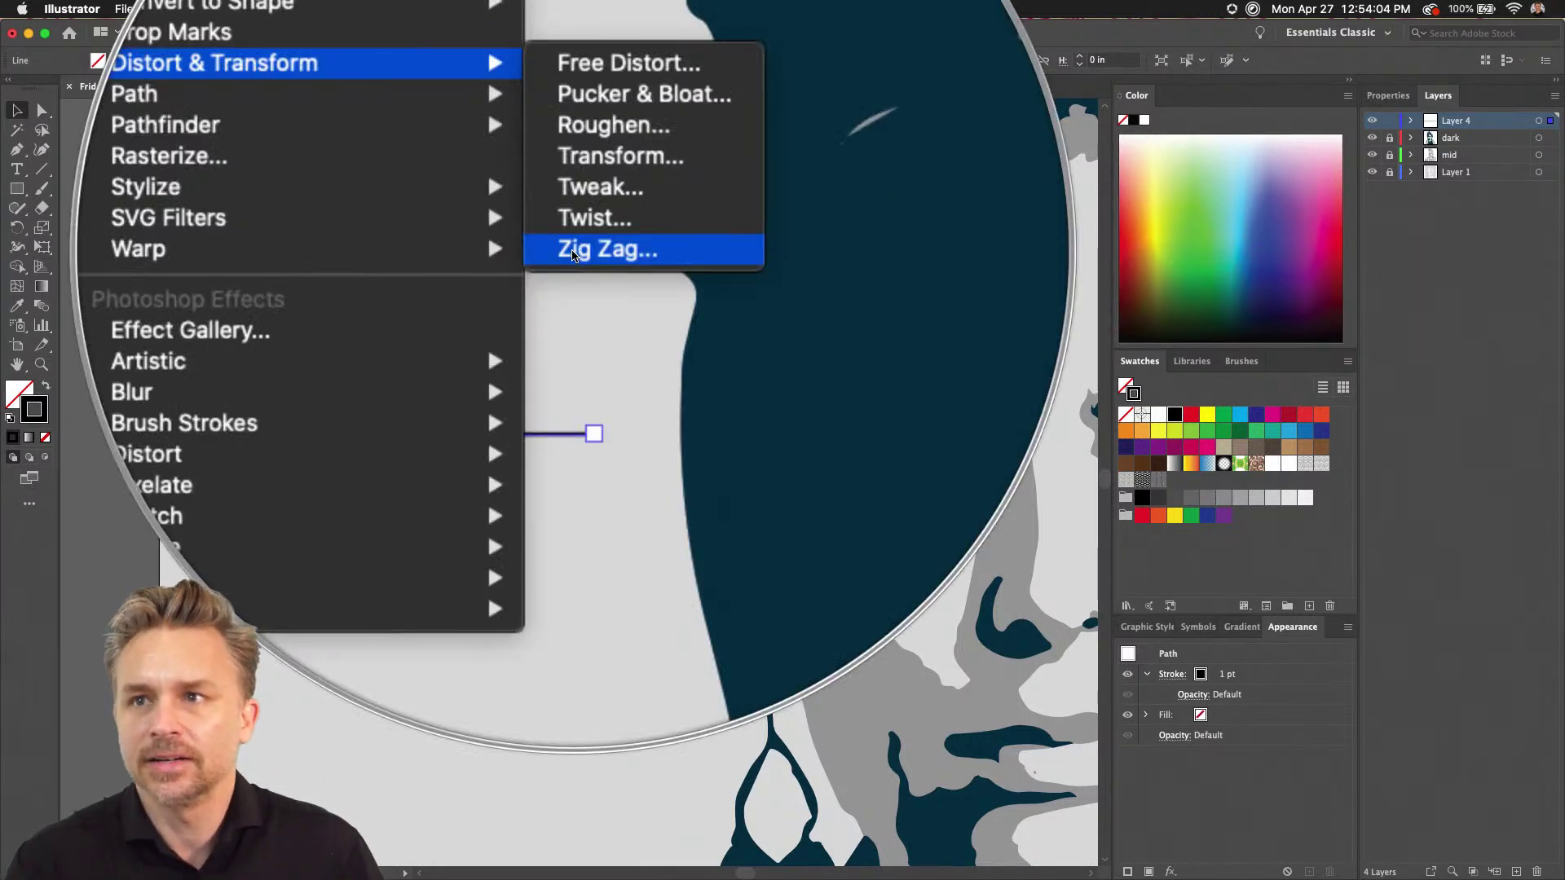
click(573, 251)
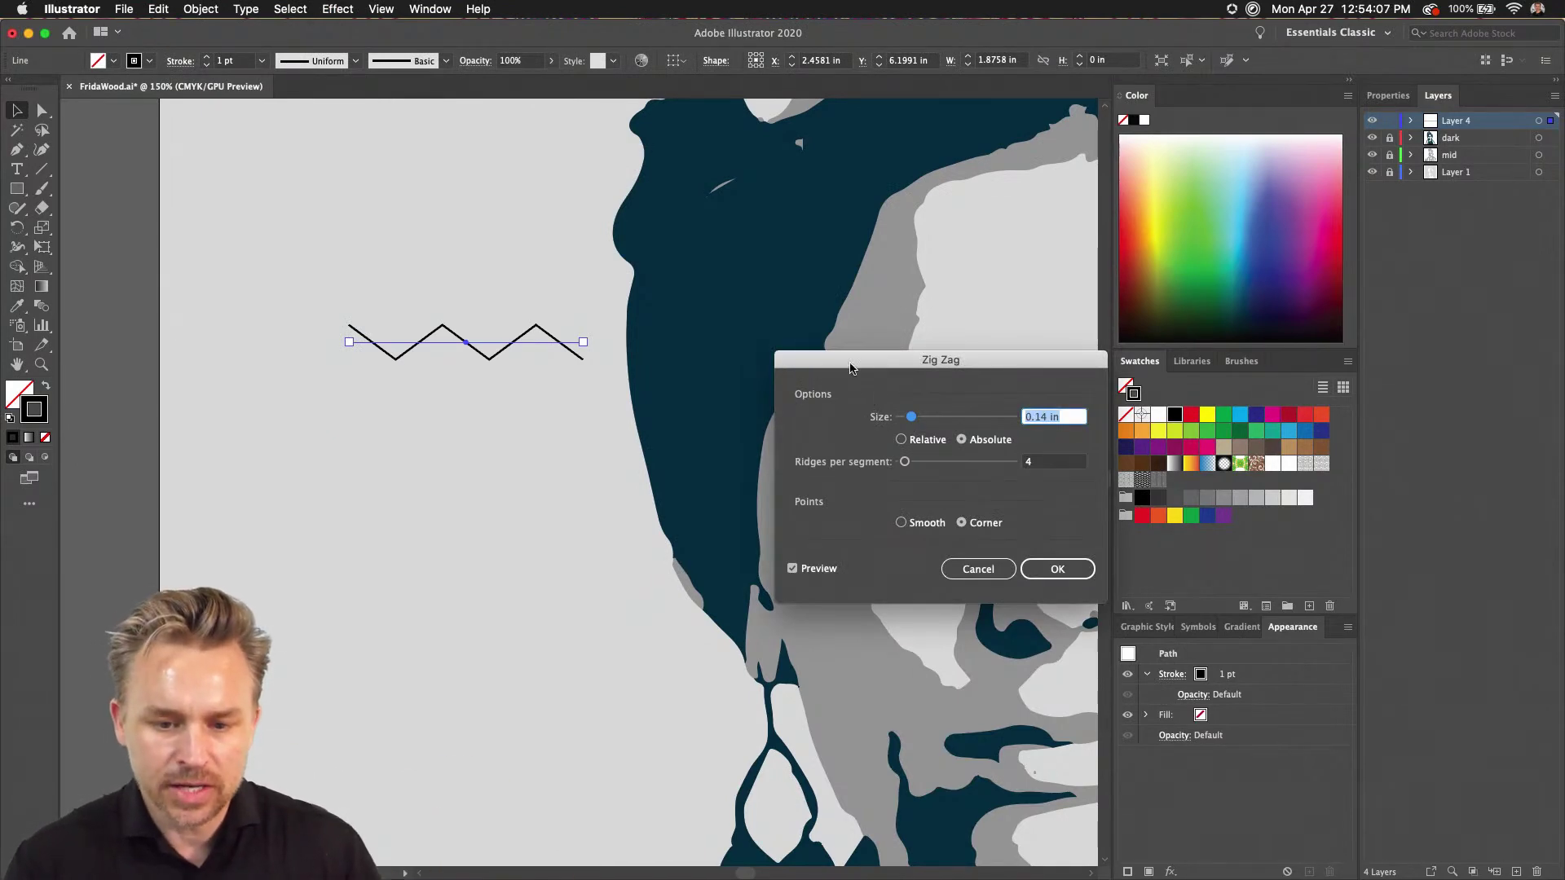
drag(850, 368, 649, 315)
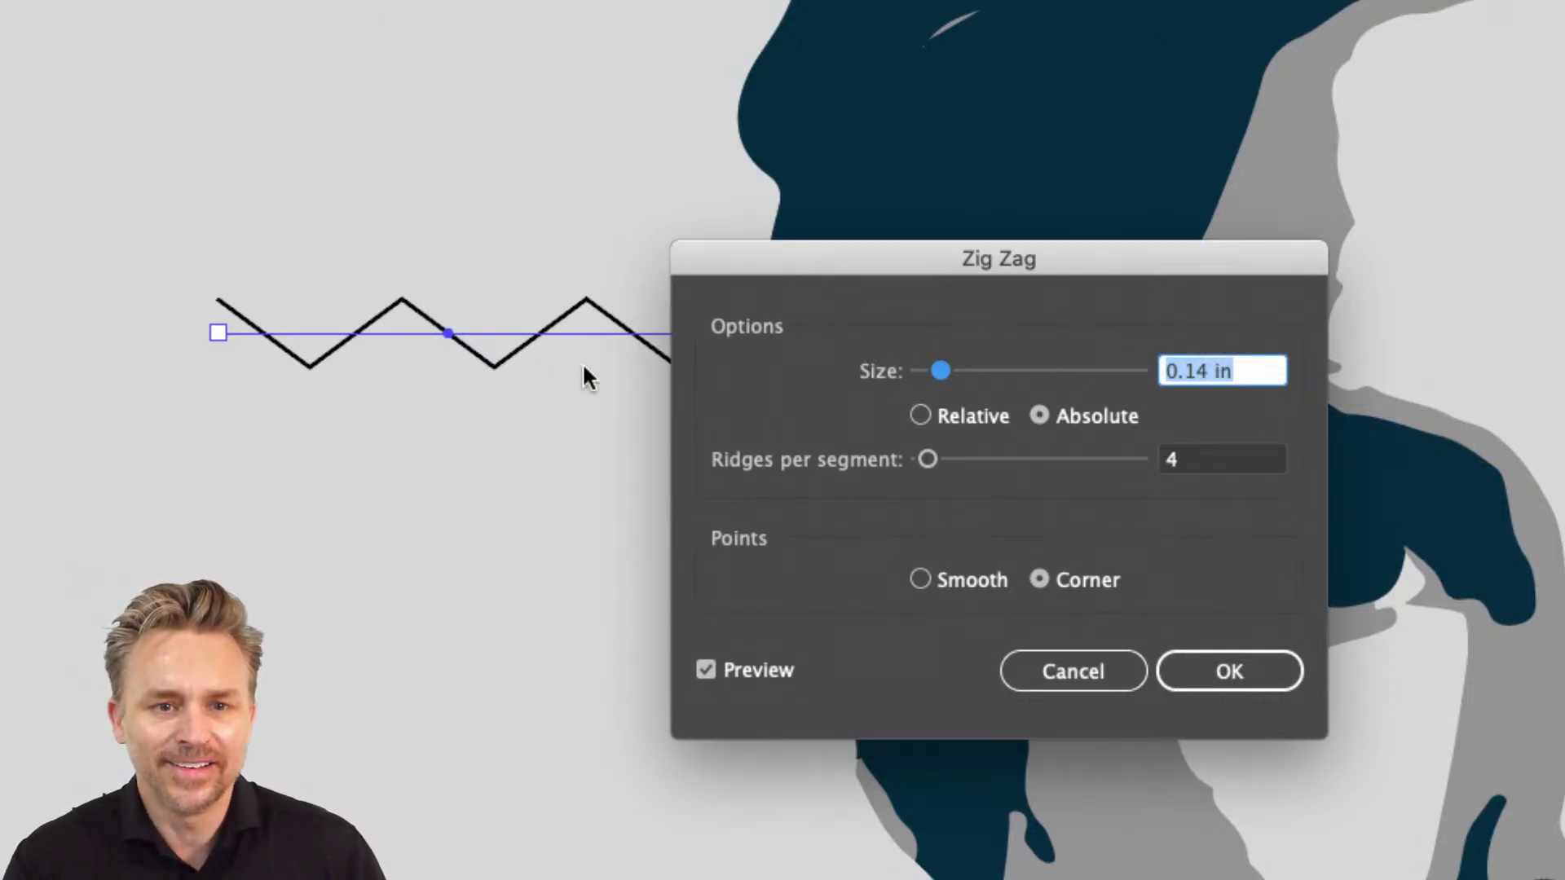
drag(802, 271, 840, 152)
click(956, 459)
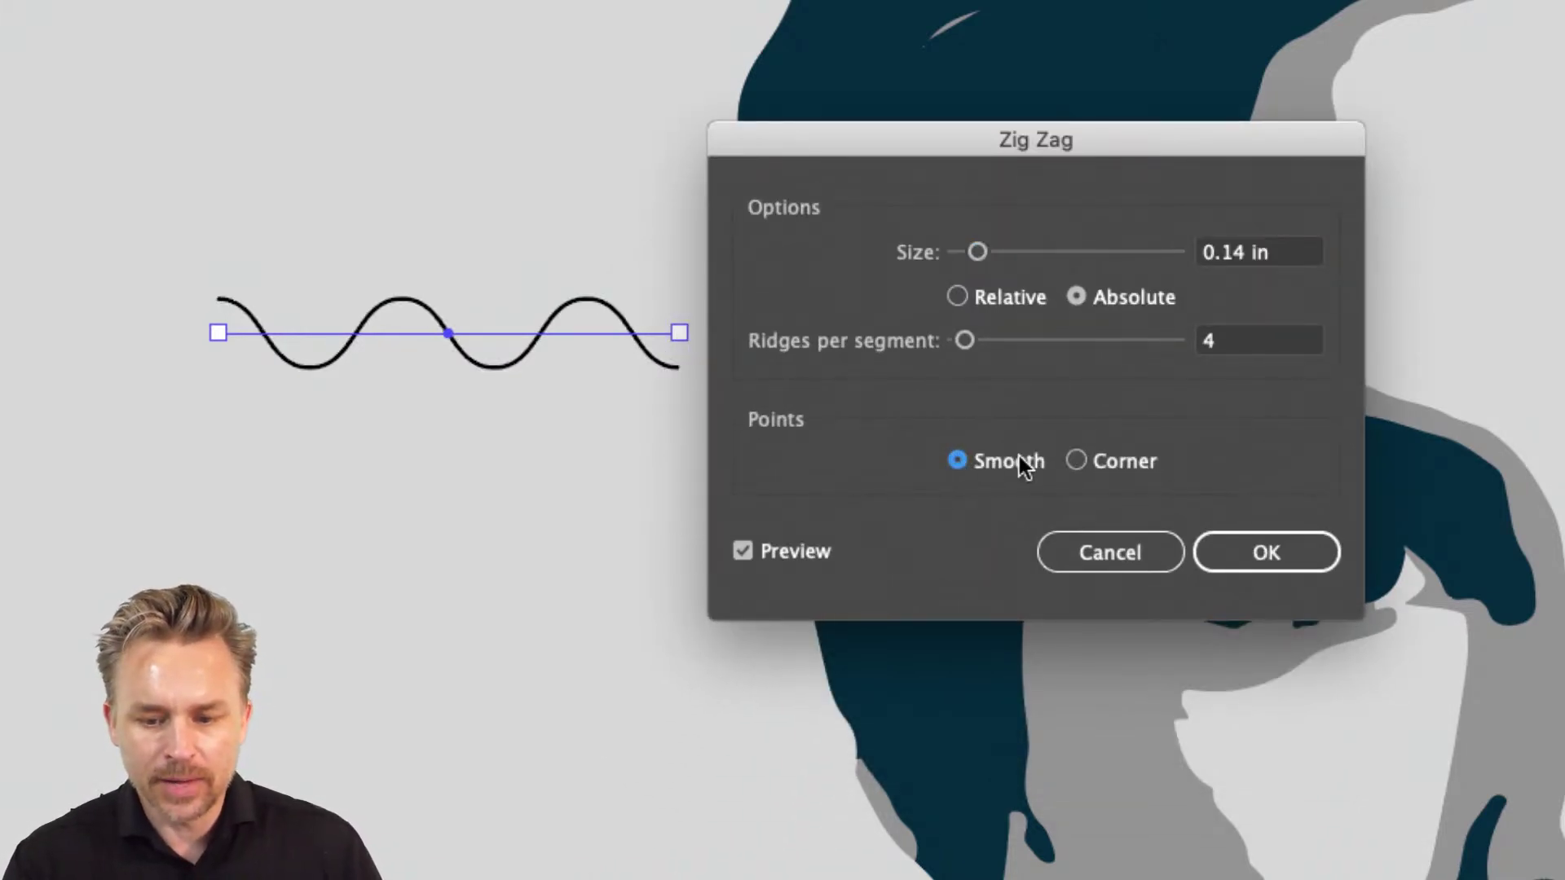
drag(977, 254, 960, 252)
click(961, 251)
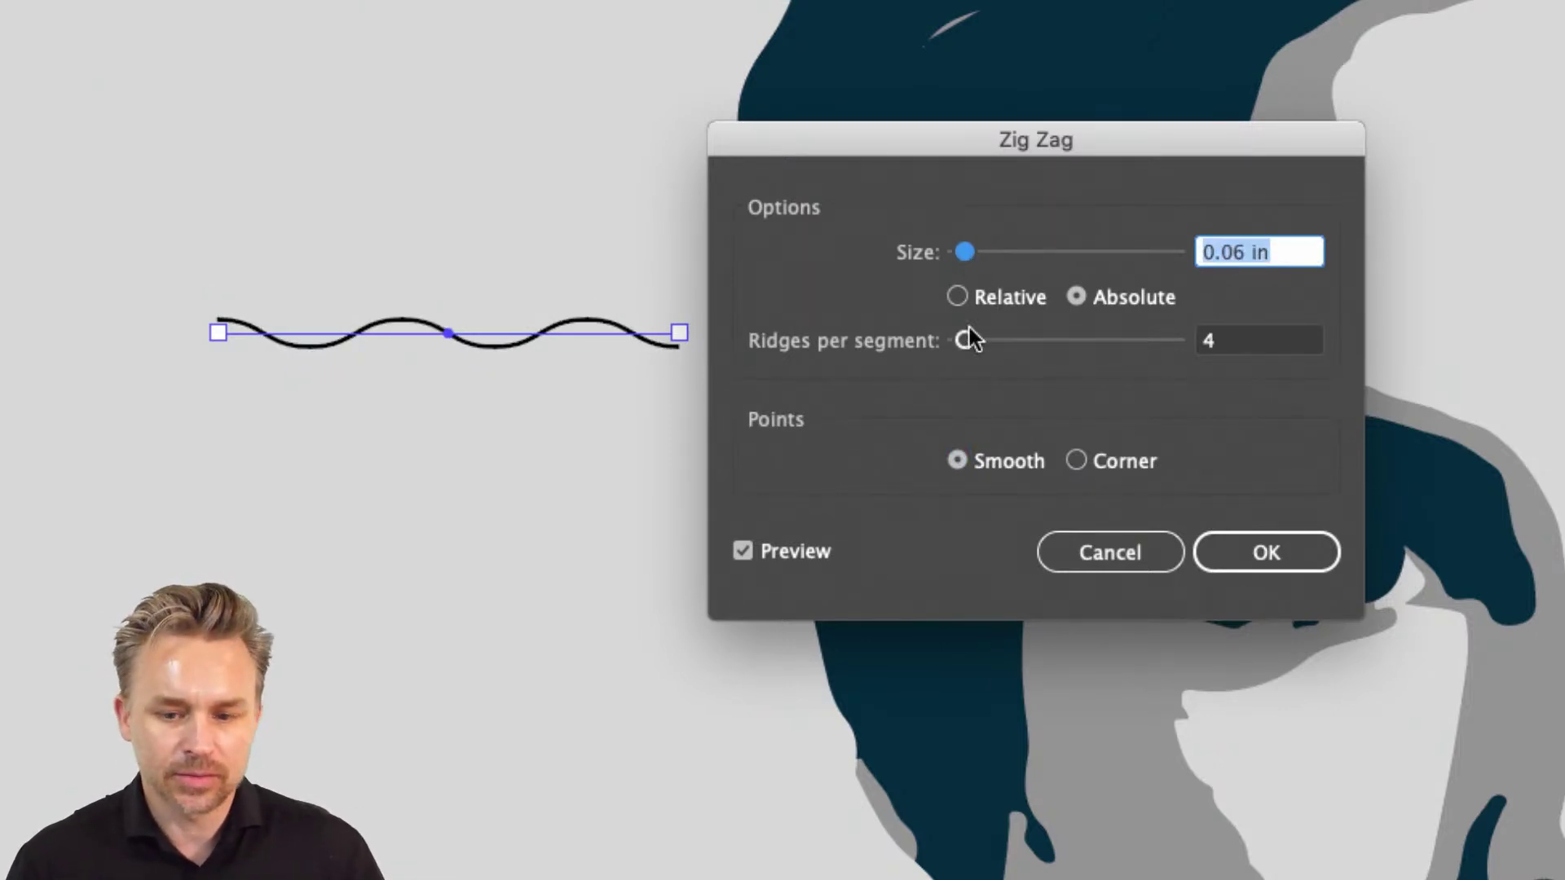
- Set the Zig Zag effect to 5 ridges per segment and apply it to the line
click(1198, 337)
text(5)
drag(899, 127, 892, 117)
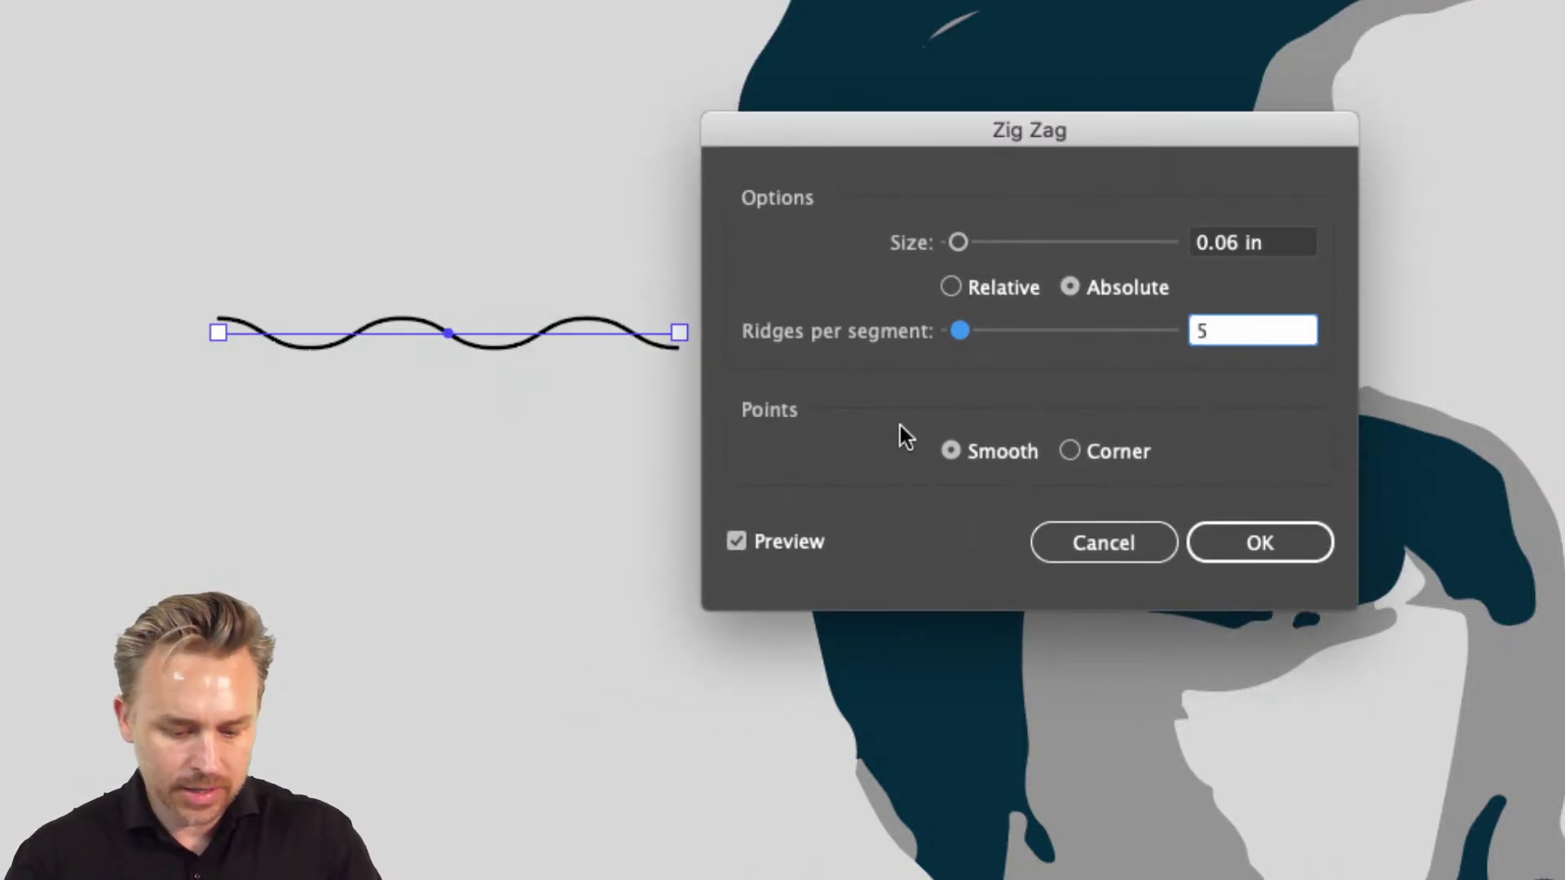
key(Tab)
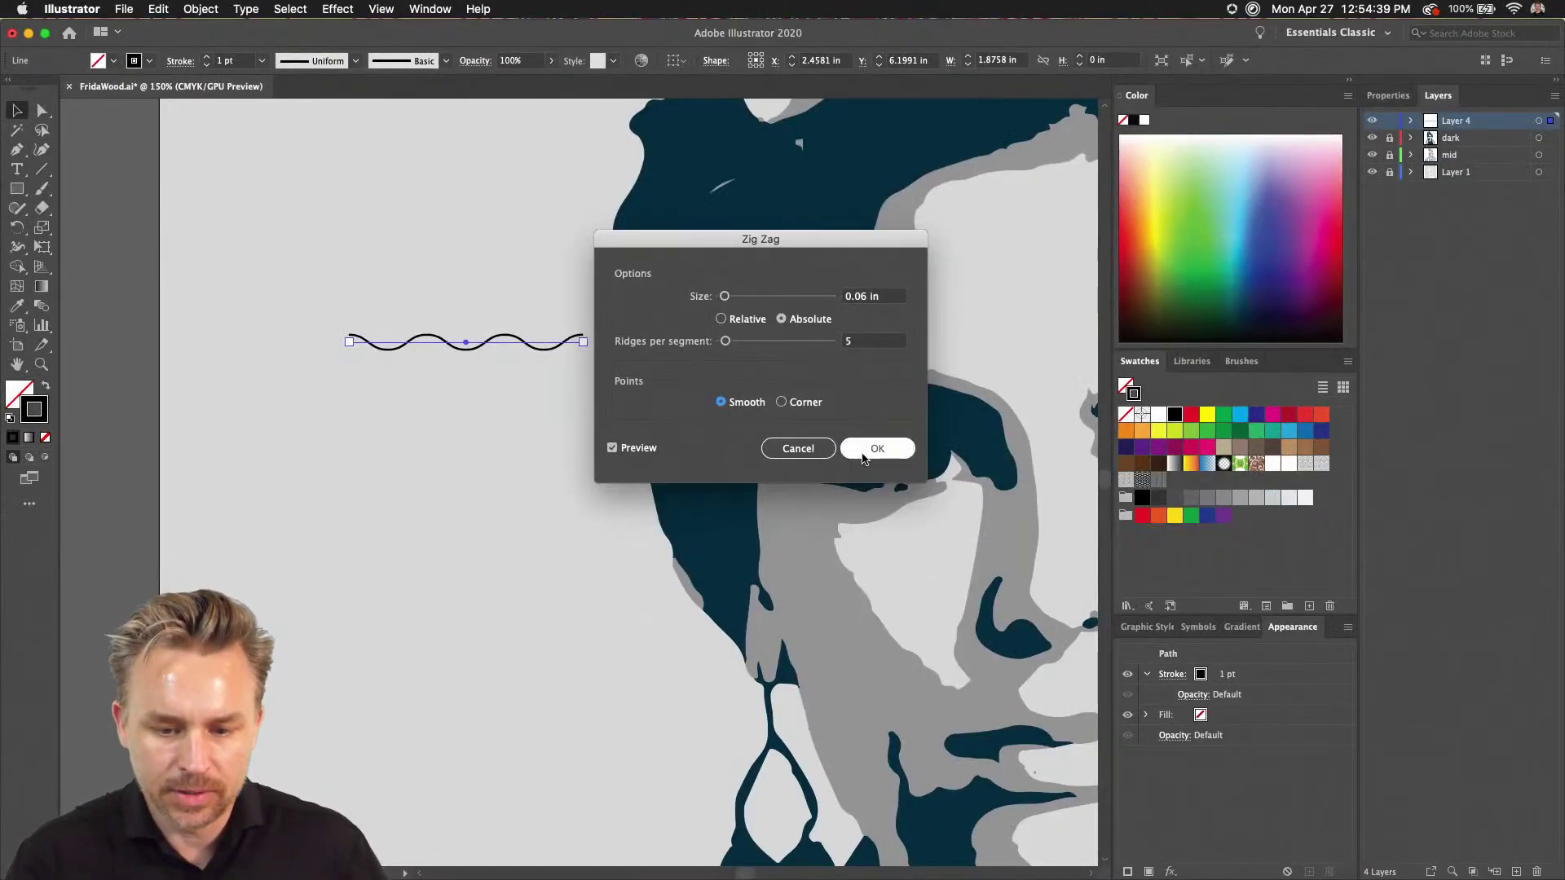
click(877, 449)
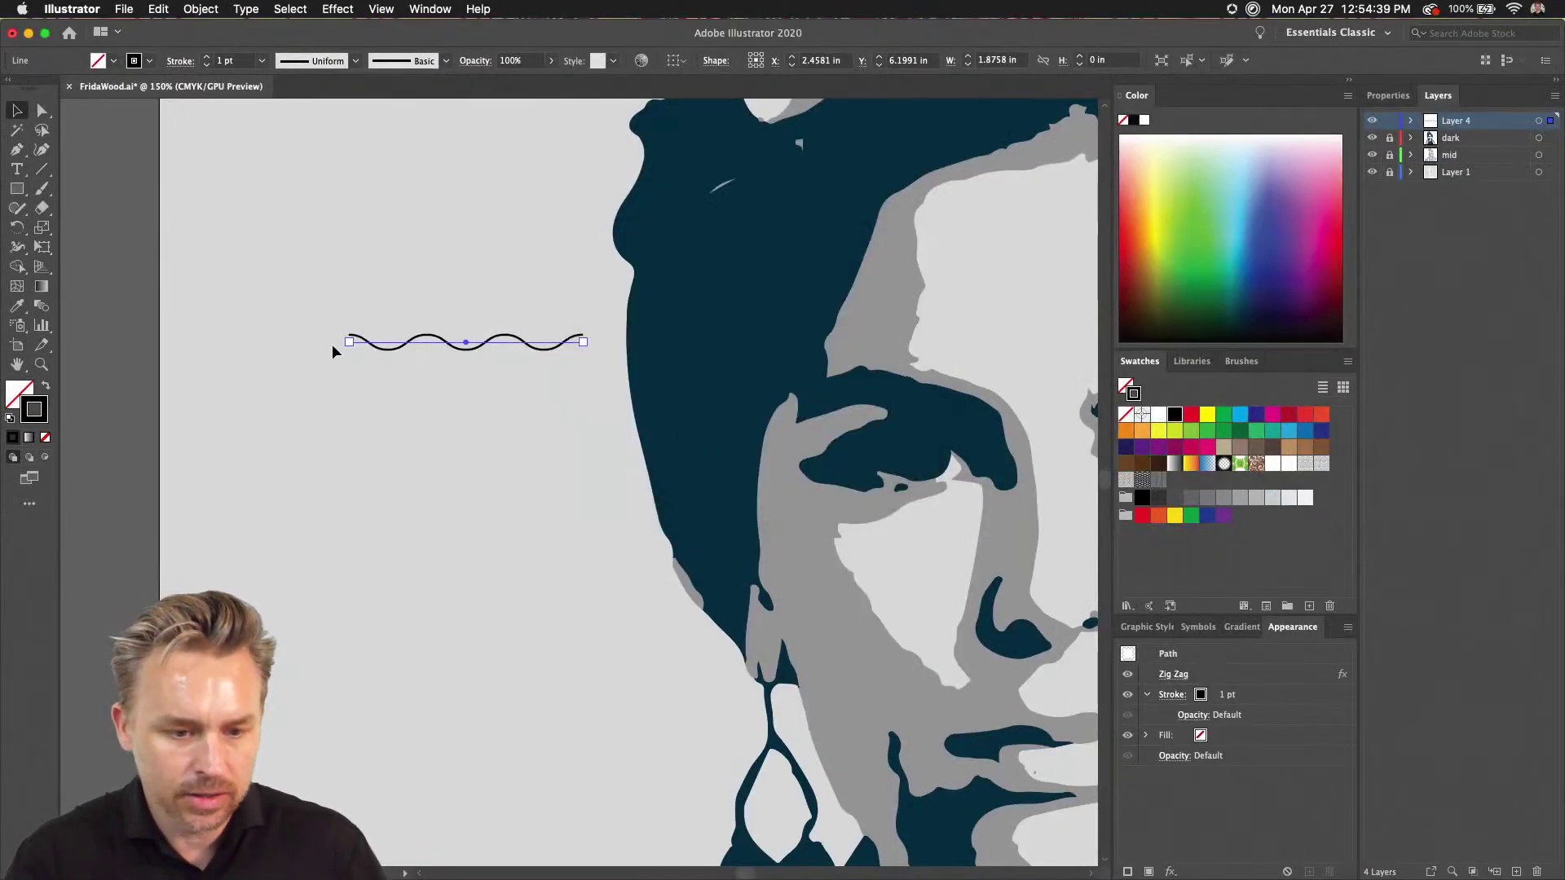
drag(417, 349, 400, 519)
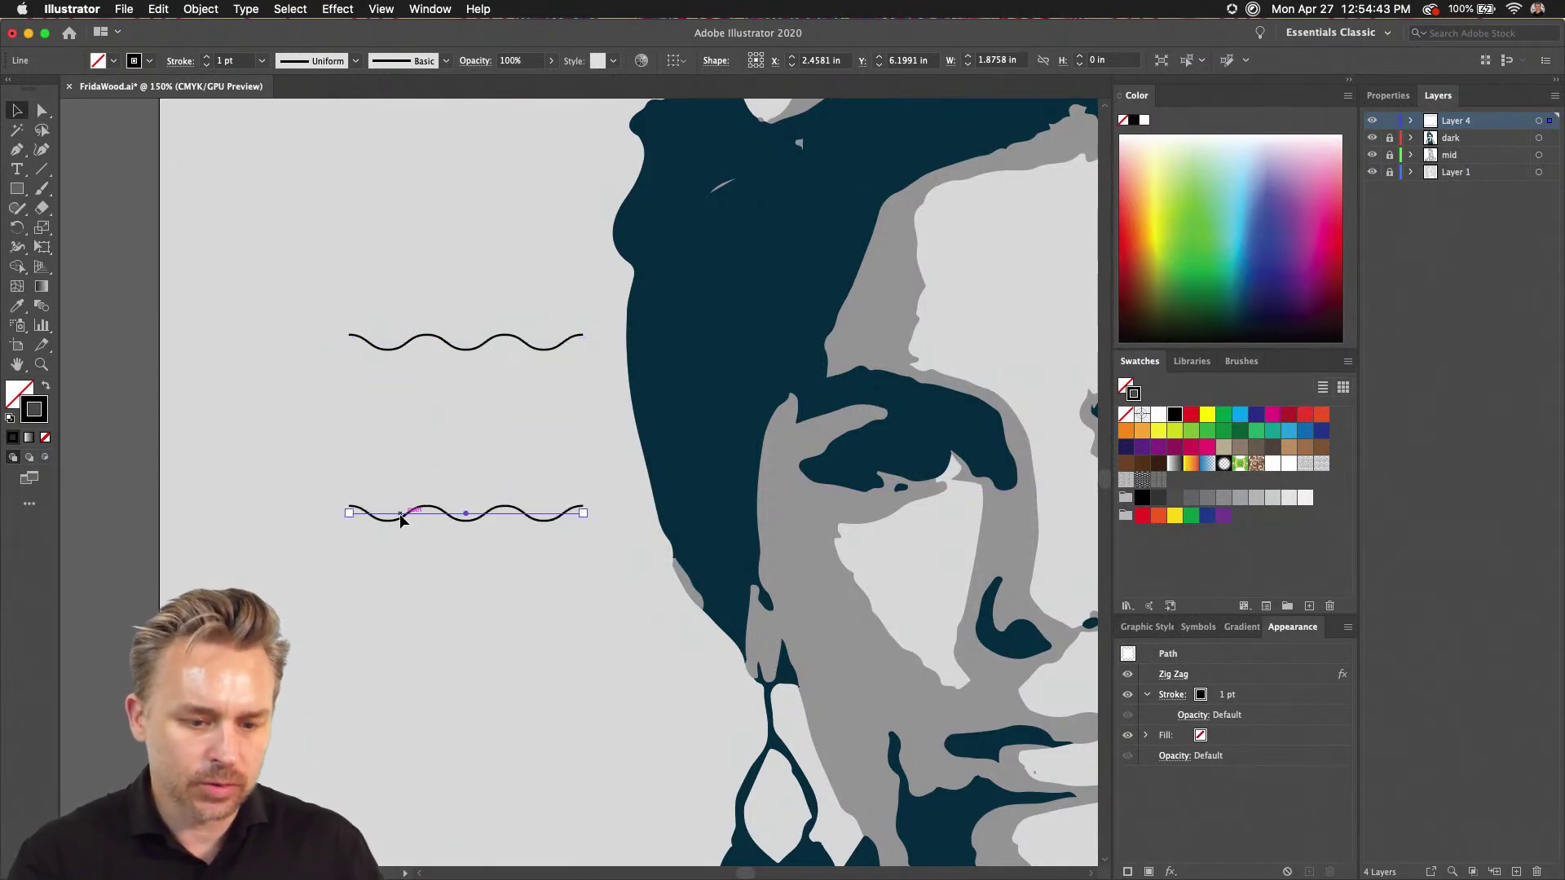
shift+click(401, 347)
key(super+z)
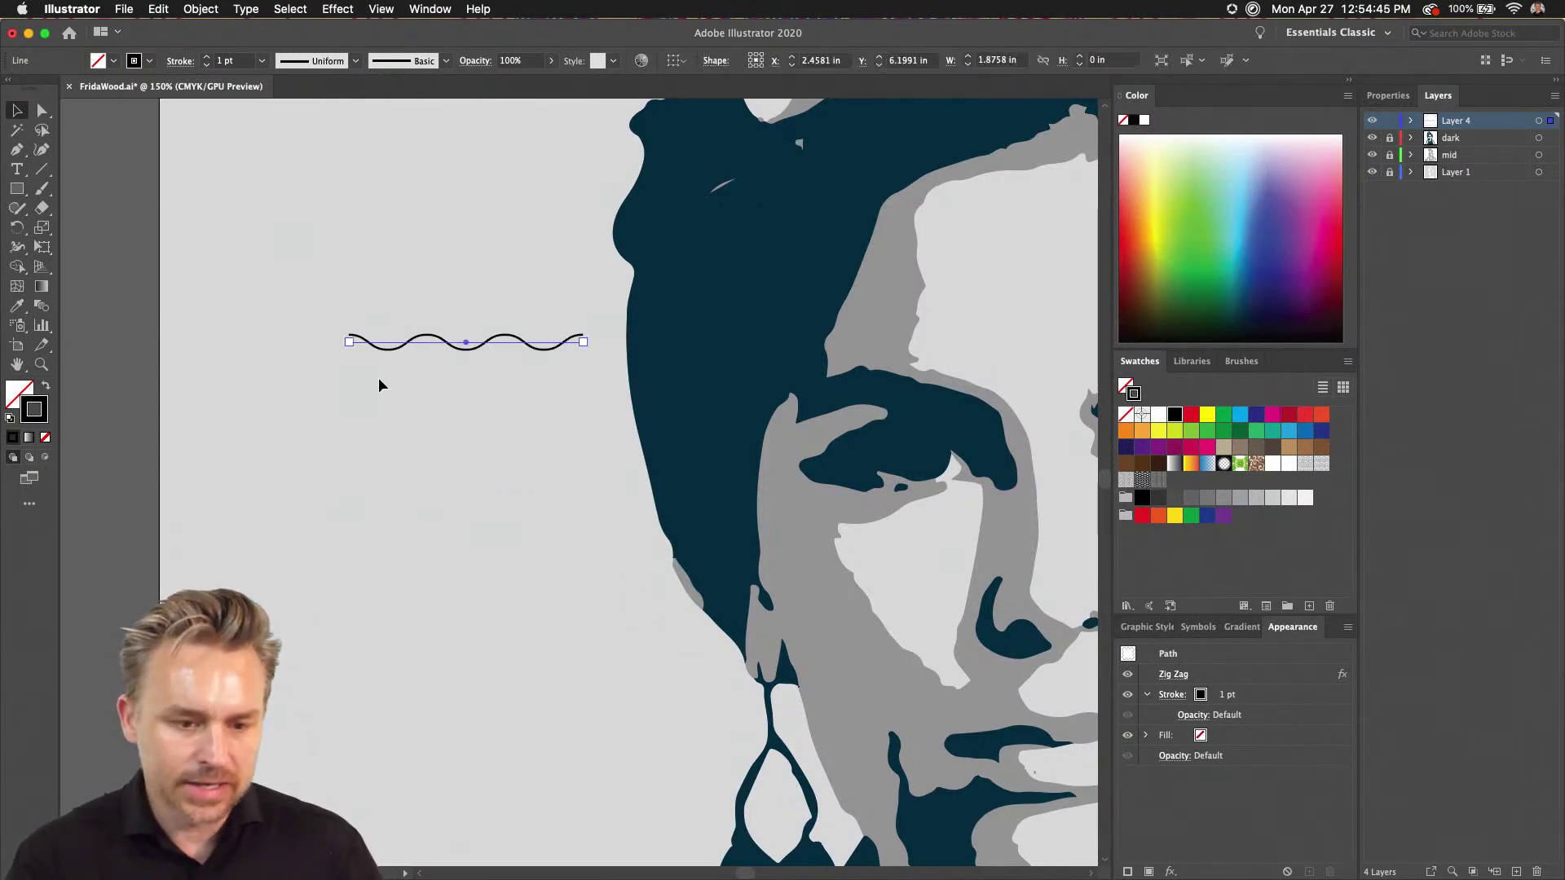
drag(396, 351, 388, 369)
key(shift+Up)
key(Down)
key(Down)
key(Down)
key(Down)
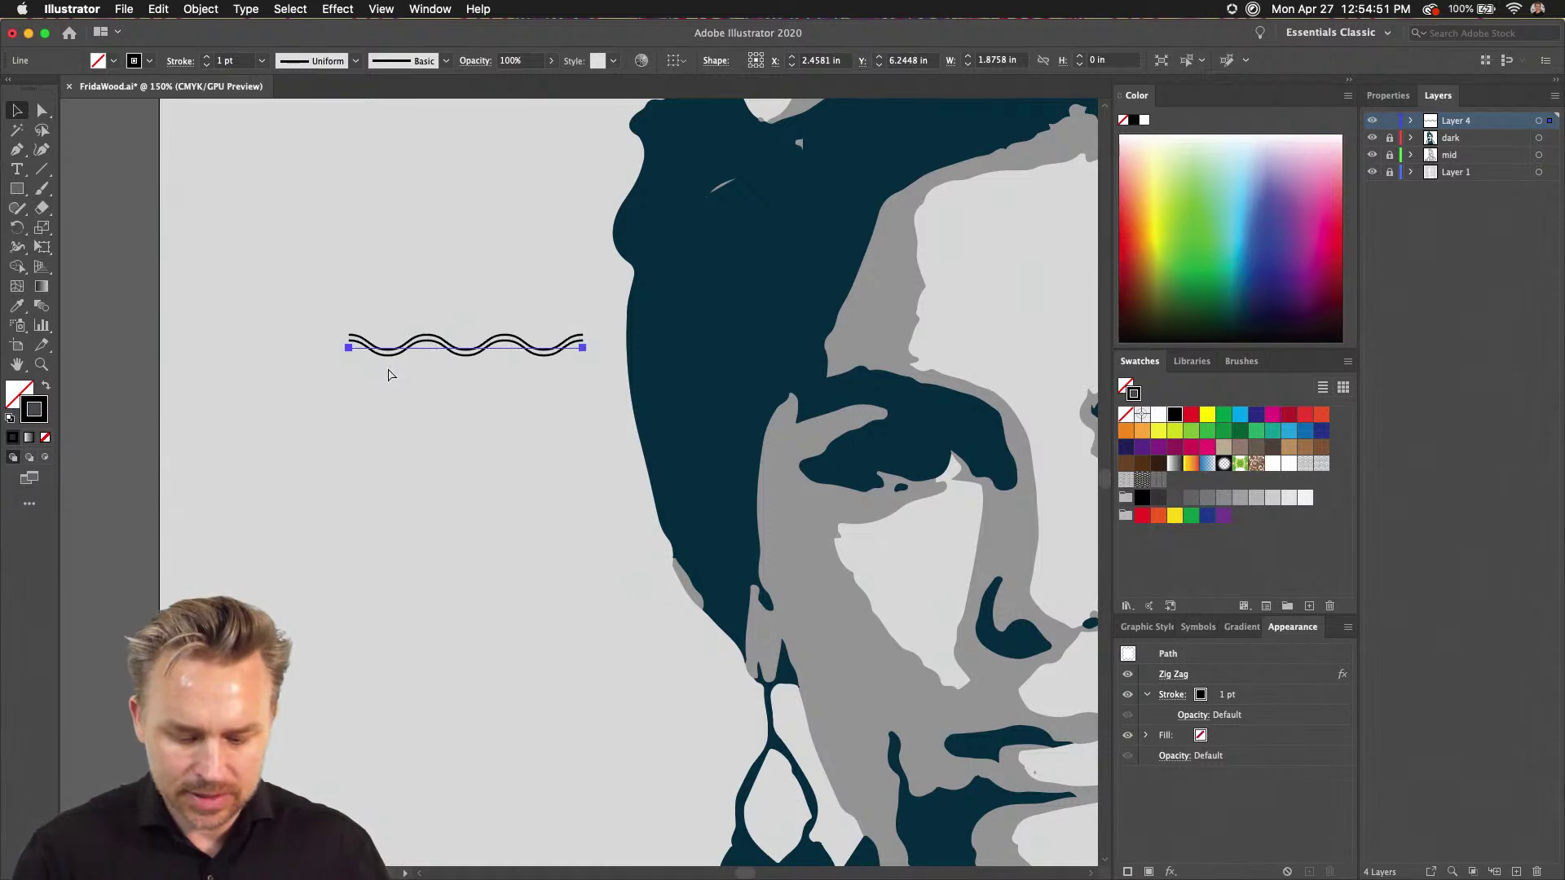
key(Delete)
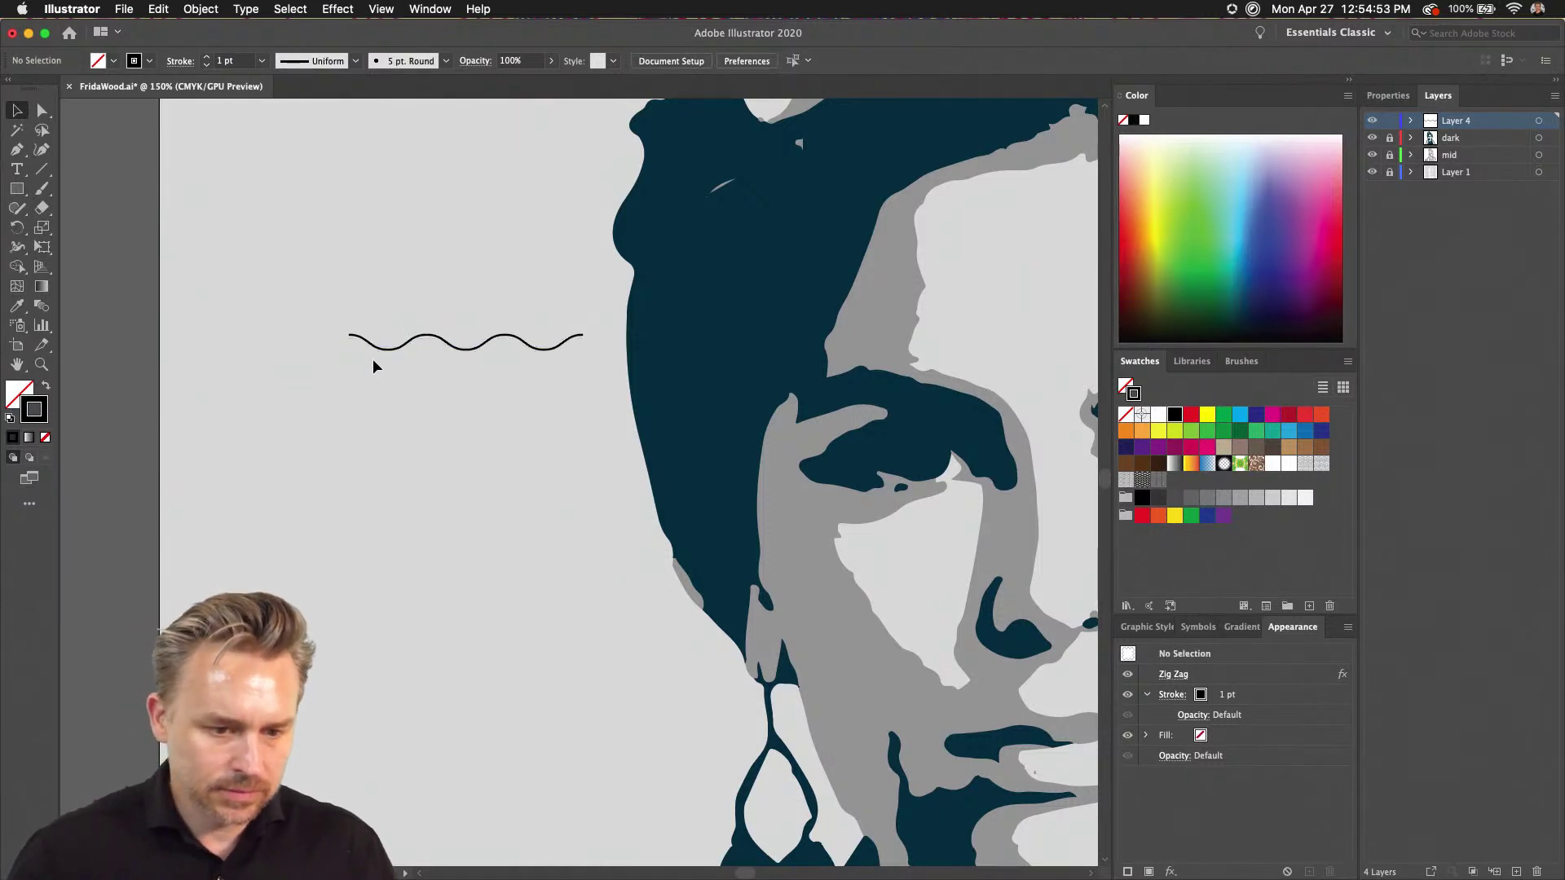
- Copy the wavy line about 0.08 in straight down and repeat the copy until 18 evenly spaced lines are stacked
scroll(256, 314, up, 5)
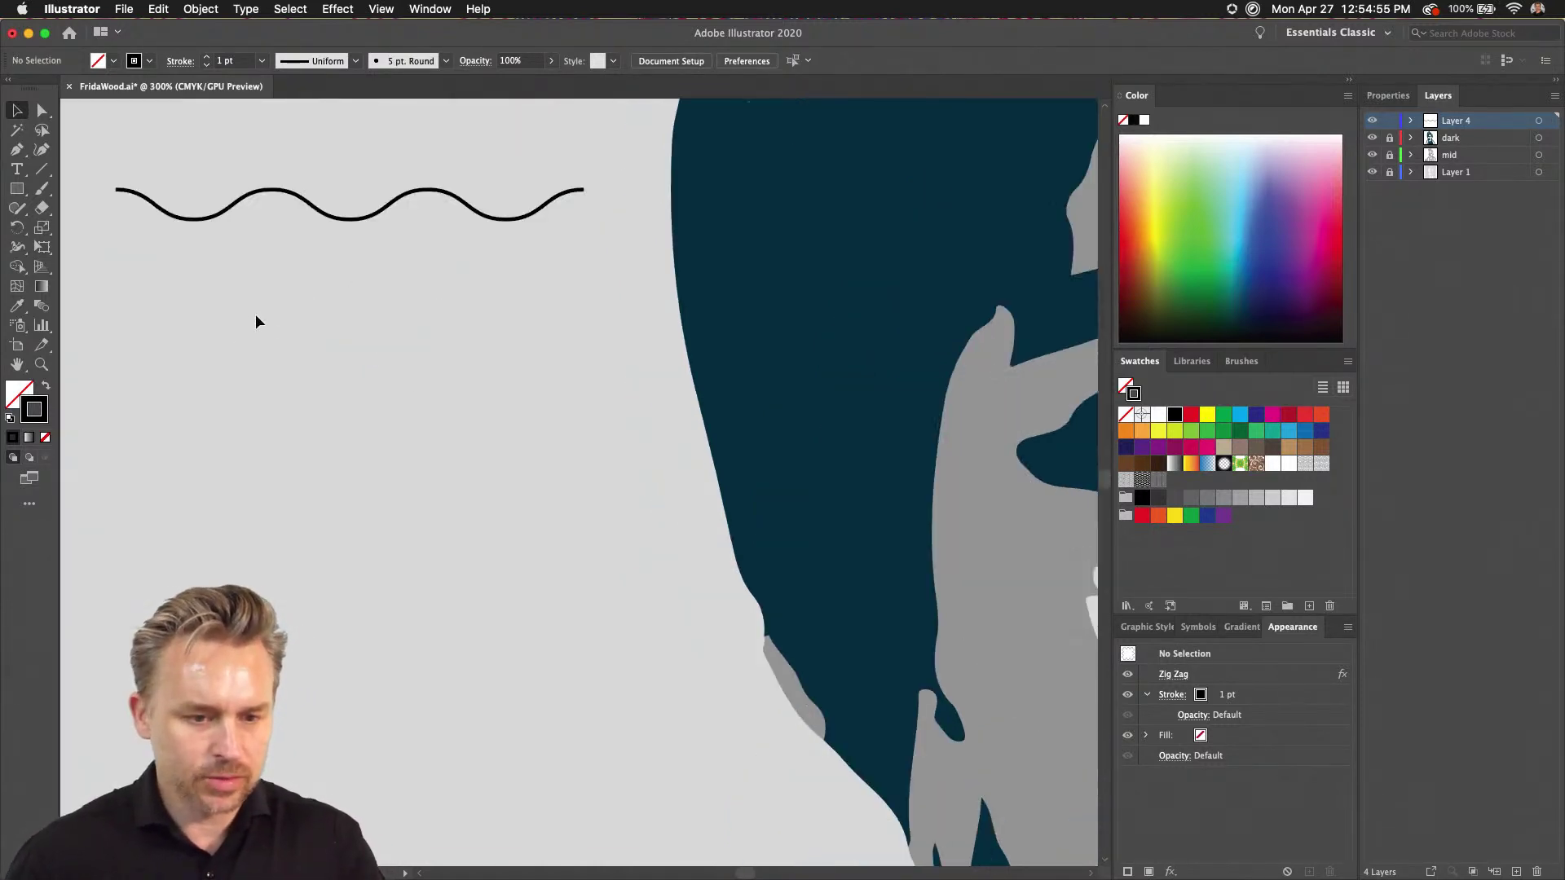
scroll(769, 392, left, 3)
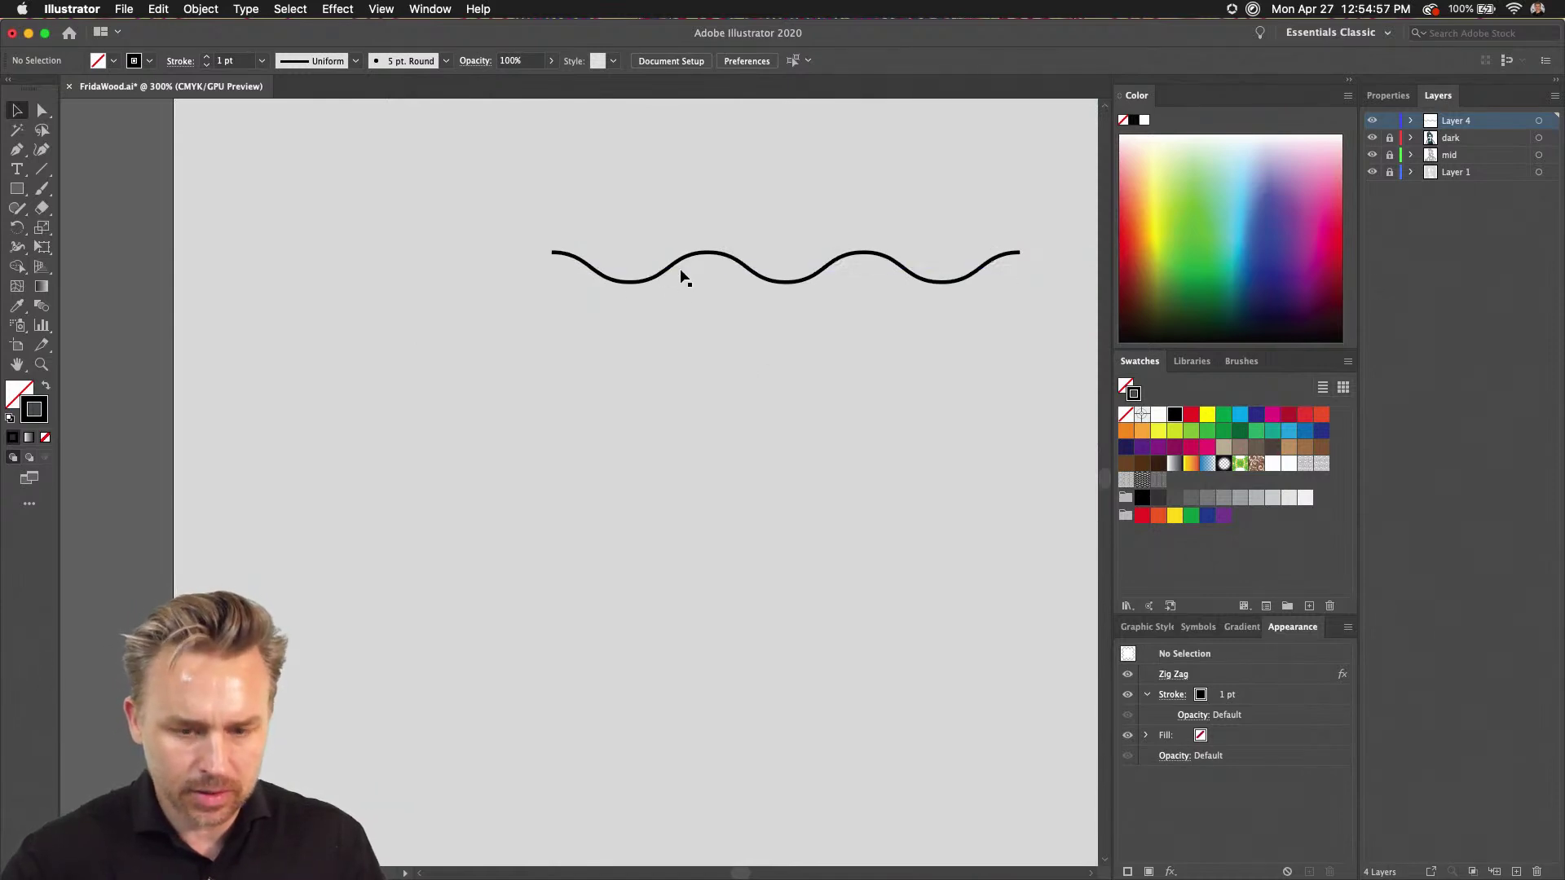
drag(717, 266, 714, 288)
key(super+d)
key(super+d)
key(super+d)
key(super+d)
key(super+d)
key(super+d)
key(super+d)
key(super+d)
key(super+d)
key(super+d)
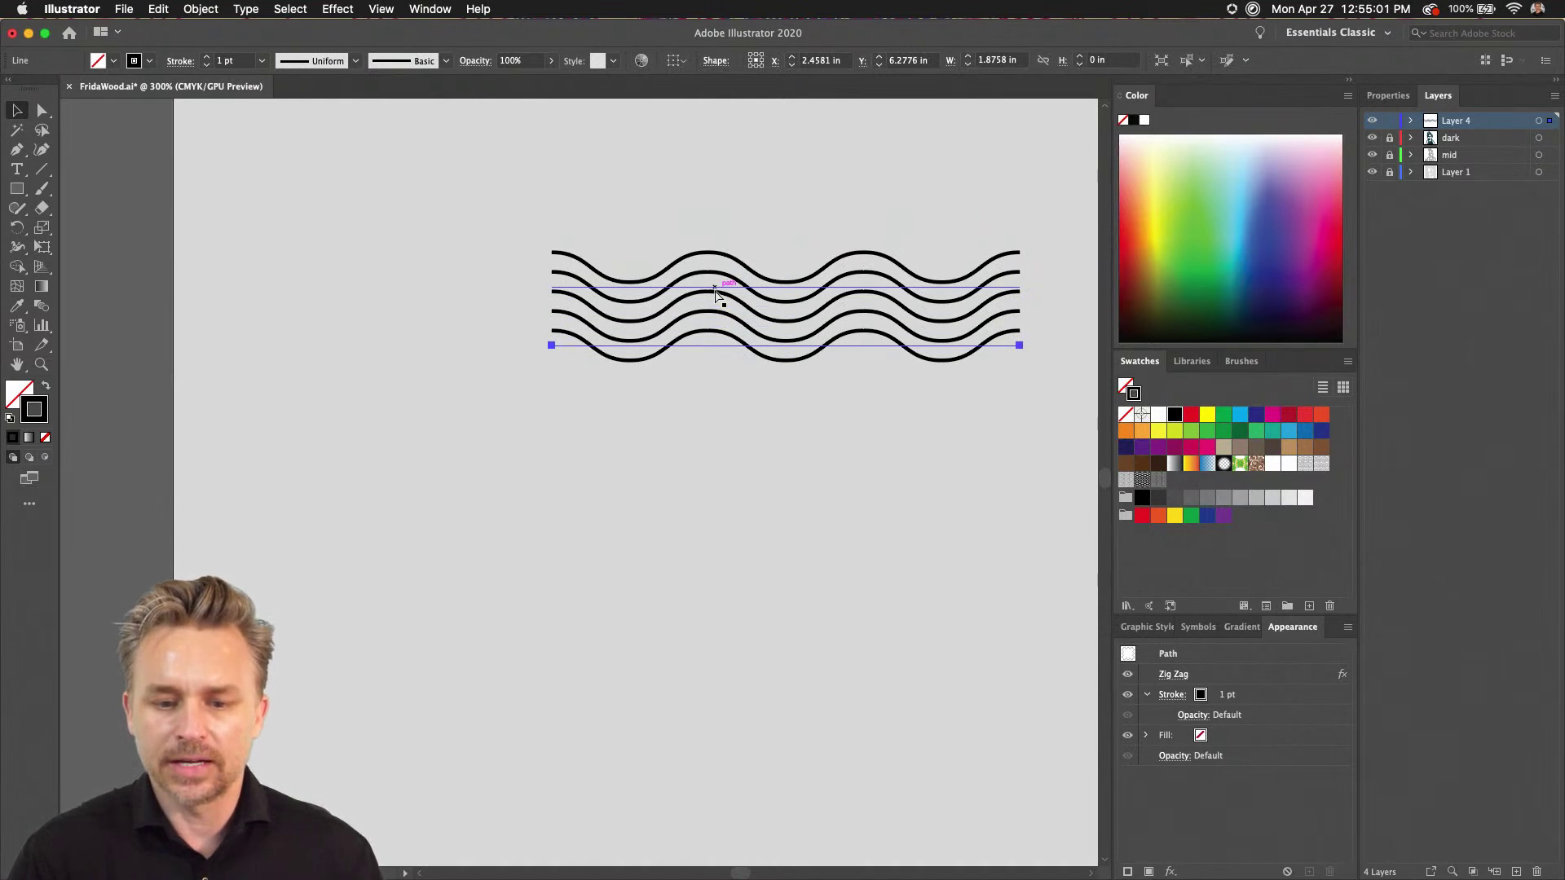
key(super+d)
key(super+d)
key(super+d)
key(super+d)
key(super+d)
key(super+d)
key(super+d)
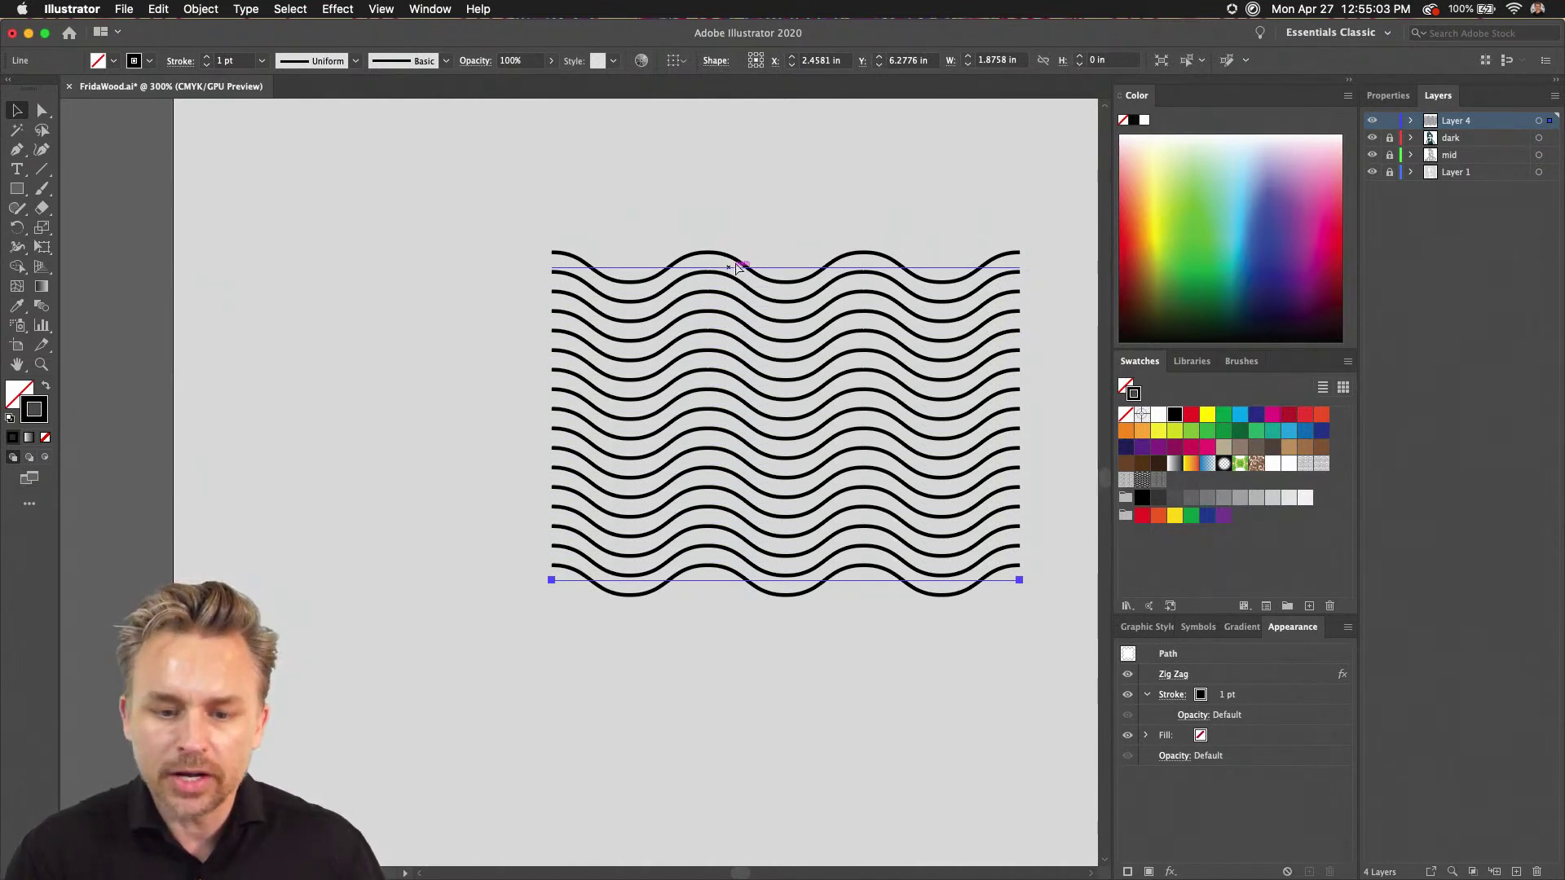
- Make a new pattern from all the stacked wavy lines and name it "Zig1"
mouse_move(494, 225)
mouse_down()
mouse_move(1024, 613)
mouse_move(1019, 644)
mouse_up()
click(158, 8)
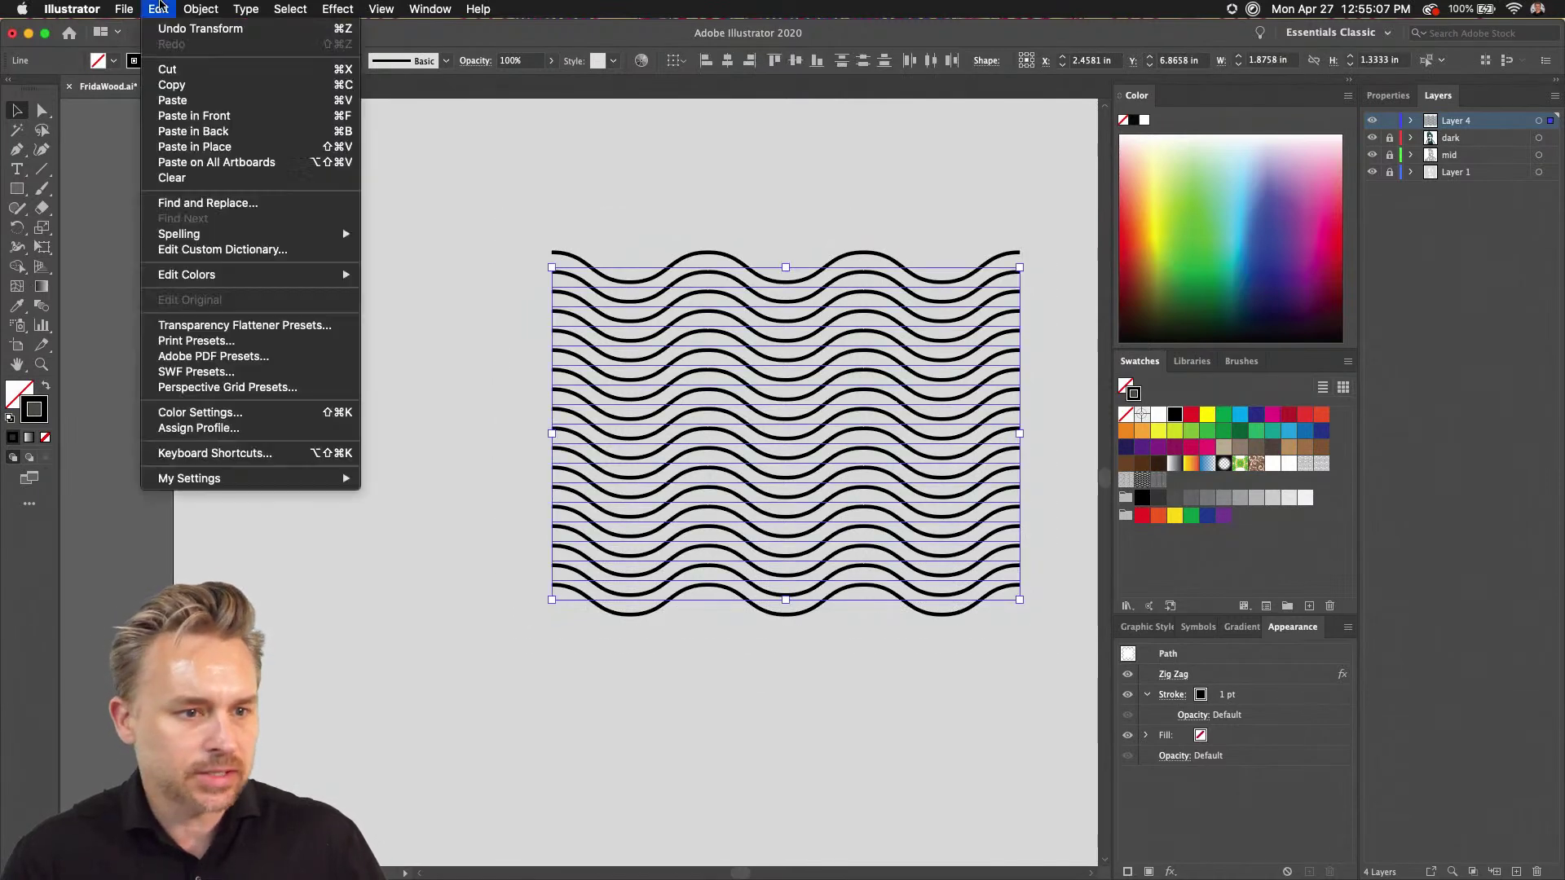
mouse_move(201, 8)
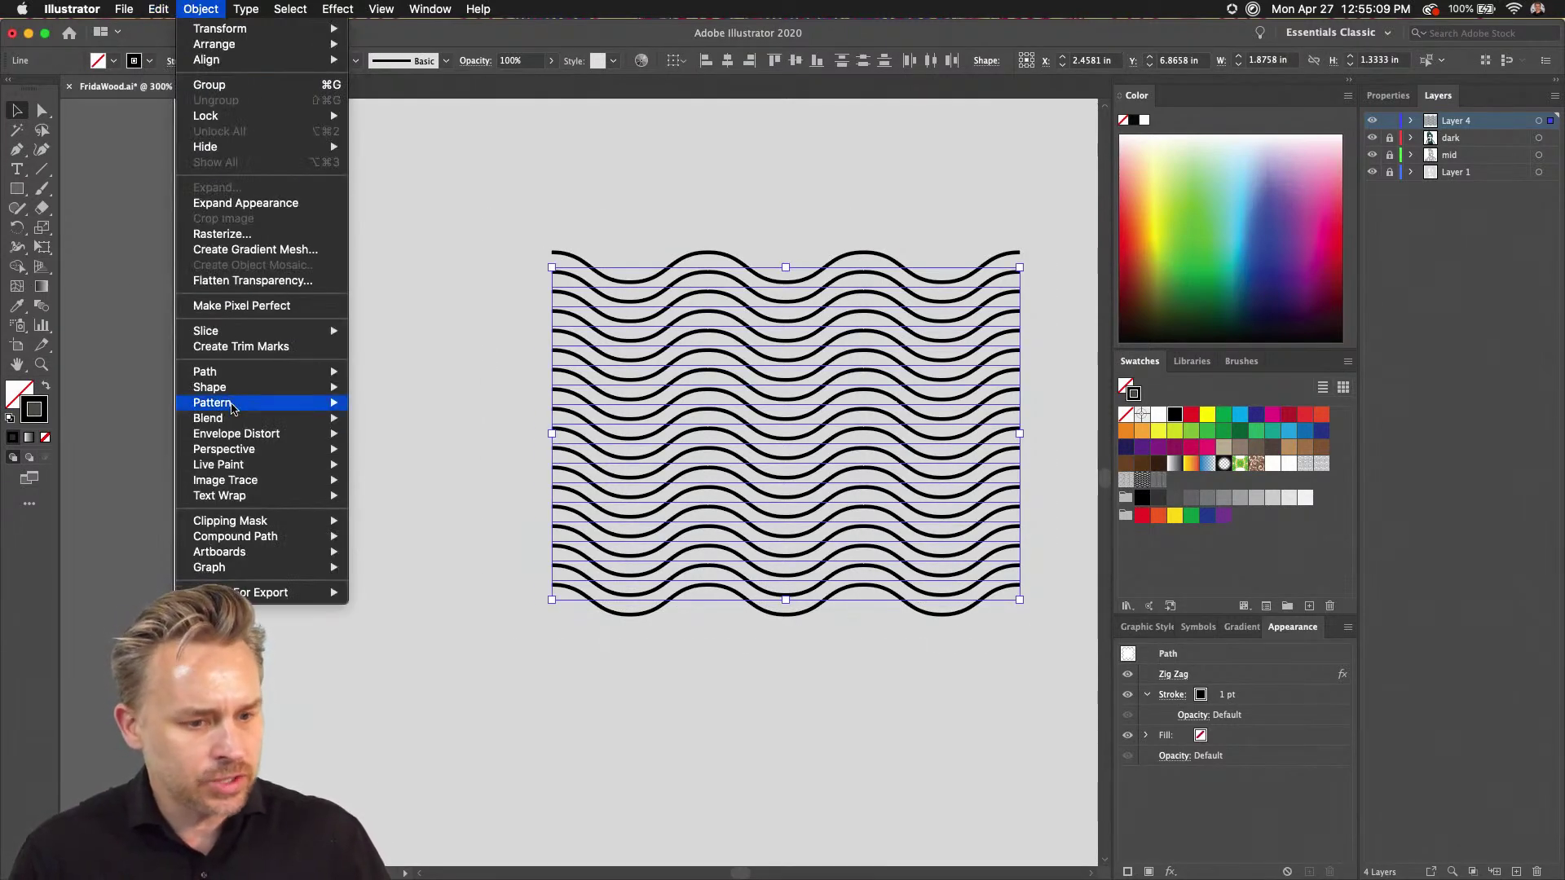
mouse_move(232, 405)
click(456, 403)
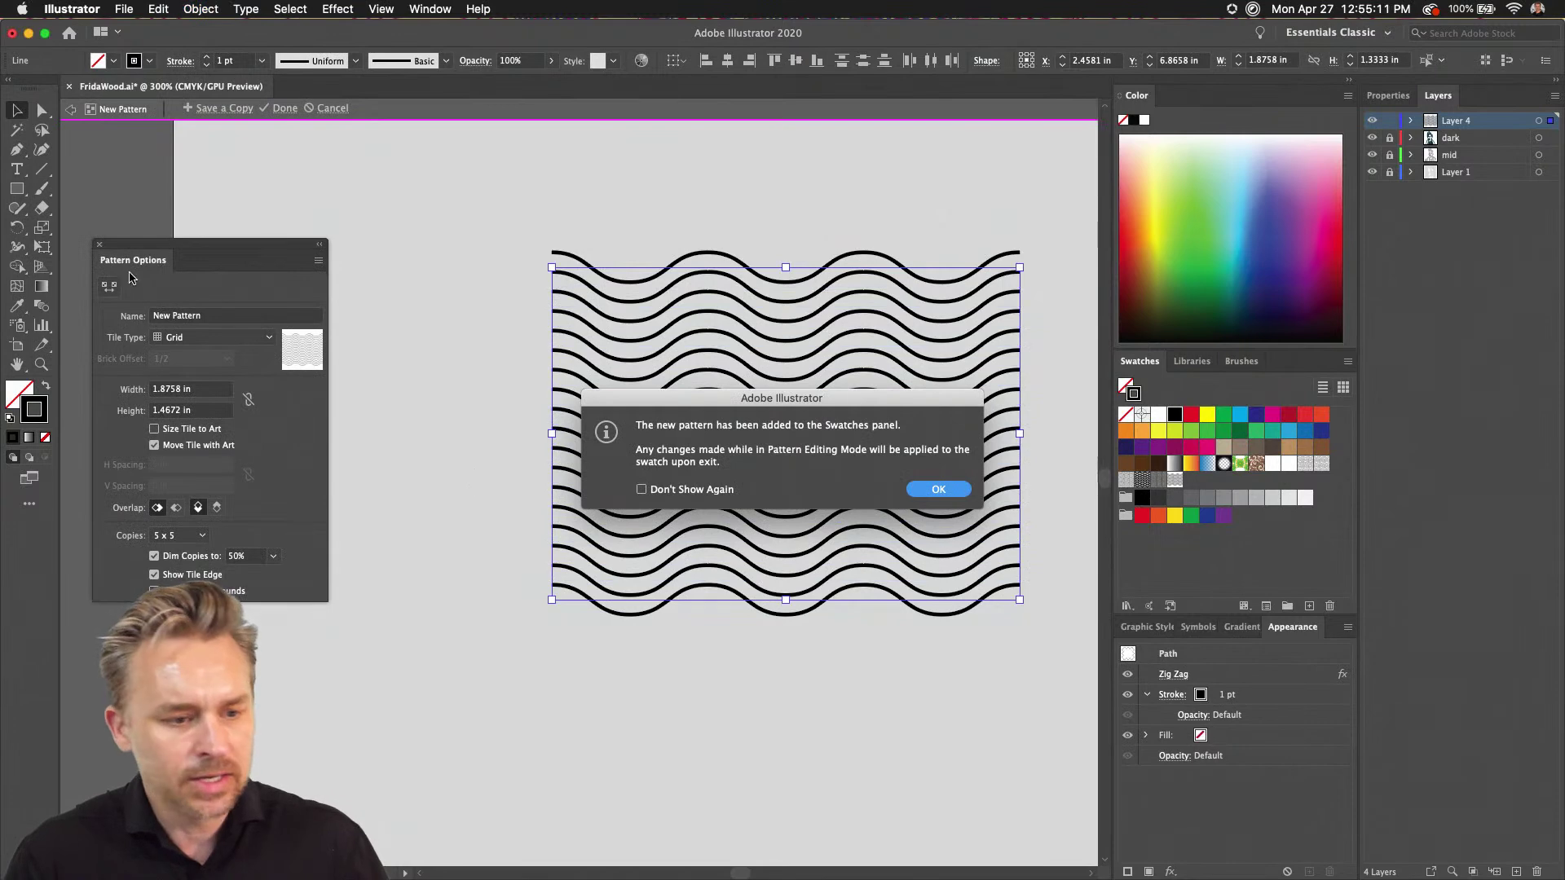
click(939, 489)
drag(227, 262, 1002, 224)
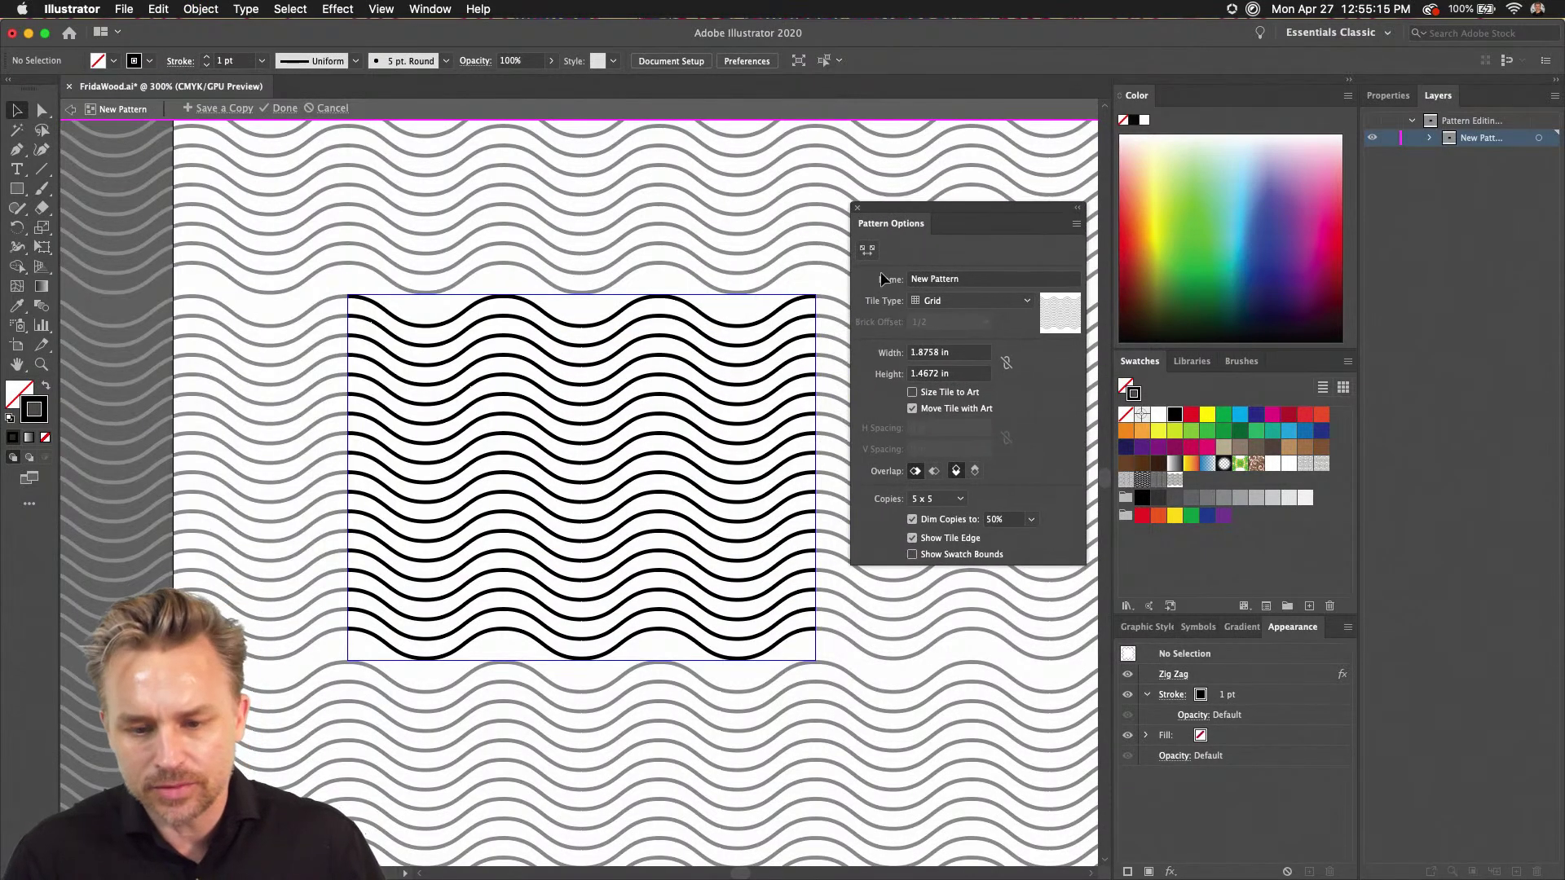
click(980, 278)
text(Zig1)
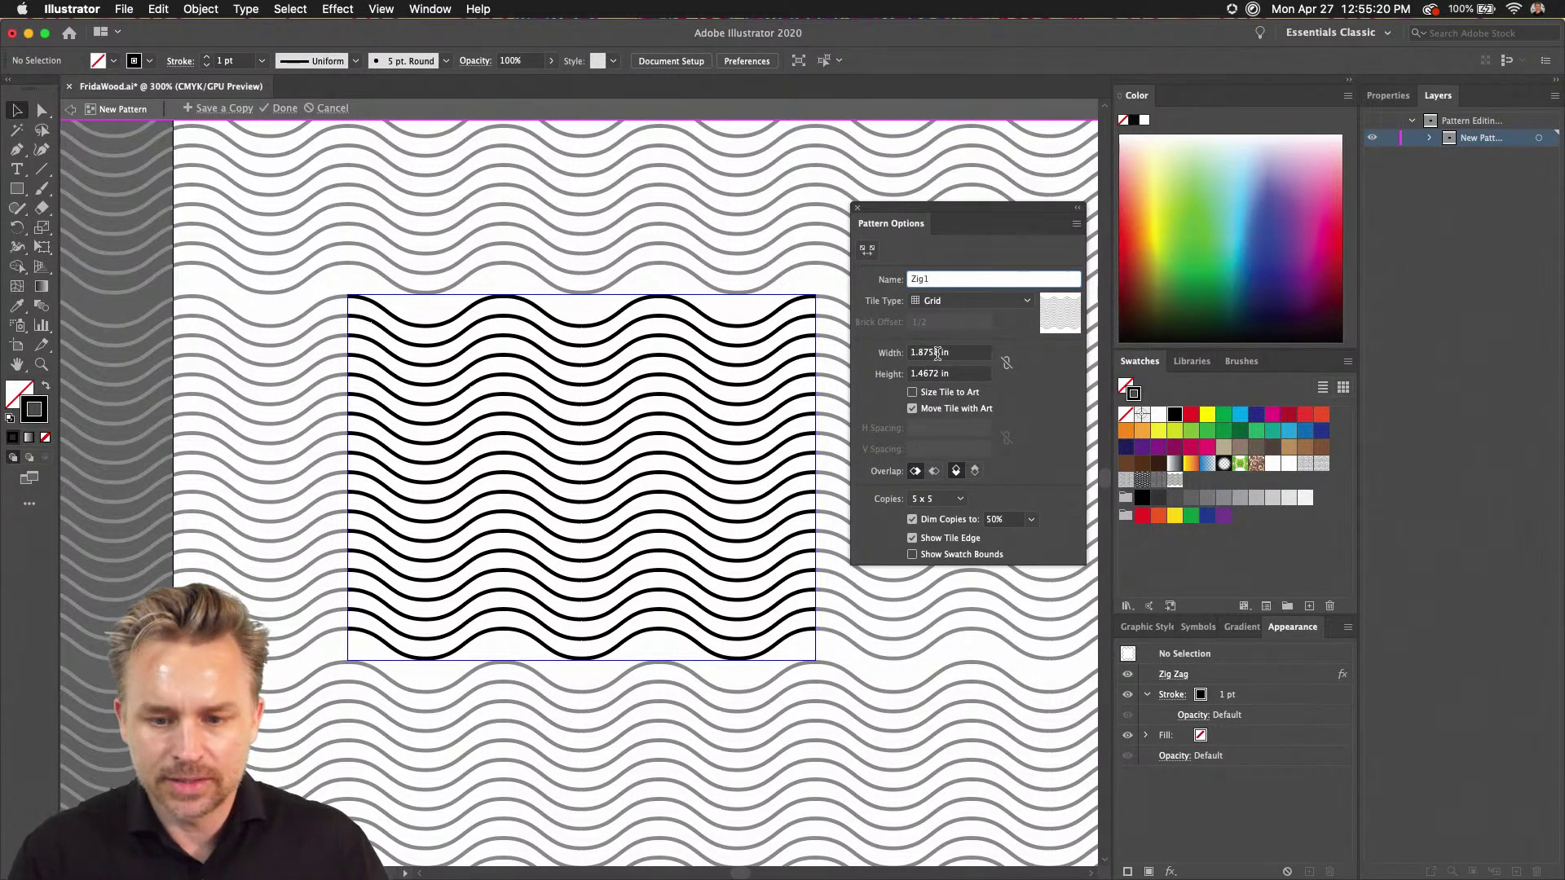
- Try a tile size of 1 in by 1 in for the Zig1 pattern and undo it
click(937, 352)
text(1)
key(Tab)
text(1)
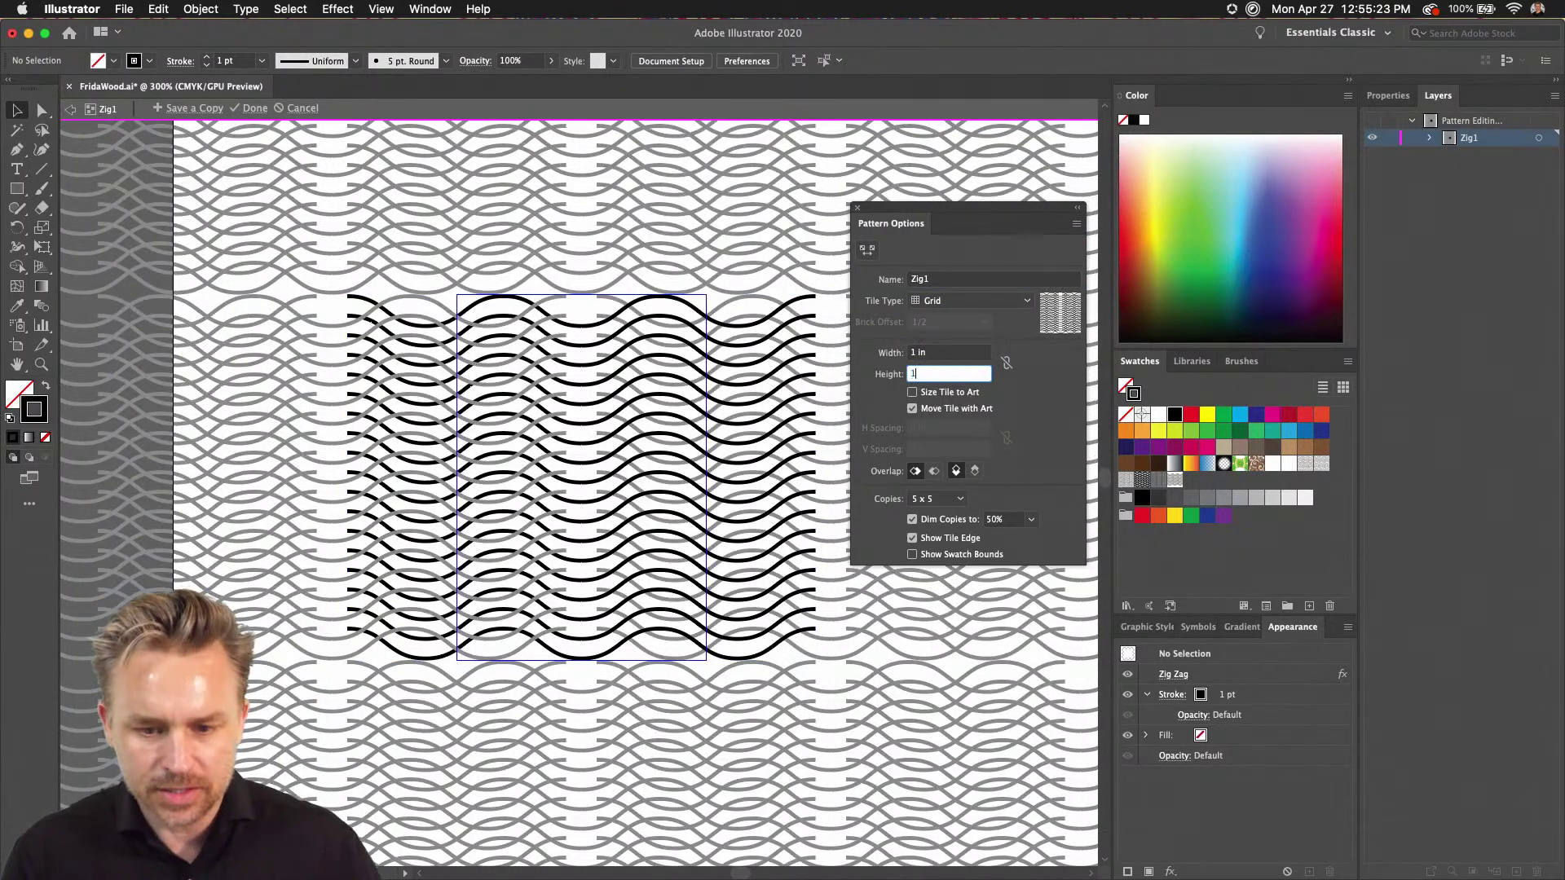
key(Tab)
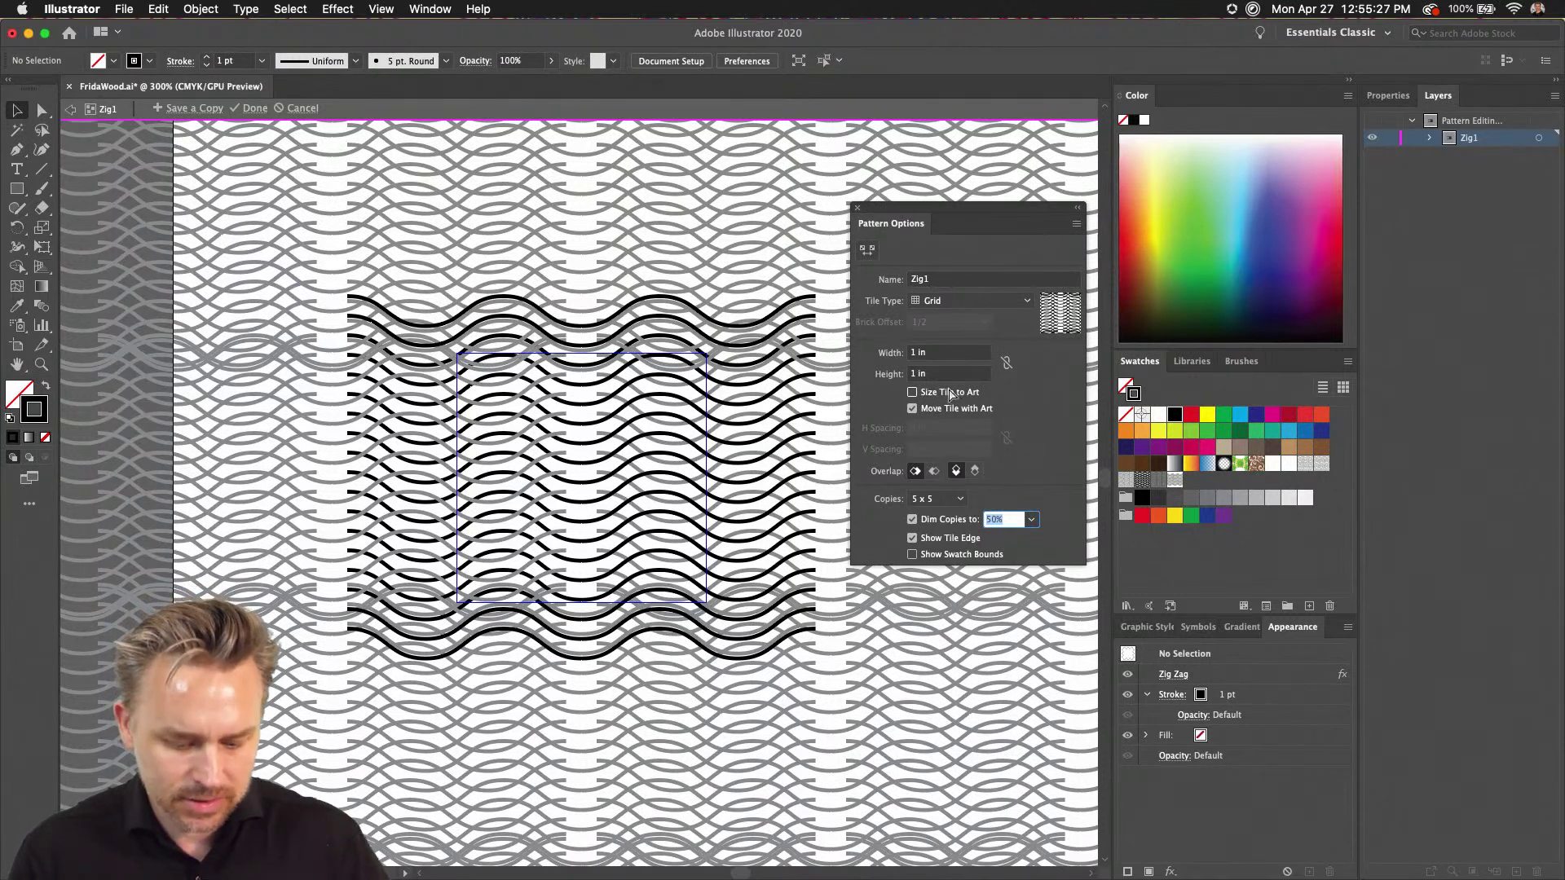
key(super+z)
key(super+z)
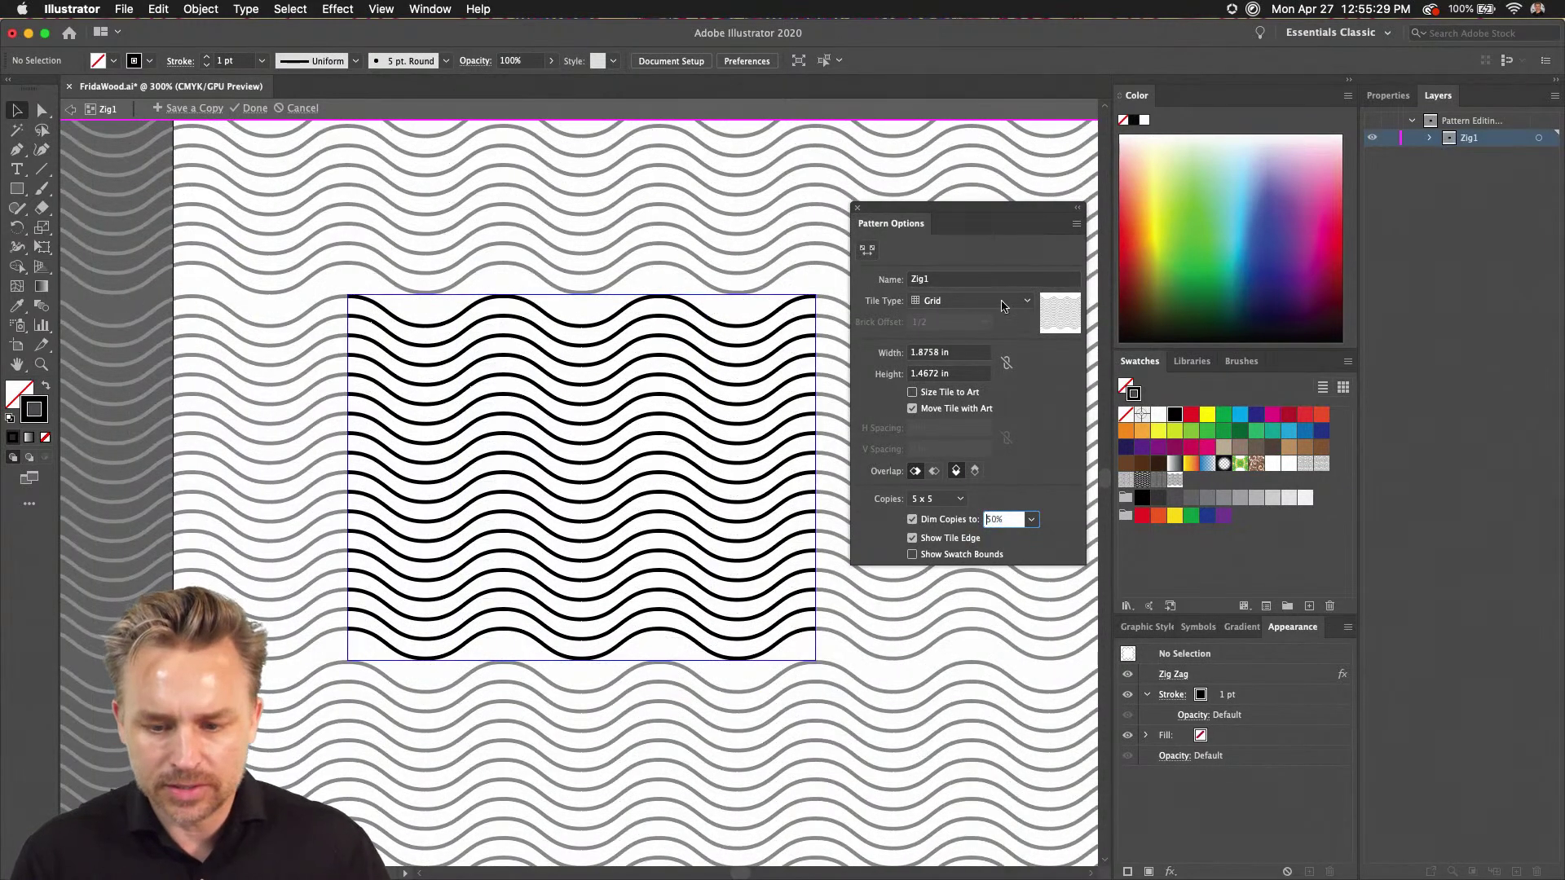
- Place a copy of the tile's uppermost wavy line about 0.05 in above it to fill the seam between tiles
click(497, 267)
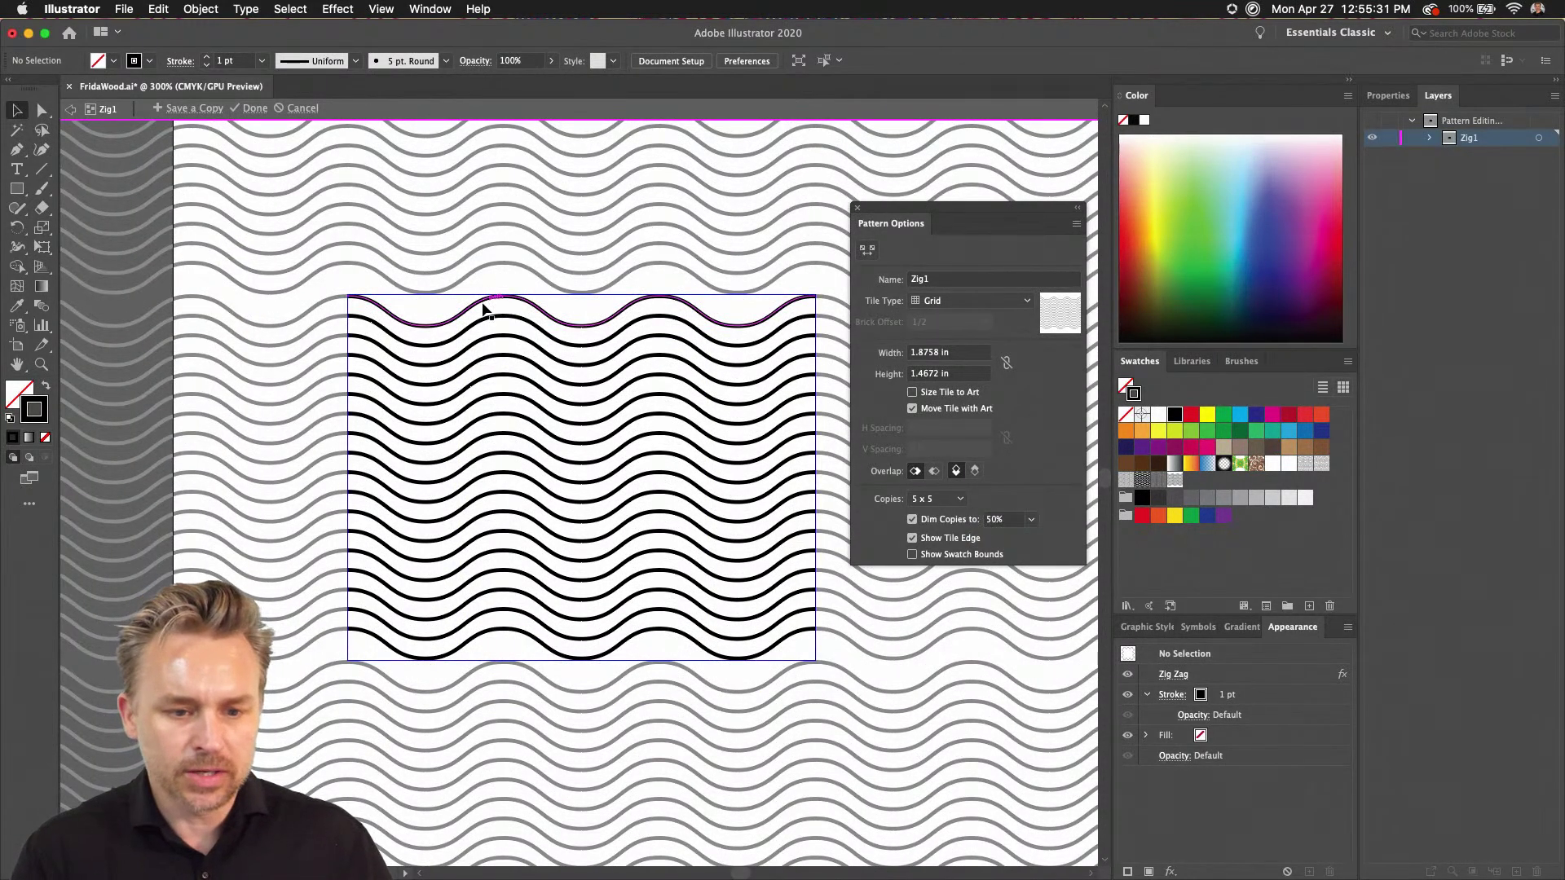
drag(483, 308, 473, 290)
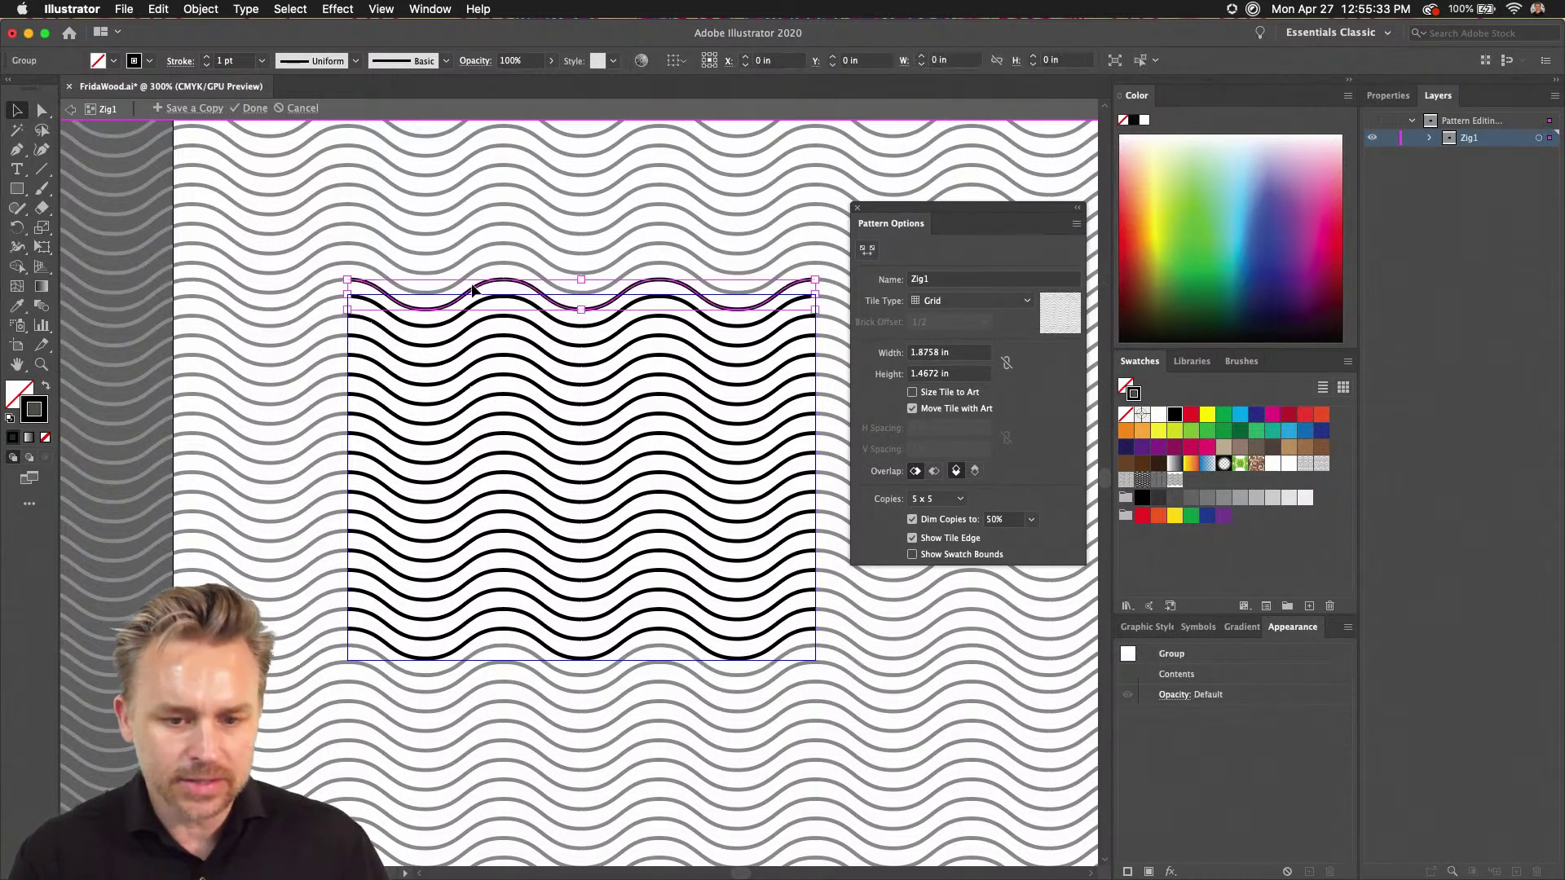
drag(866, 213, 32, 253)
scroll(543, 215, left, 5)
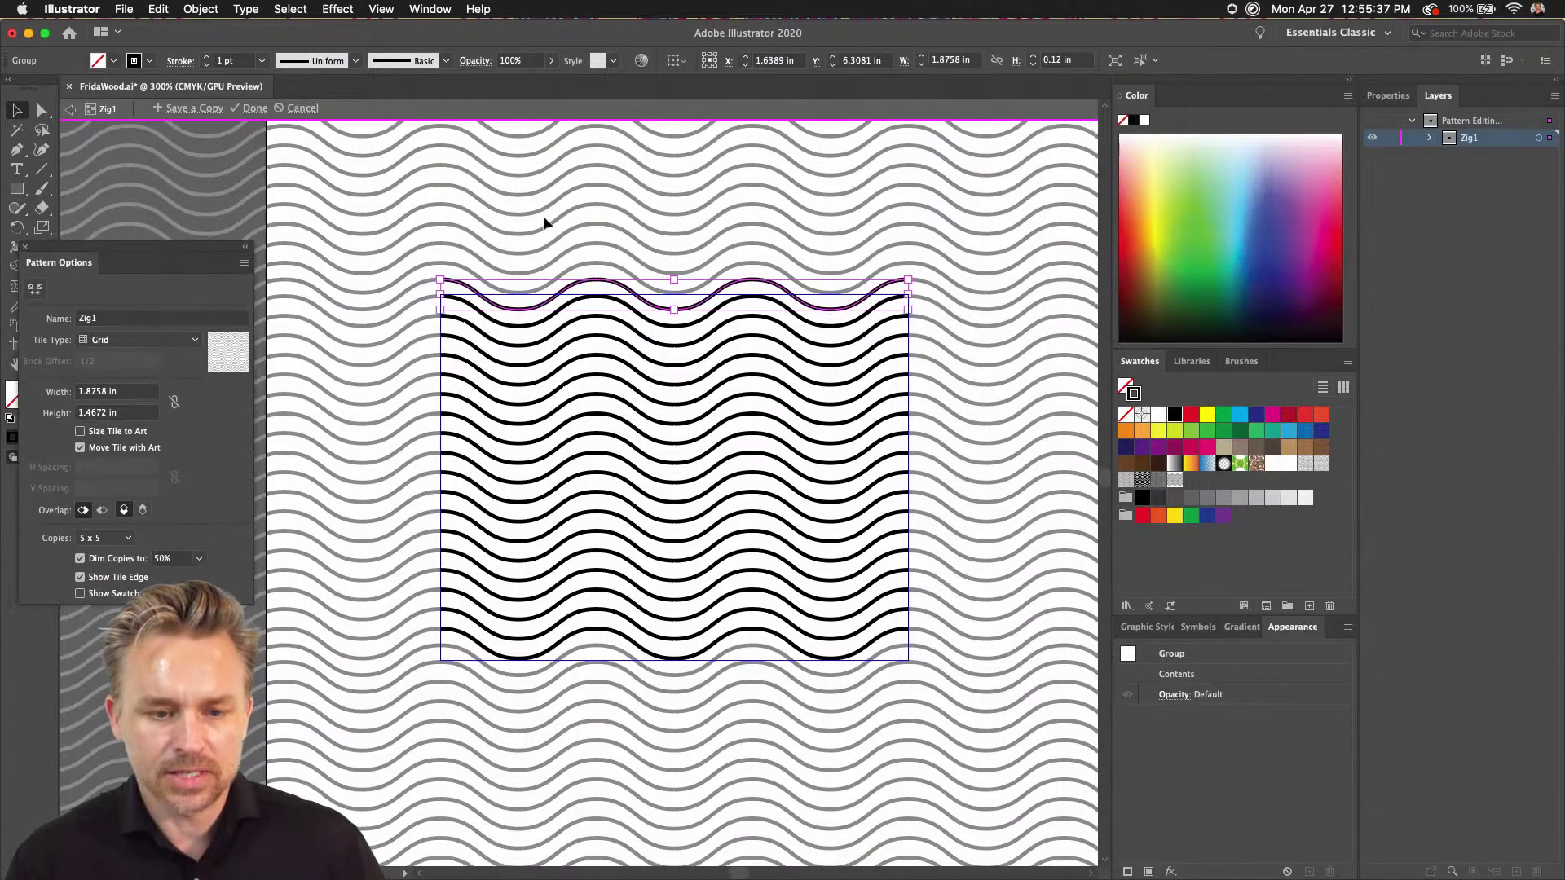
click(525, 199)
- Thicken all the wavy lines in the pattern tile to a 3 pt stroke and finish editing the pattern
key(super+1)
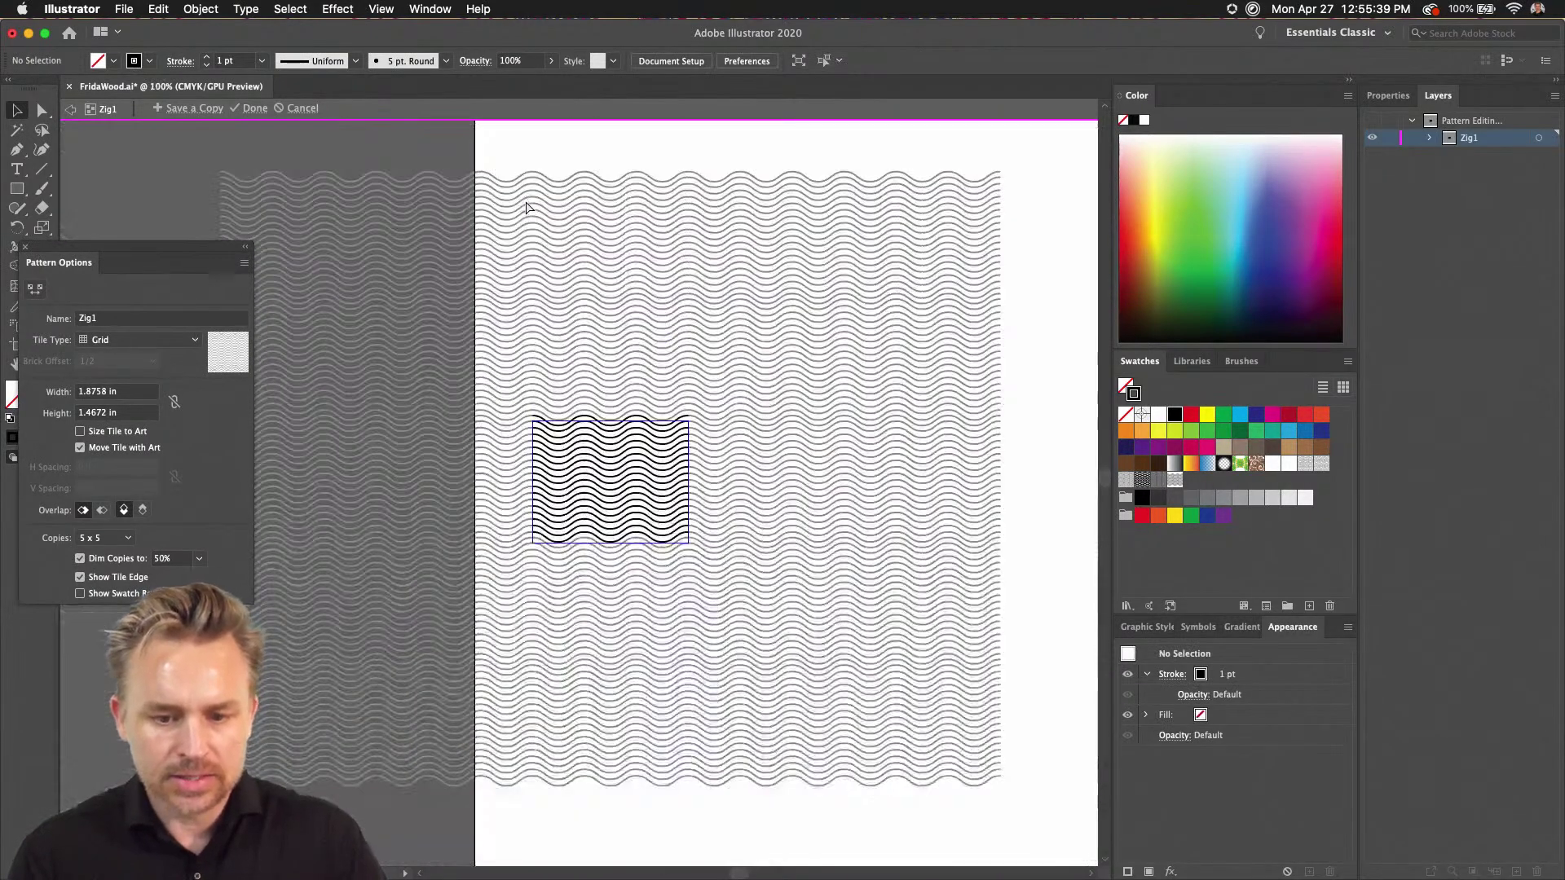
key(super+equal)
key(super+equal)
key(super+equal)
key(super+equal)
key(super+minus)
key(super+minus)
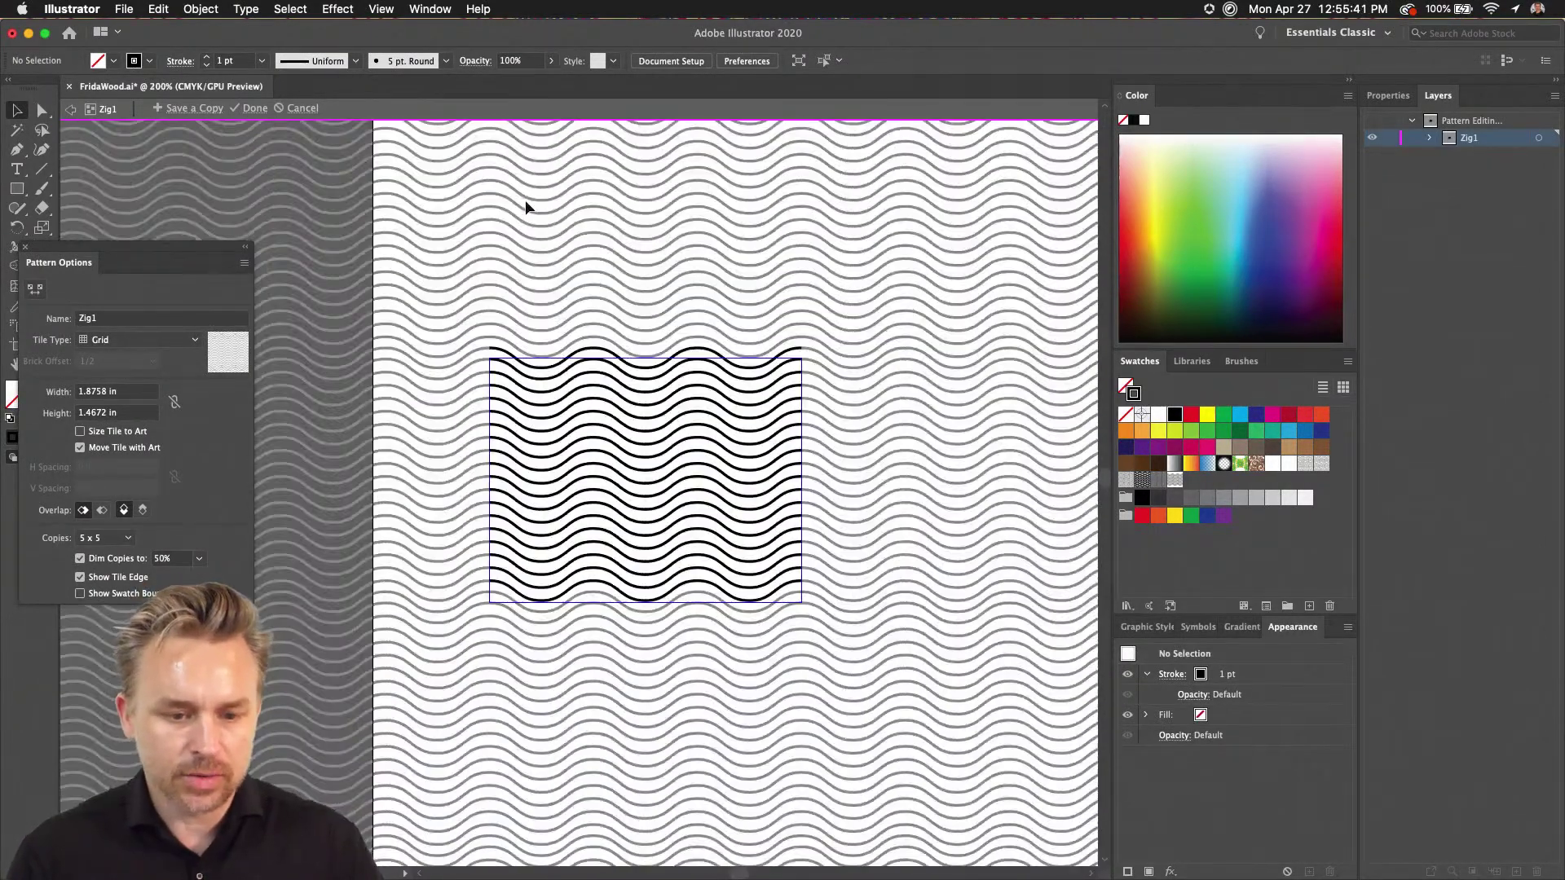
drag(479, 348, 855, 671)
scroll(709, 251, left, 3)
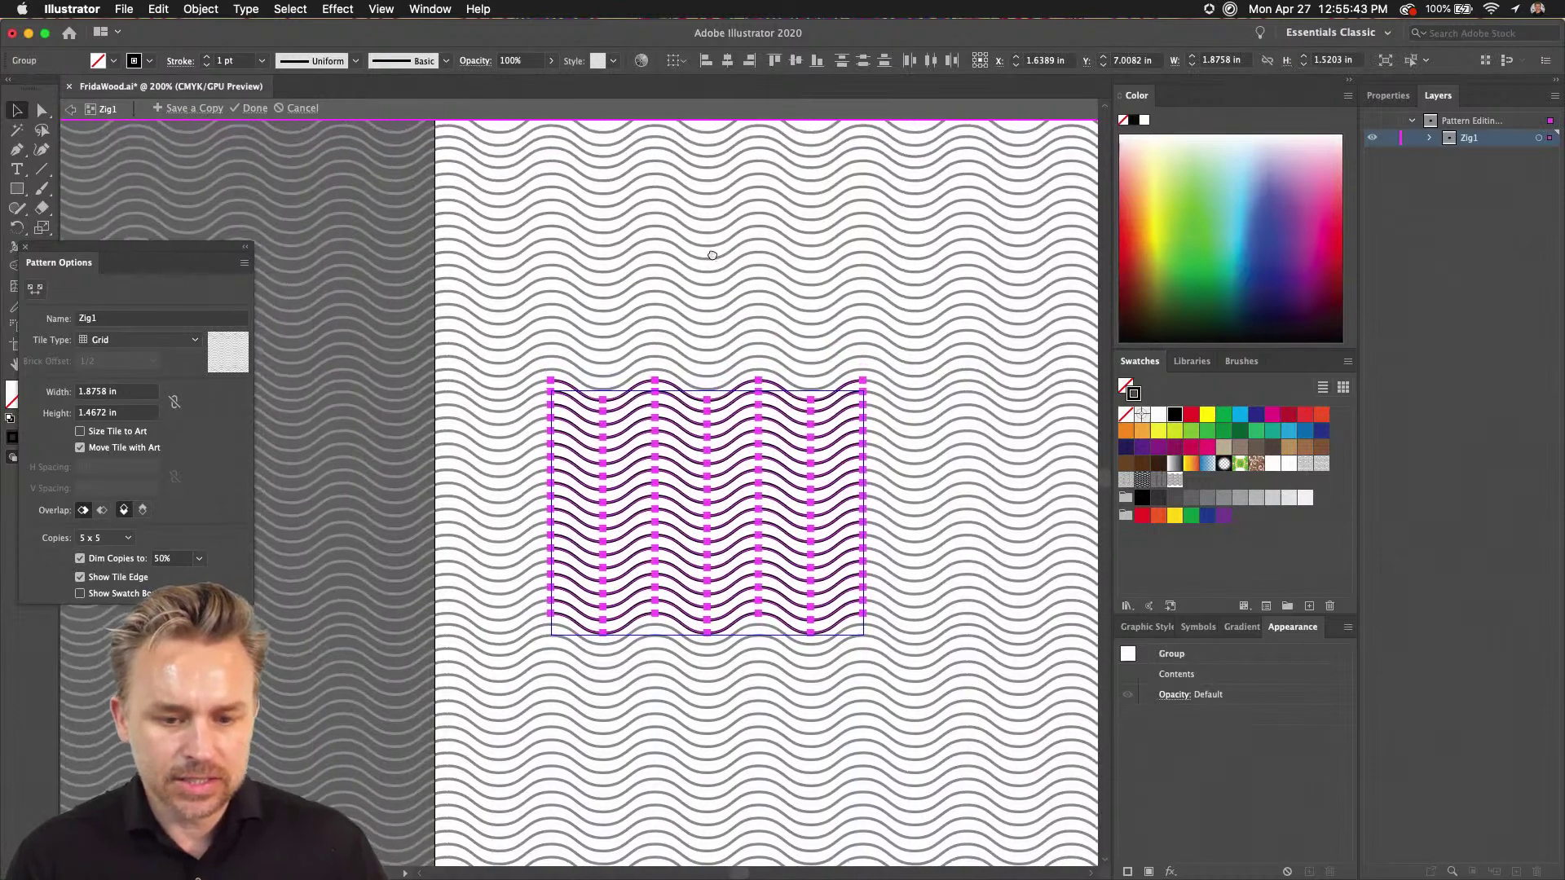
click(204, 60)
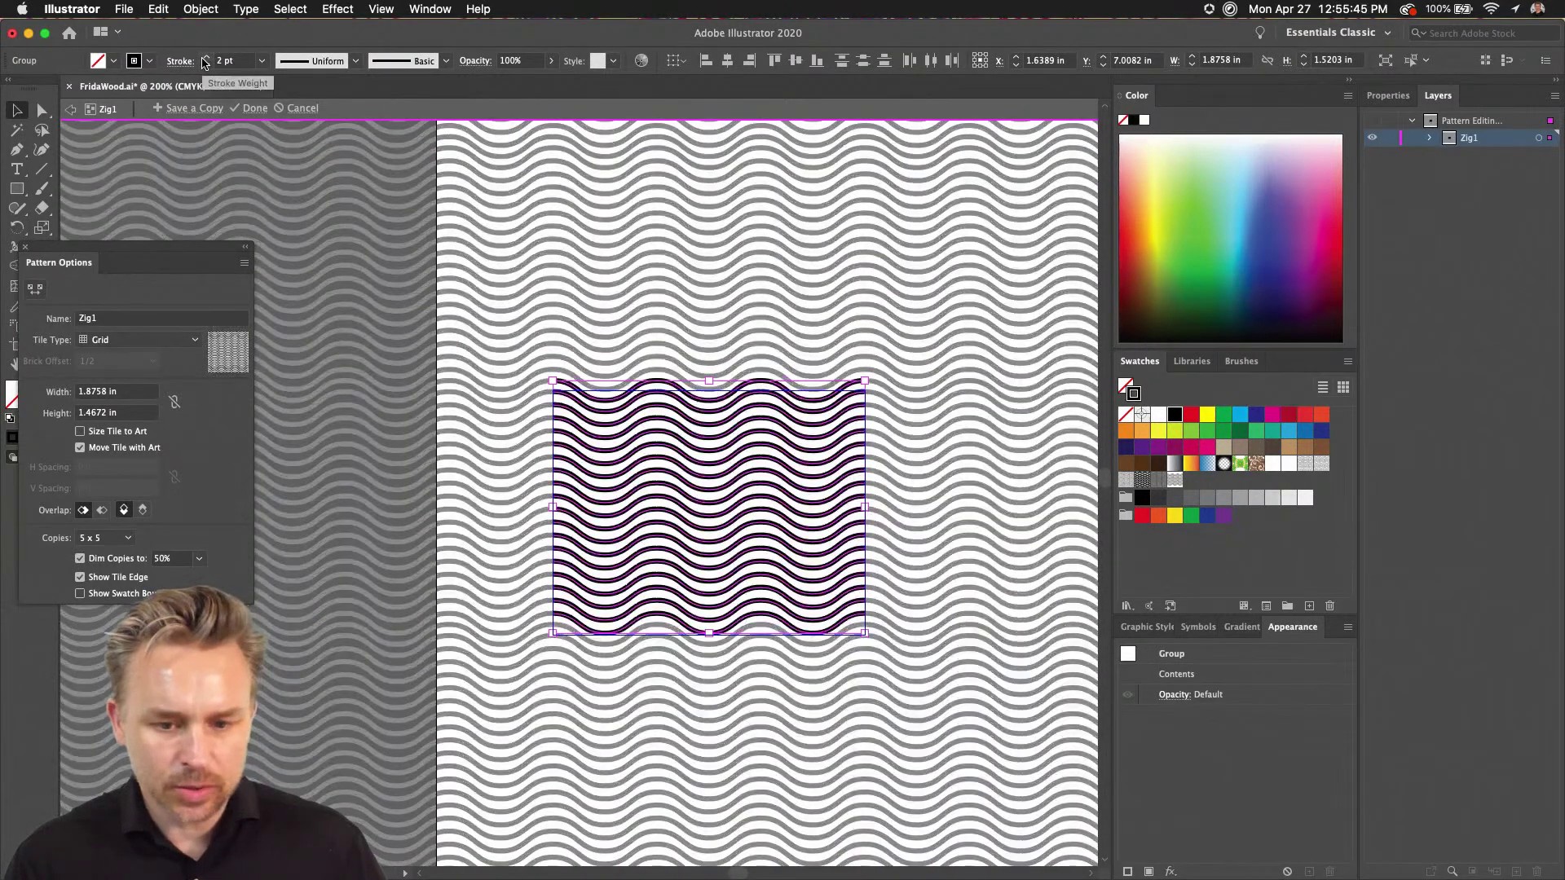
click(204, 61)
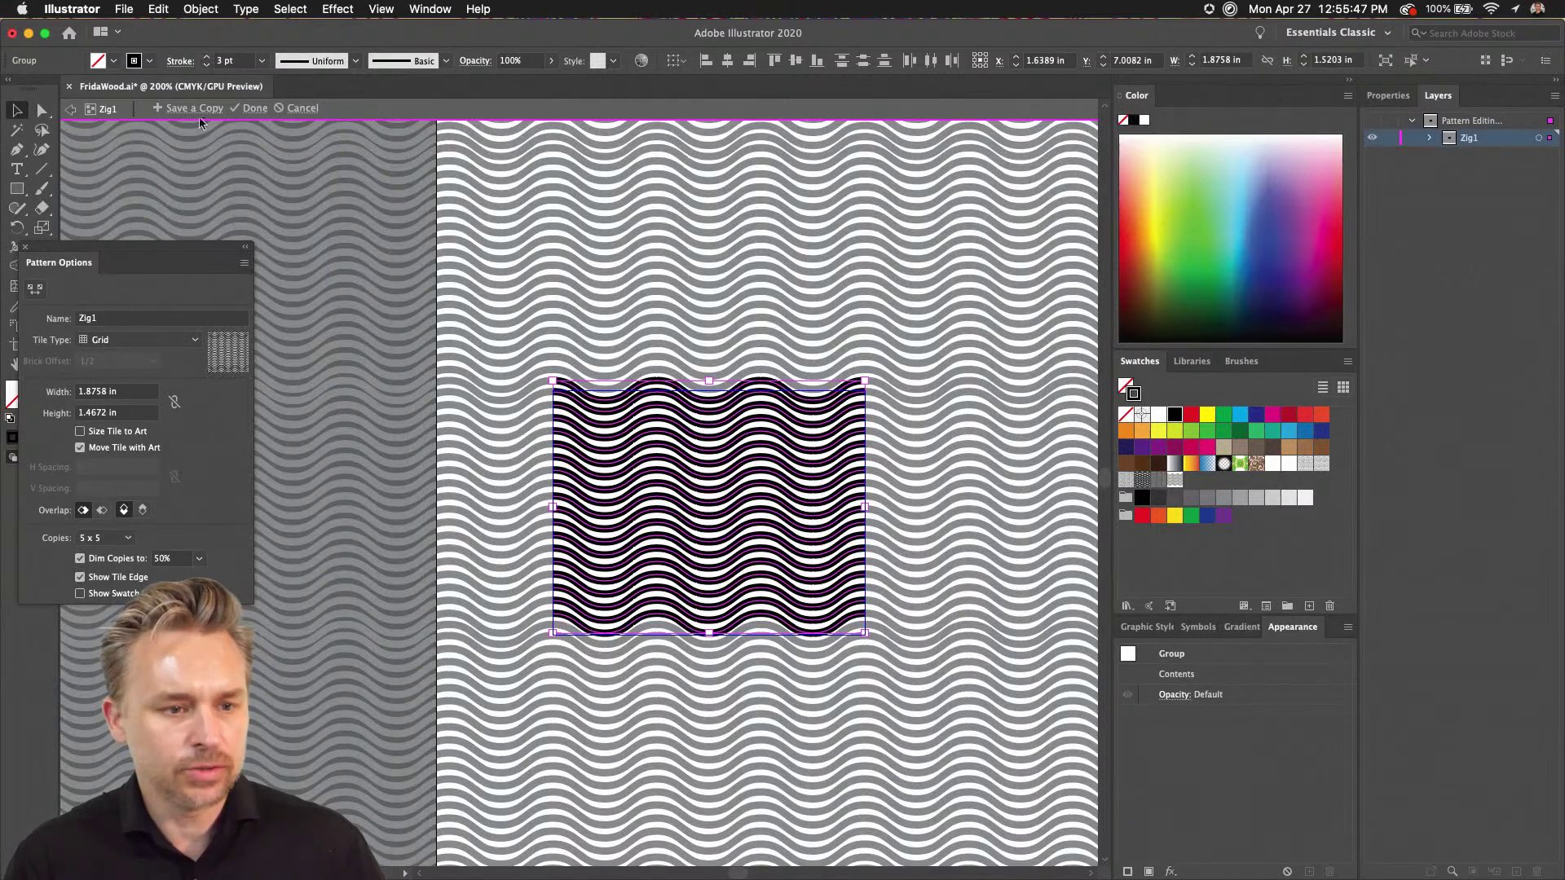
click(249, 107)
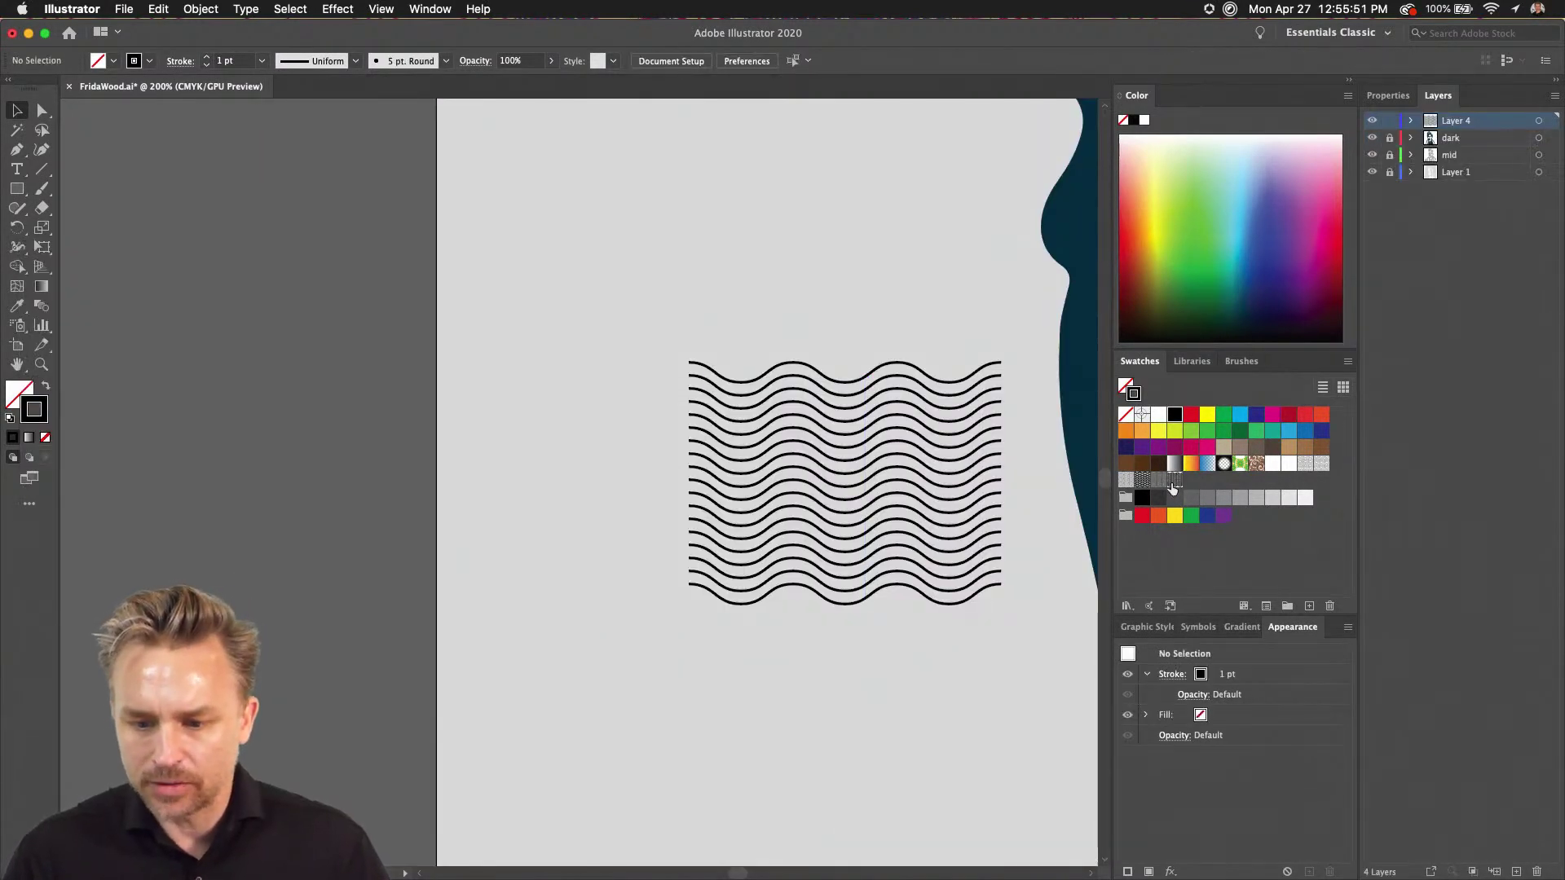
- Delete the original stack of wavy lines beside the portrait and fit the artboard in view
drag(1080, 340, 642, 337)
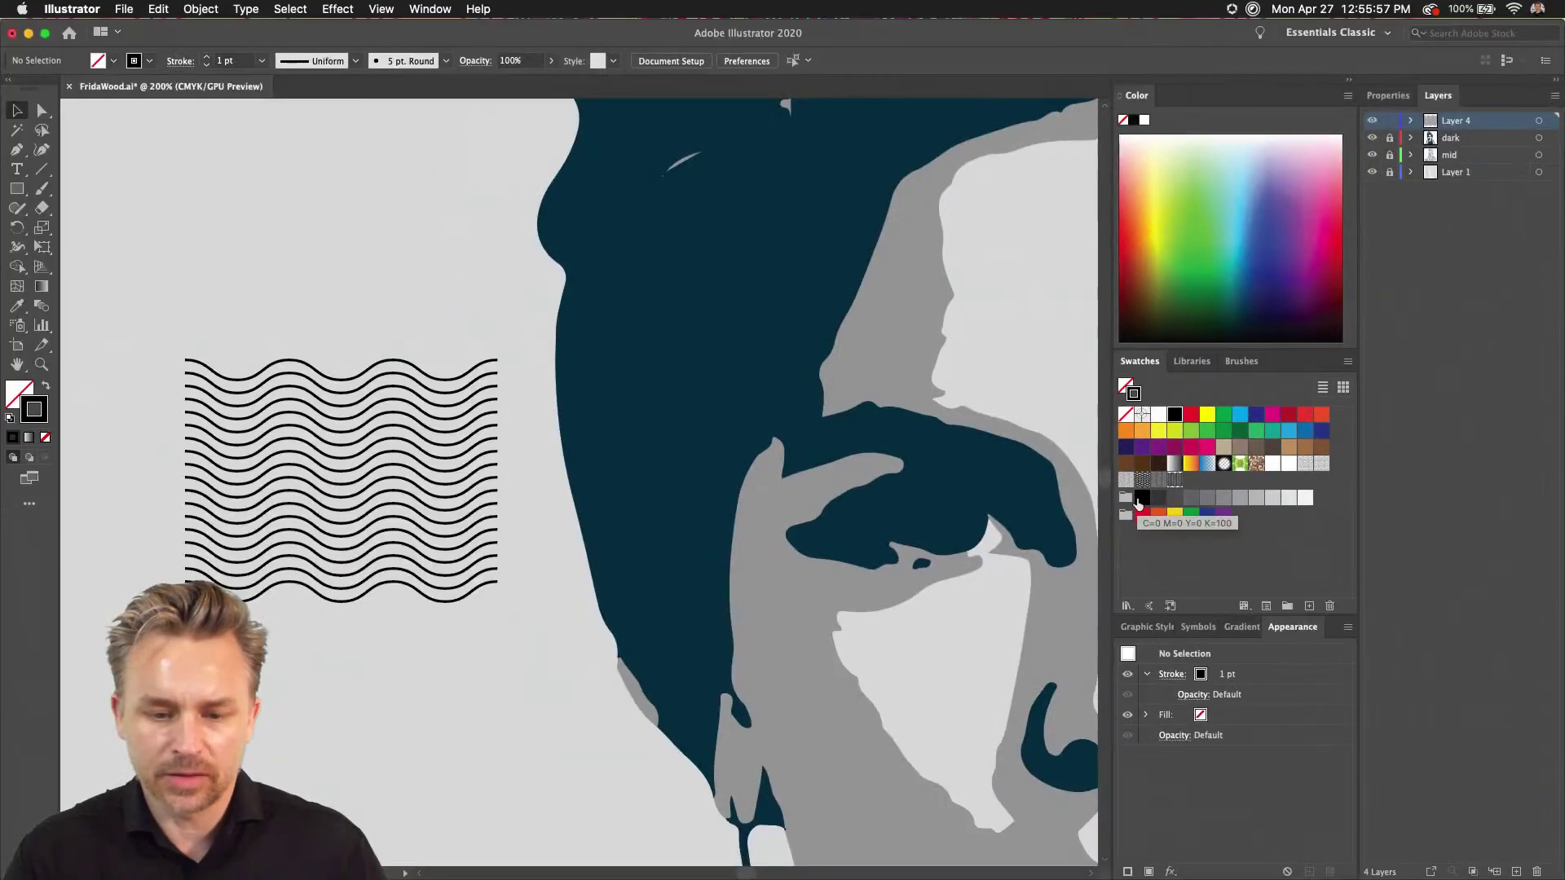
drag(335, 292, 400, 665)
key(Delete)
key(super+0)
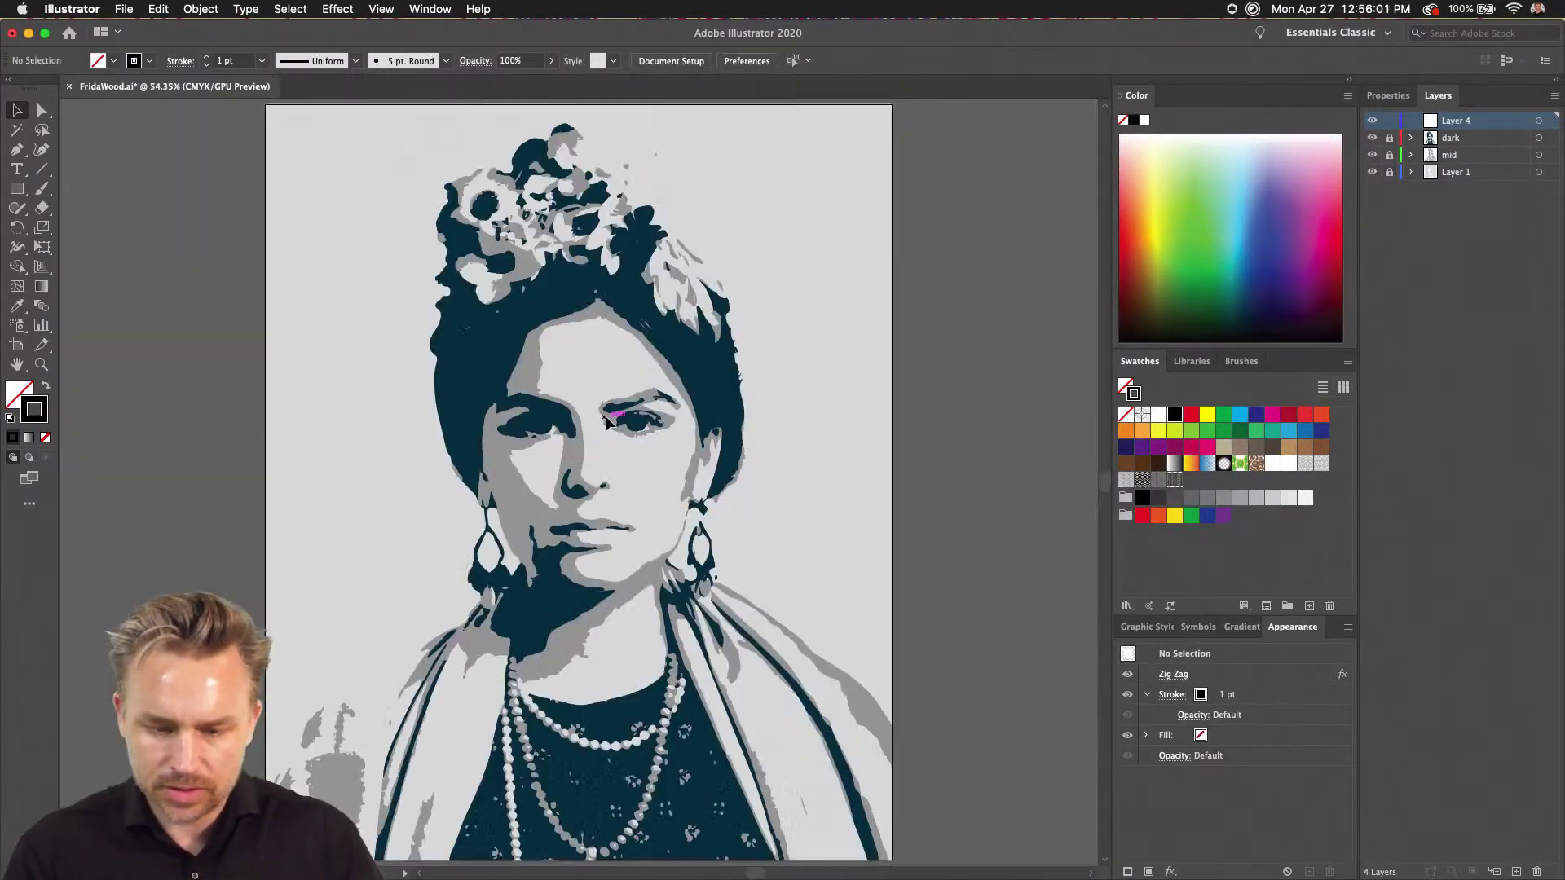
- Unlock the dark layer, fill all its artwork with the Zig1 pattern, and check the result up close
click(1389, 138)
key(super+a)
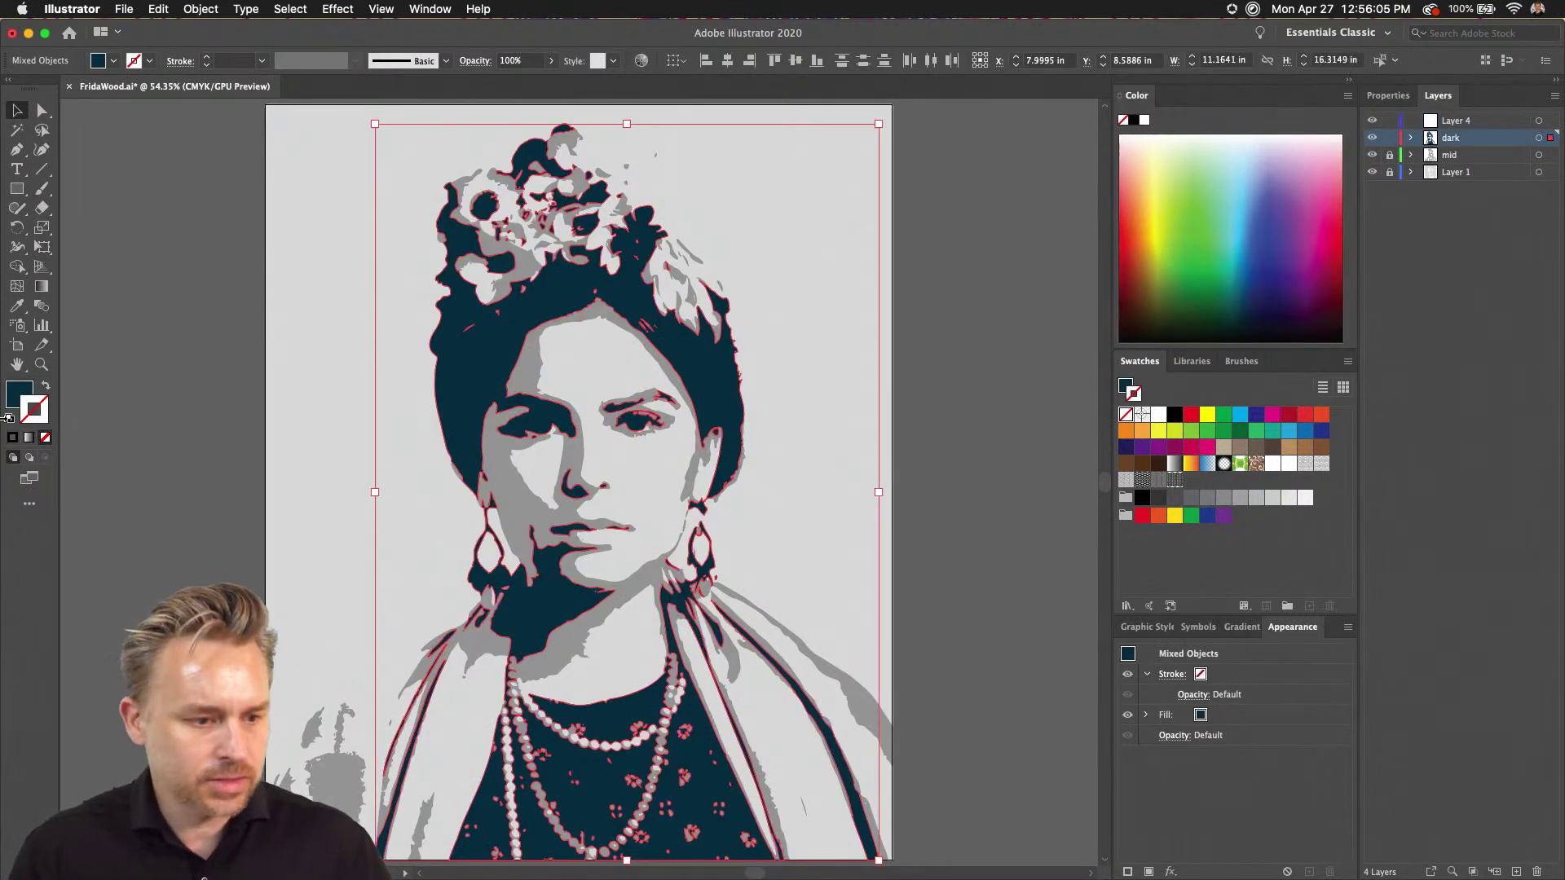
click(1201, 715)
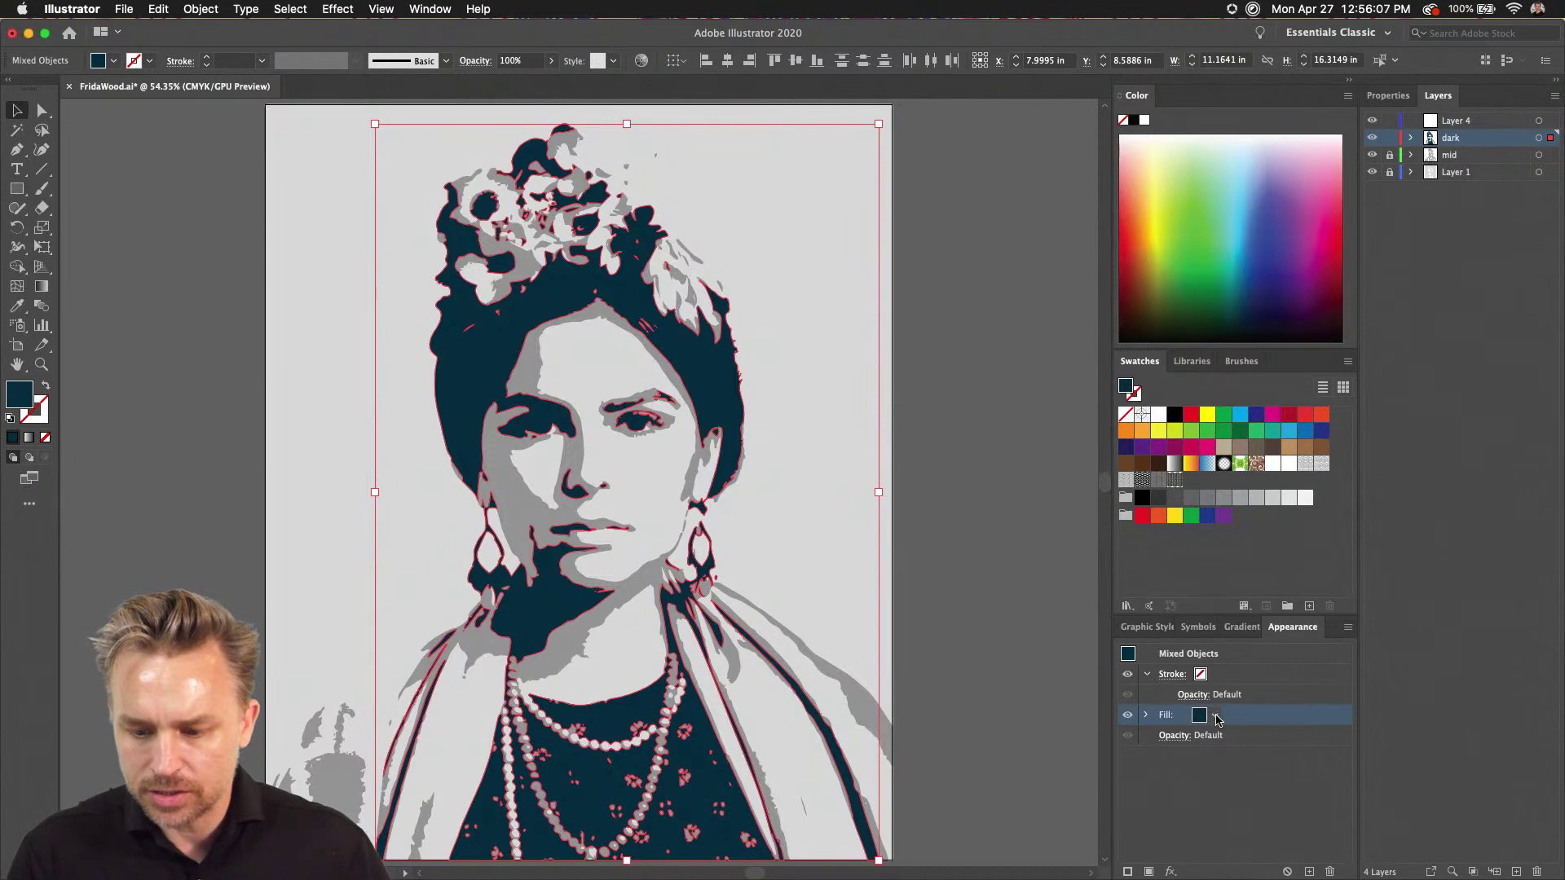
click(1215, 715)
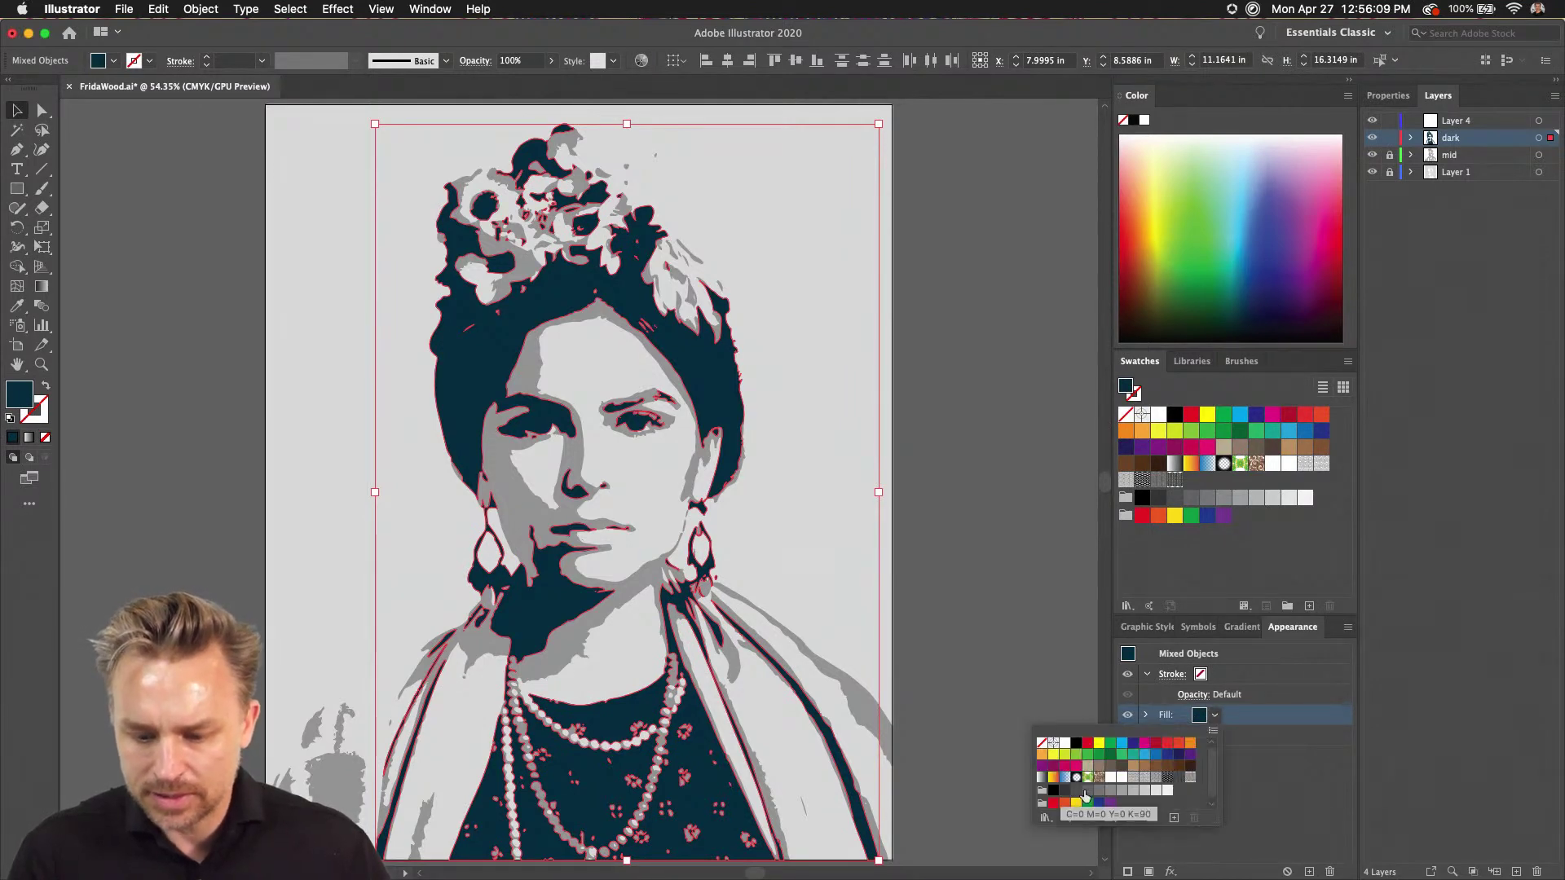
click(1175, 480)
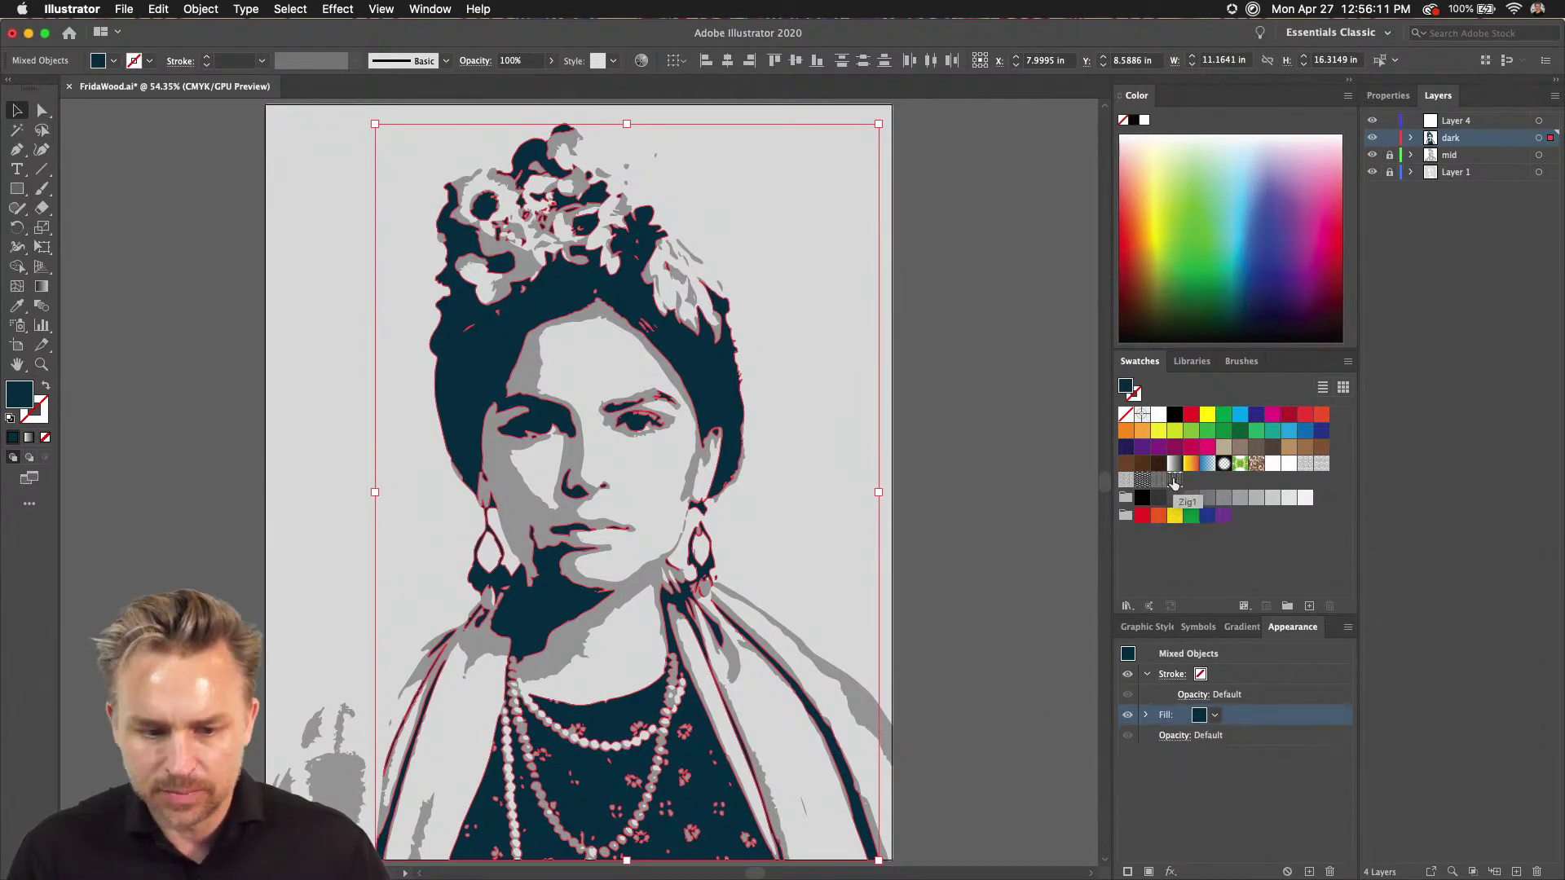
key(super+equal)
key(super+equal)
key(super+equal)
drag(291, 526, 462, 745)
scroll(460, 230, left, 5)
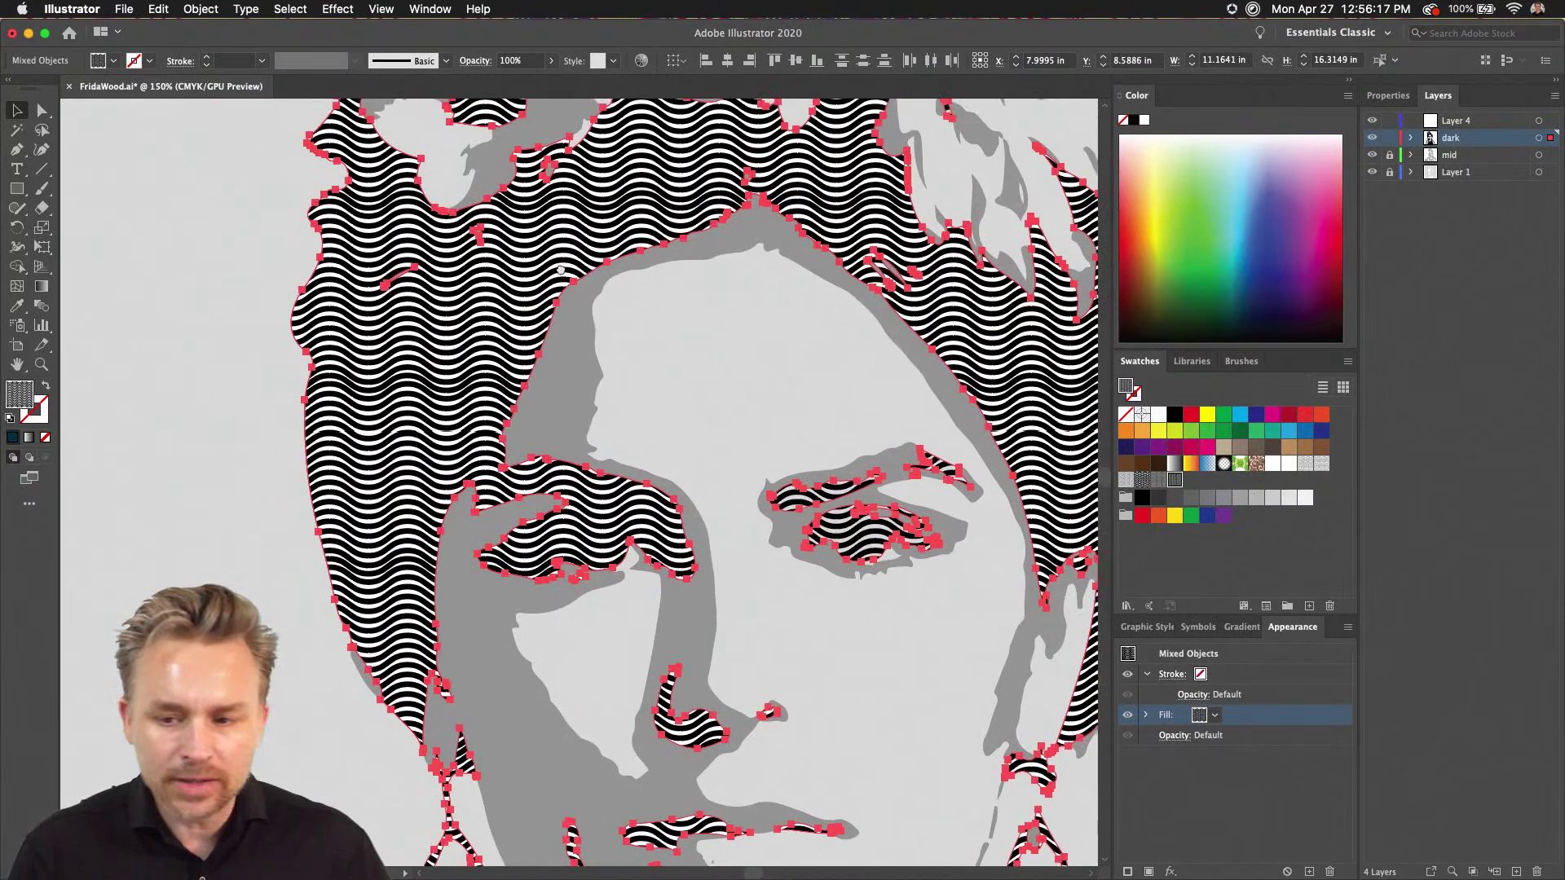
click(182, 333)
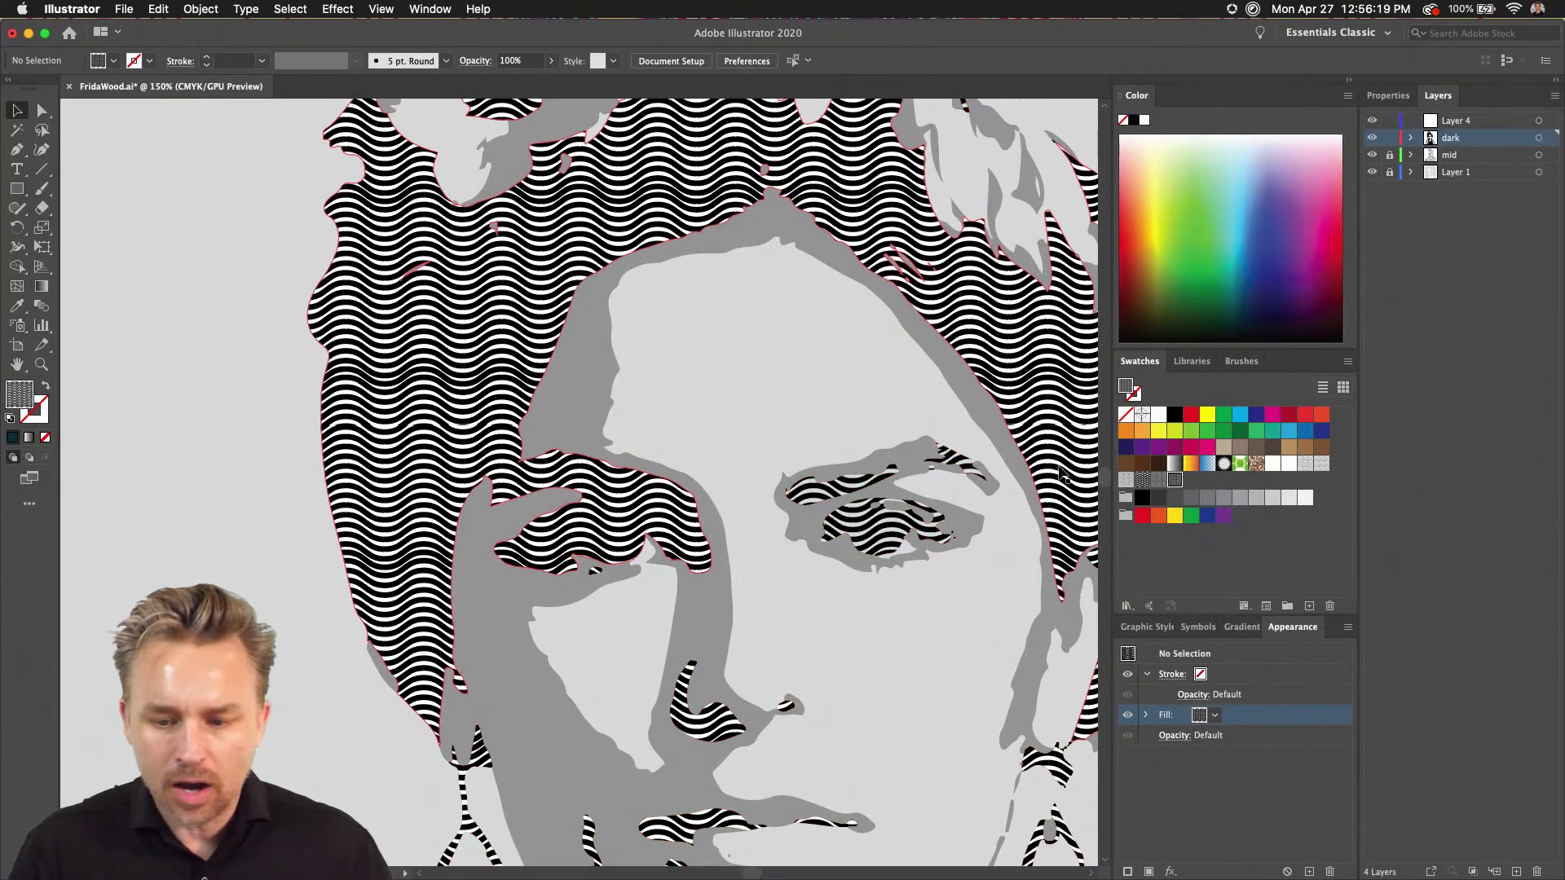
- Reopen the Zig1 pattern for editing and reduce the stroke of all its wavy lines to 1 pt
double_click(1174, 481)
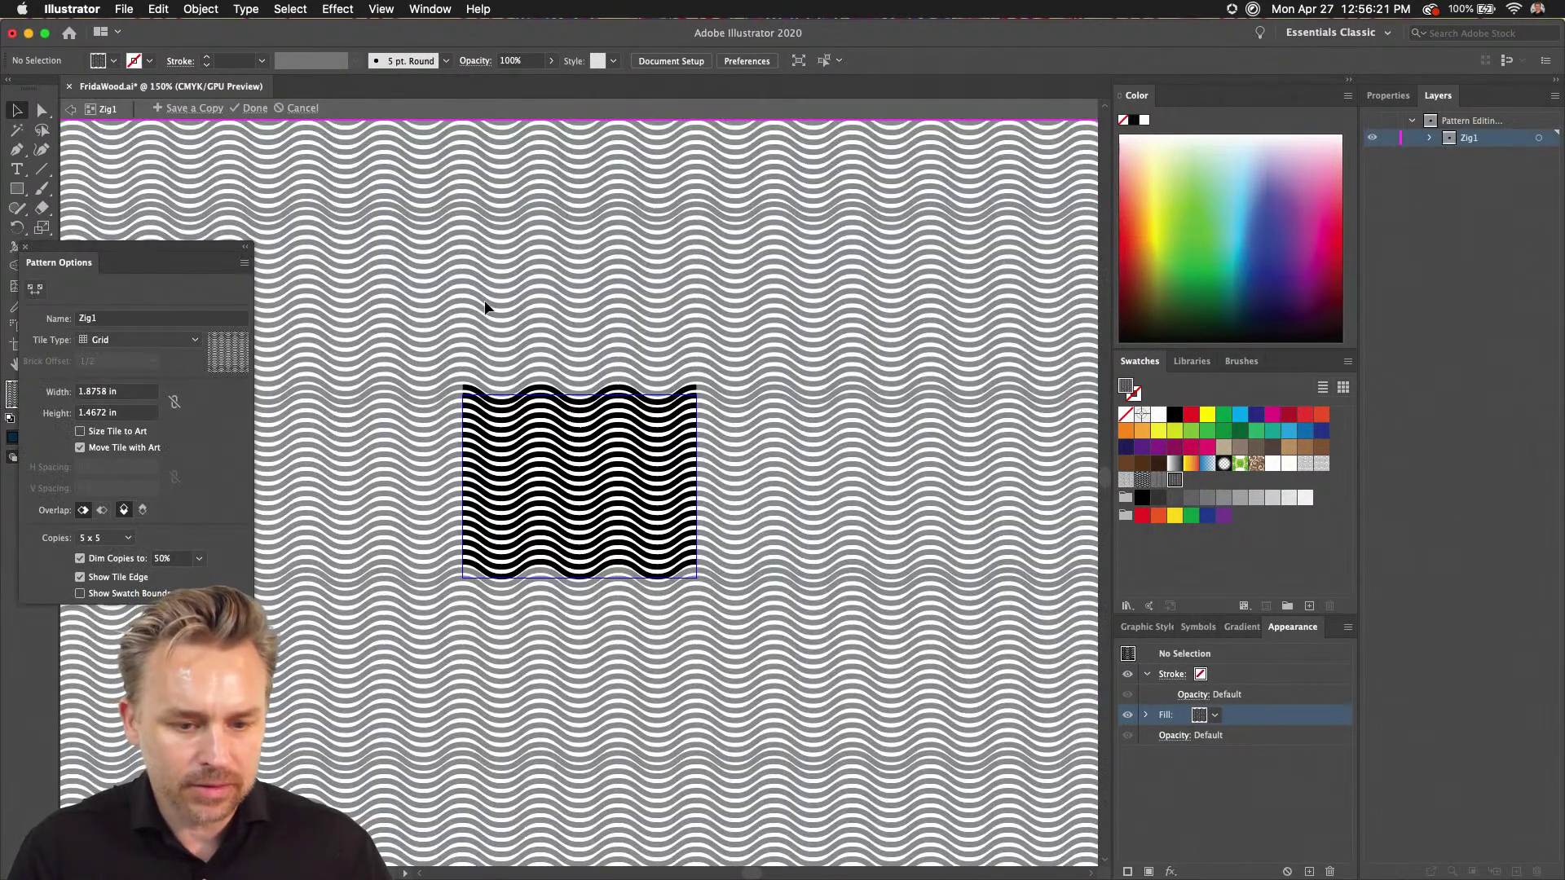
key(super+equal)
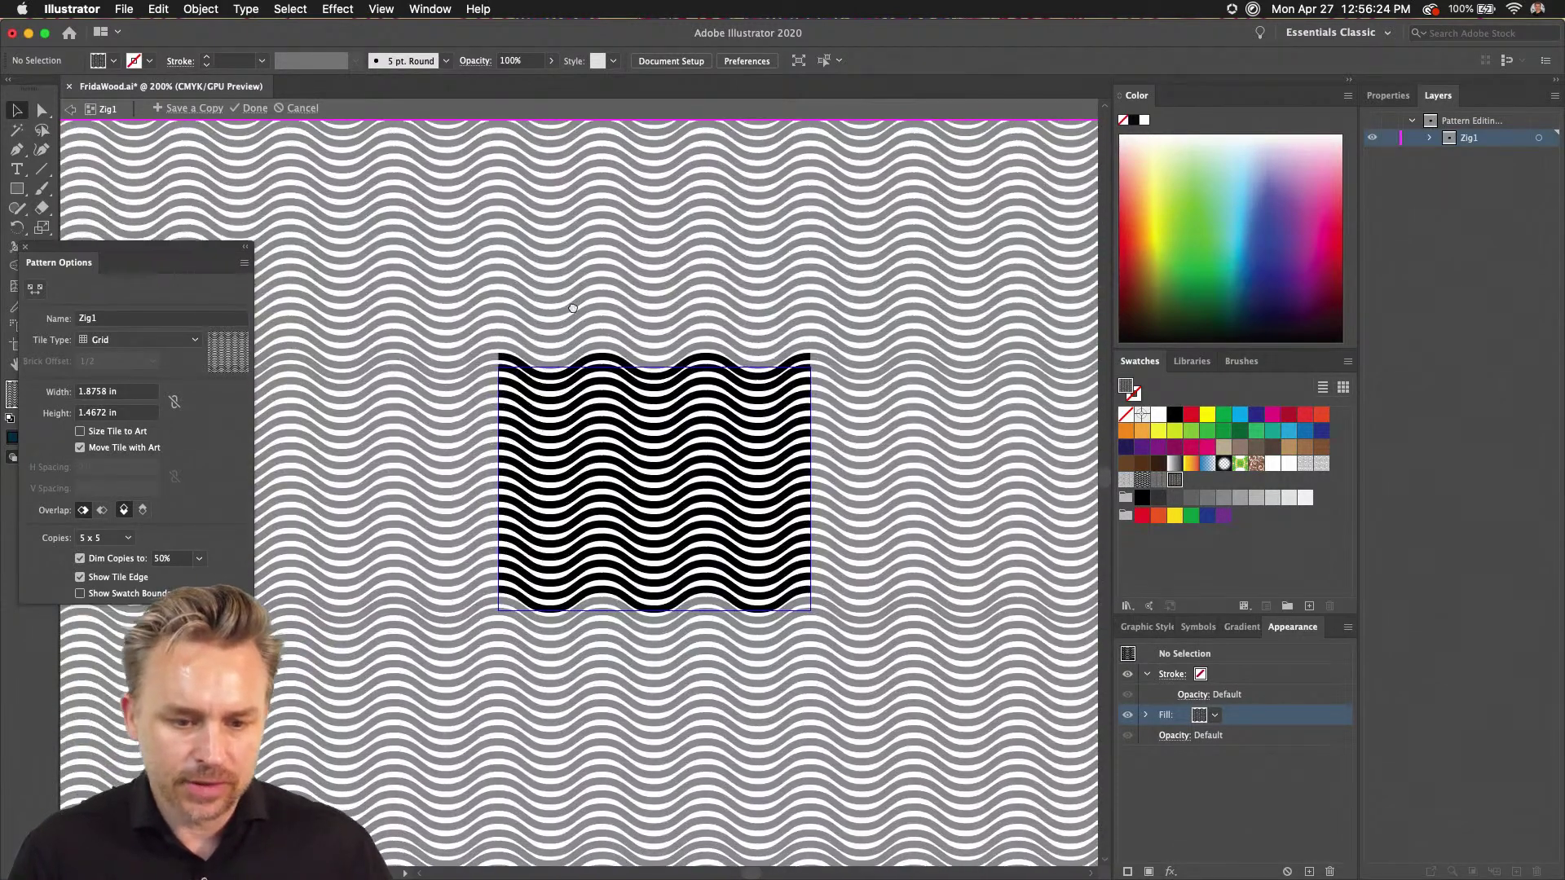
drag(573, 308, 583, 315)
mouse_move(564, 307)
mouse_down()
mouse_move(652, 520)
mouse_move(754, 677)
mouse_up()
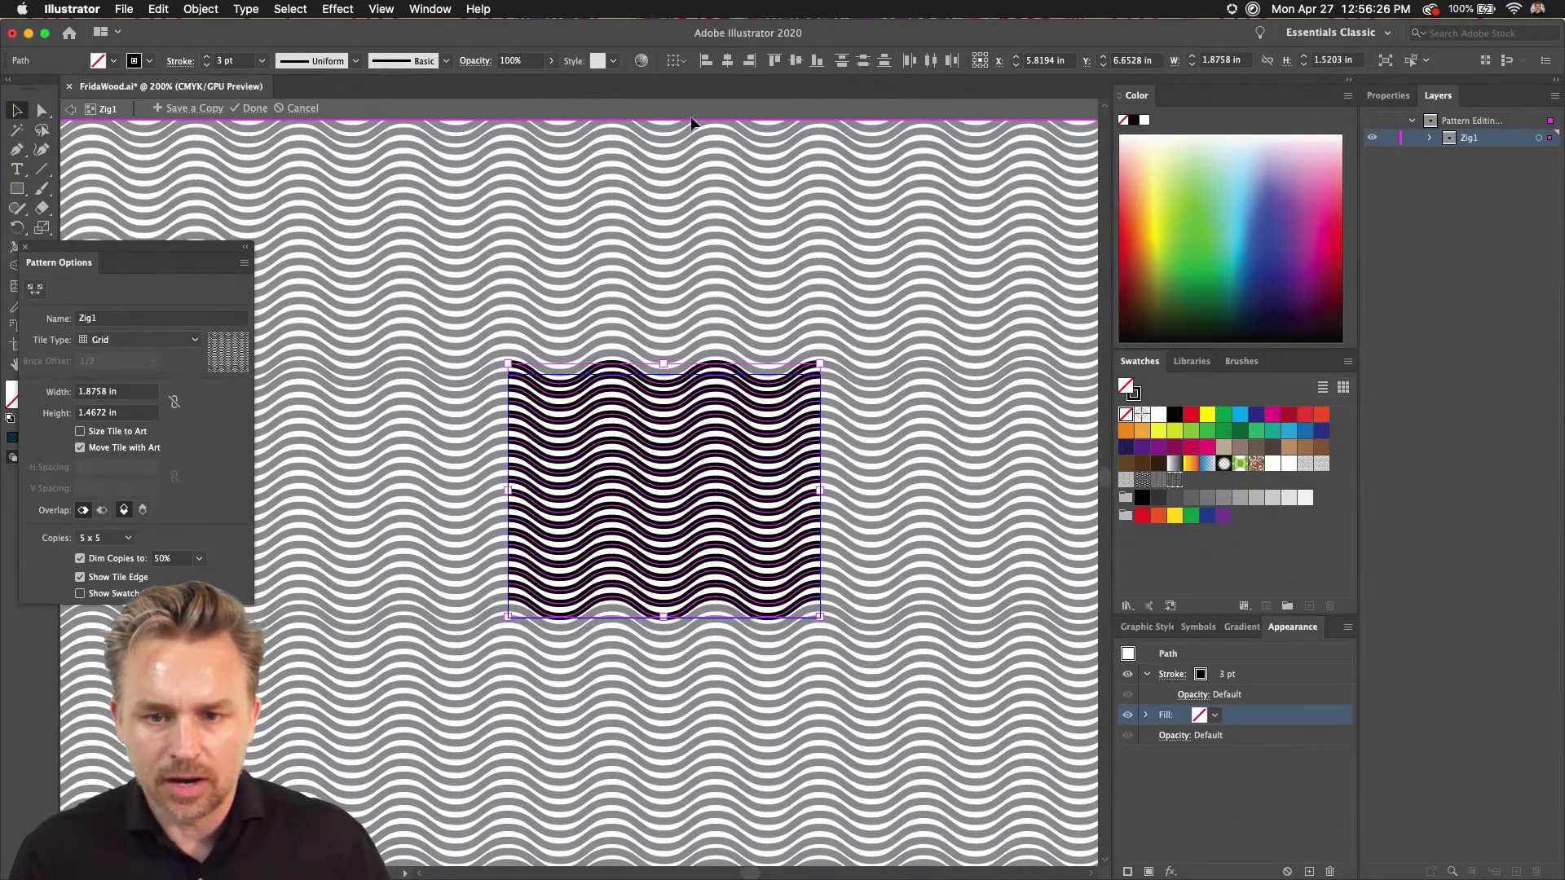
click(885, 62)
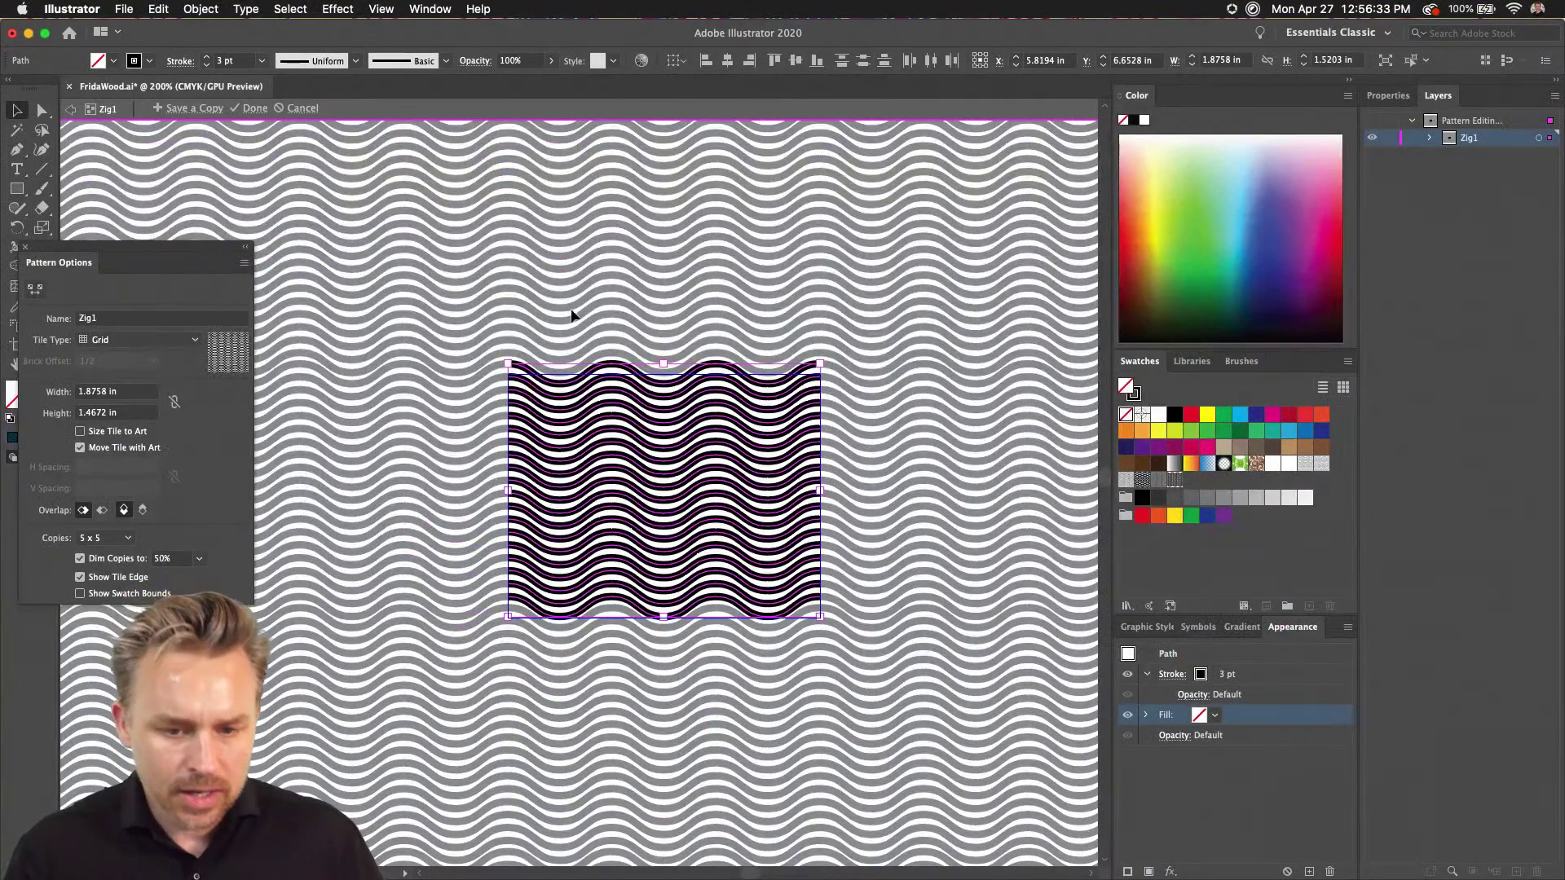
click(575, 296)
click(599, 373)
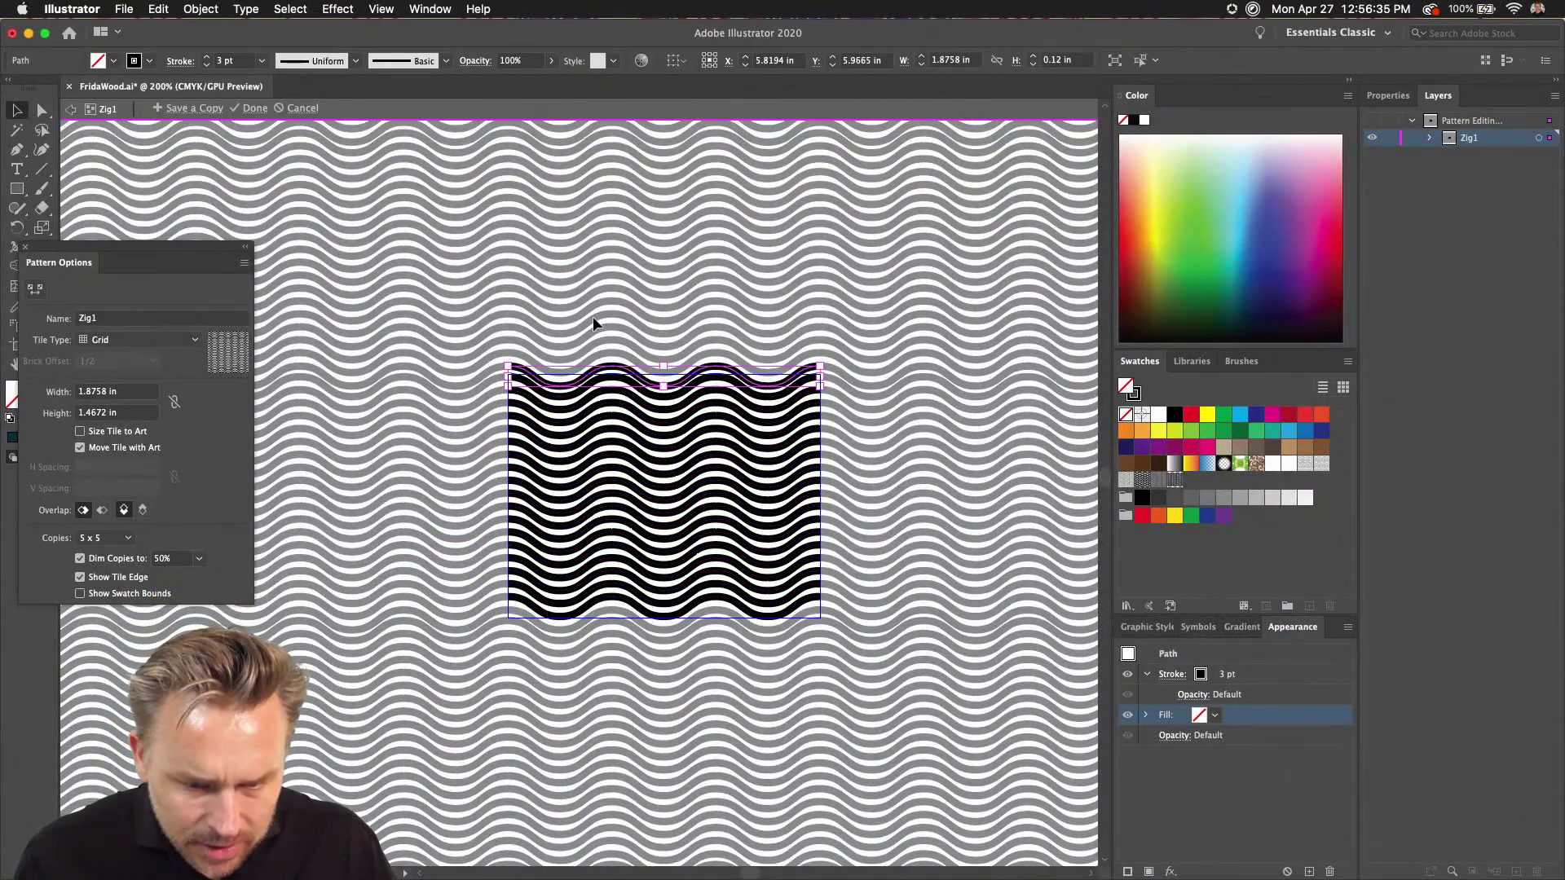
key(super+a)
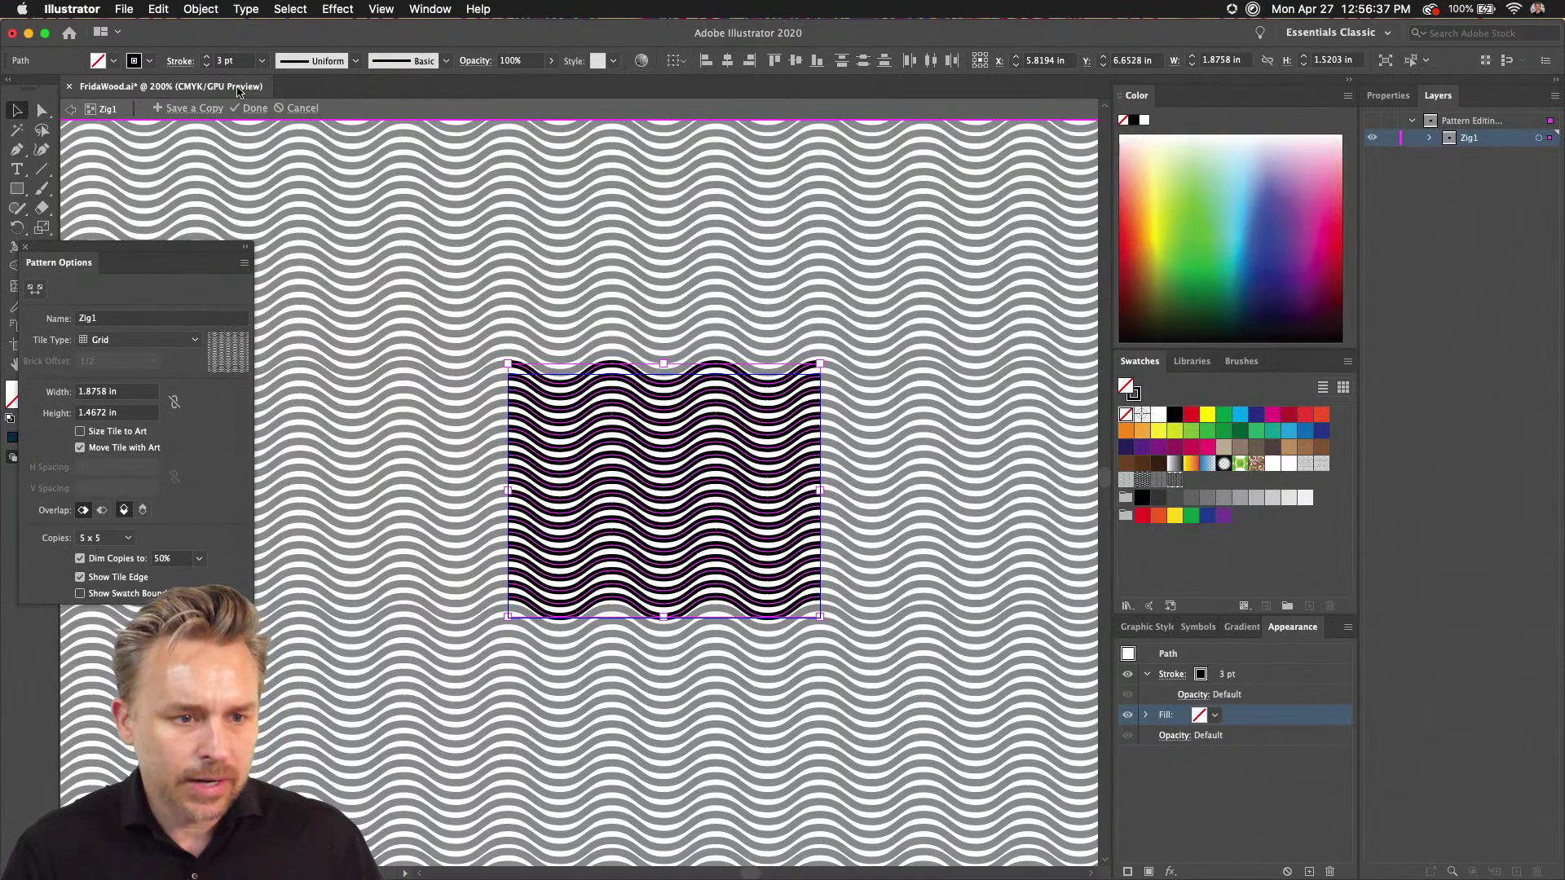
click(207, 66)
click(207, 66)
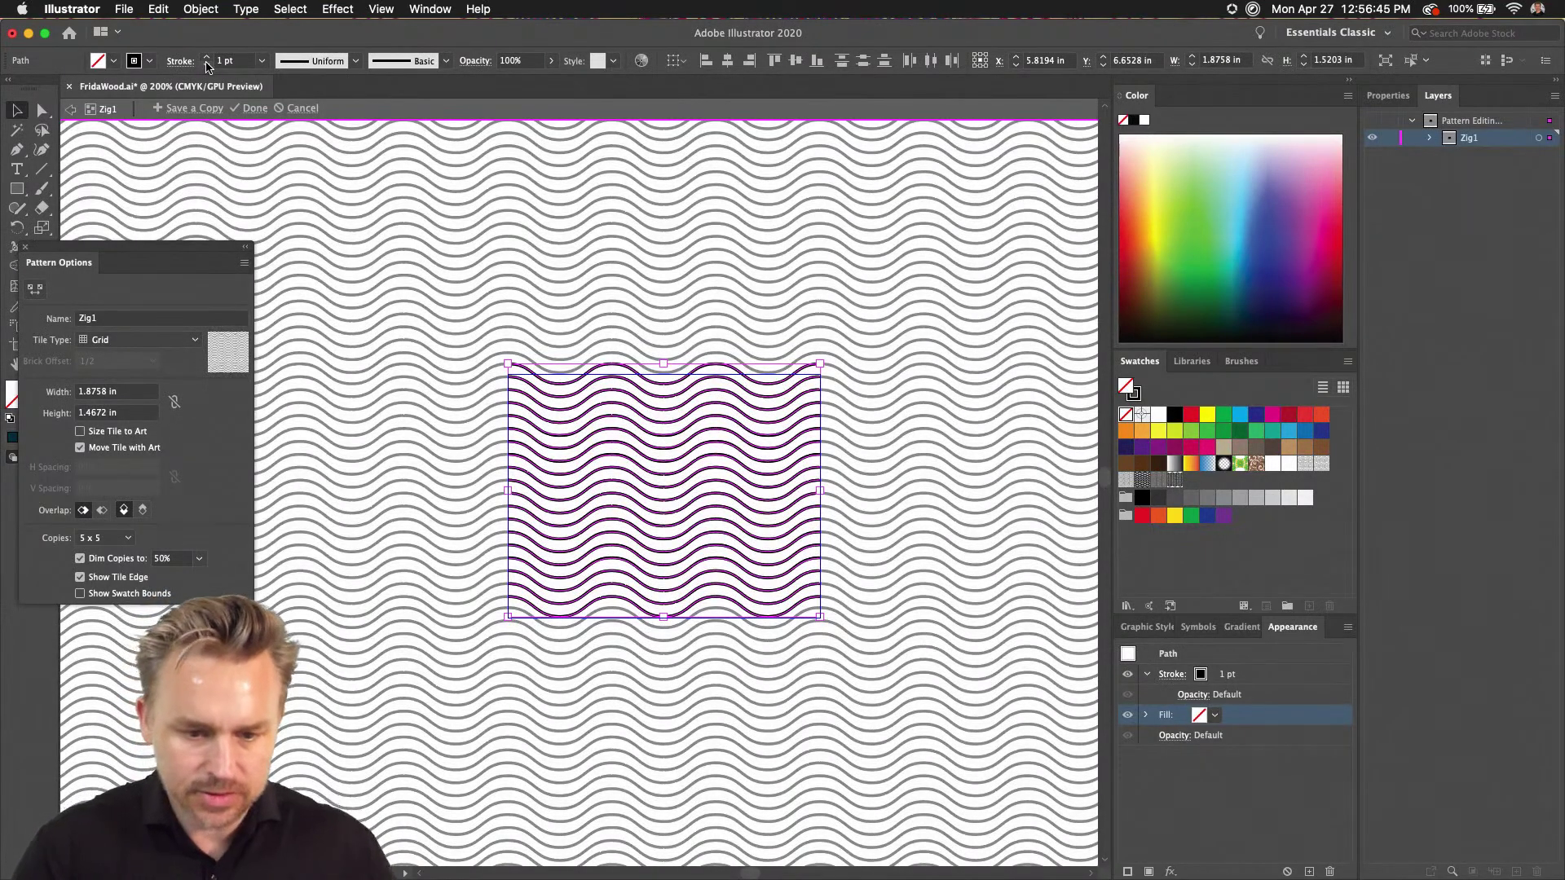
- Duplicate all the wavy lines about 0.06 in upward, finish editing the pattern, and inspect the updated portrait
key(alt+Up)
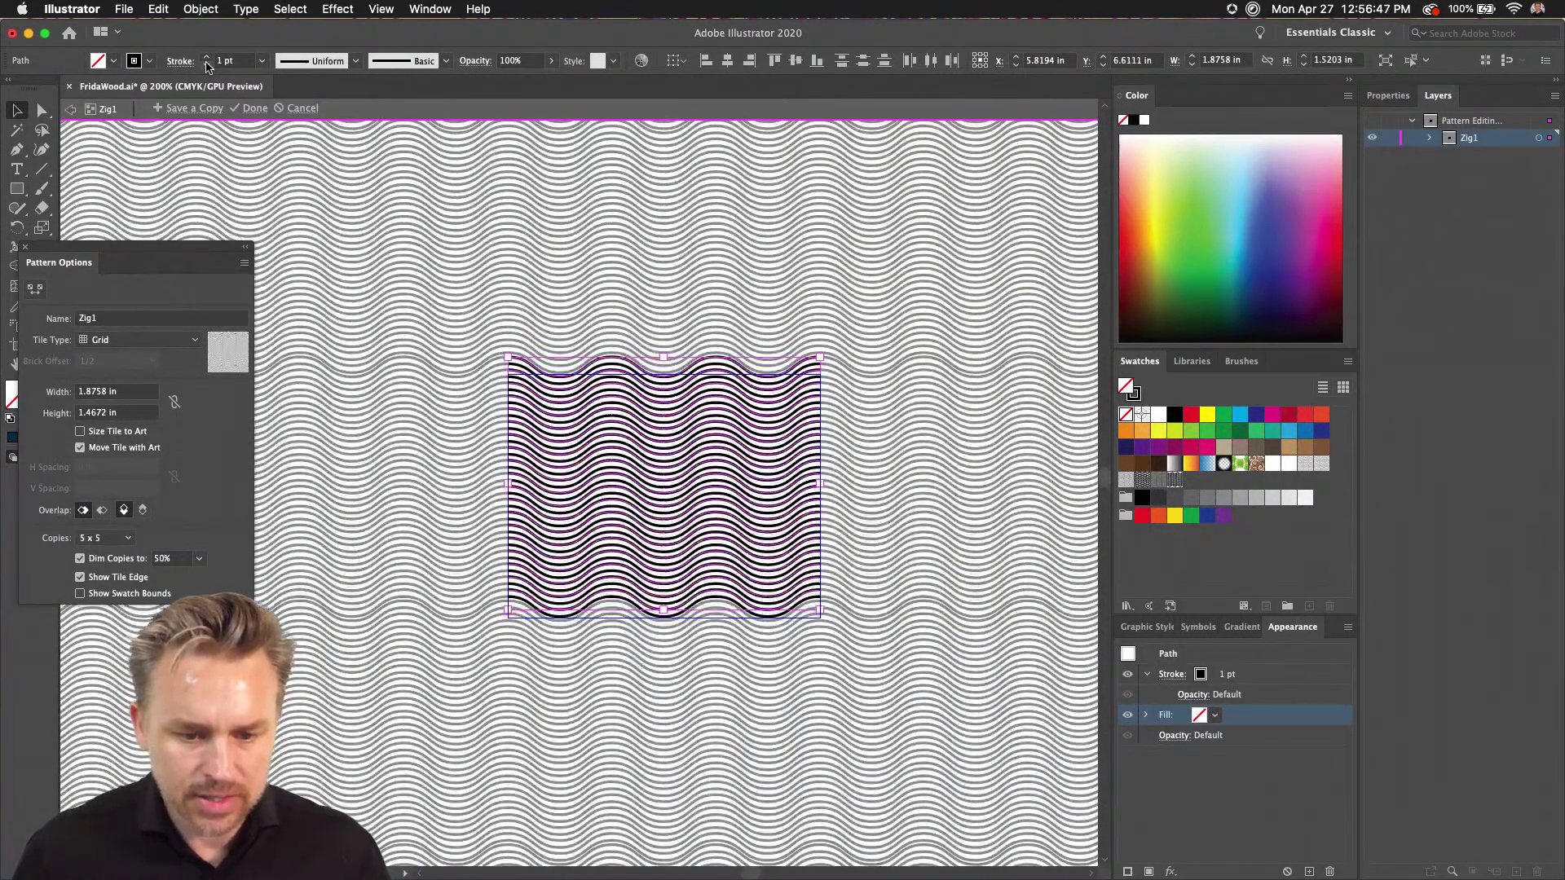
key(Up)
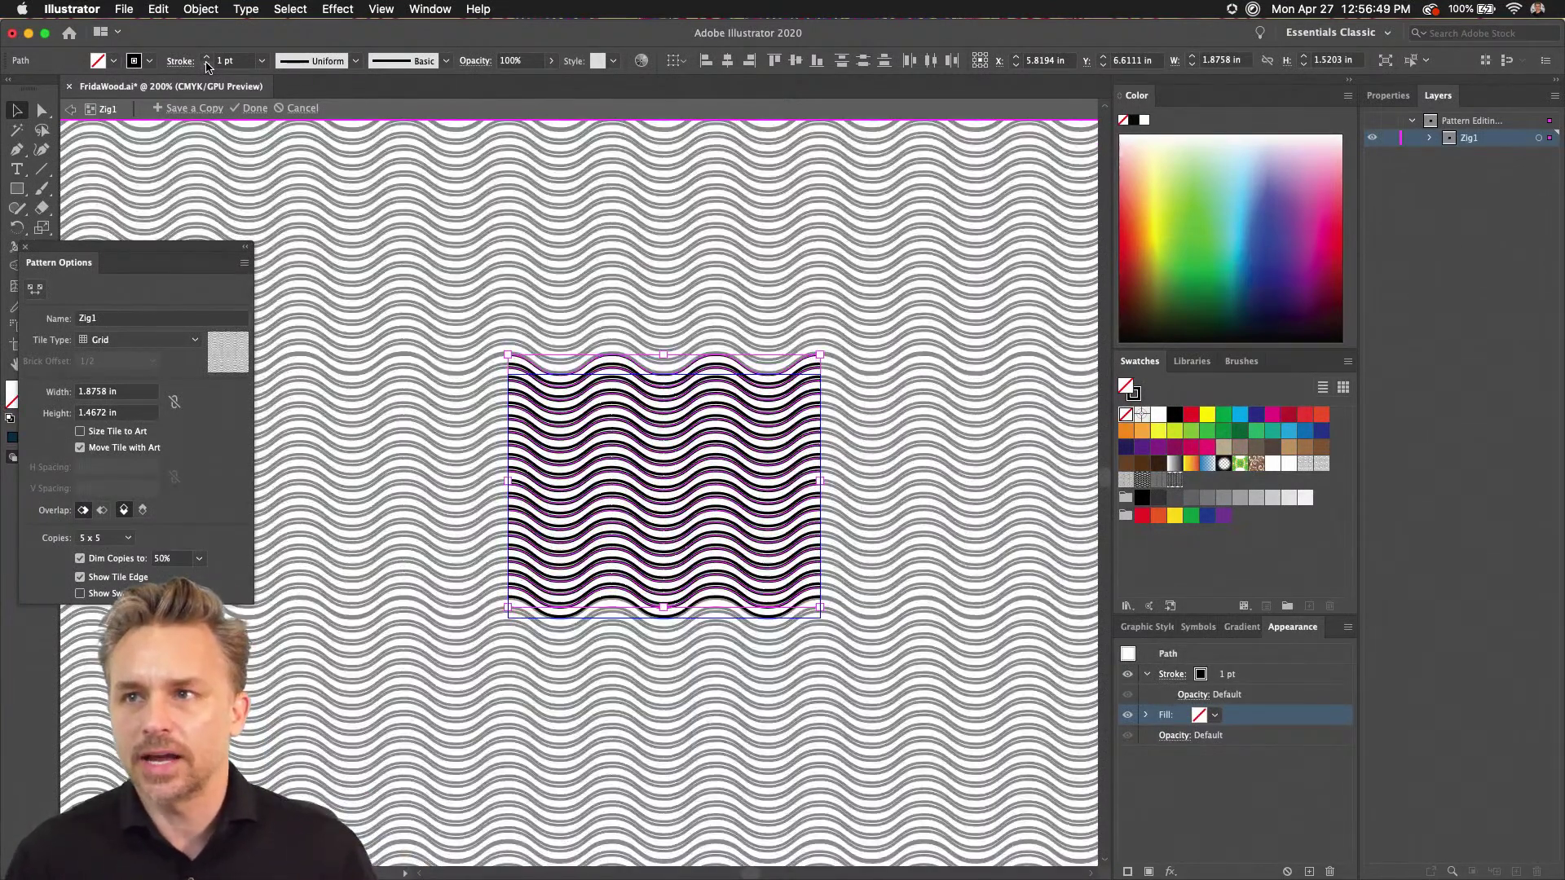
click(526, 303)
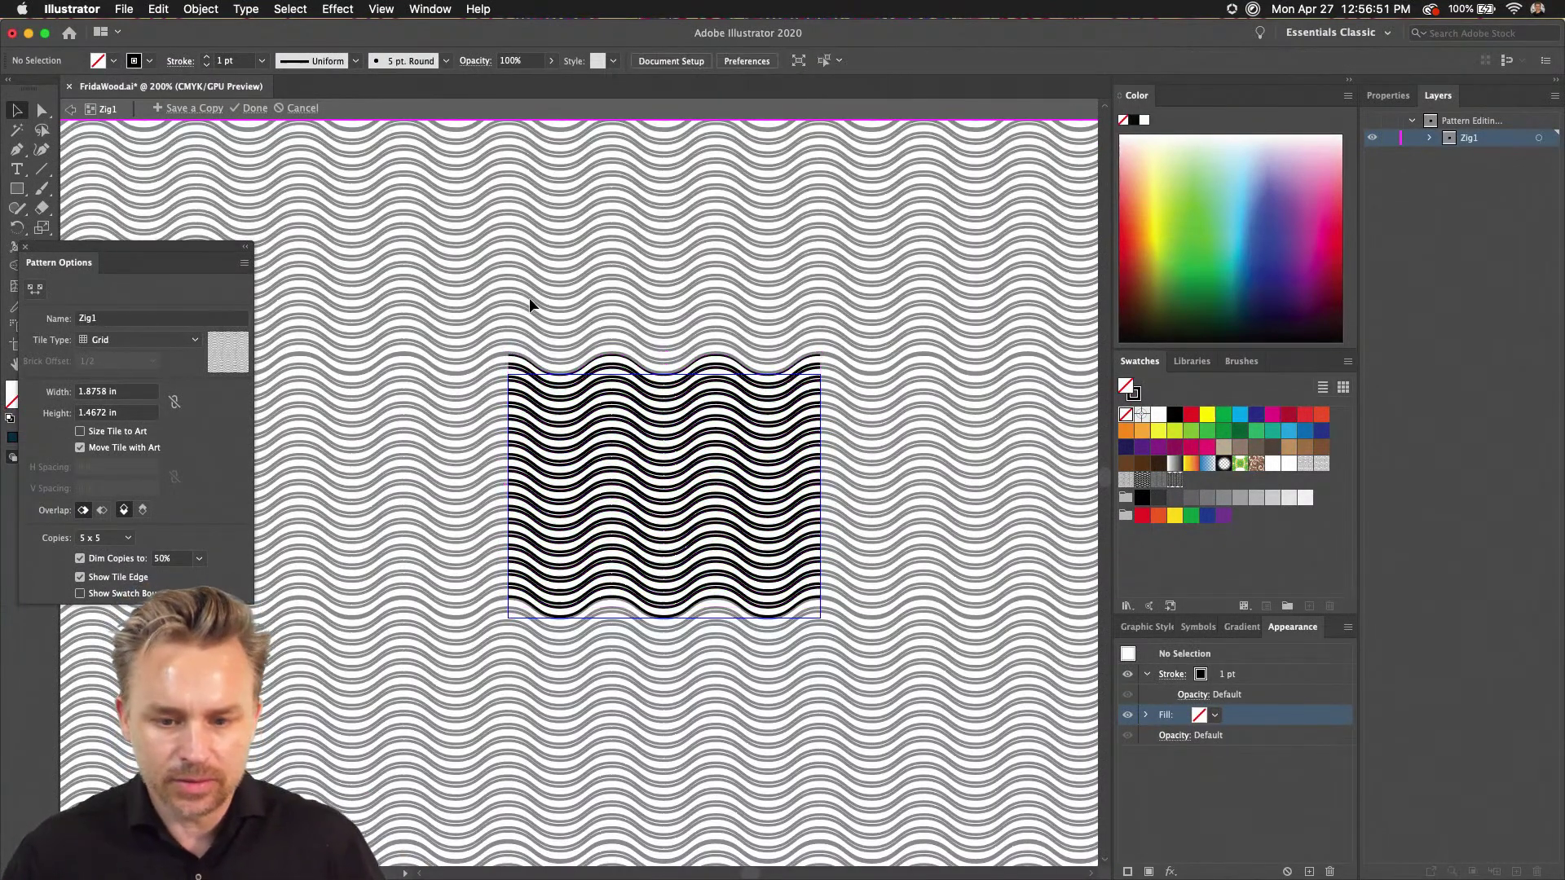
click(608, 360)
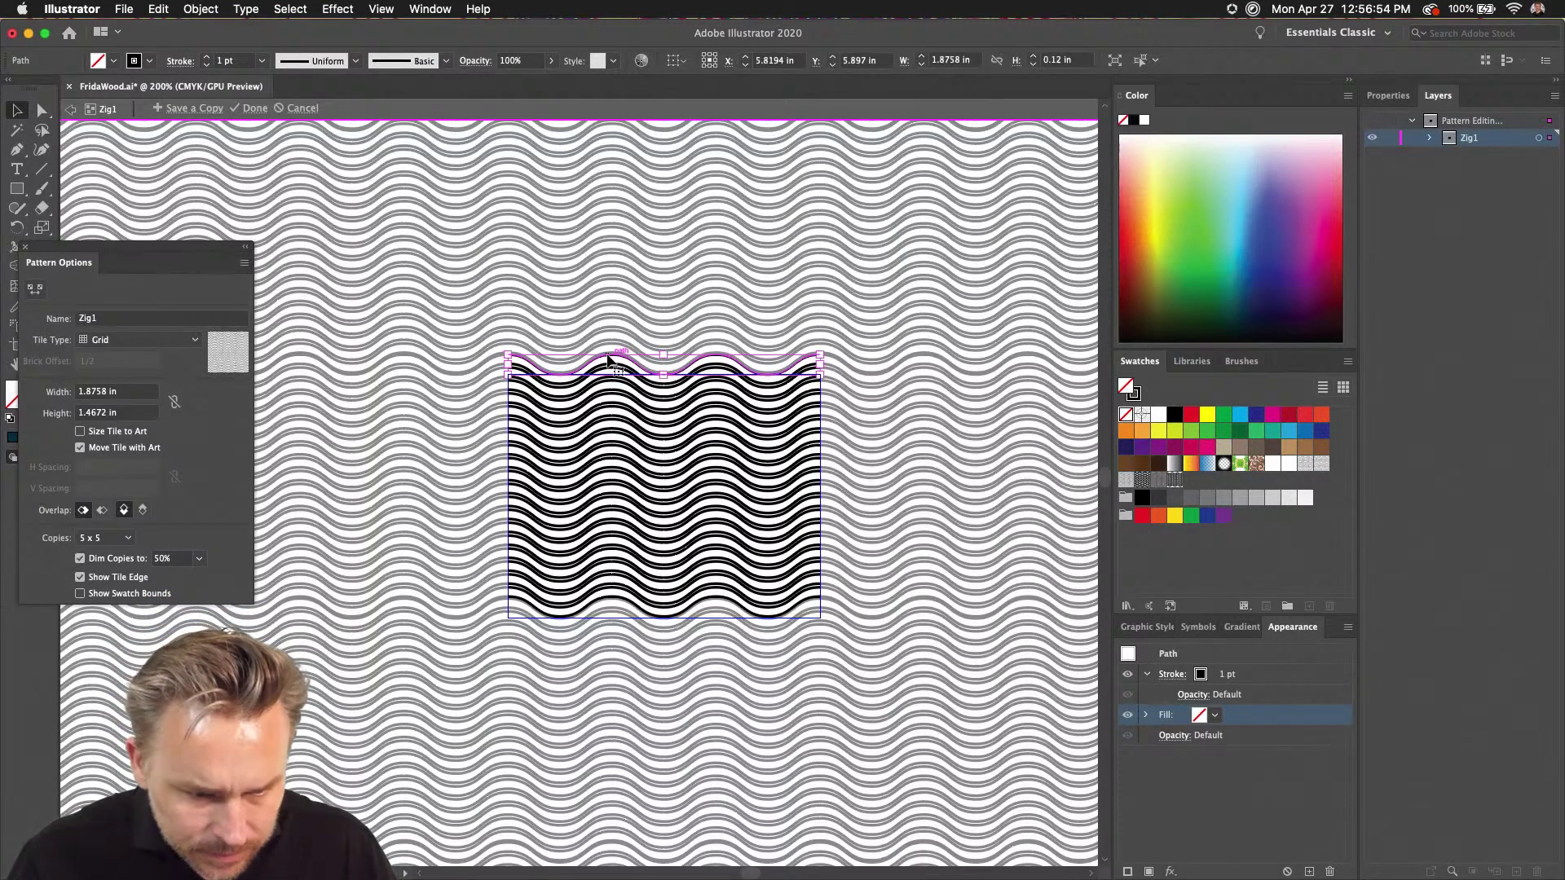
click(569, 282)
key(super+minus)
key(super+minus)
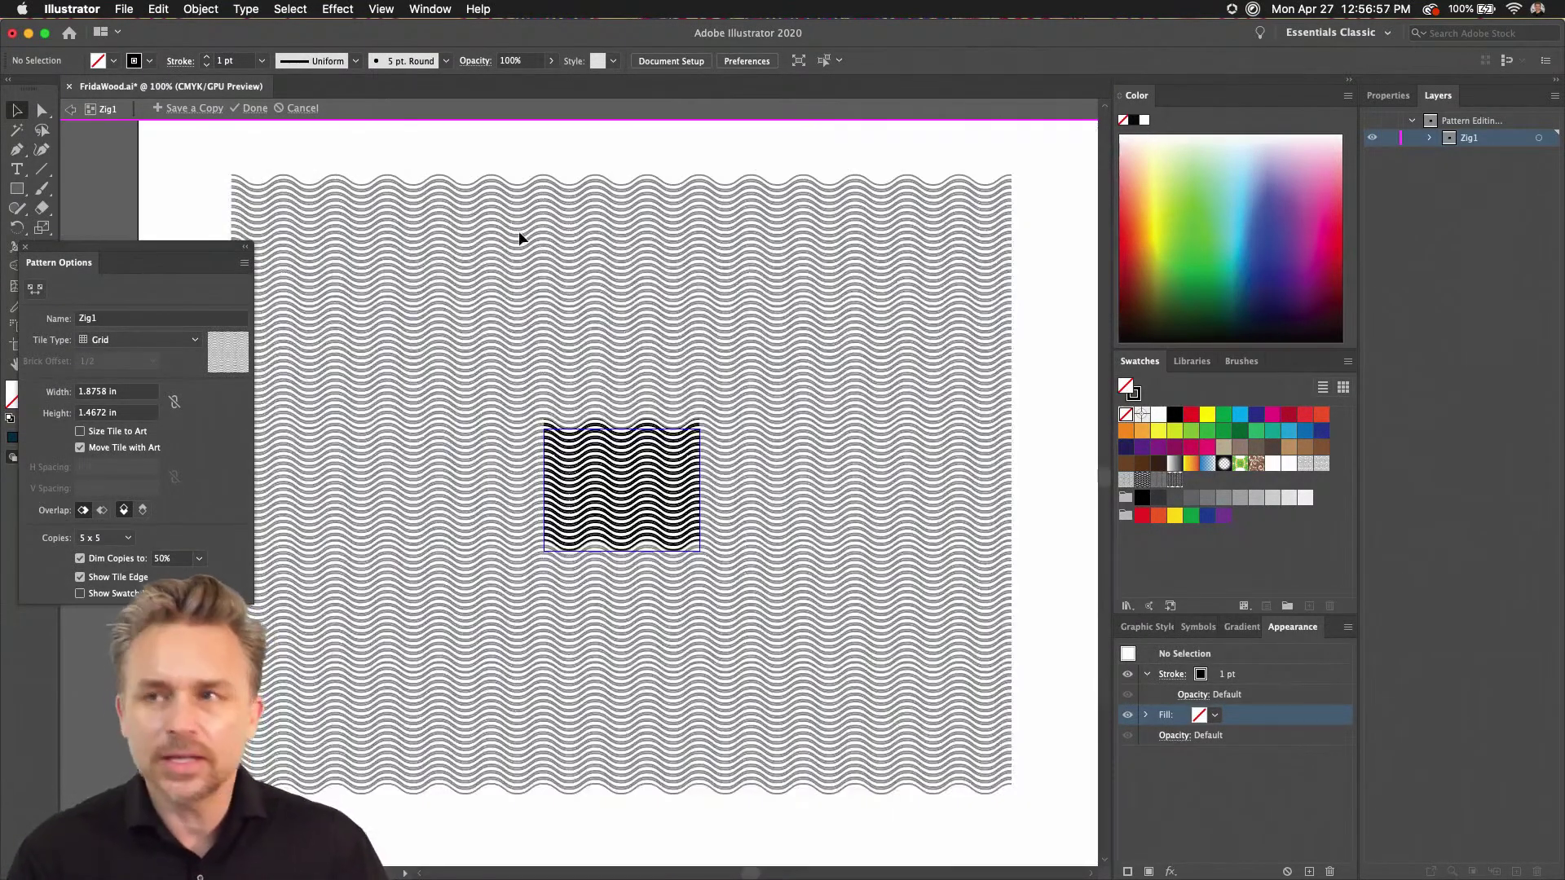
click(250, 109)
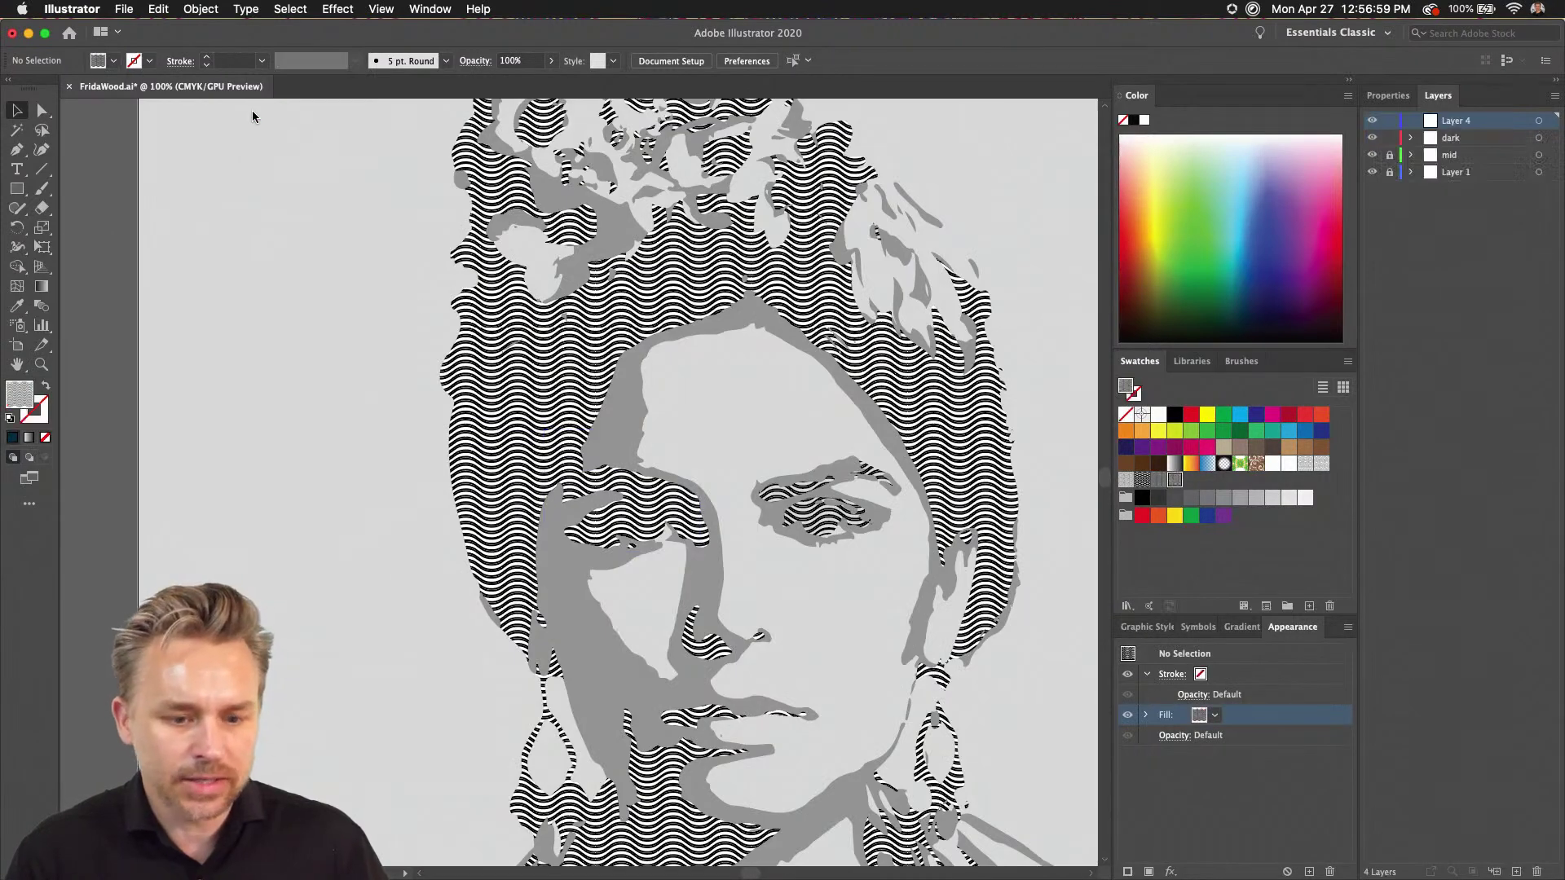
scroll(536, 478, up, 5)
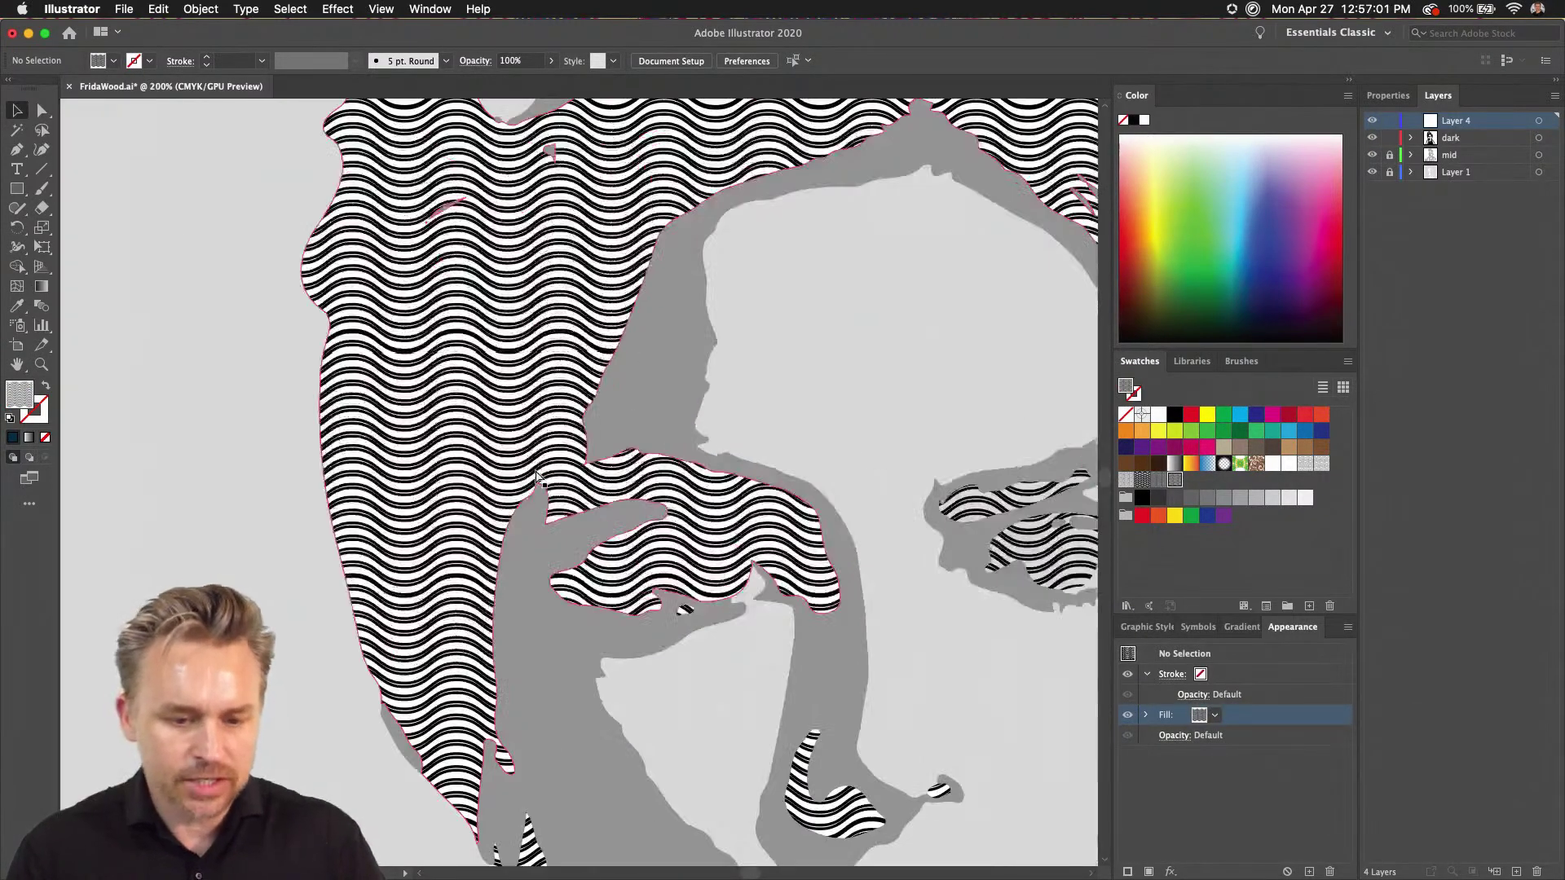
scroll(536, 477, down, 7)
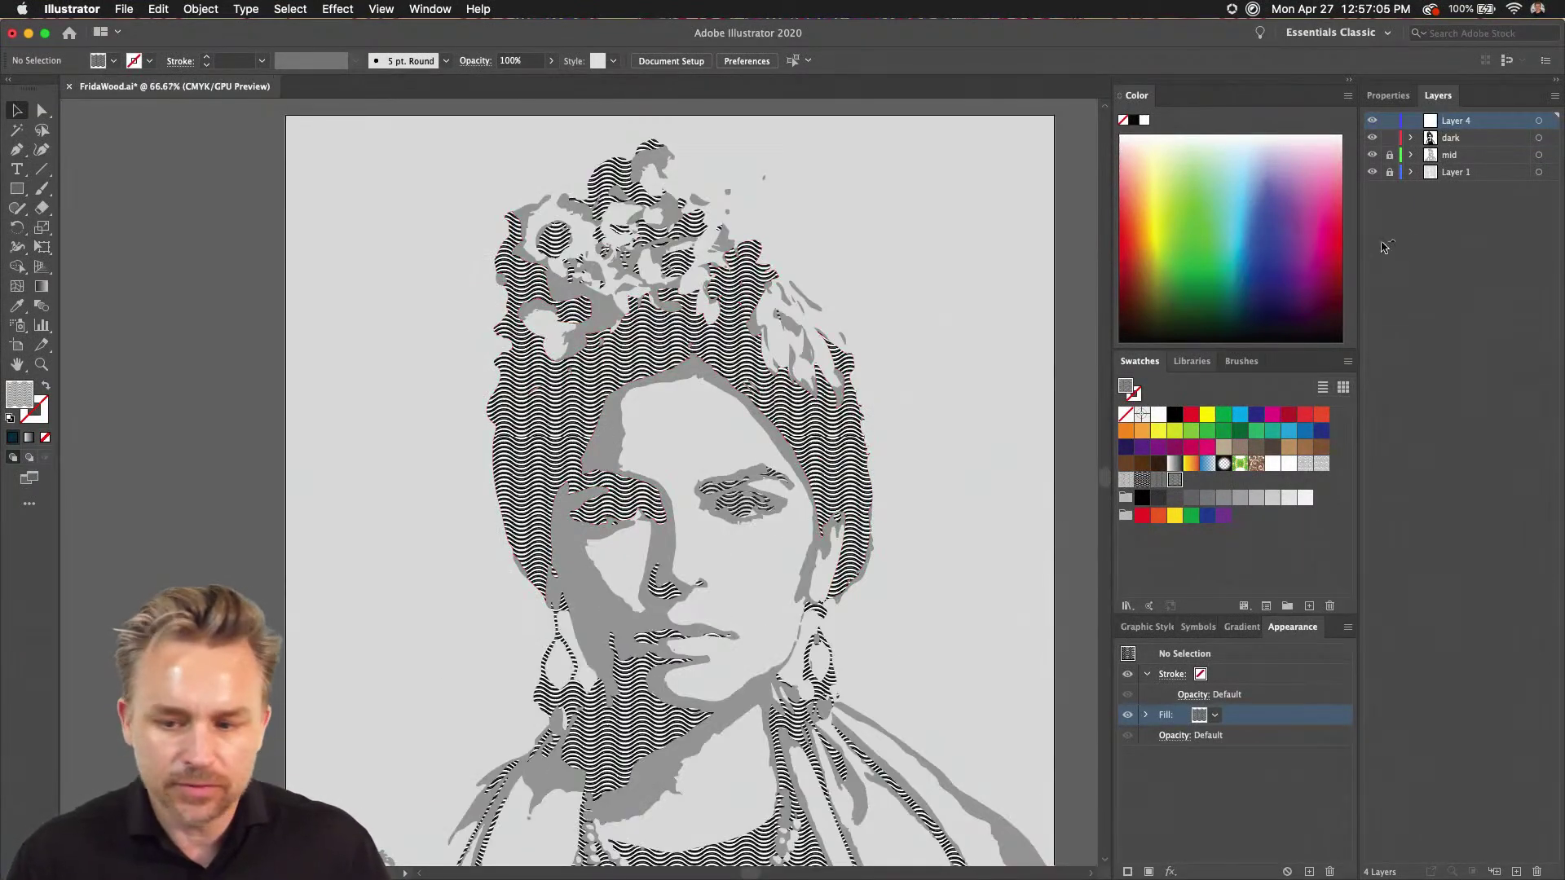
- Unlock the mid layer and select all artwork sharing the gray fill of the face's shadow shape
click(1388, 155)
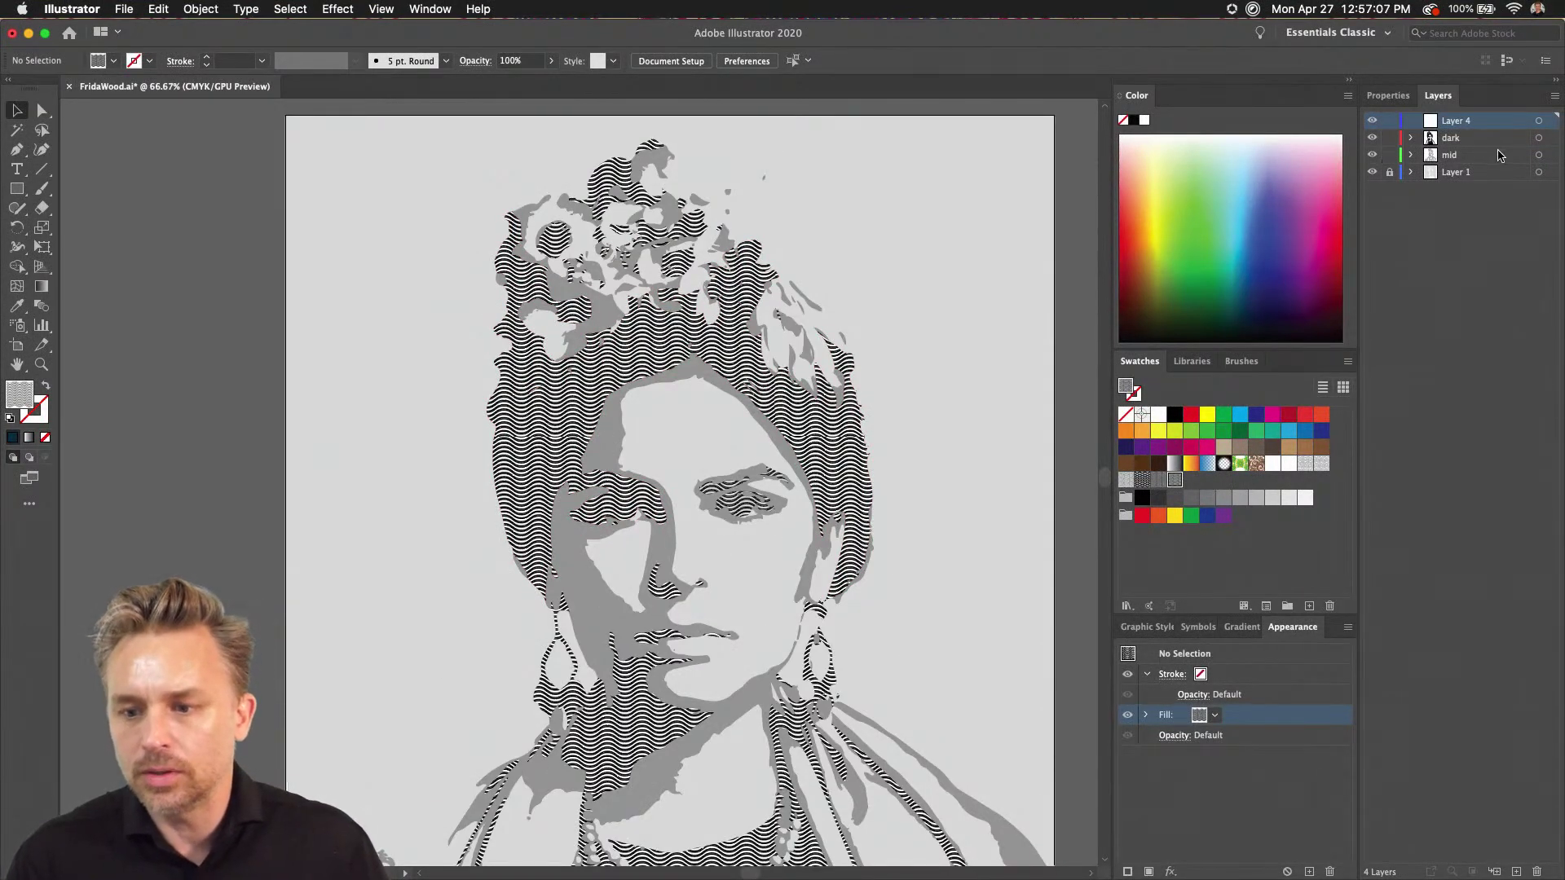
click(609, 436)
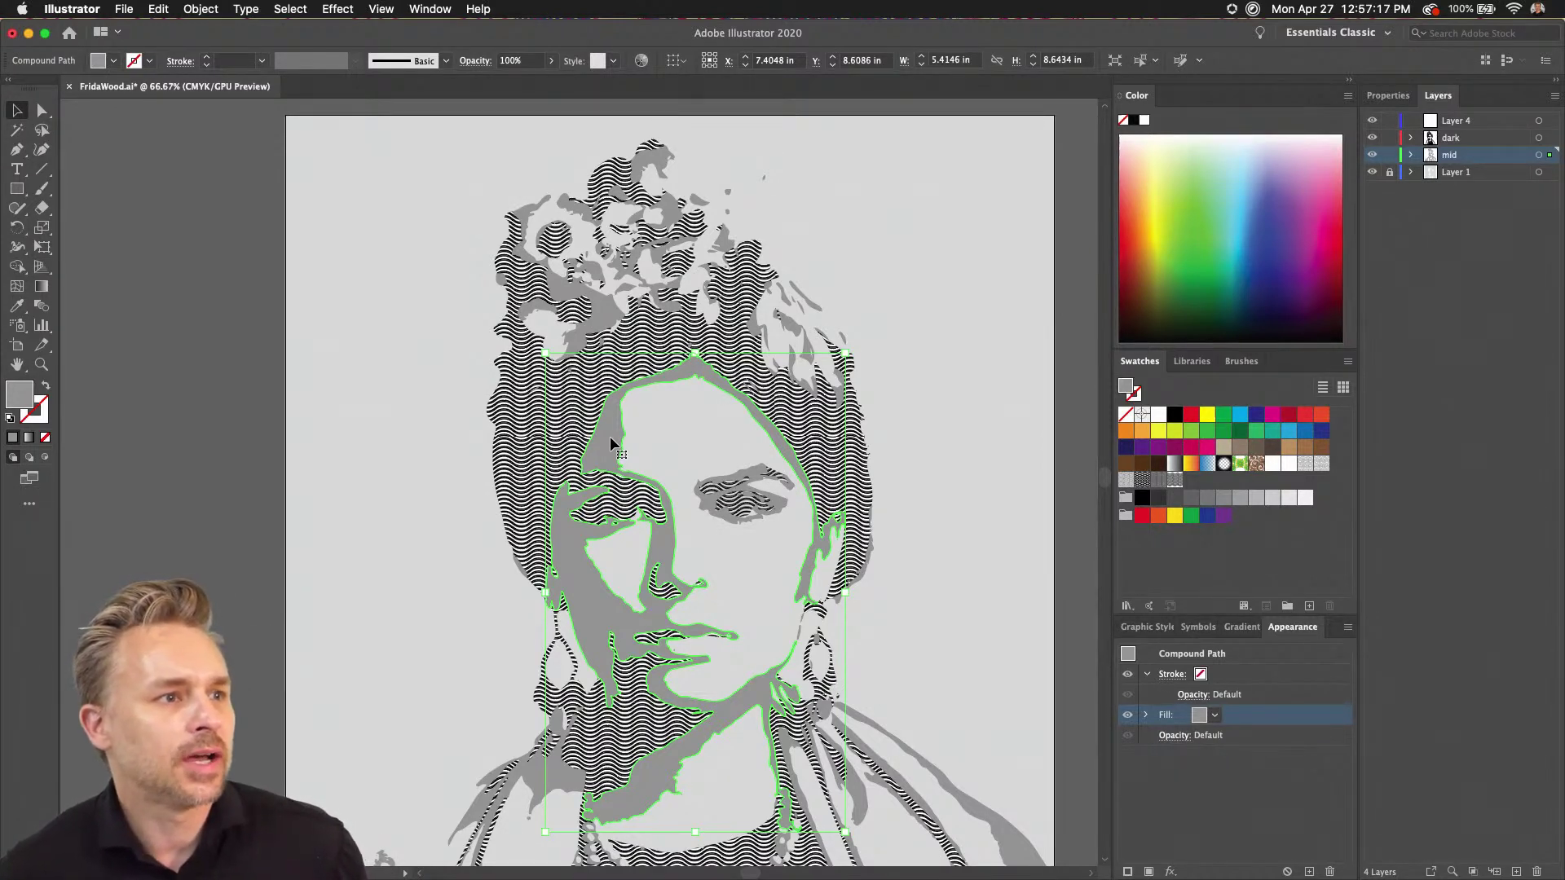
scroll(609, 437, up, 2)
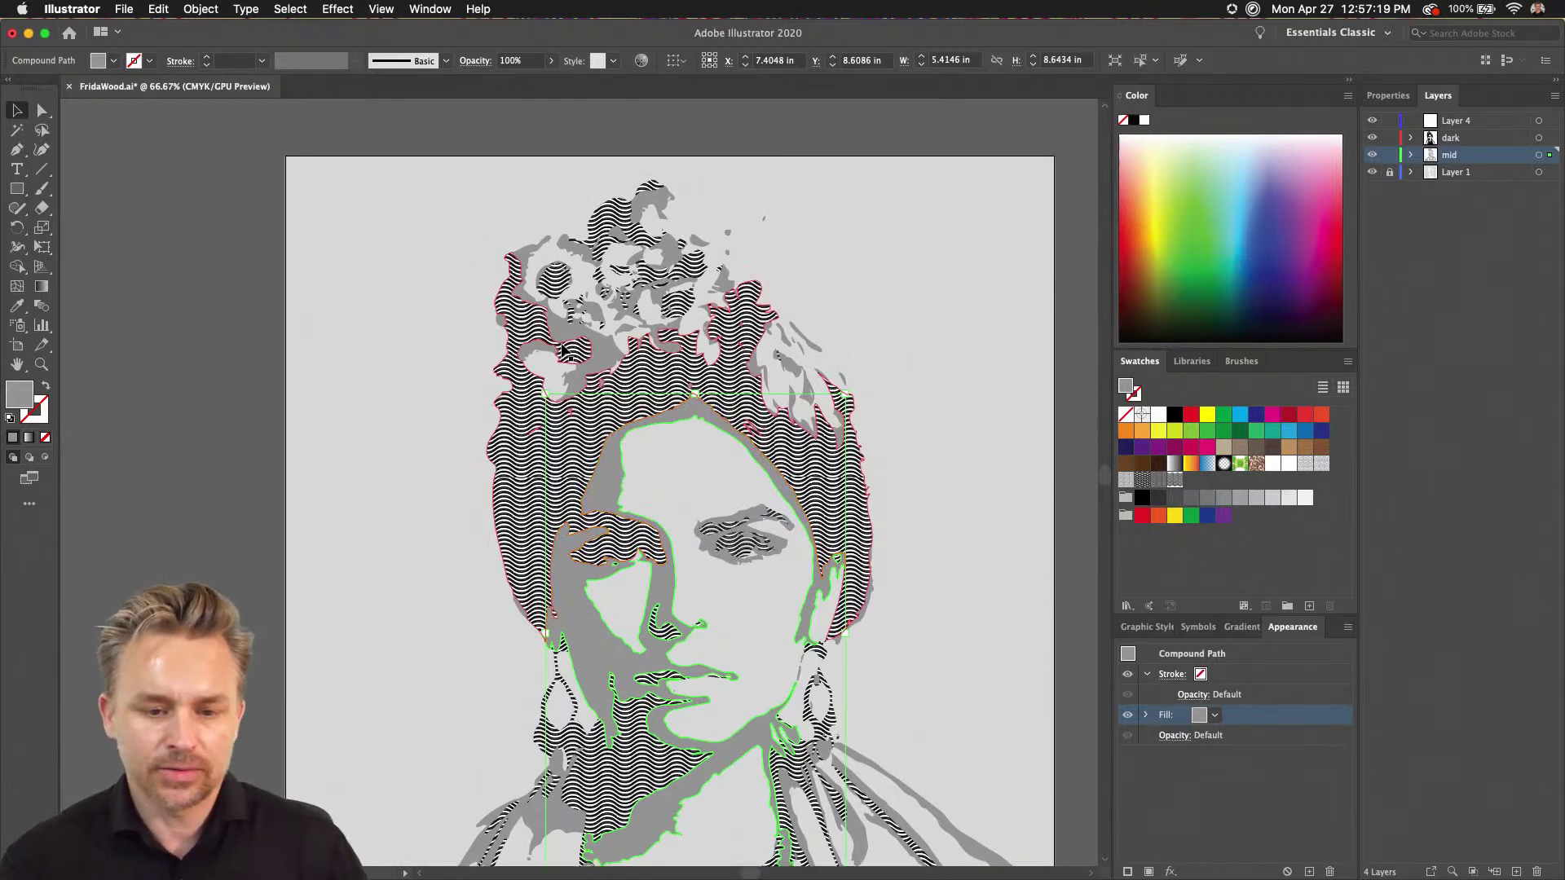
scroll(471, 413, down, 4)
scroll(471, 413, left, 2)
click(444, 340)
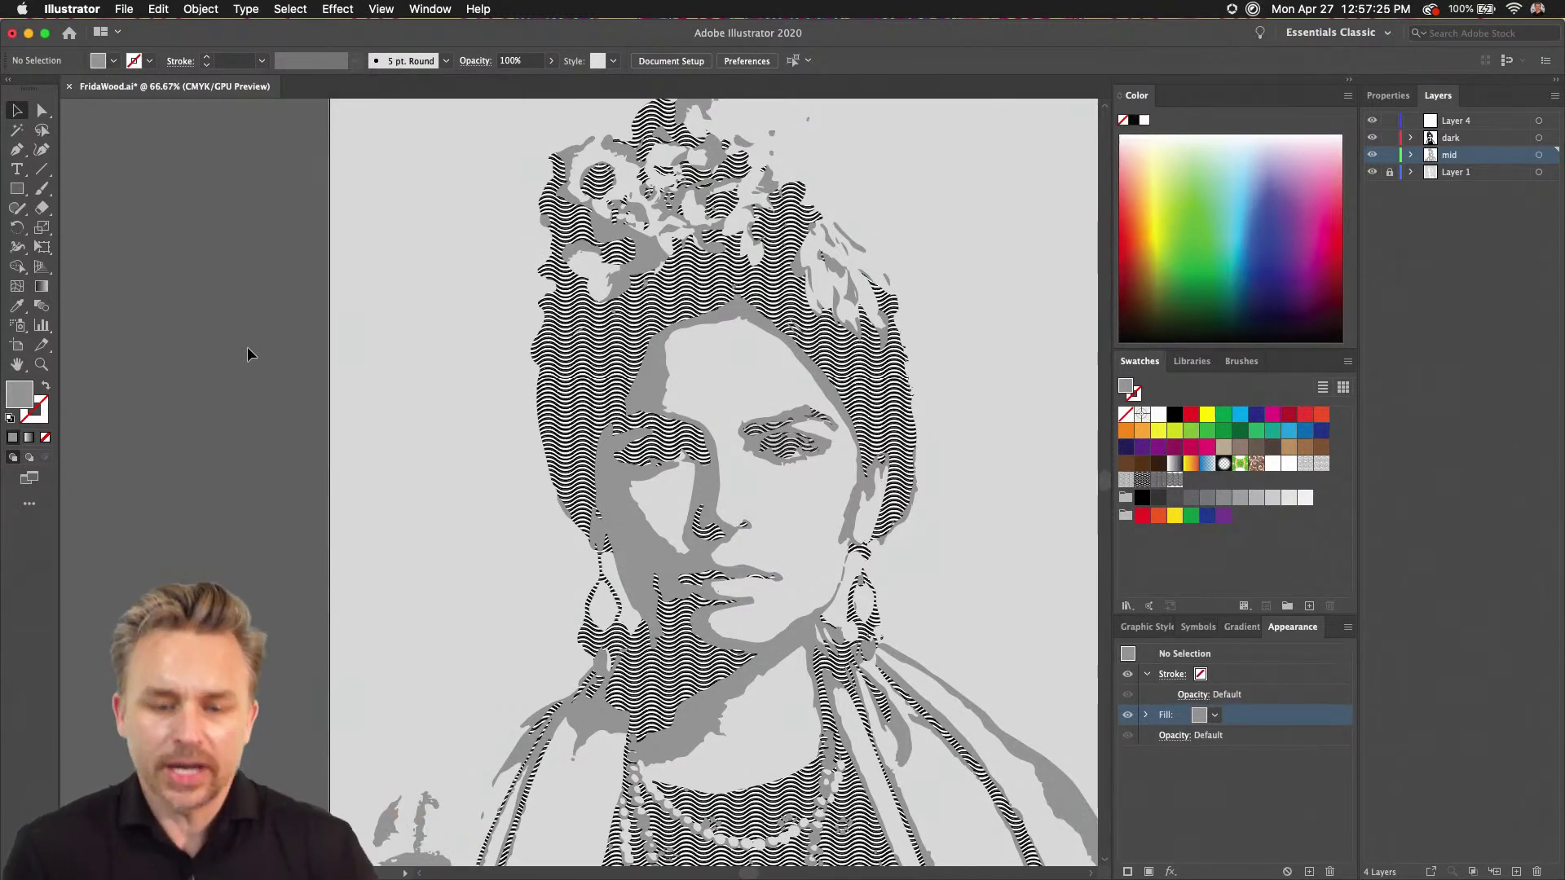
click(648, 388)
click(299, 8)
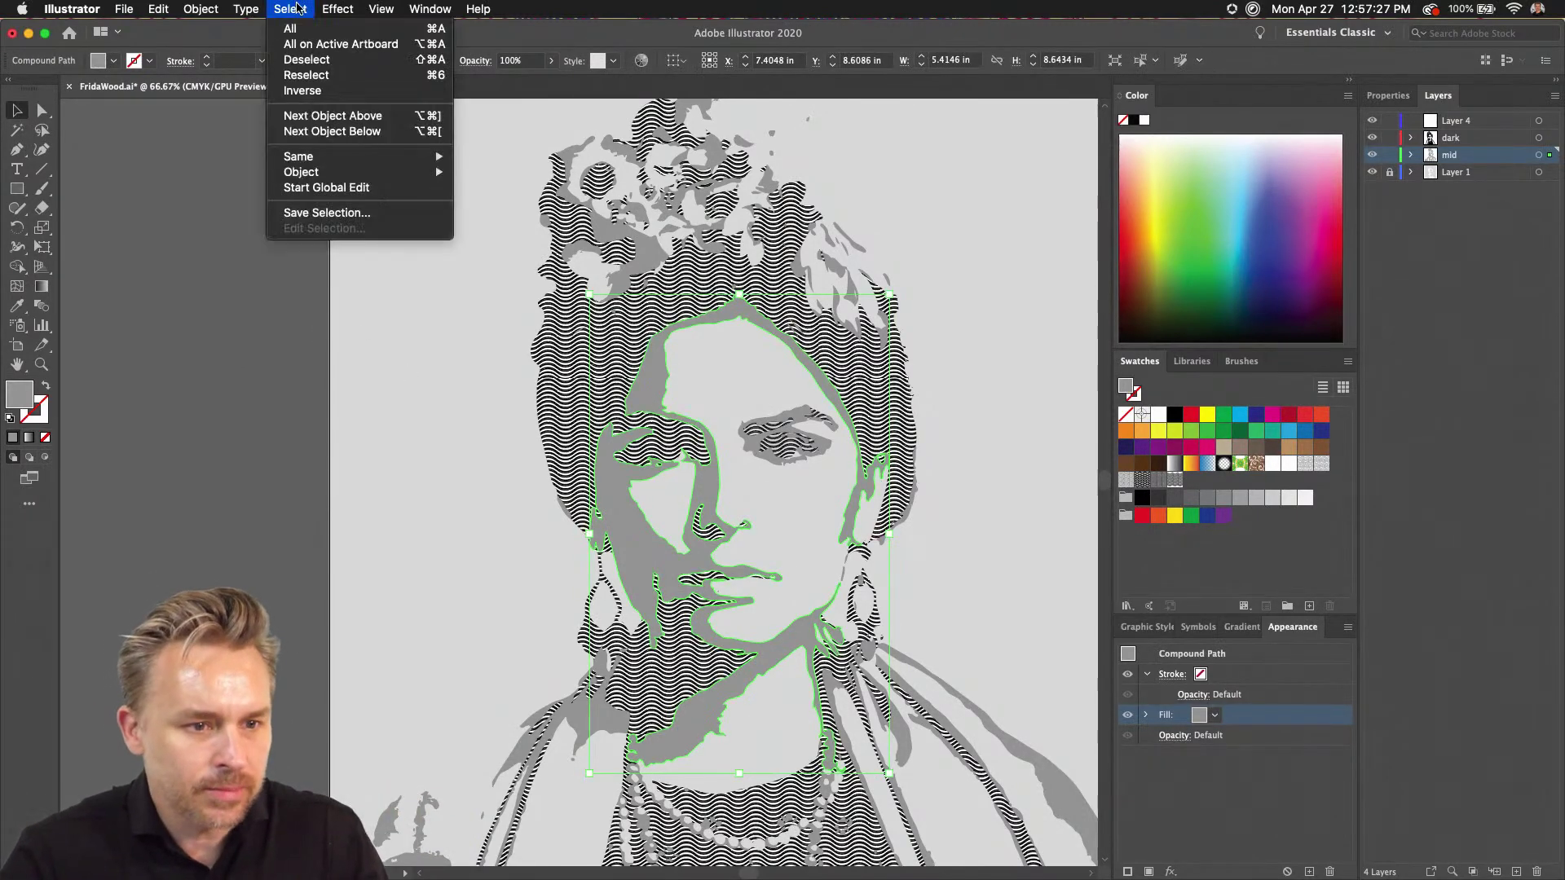
mouse_move(408, 156)
click(521, 219)
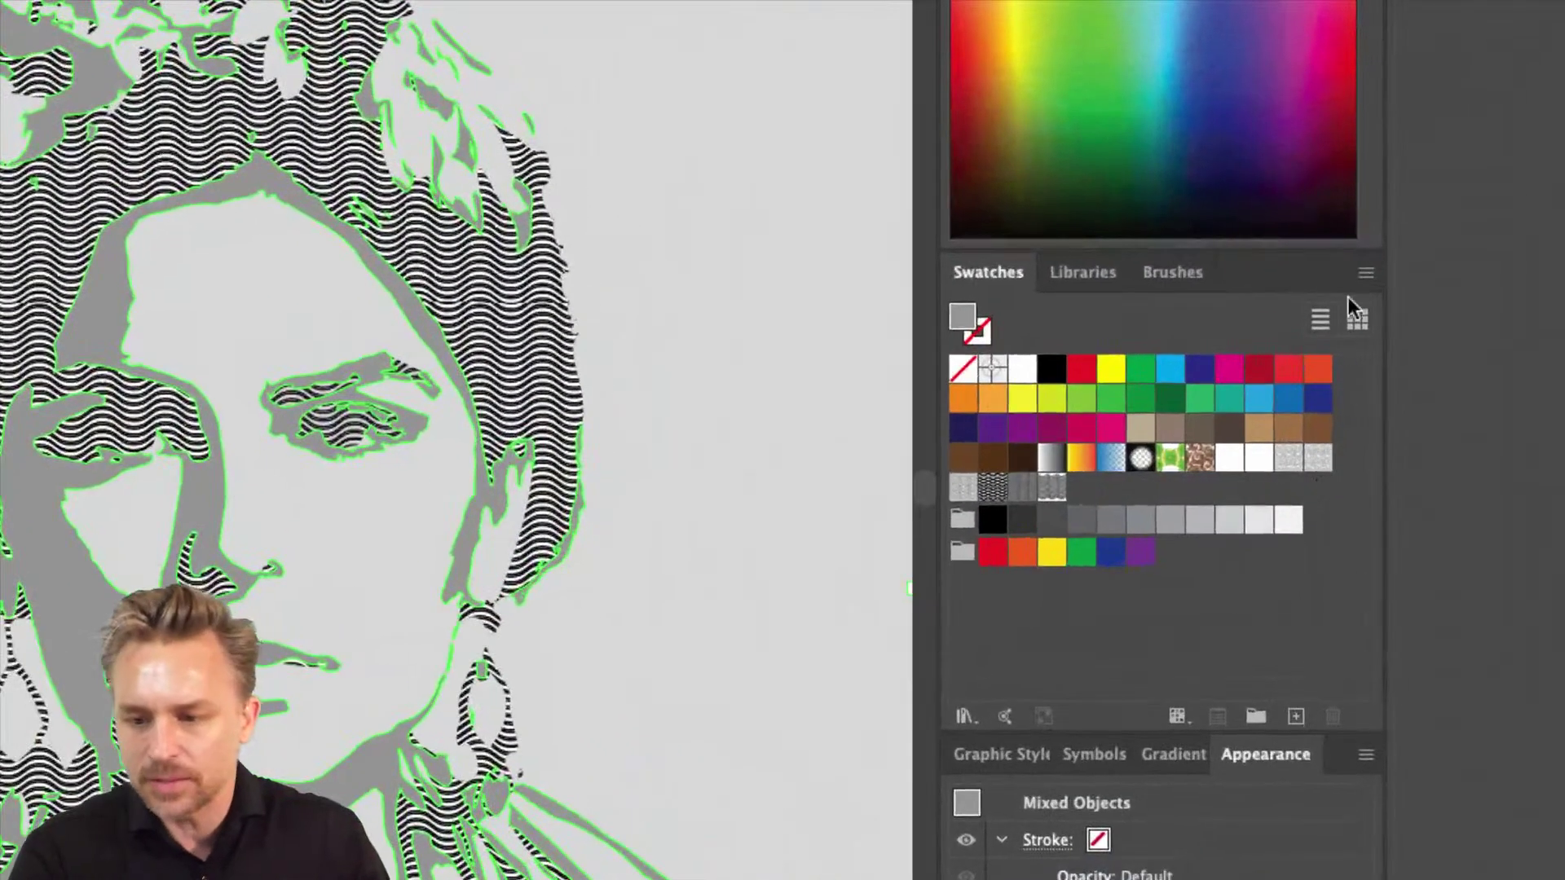
- Show the swatches as large thumbnails and fill the selected gray mid-tone shapes with the second wavy Zig Zag pattern
click(1348, 361)
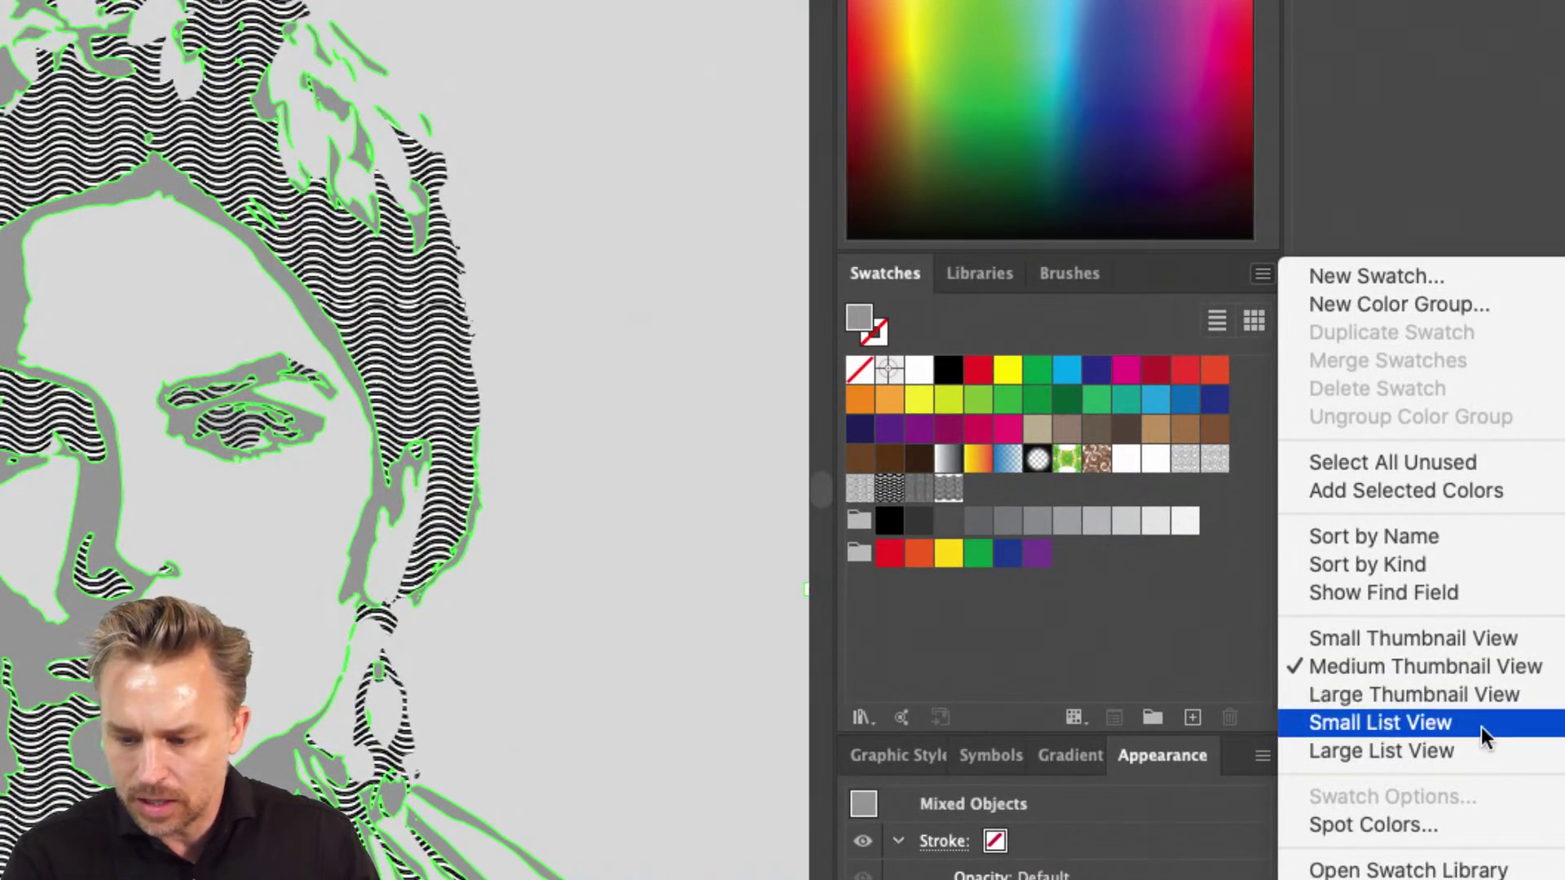
click(1484, 695)
scroll(1006, 620, down, 2)
click(1112, 507)
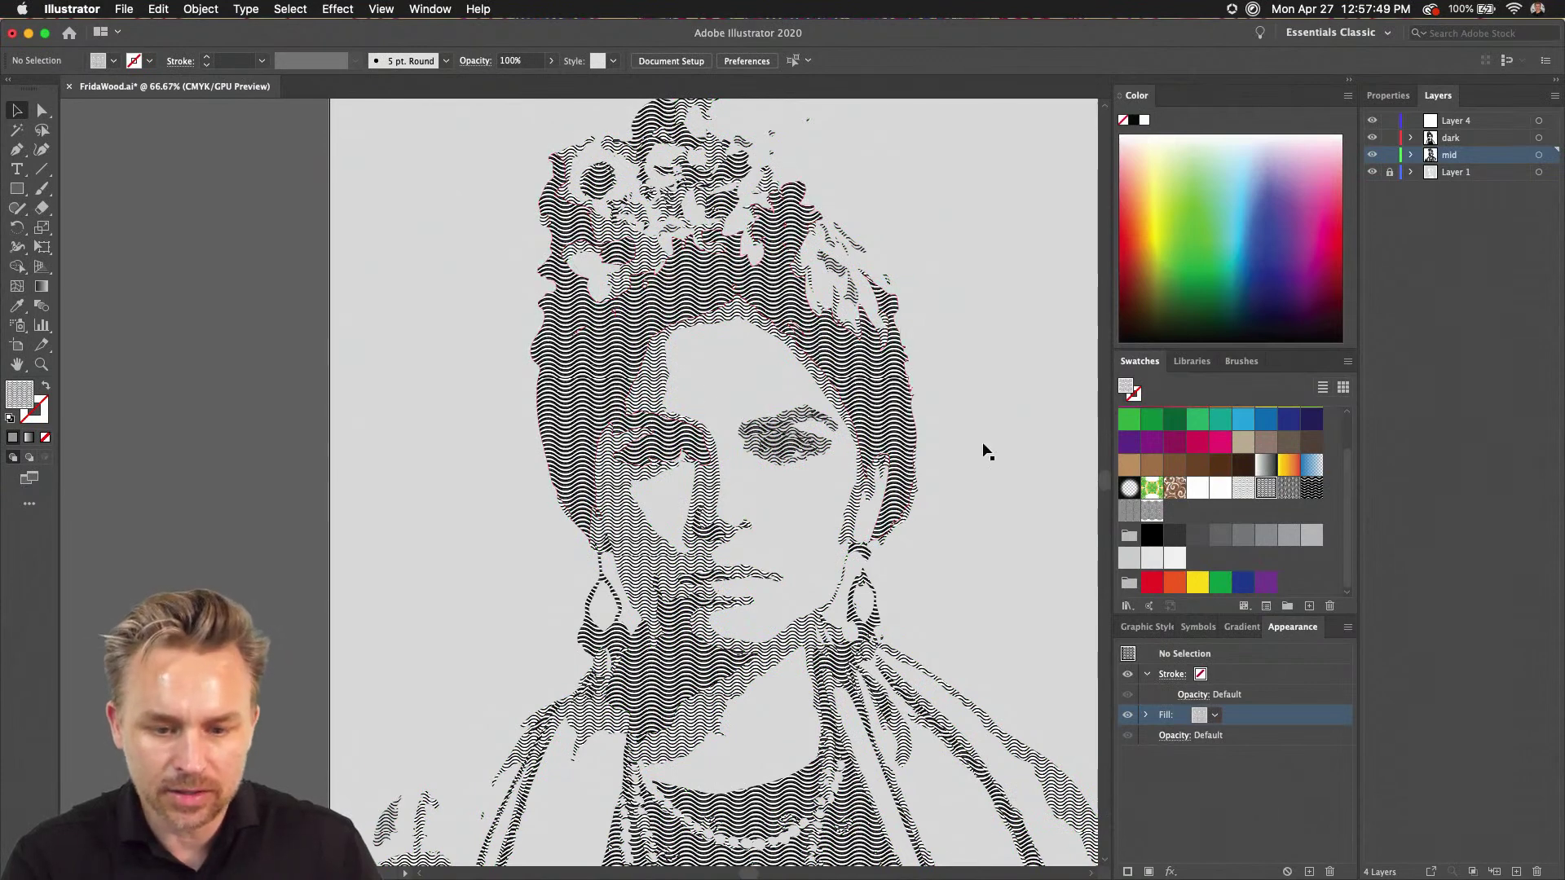
- Lock the dark and mid layers, fill the large light-gray shape on Layer 1 with the first, thinnest wavy pattern, and inspect the lines
click(1491, 174)
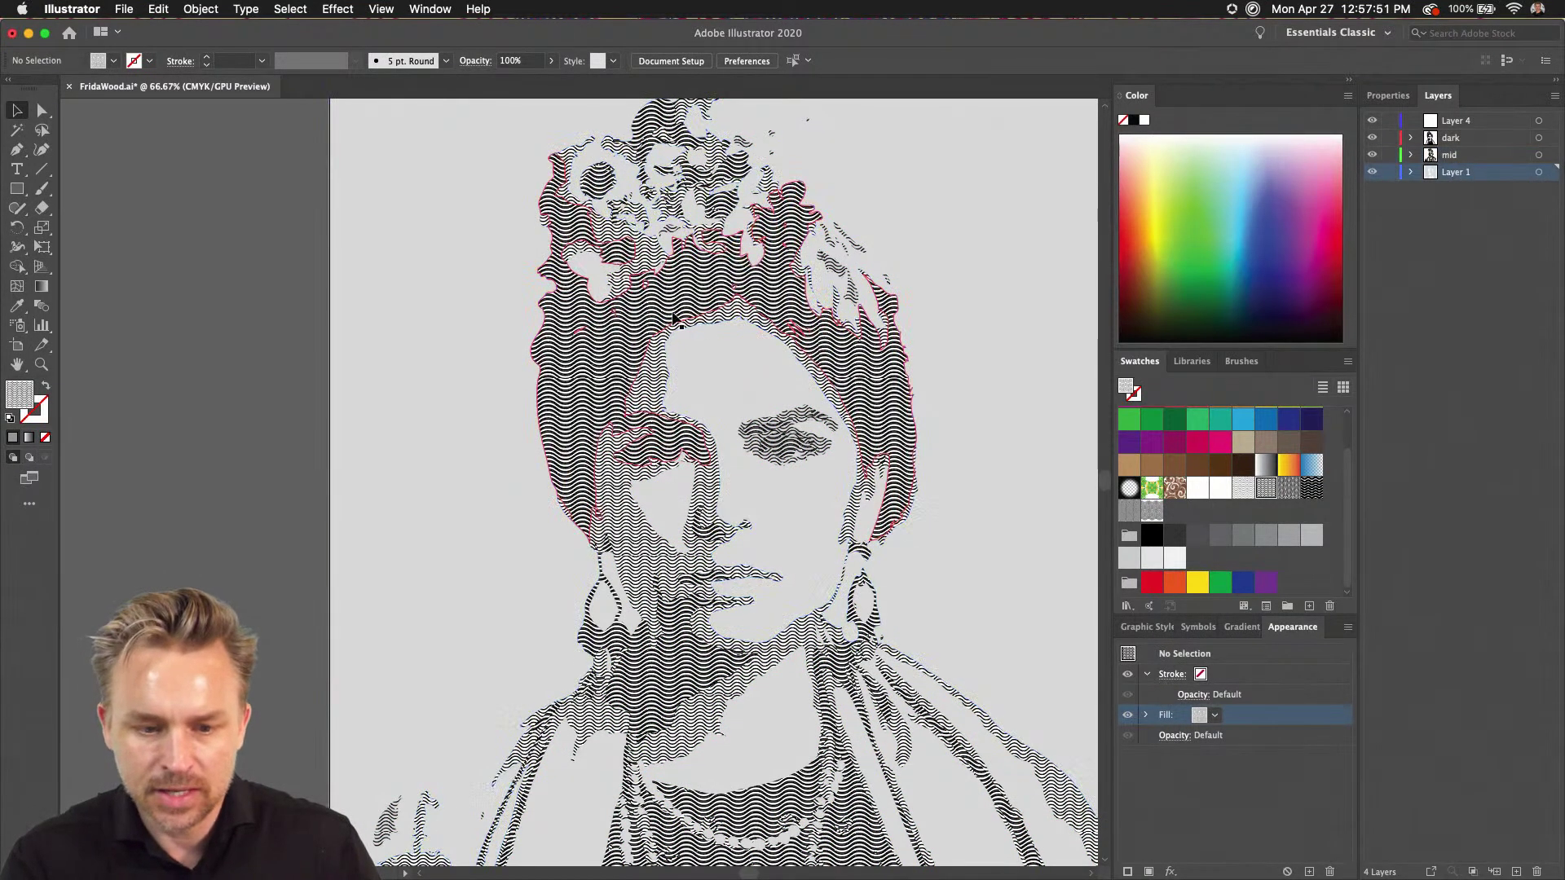
click(704, 363)
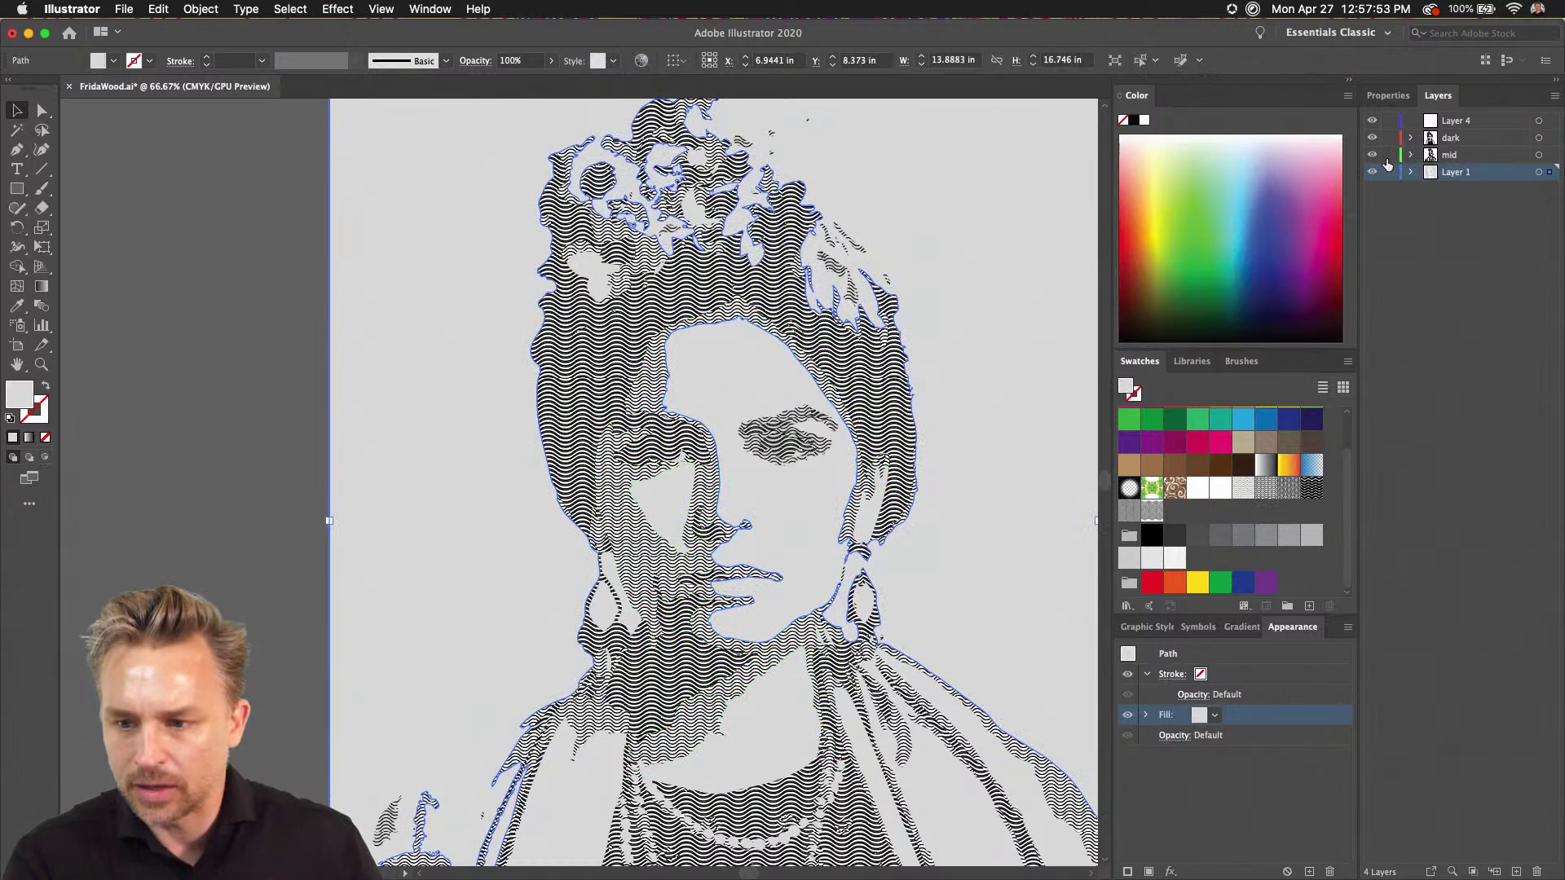
drag(1388, 156, 1390, 140)
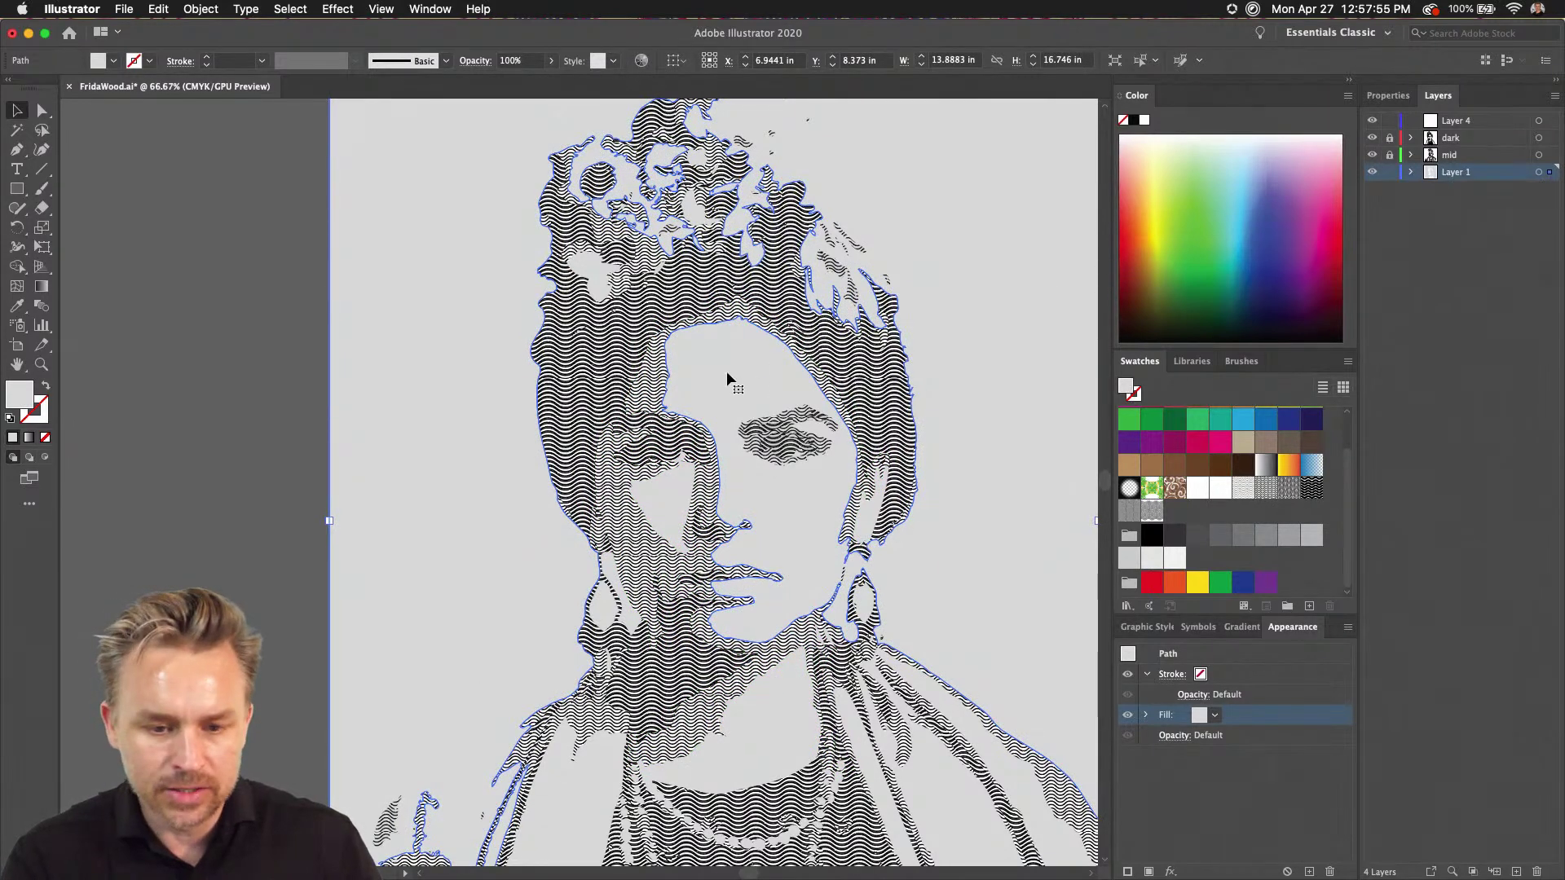
click(1244, 490)
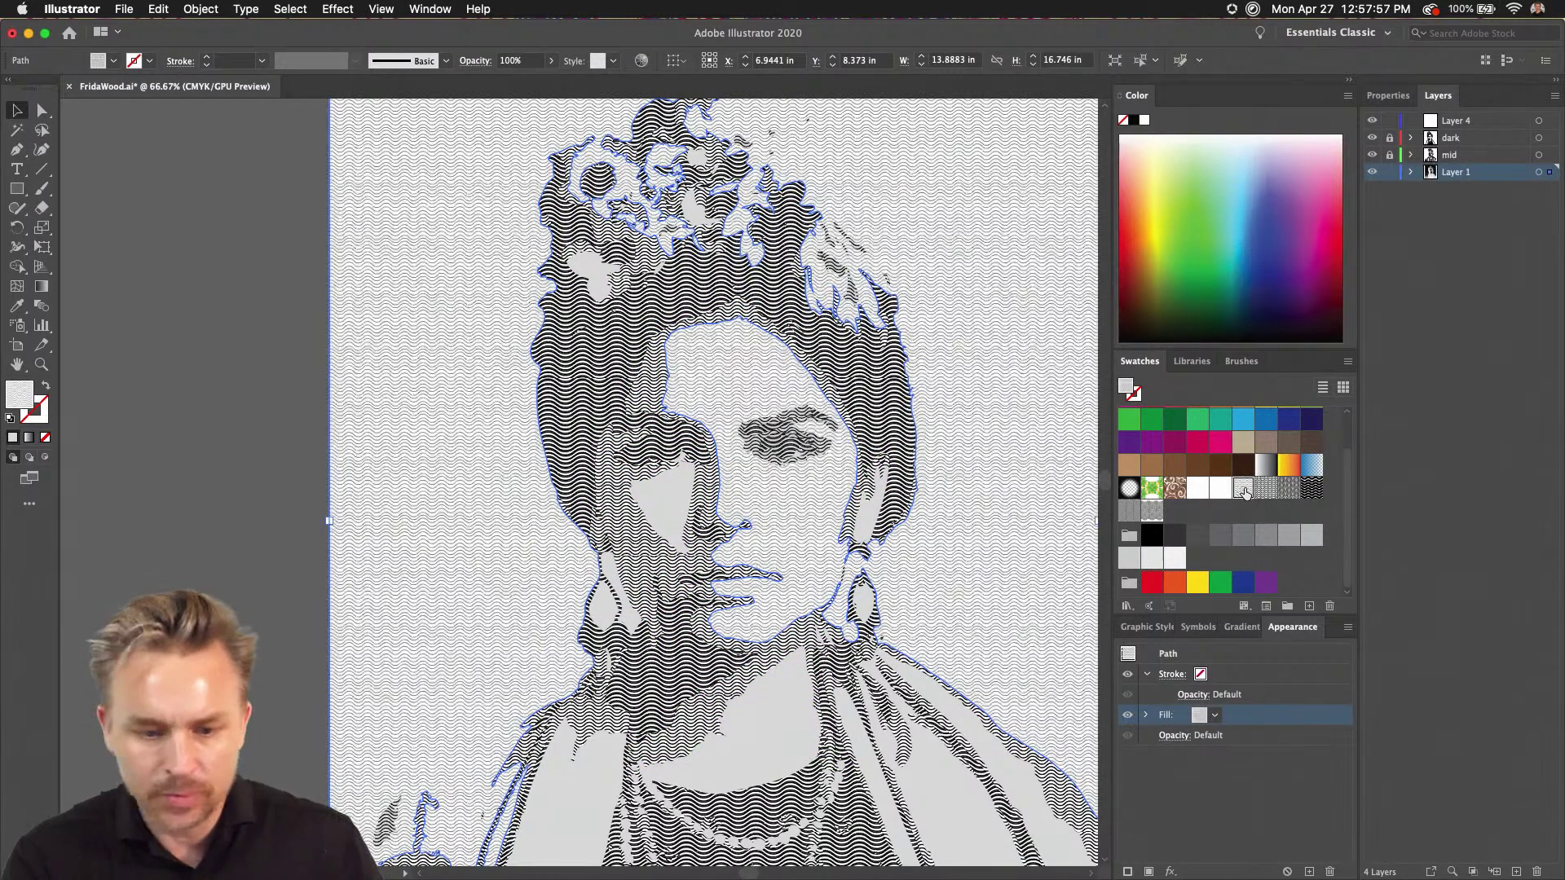
click(249, 358)
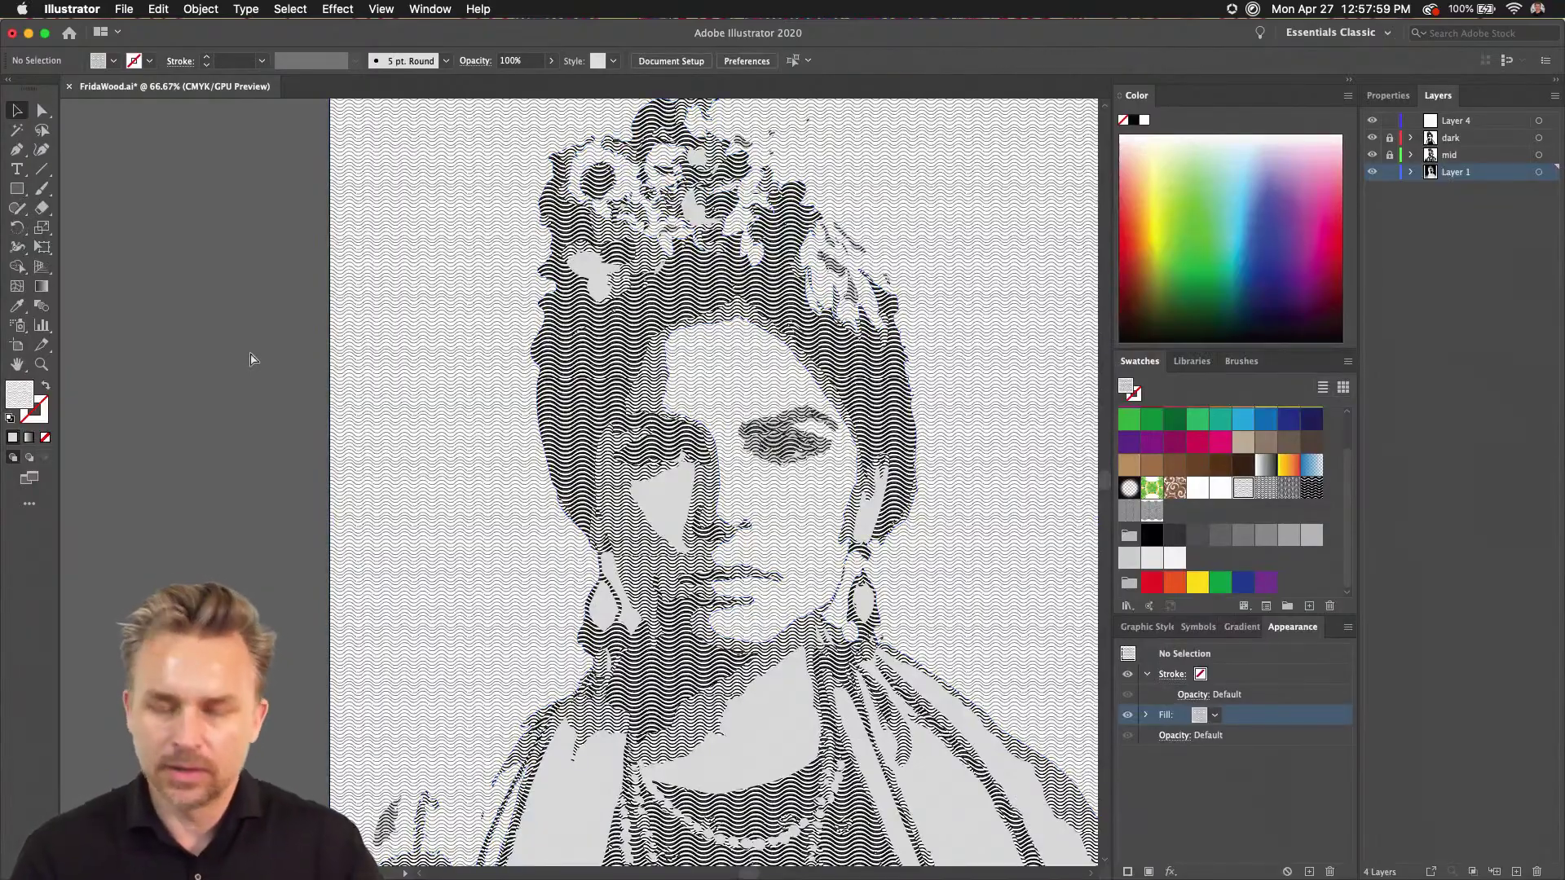
key(super+equal)
key(super+equal)
key(super+equal)
drag(252, 362, 167, 524)
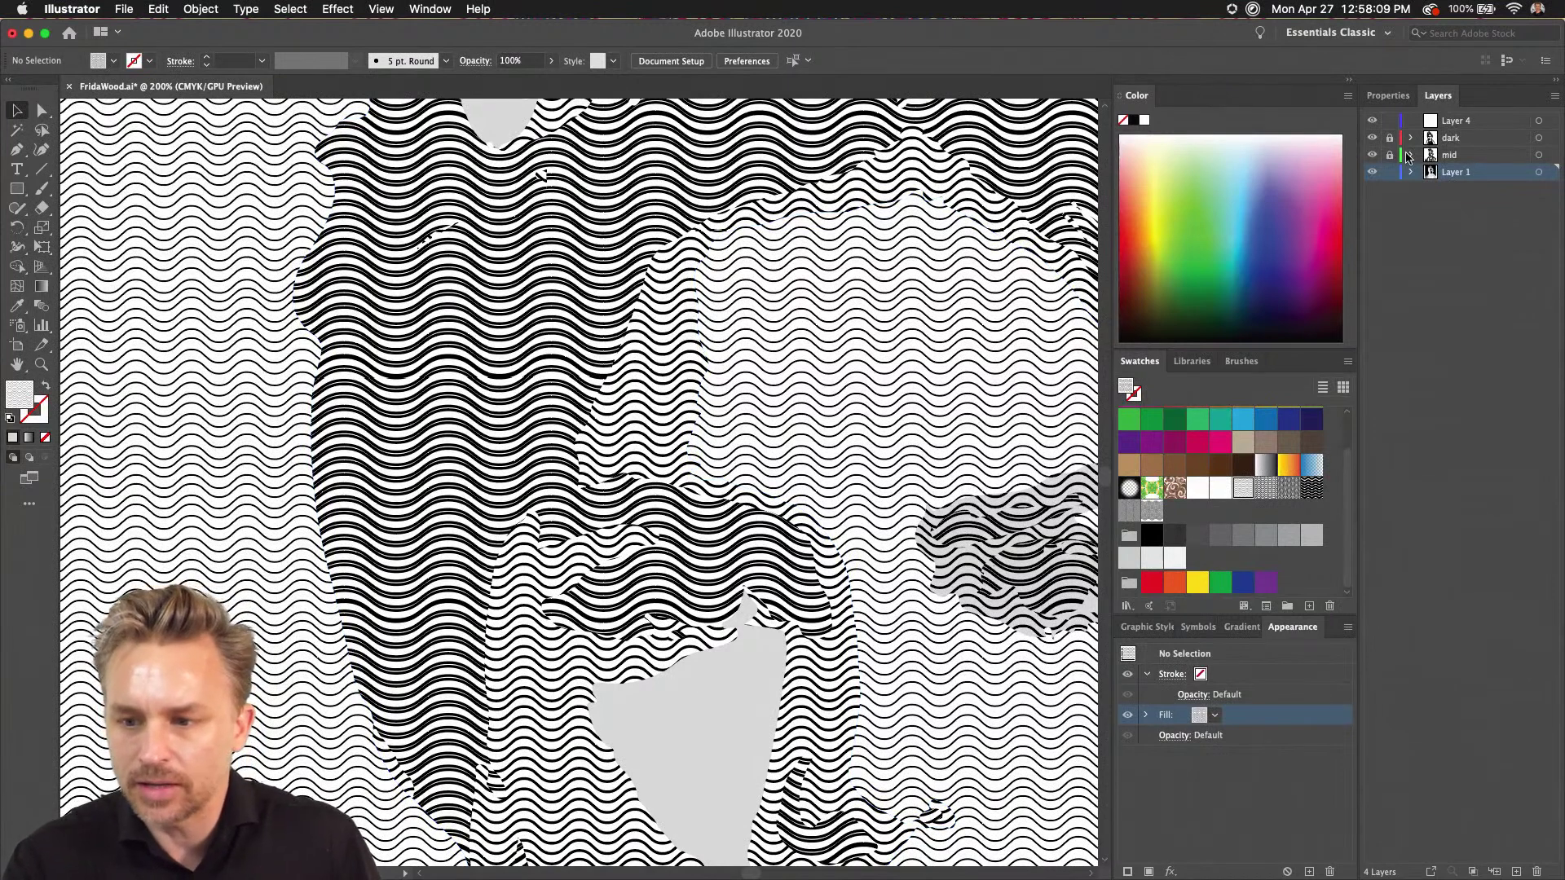
- Duplicate the dark layer, unlock the copy, and hide the original dark layer, the mid layer and Layer 1
click(1429, 144)
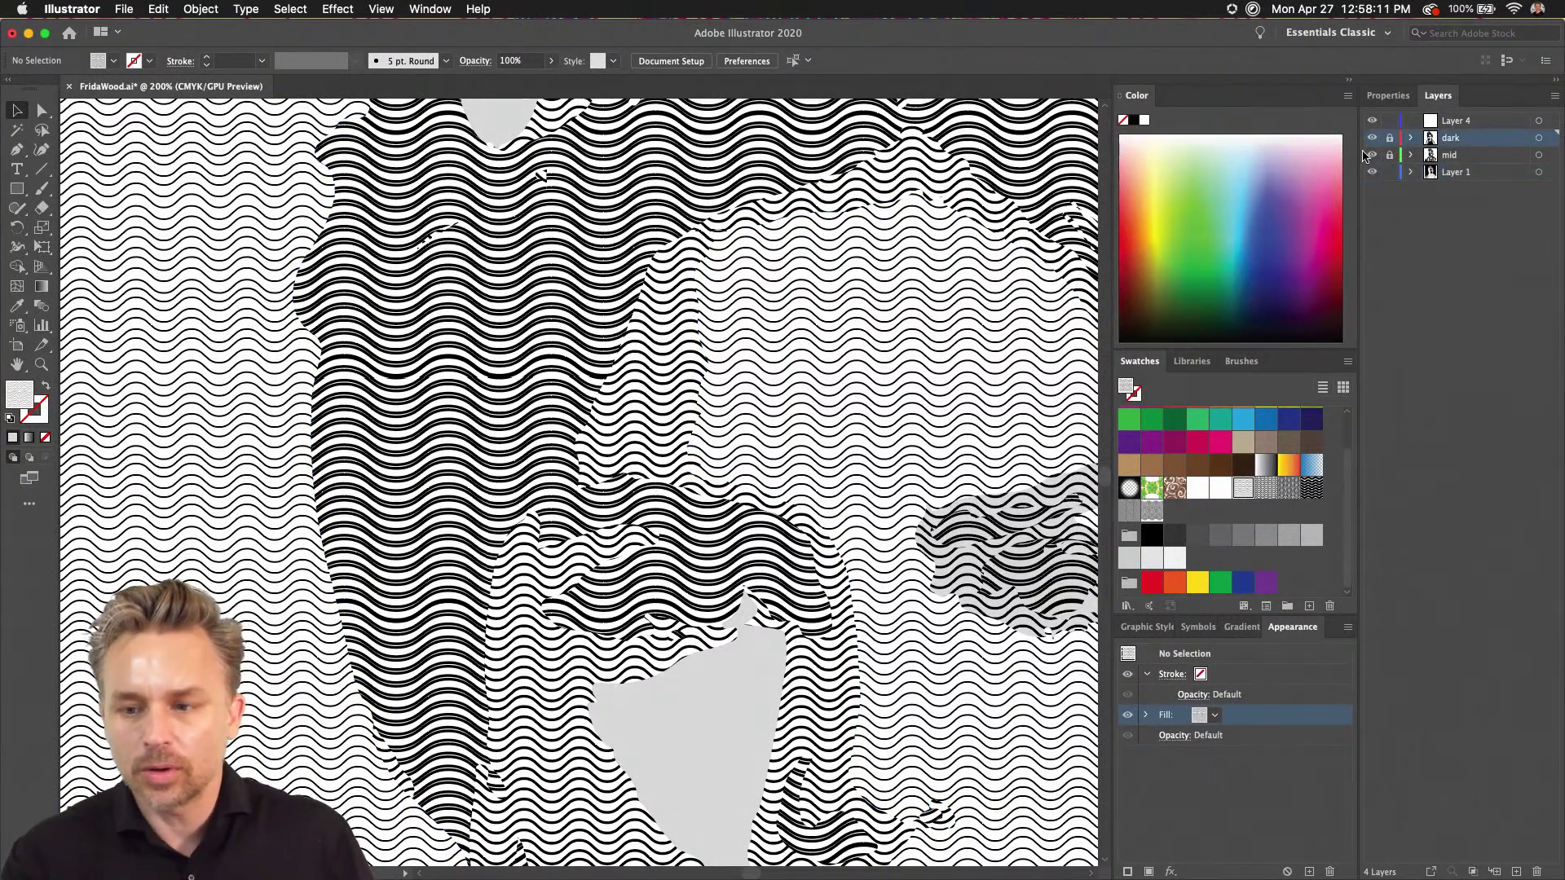
drag(1458, 144, 1515, 872)
click(1372, 156)
click(1416, 138)
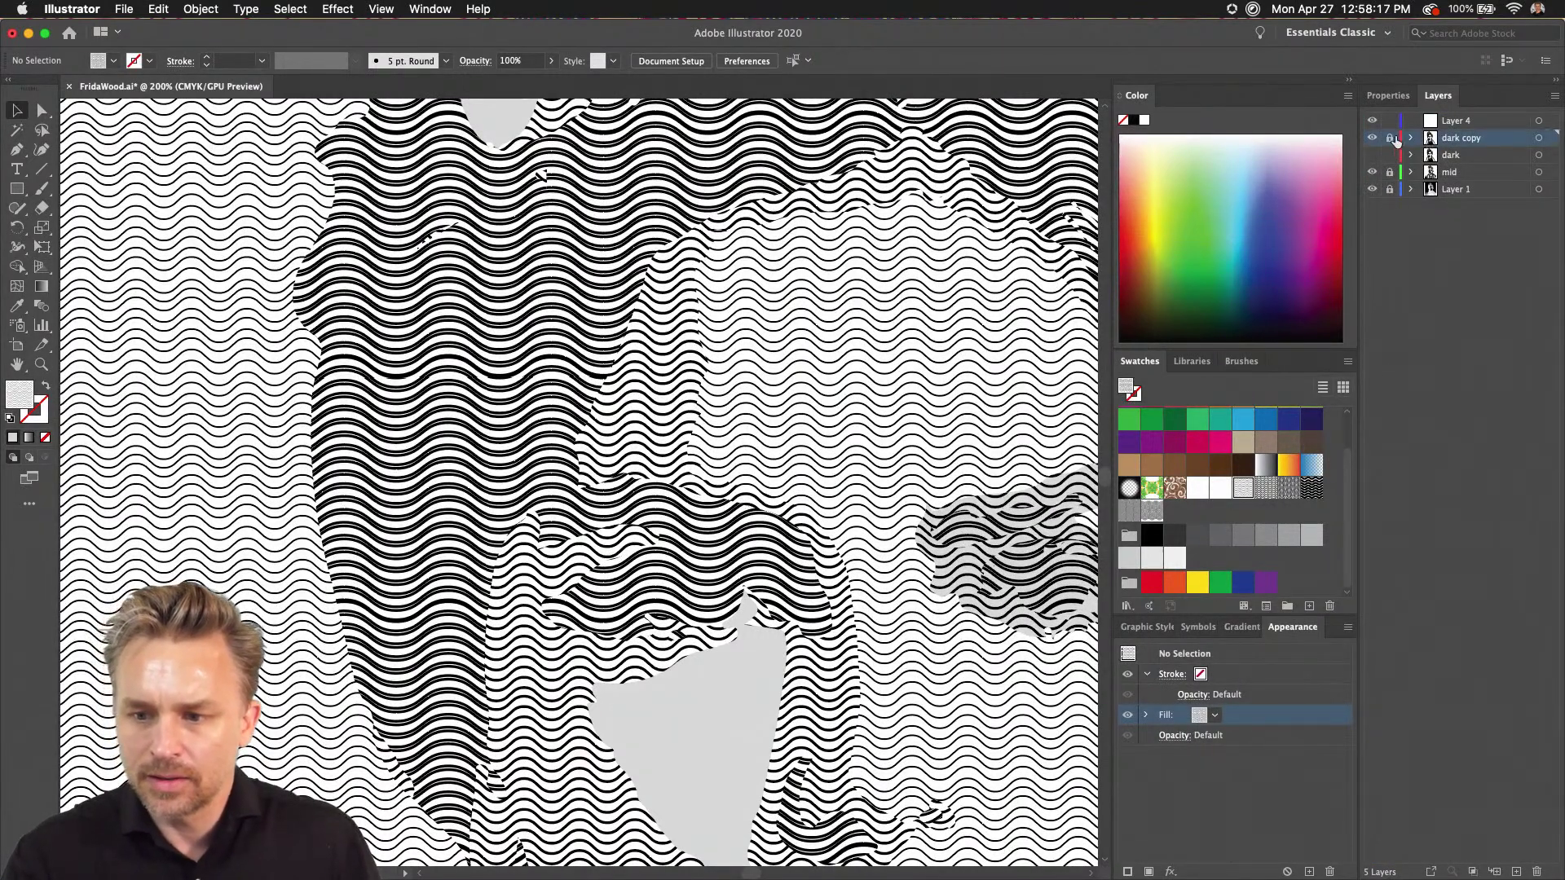
click(1388, 139)
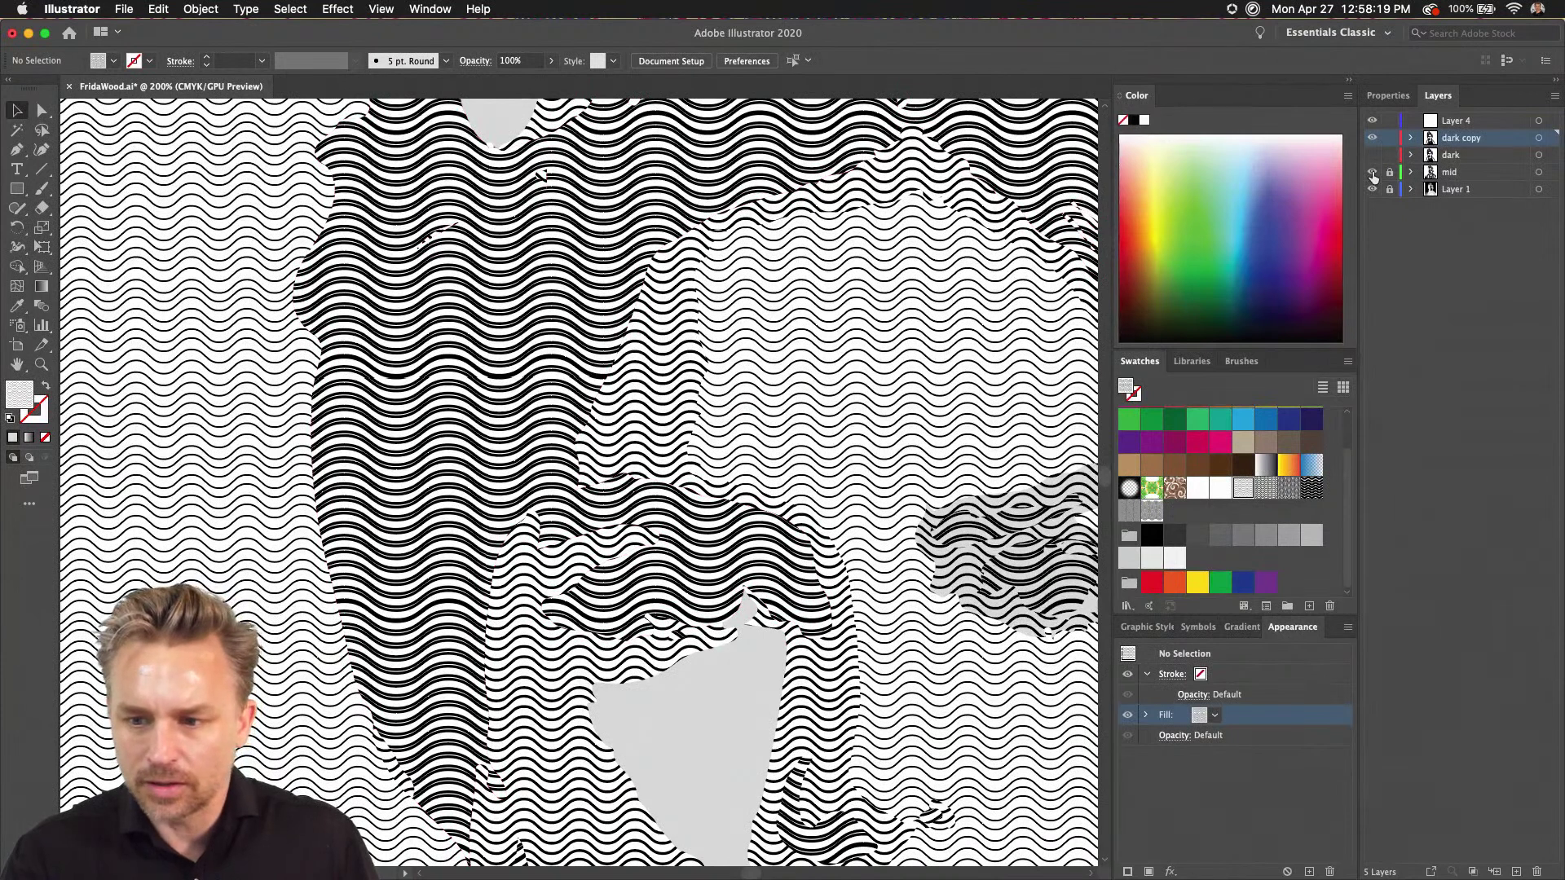
drag(1373, 174, 1372, 189)
- Select the hair's compound path on the dark copy layer and add a second fill to its appearance
click(507, 237)
drag(511, 234, 592, 261)
key(shift+F6)
drag(758, 347, 846, 297)
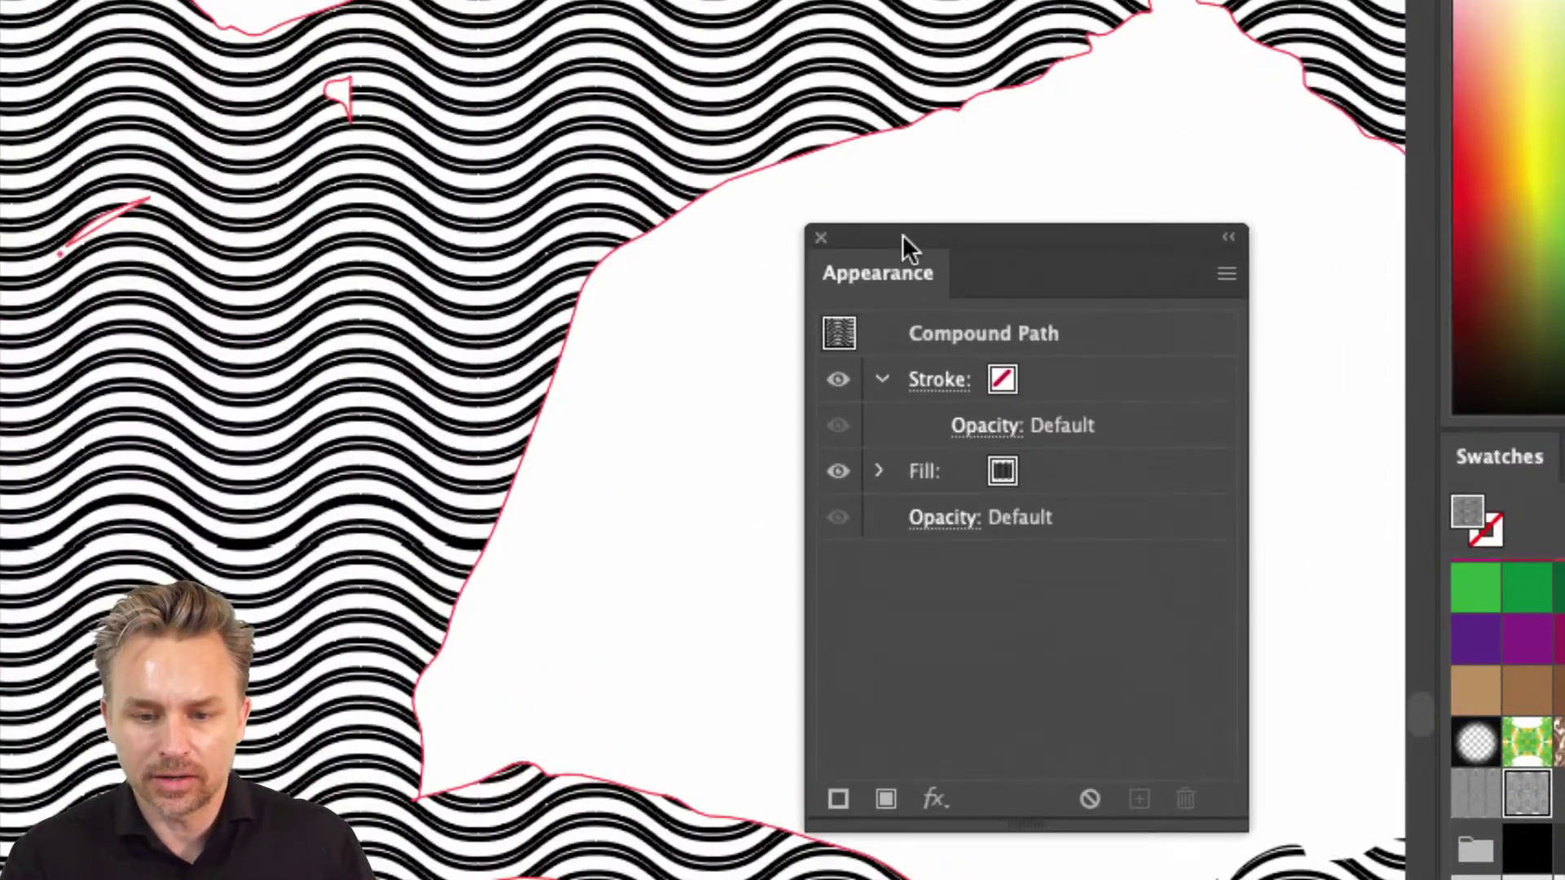
drag(874, 268, 867, 221)
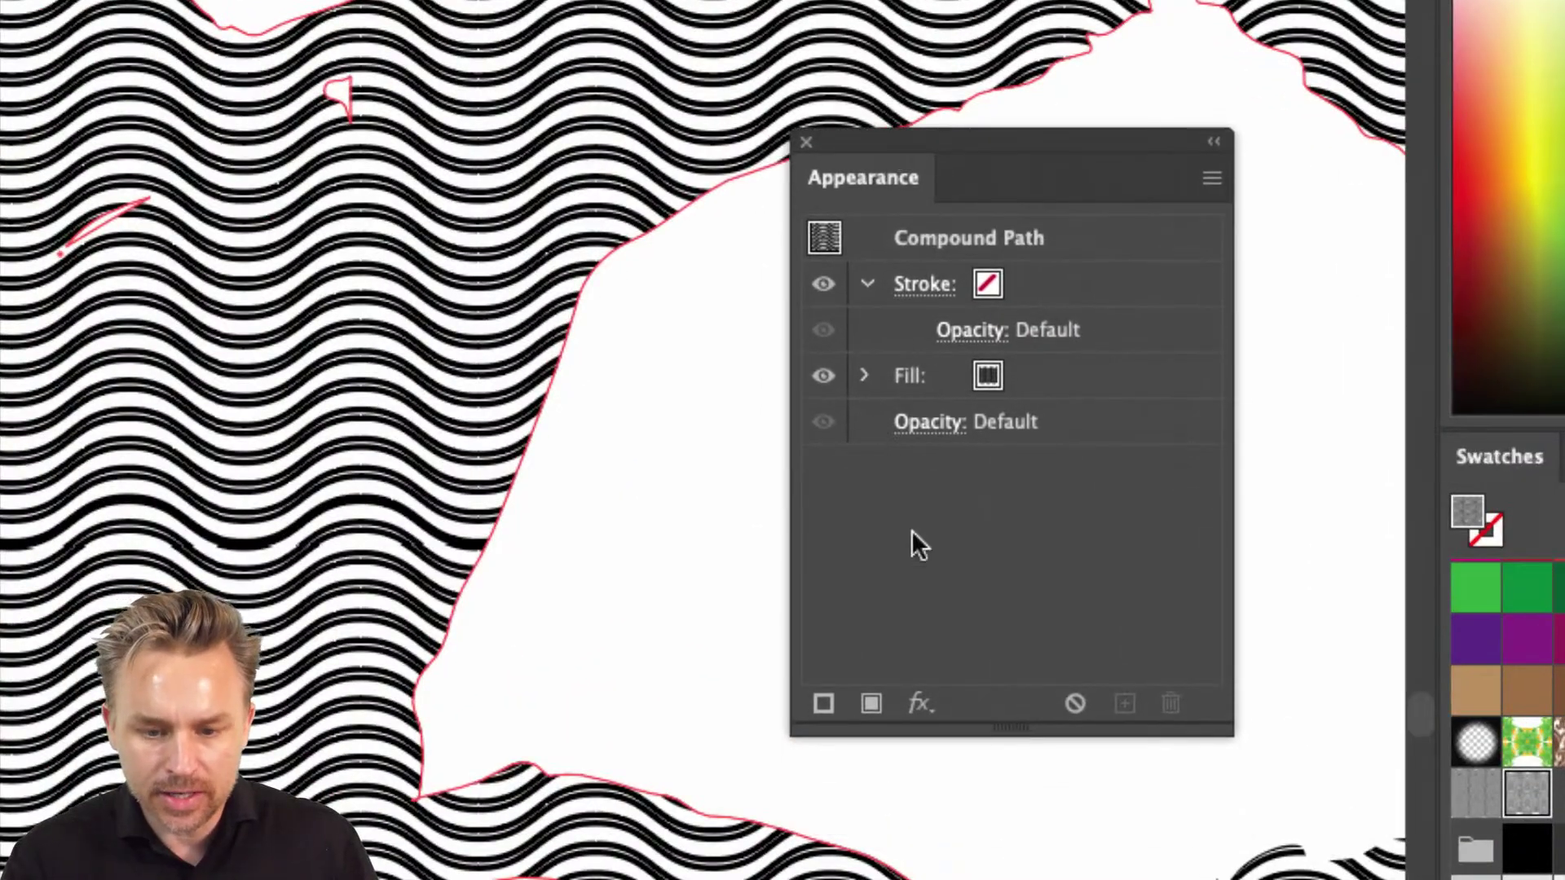
click(868, 702)
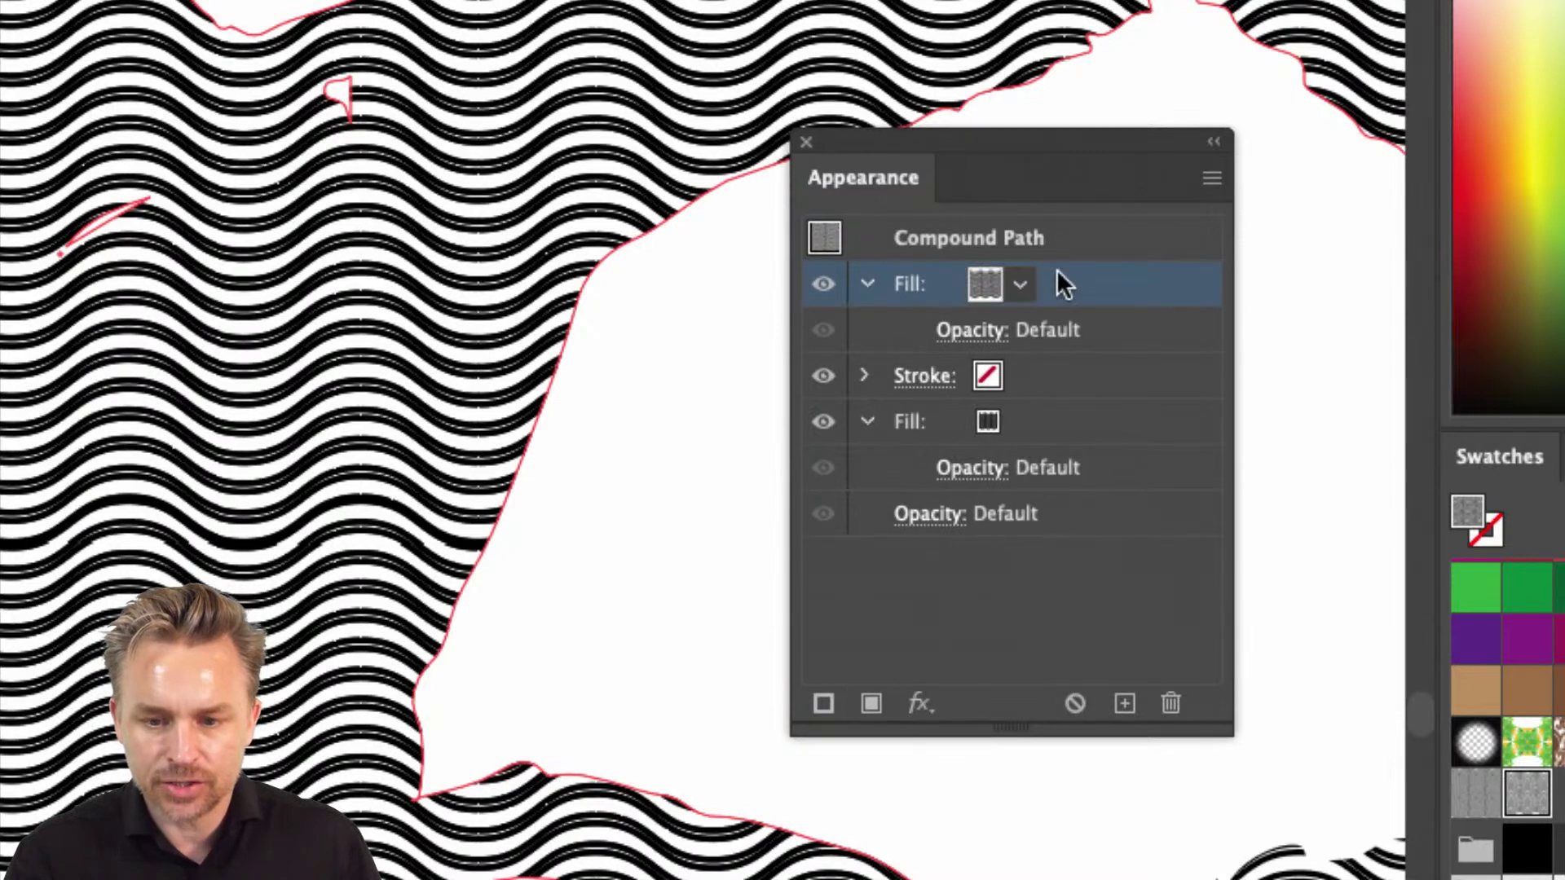
- Try the thinner wavy patterns and Zig Zag 3 on the added fill, and return it to its original pattern swatch
click(1020, 284)
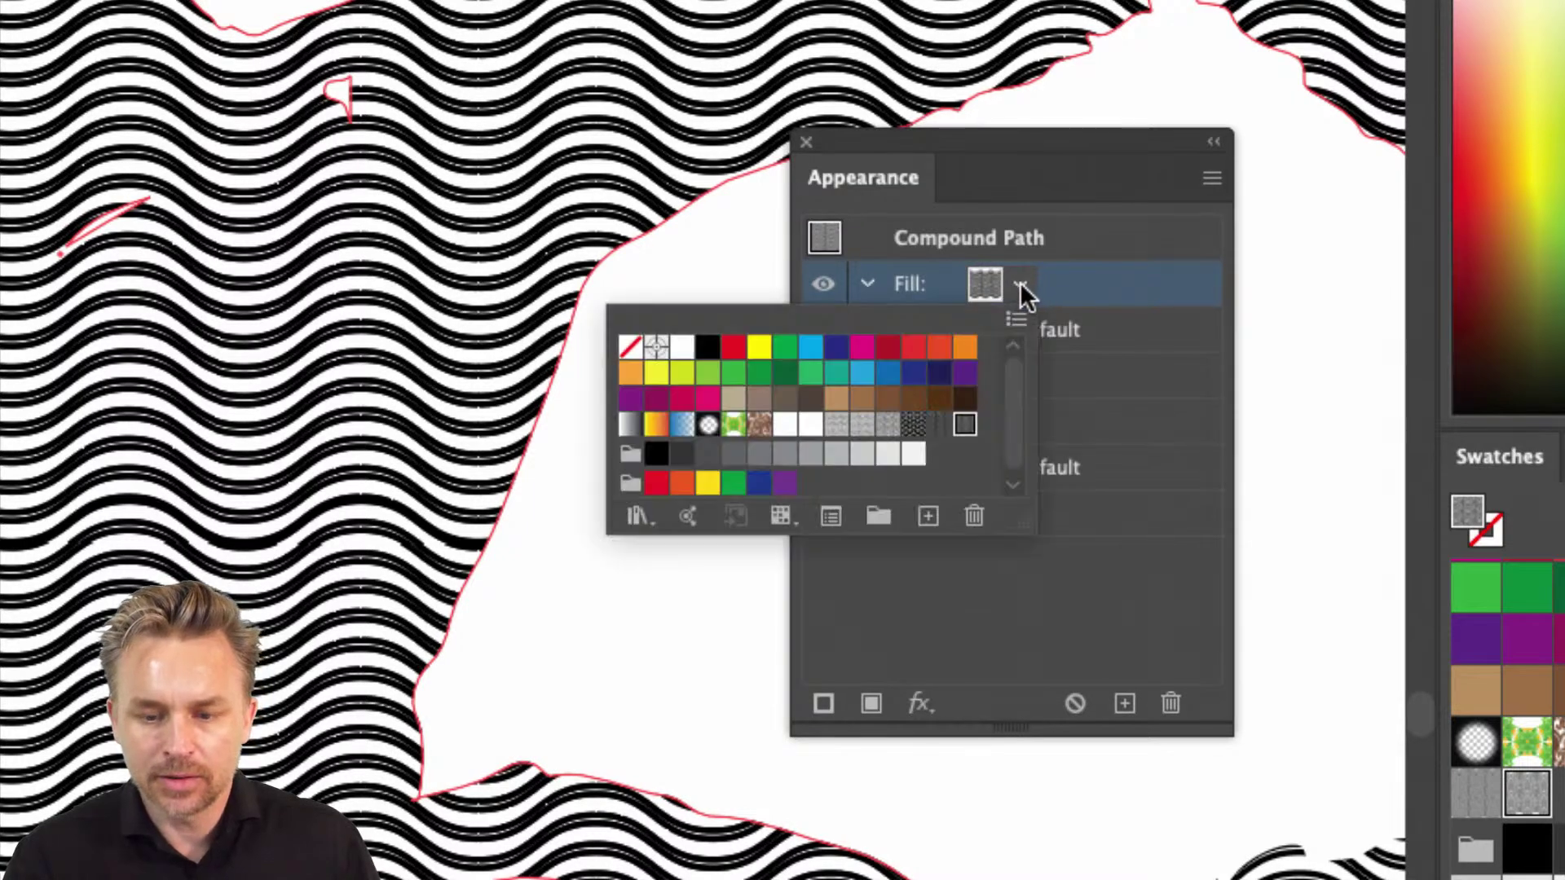
click(830, 437)
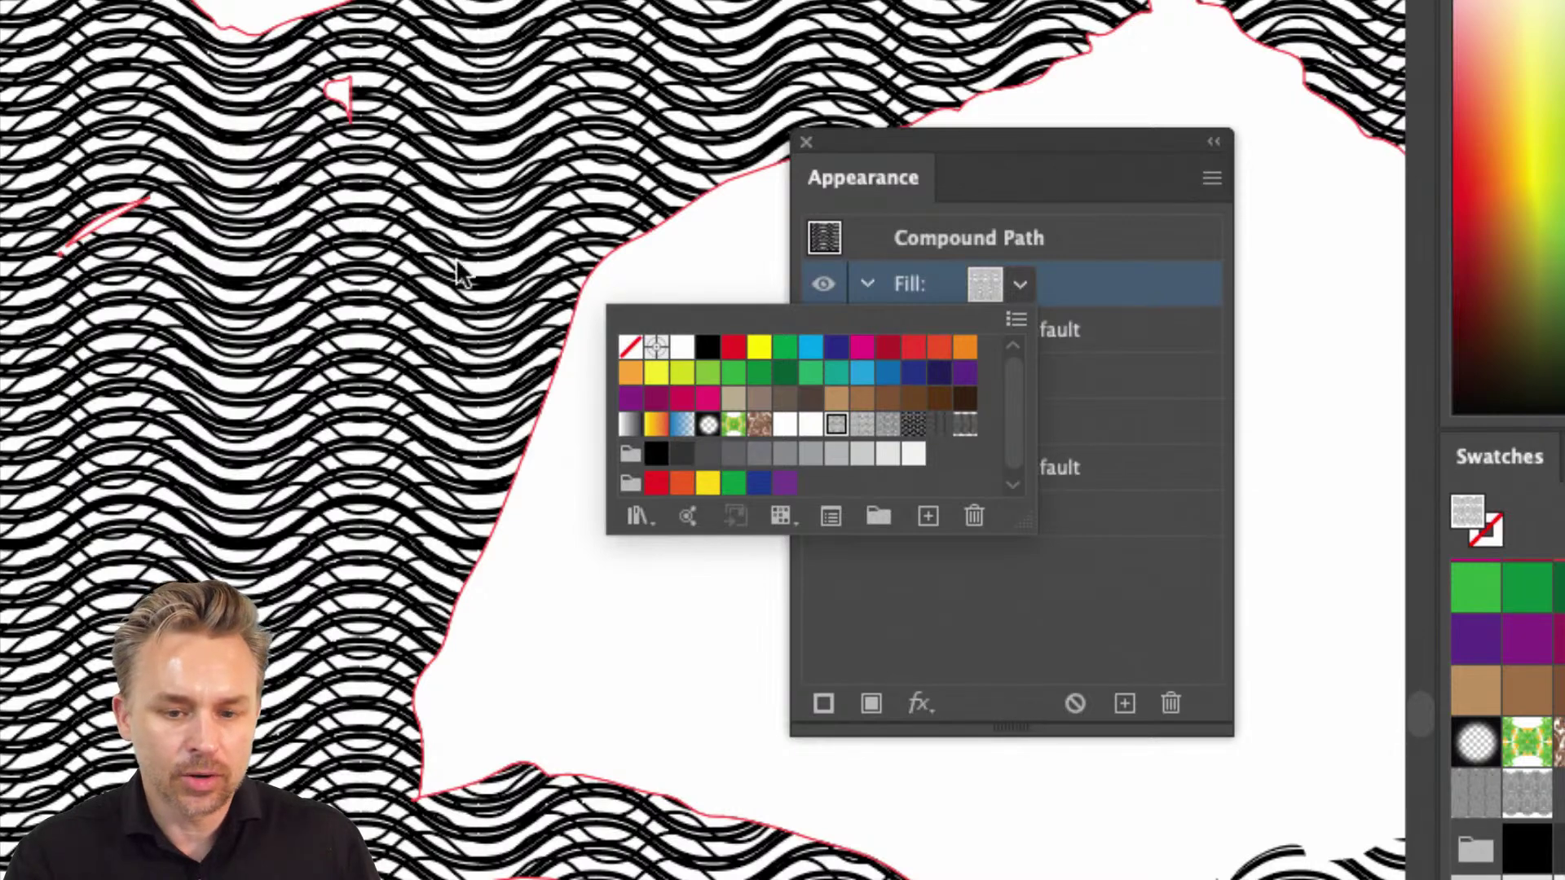
click(863, 426)
click(886, 425)
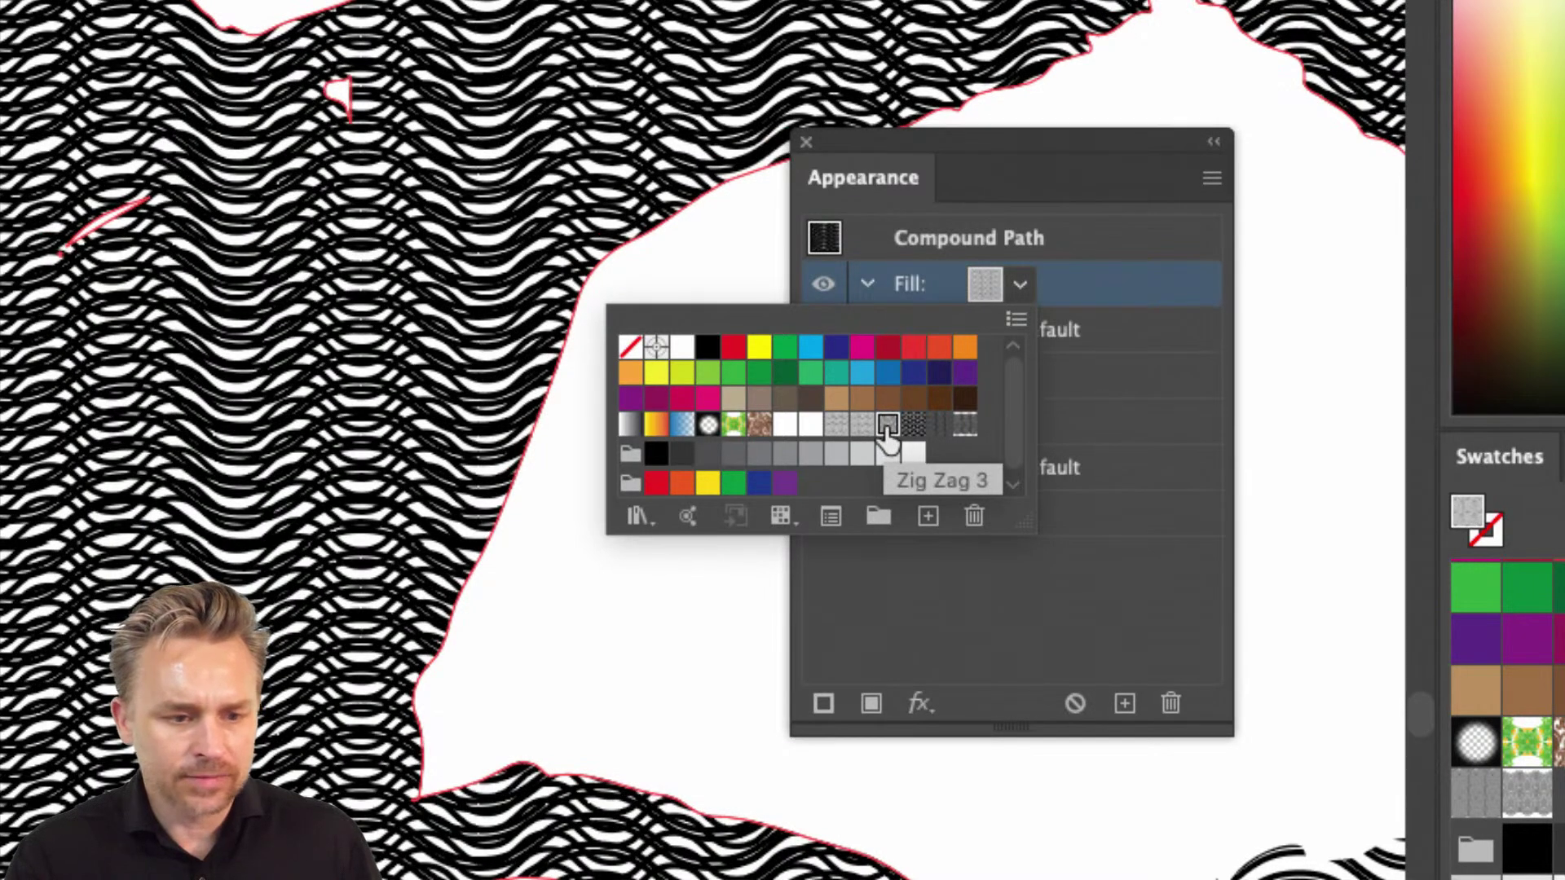
click(963, 426)
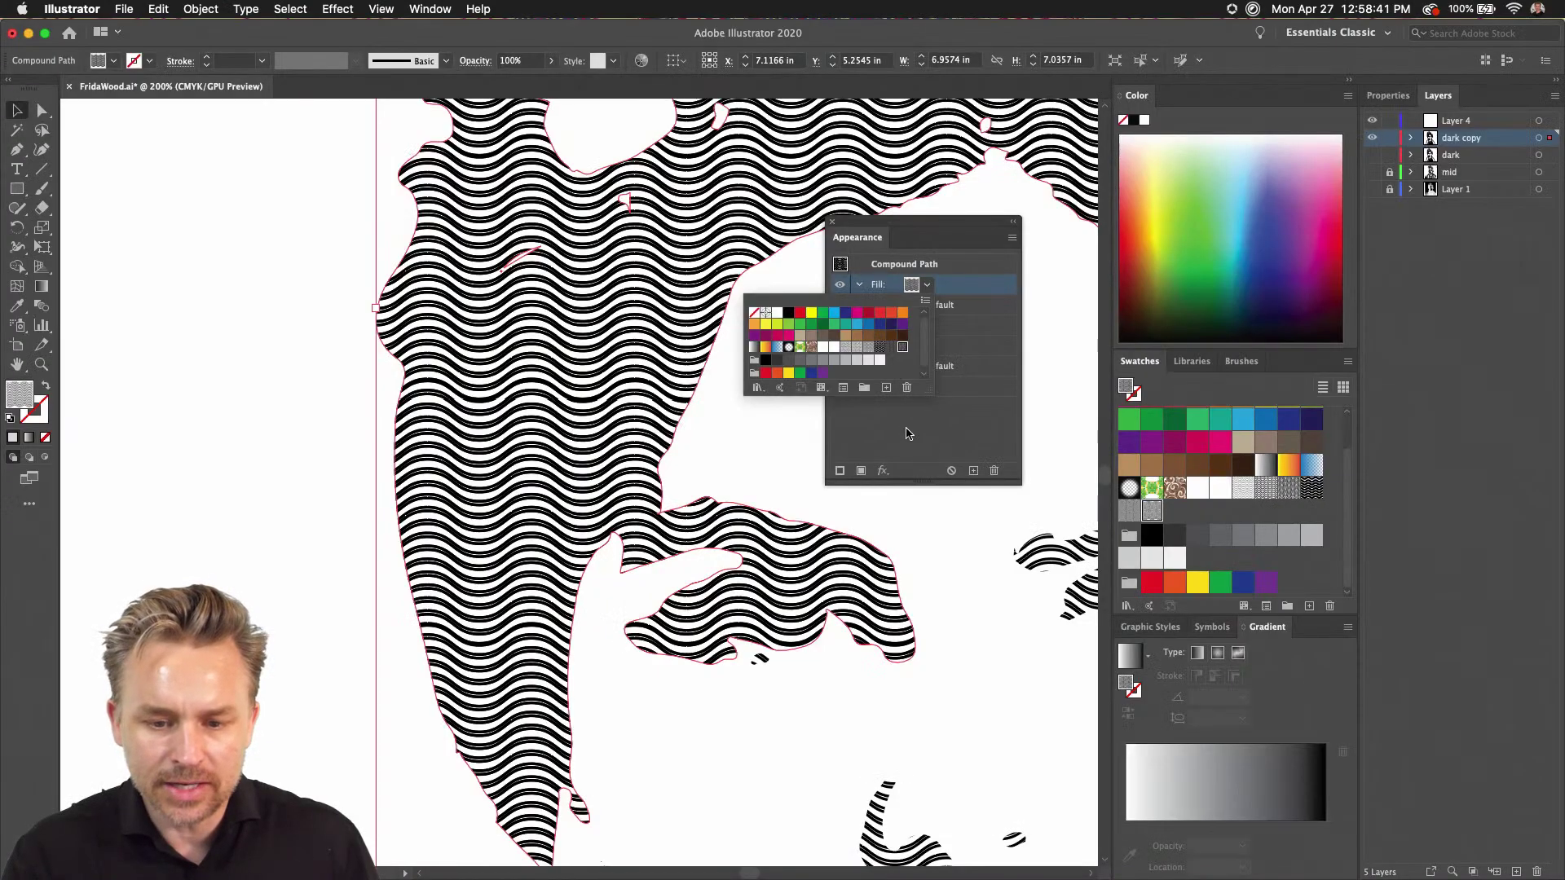
click(909, 433)
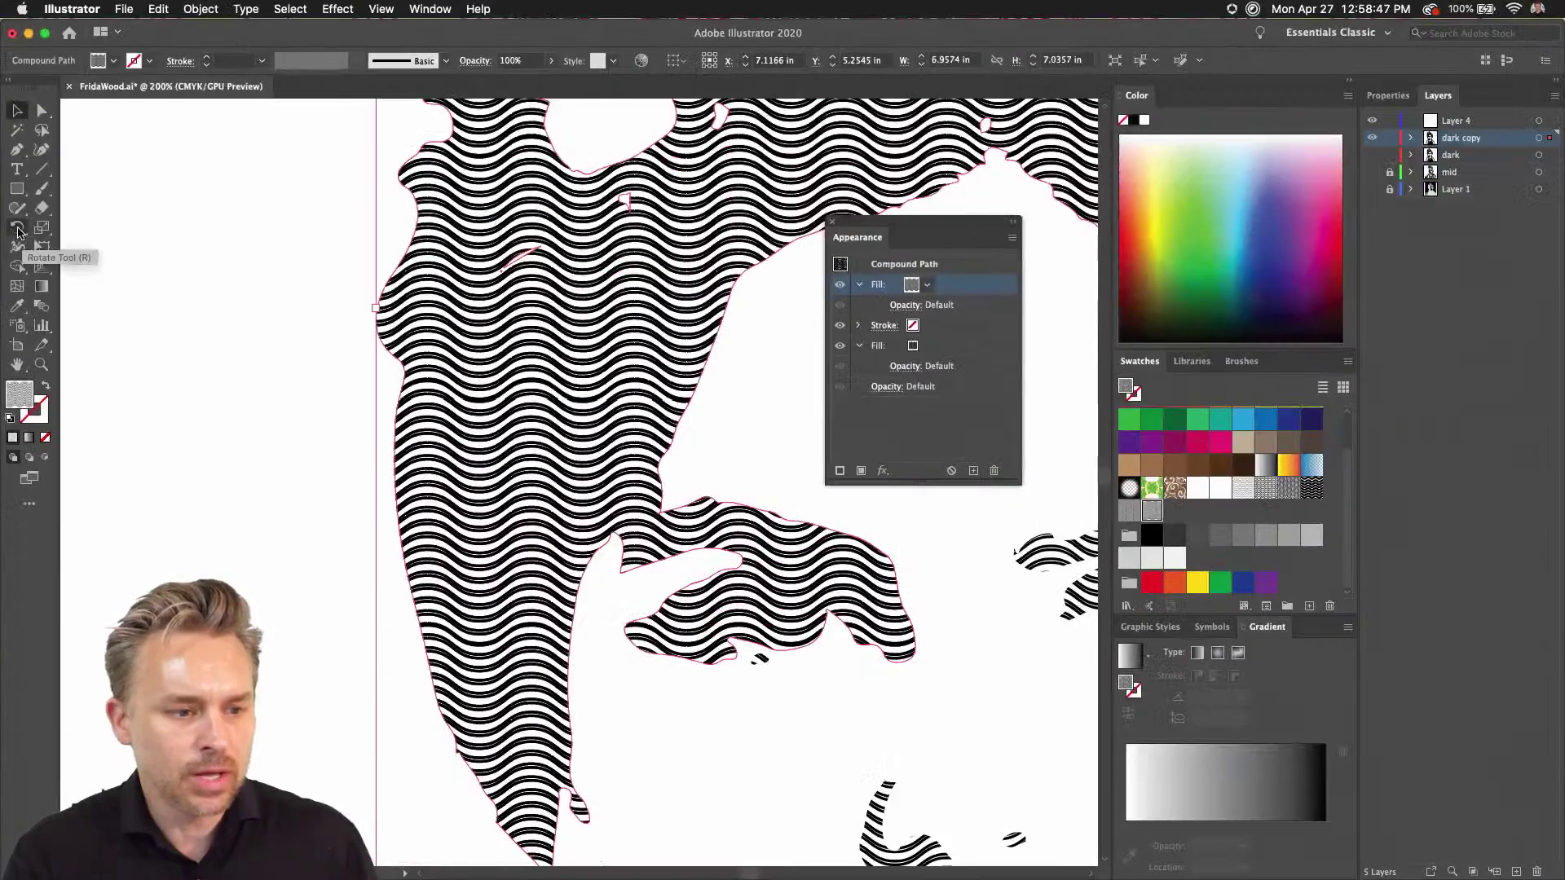
click(18, 233)
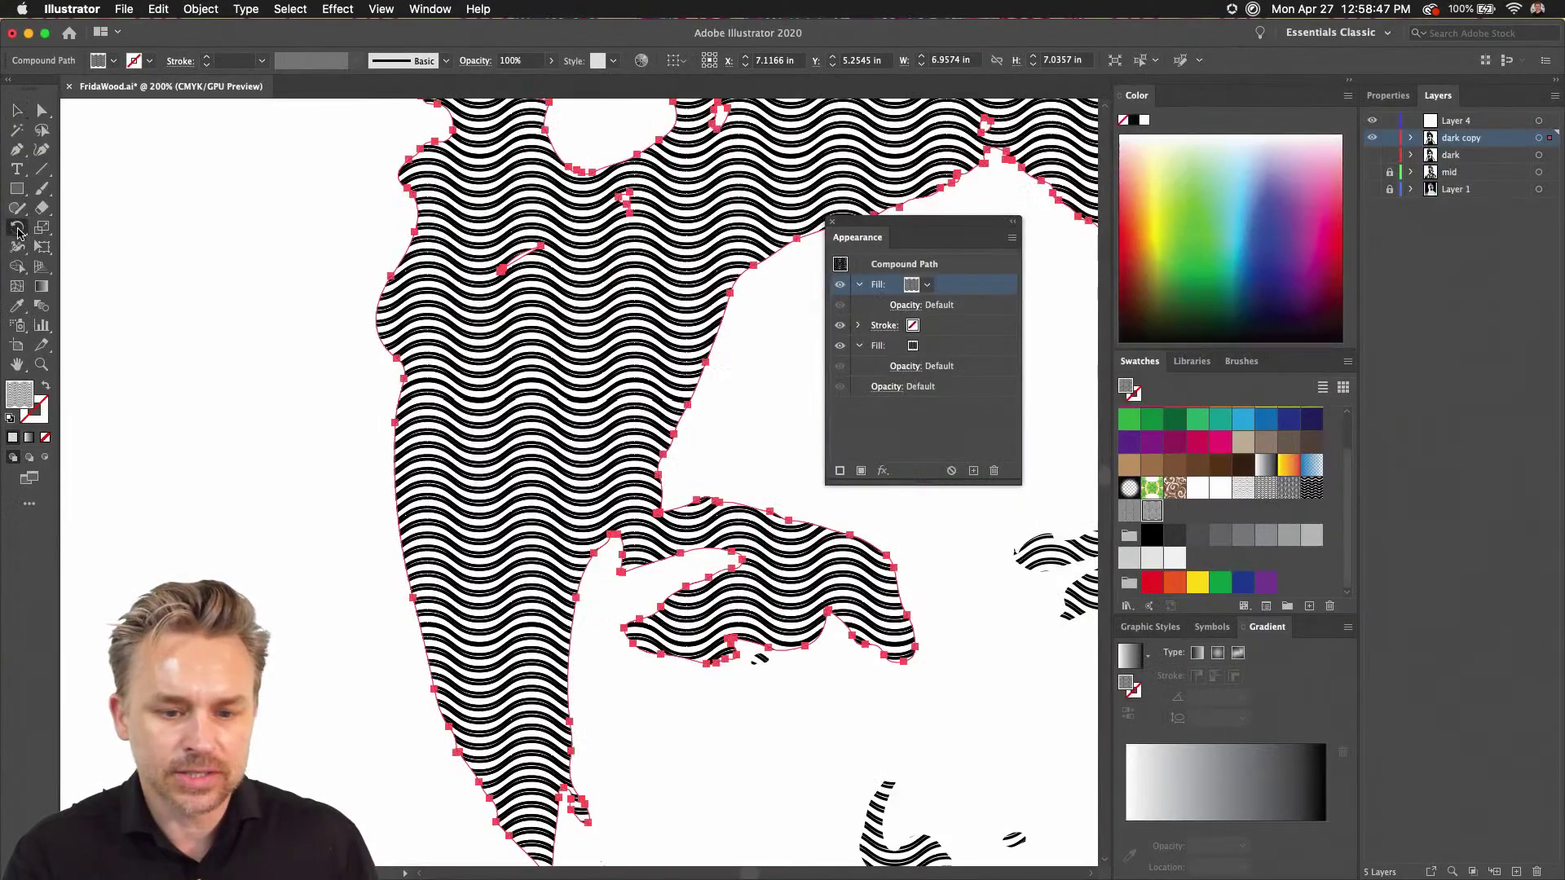
double_click(17, 232)
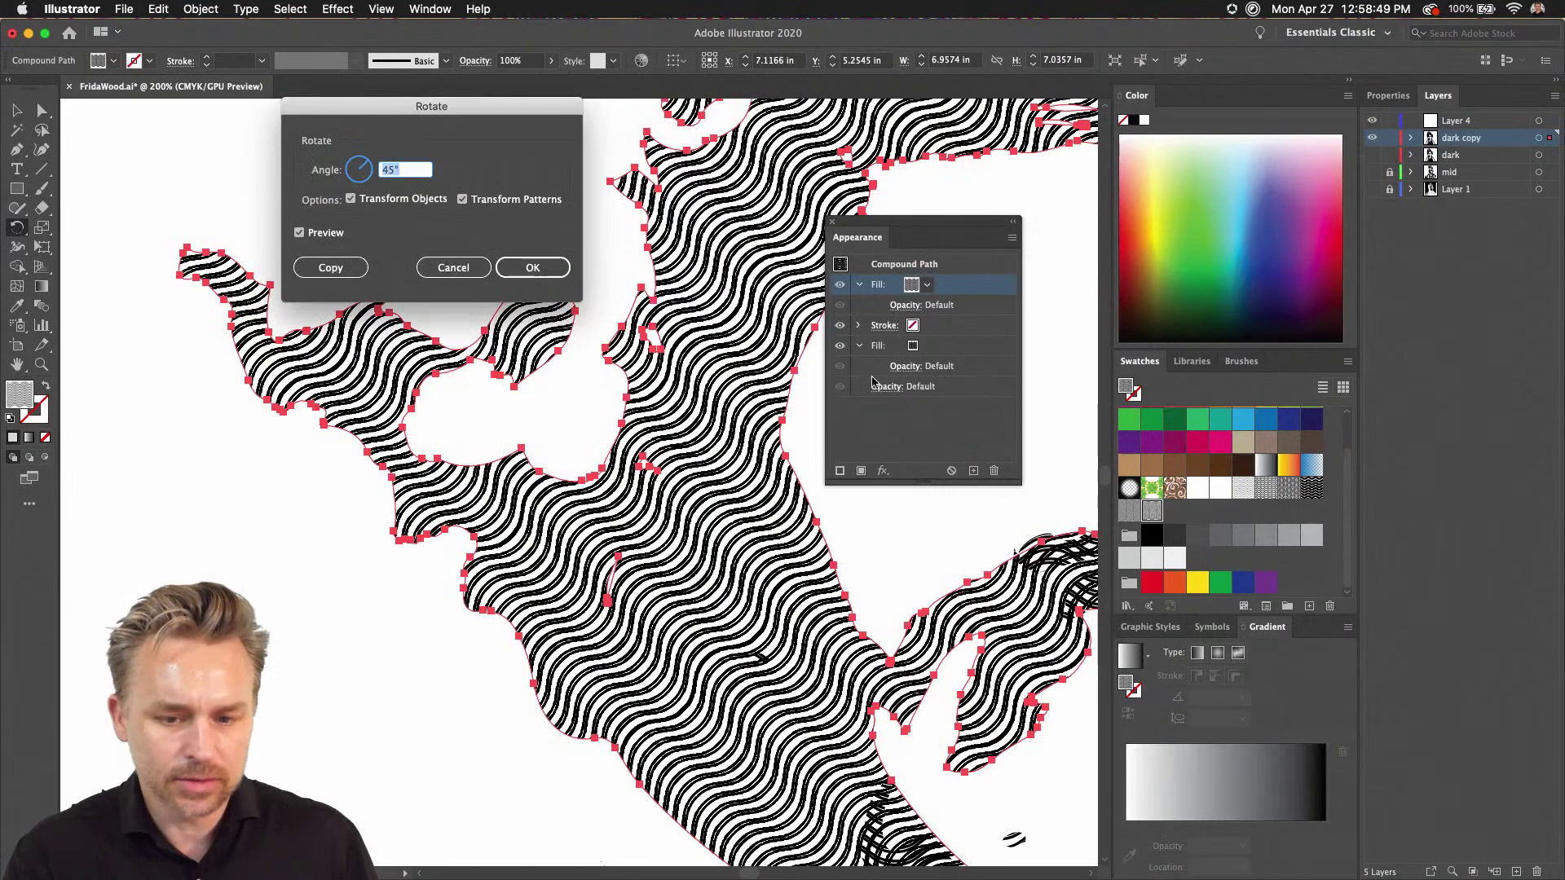
click(444, 266)
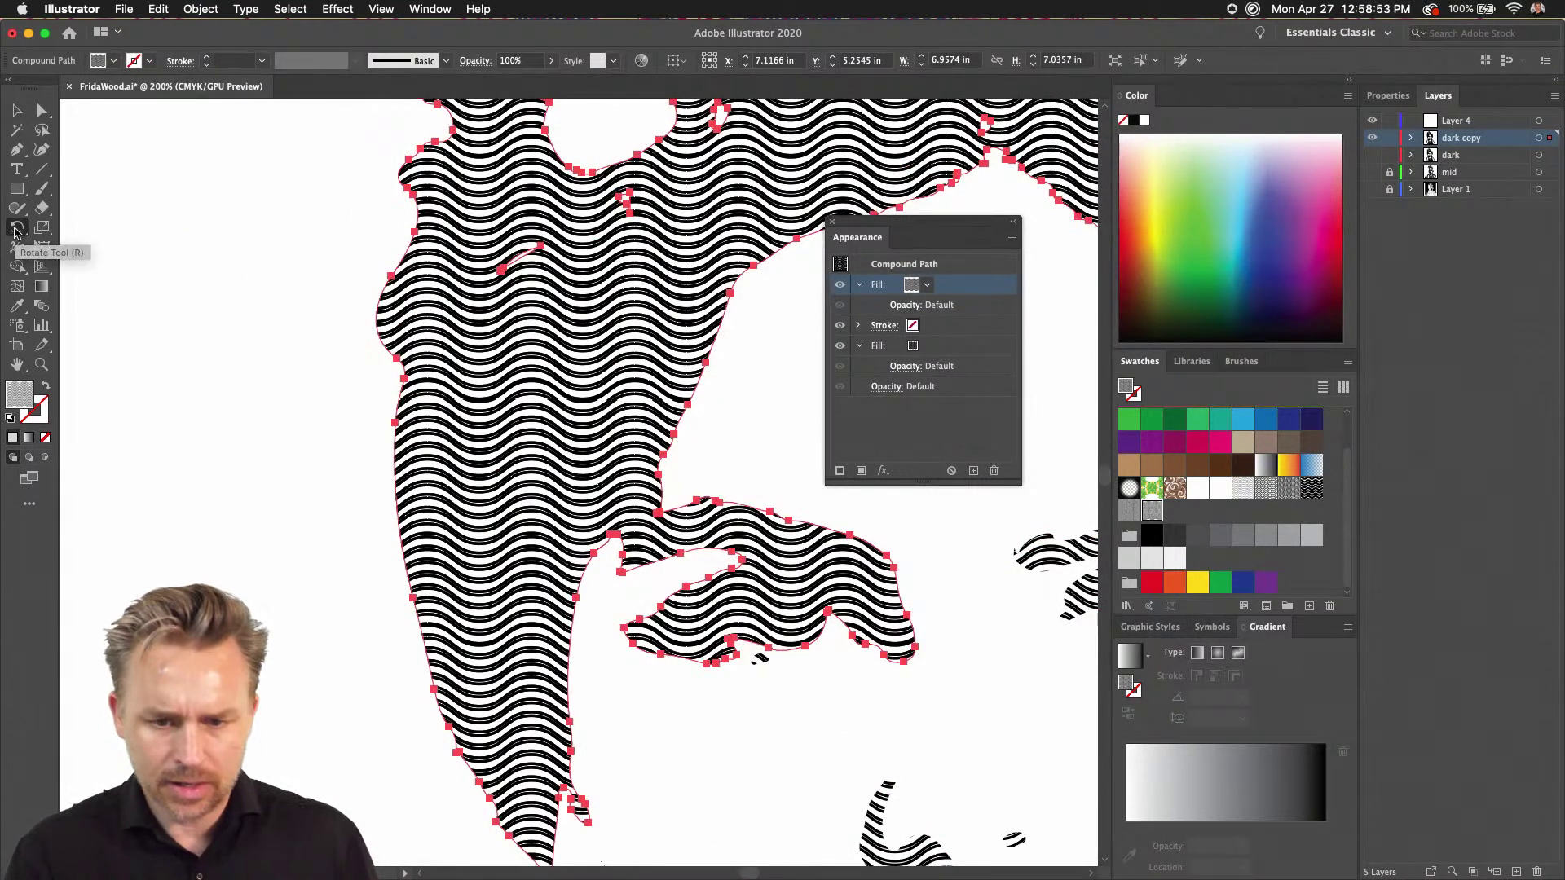
- Rotate only the added fill's pattern by 45°, without transforming the object, and set that fill's opacity to 41%
double_click(17, 231)
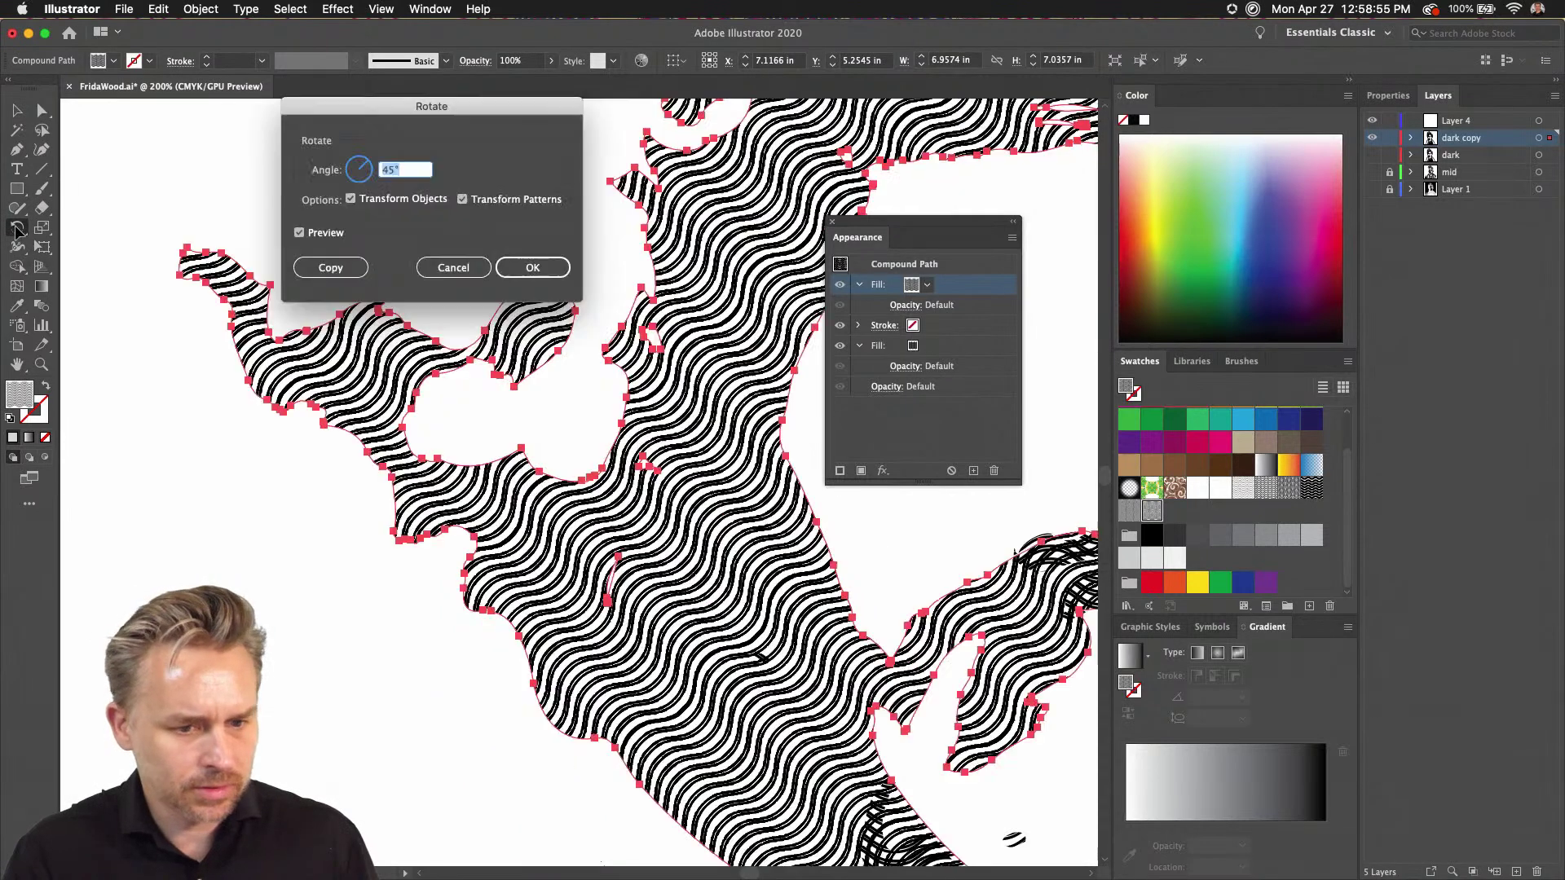
click(352, 198)
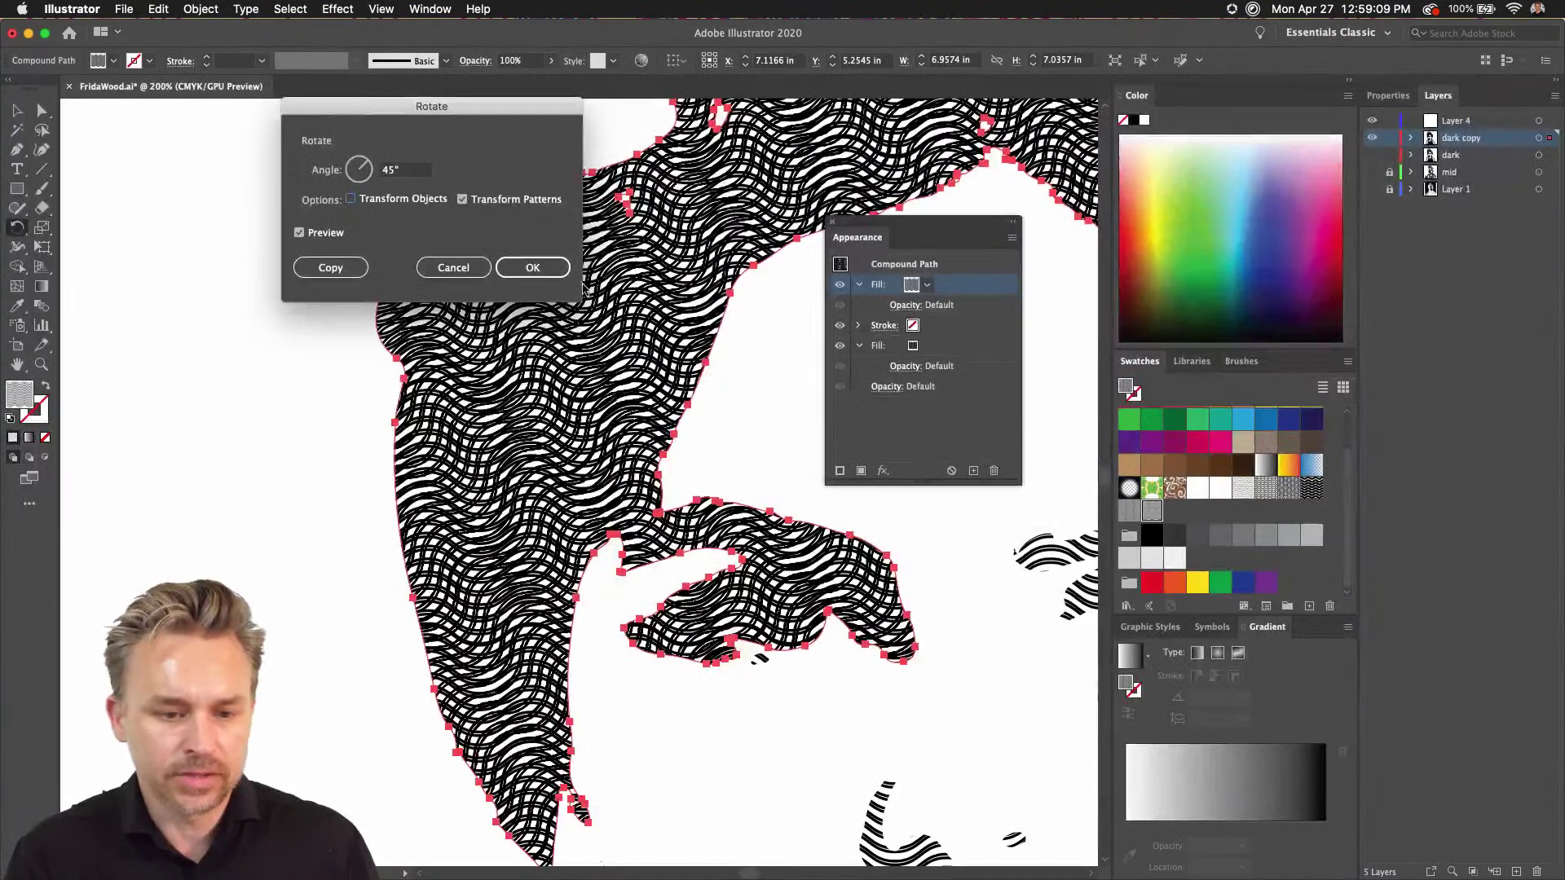
click(552, 274)
click(900, 306)
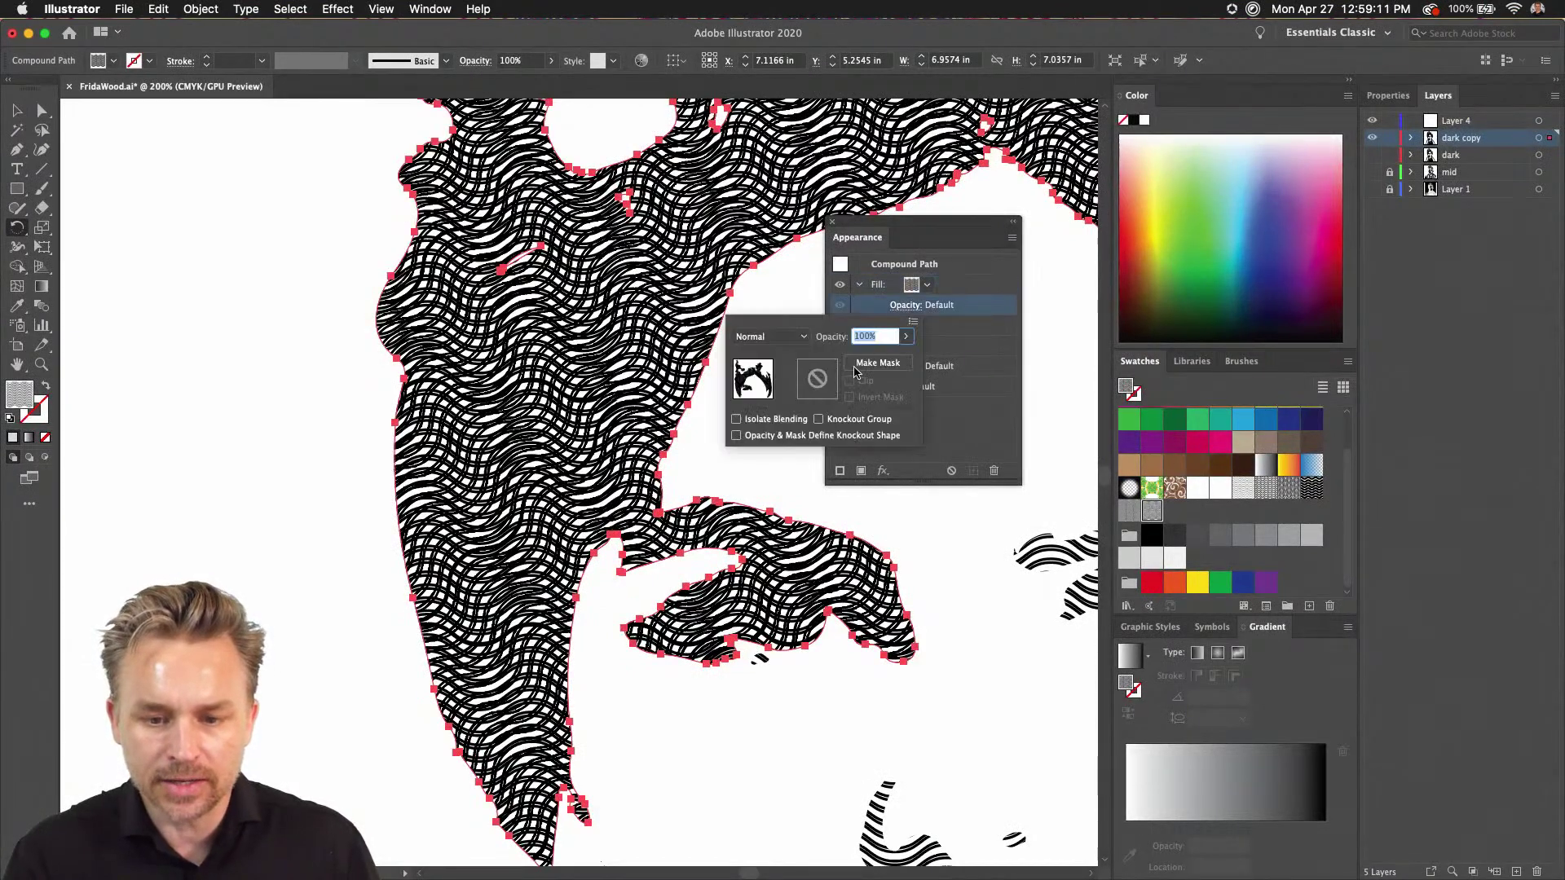
drag(876, 361, 866, 363)
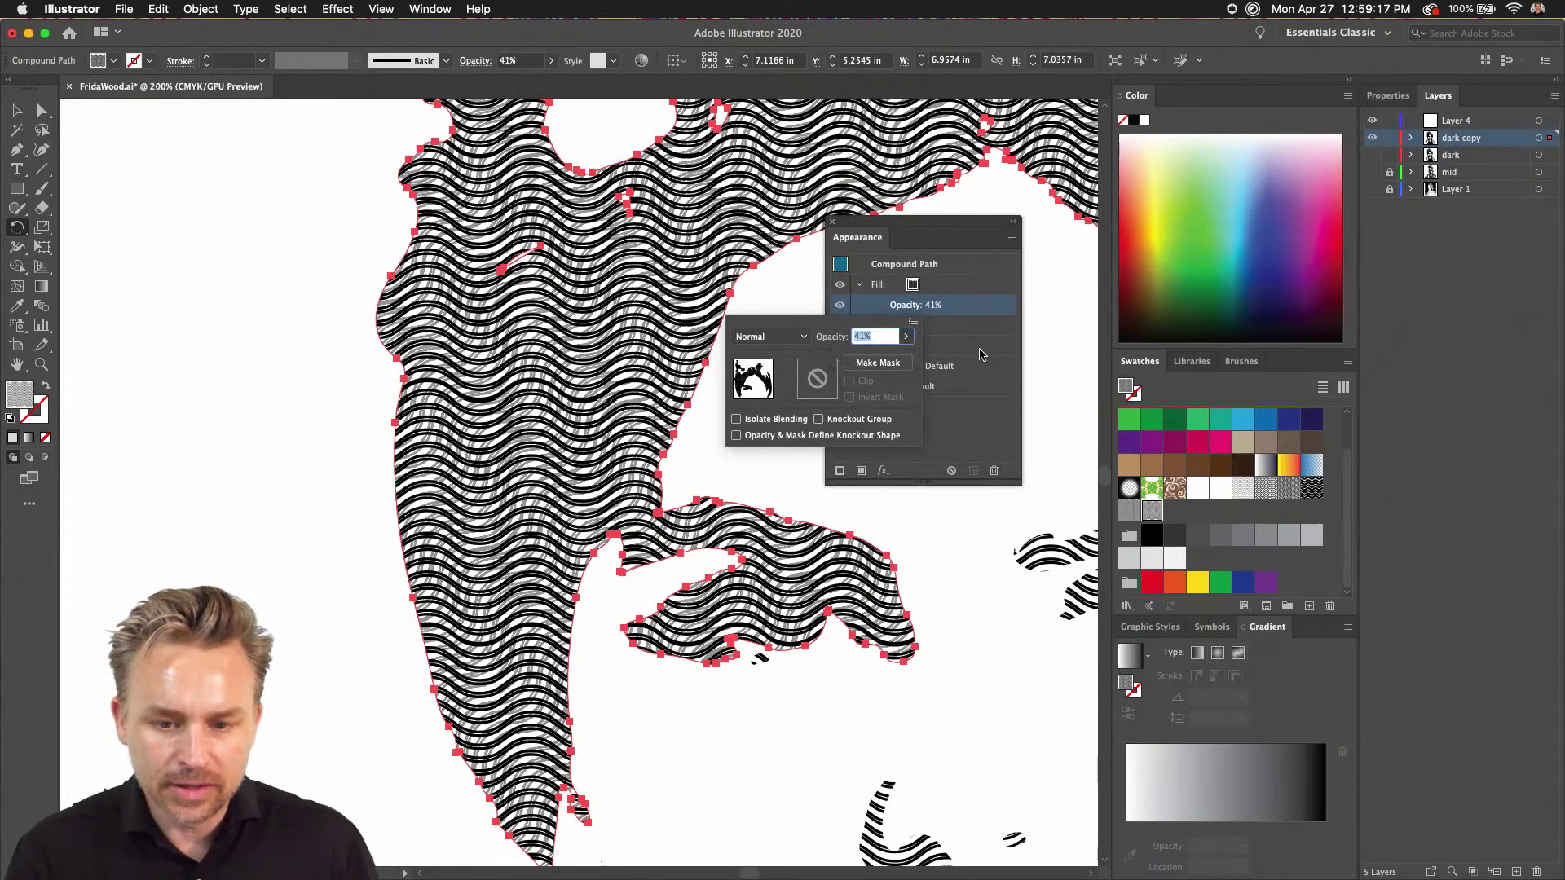
click(950, 378)
click(897, 366)
click(904, 398)
drag(904, 418, 971, 428)
click(1008, 414)
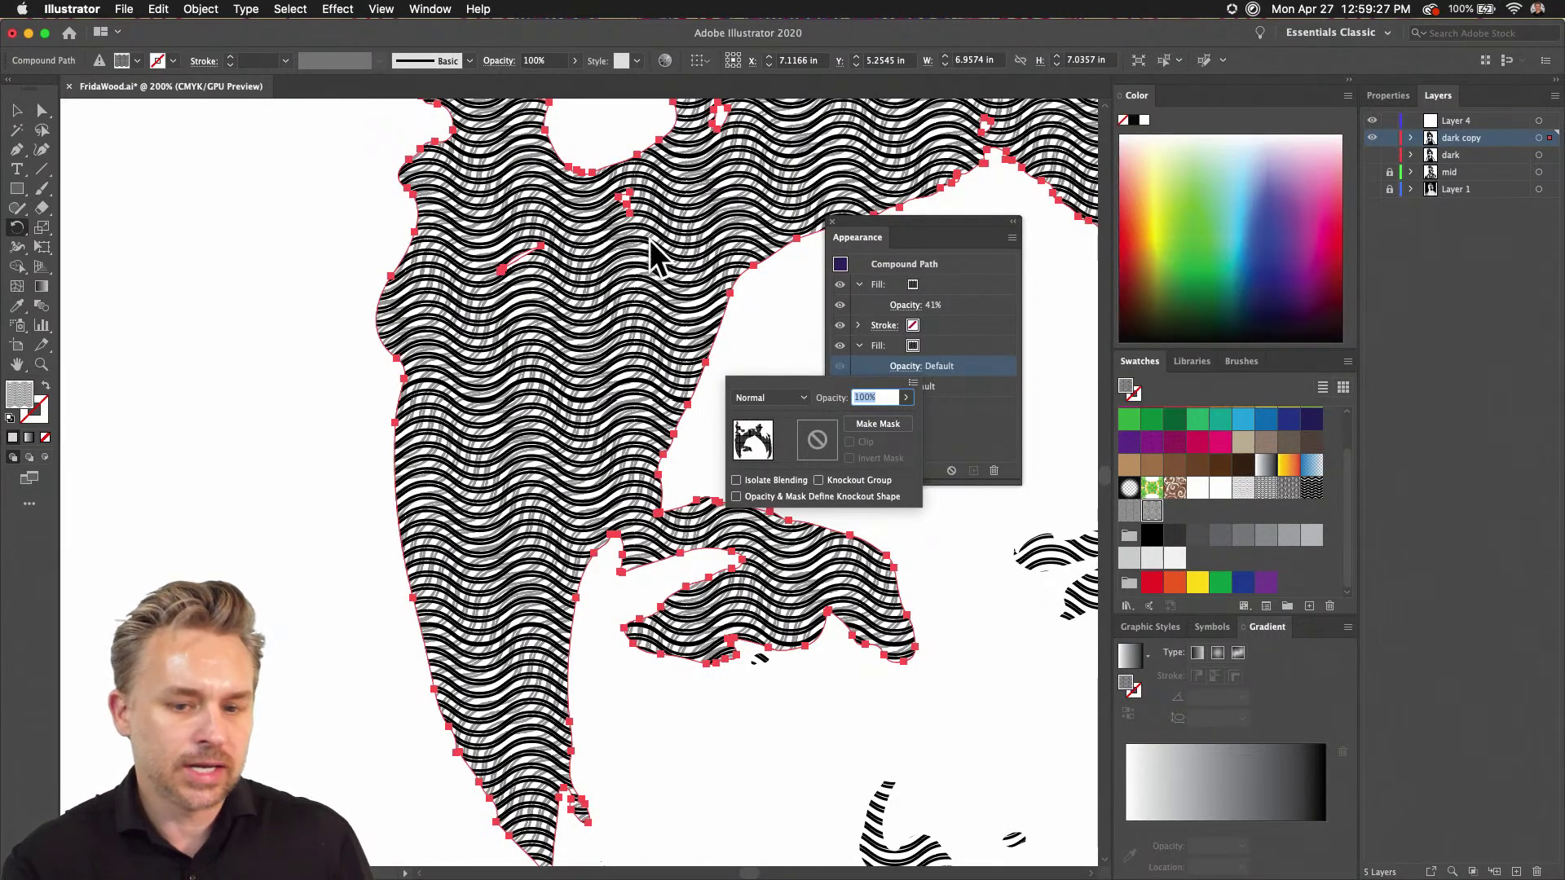
key(Escape)
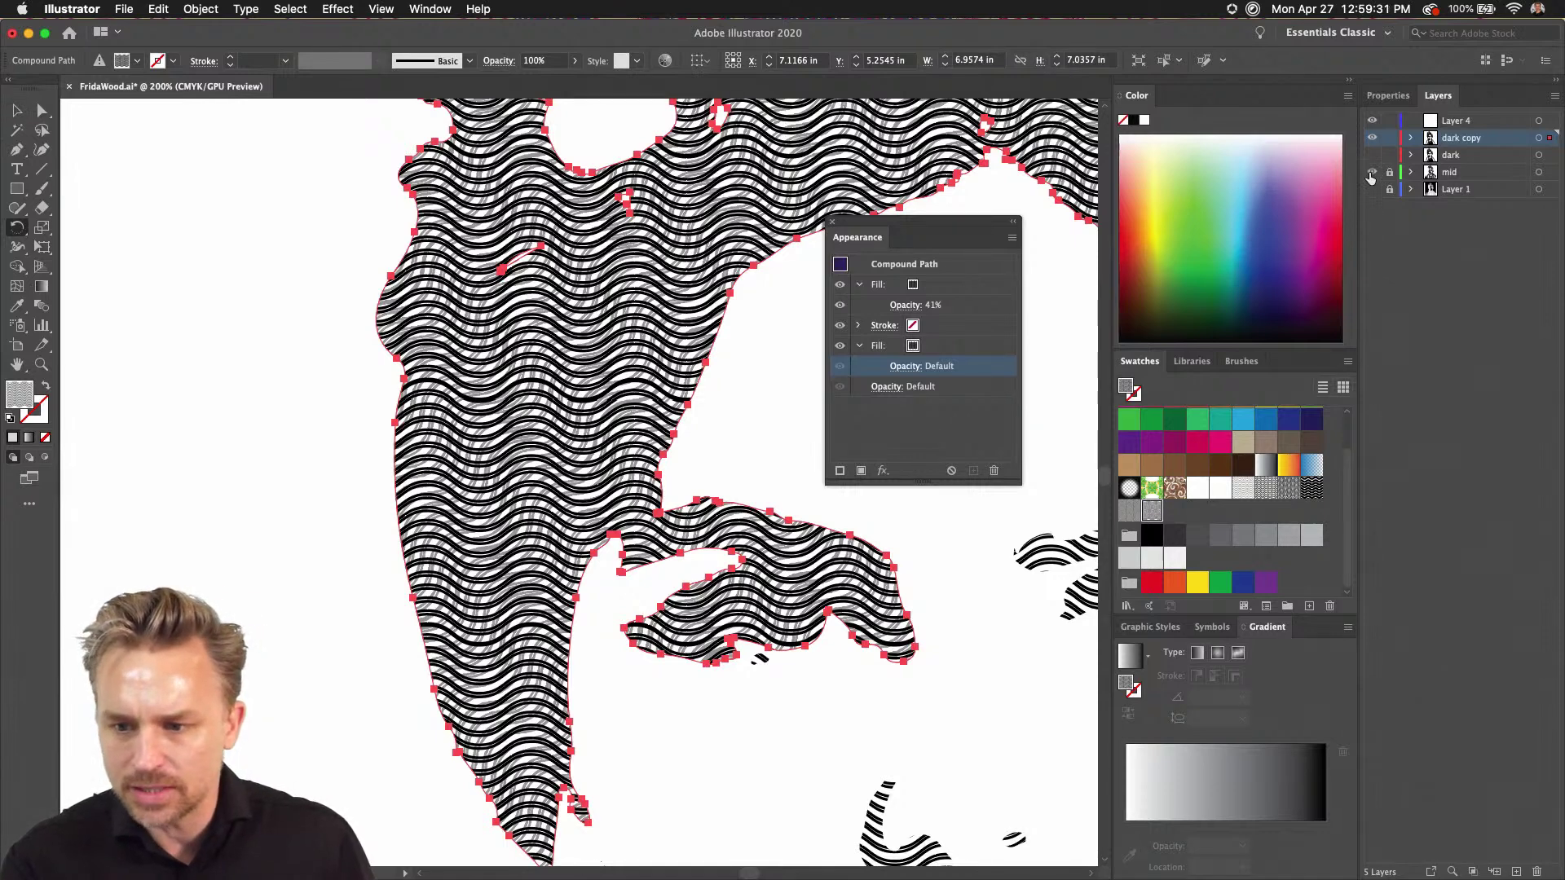
- Show the mid layer and Layer 1 again and make Layer 1 the active layer
click(1371, 172)
click(1372, 189)
click(1479, 195)
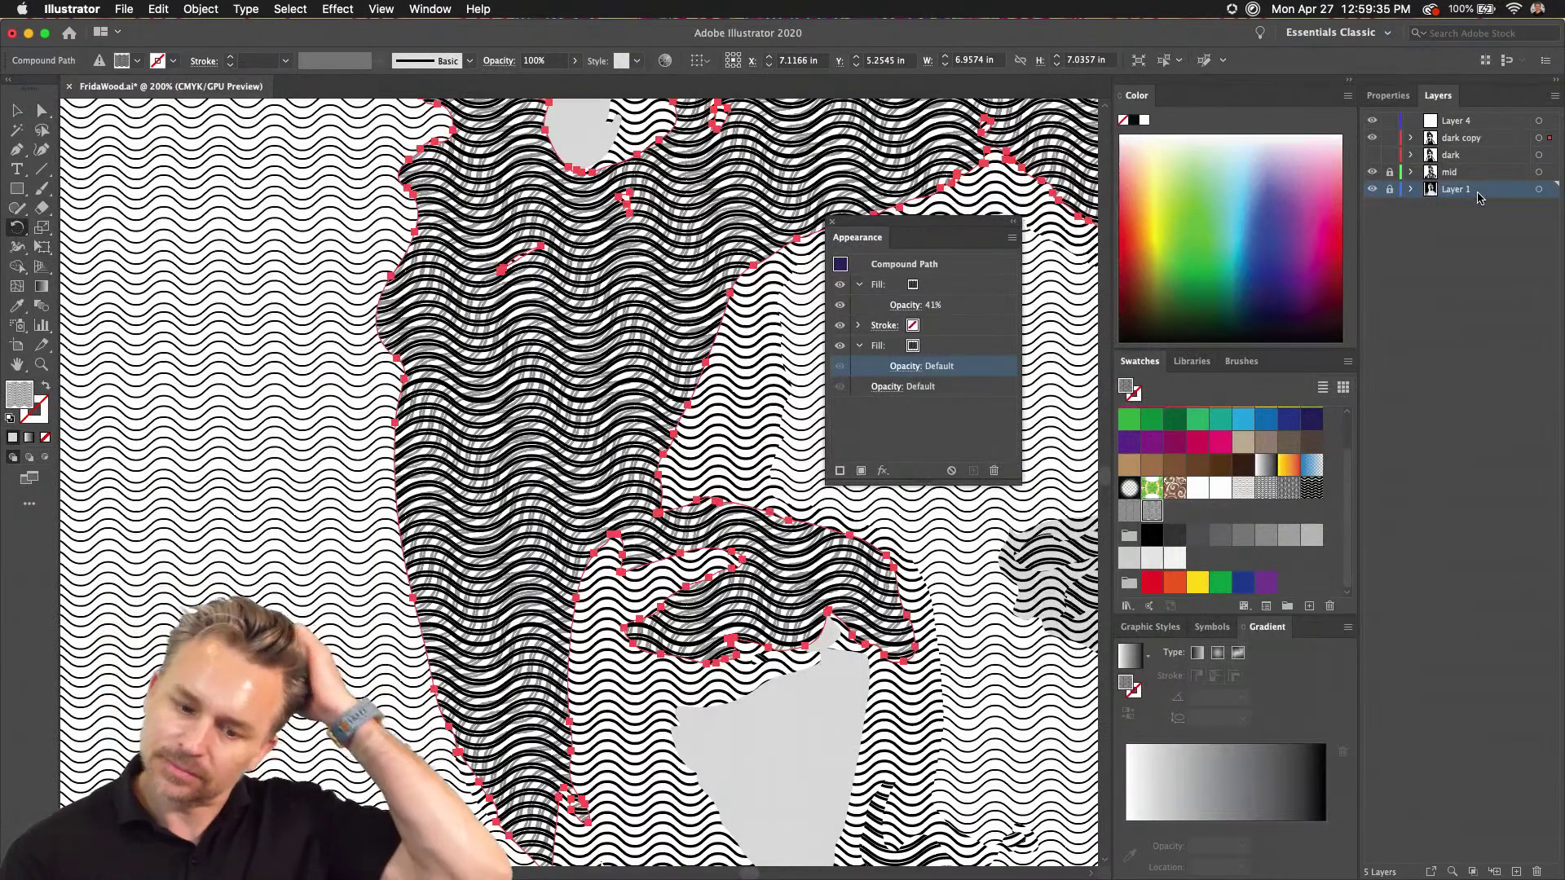
- Clear the selection, unlock the mid layer and Layer 1, and move the floating Appearance panel lower over the artwork
scroll(555, 361, down, 10)
scroll(554, 360, right, 8)
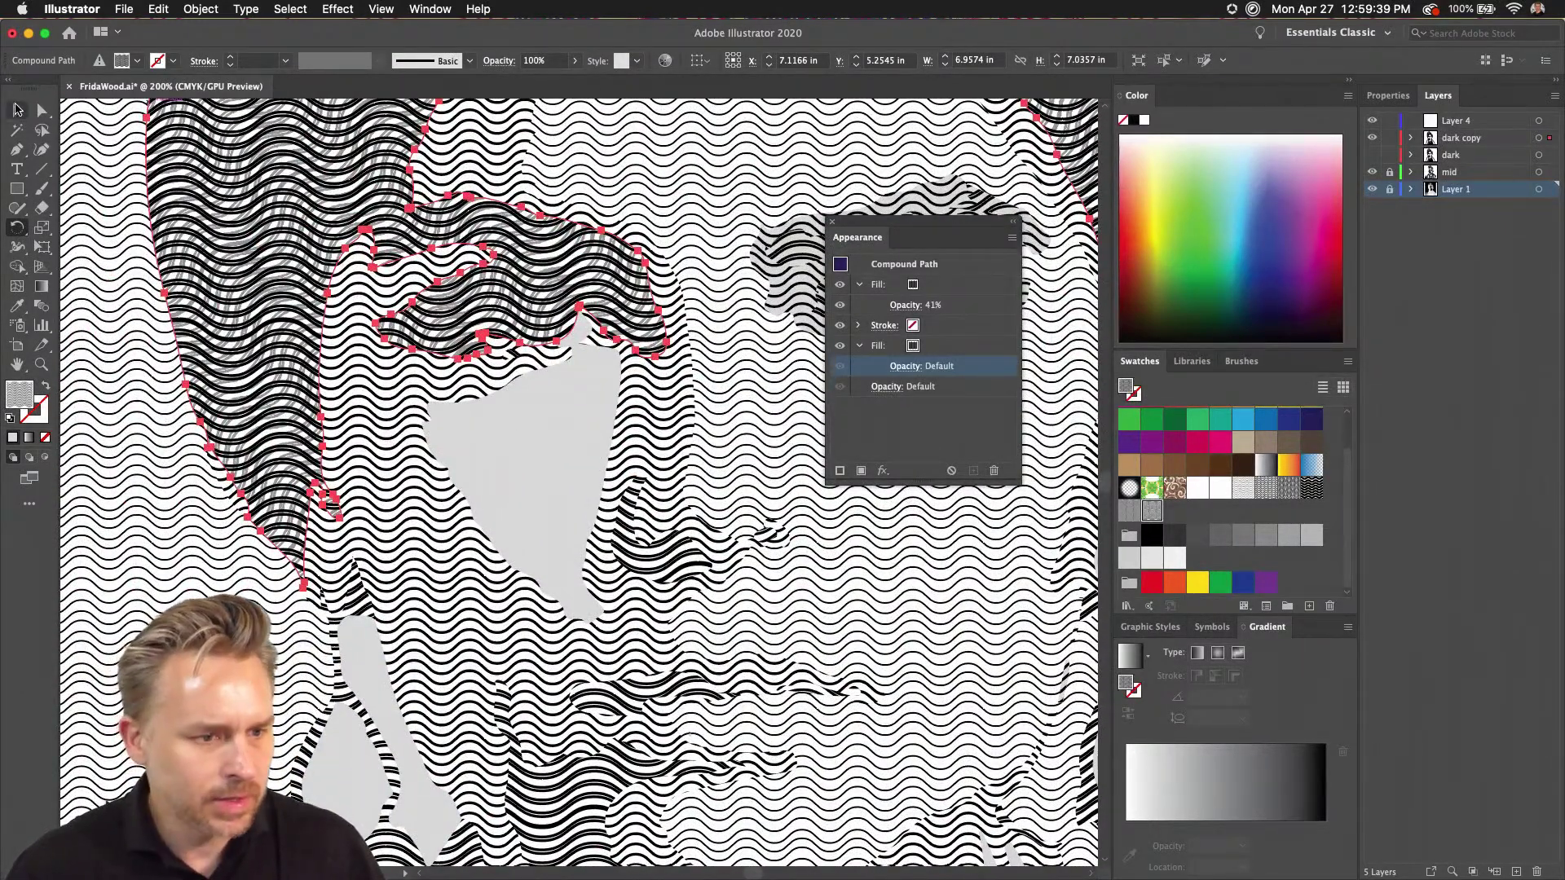
click(17, 110)
click(488, 462)
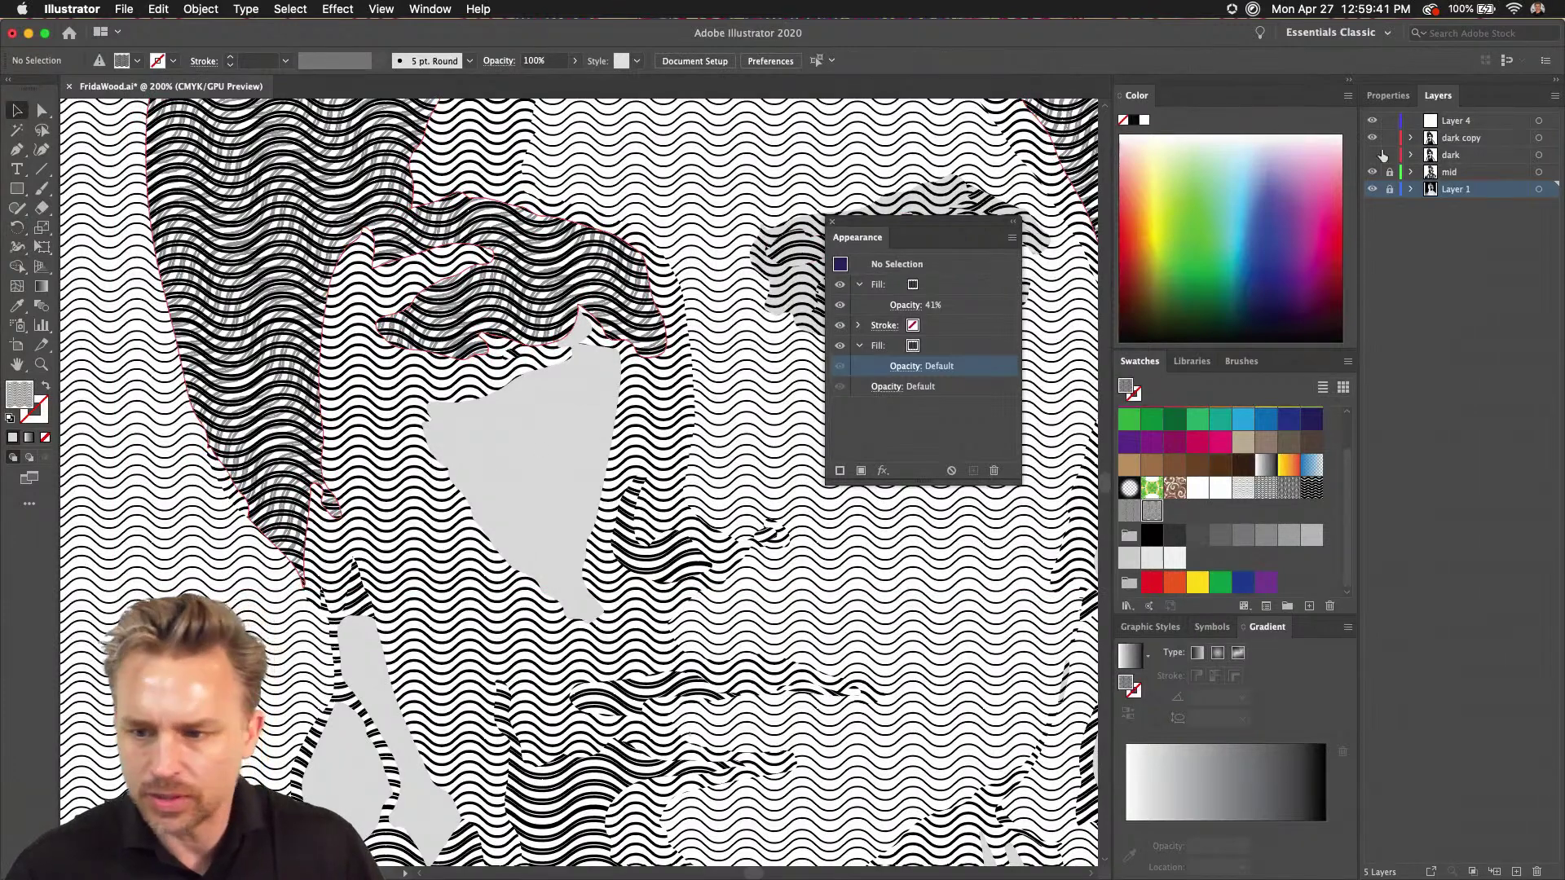
drag(1390, 172, 1390, 189)
drag(857, 237, 853, 427)
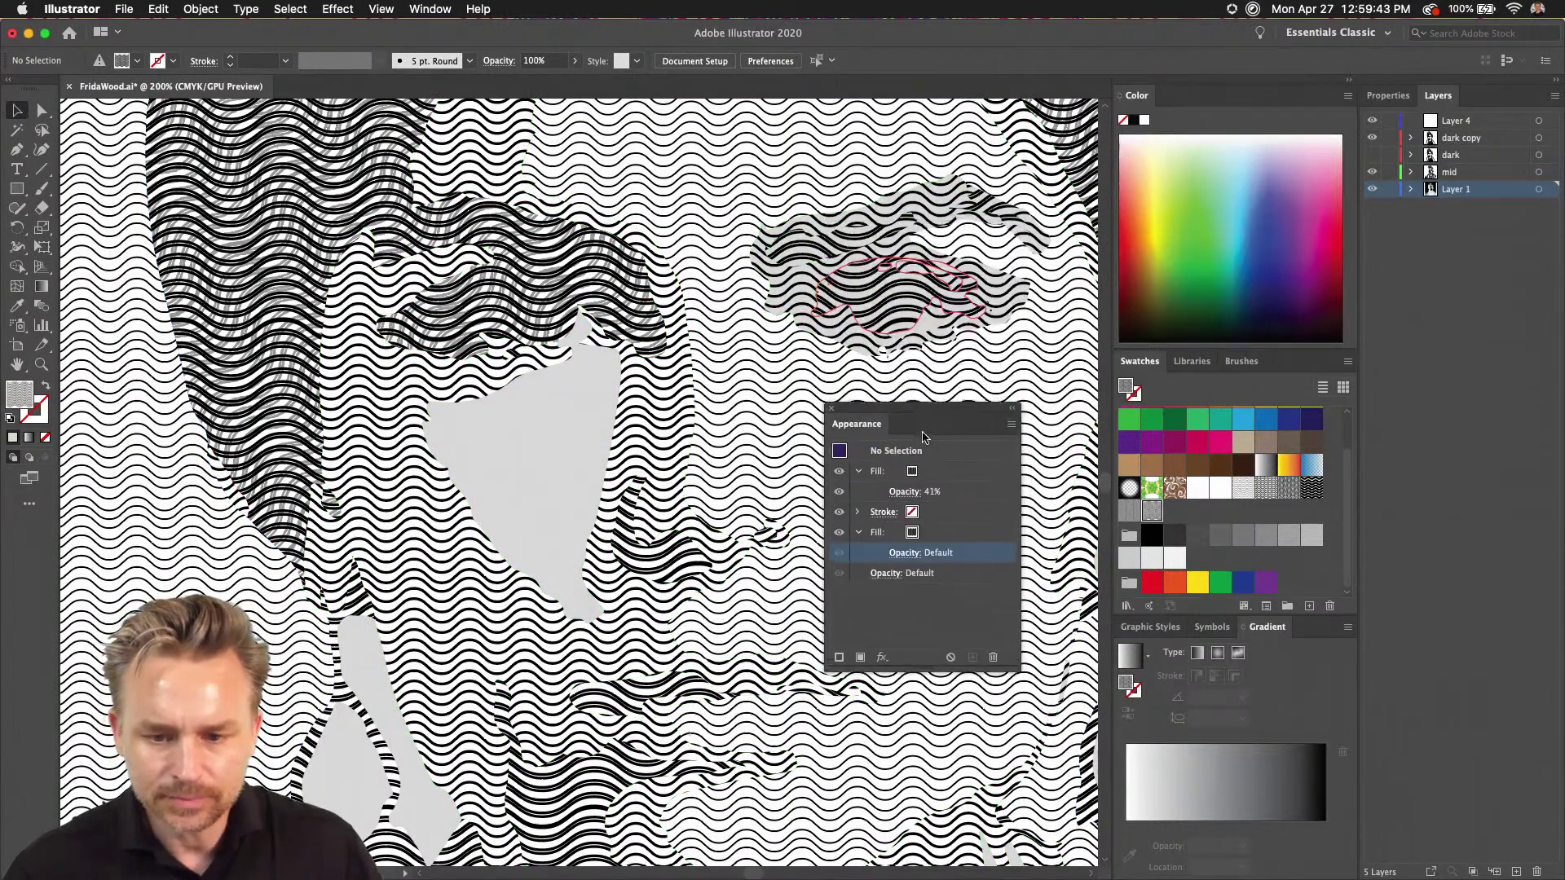
- Compare the portrait with and without Layer 1, leave that layer hidden, and make the mid layer active
key(super+1)
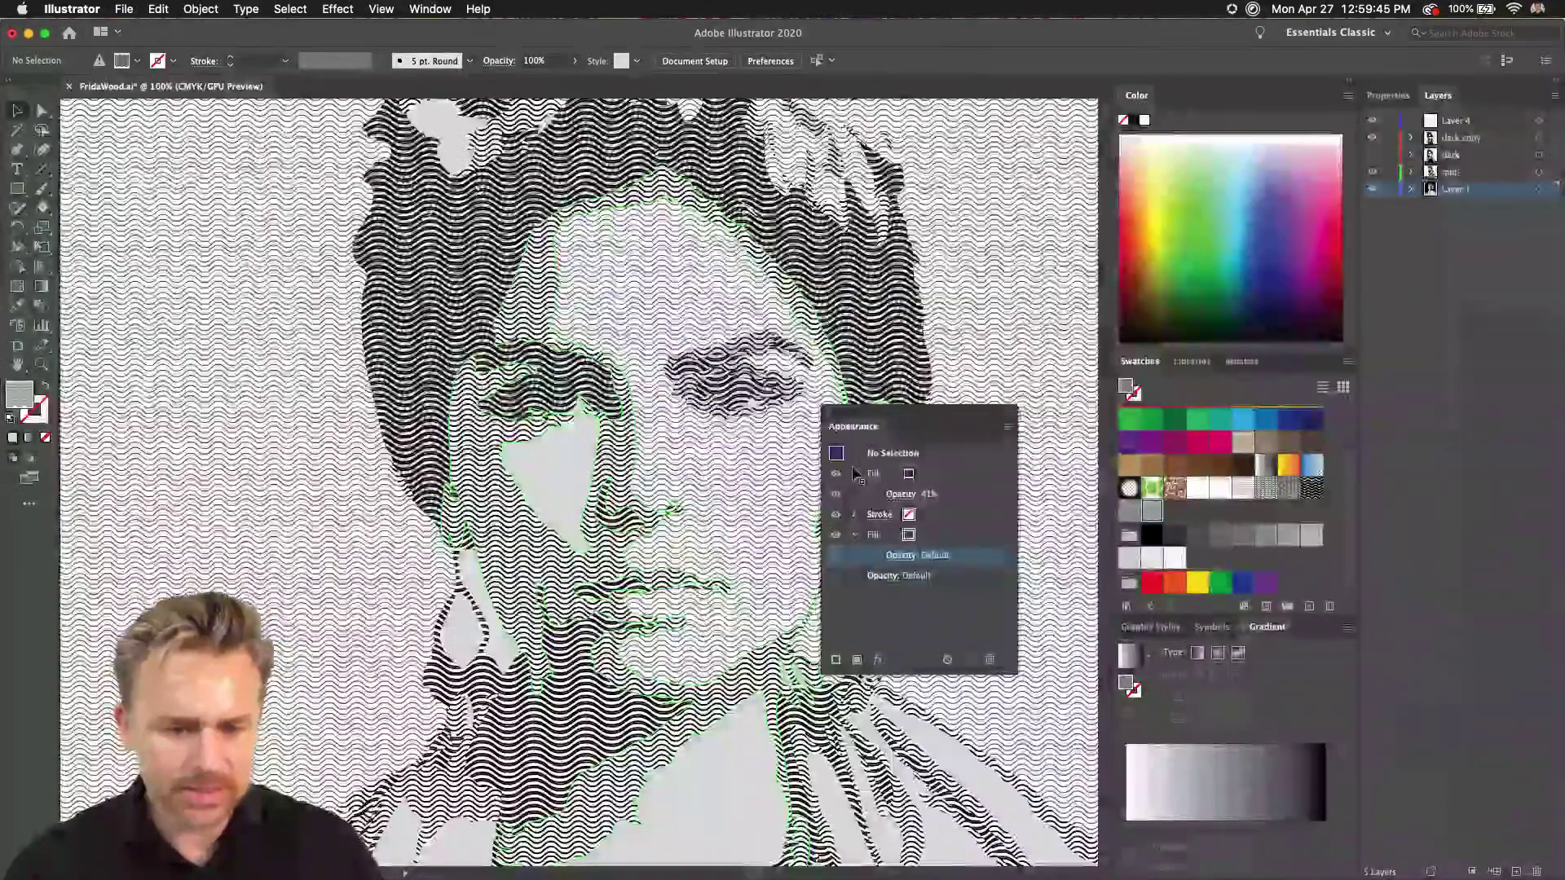
click(510, 489)
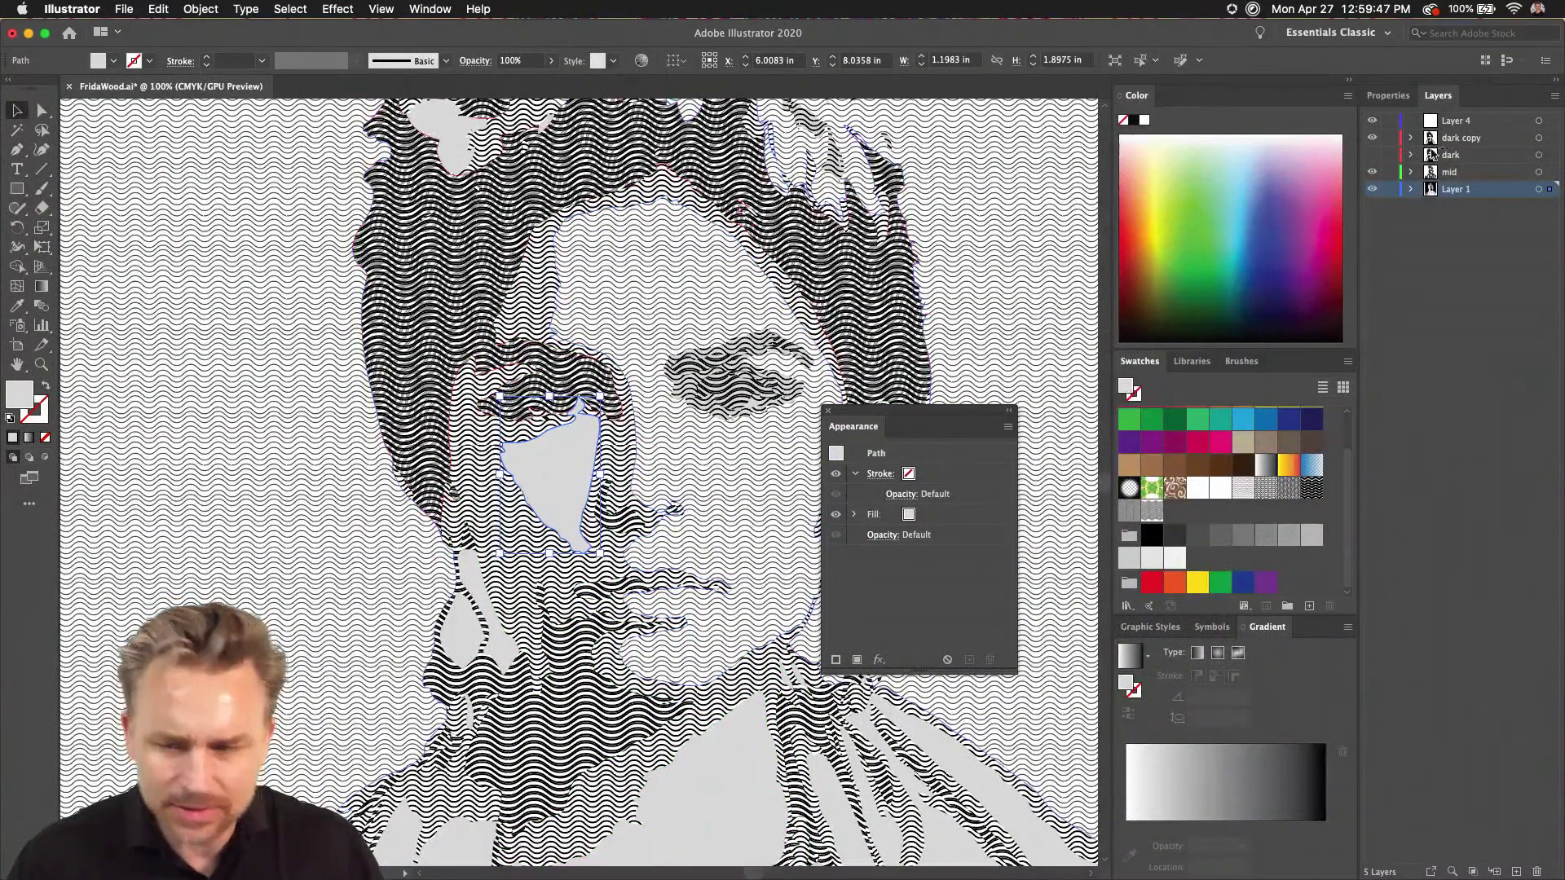
click(1372, 188)
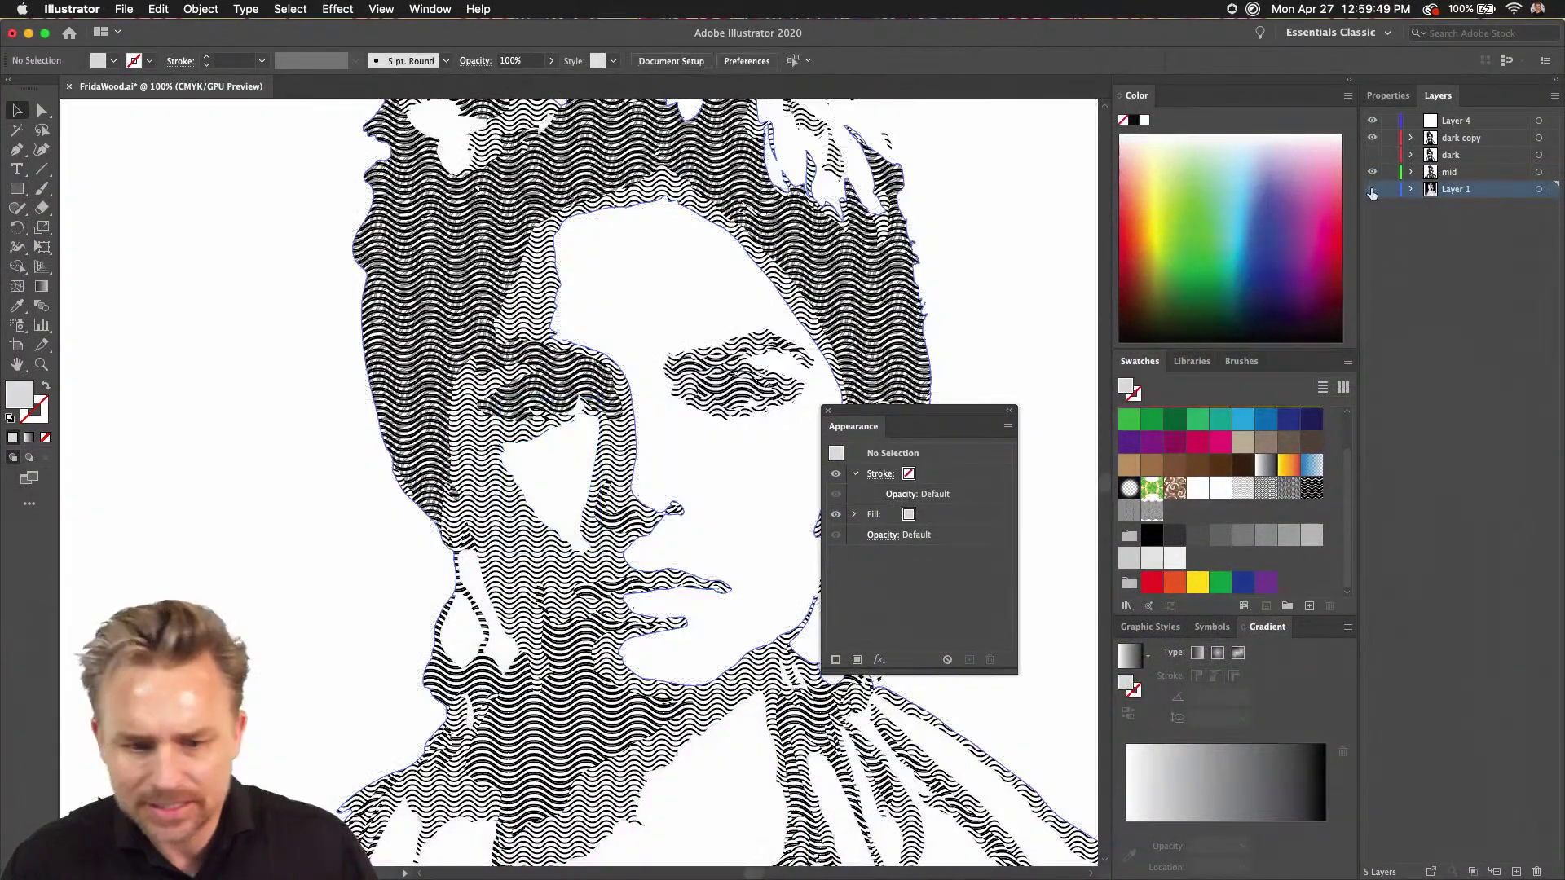
click(1372, 188)
click(1372, 189)
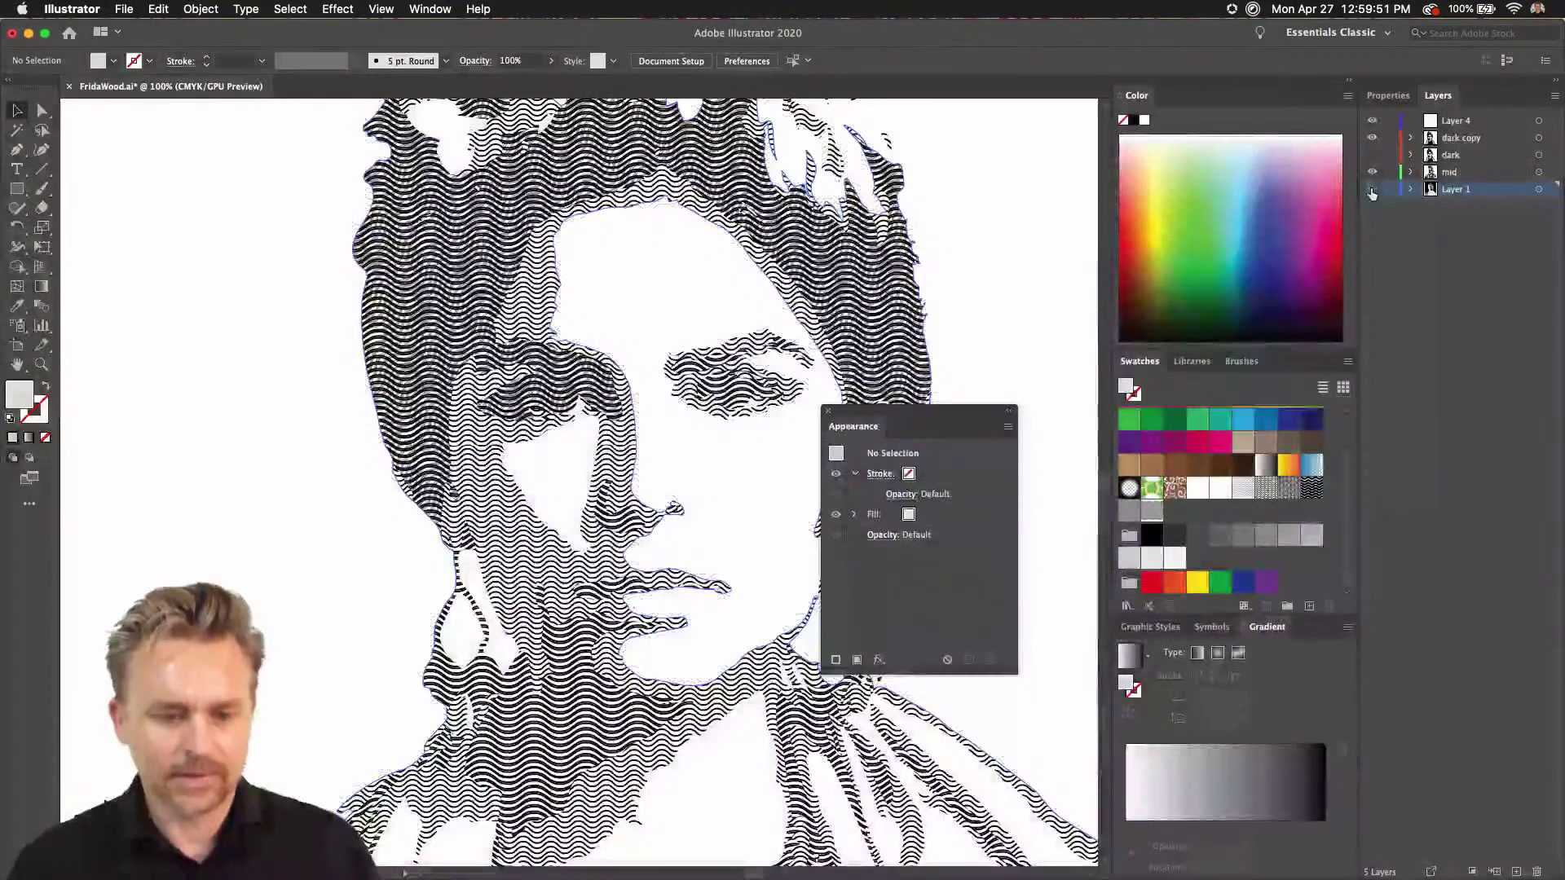
click(1491, 176)
key(super+equal)
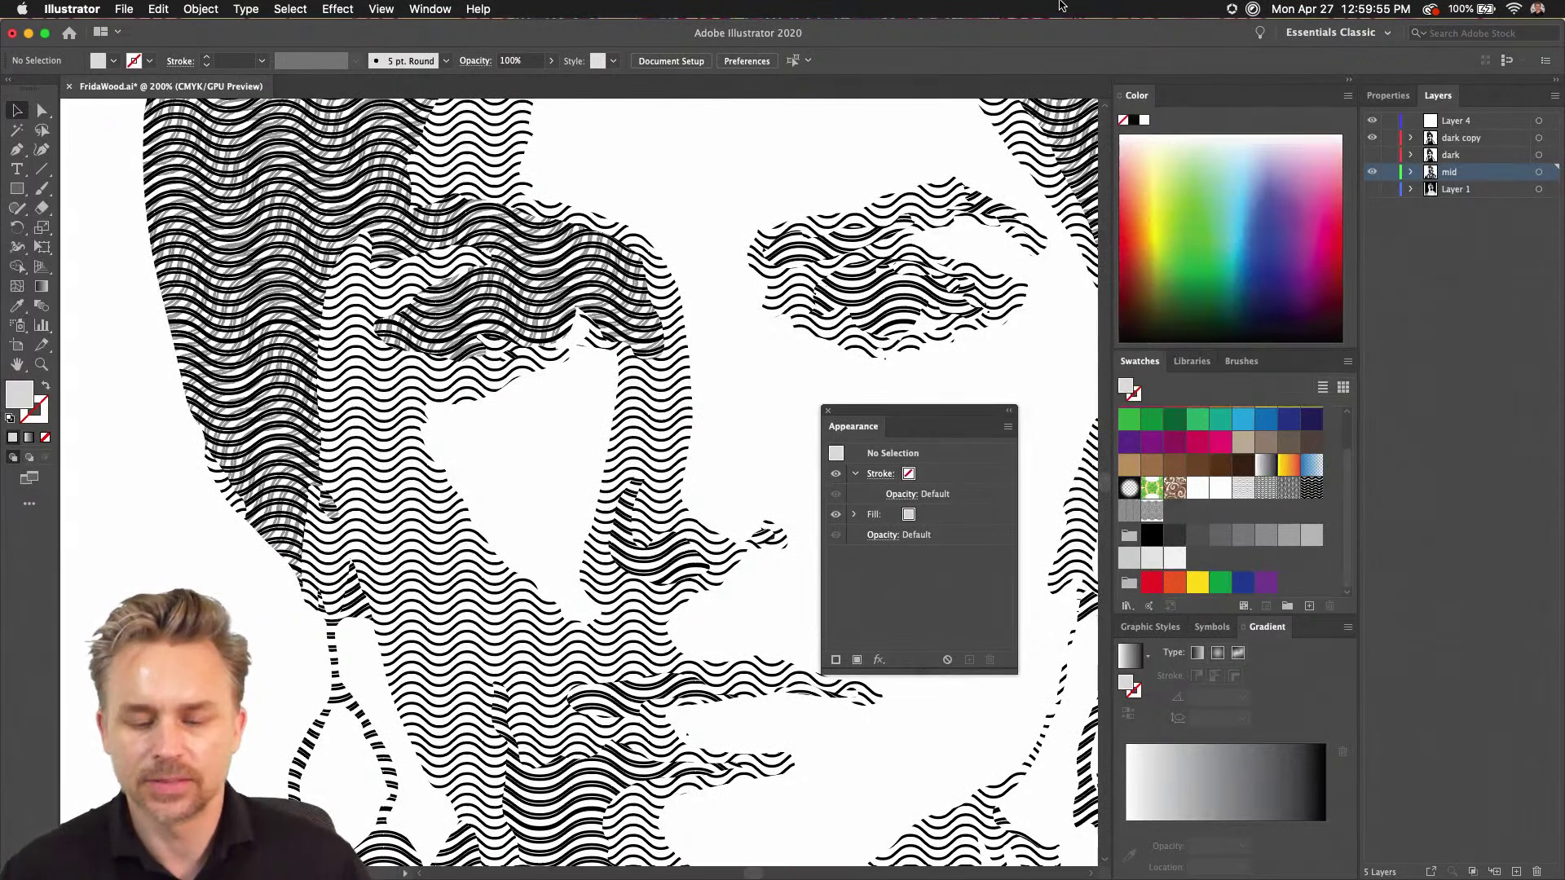
- Set the opacity of the added fill on the hair's compound path to 100%, and lock the mid layer
click(234, 227)
click(922, 494)
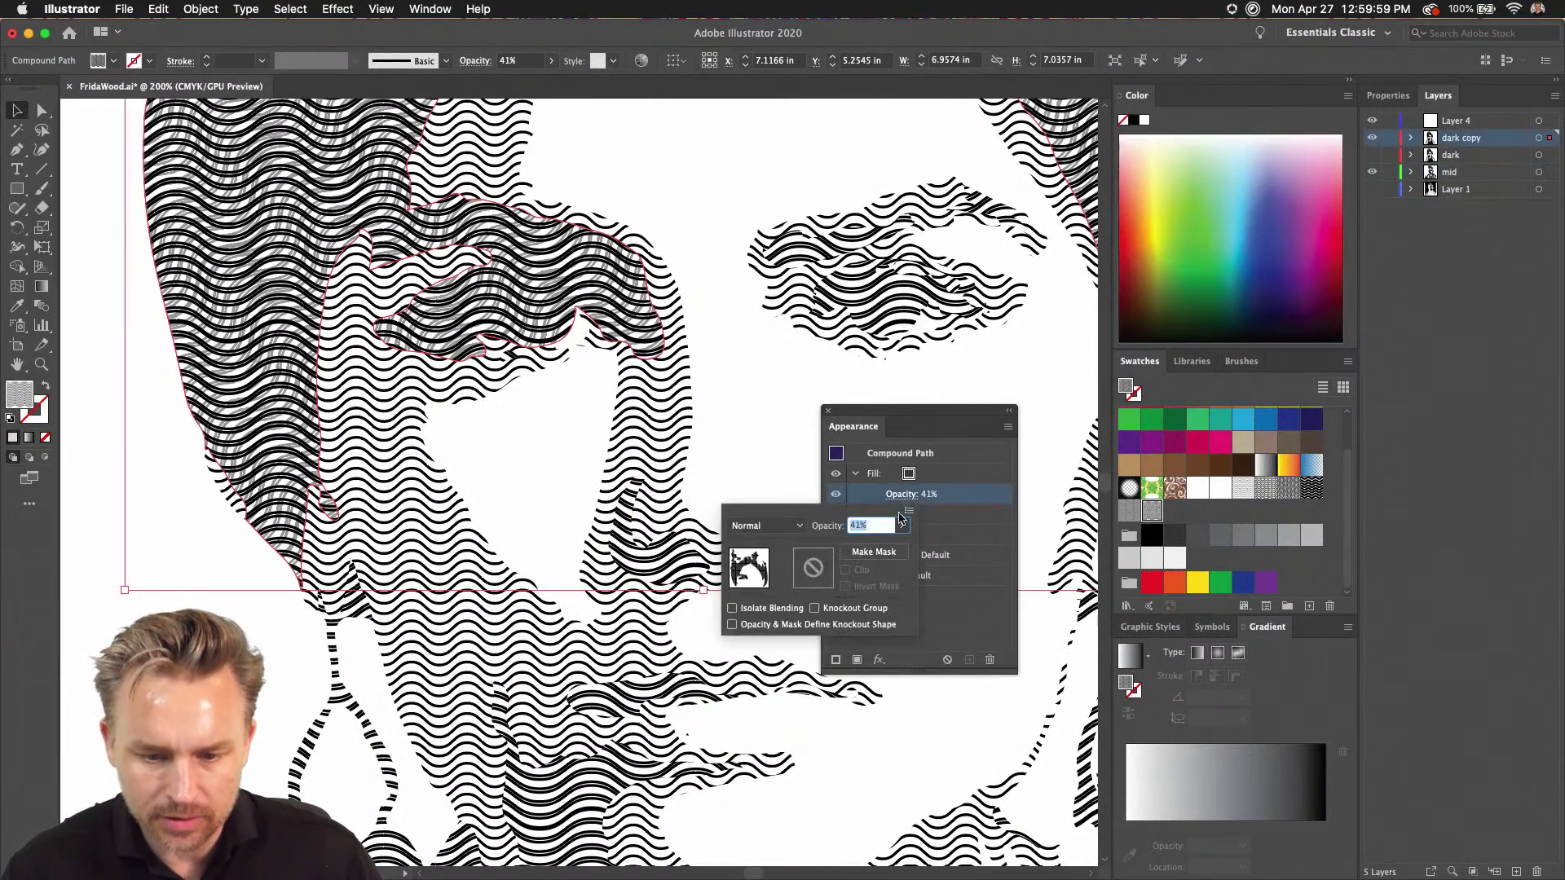
drag(880, 544, 906, 548)
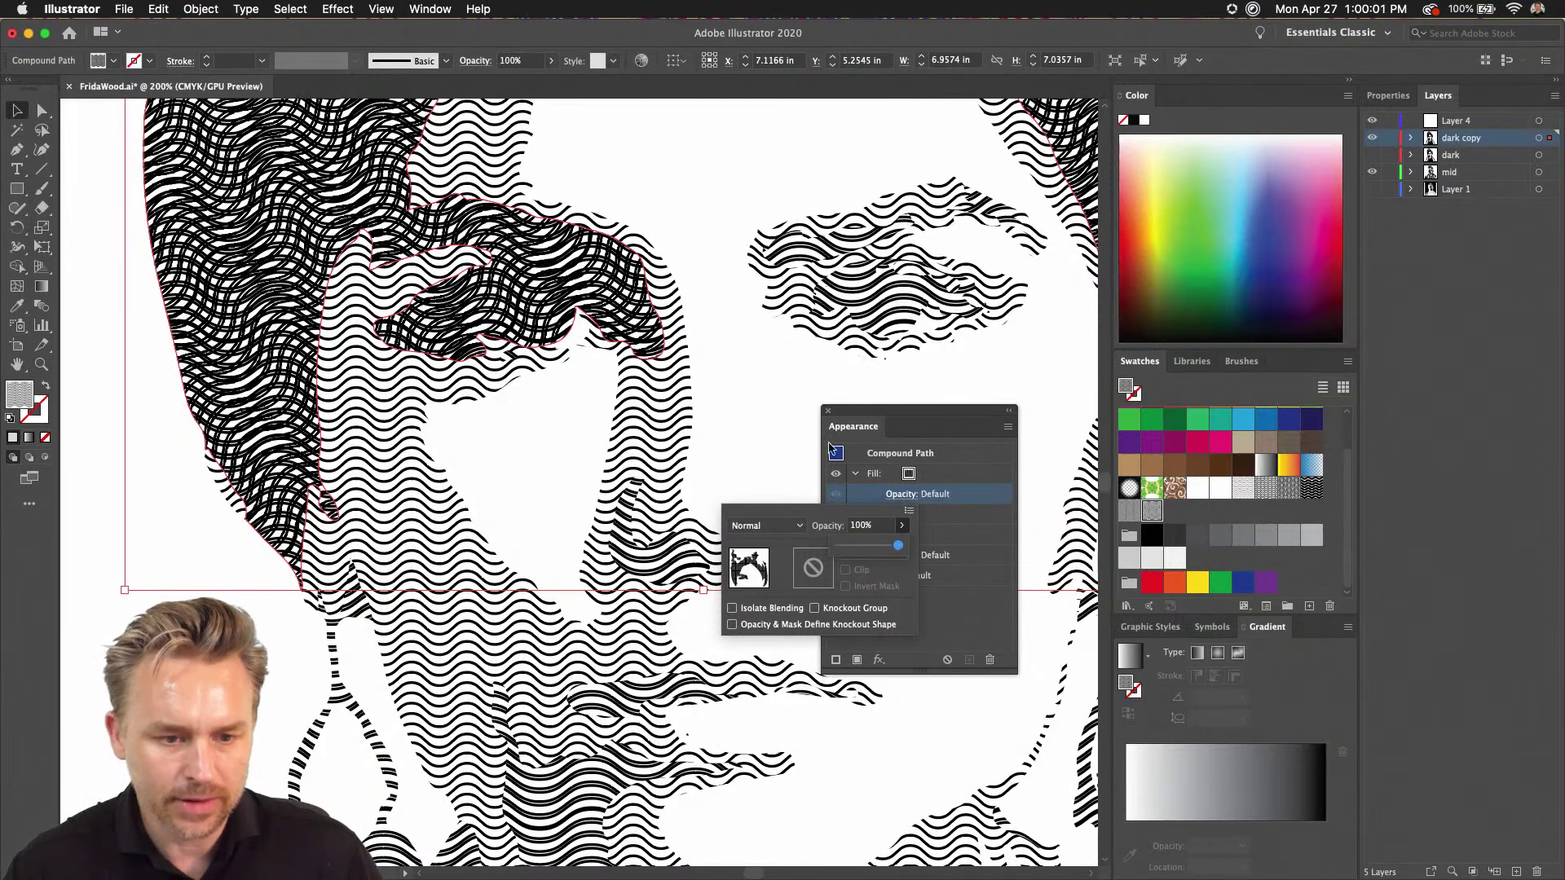
click(730, 172)
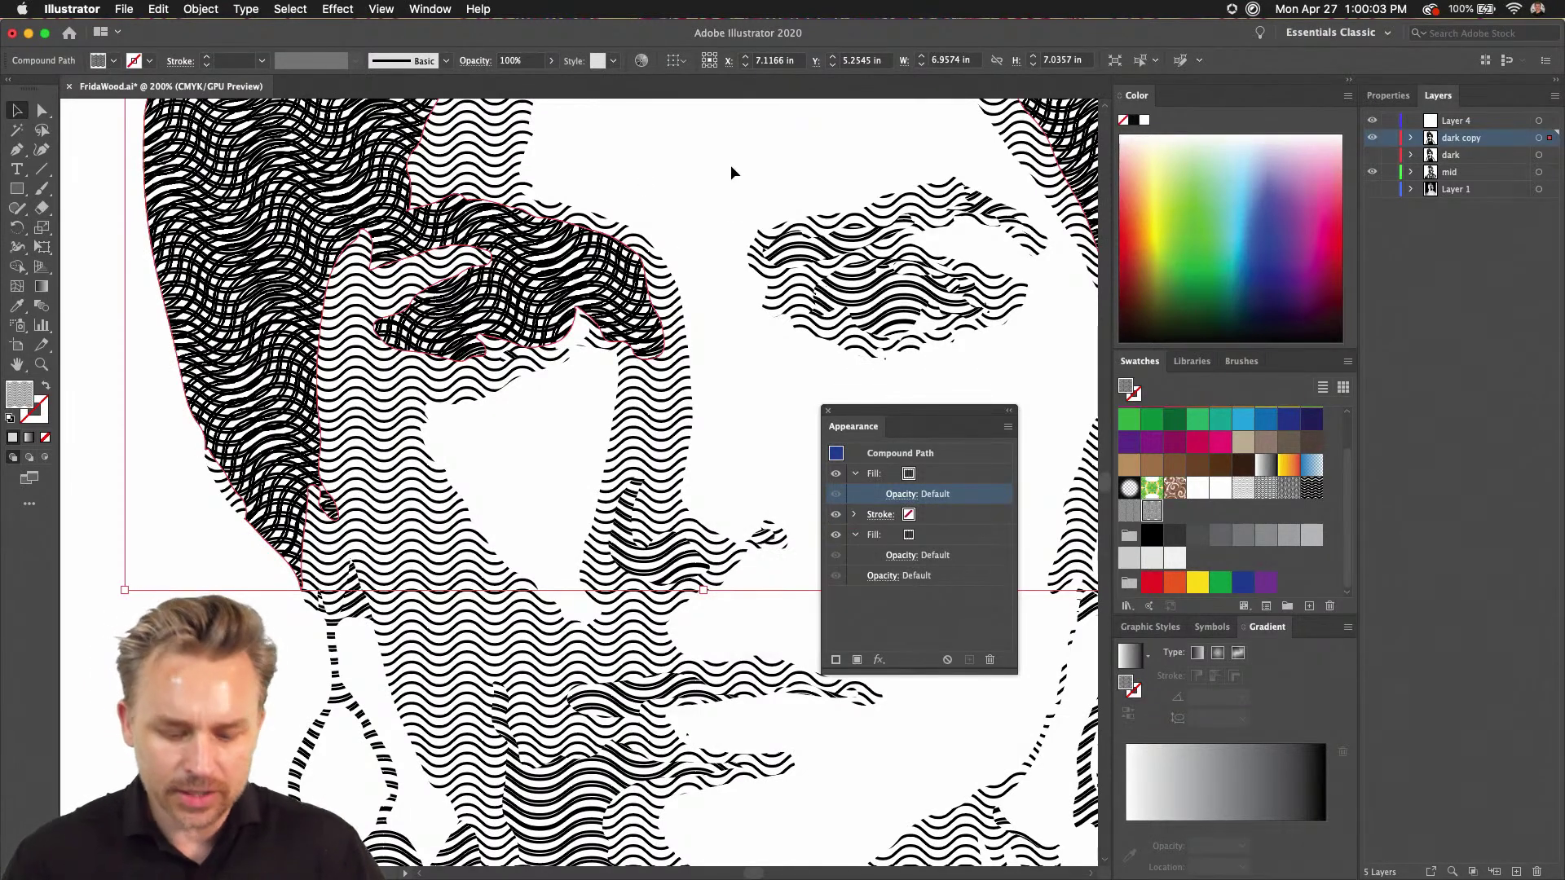
key(super+minus)
key(super+minus)
drag(502, 340, 577, 239)
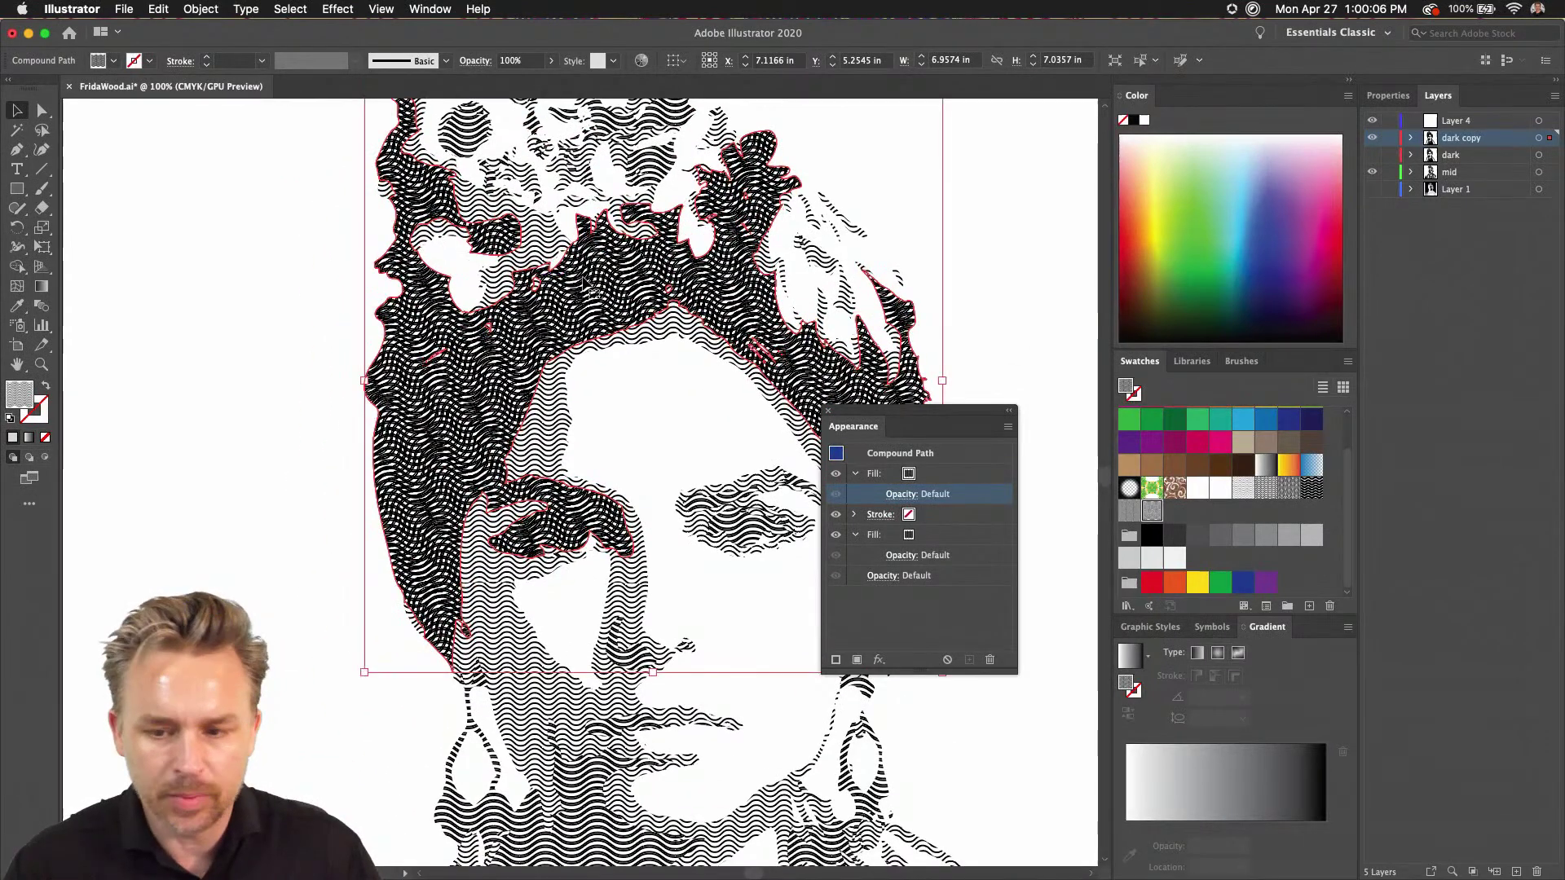
click(1389, 172)
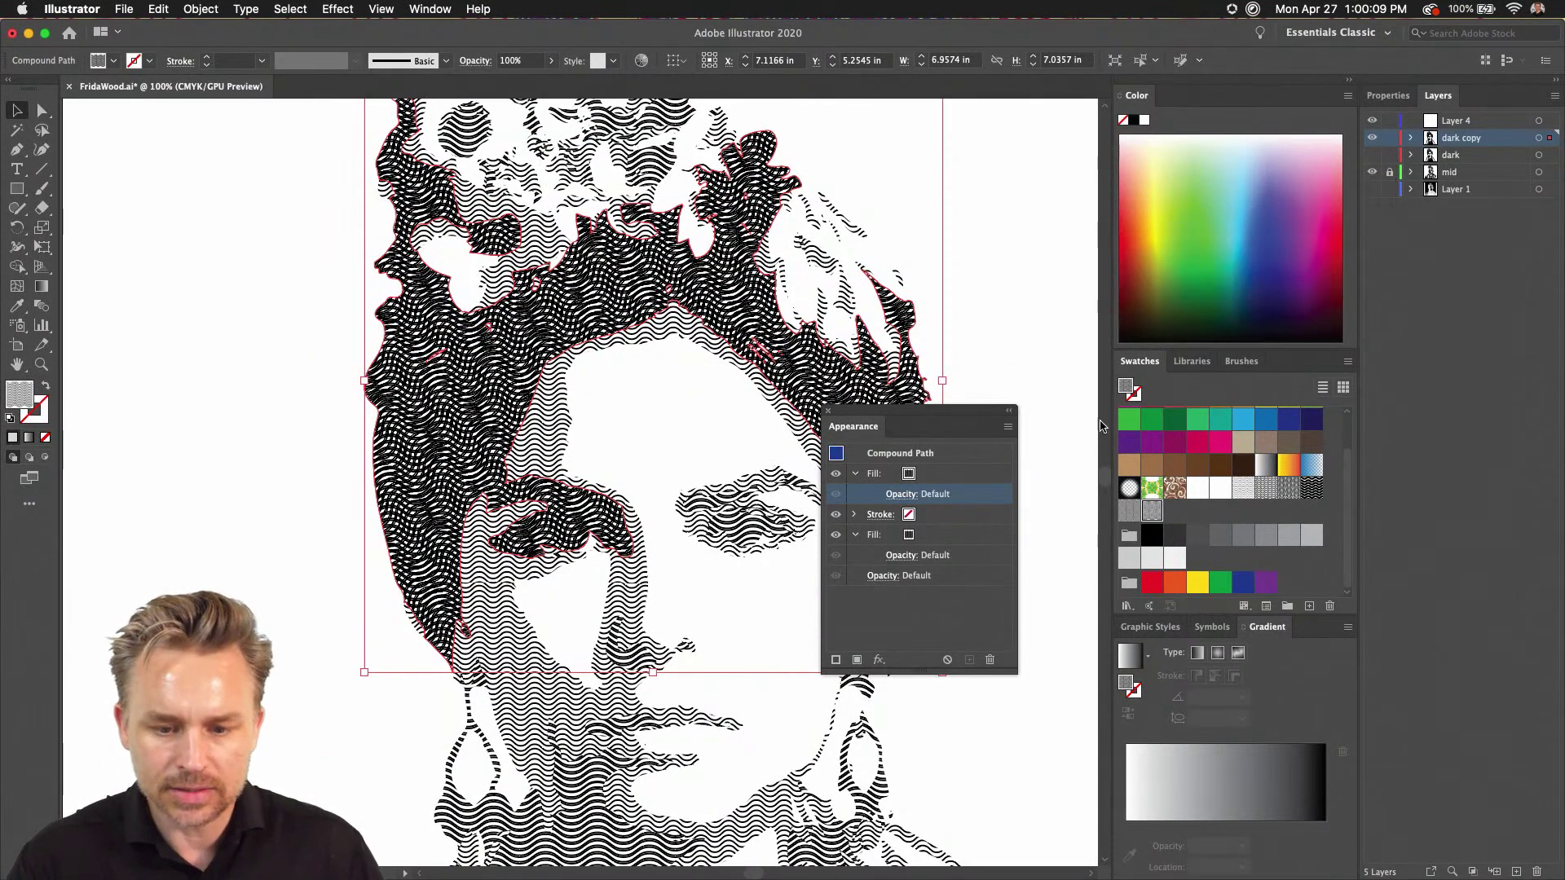
- Try selecting all objects that share the fill color of the dark shape in the eye on the lit side
click(750, 526)
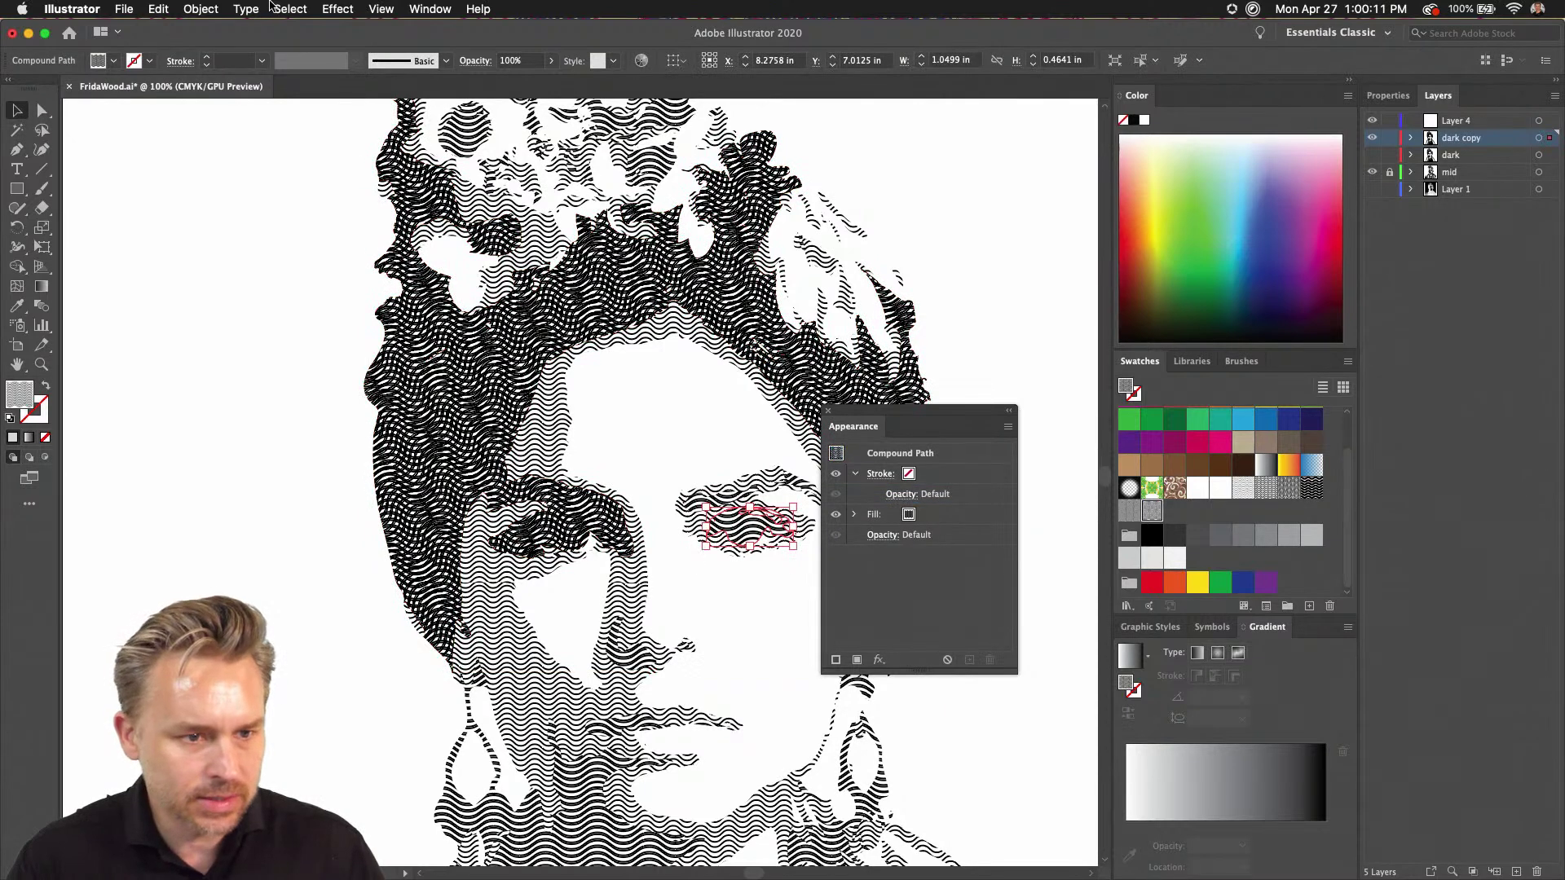
click(277, 9)
mouse_move(391, 157)
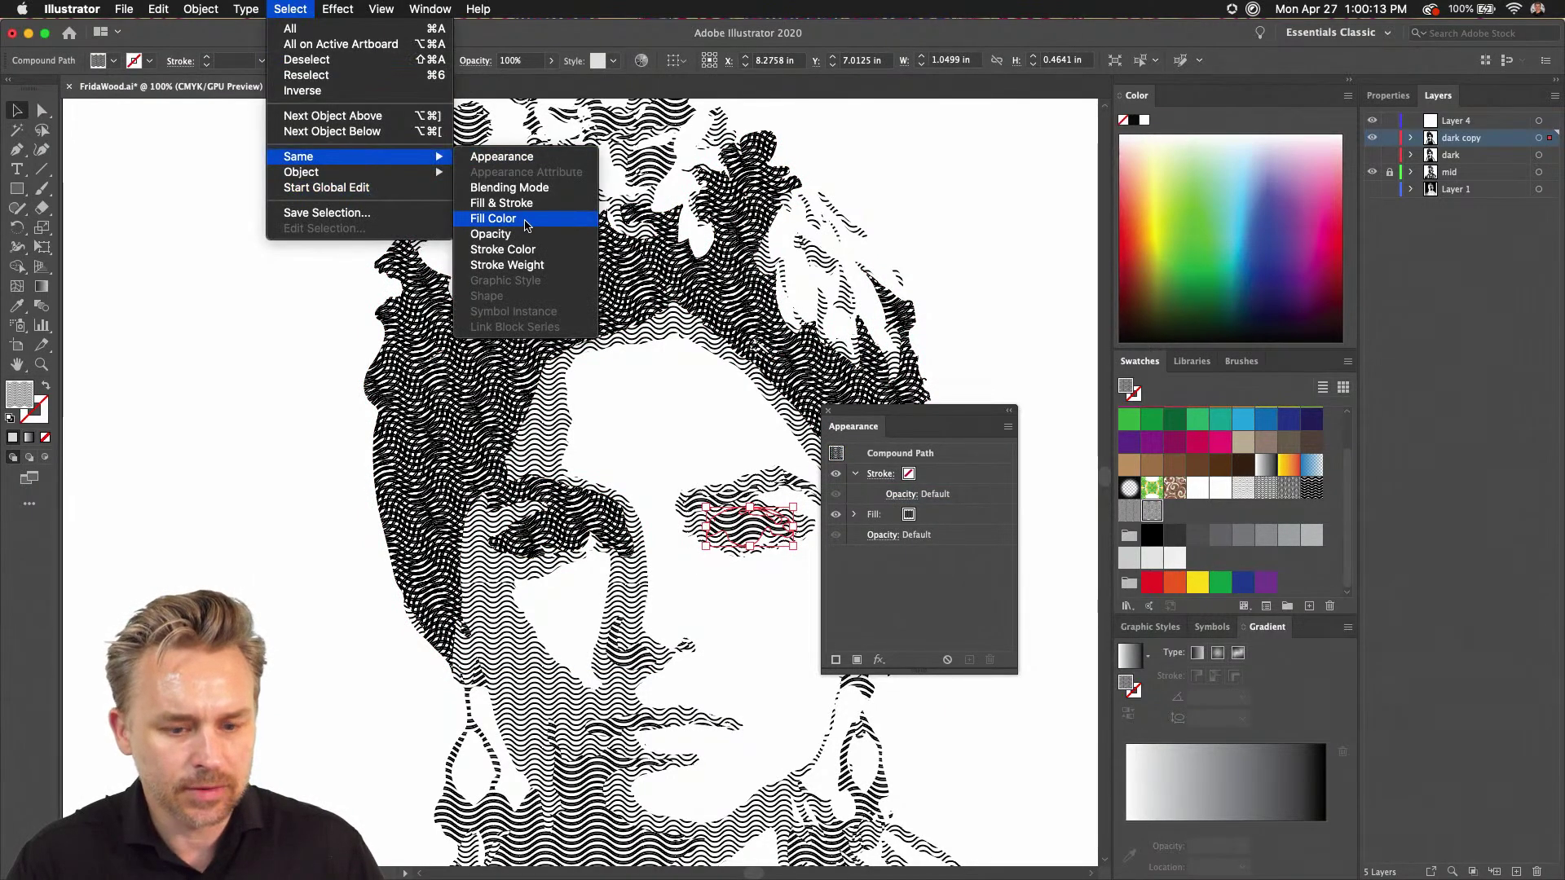
click(525, 219)
key(i)
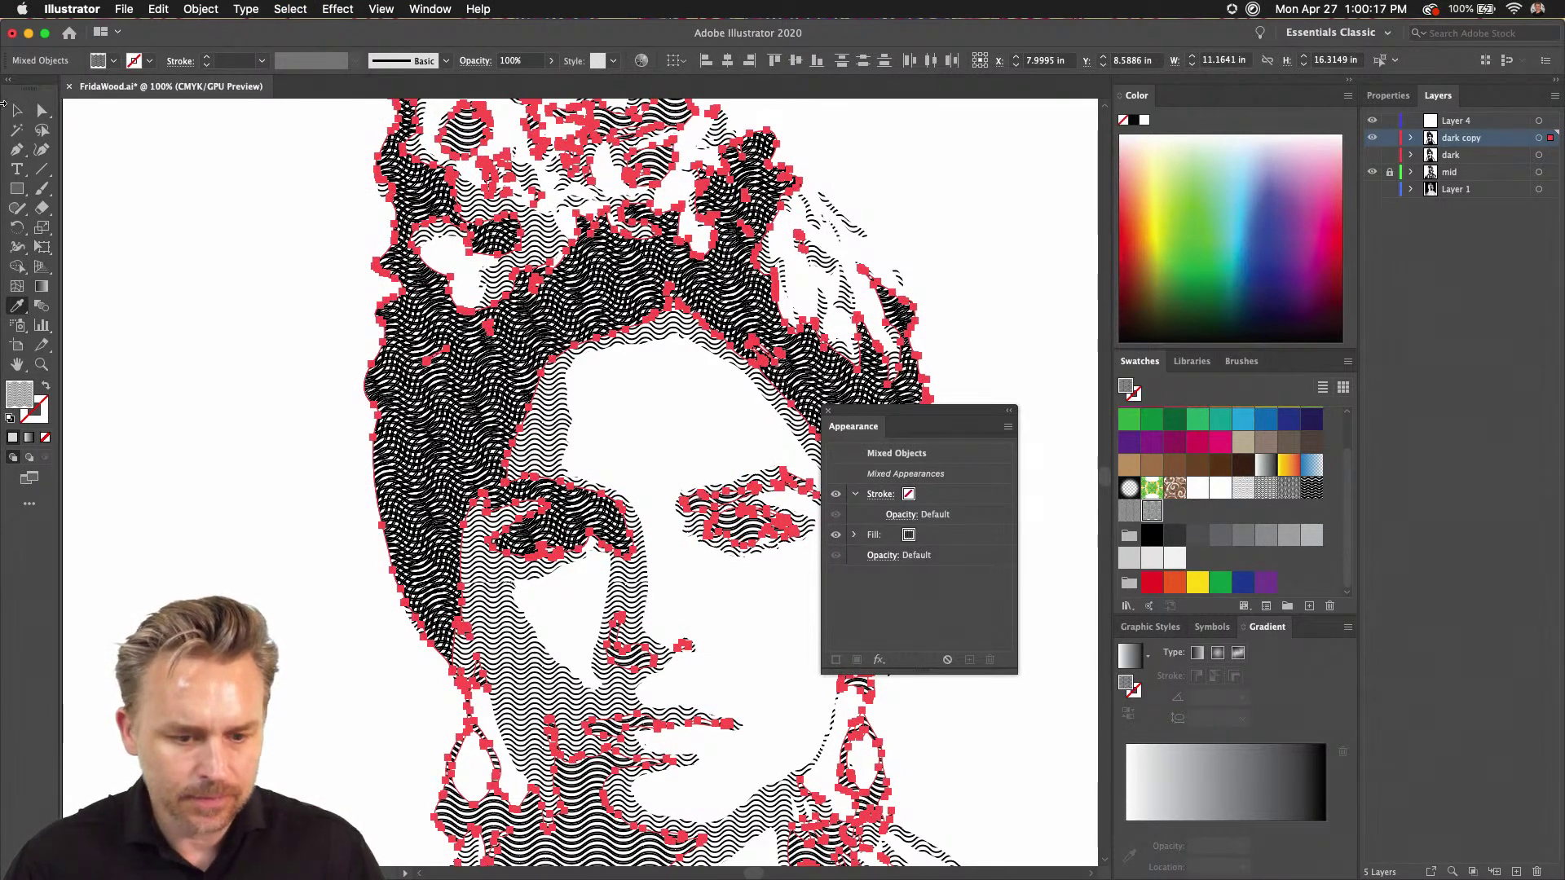
key(super+shift+a)
key(v)
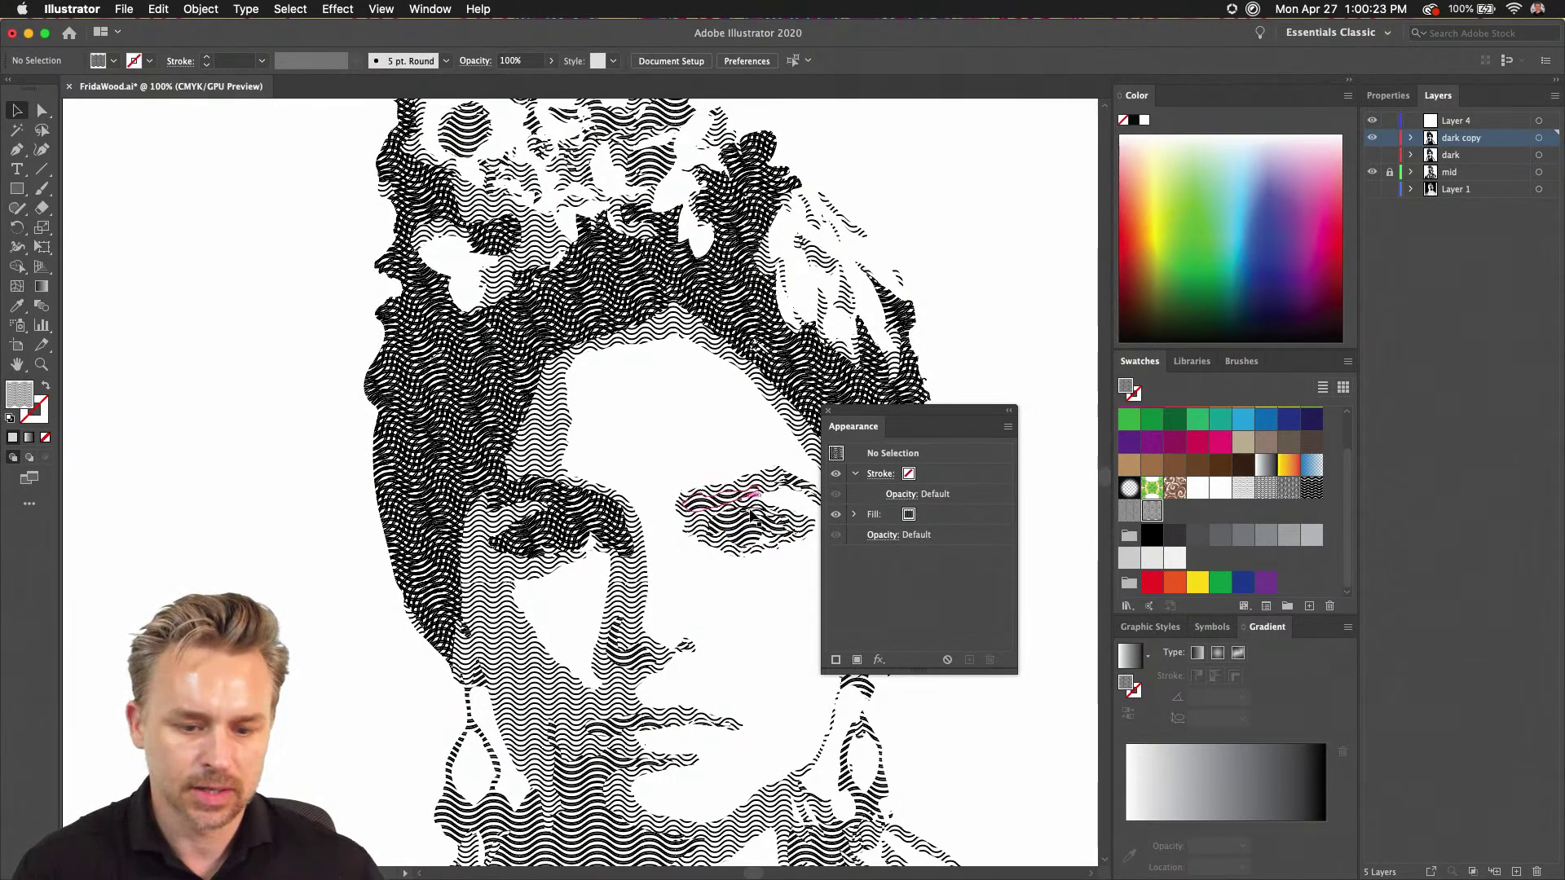
- Add a second fill to the dark shape in the lit-side eye and give it a thinner Zig Zag pattern
click(743, 507)
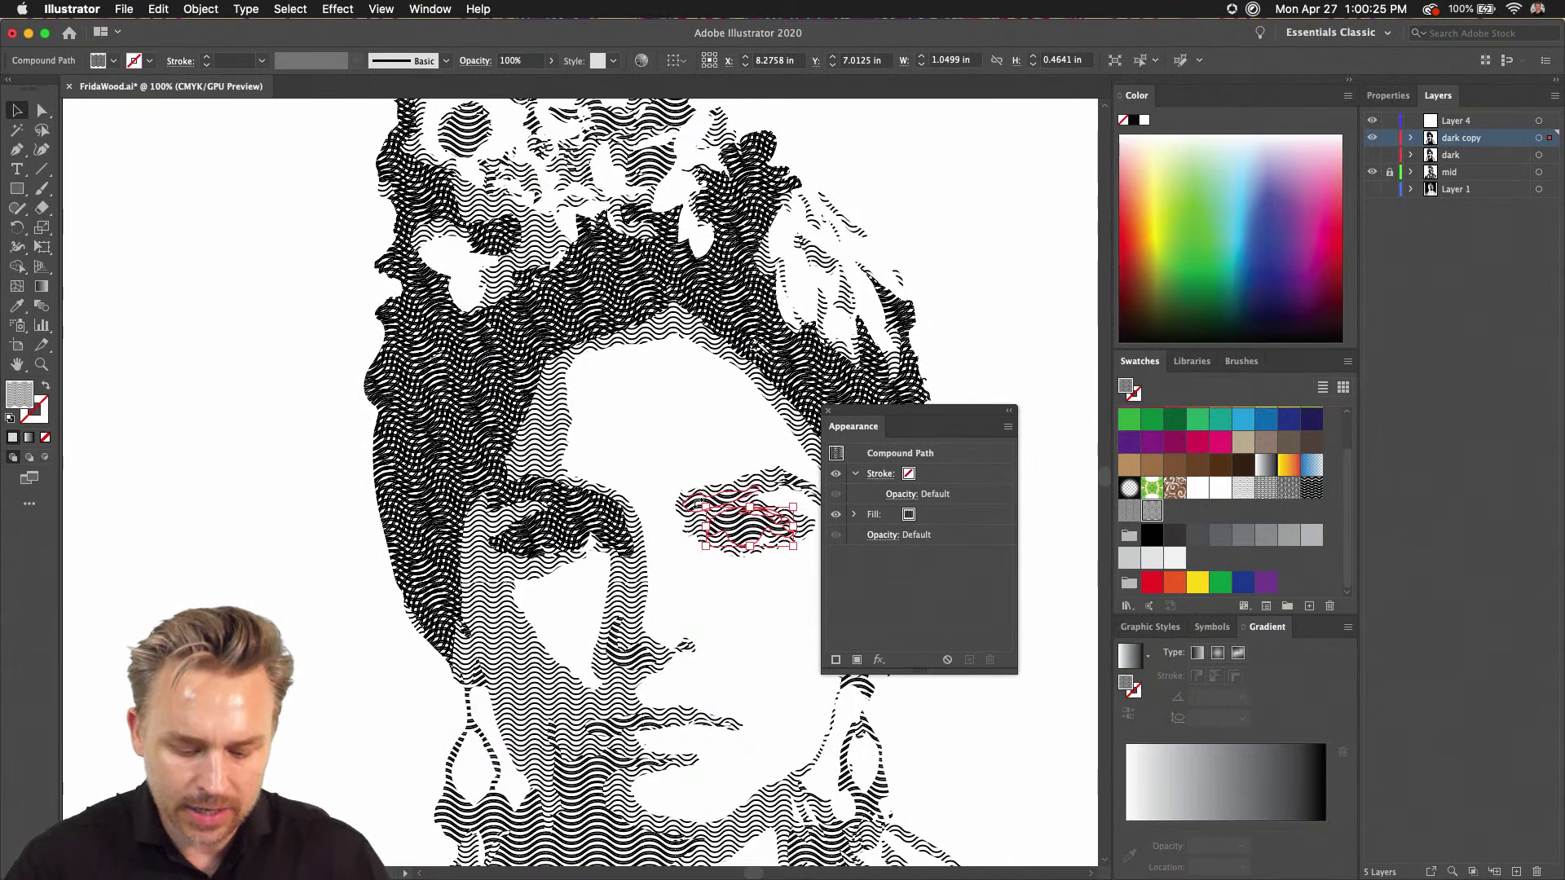
key(super+equal)
key(super+equal)
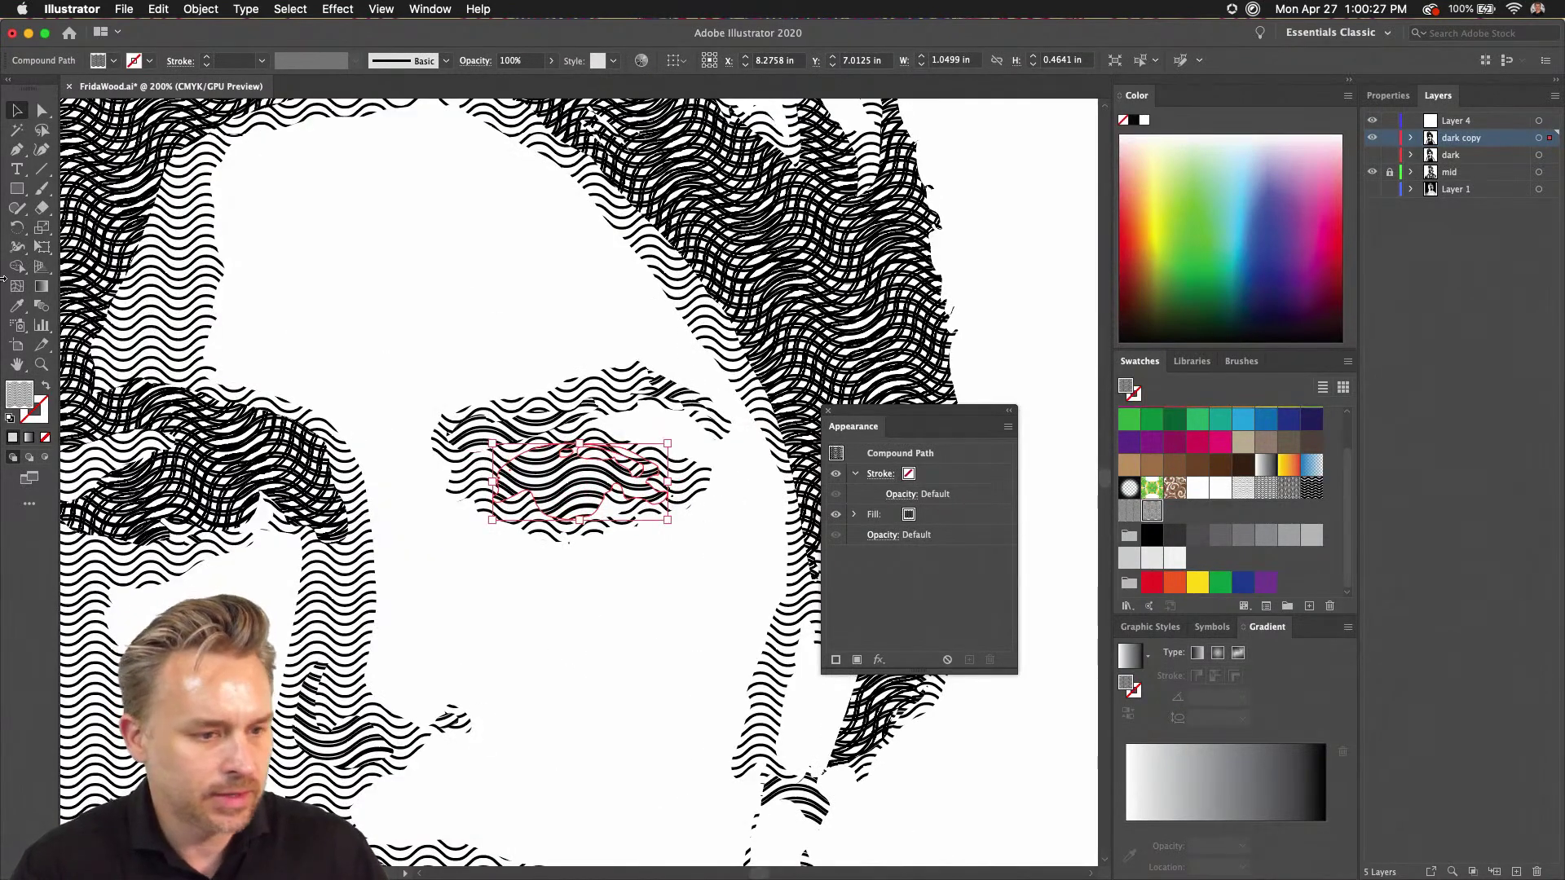
click(857, 659)
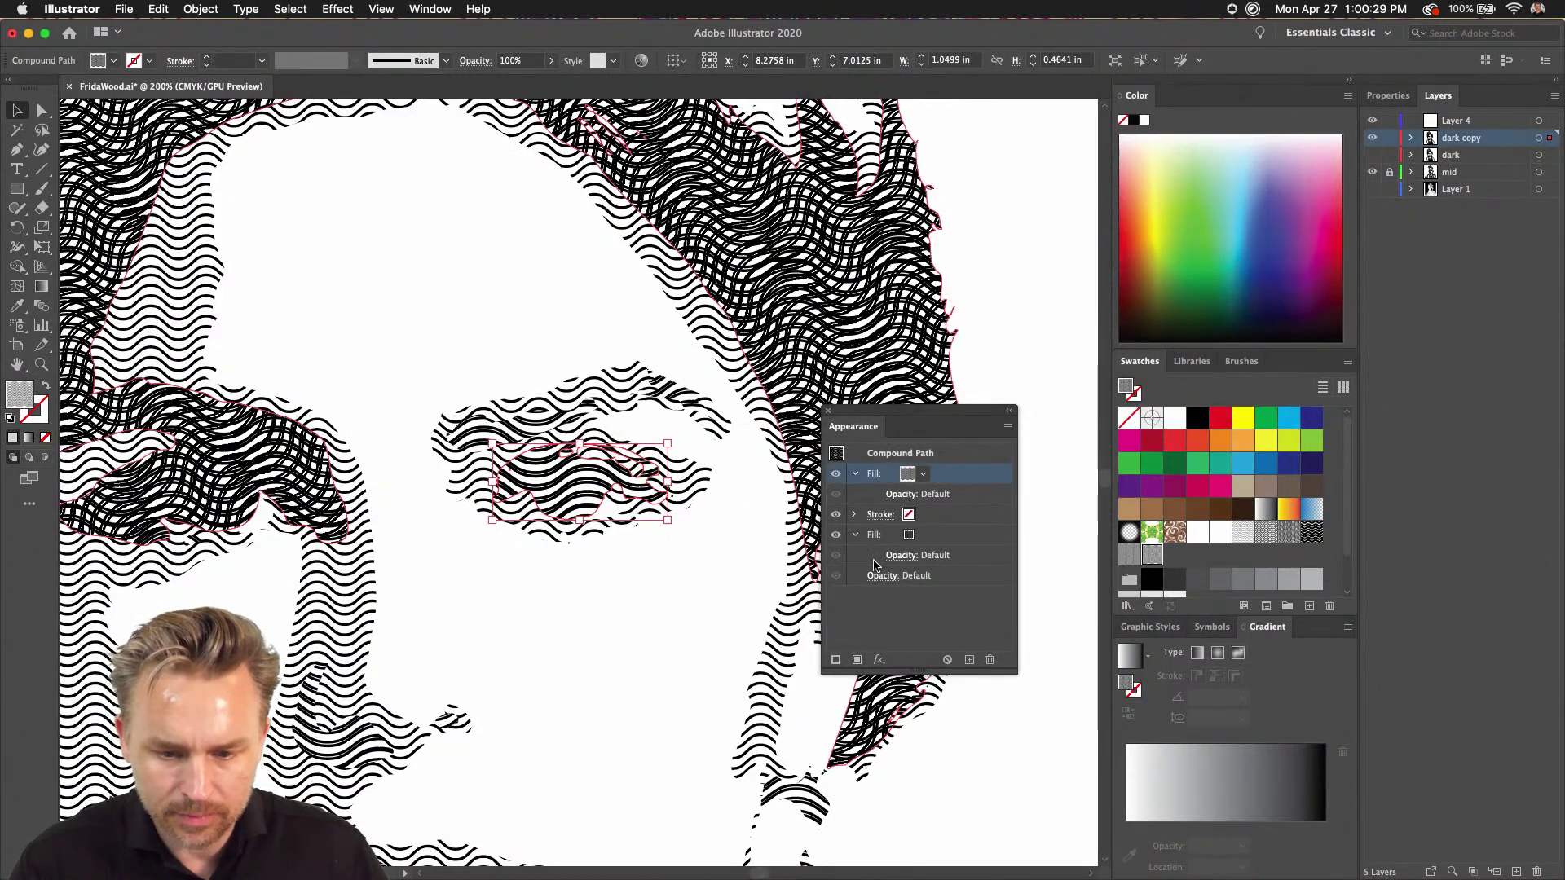
click(907, 474)
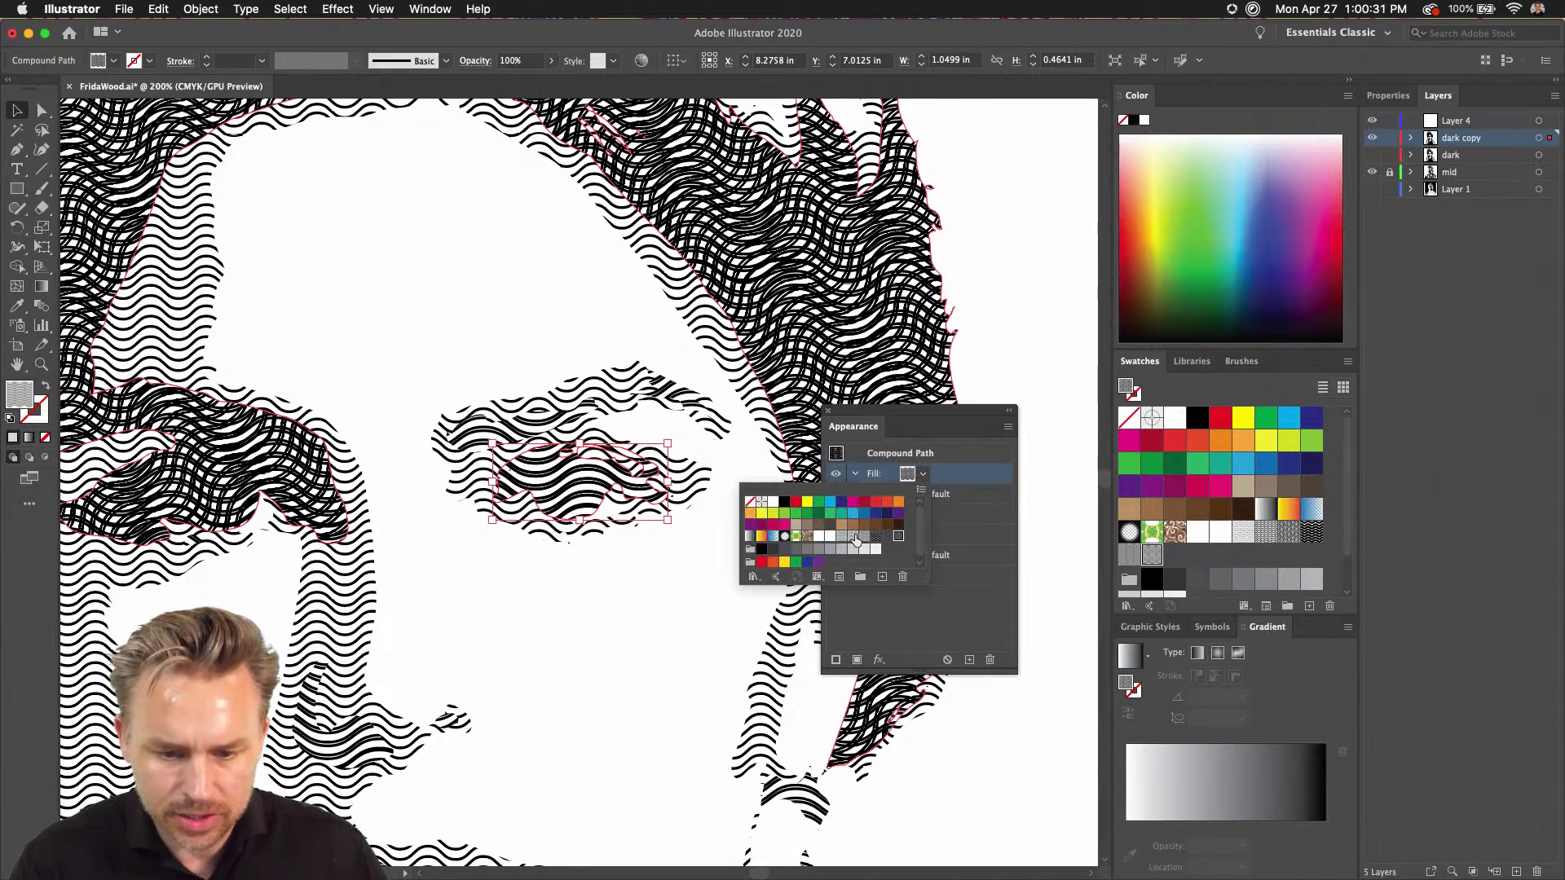
click(862, 538)
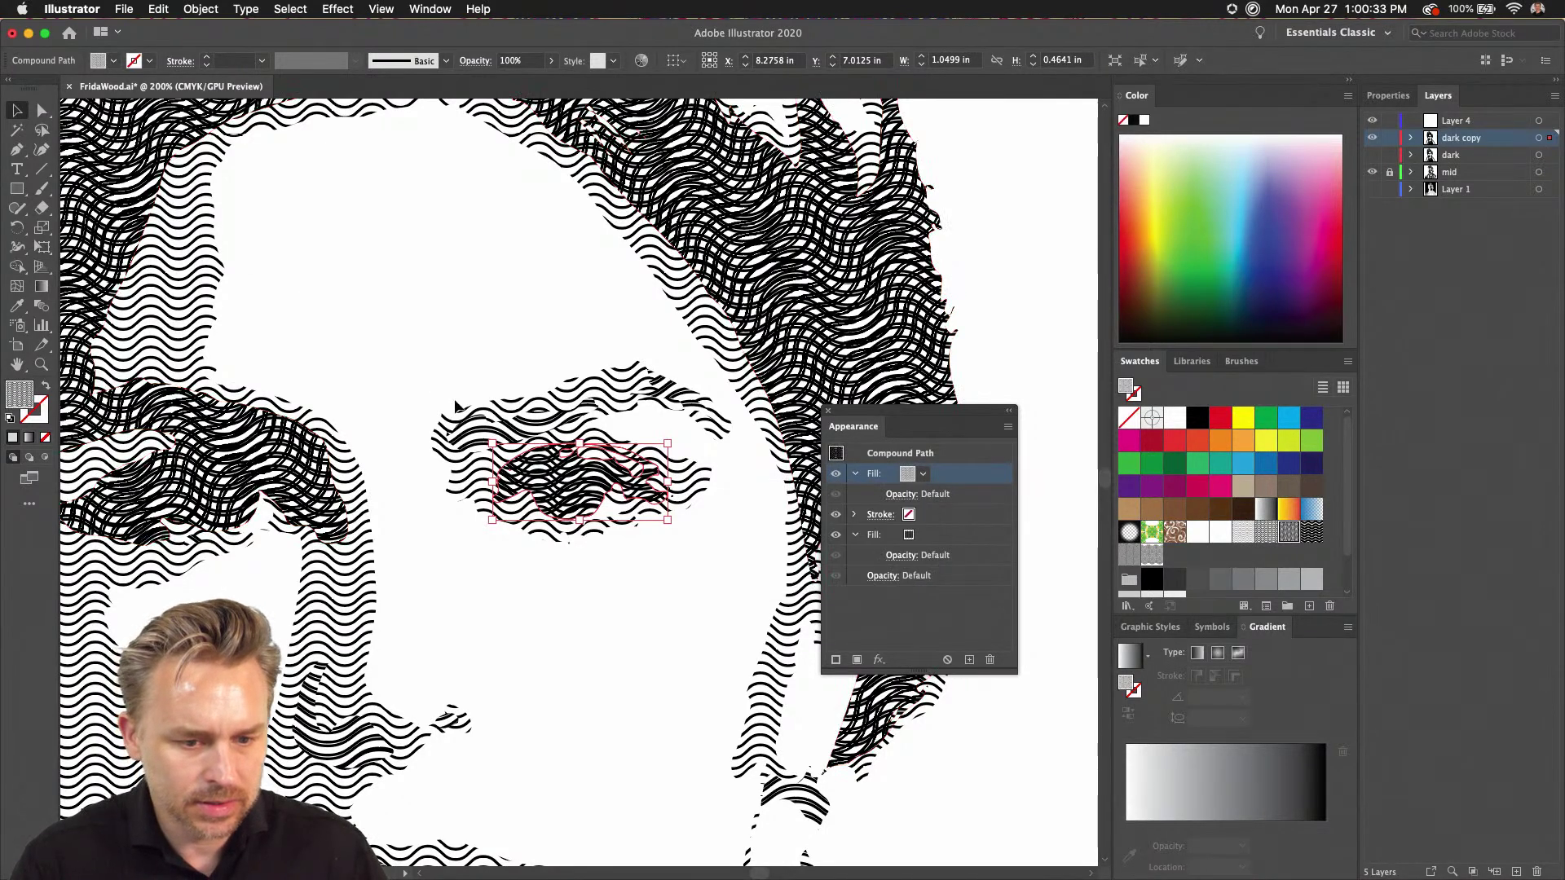
- Add a second fill with the Zig Zag 2 pattern to the dark path above the lit-side eye, and clear the selection
click(476, 441)
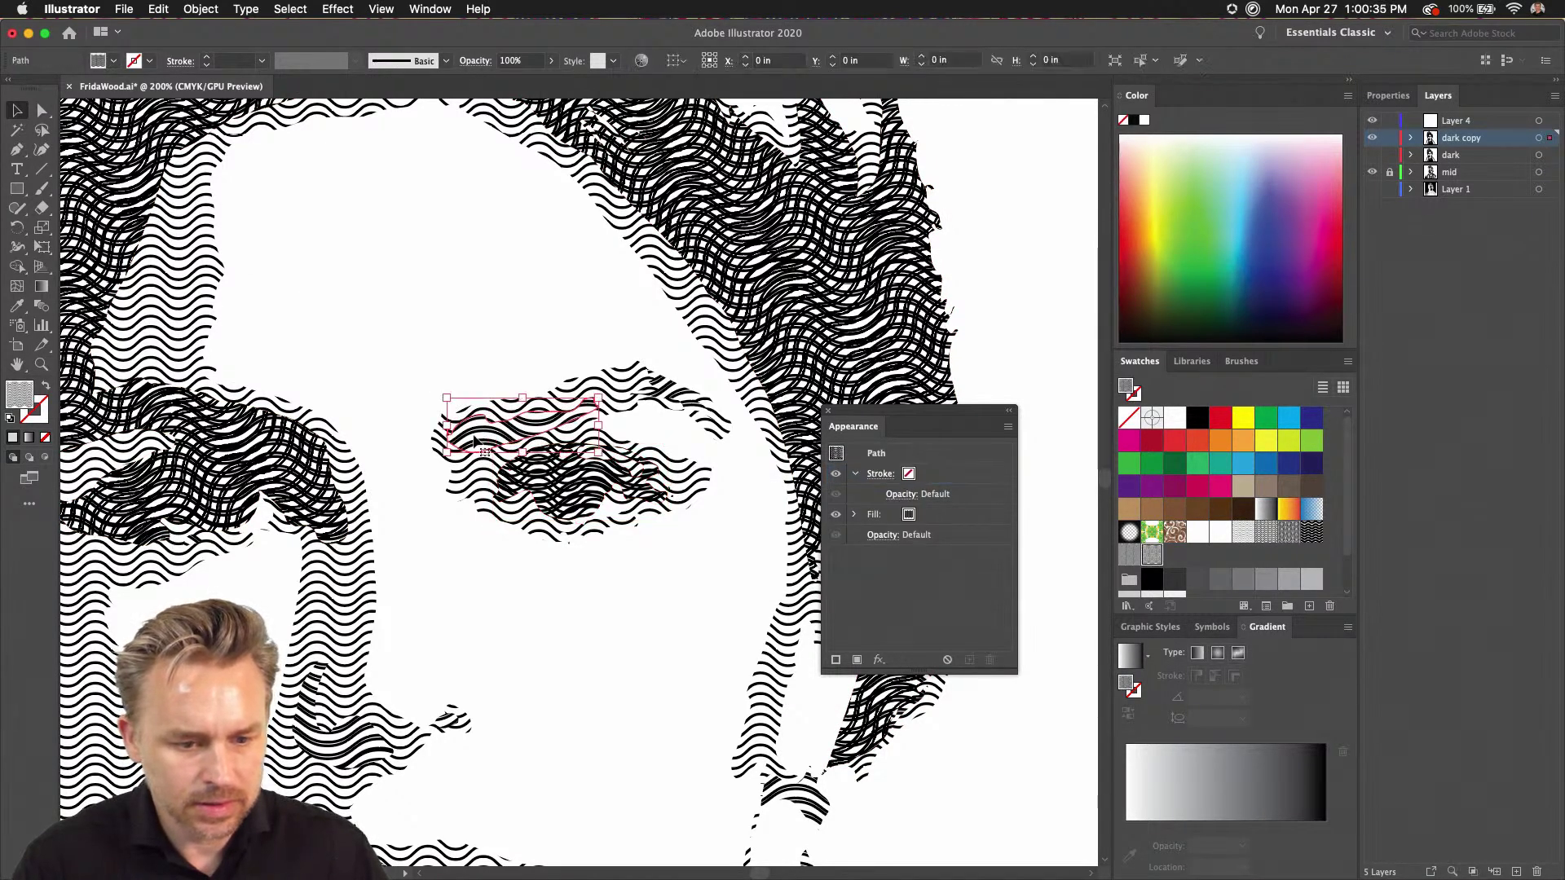
click(856, 660)
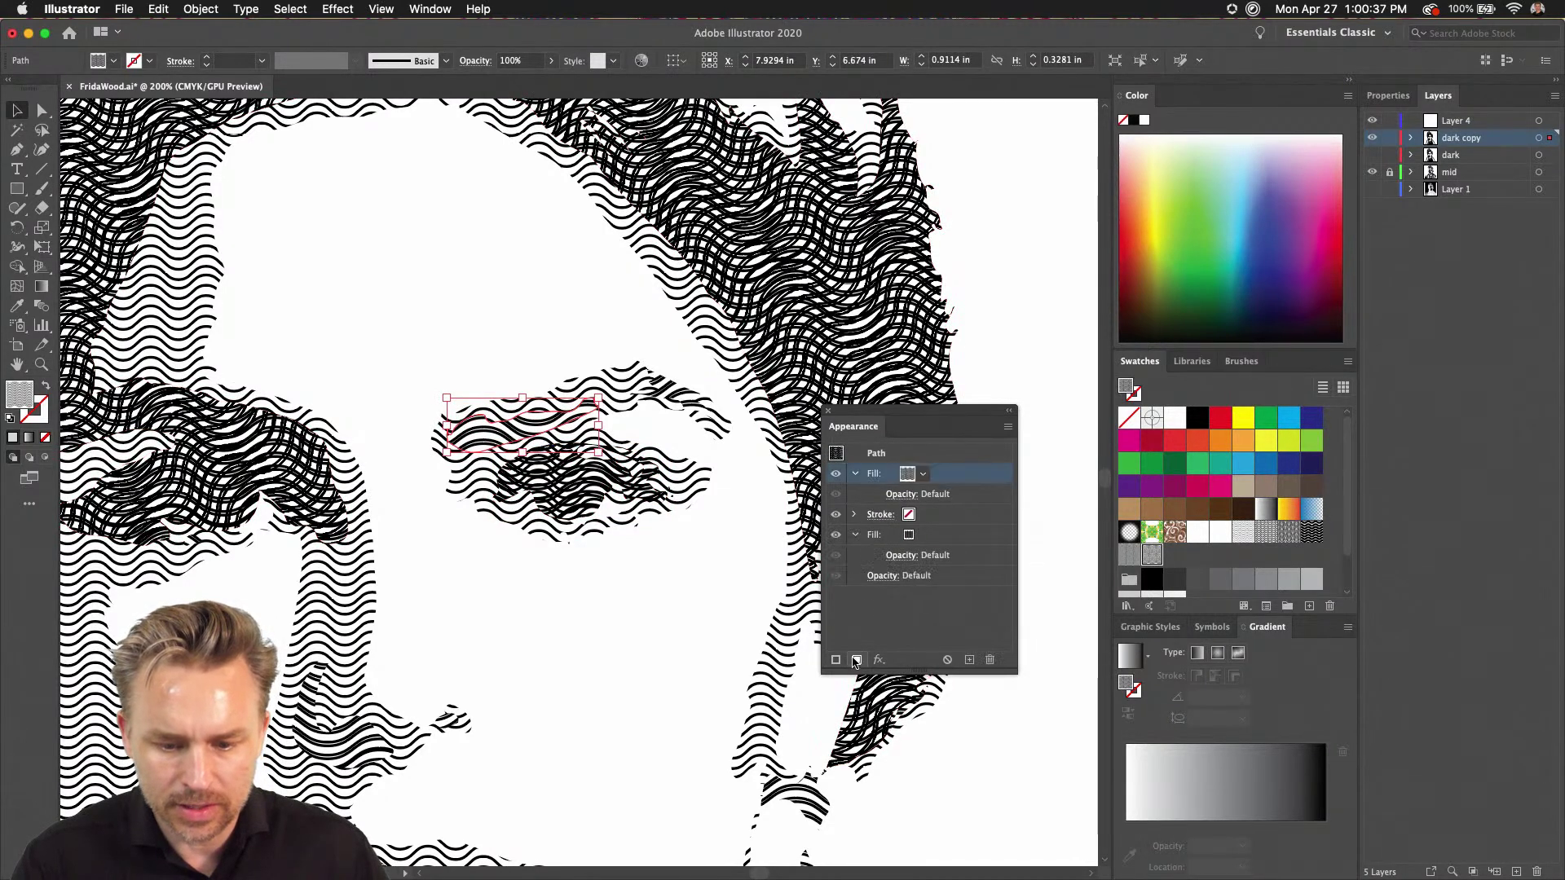
click(909, 474)
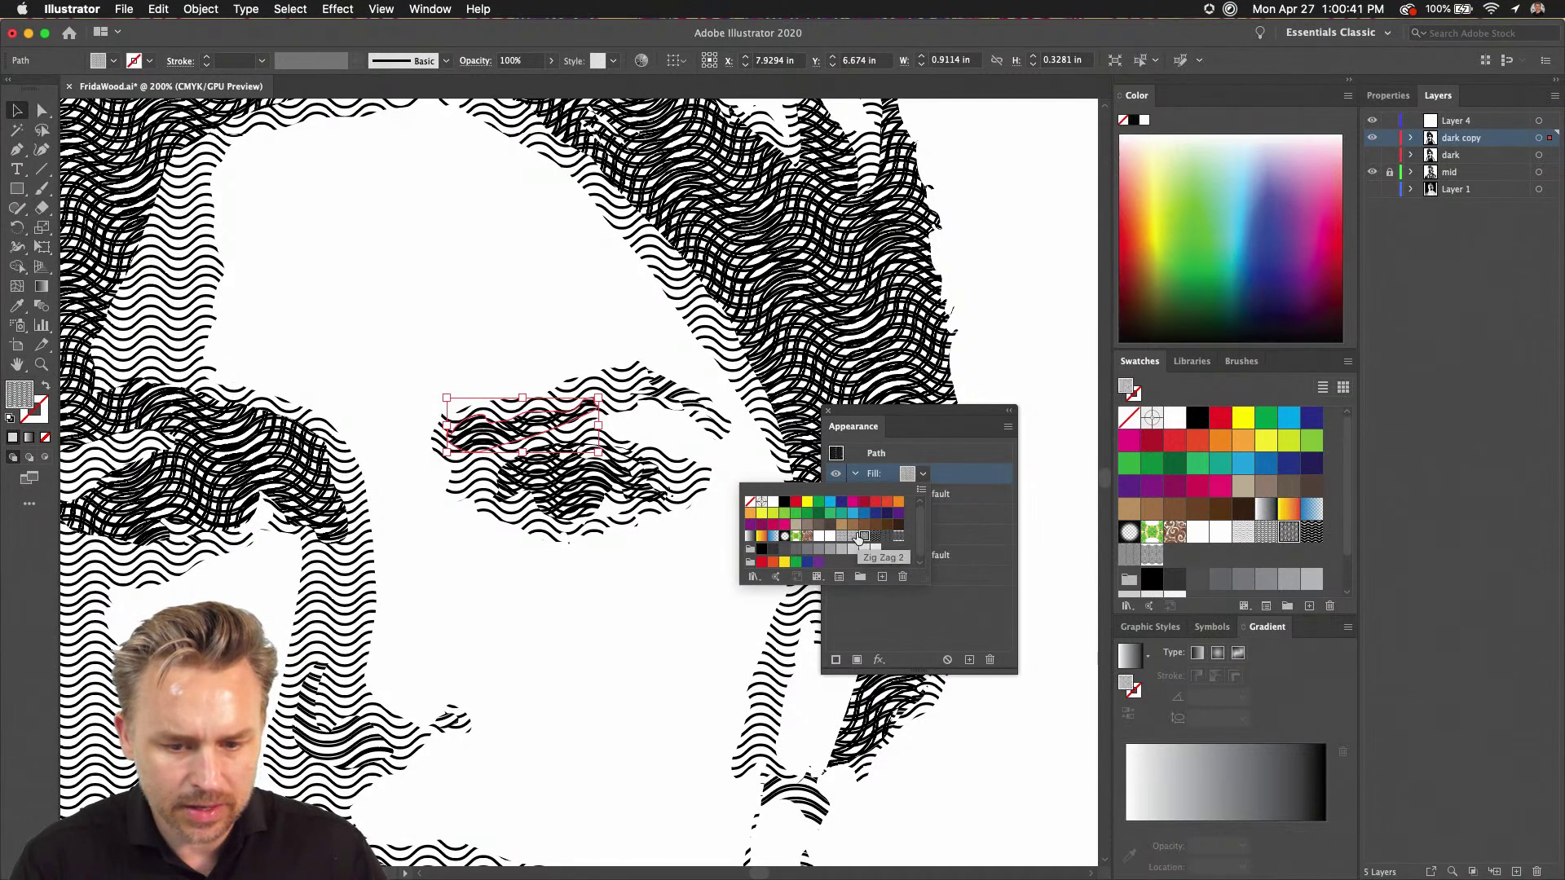
click(457, 608)
click(473, 575)
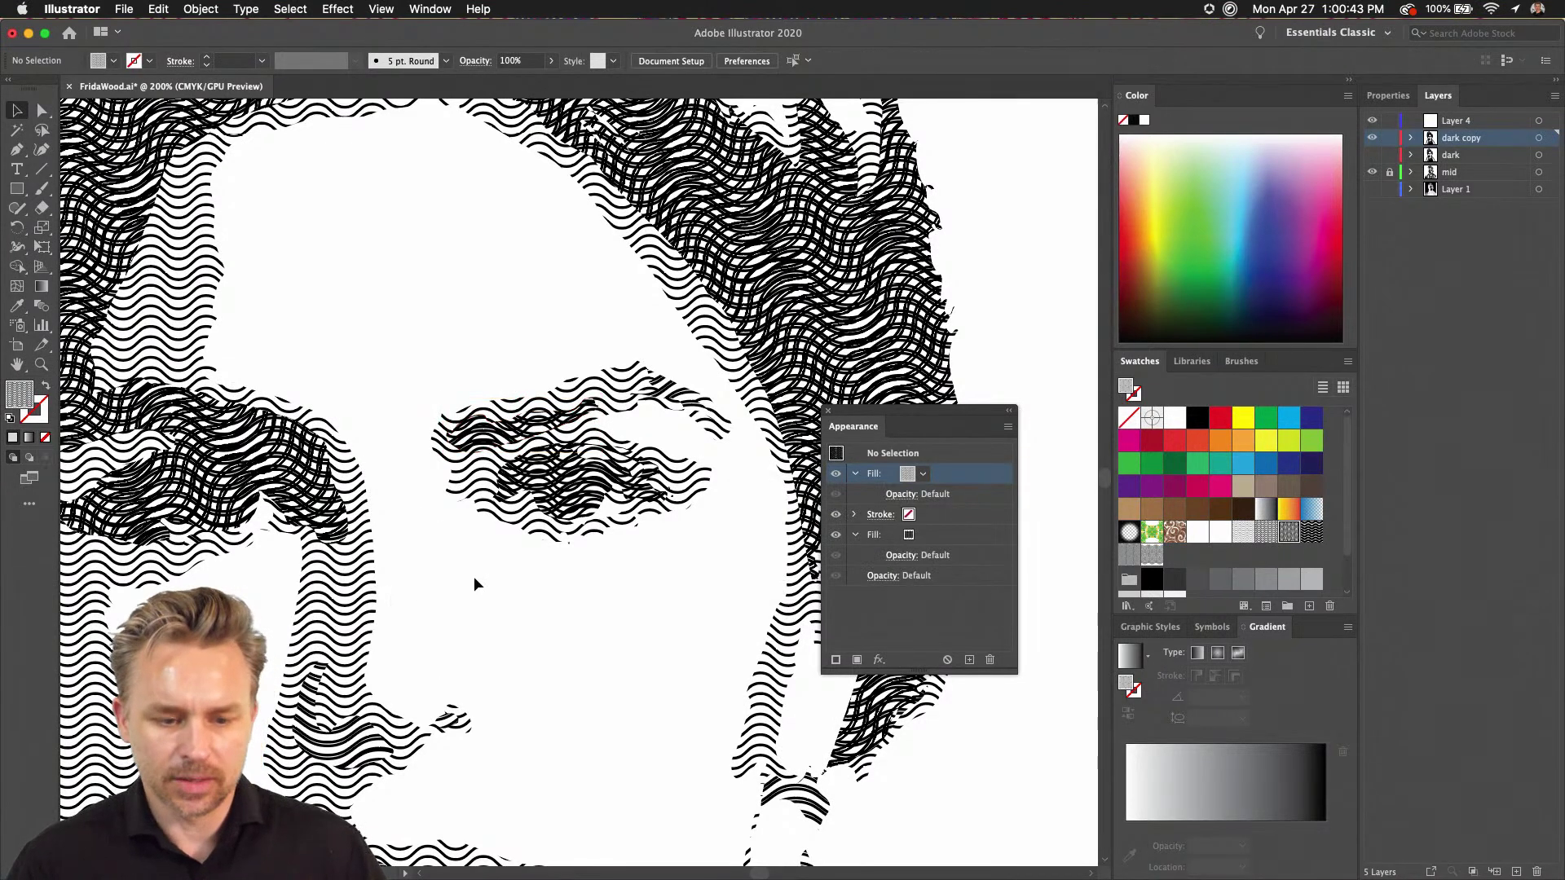
- Examine the overlapping wave patterns on both eyes and the hair up close, including how the pattern lines end at the shape edges
key(super+minus)
key(super+minus)
key(super+equal)
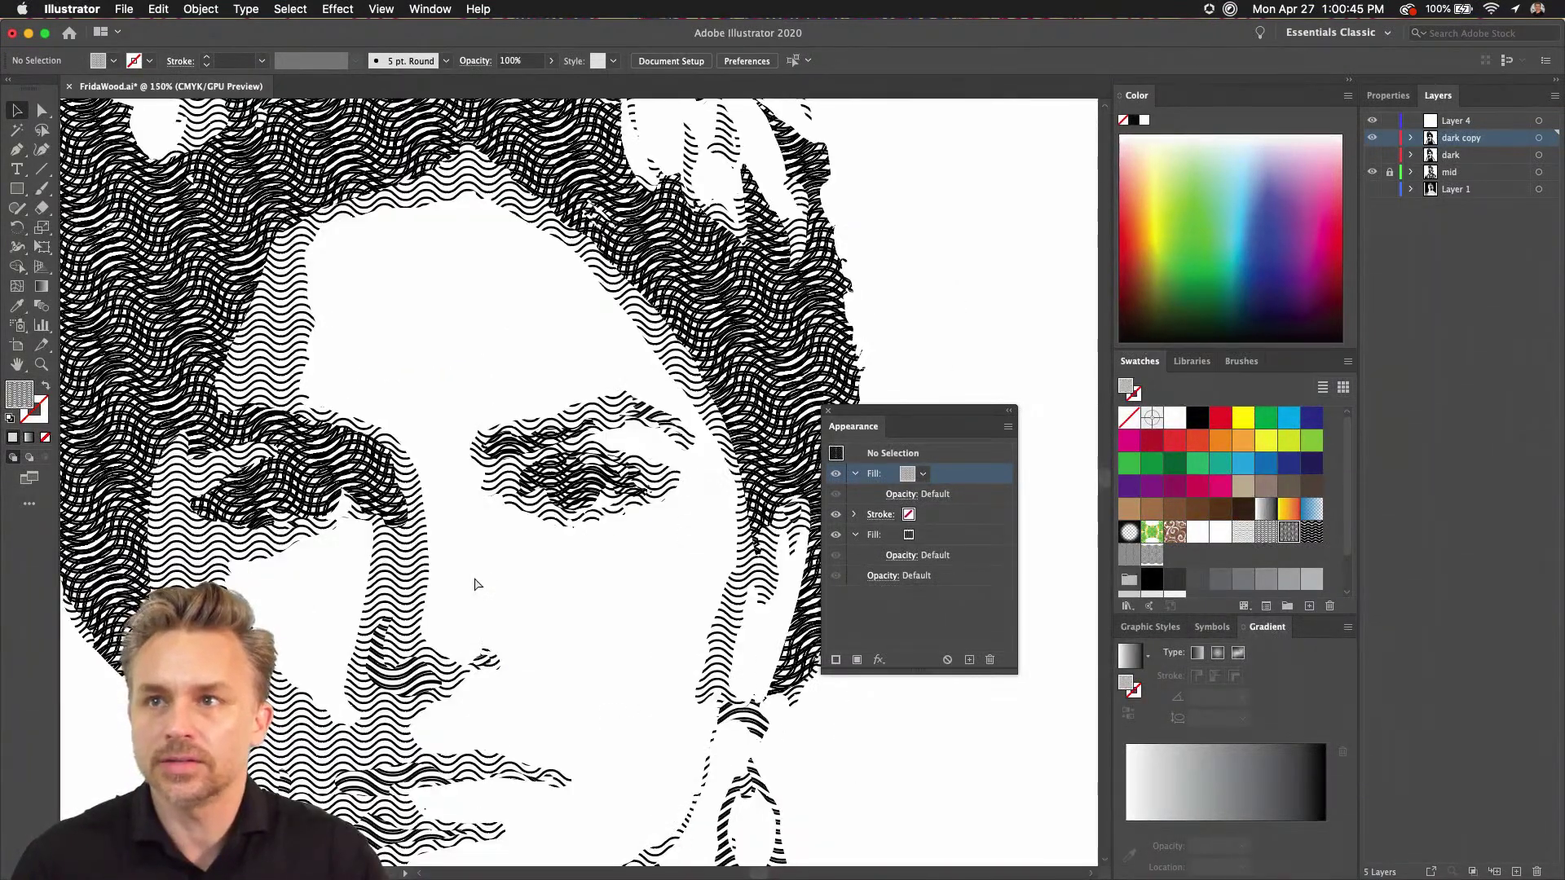
key(super+equal)
key(super+equal)
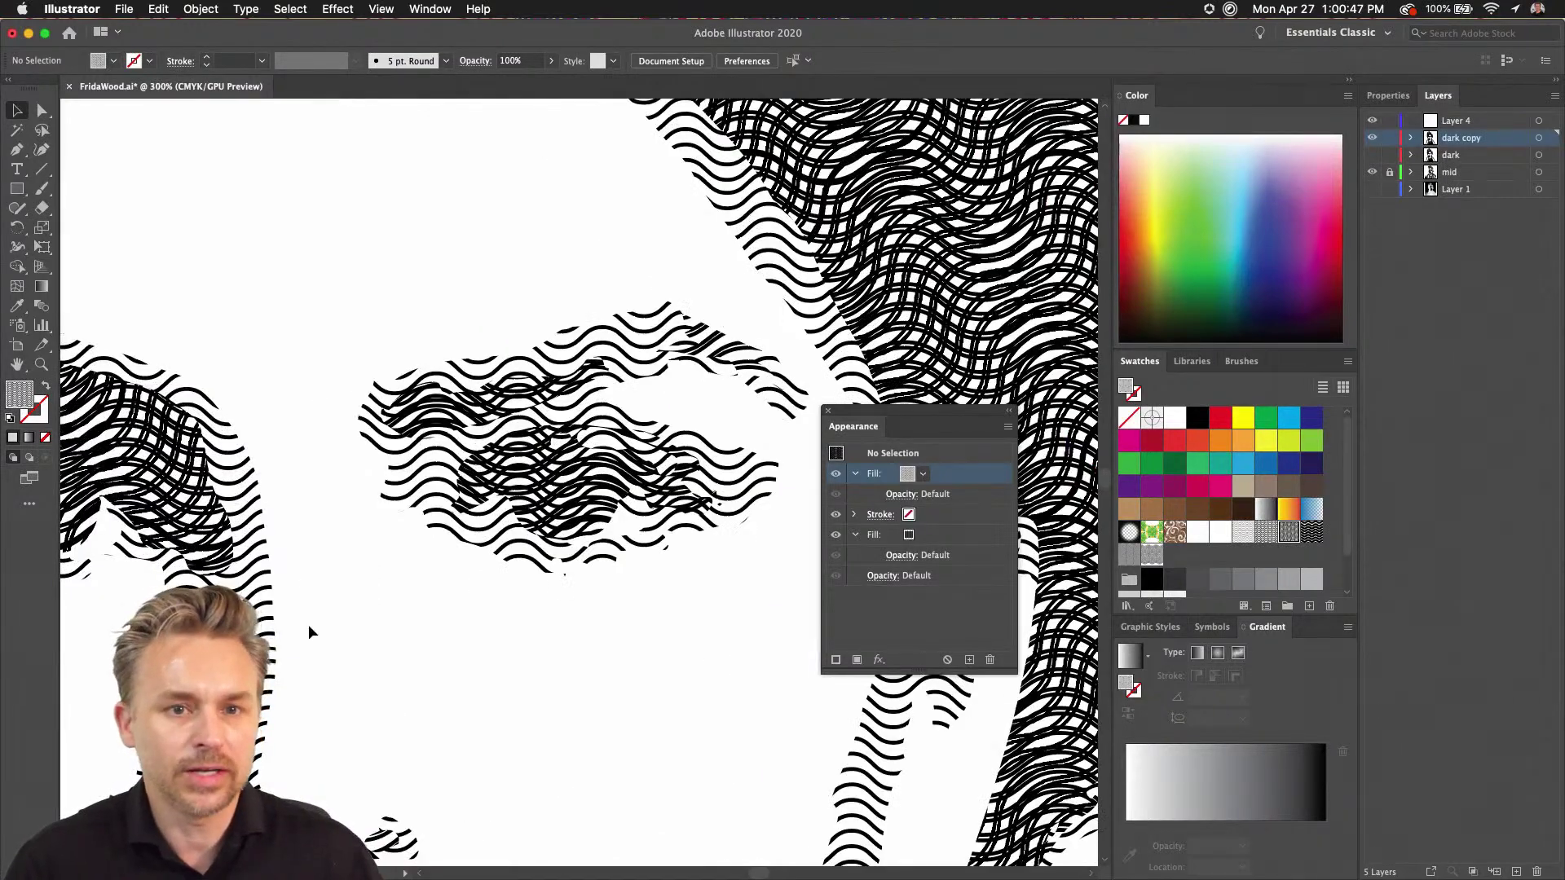
drag(342, 614, 858, 687)
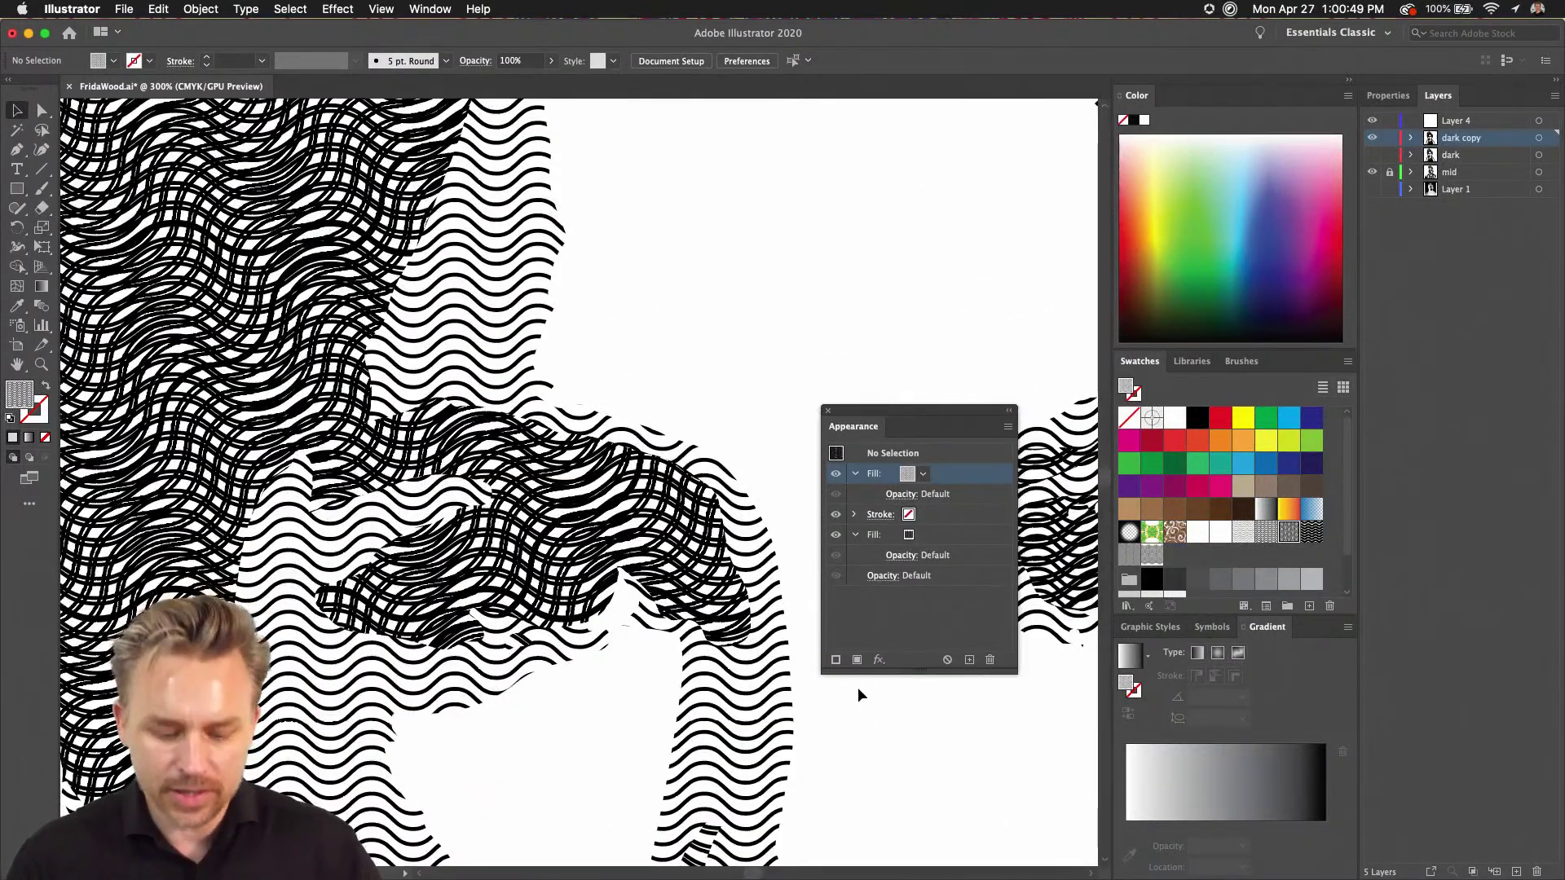
key(super+minus)
key(super+equal)
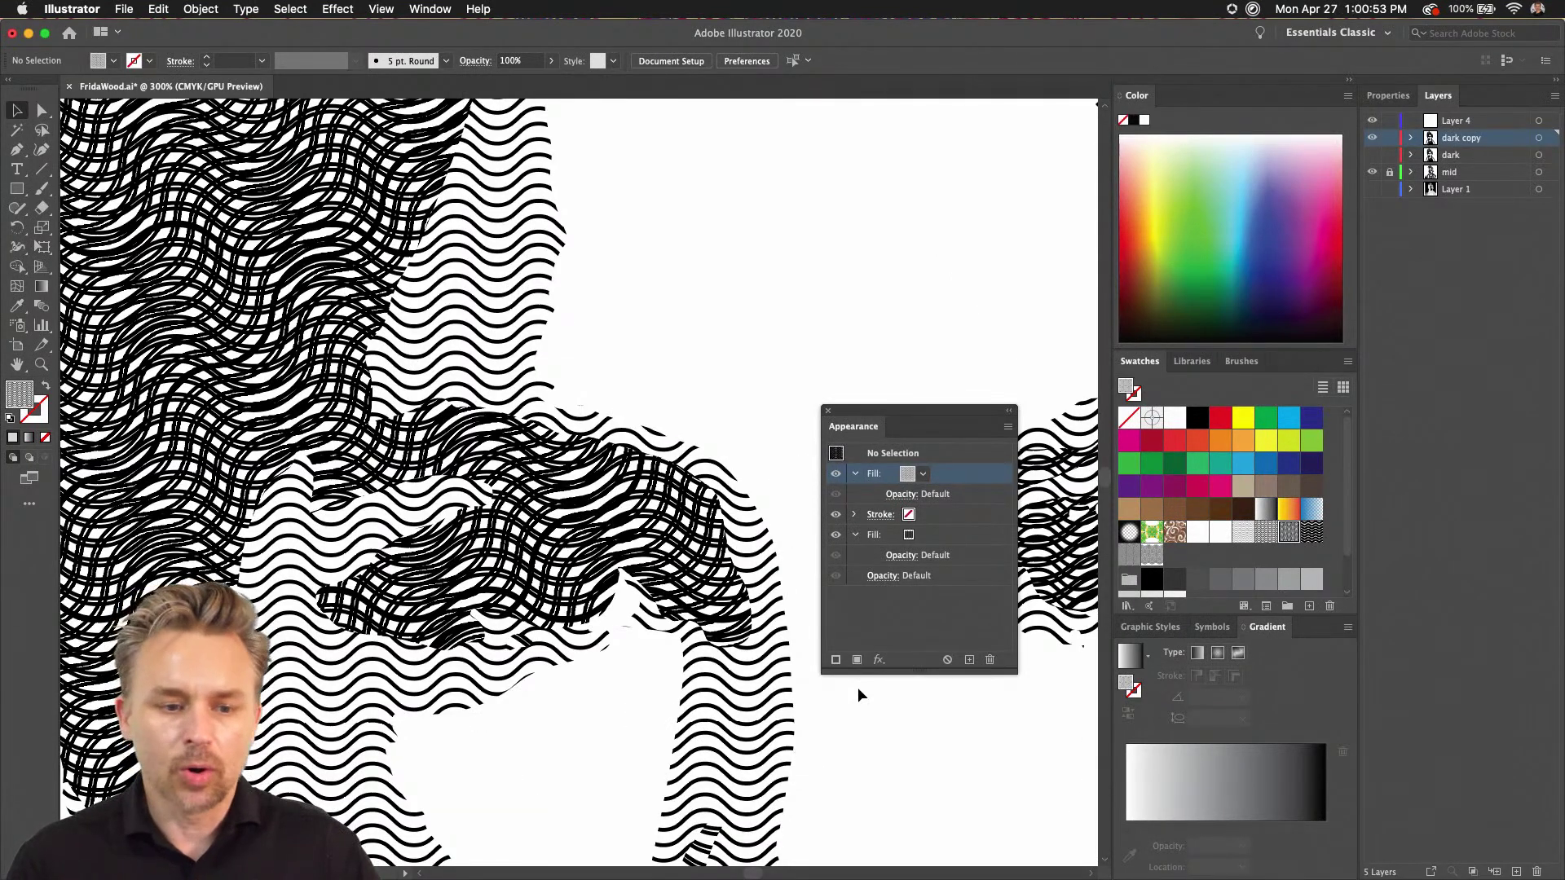
scroll(705, 440, up, 5)
scroll(705, 440, left, 4)
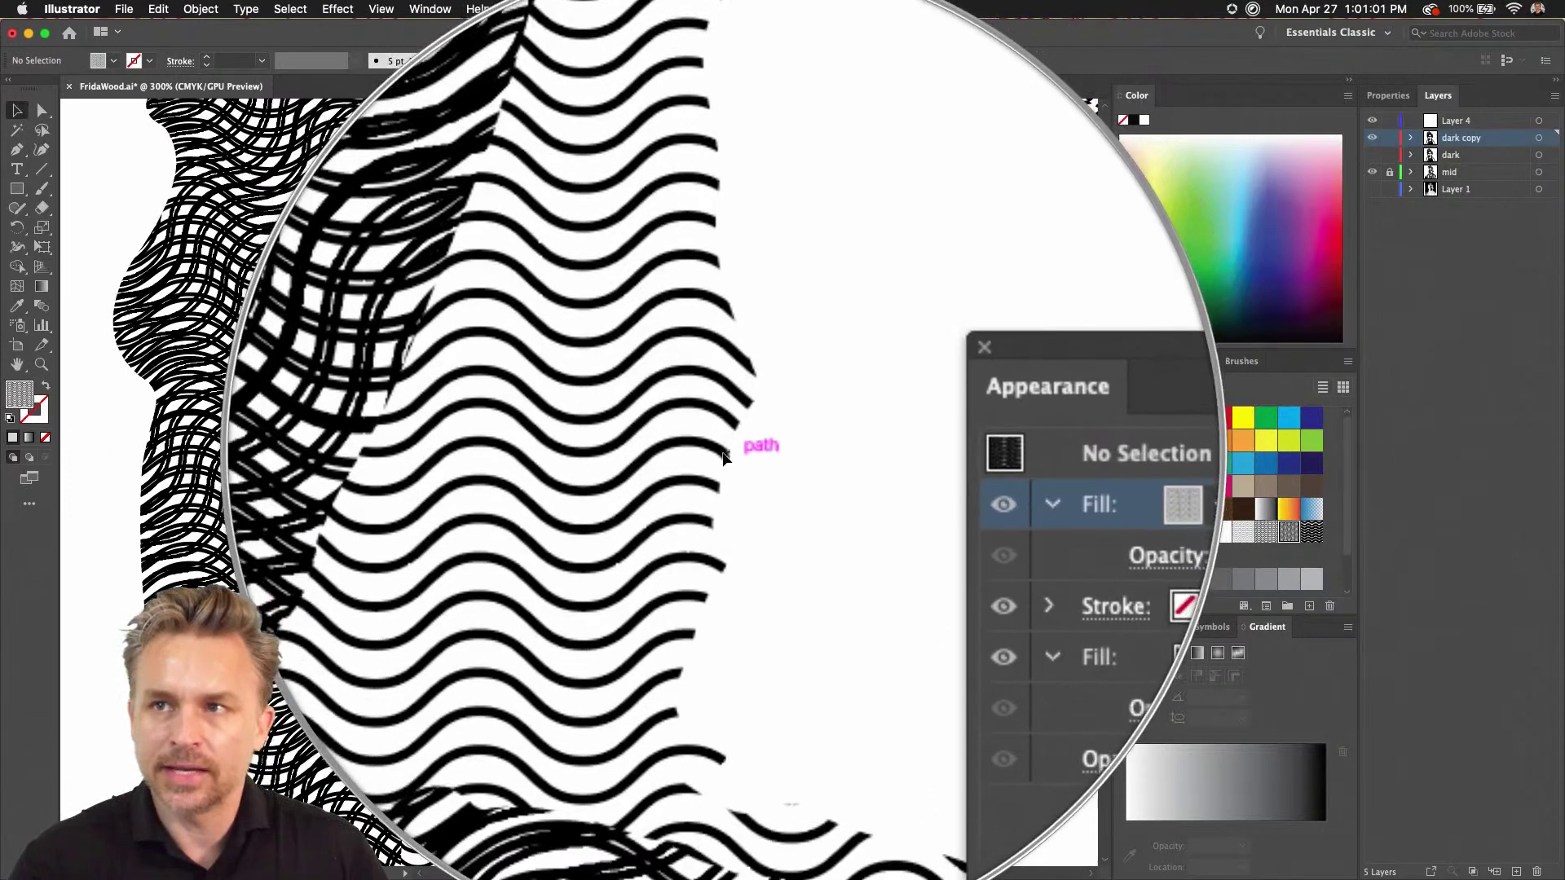
- Move the Appearance panel off the artwork, unlock the mid layer, and select the mid-tone shape of the face
key(super+0)
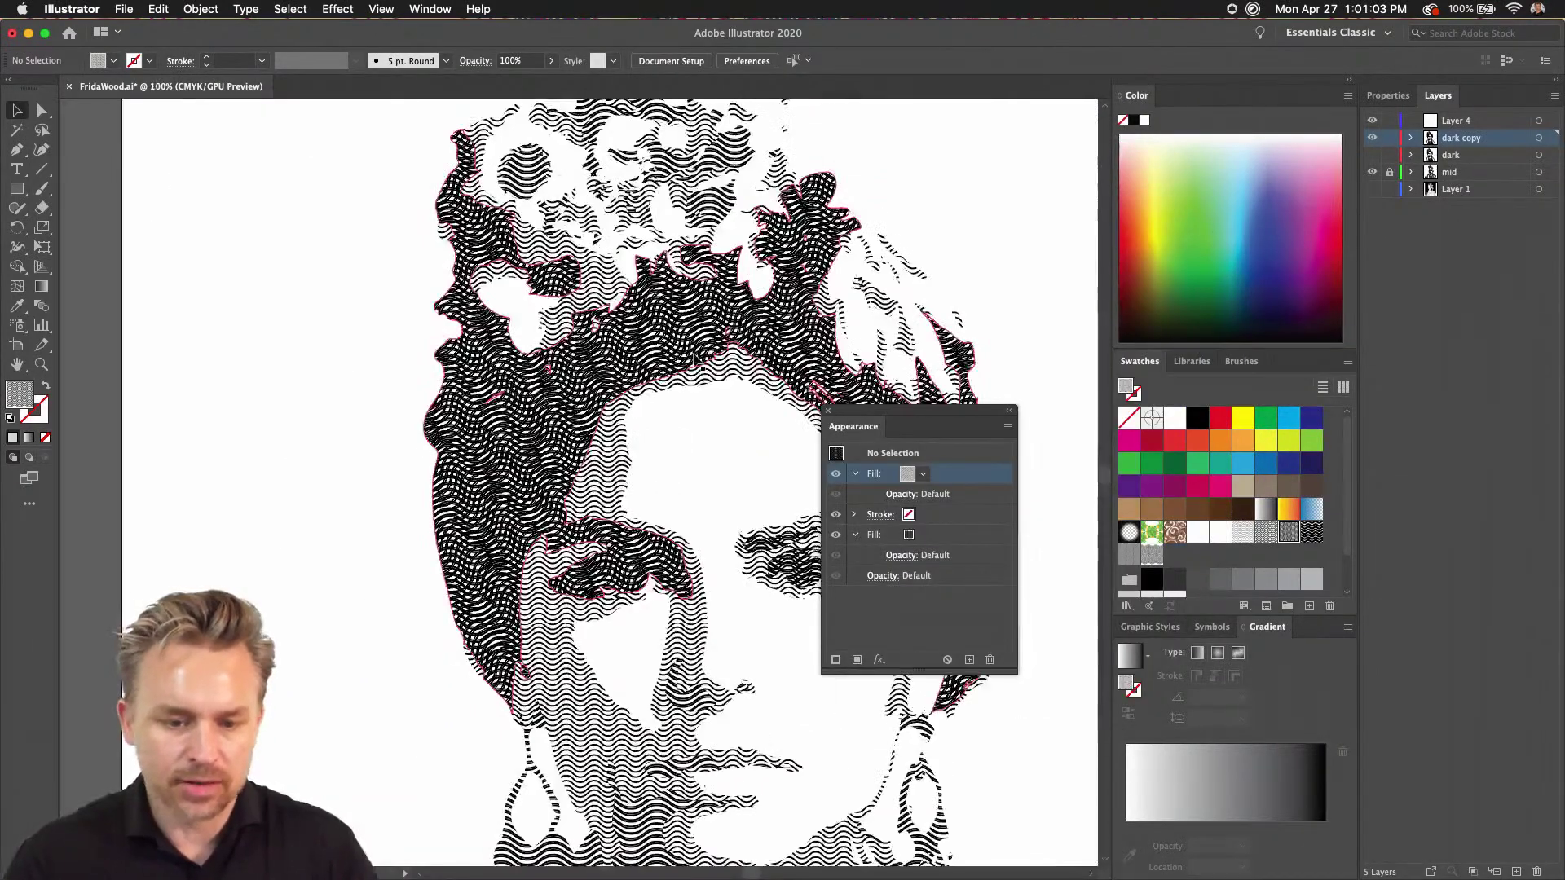
key(super+1)
drag(897, 427, 1304, 420)
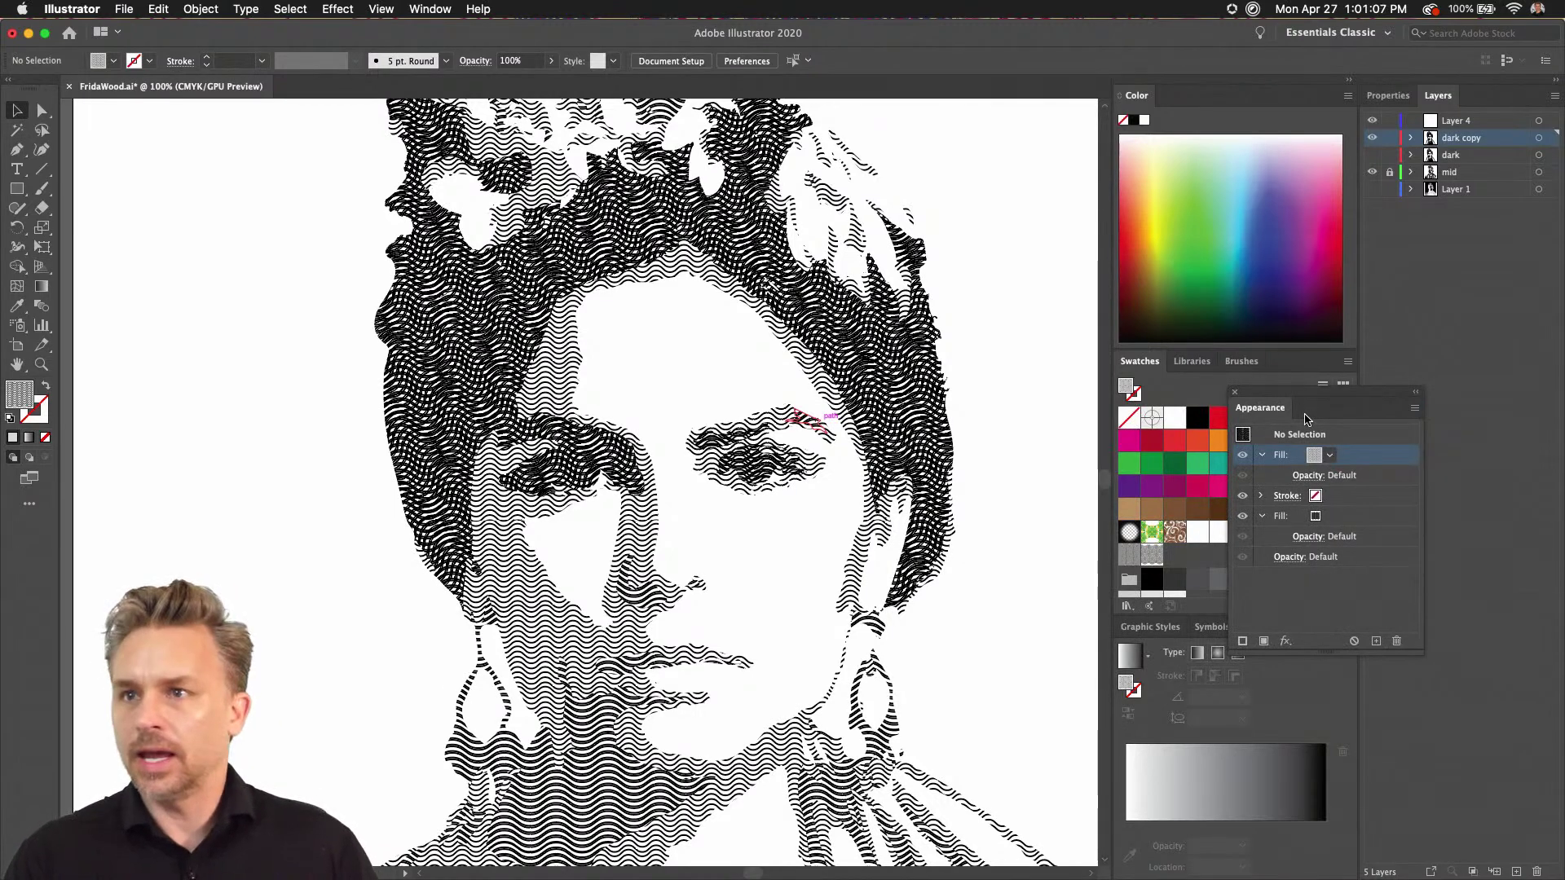
key(super+0)
key(super+1)
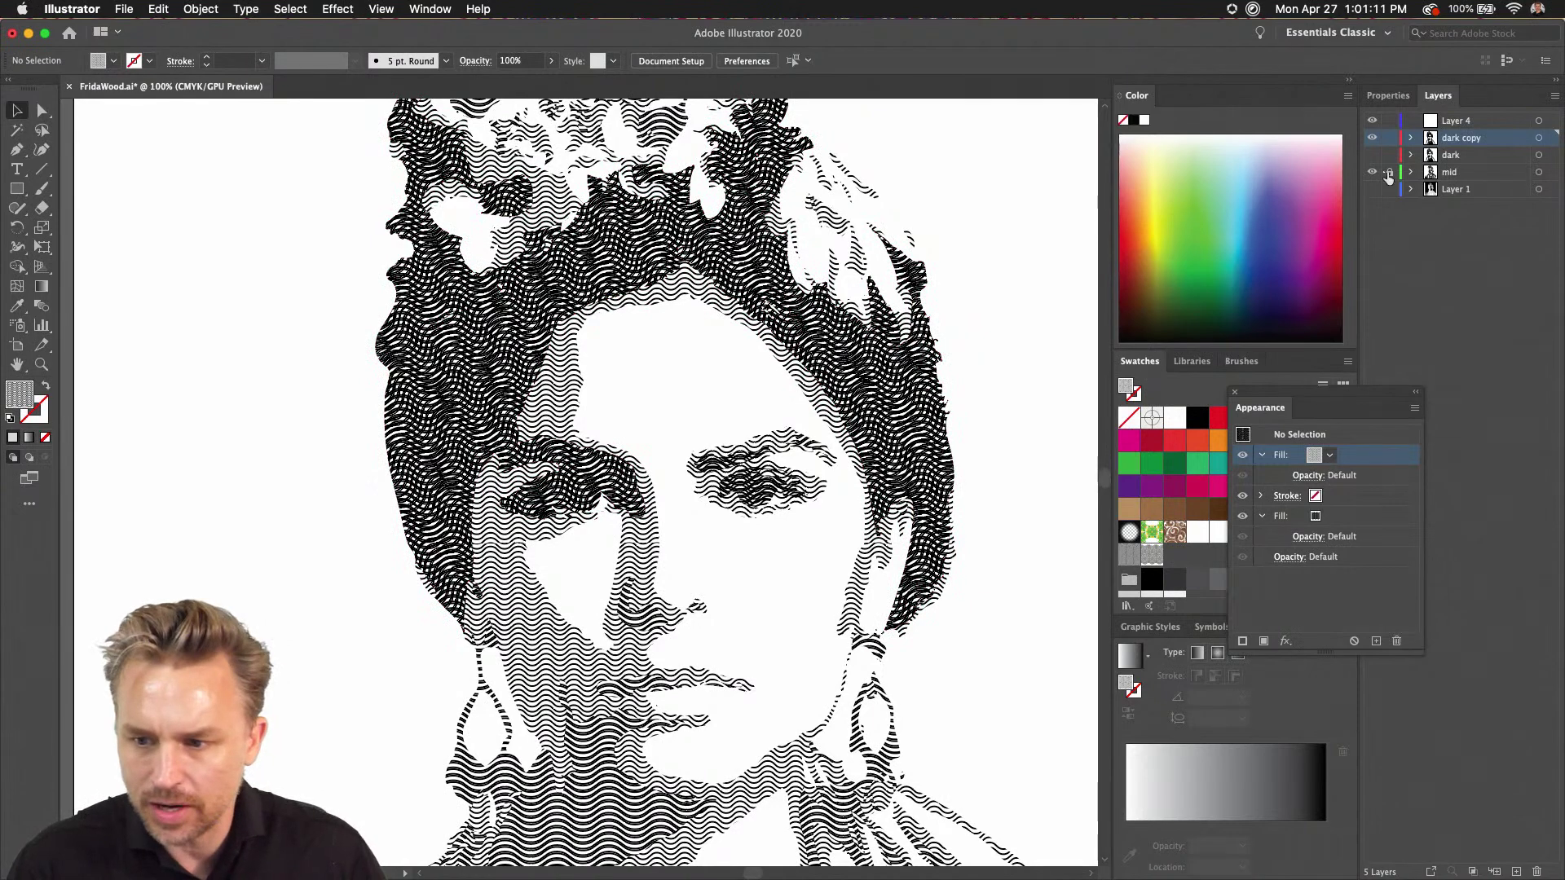
click(560, 408)
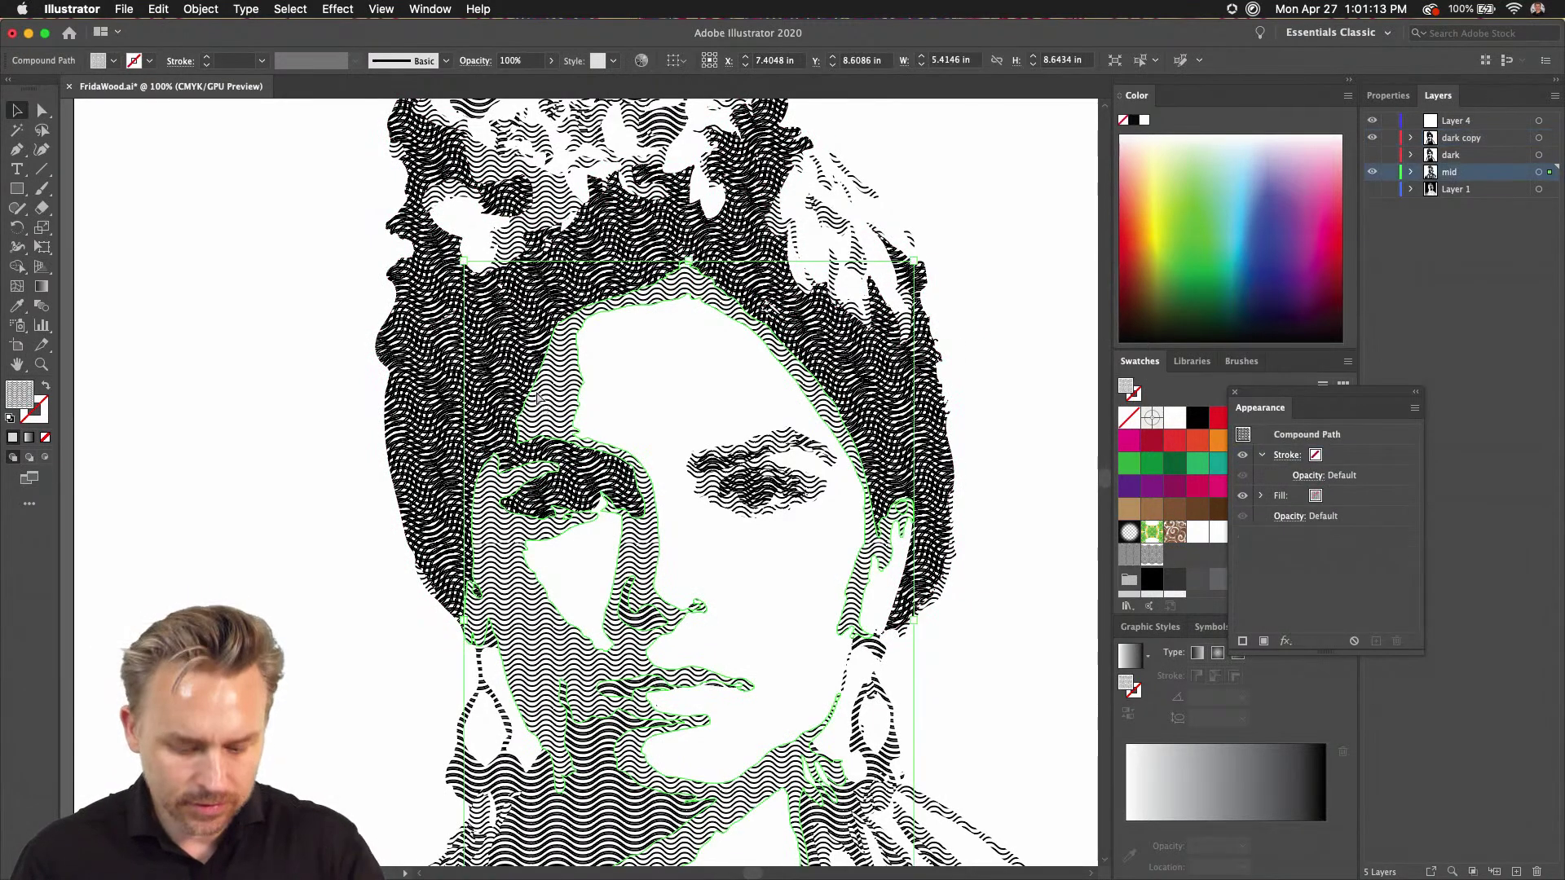
key(super+equal)
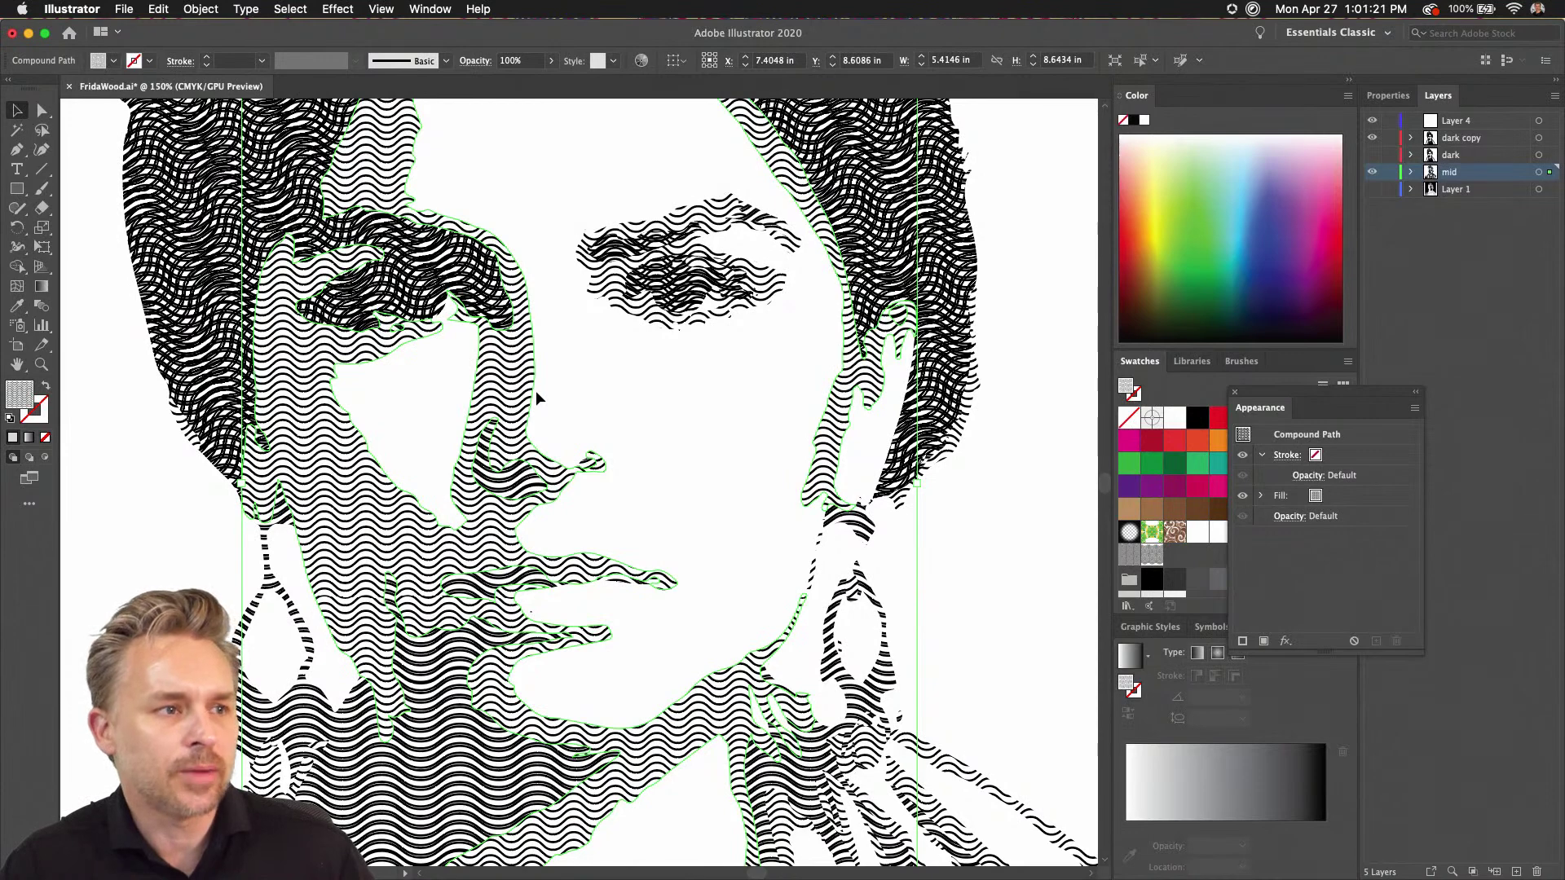
click(927, 513)
drag(748, 453, 925, 300)
click(548, 651)
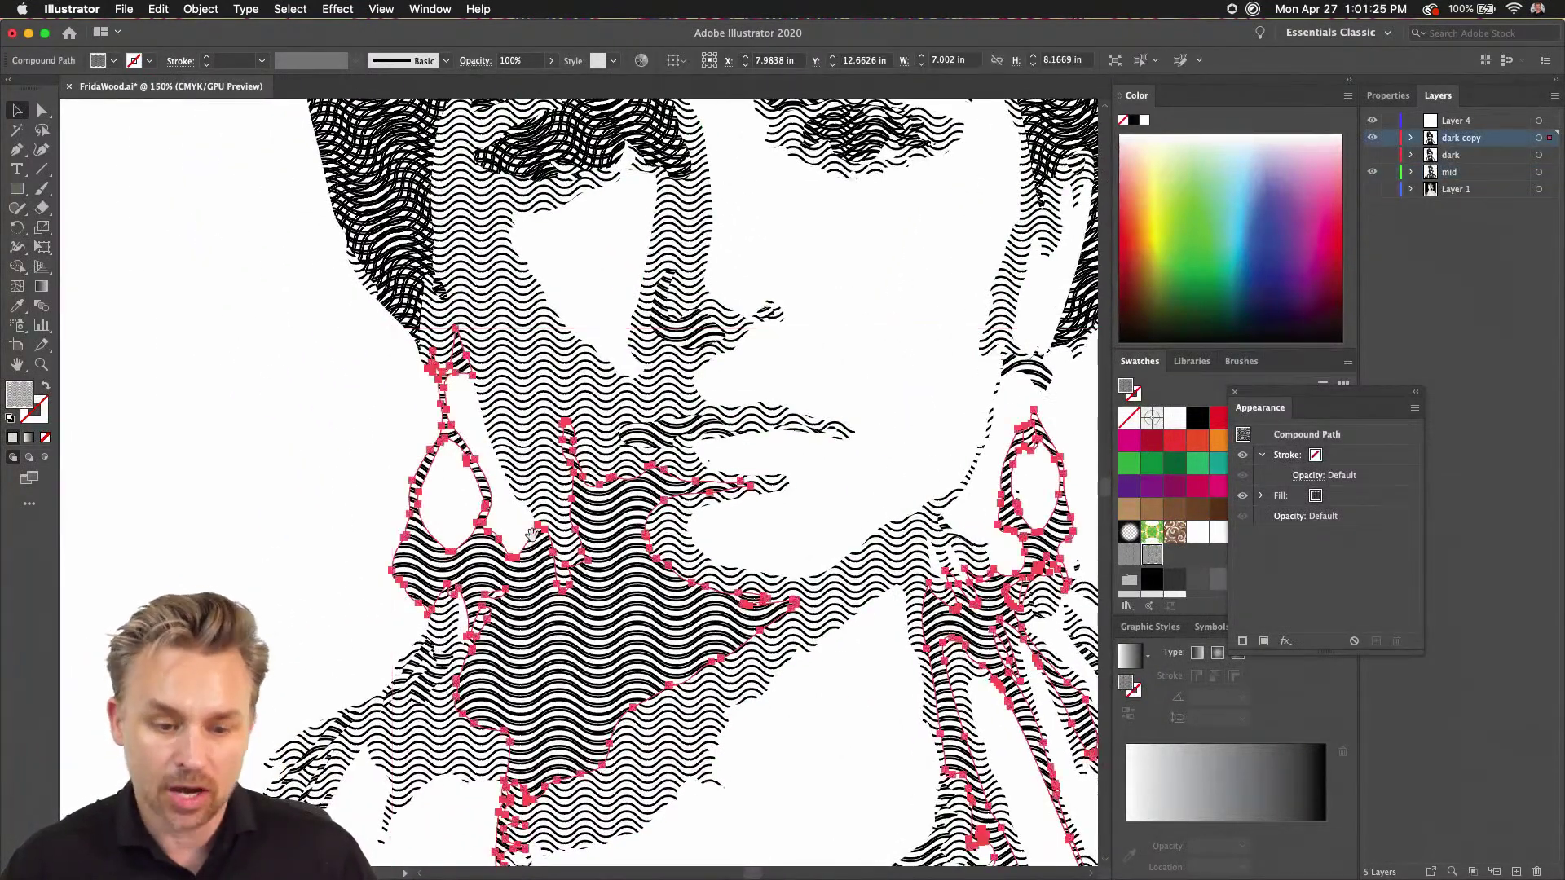
drag(528, 534, 654, 585)
key(i)
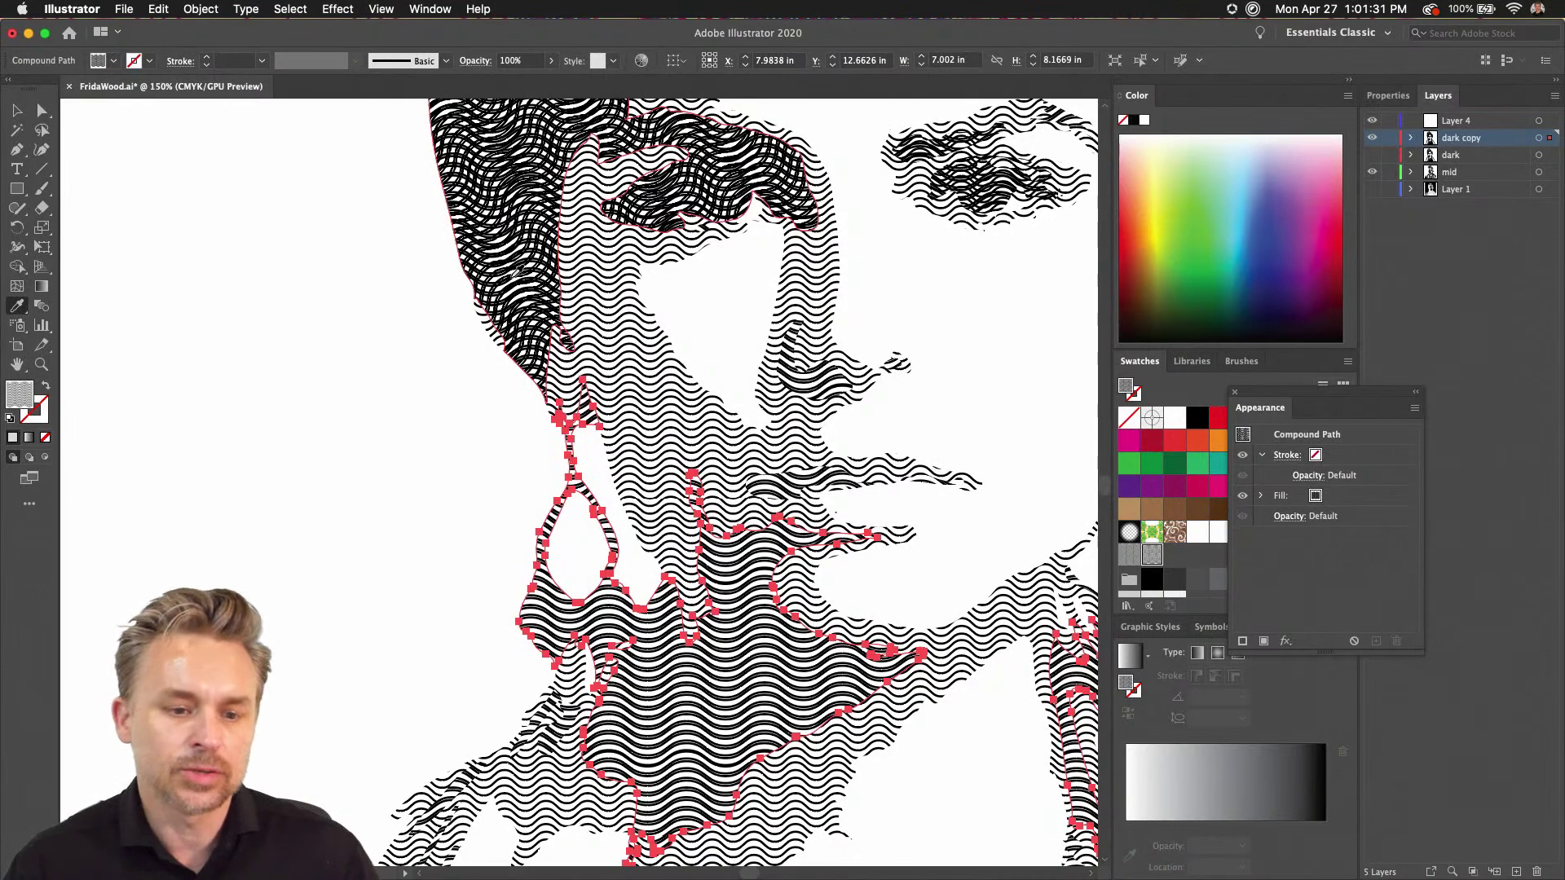
click(16, 112)
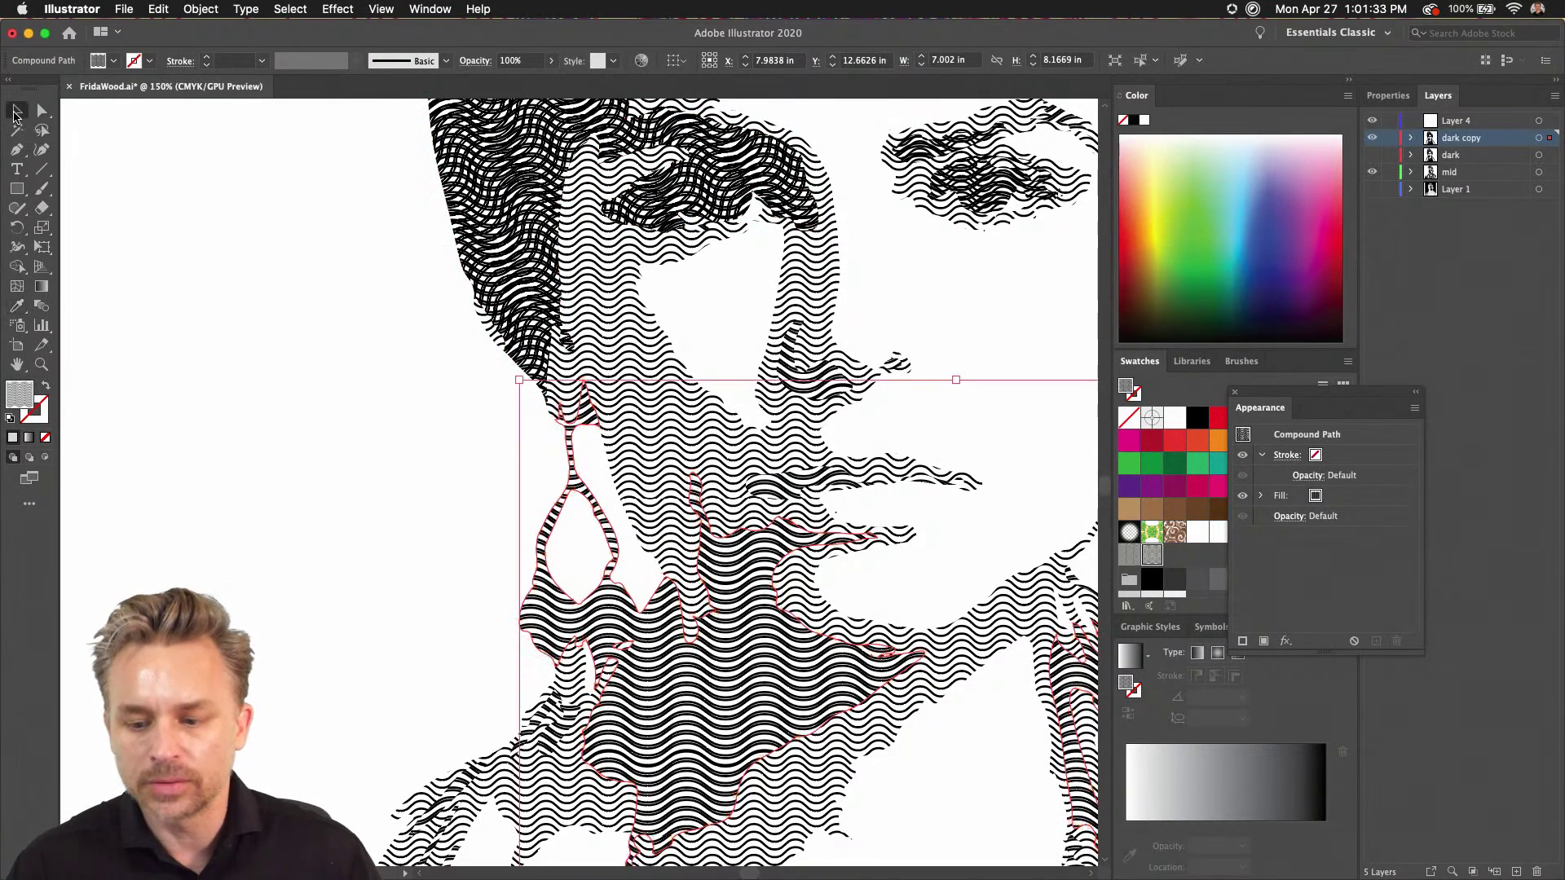
- Save the double-pattern appearance of the dark hair shape as a new graphic style
click(224, 258)
click(518, 208)
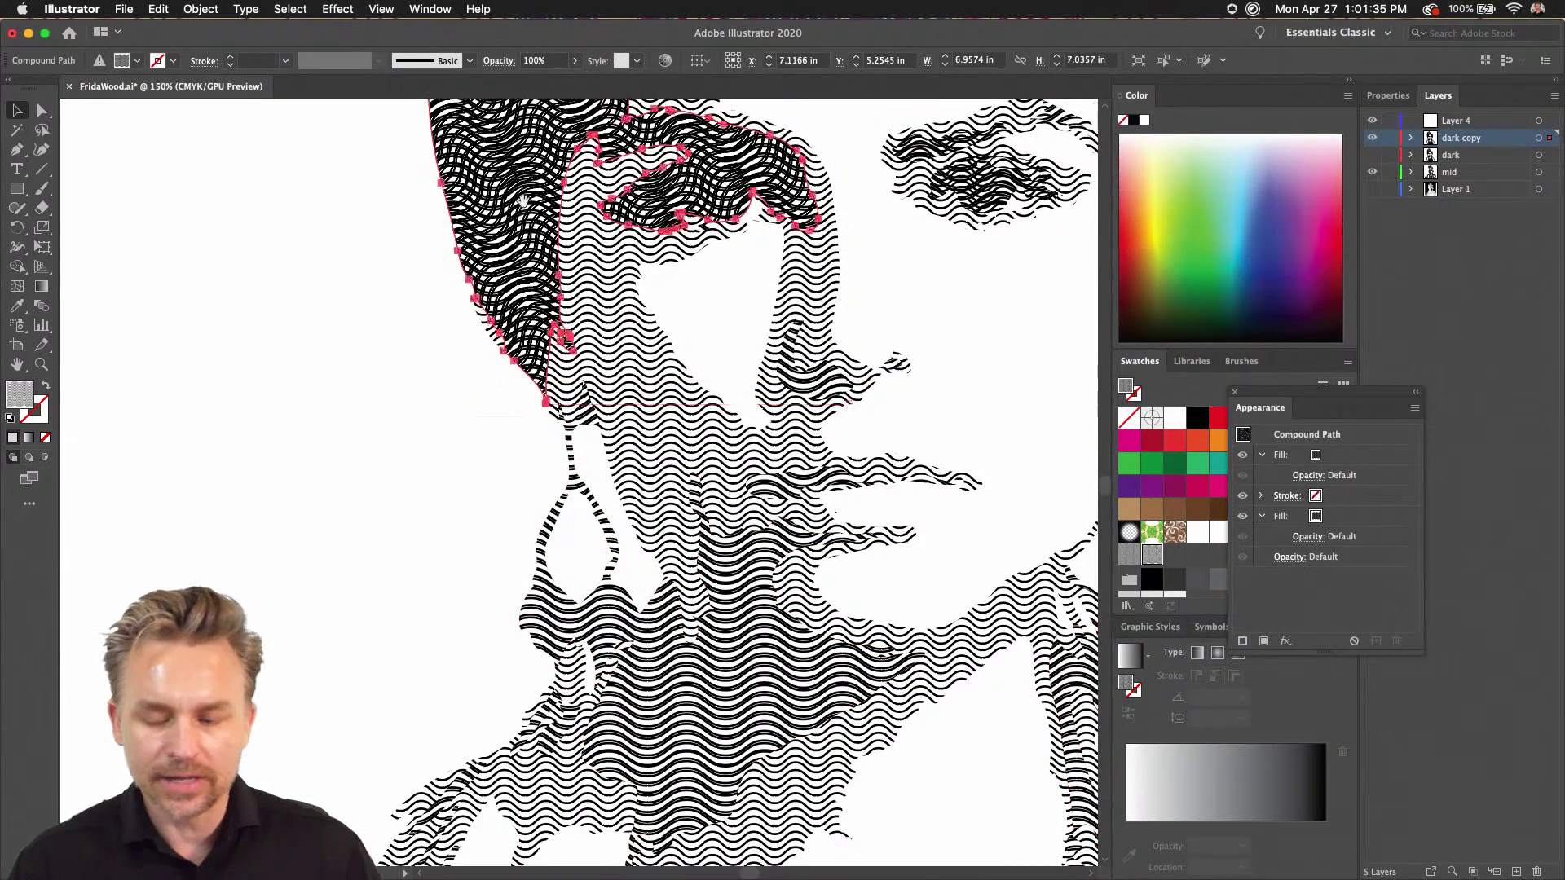
drag(526, 204, 475, 486)
key(alt+super+8)
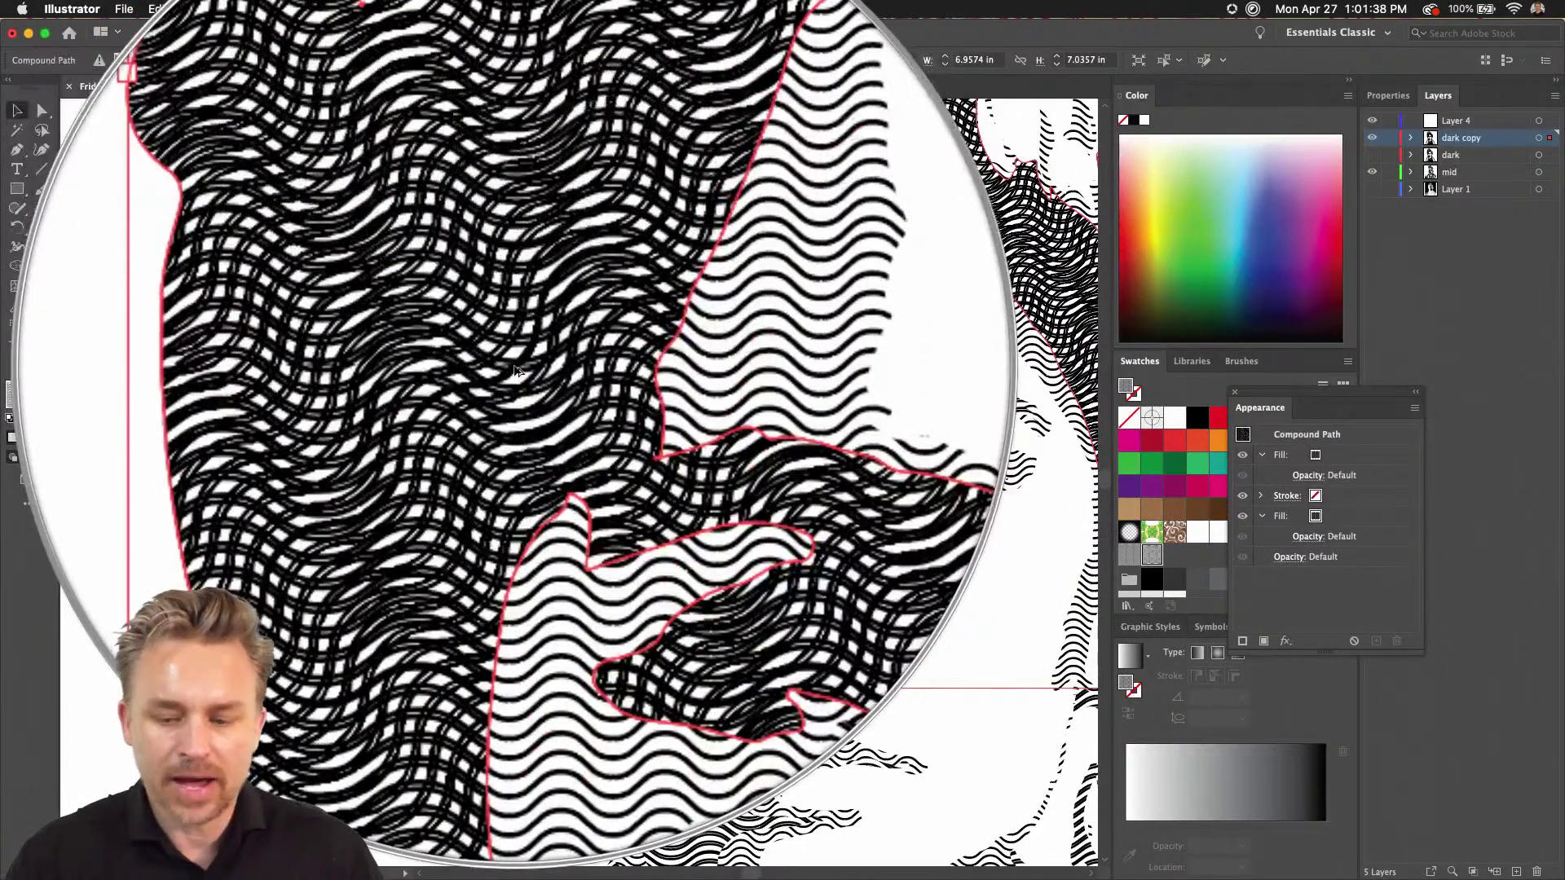
key(alt+super+8)
drag(1365, 420, 971, 439)
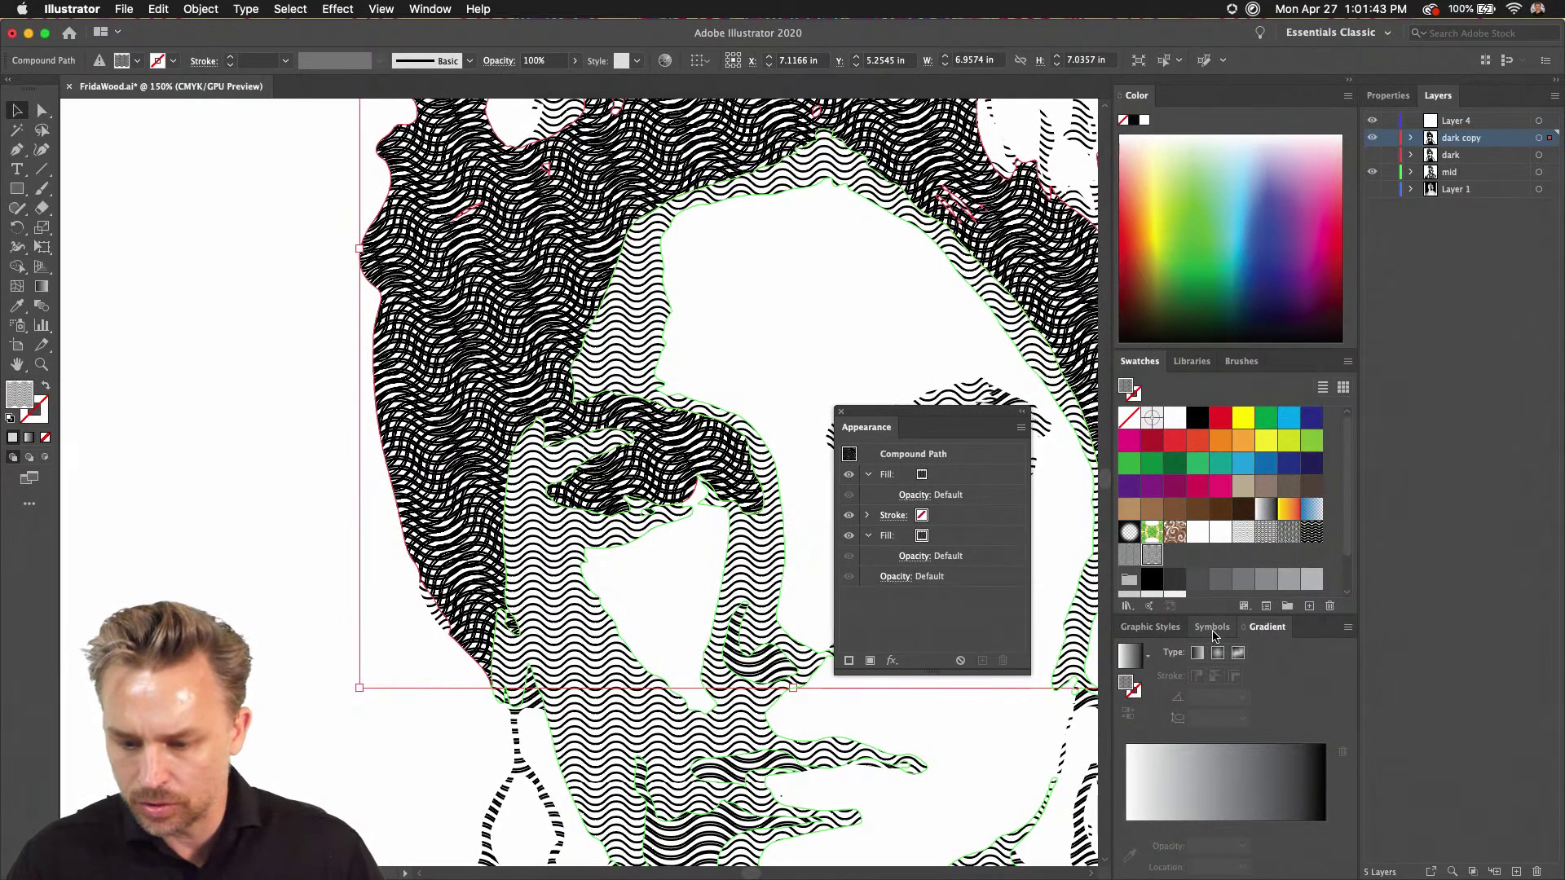
drag(1151, 631, 789, 246)
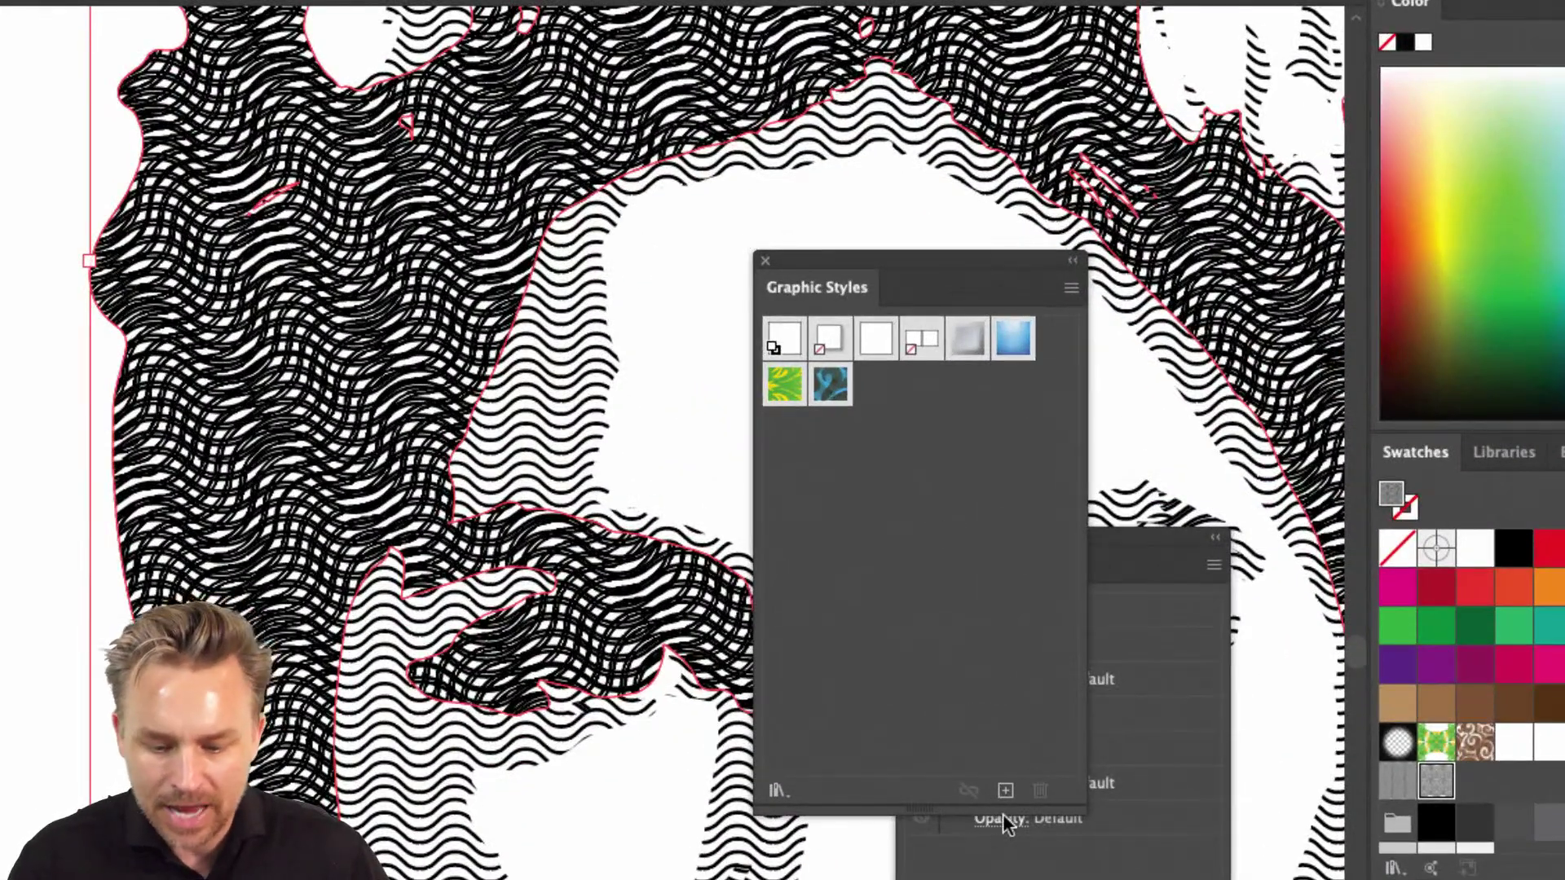
click(1005, 790)
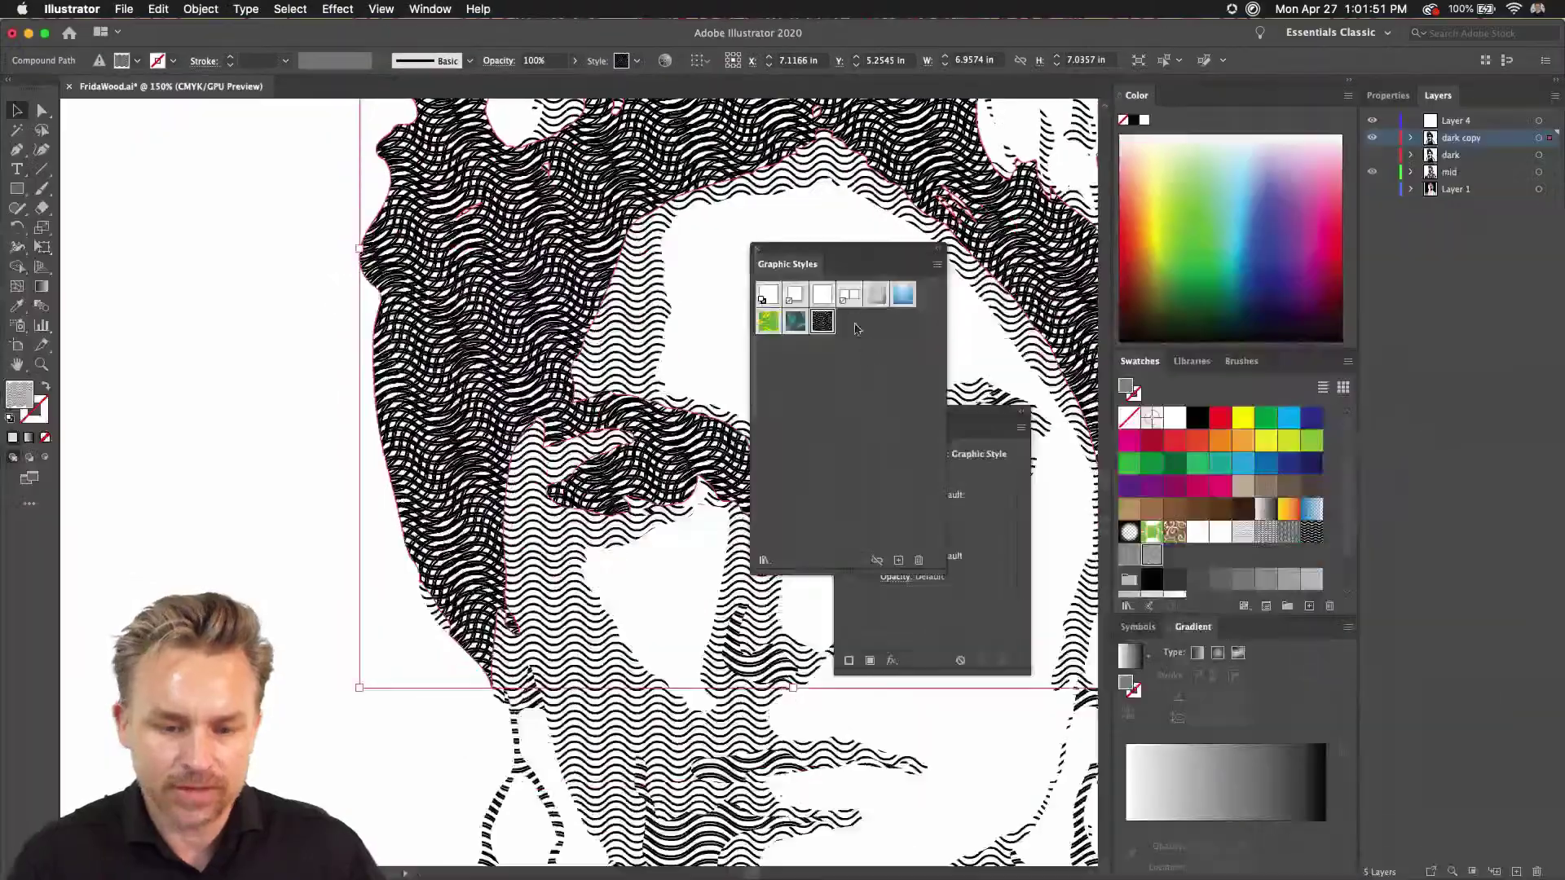
- Apply the new crosshatch graphic style to the dark compound path covering the neck, earrings and clothing
drag(835, 269, 988, 339)
scroll(598, 545, down, 10)
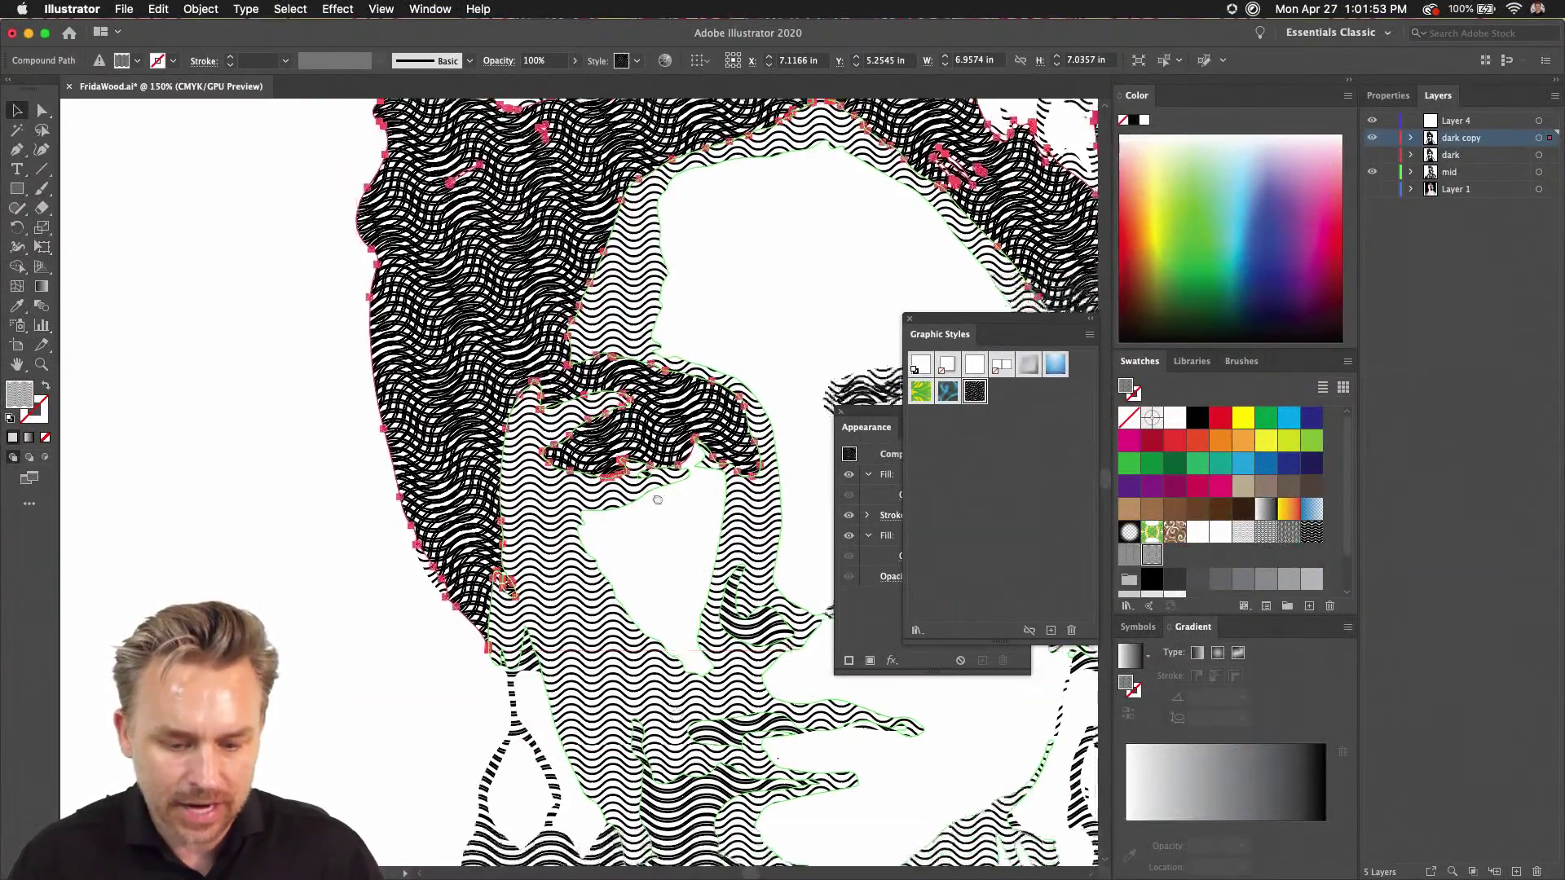
click(624, 573)
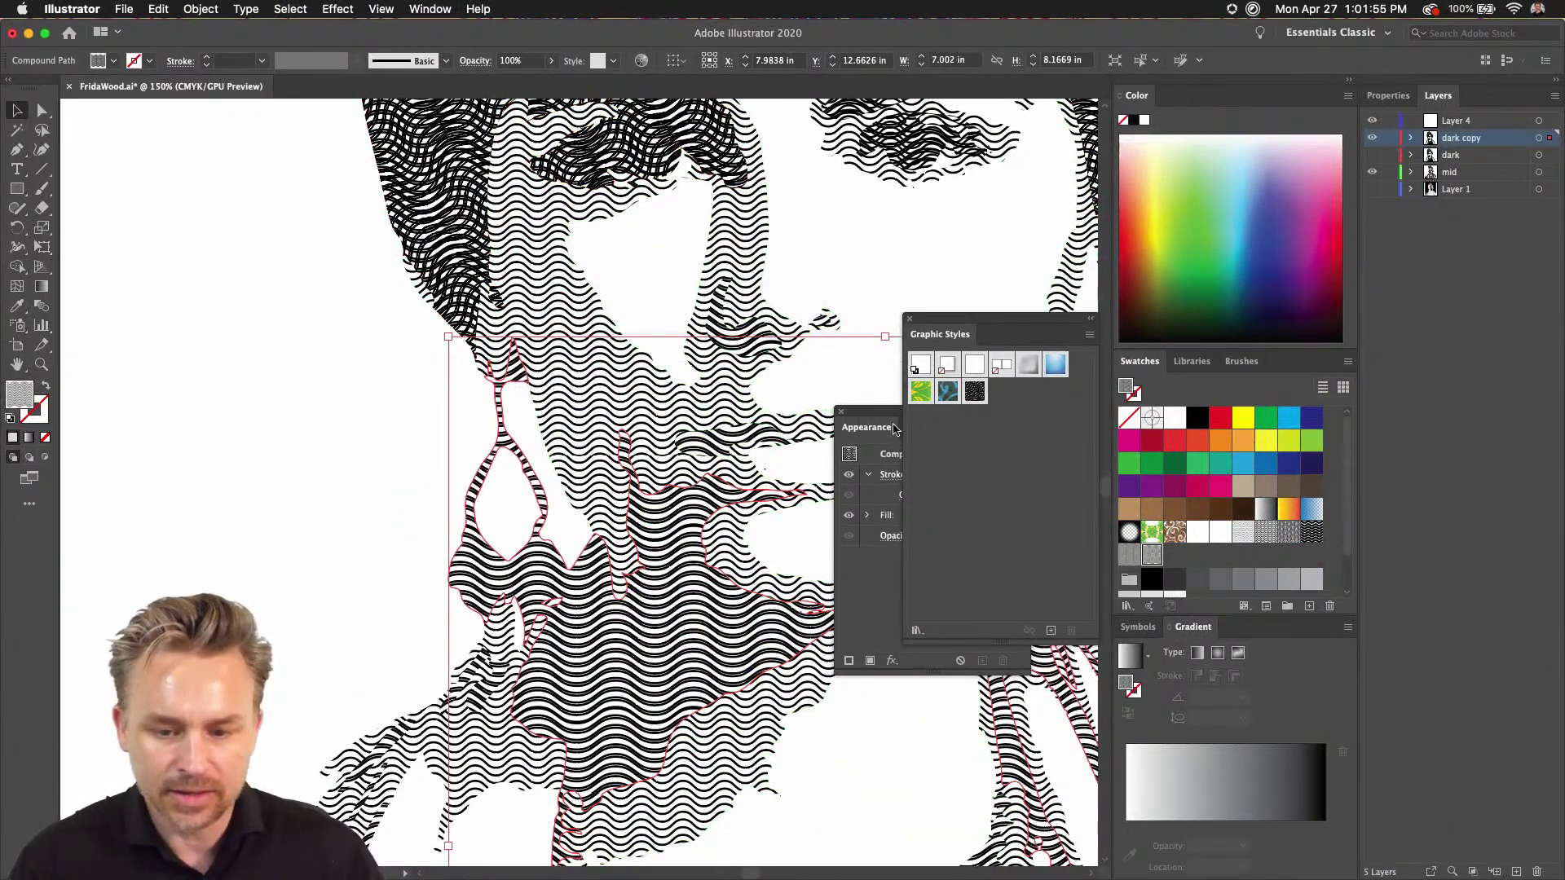
click(975, 392)
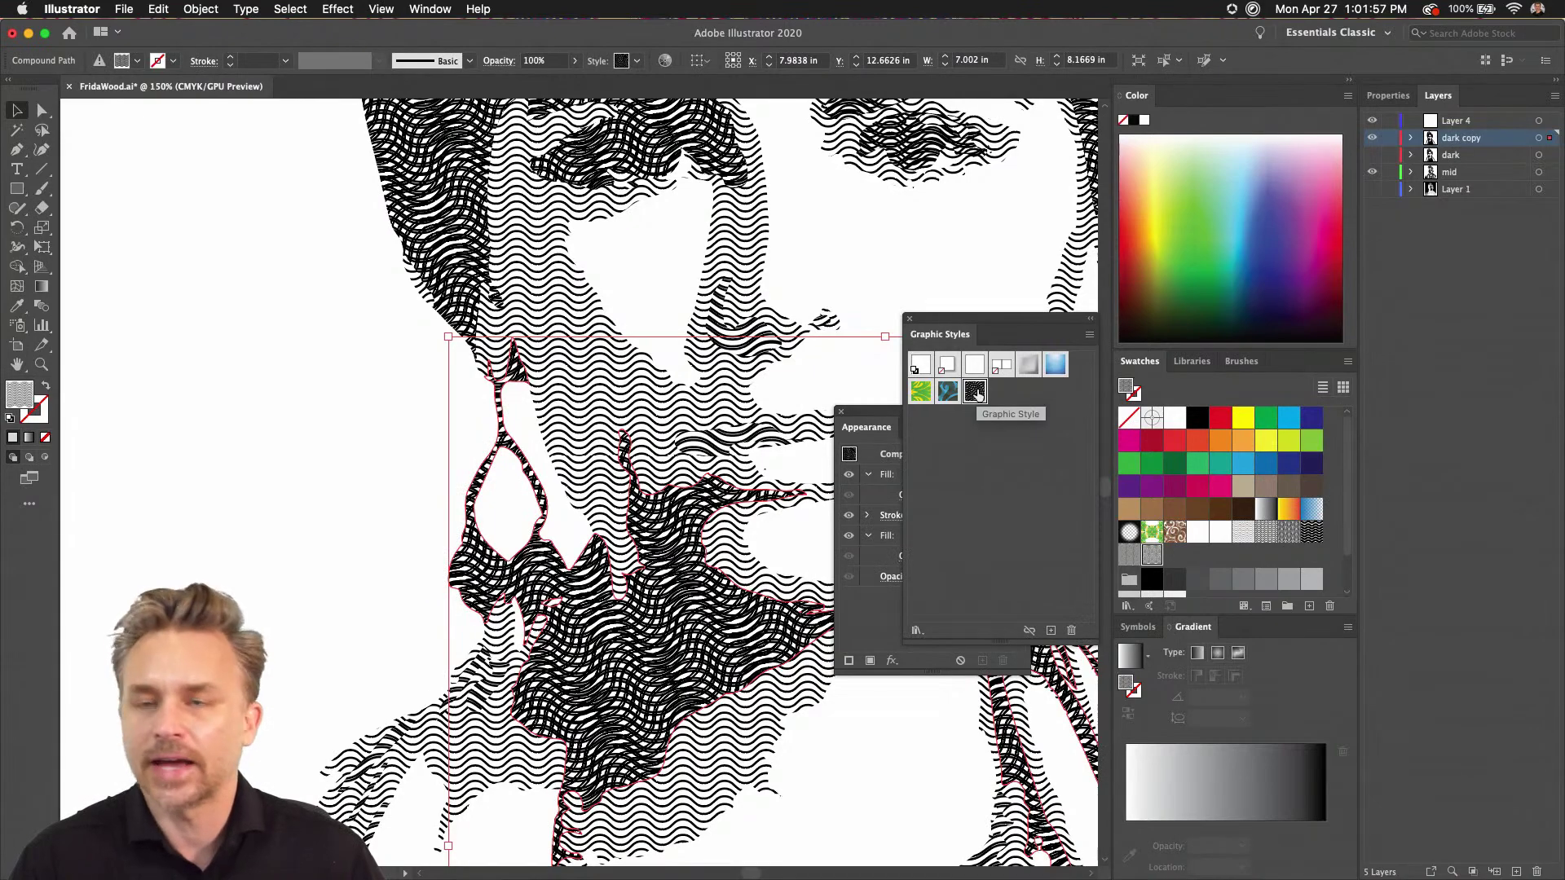
scroll(579, 480, down, 10)
scroll(578, 481, right, 5)
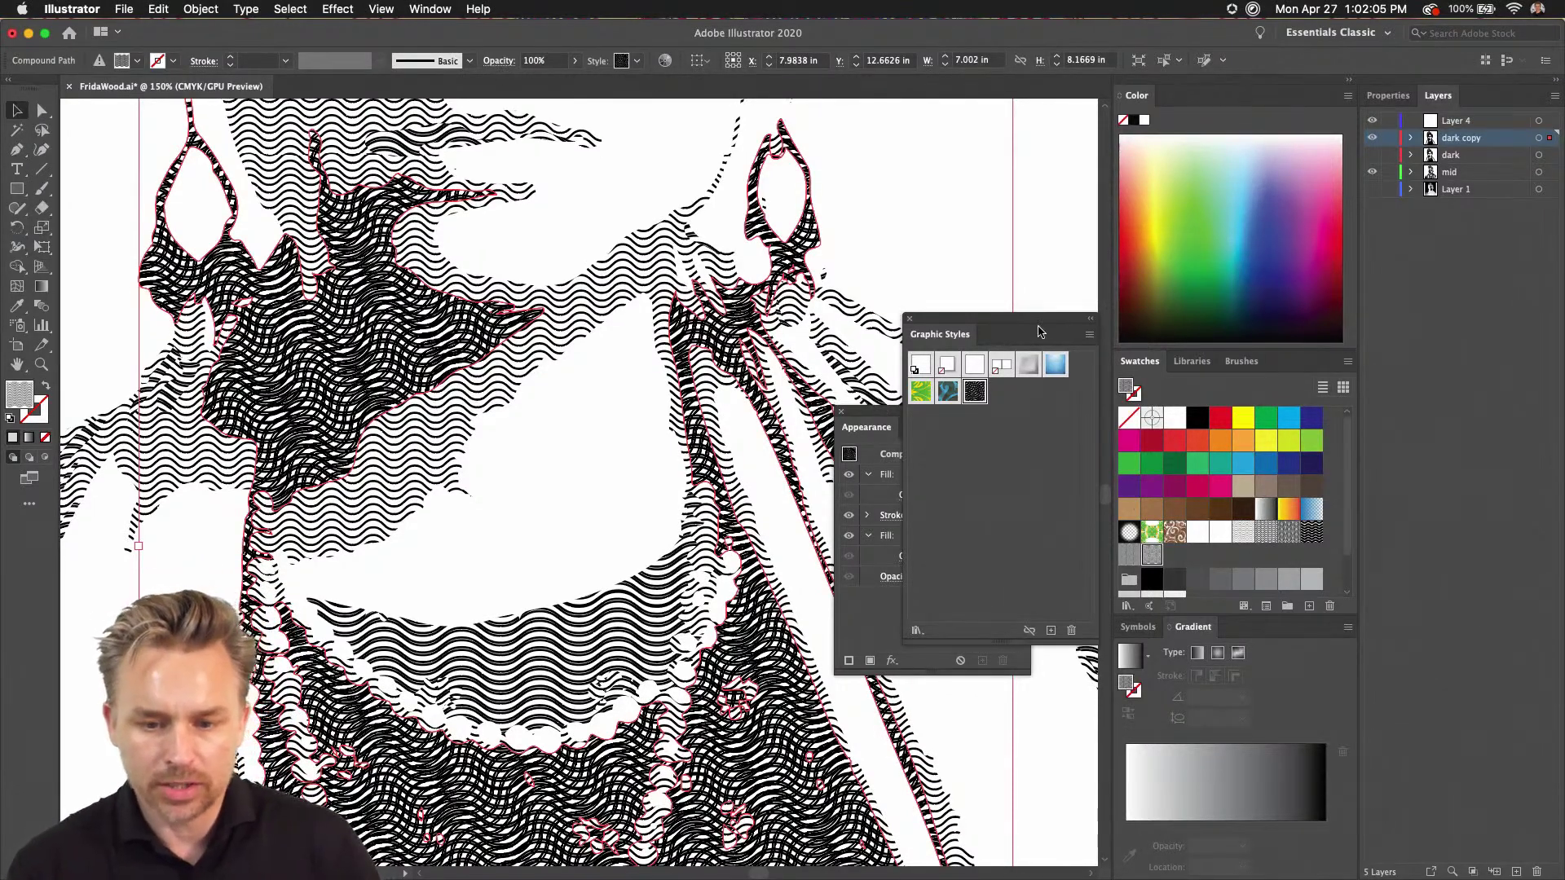
- Dock the Graphic Styles and Appearance panels back in the group with Symbols and Gradient
drag(949, 336, 1247, 628)
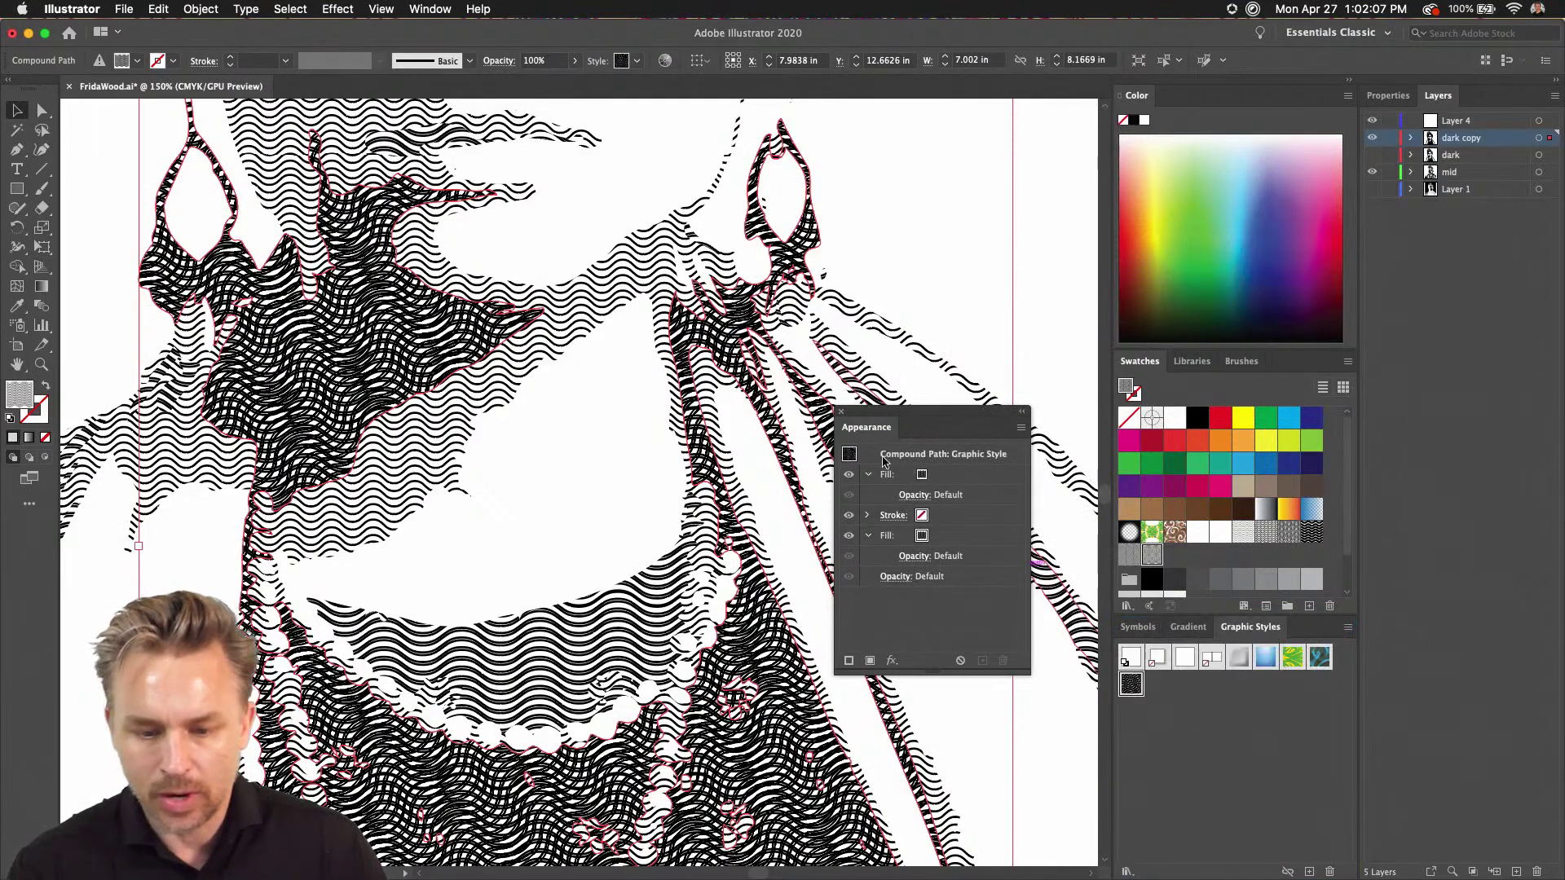
drag(861, 431, 947, 617)
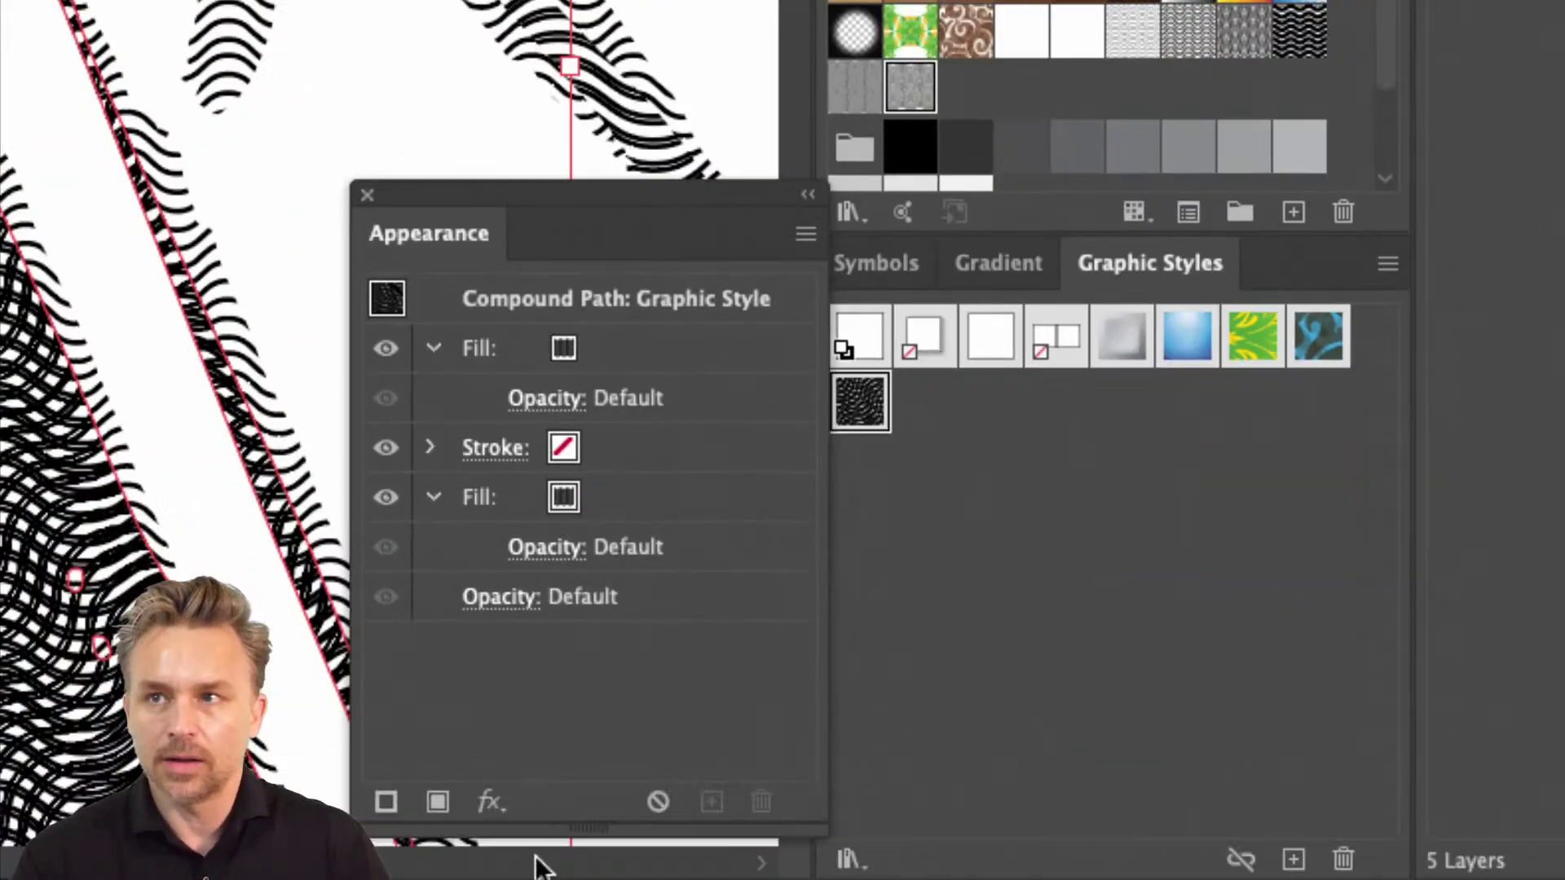
drag(410, 230, 923, 265)
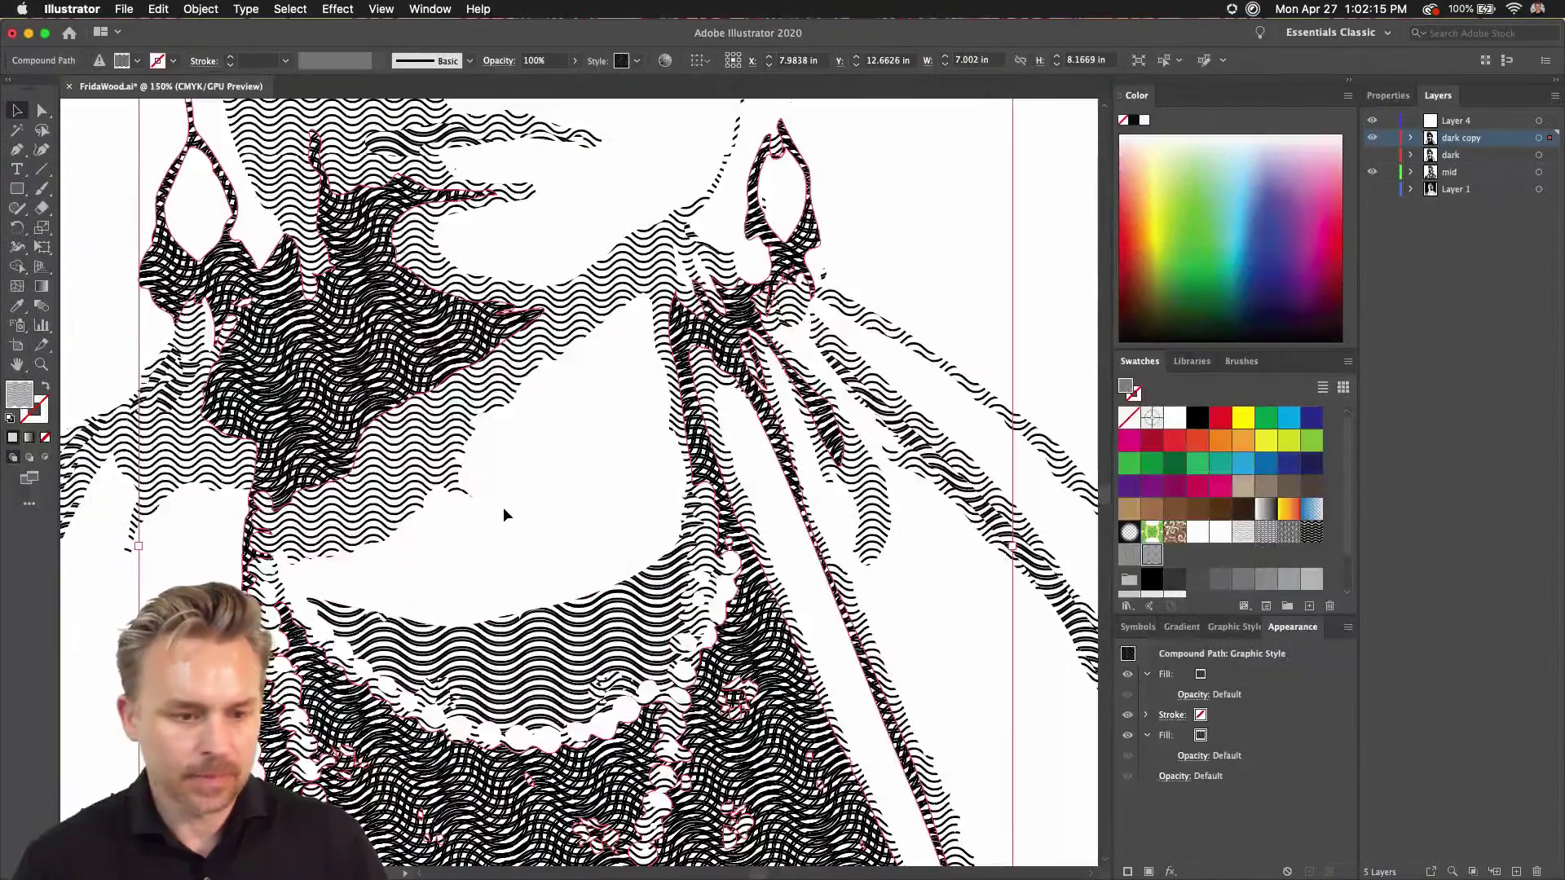
- Clear the selection and examine the crosshatched dark tones across the whole portrait and around the face
key(super+minus)
key(super+minus)
key(super+minus)
click(339, 326)
drag(354, 272, 467, 470)
key(super+plus)
key(super+plus)
key(super+plus)
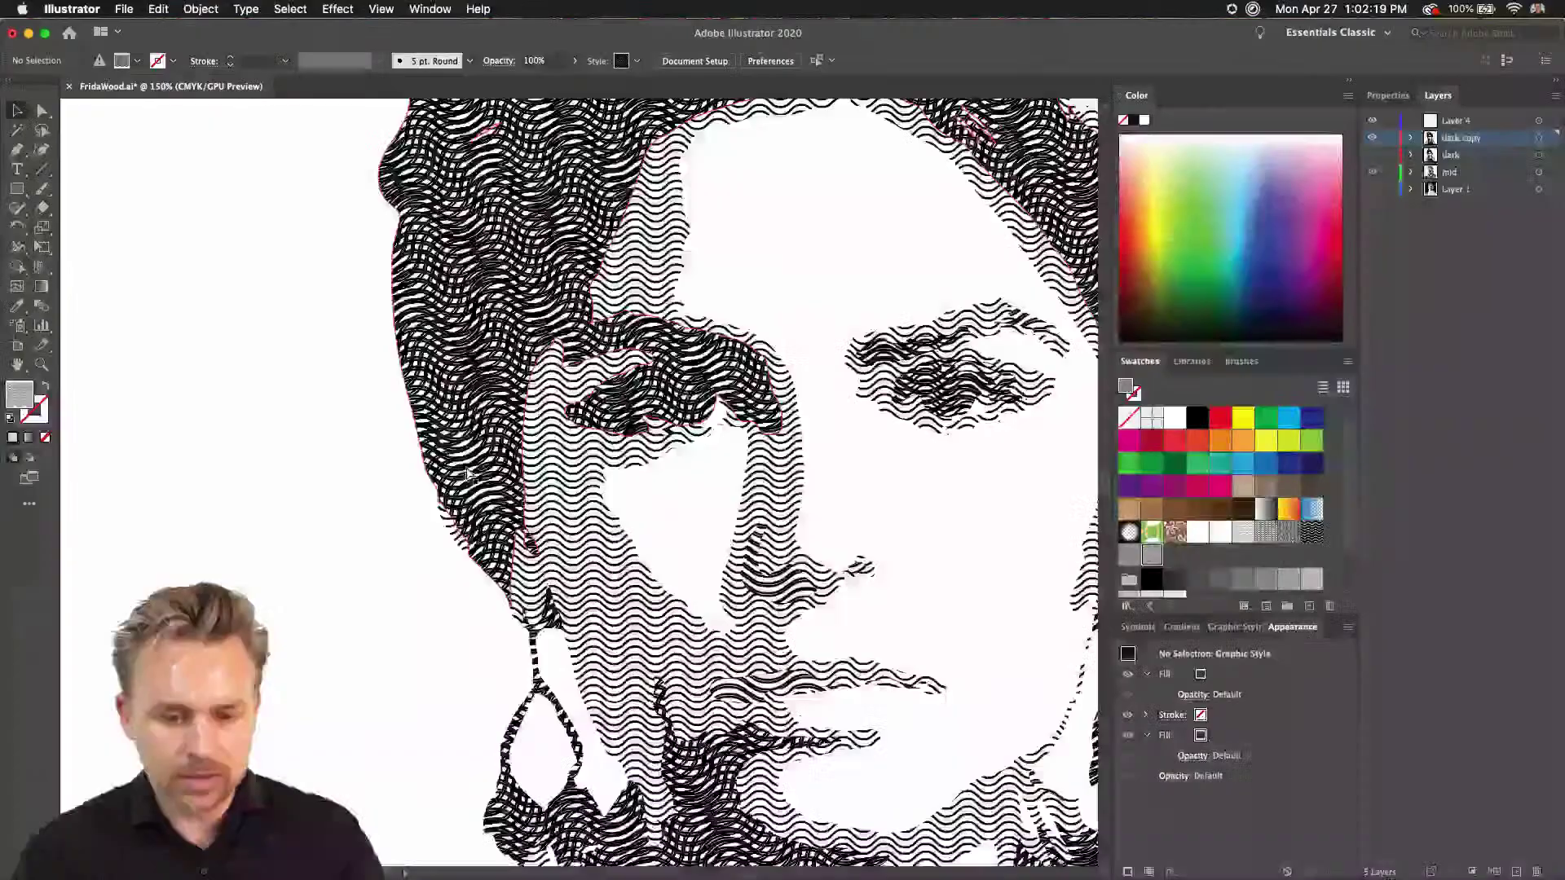
drag(652, 329, 523, 464)
- Expand the fill of the face's mid-tone compound path on the mid layer
click(492, 340)
click(160, 9)
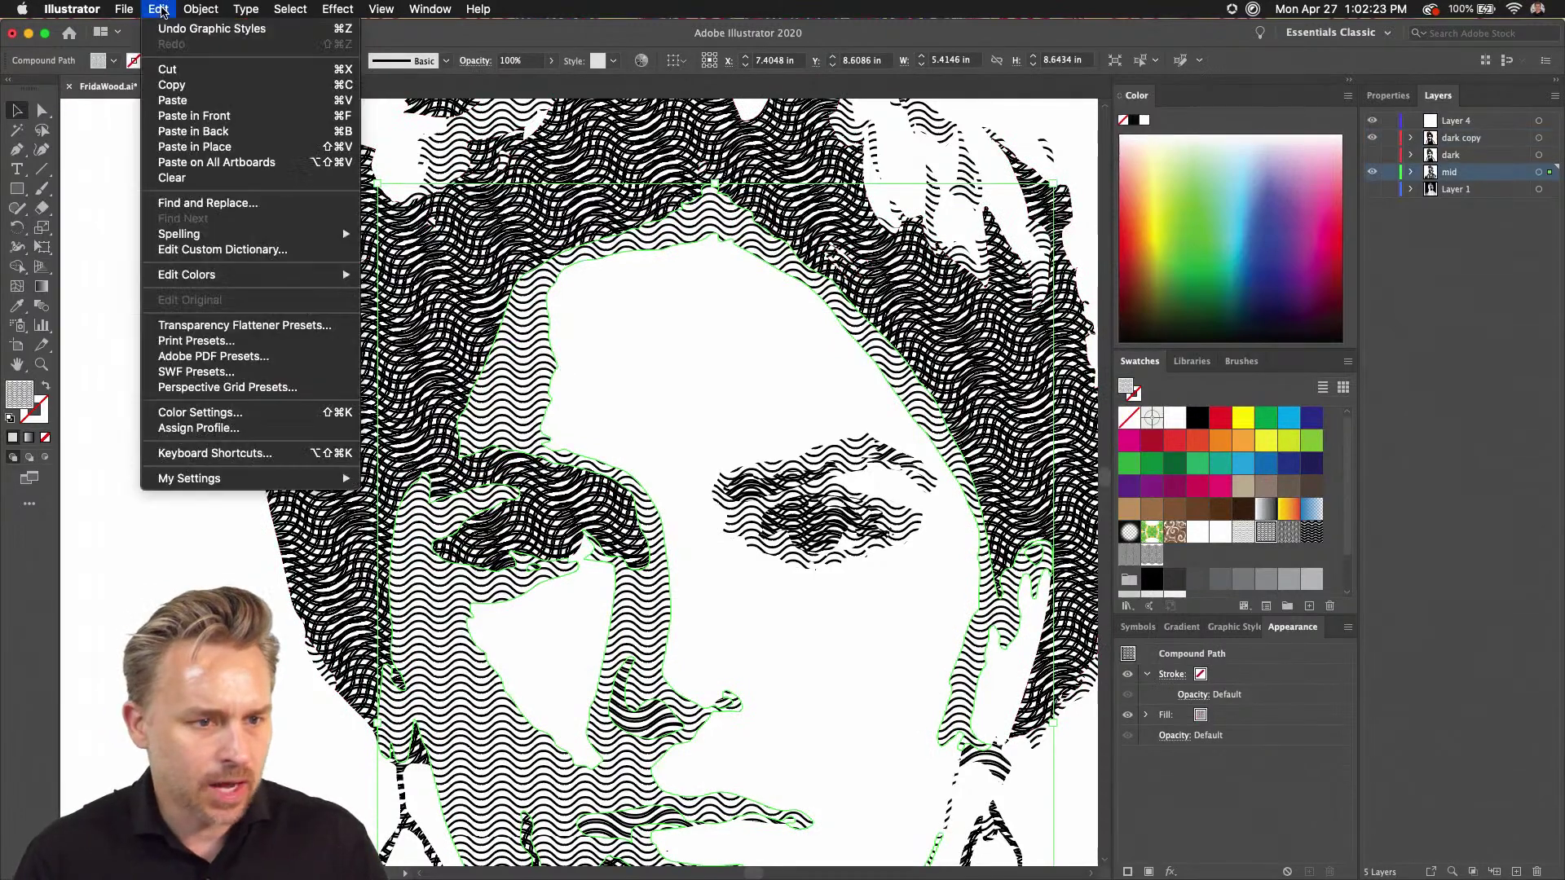
mouse_move(200, 9)
click(211, 191)
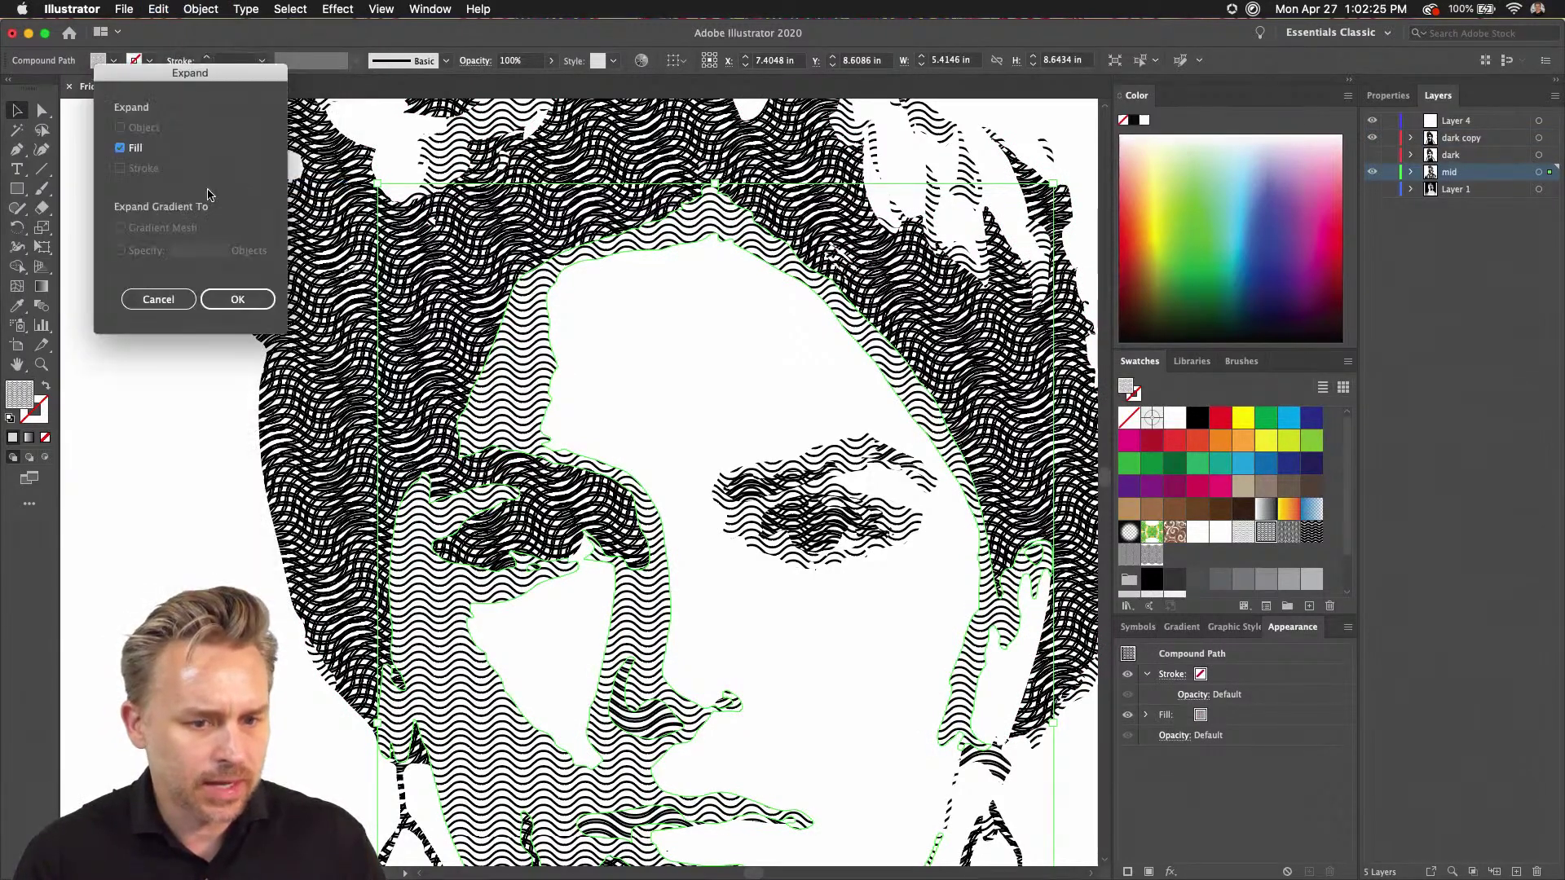
click(221, 299)
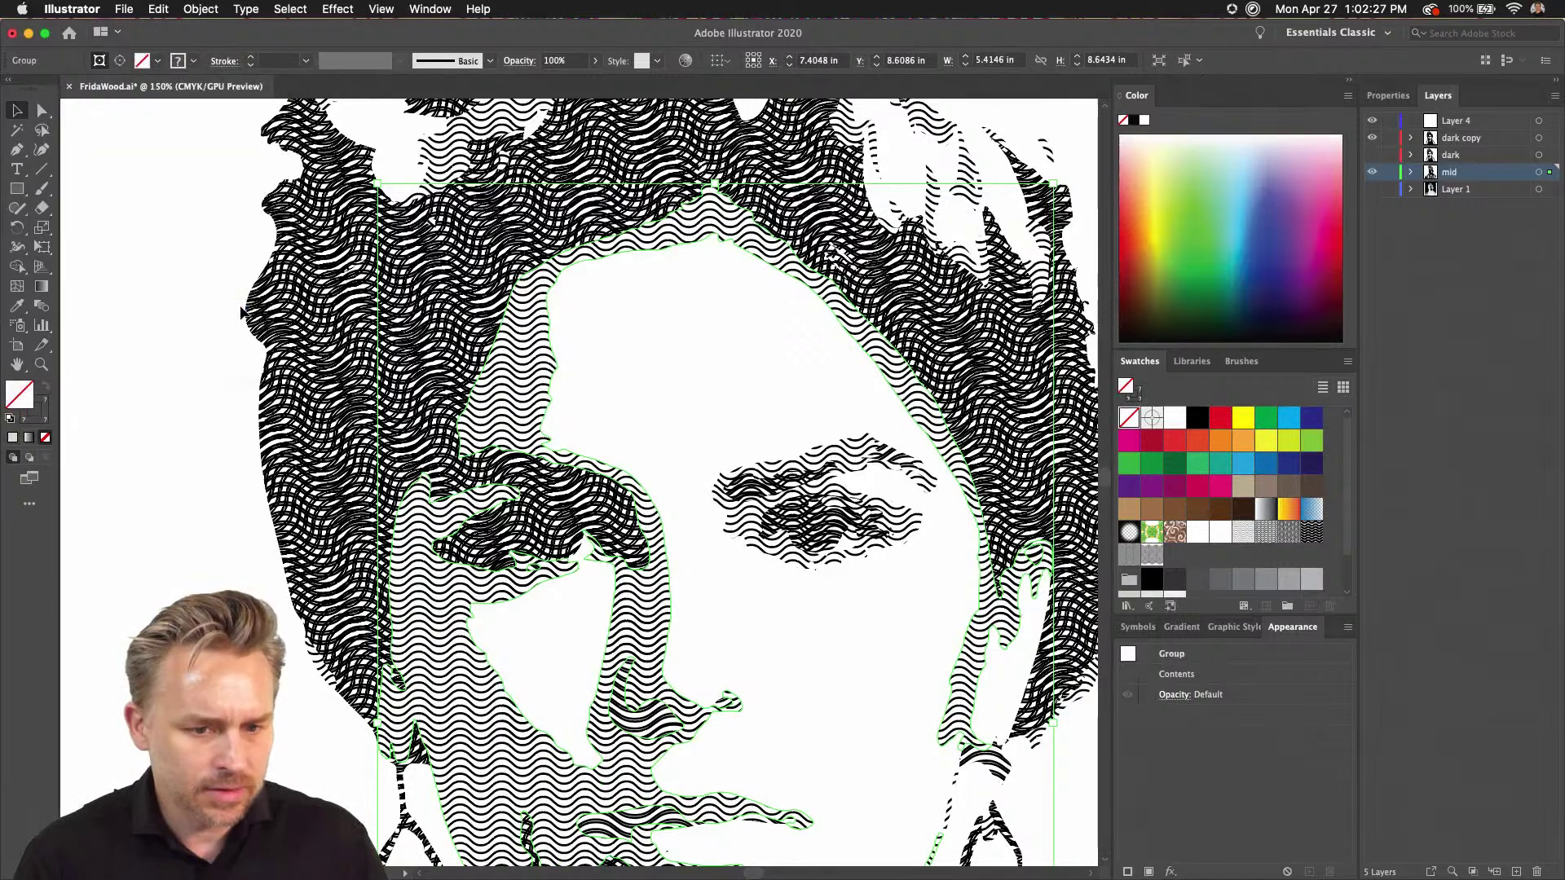
- Expand the resulting mid-tone group again with both Fill and Stroke enabled
click(158, 9)
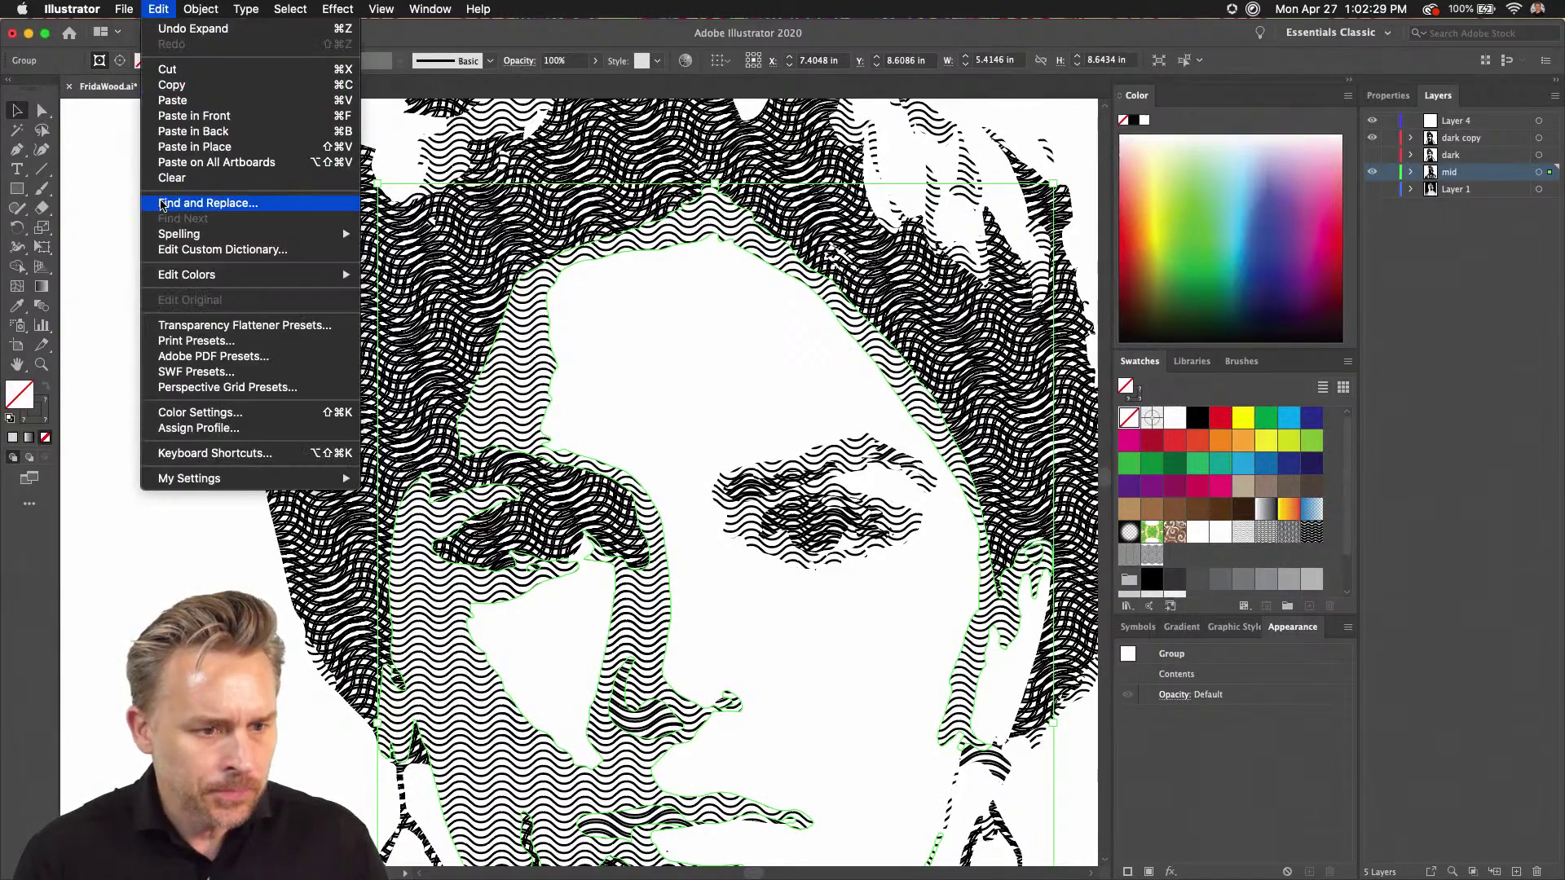
mouse_move(200, 9)
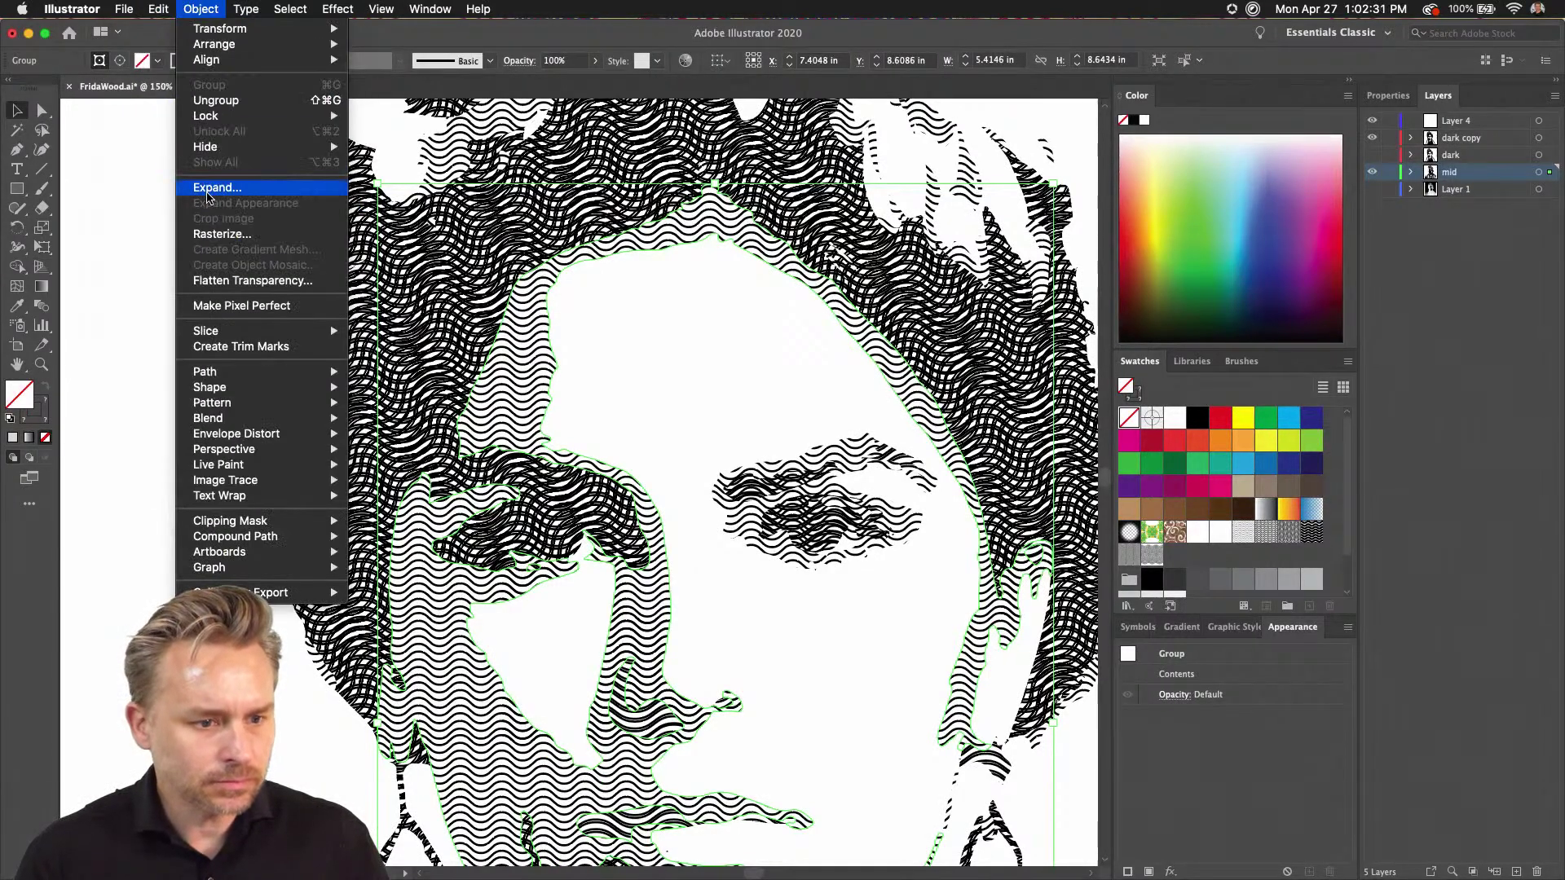
click(207, 189)
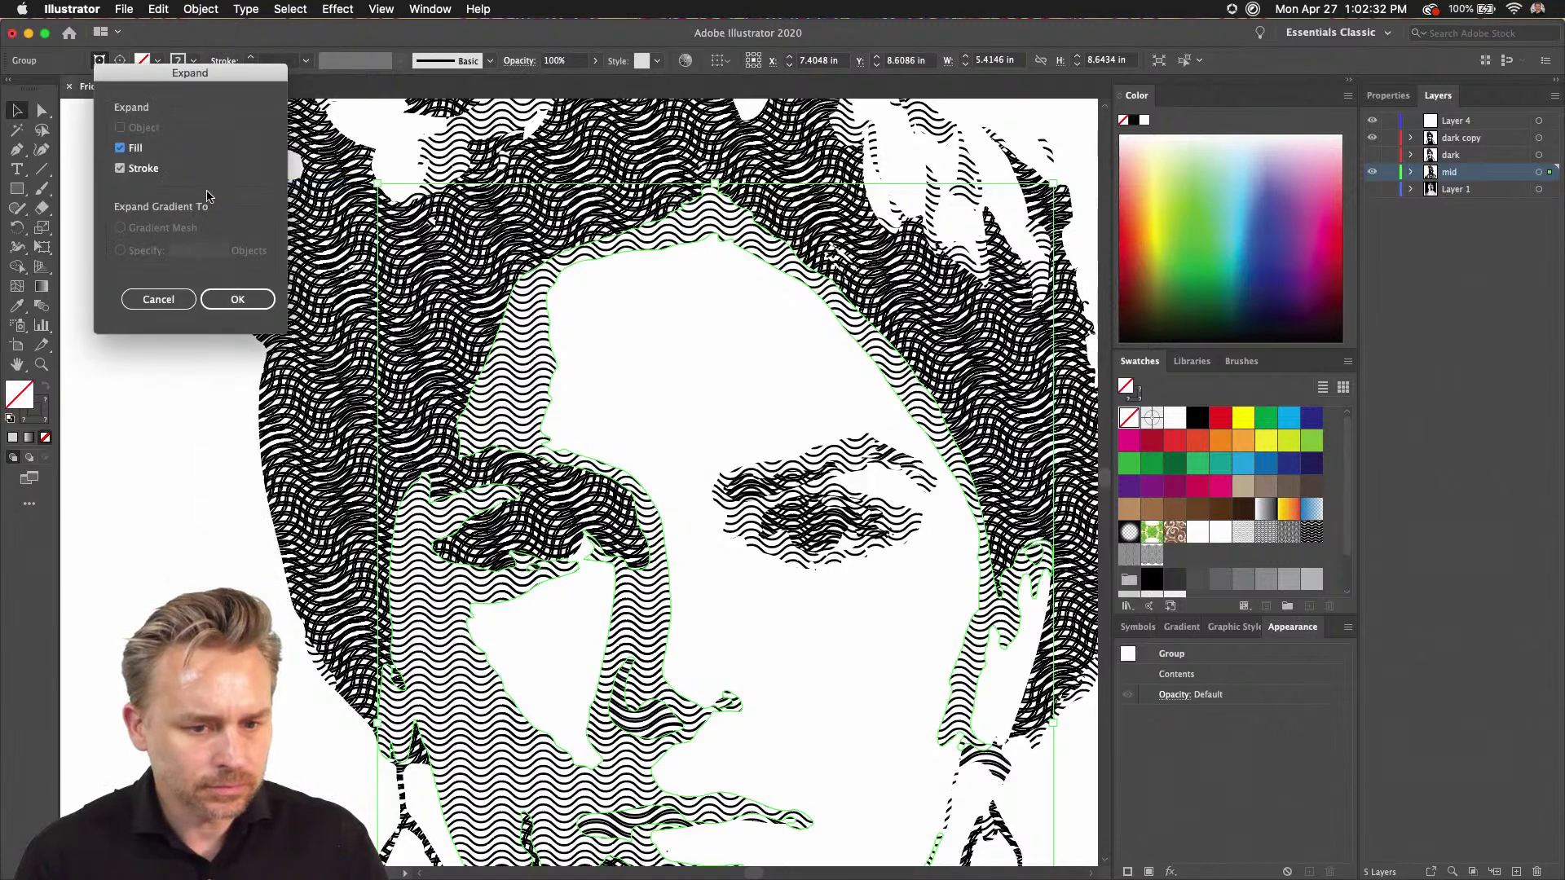
click(219, 300)
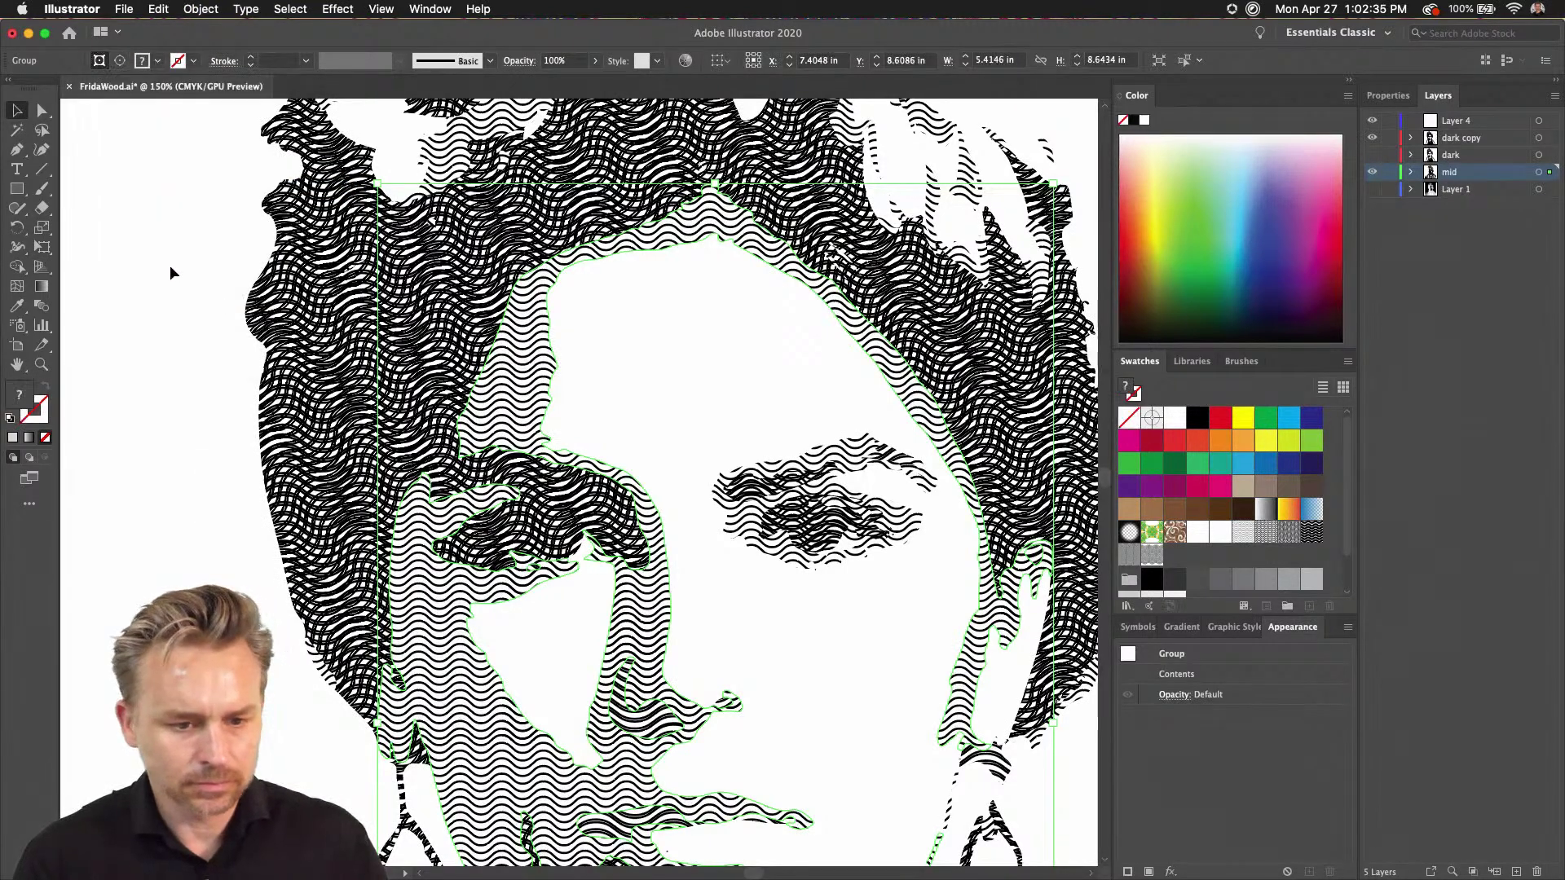
right_click(506, 364)
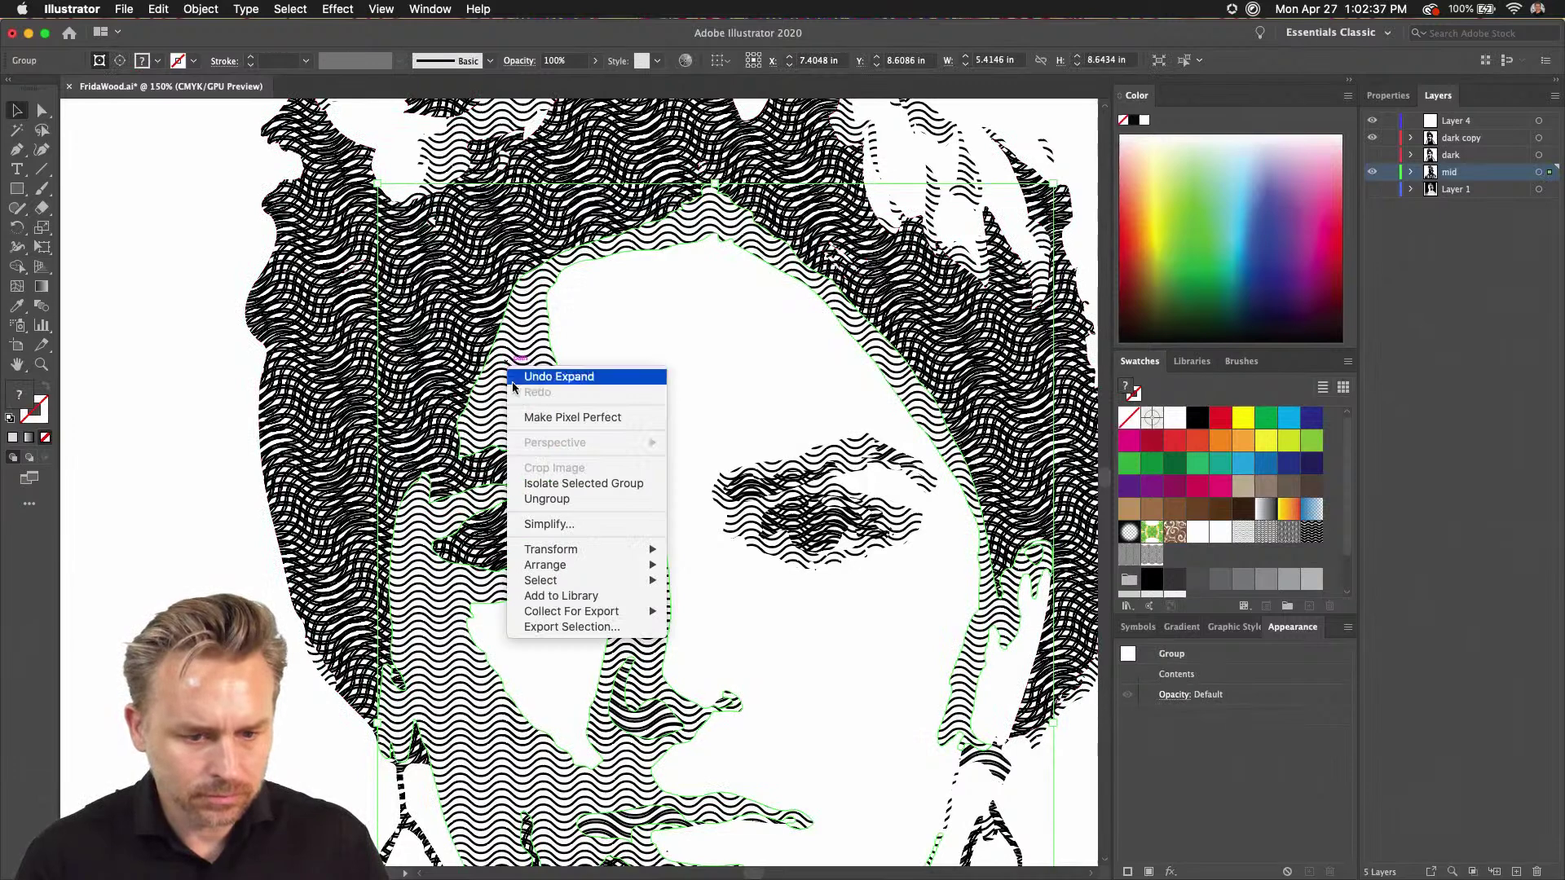
click(154, 112)
click(158, 9)
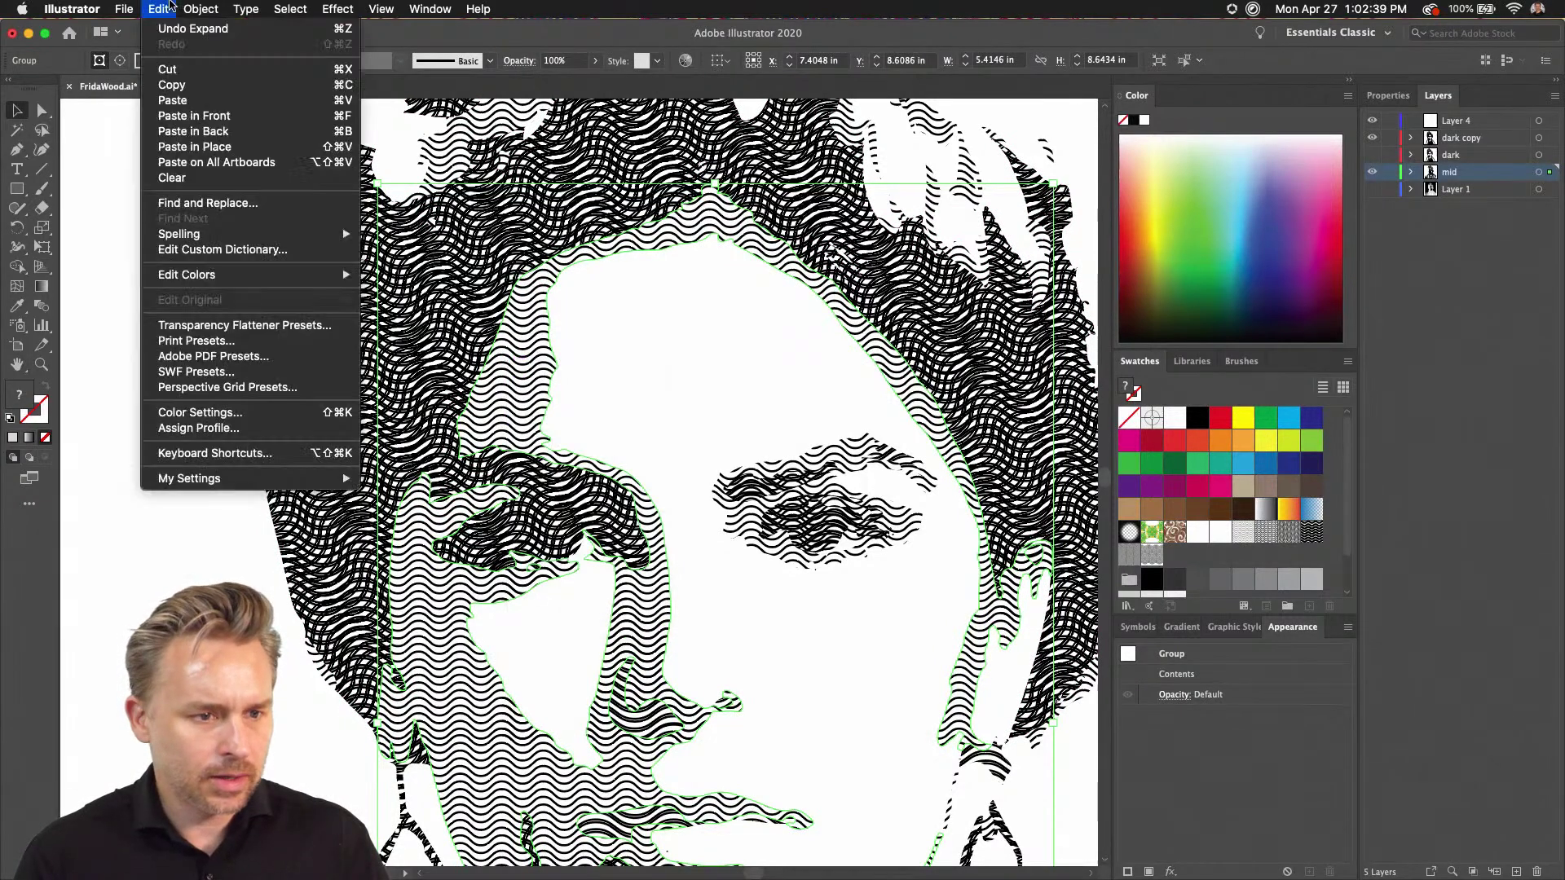
click(226, 189)
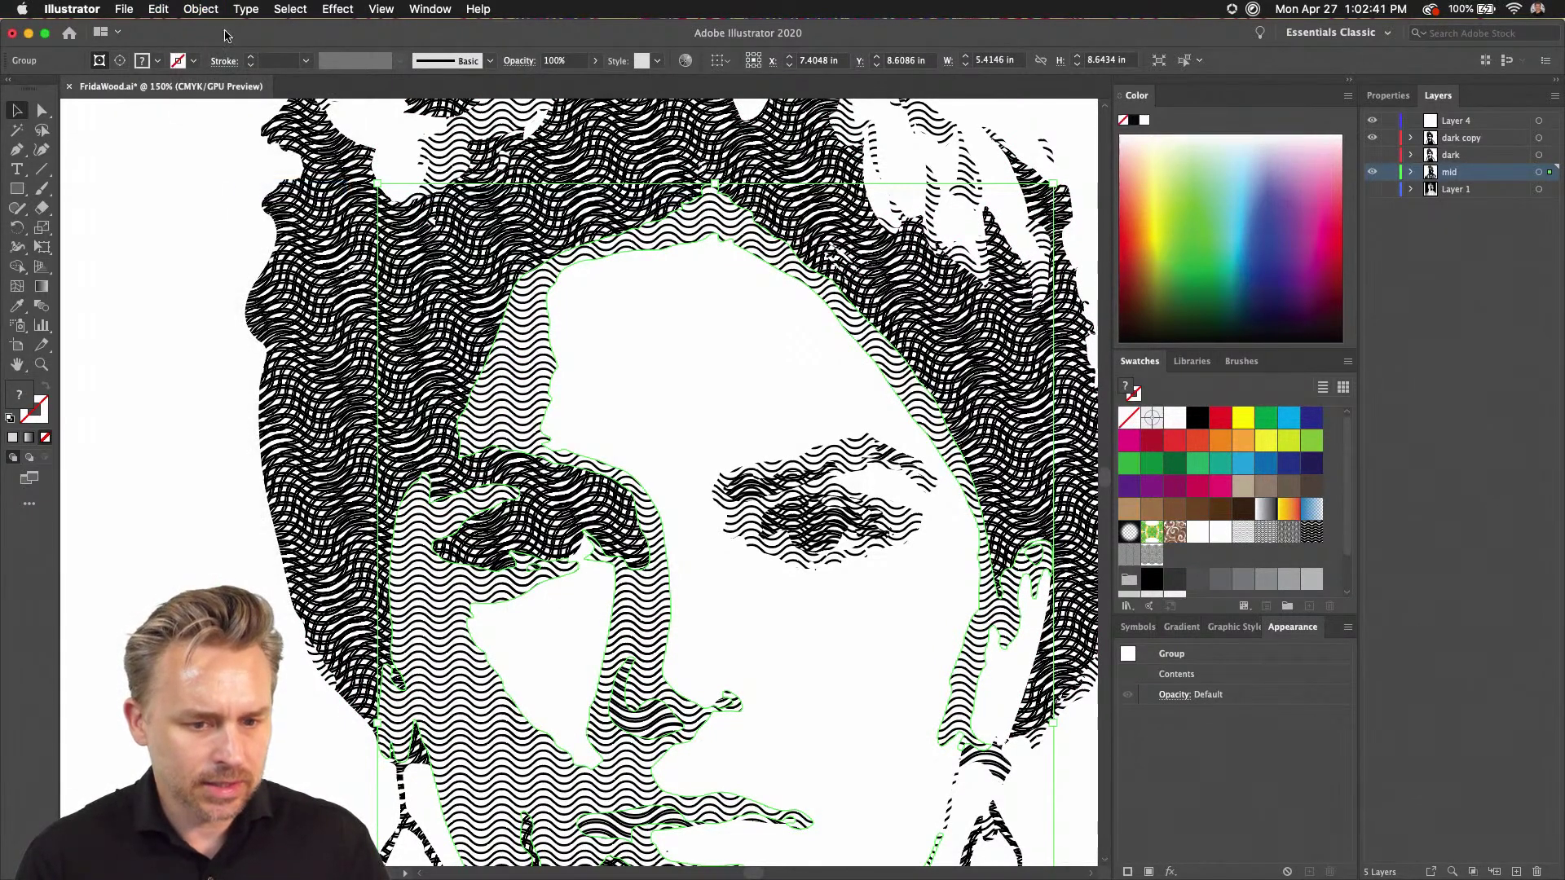
click(201, 9)
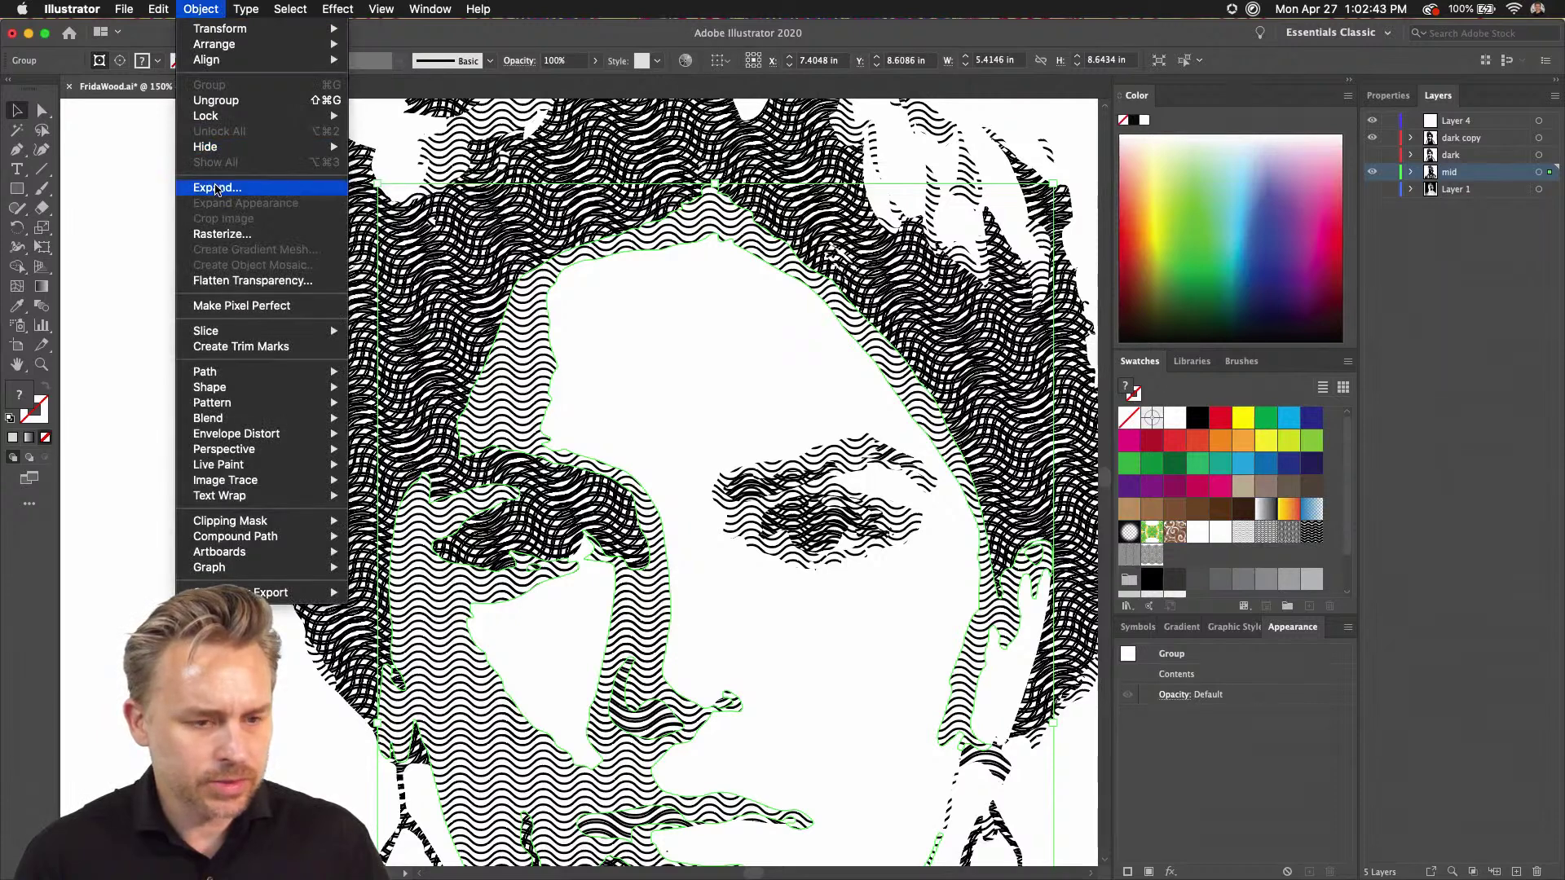
click(217, 189)
- Clear the selection and isolate the expanded mid-tone group to inspect its wave paths beside the forehead
click(223, 326)
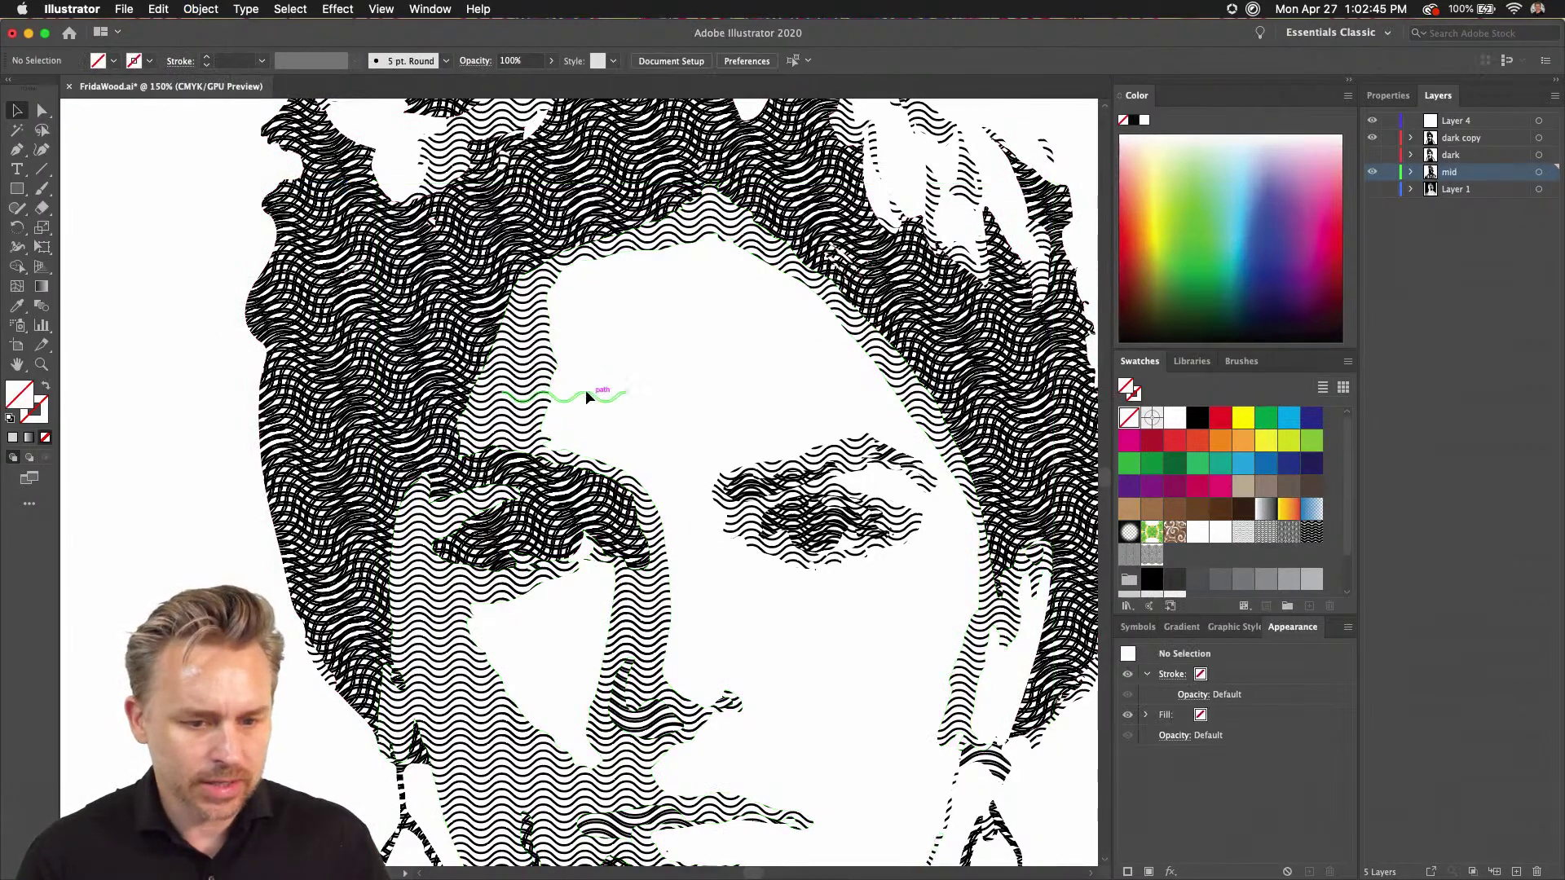
double_click(511, 352)
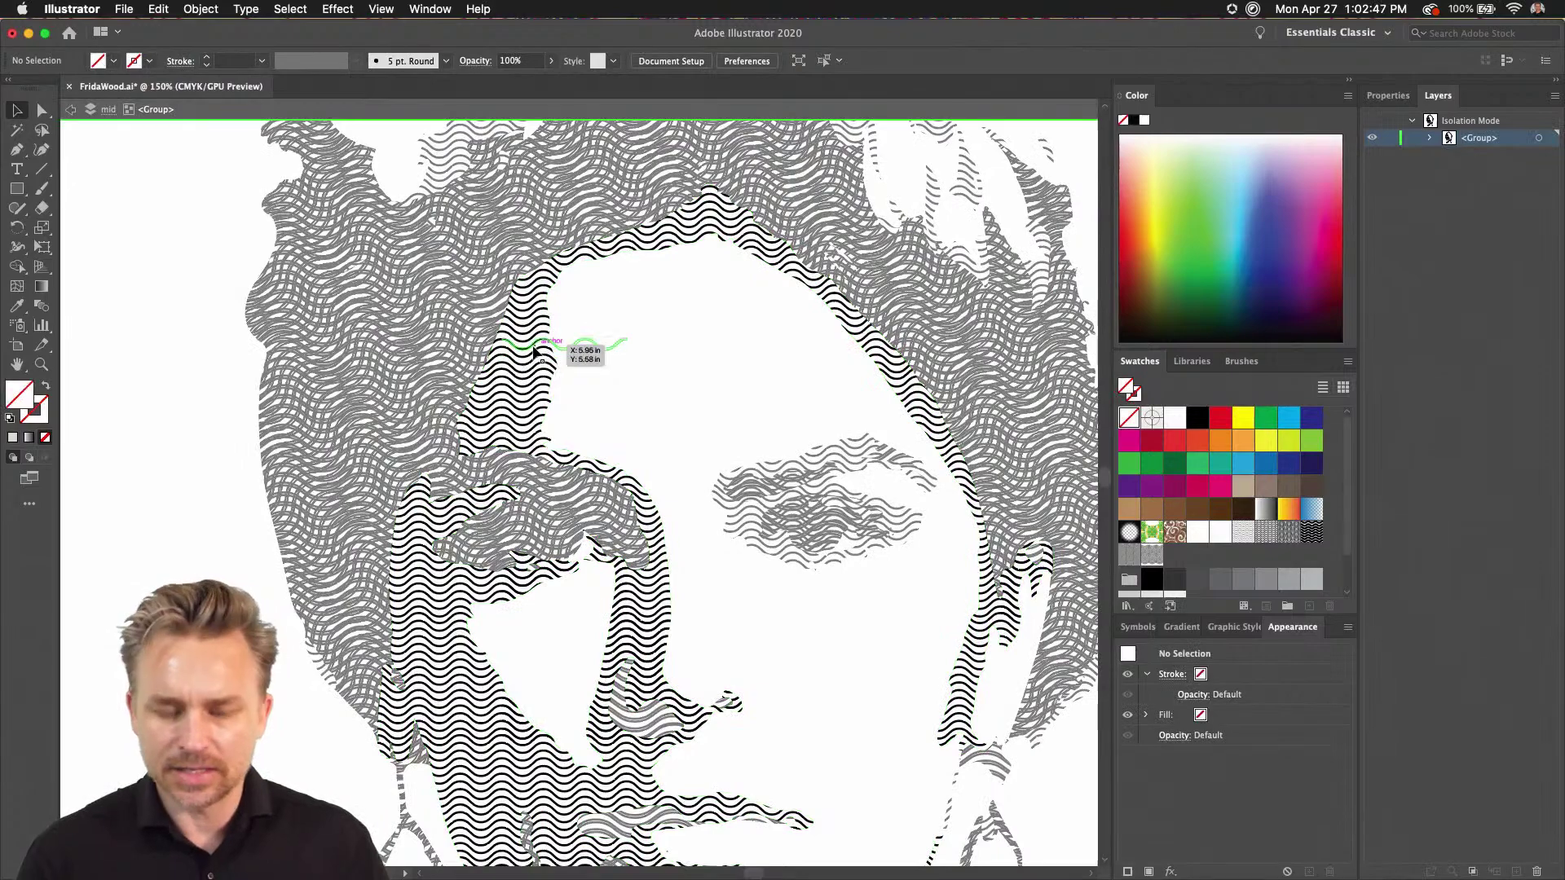
scroll(534, 351, up, 5)
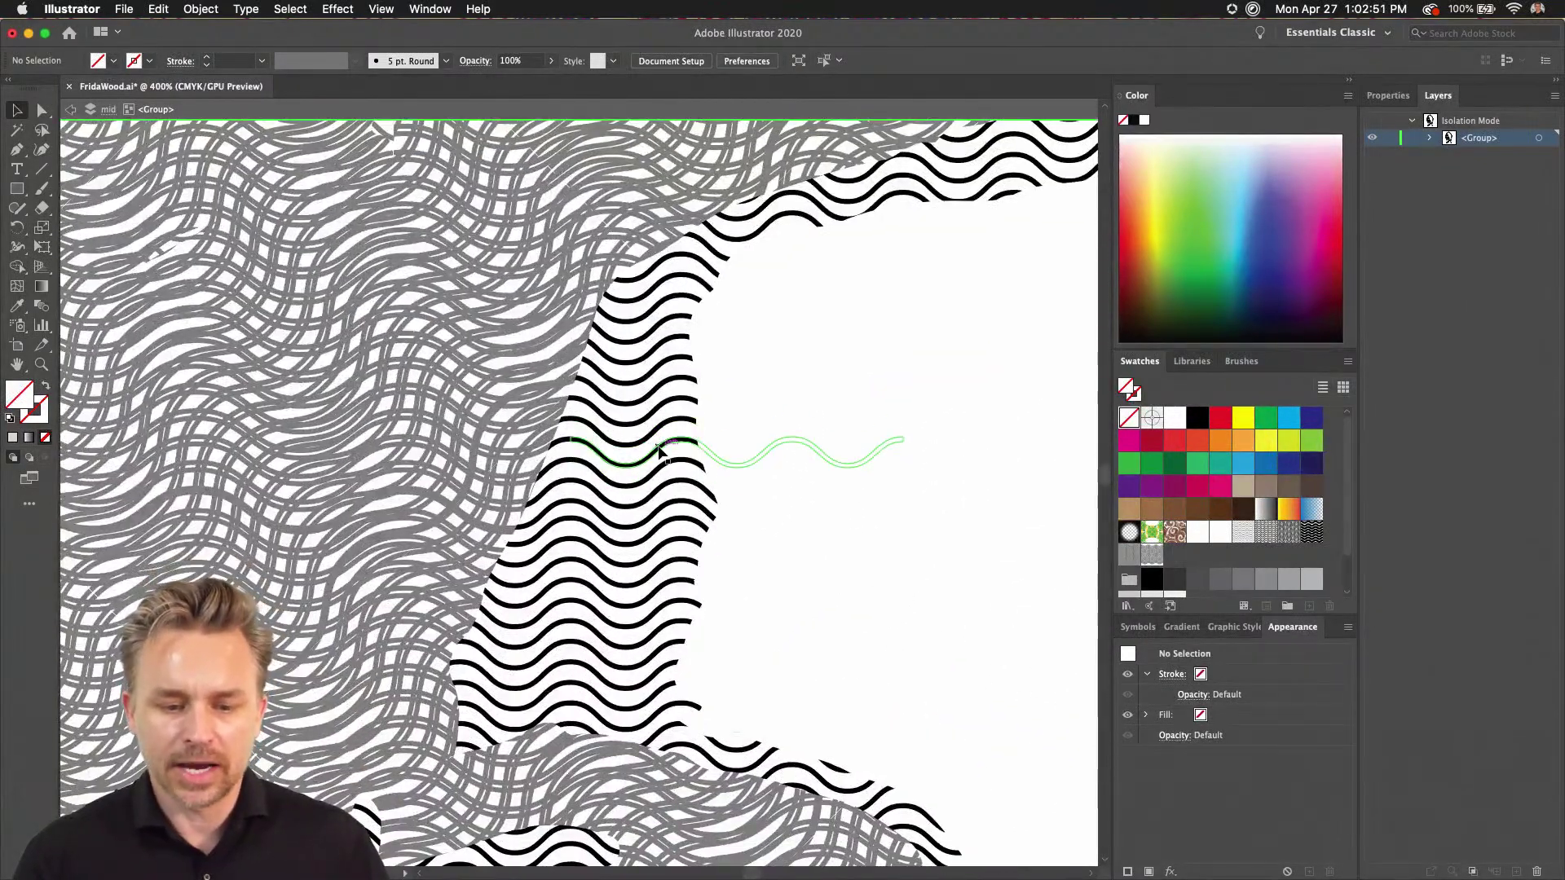
- Leave the isolated group and undo the expansion of the face's mid-tone pattern fill
click(660, 451)
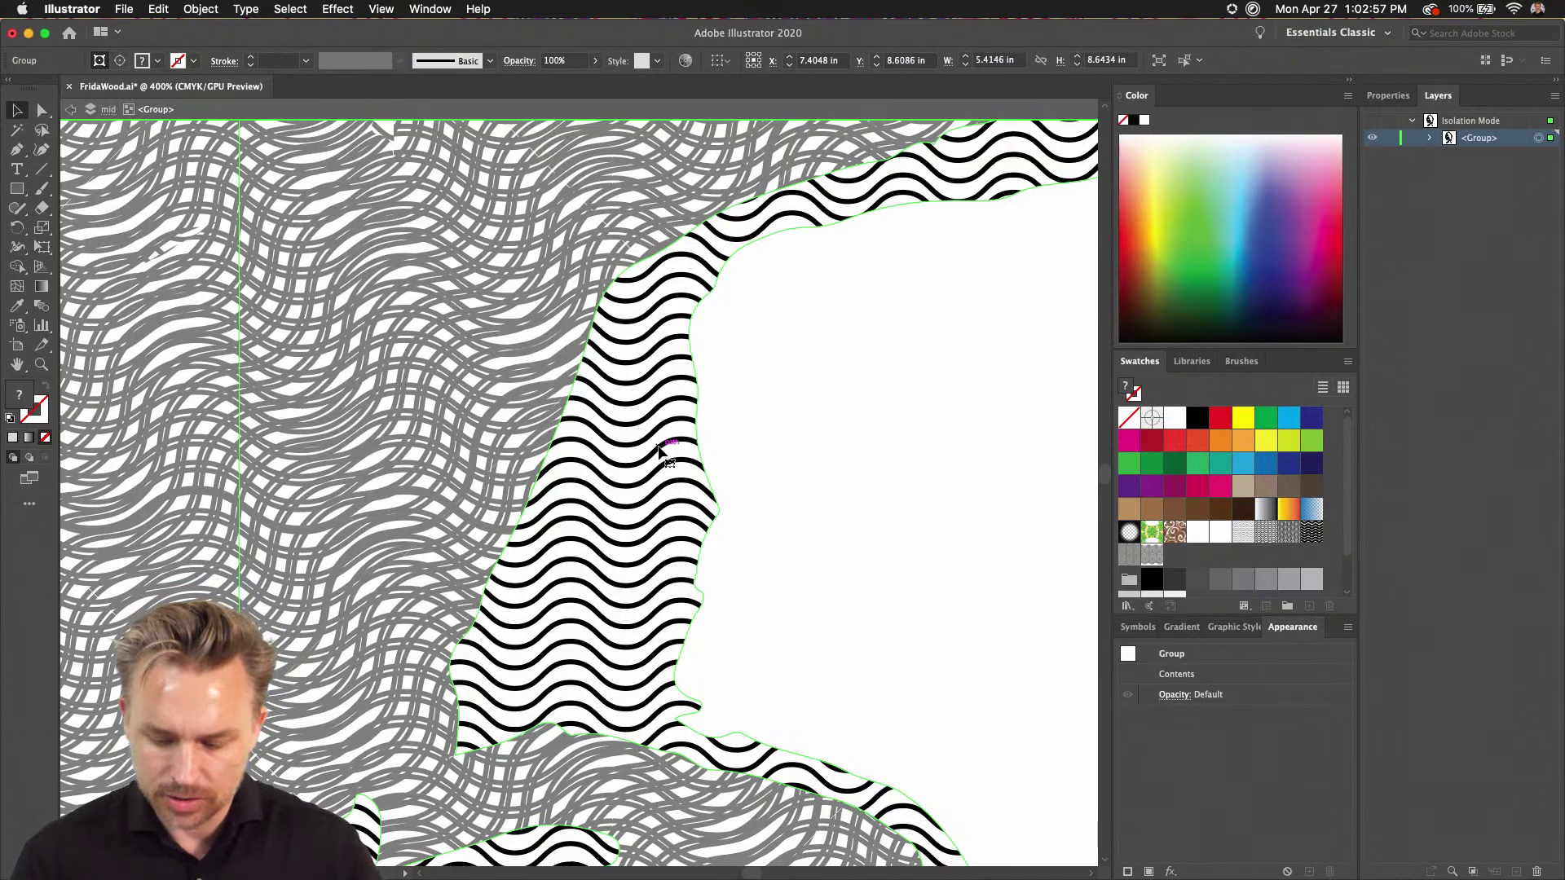
scroll(661, 451, down, 5)
key(Escape)
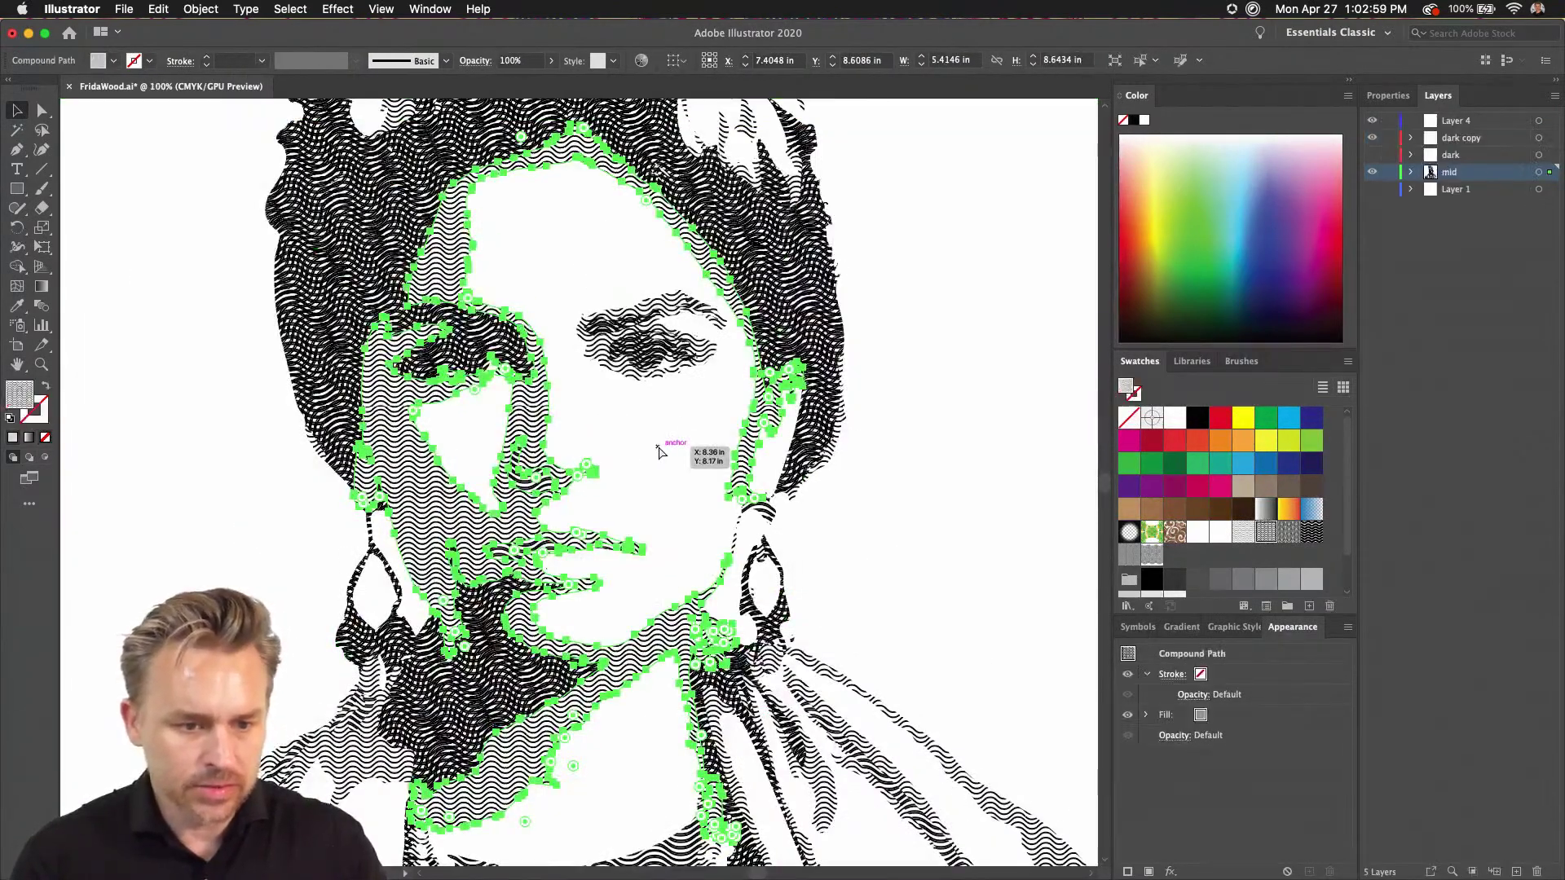
key(super+z)
key(super+z)
- Check which pattern swatch fills the face's mid-tone compound path, and clear the selection
click(203, 363)
drag(203, 364, 398, 473)
click(810, 520)
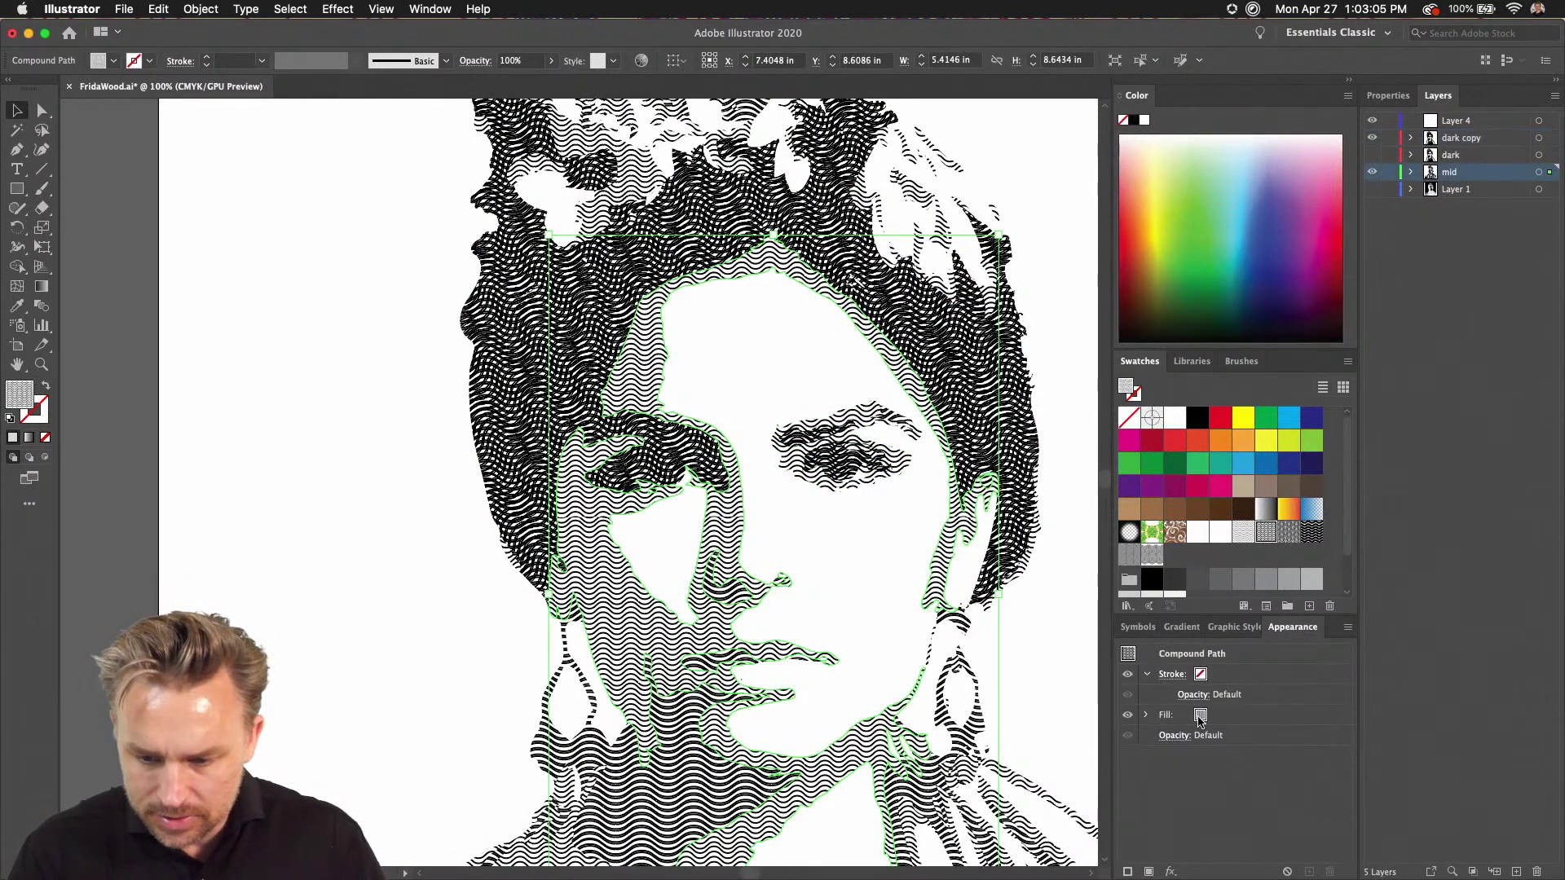
click(1199, 717)
click(1214, 715)
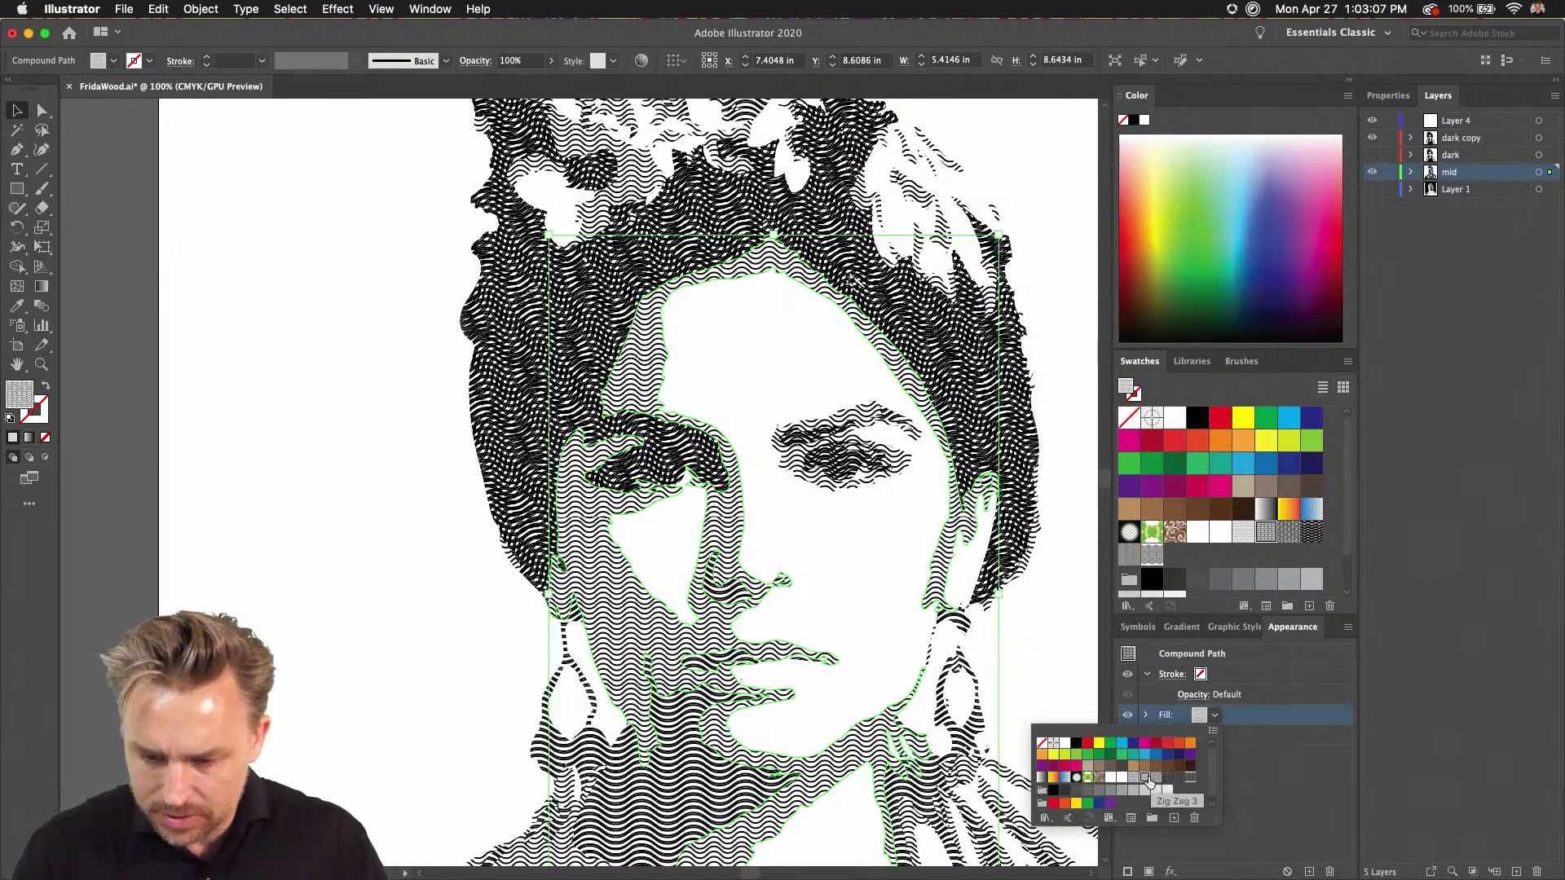
click(1301, 796)
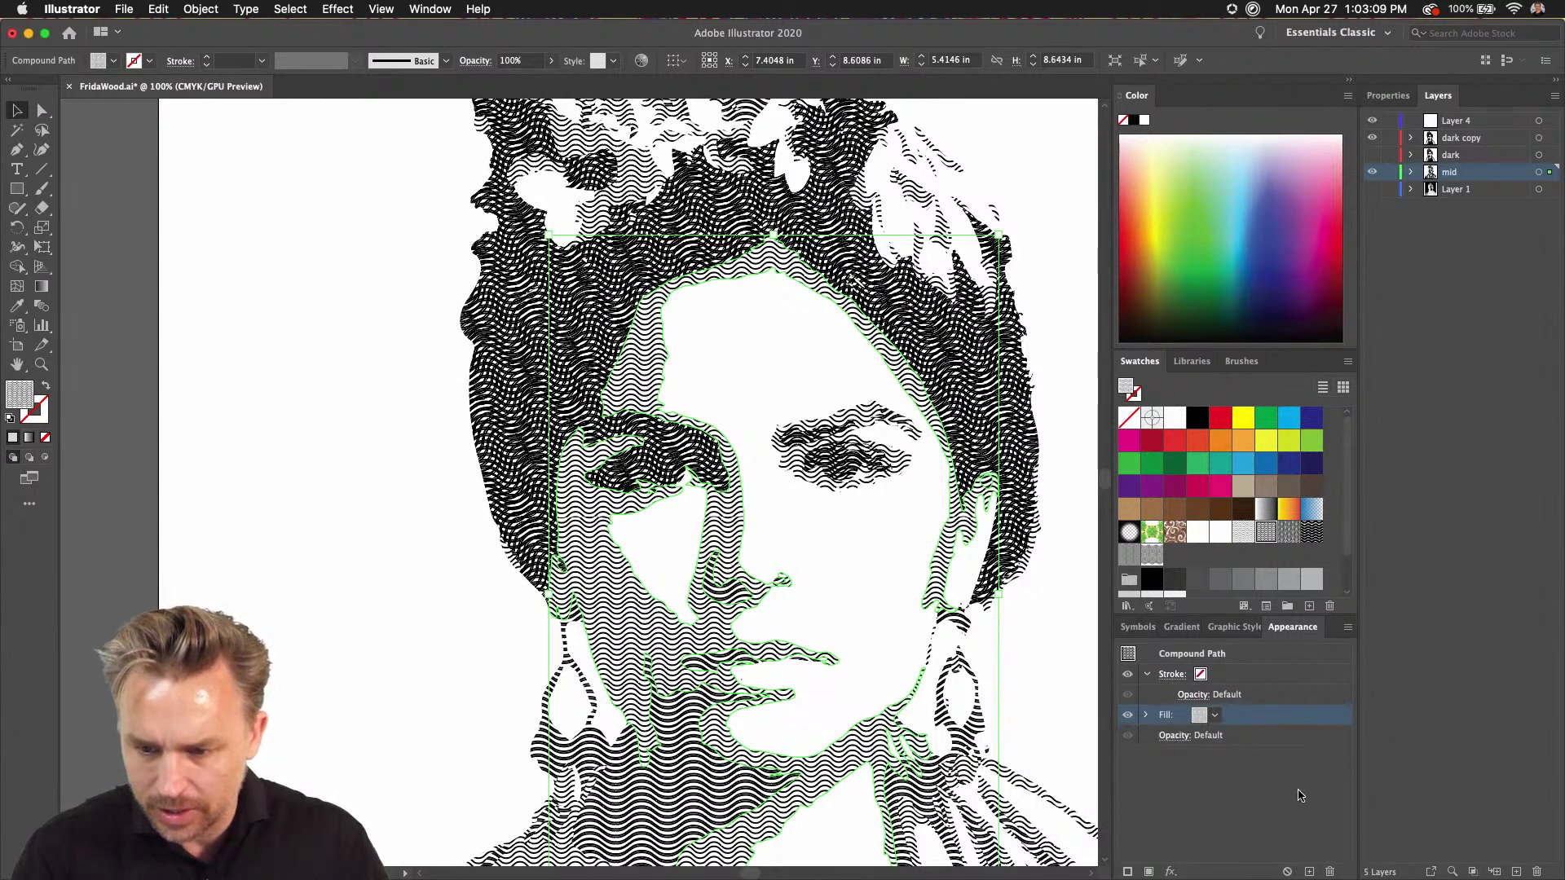
click(335, 388)
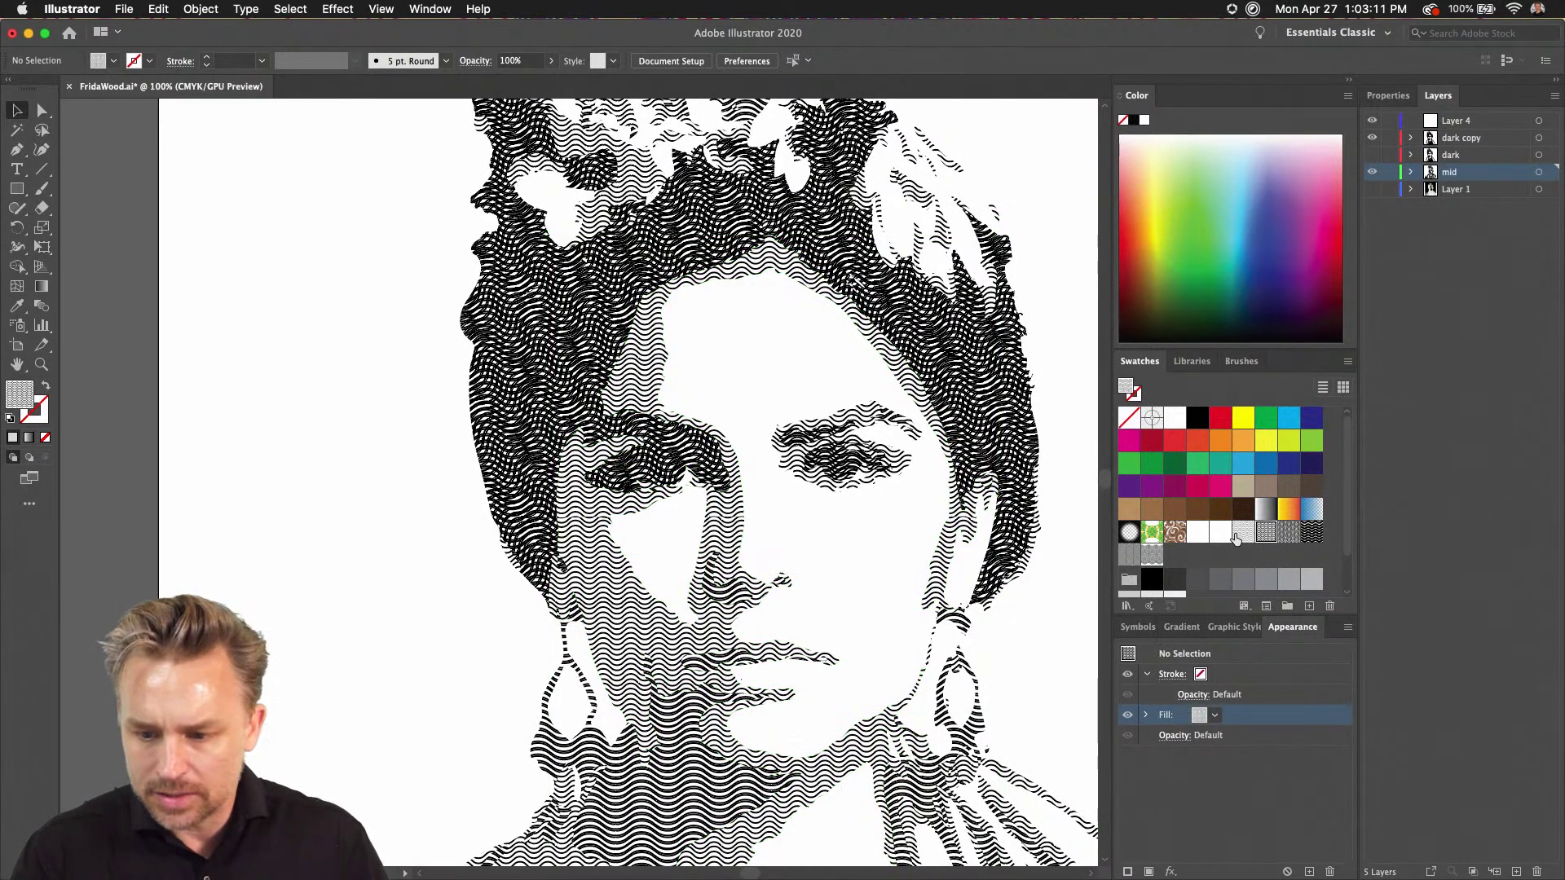
- Edit the Zig Zag 2 pattern, giving its wave paths the width profile with a thick middle and tapered ends, and accept the pattern change
double_click(1265, 536)
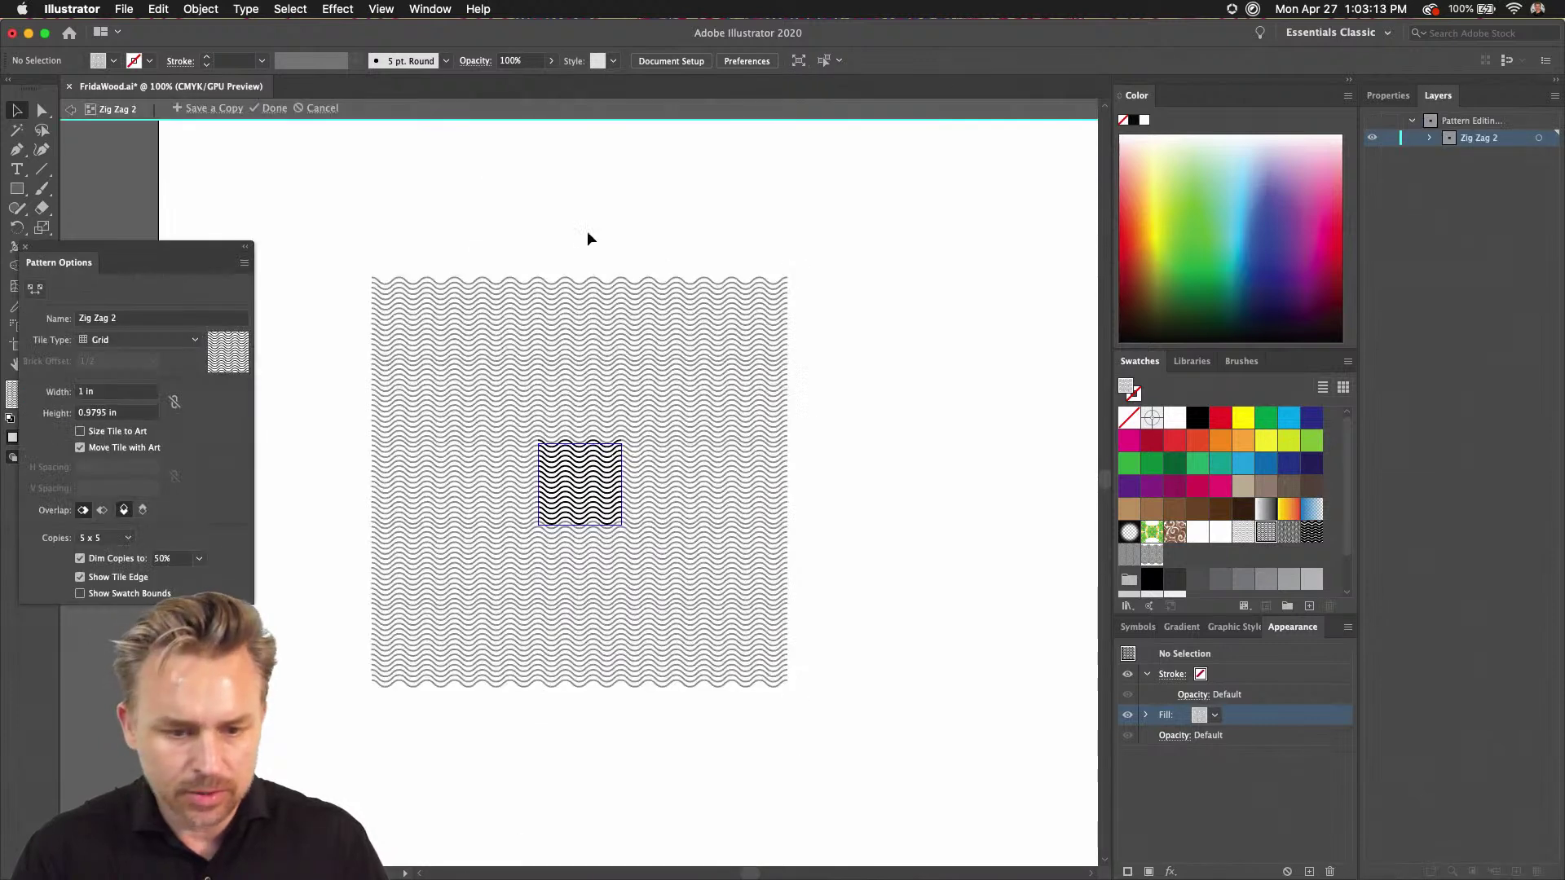
key(super+equal)
key(super+equal)
key(super+equal)
key(super+equal)
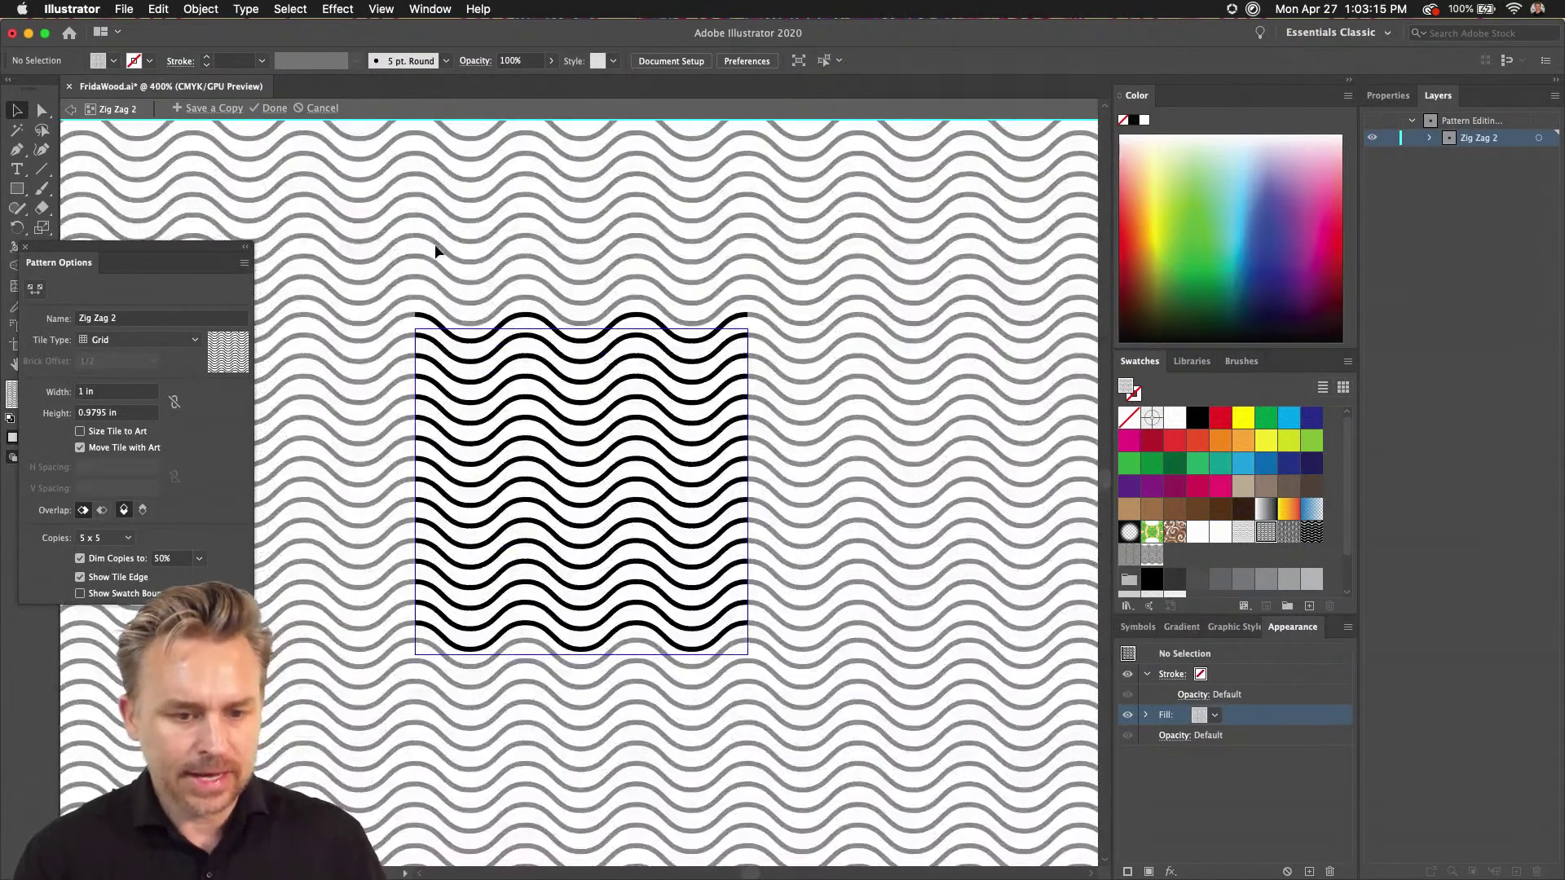
click(563, 511)
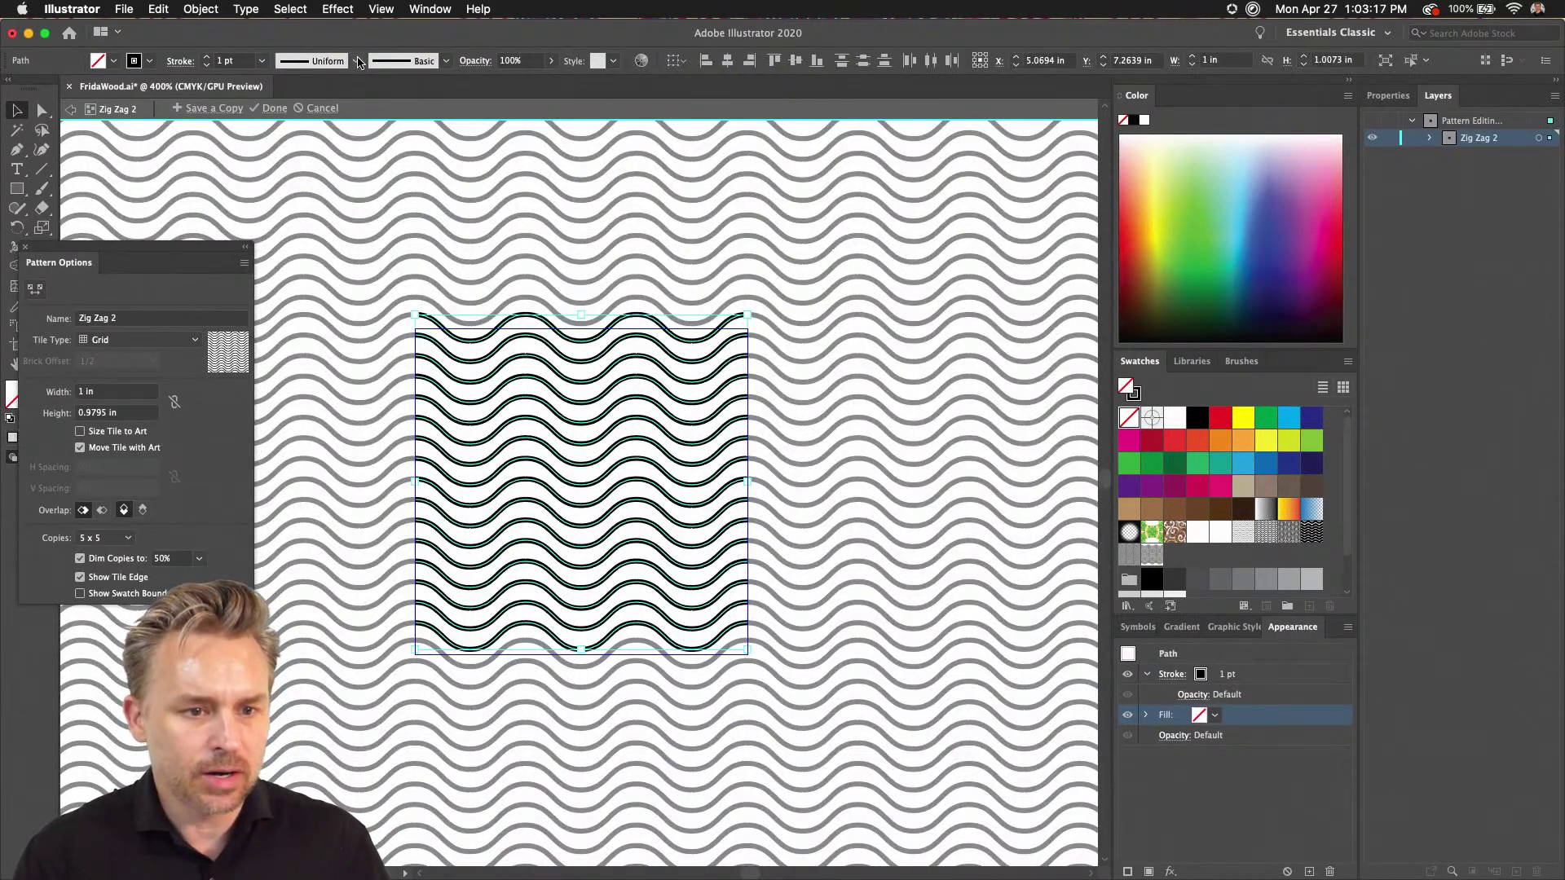
click(356, 61)
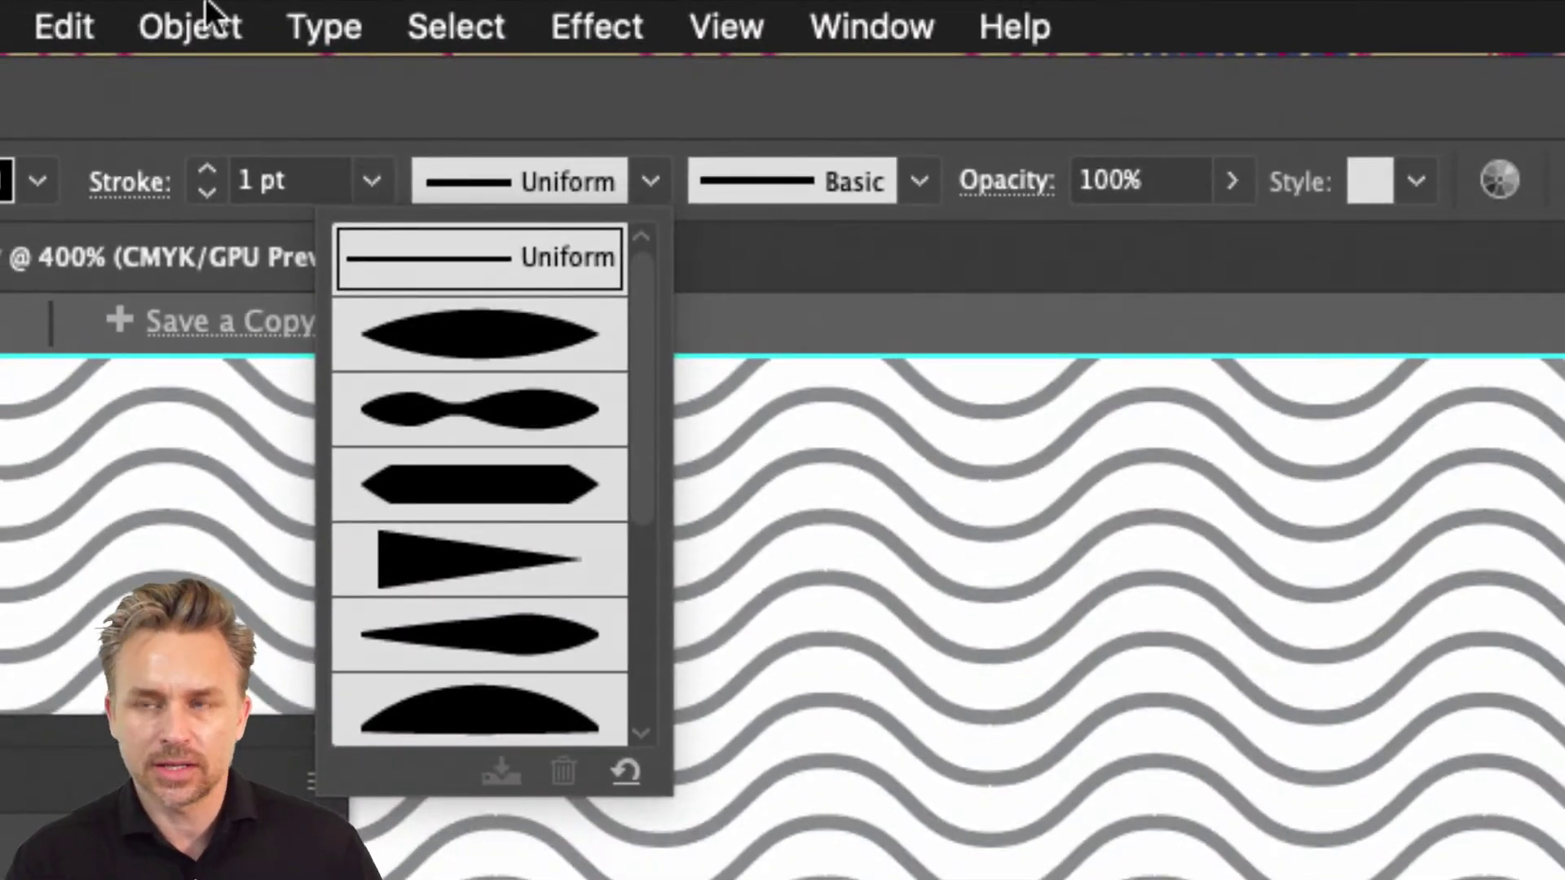
click(463, 351)
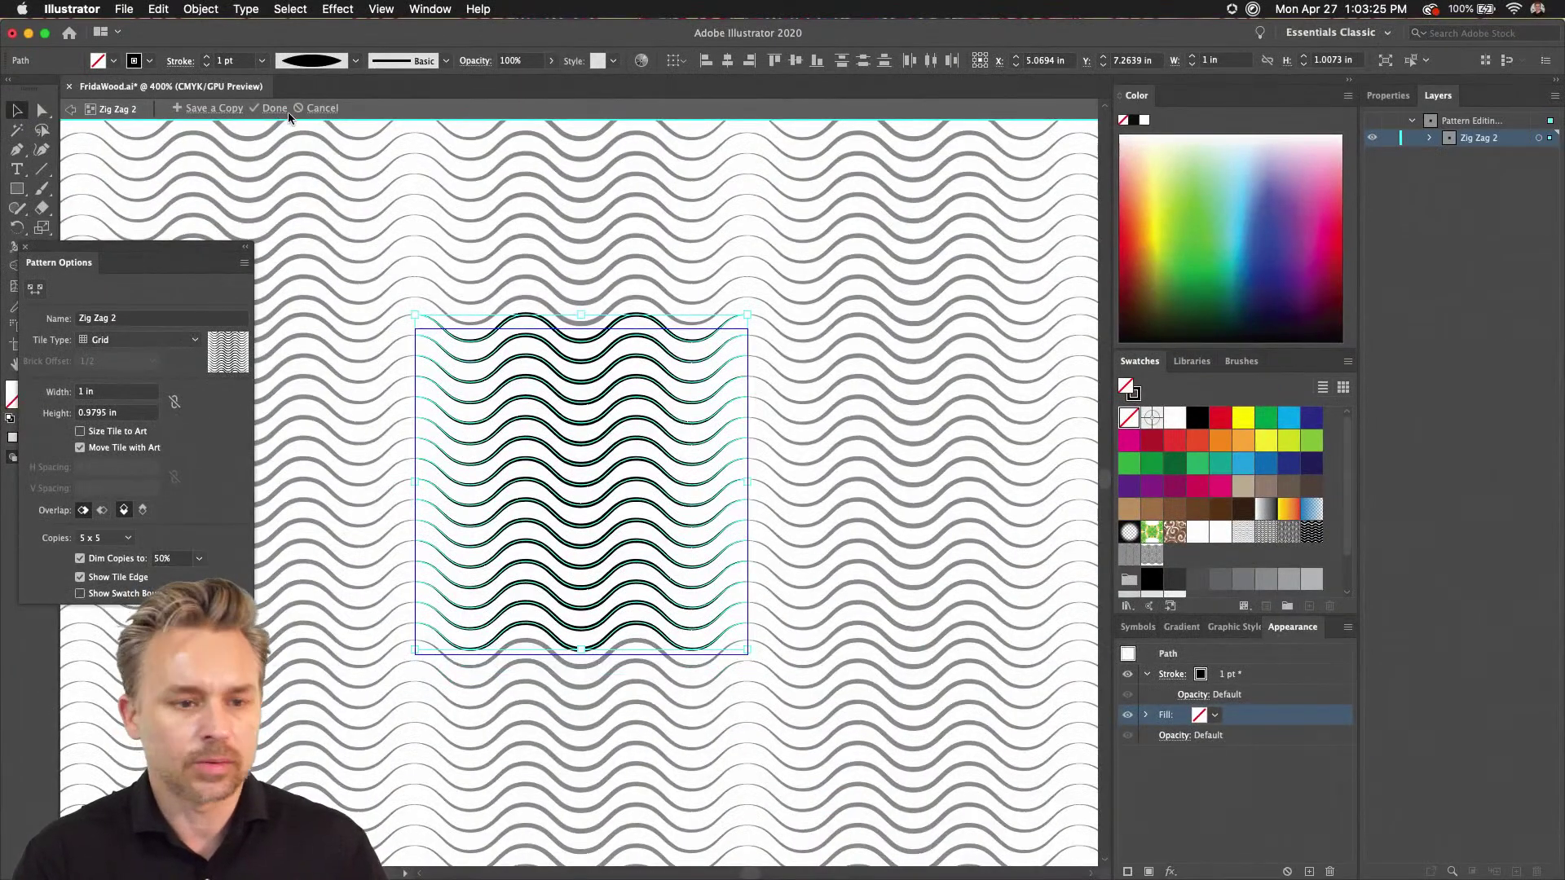
click(353, 62)
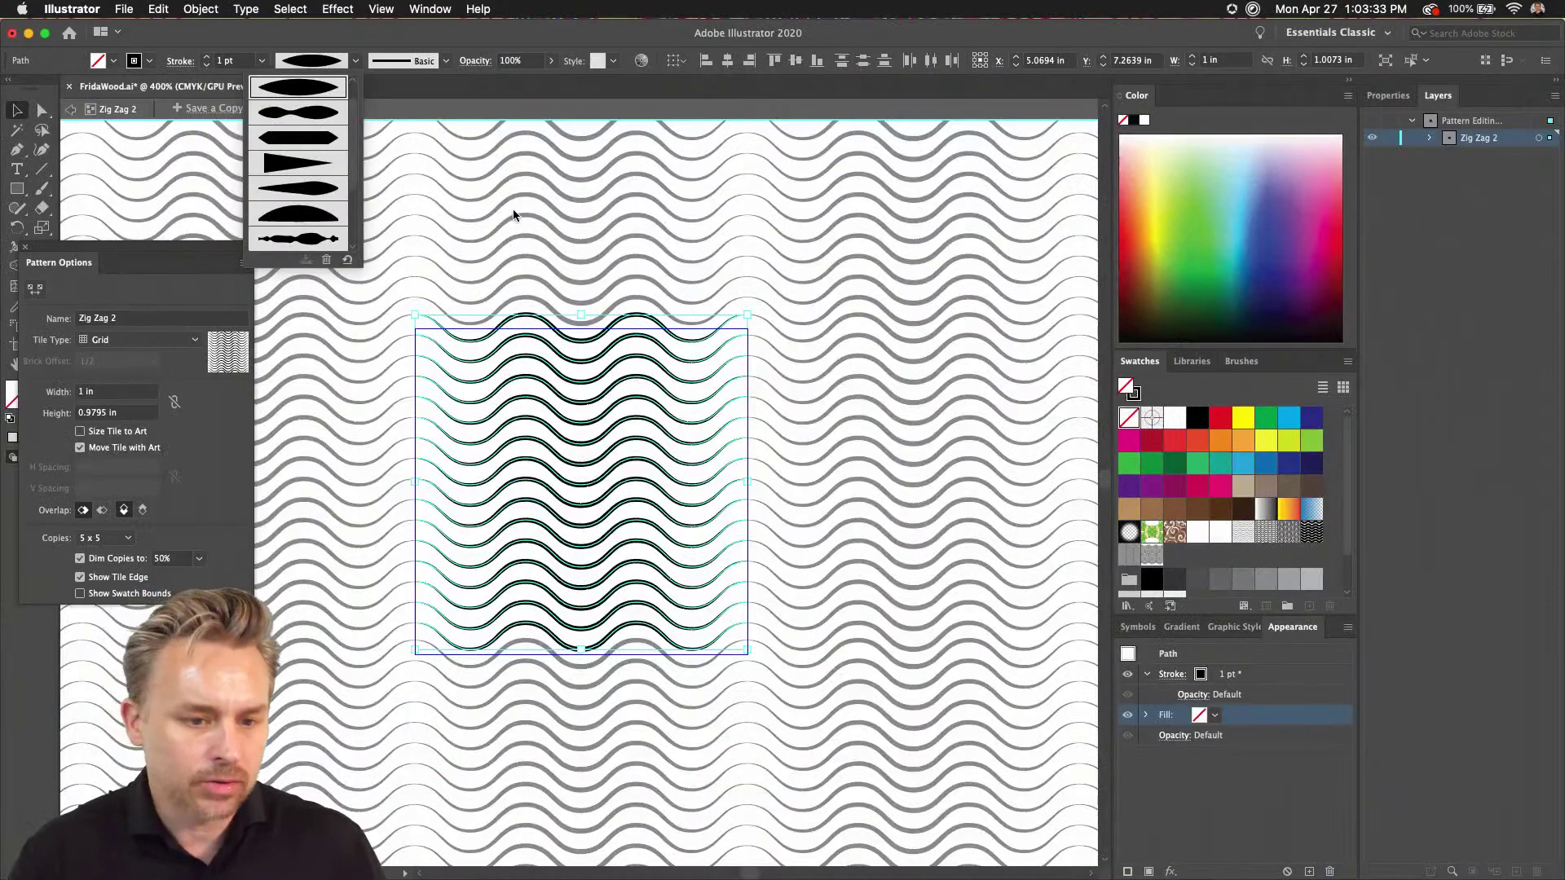
click(275, 143)
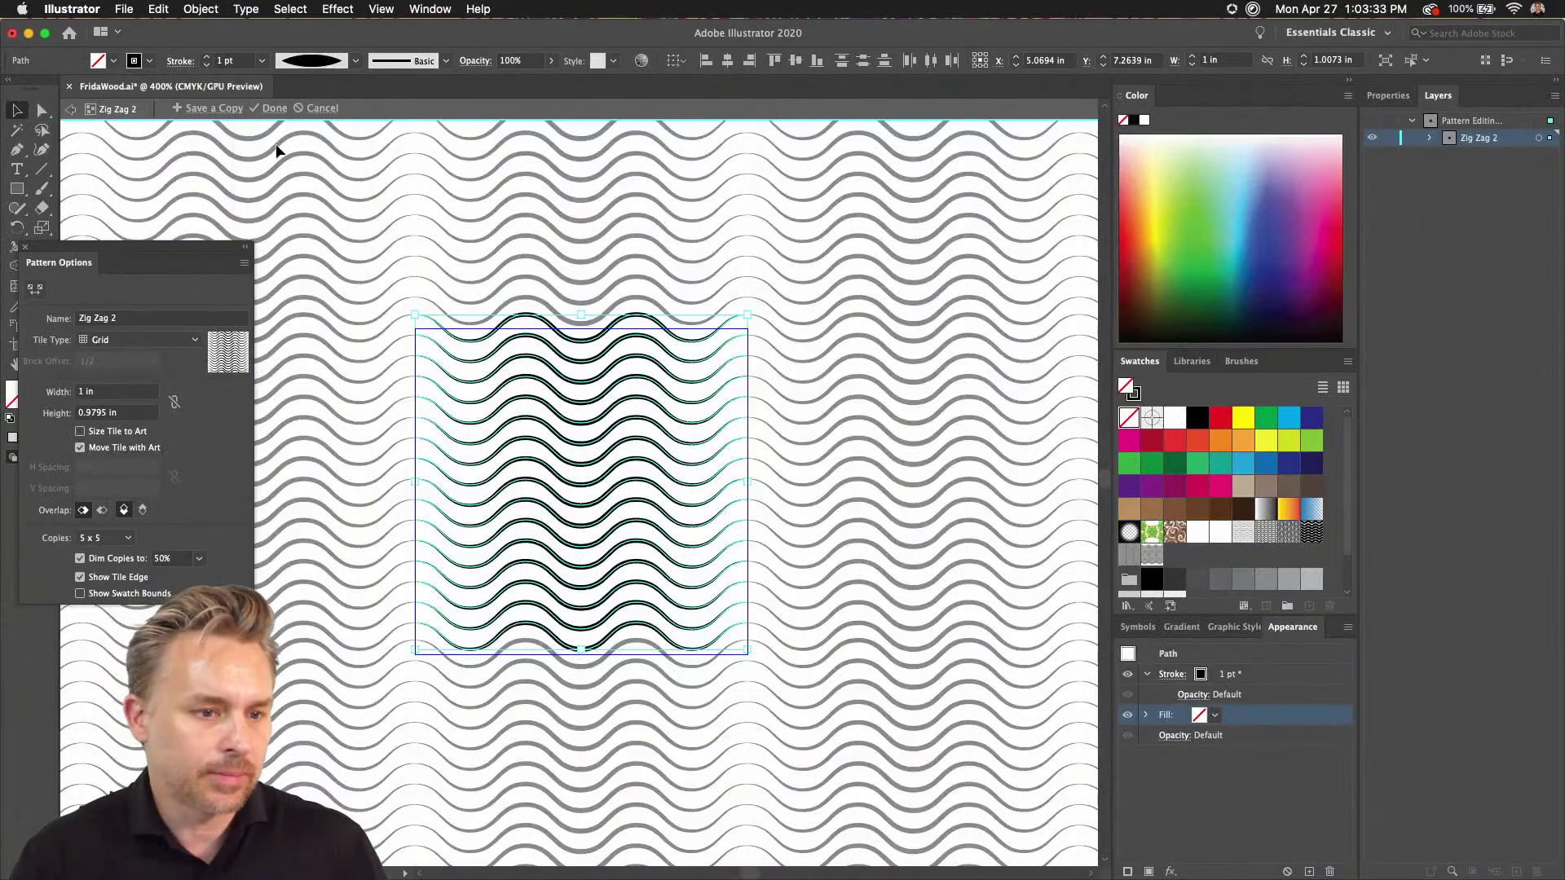
click(270, 108)
click(926, 504)
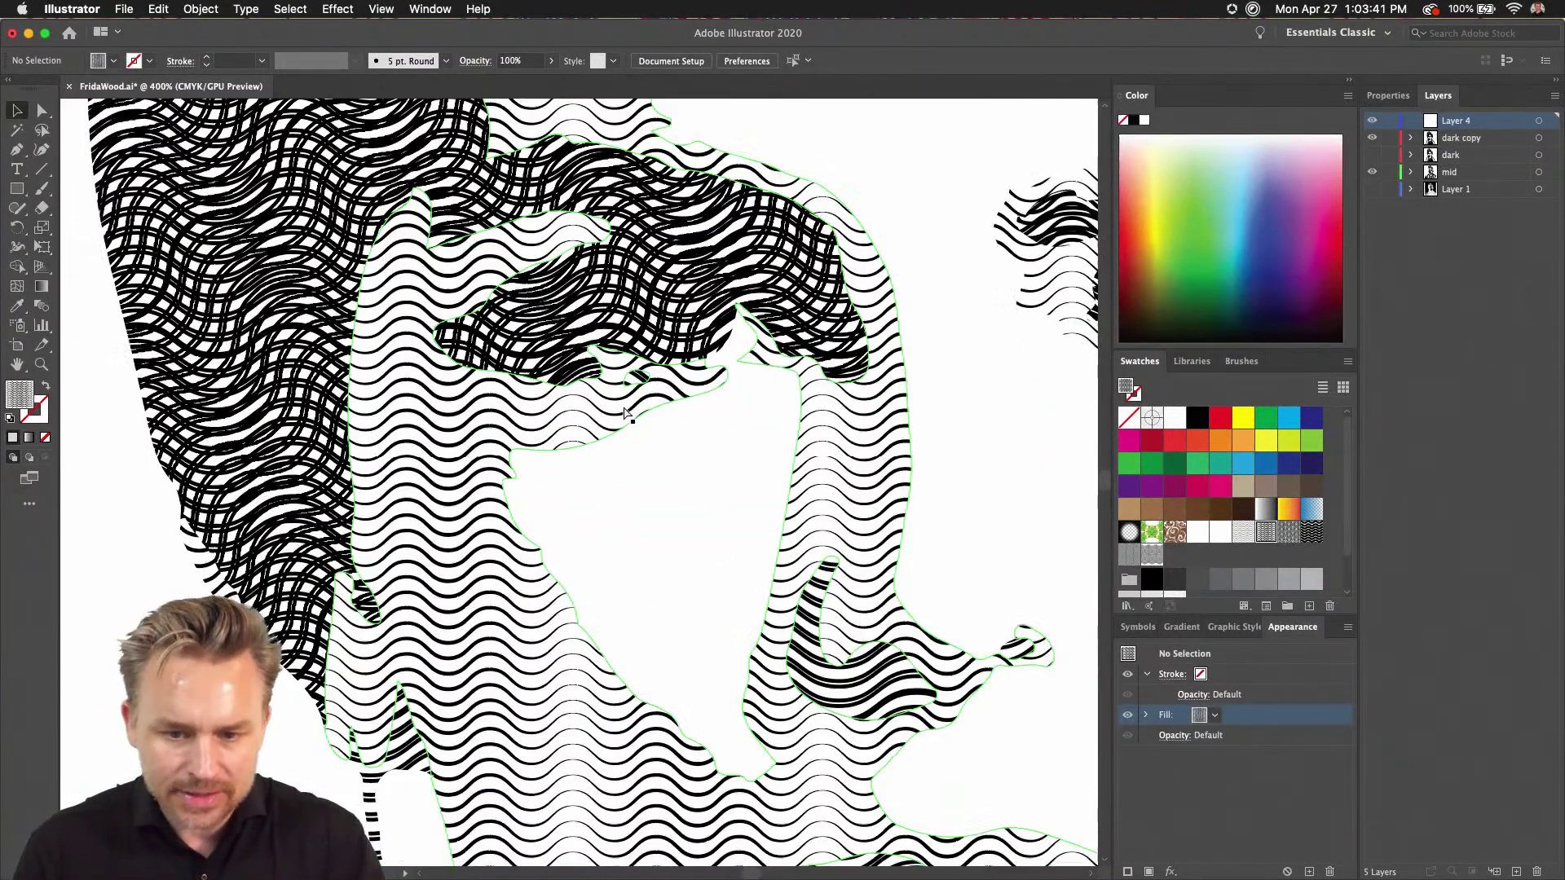
- Examine the varied wave thickness across the face, and check the pattern fills of the hair's dark compound path
key(super+minus)
key(super+minus)
drag(744, 404, 551, 385)
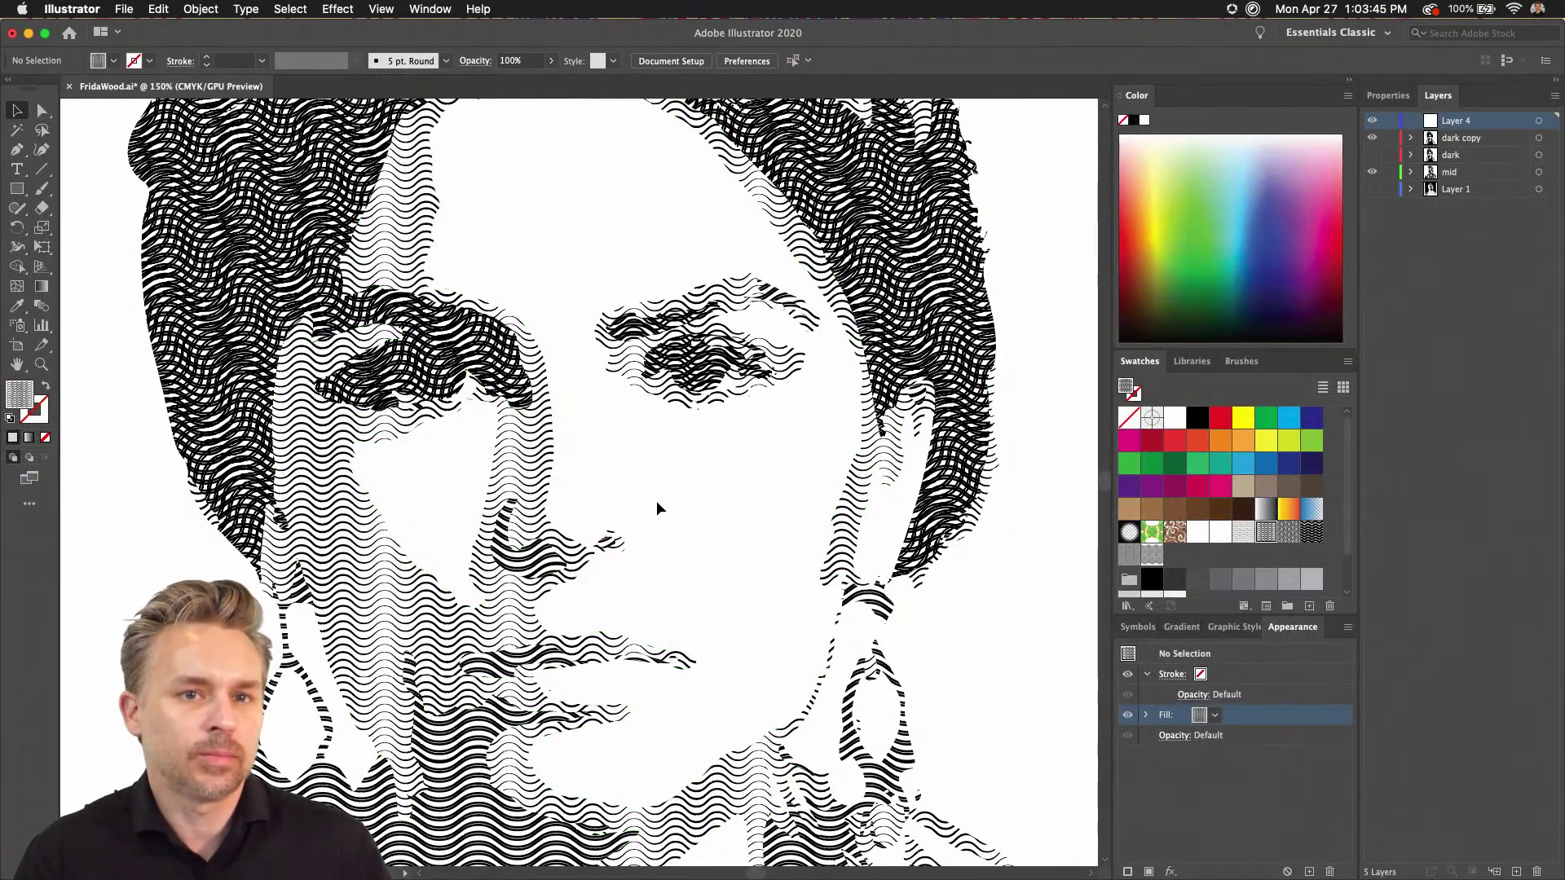
click(1252, 555)
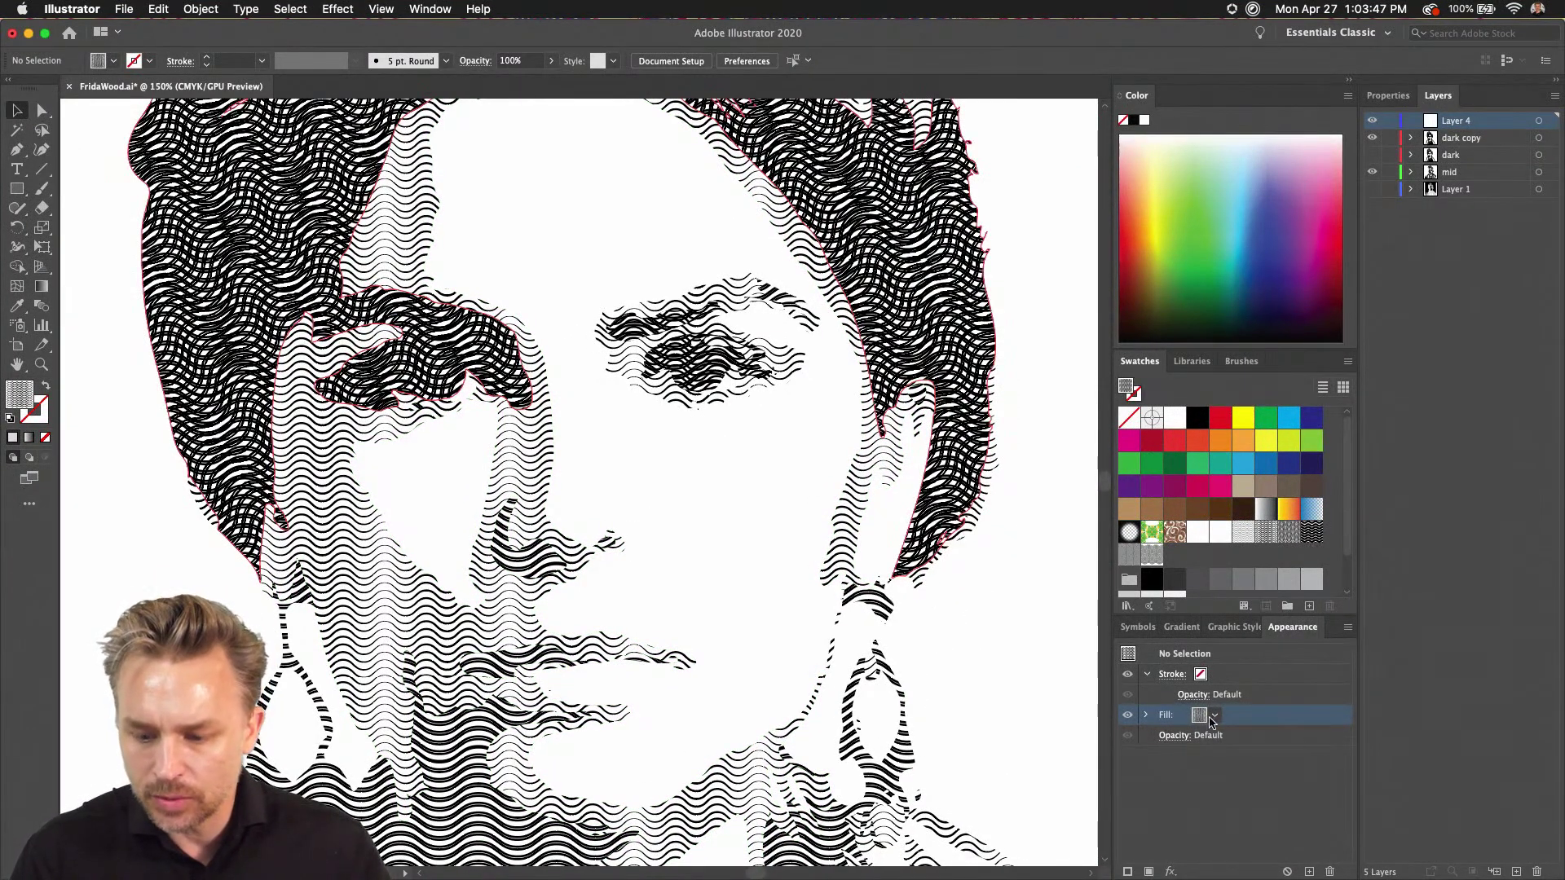
click(295, 253)
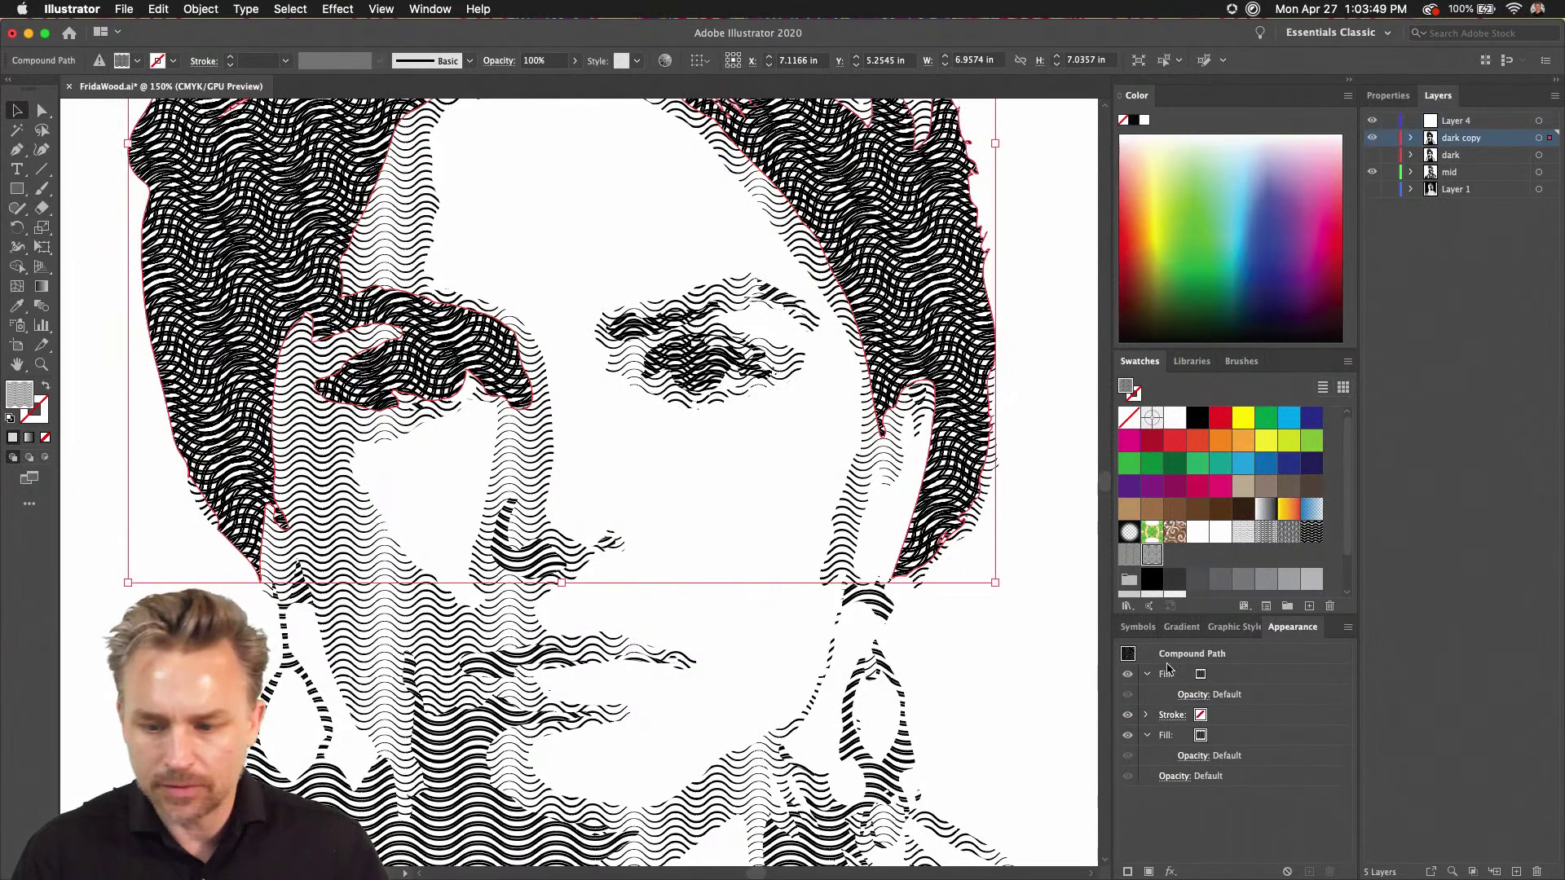
- Edit the Zig1 pattern, giving all its wave paths the double-bulge width profile, and accept the pattern change
double_click(1151, 555)
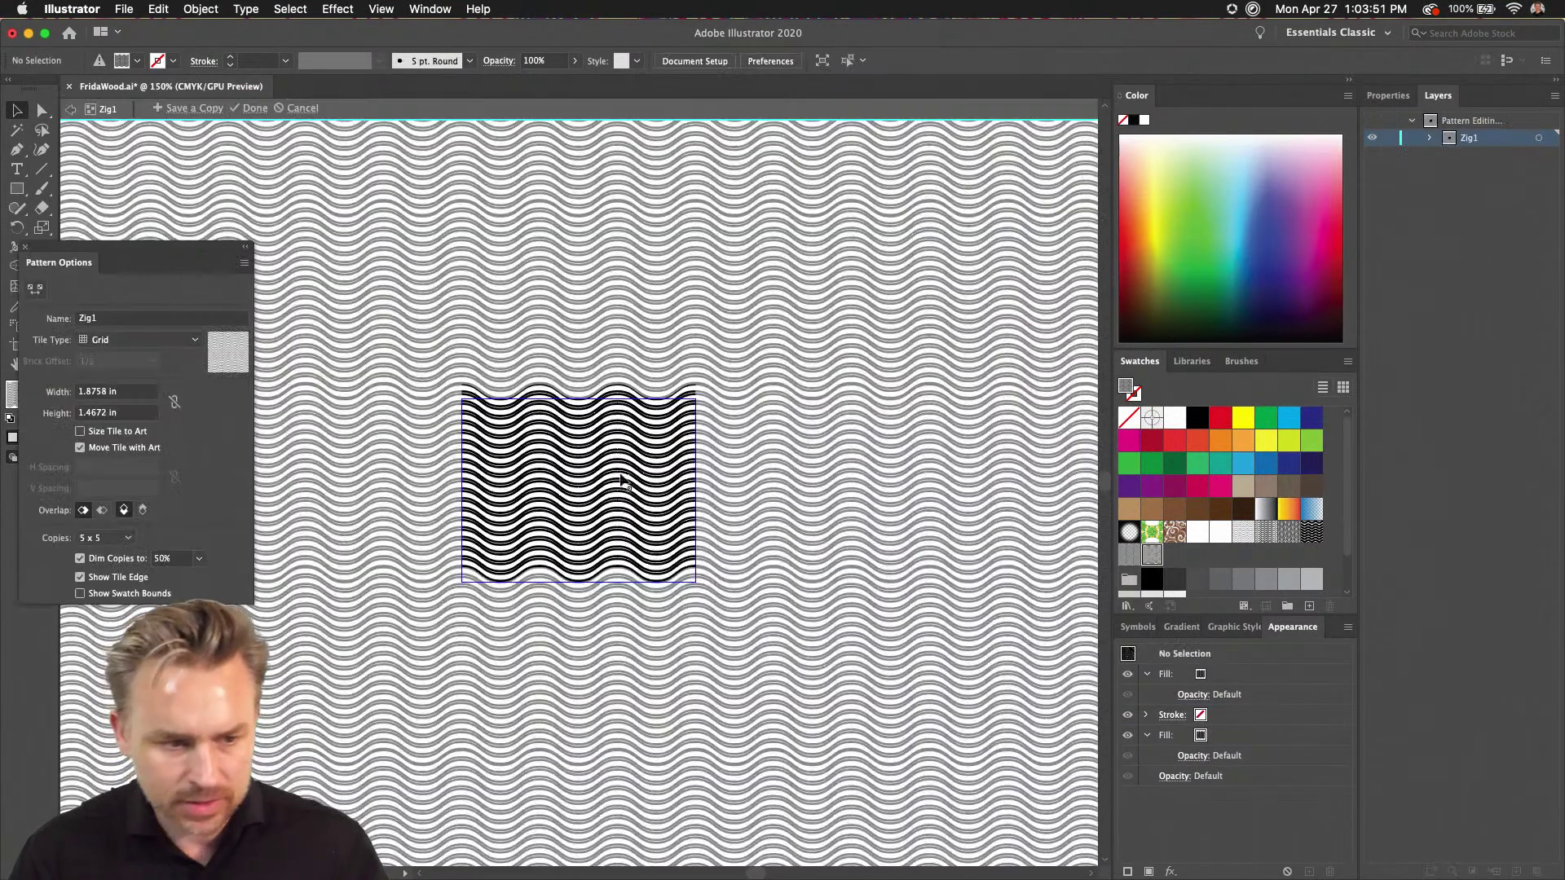
key(super+a)
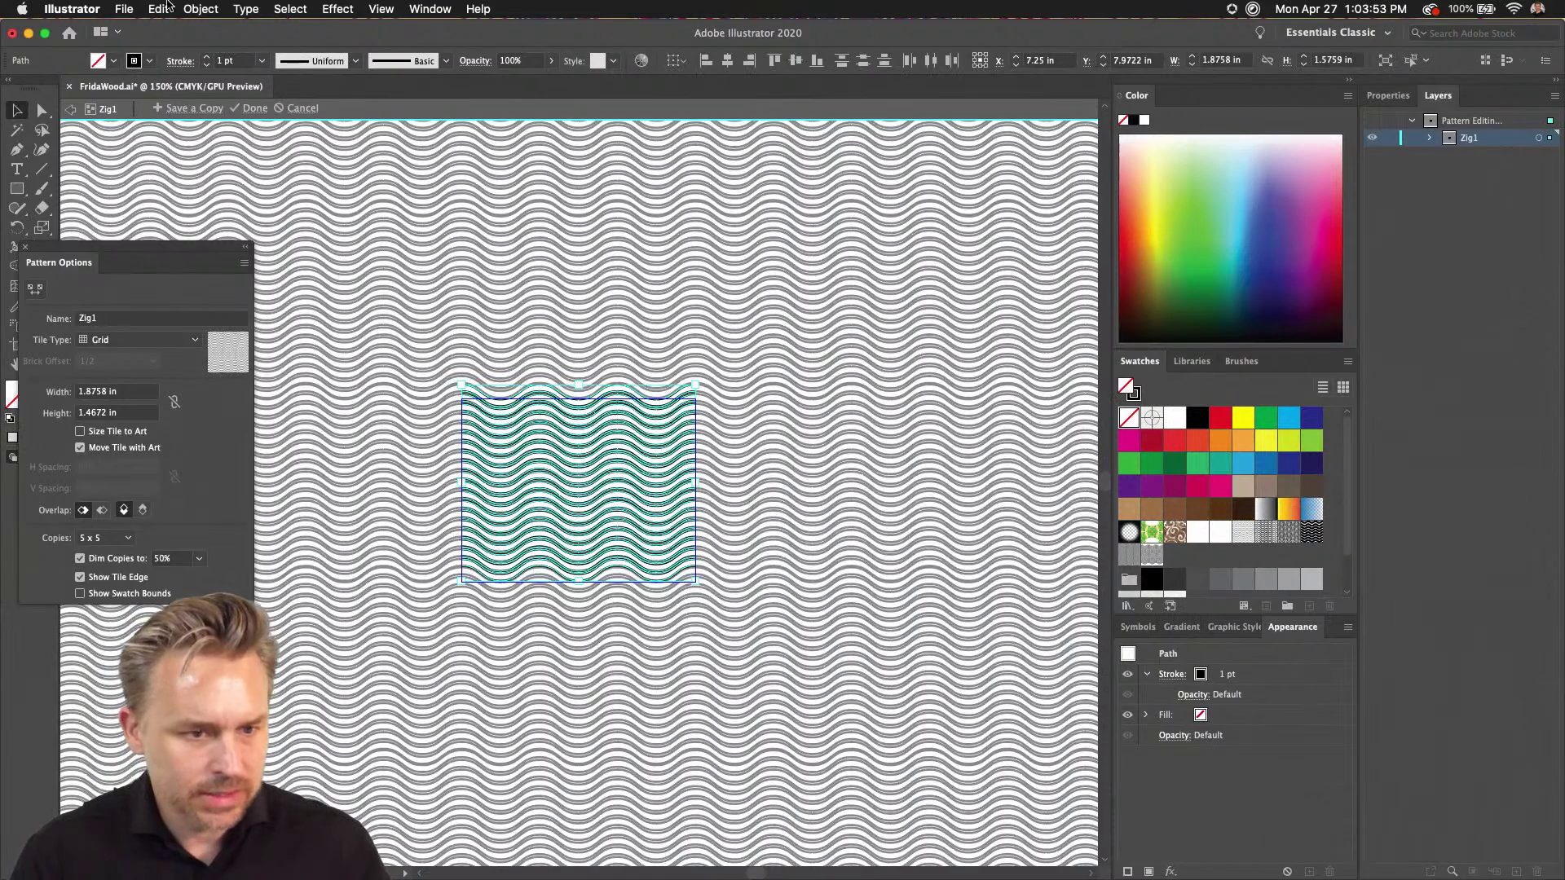
click(201, 9)
key(Escape)
click(357, 61)
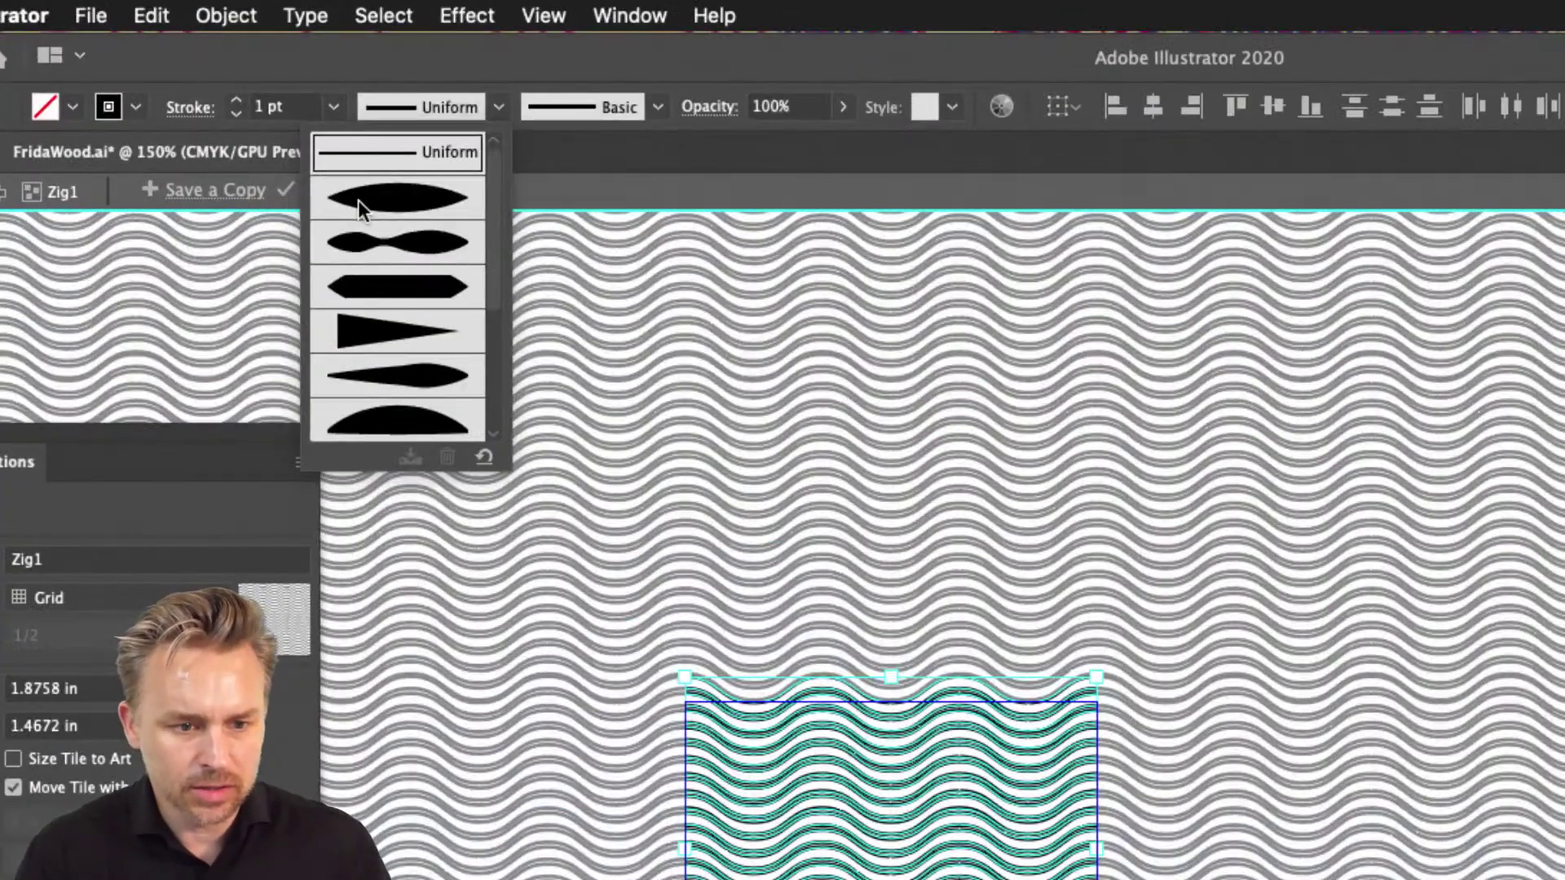
click(361, 250)
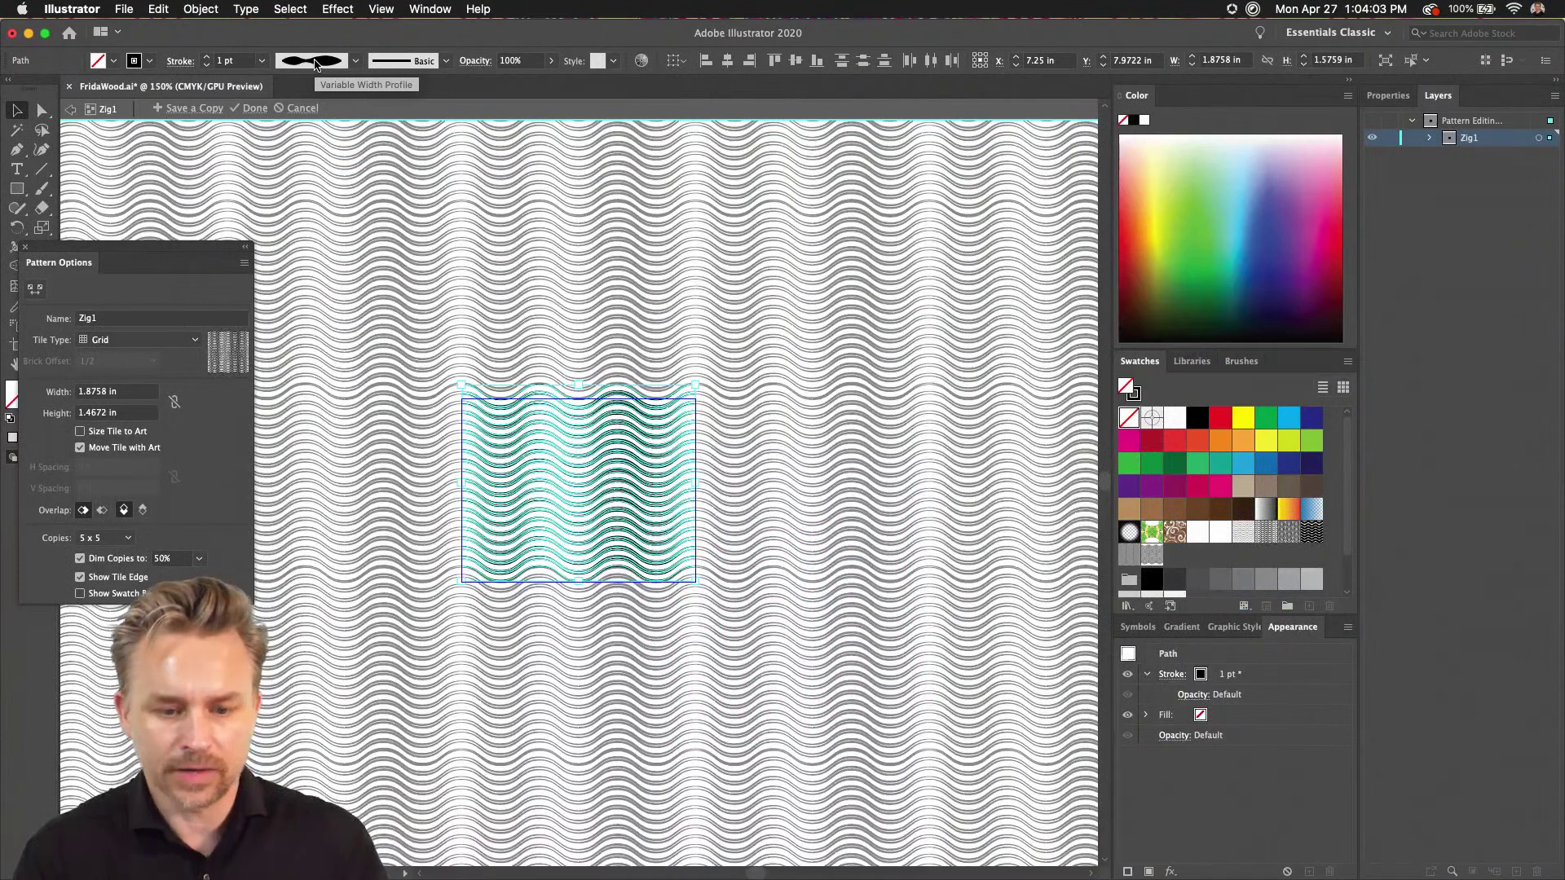
click(438, 286)
key(Escape)
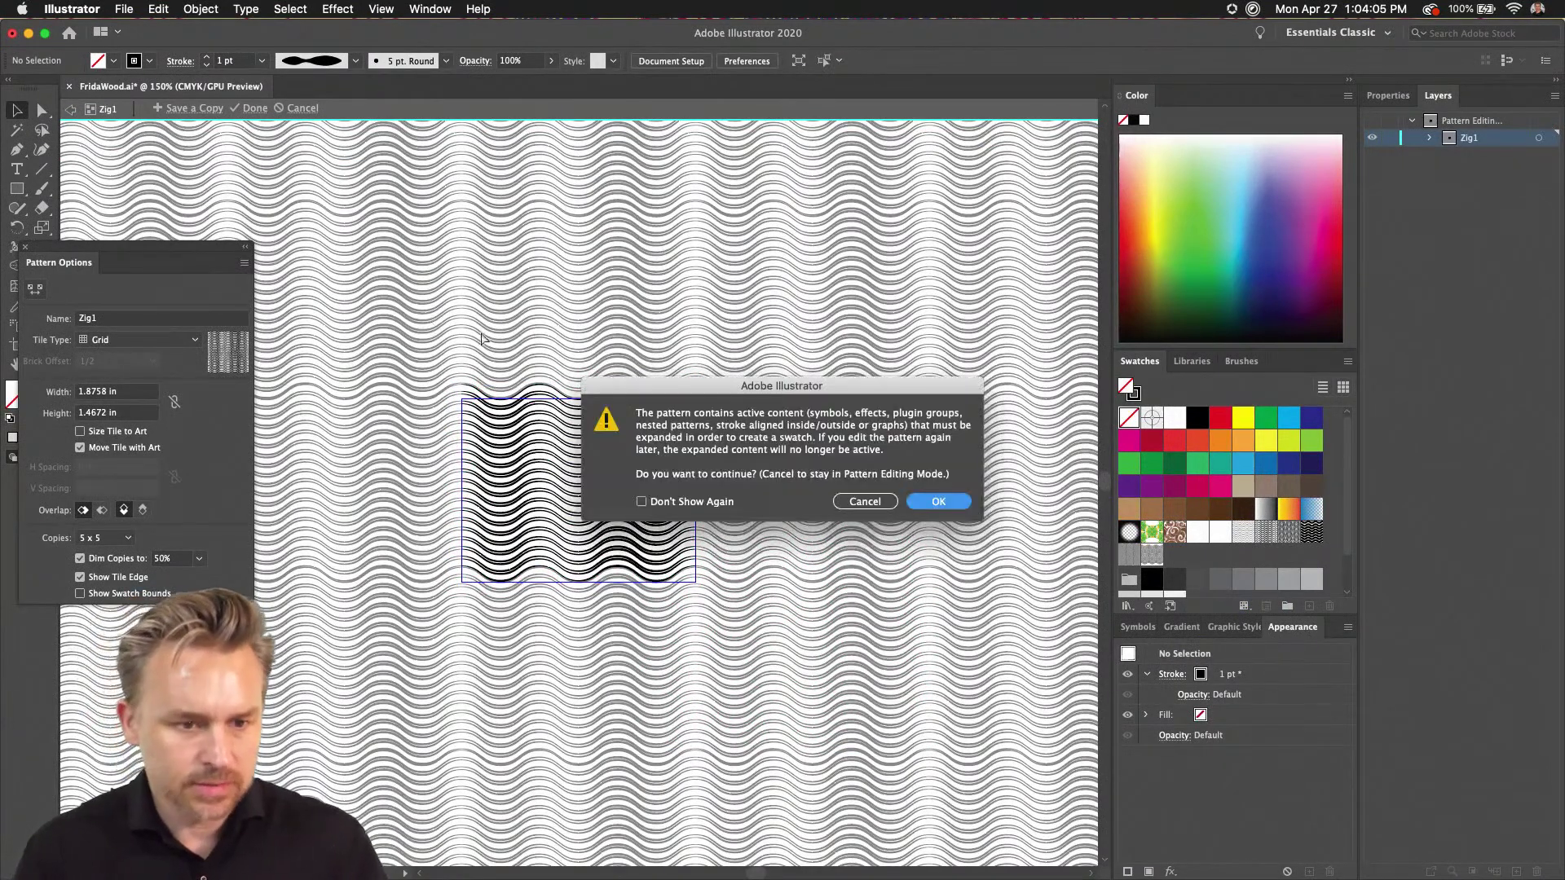
click(928, 508)
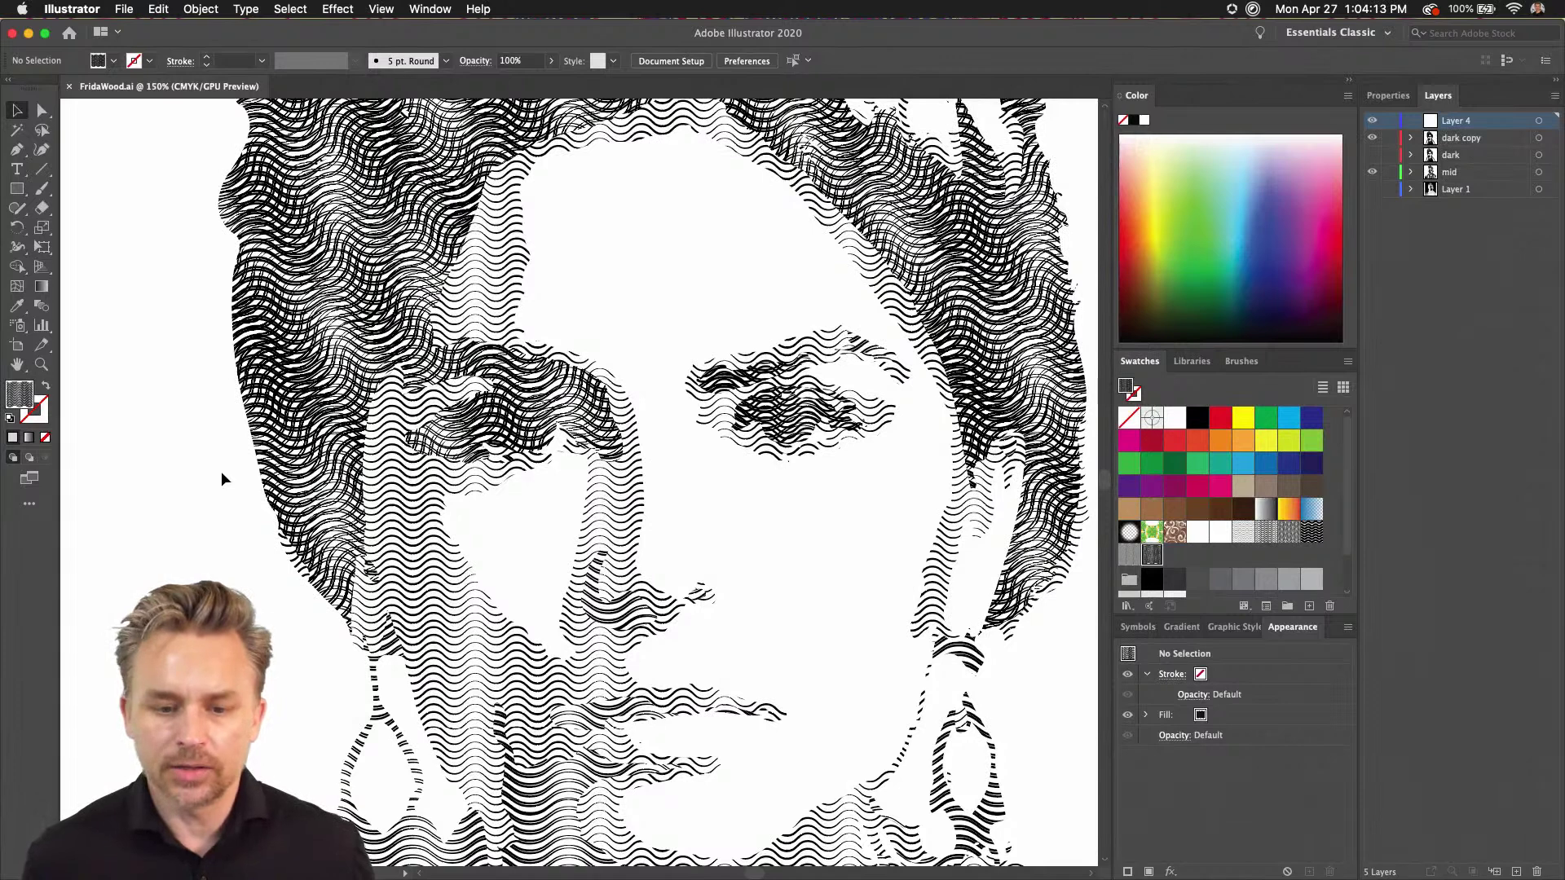
- Examine the light tones with only Layer 1 visible, and restore the dark copy and mid layers with Layer 1 hidden
click(1479, 202)
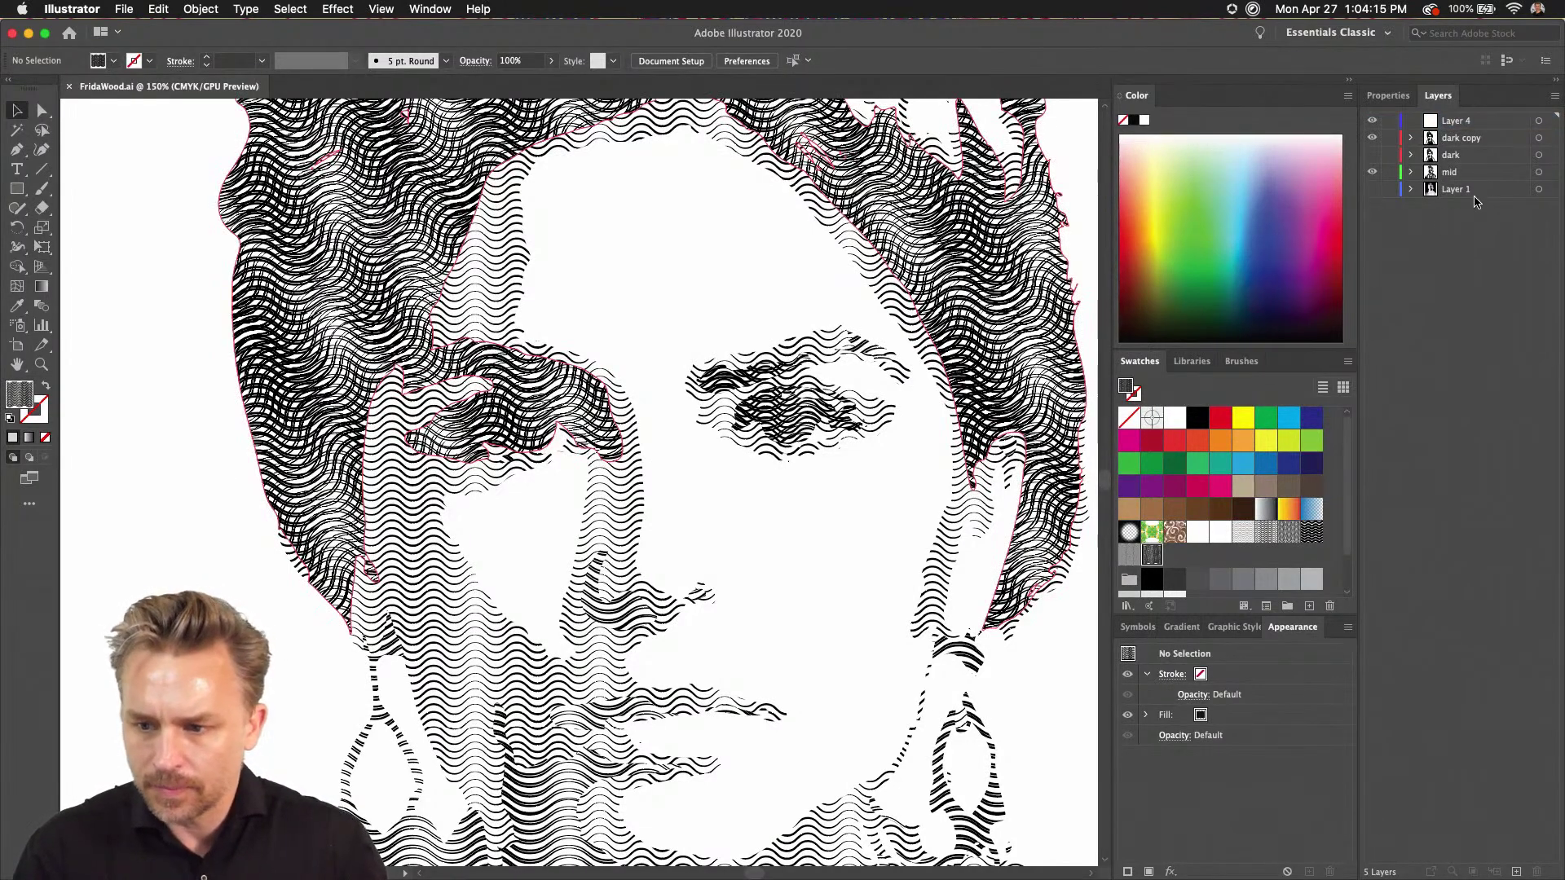
click(1475, 195)
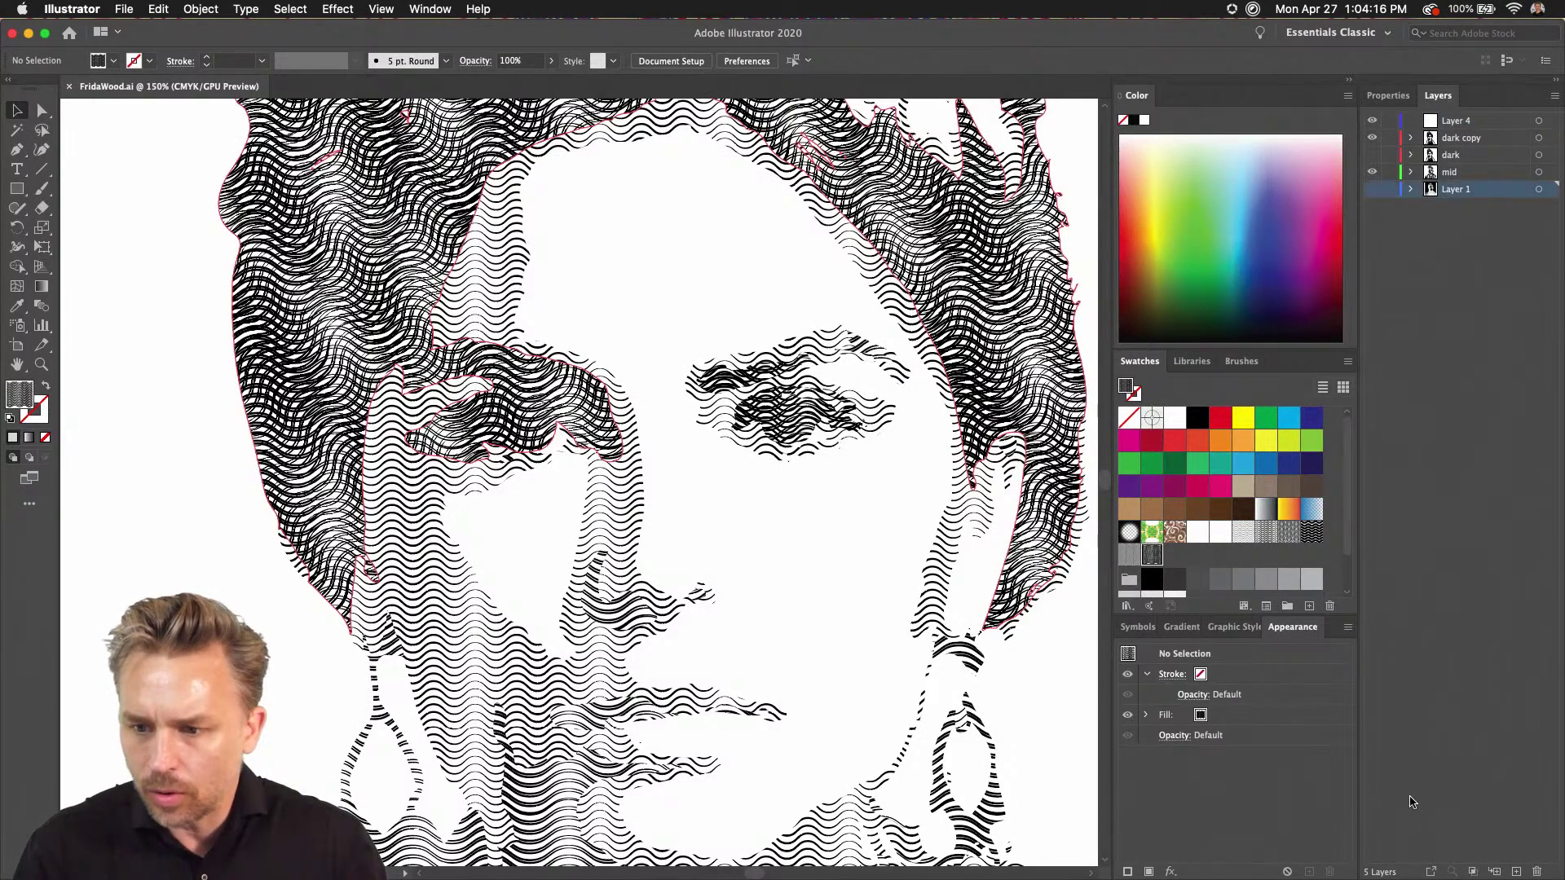
click(1371, 173)
click(1373, 121)
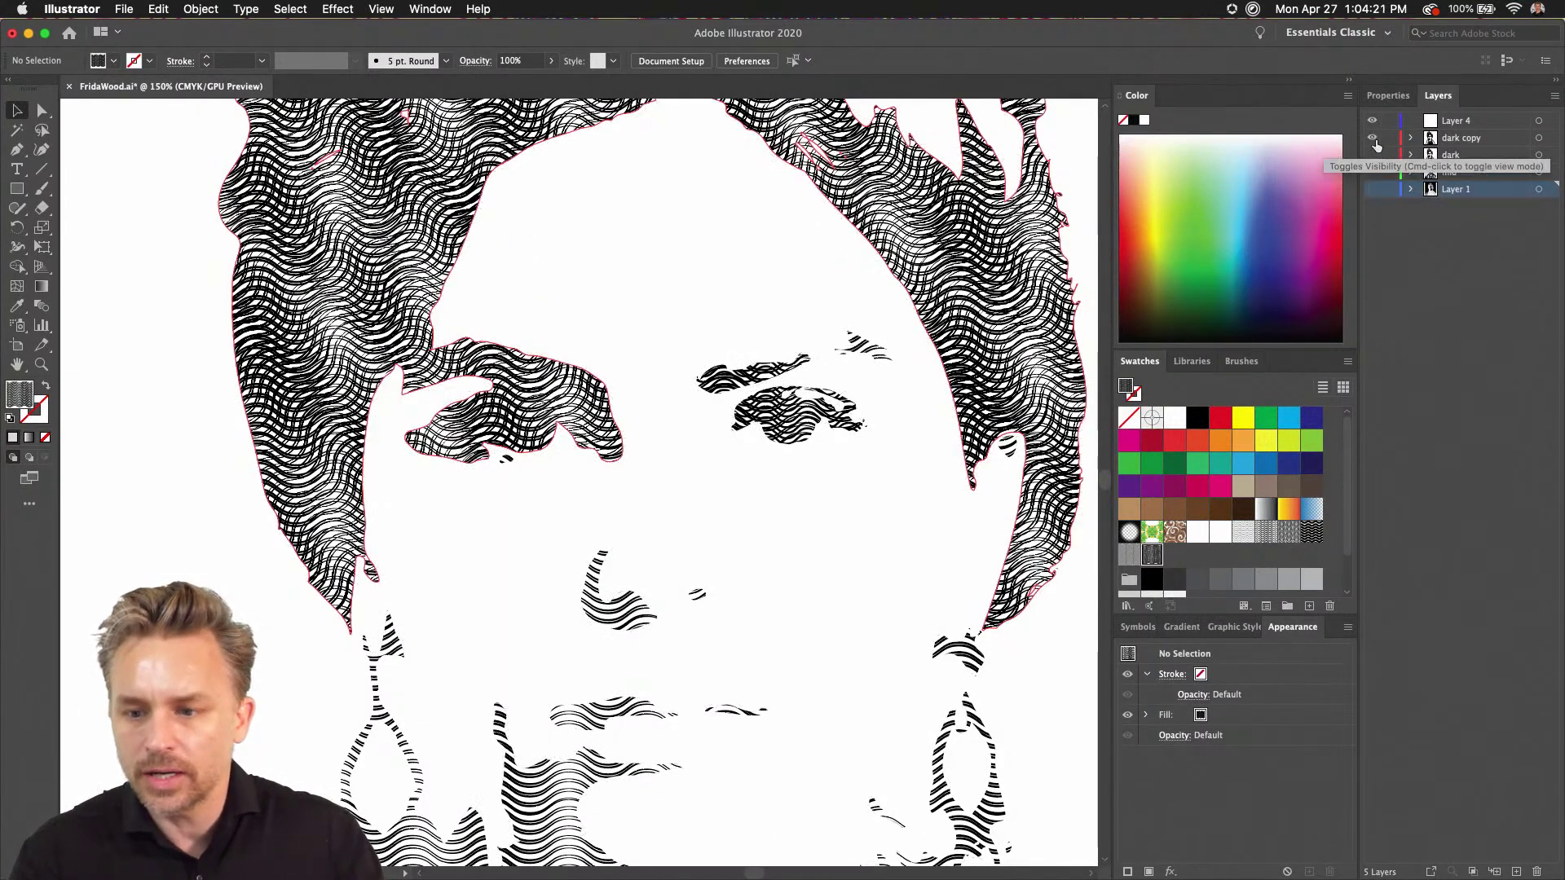
click(1373, 139)
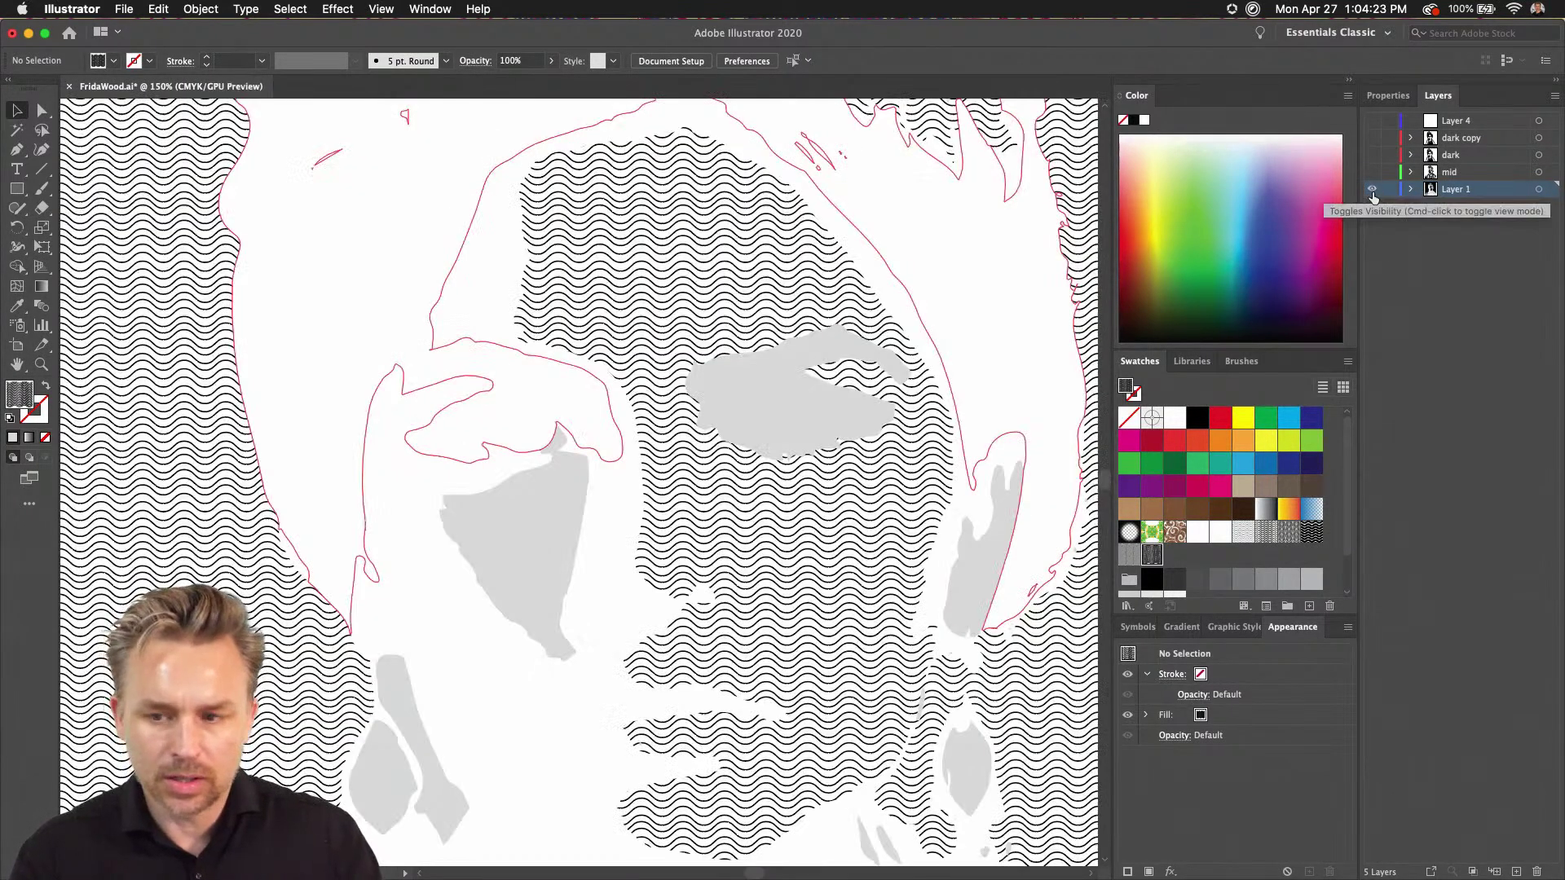
click(1372, 172)
drag(1370, 156, 1370, 118)
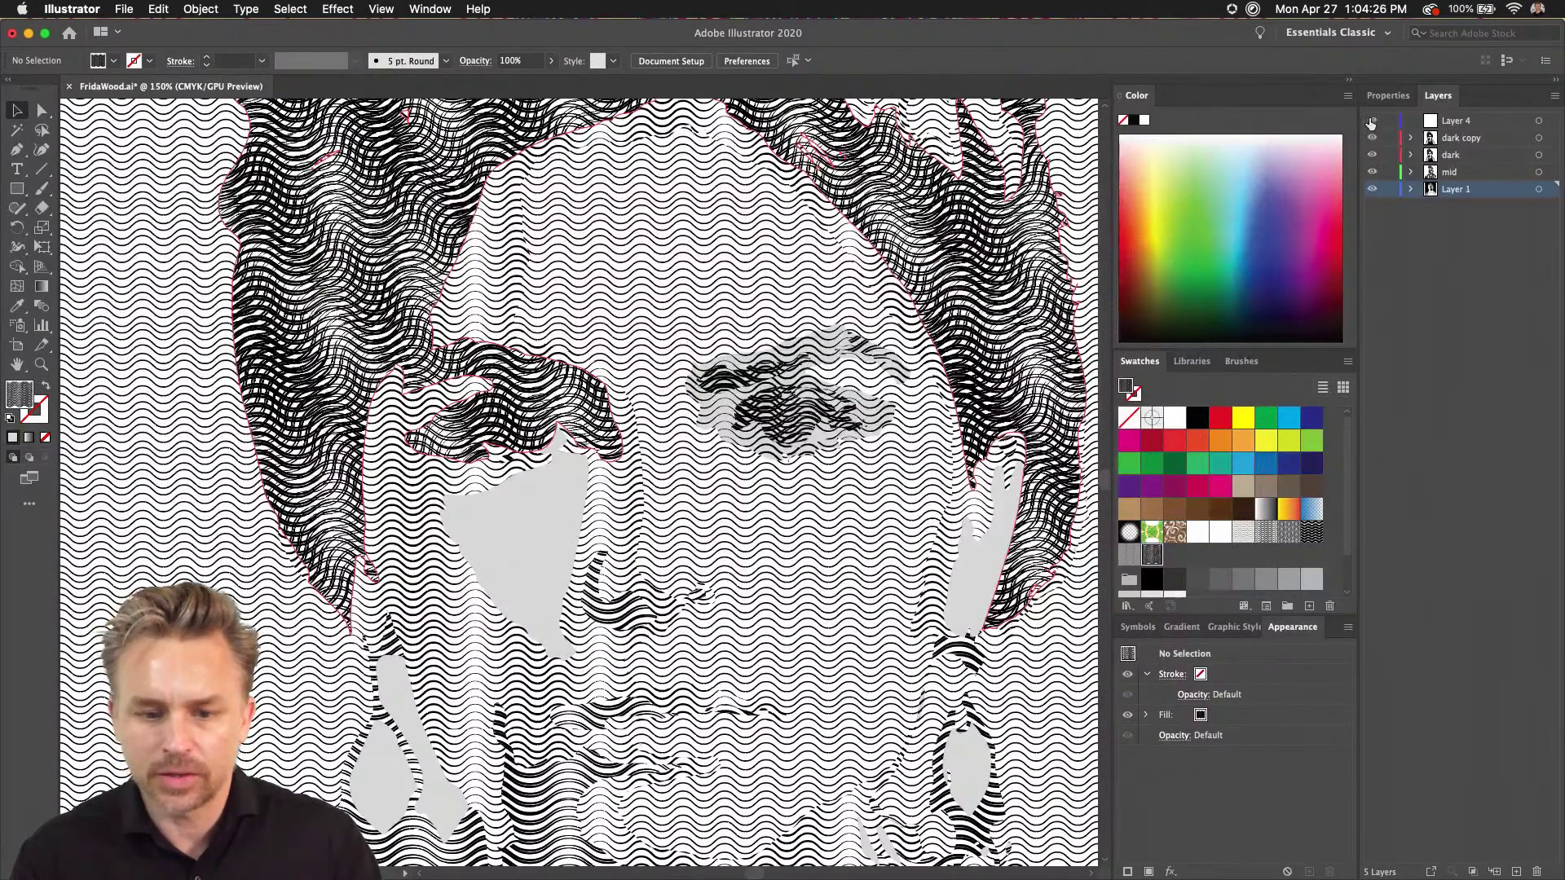
click(1372, 189)
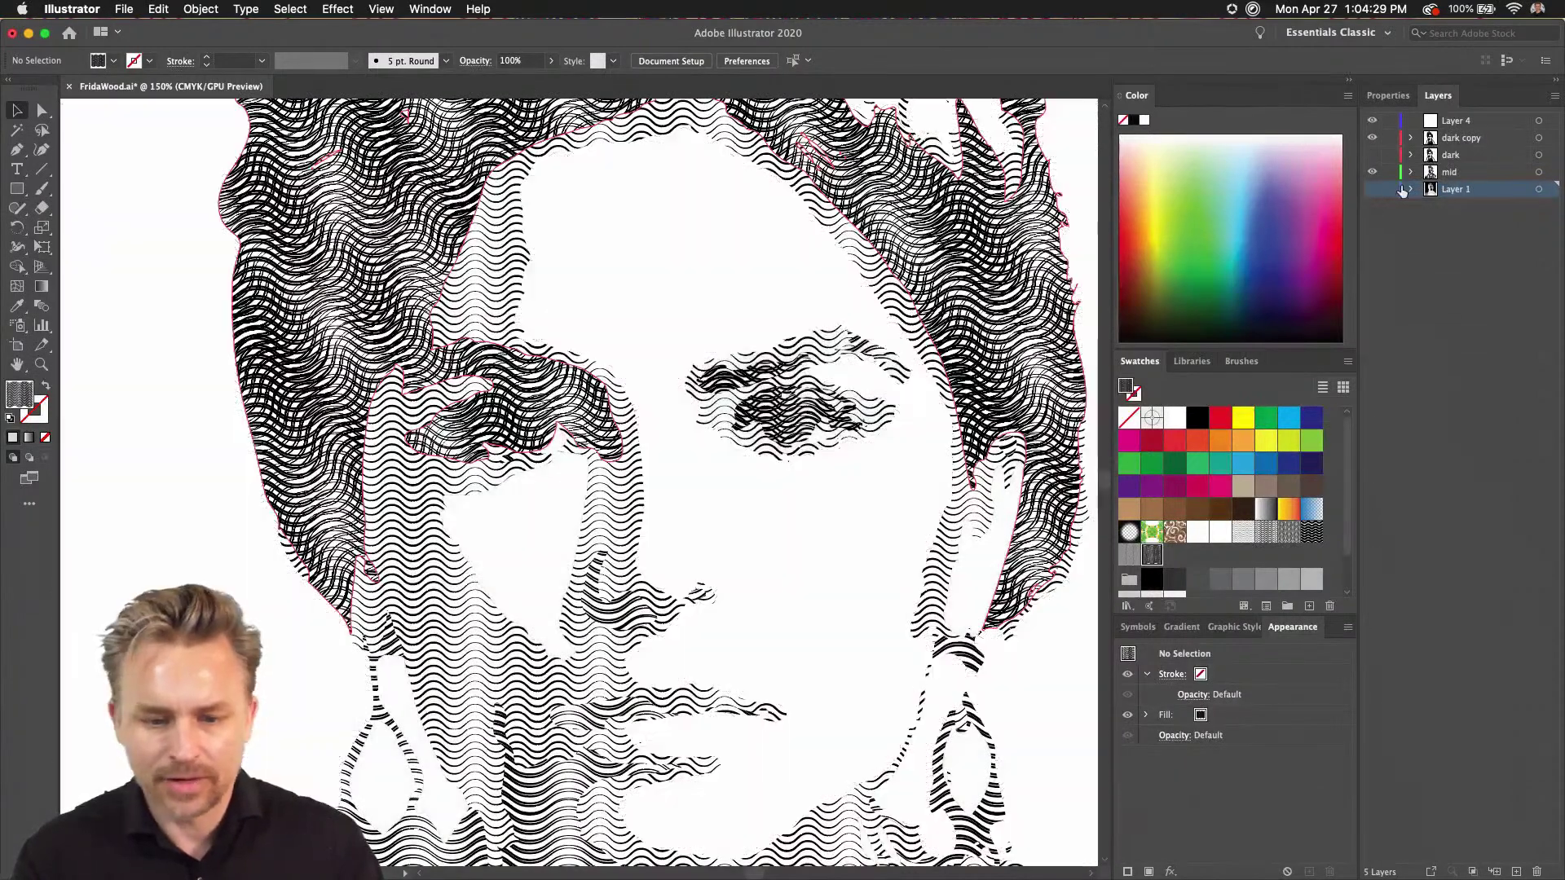
- Compare the dark and dark copy layers by toggling their visibility, and make dark copy the active layer
click(1371, 138)
click(1373, 154)
click(1464, 153)
click(1371, 138)
click(1372, 154)
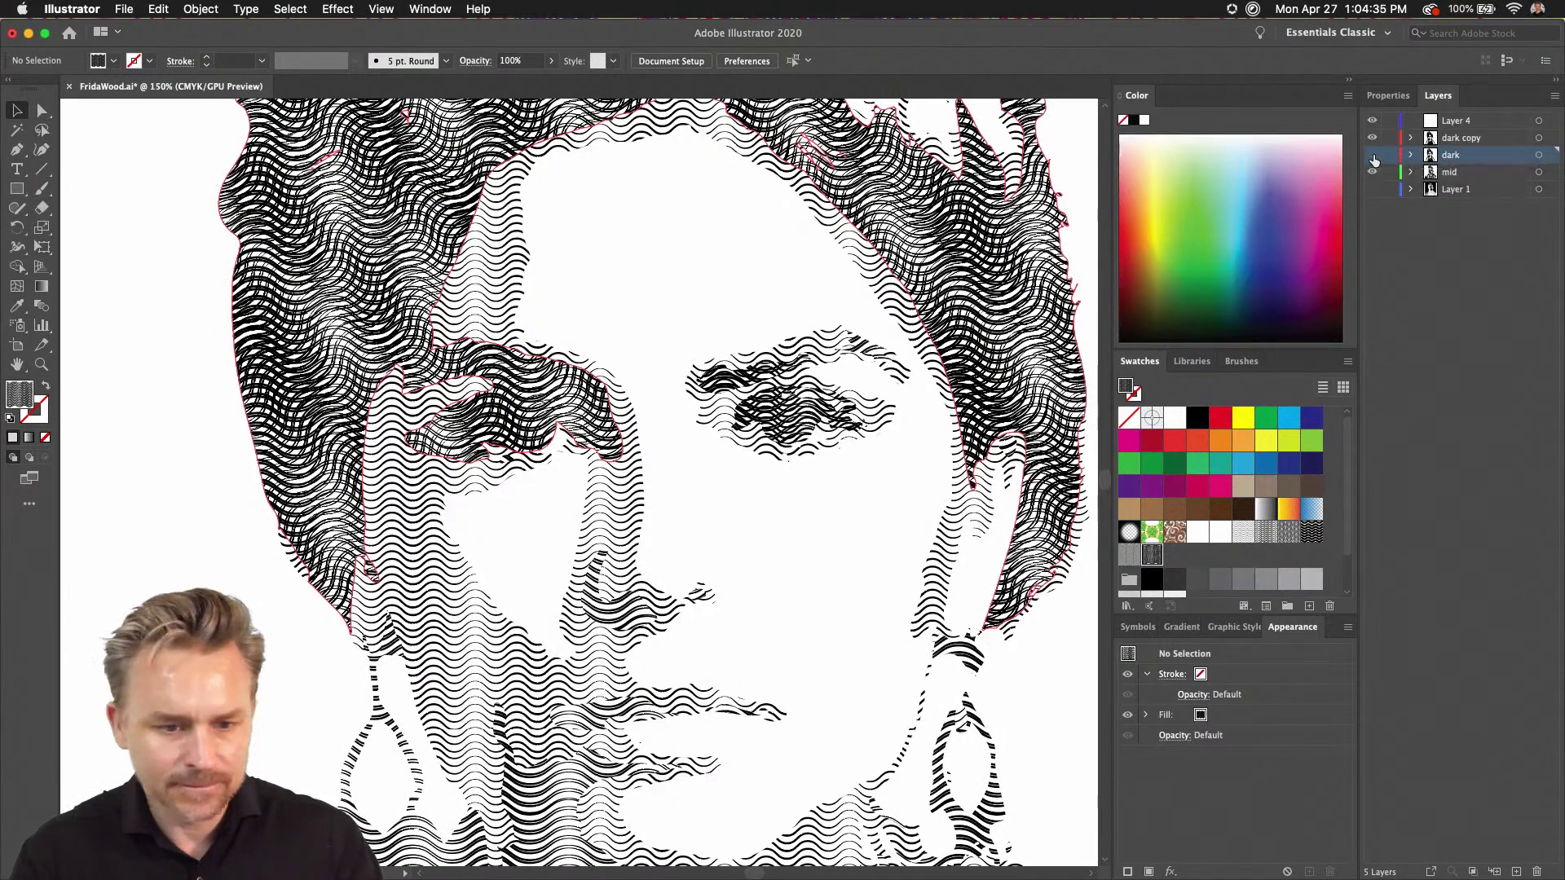
click(1461, 144)
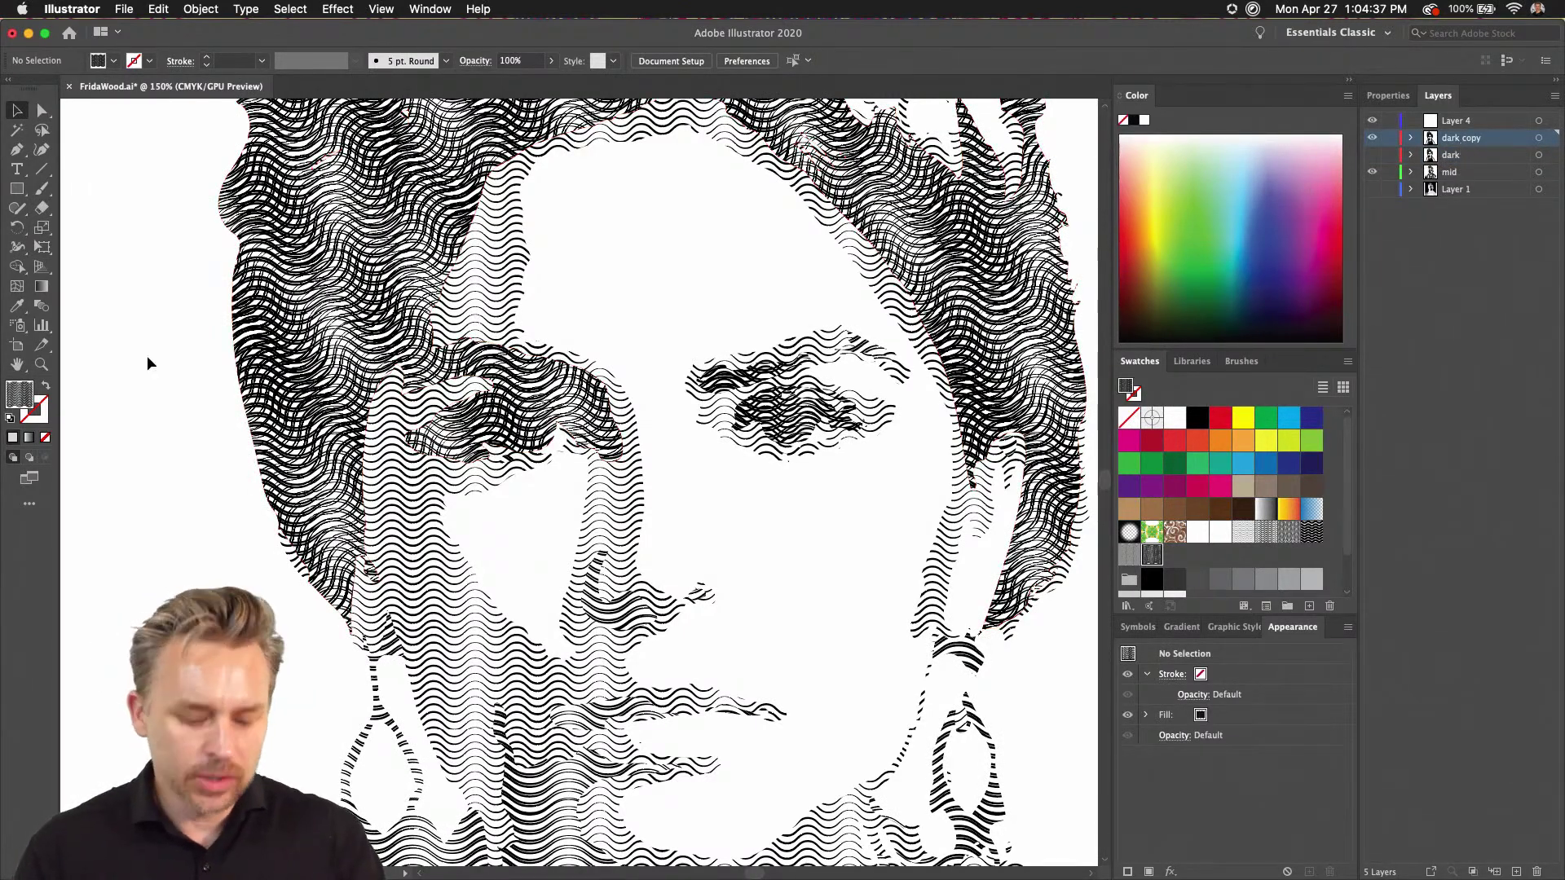
- Save the portrait on the Desktop as an Adobe Illustrator file named FridaWood2.ai
key(super+0)
click(123, 9)
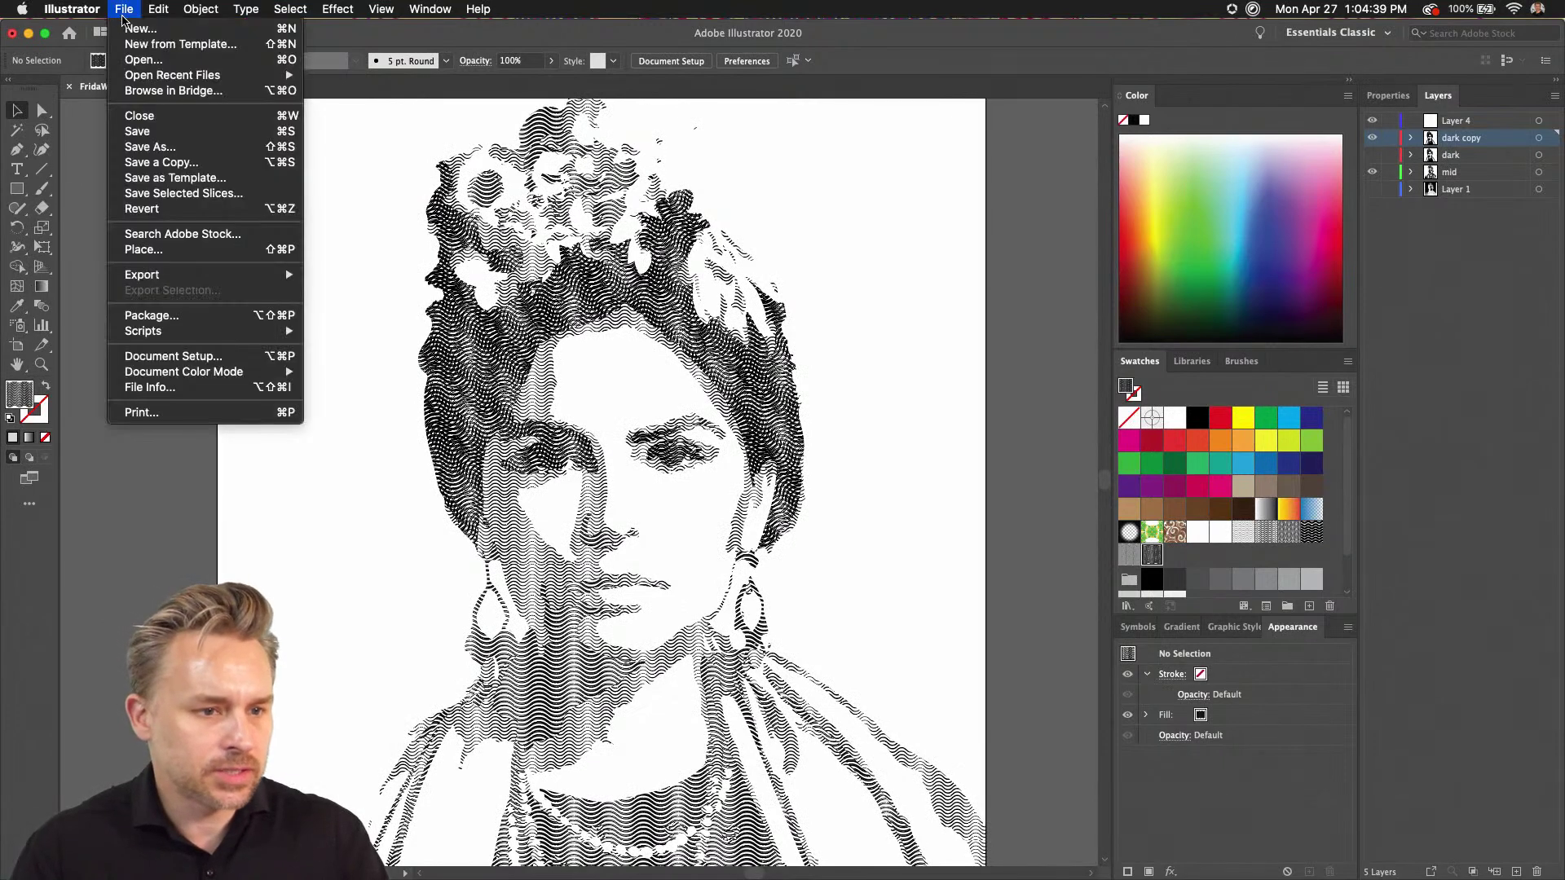
click(138, 145)
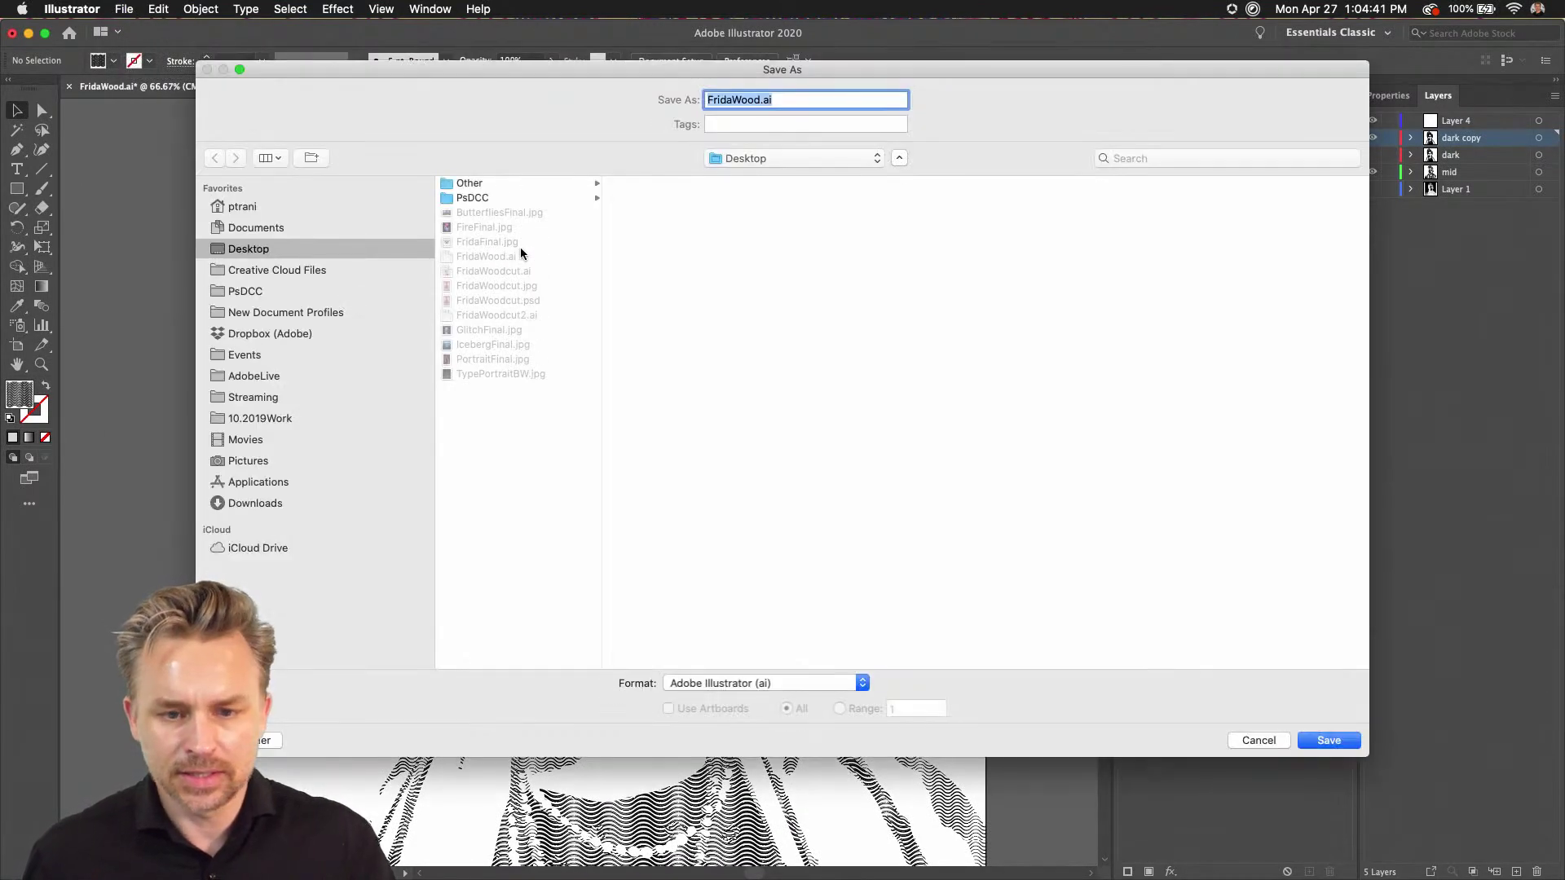
click(758, 98)
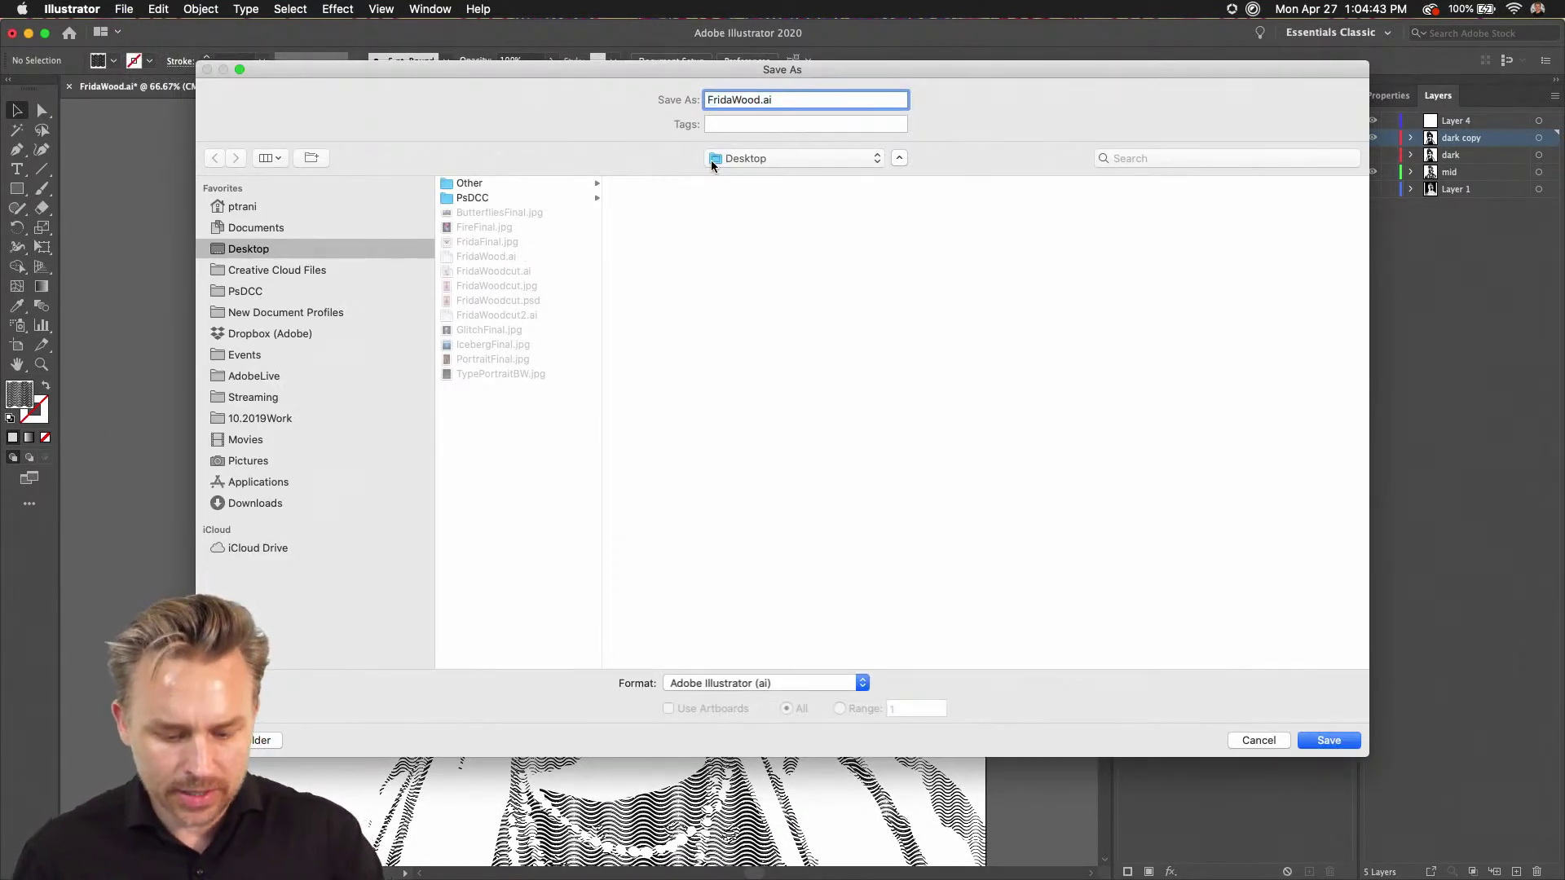
text(2)
key(Return)
click(489, 523)
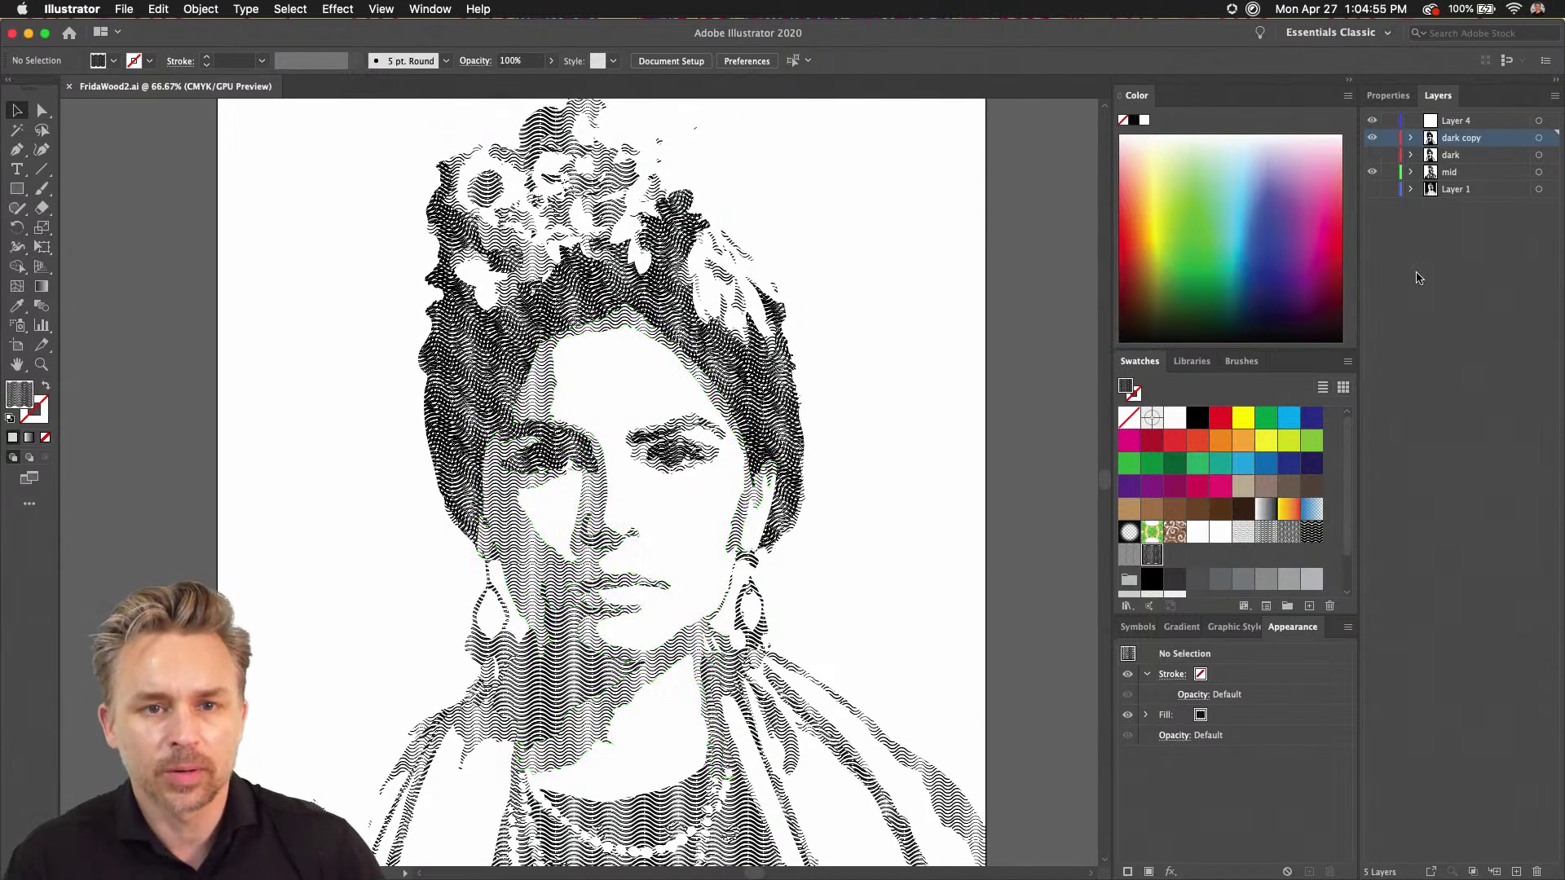
- Draw a rectangle about 12.3 by 11.28 in over the portrait's head and shoulders on Layer 4 and fill it with purple
click(1465, 123)
click(17, 188)
mouse_move(282, 109)
mouse_down()
mouse_move(546, 546)
mouse_move(963, 735)
mouse_up()
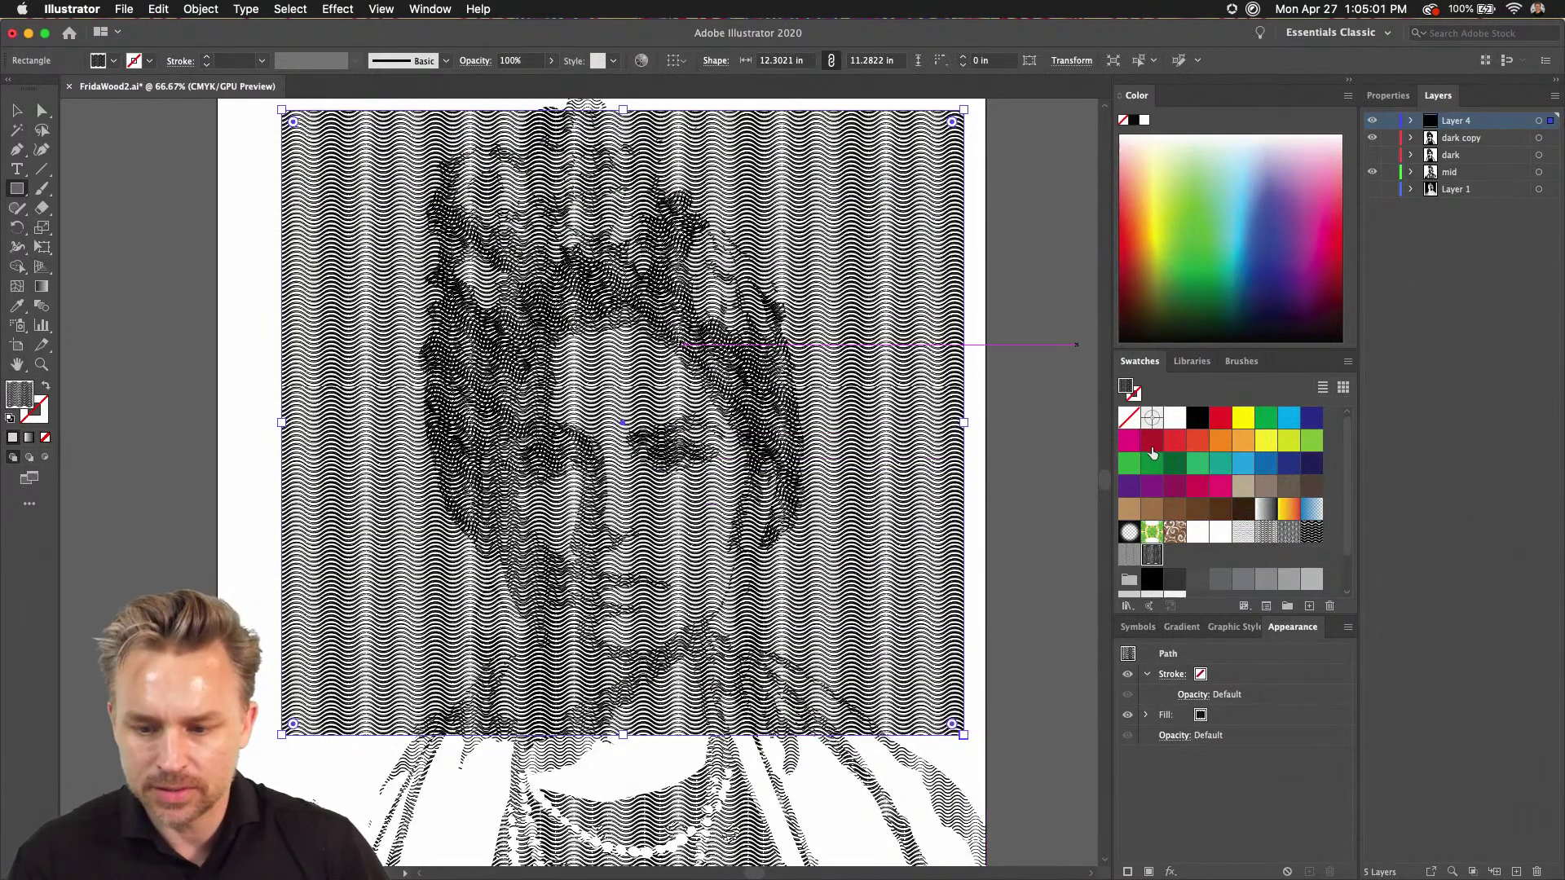
click(1146, 487)
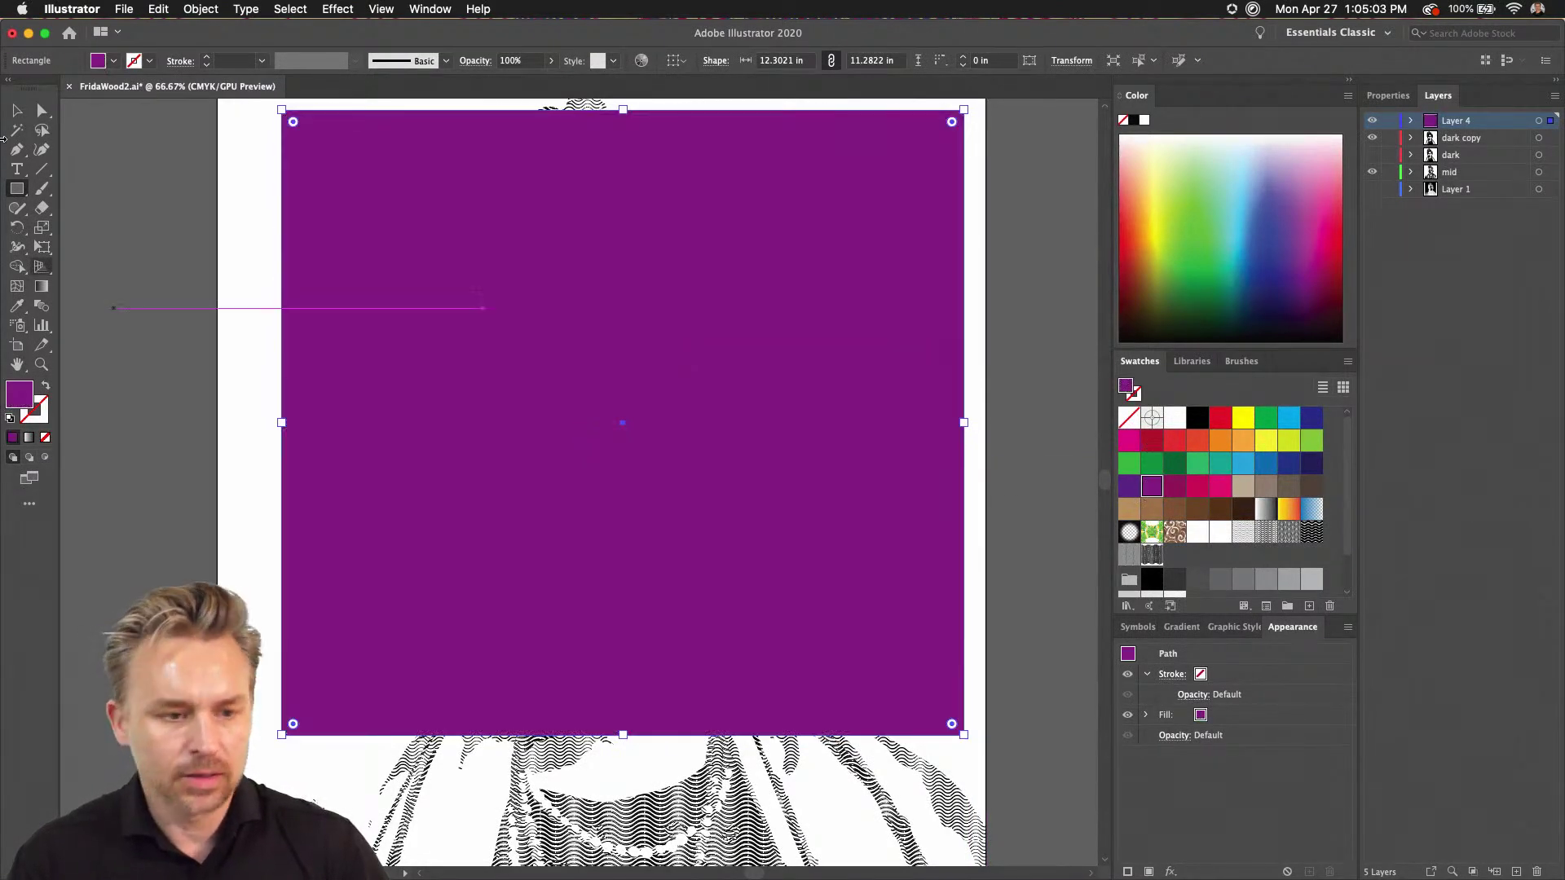
key(v)
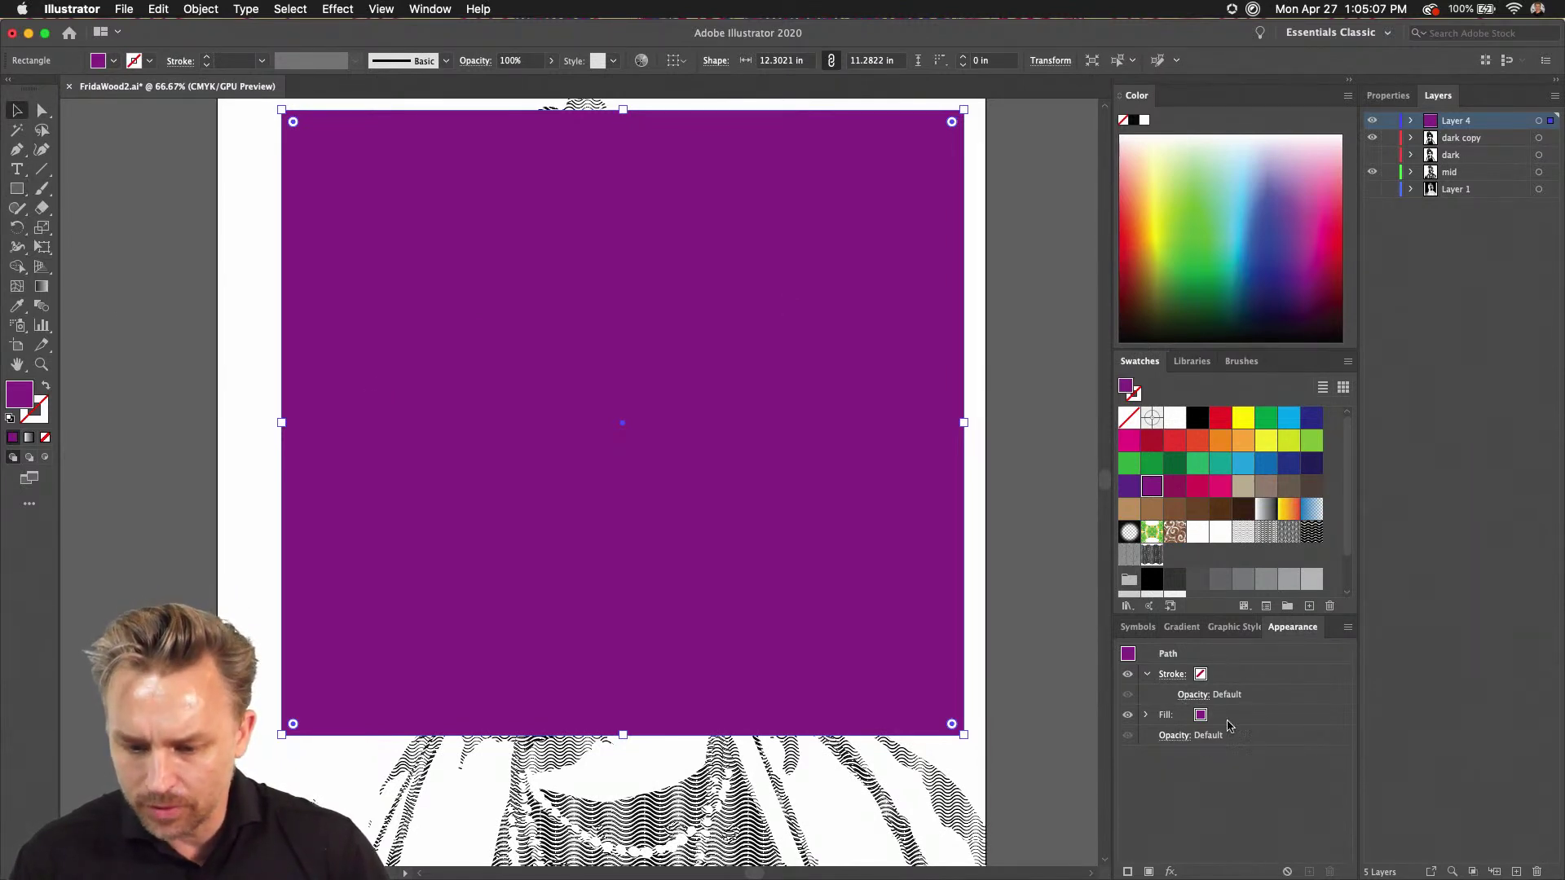
- Try the Color blending mode on the purple rectangle's fill and inspect the effect on the wave lines
click(1252, 720)
click(1389, 96)
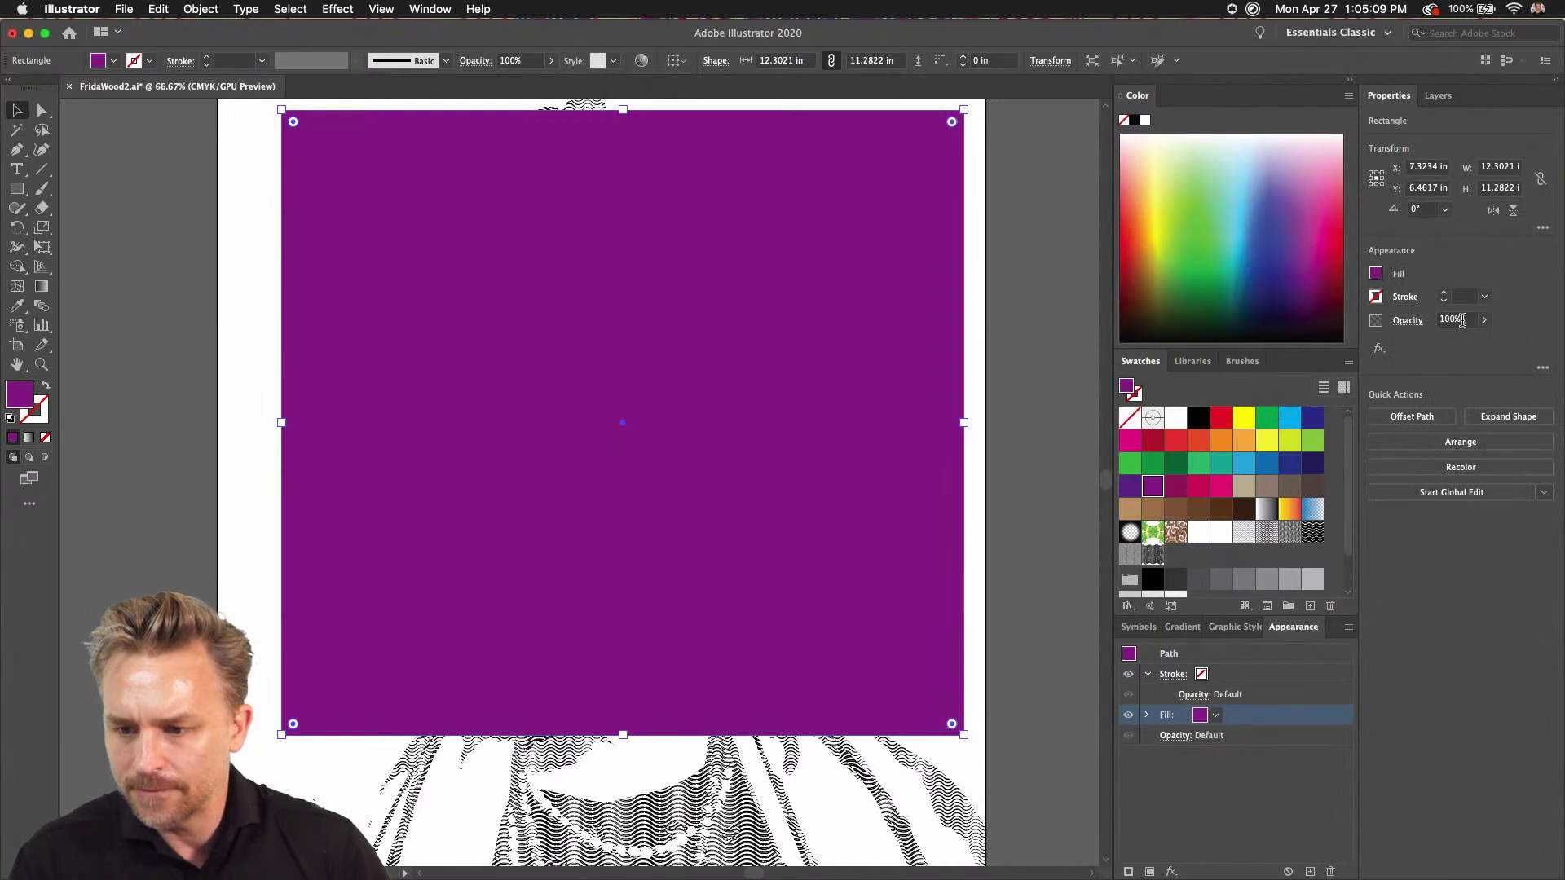
click(1401, 322)
click(1288, 352)
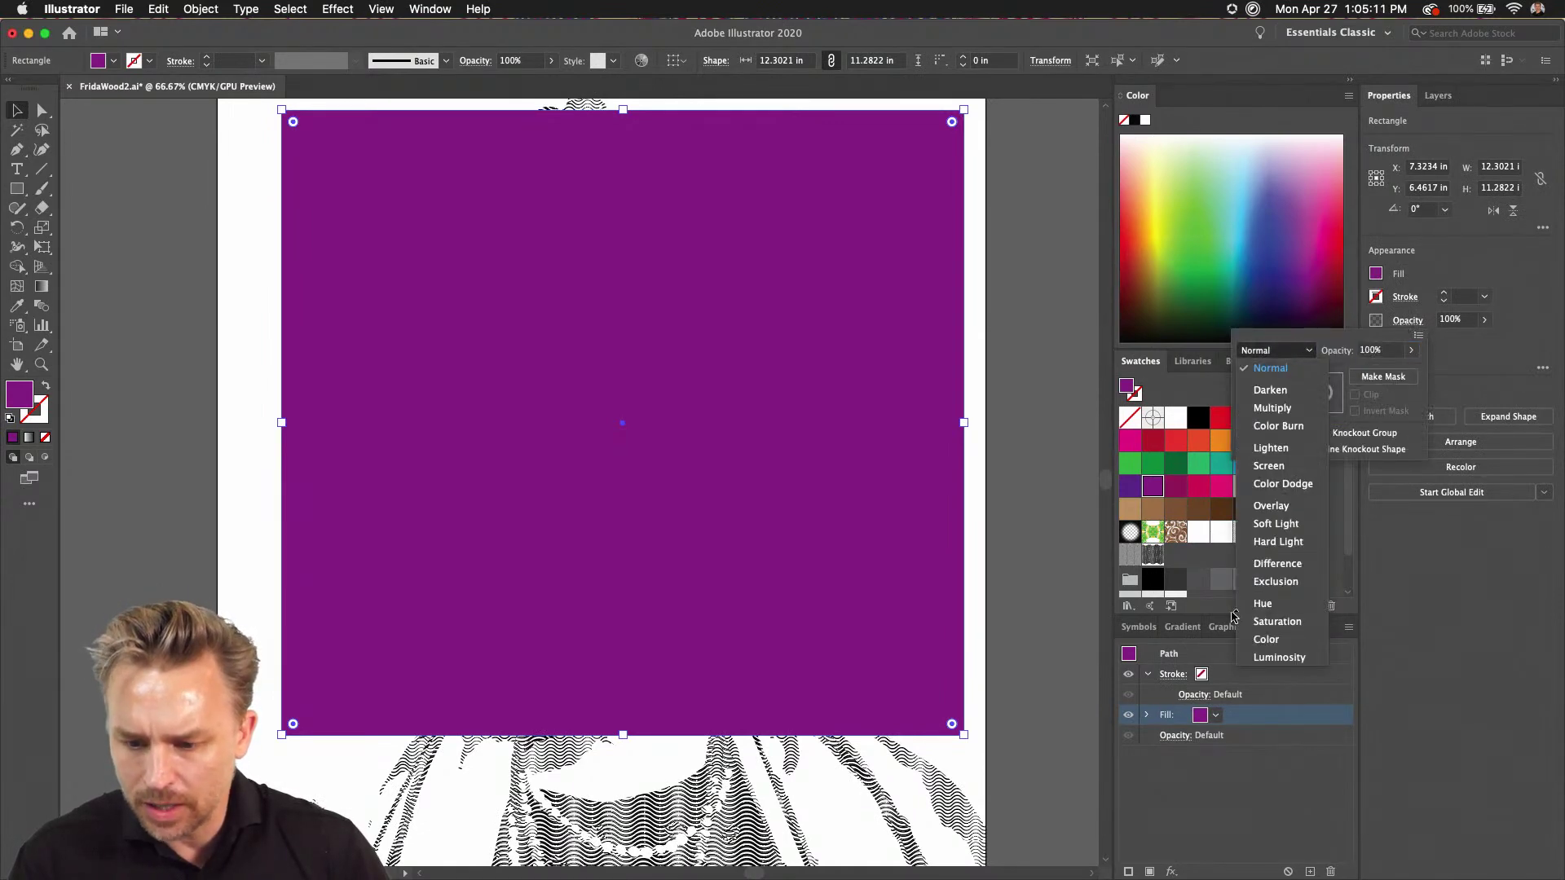
click(1266, 639)
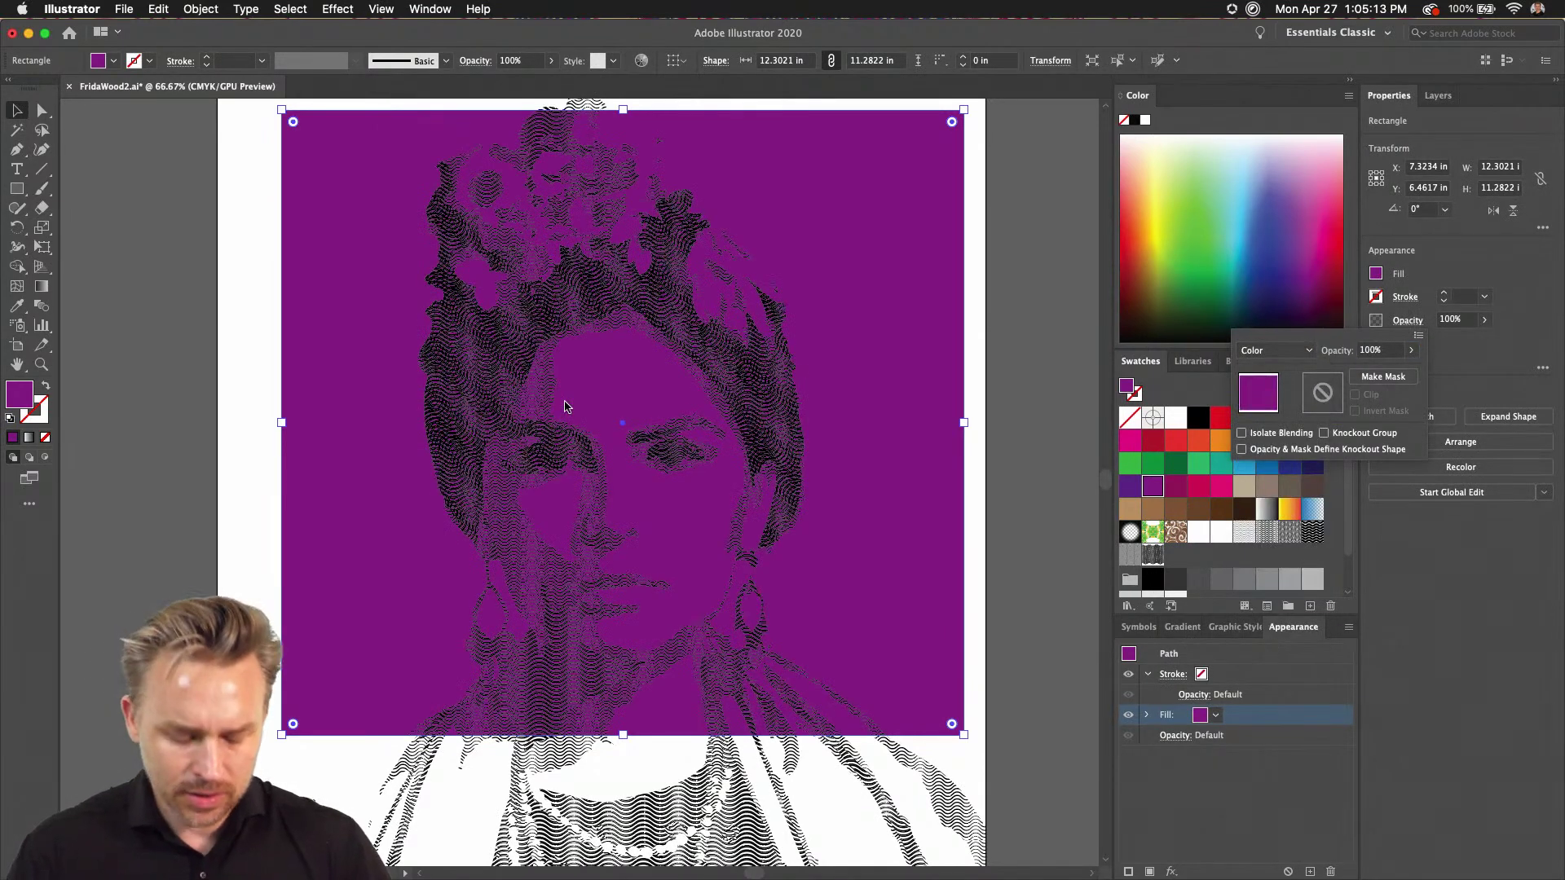
key(super+equal)
key(super+equal)
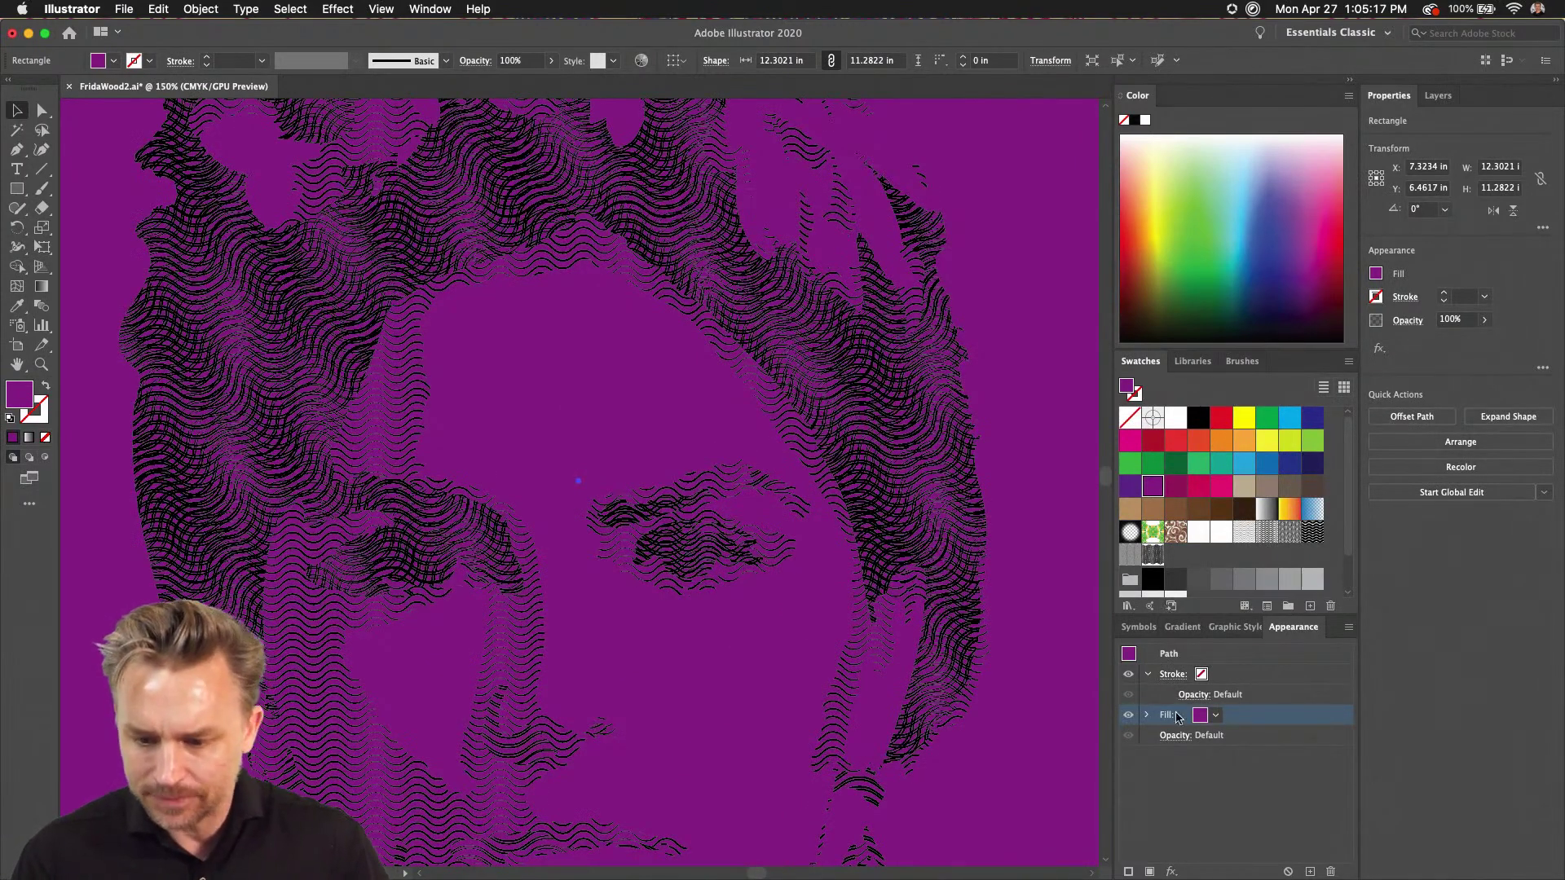
- Try the Lighten, Darken, Multiply and Screen blending modes on the purple rectangle's fill
click(1407, 320)
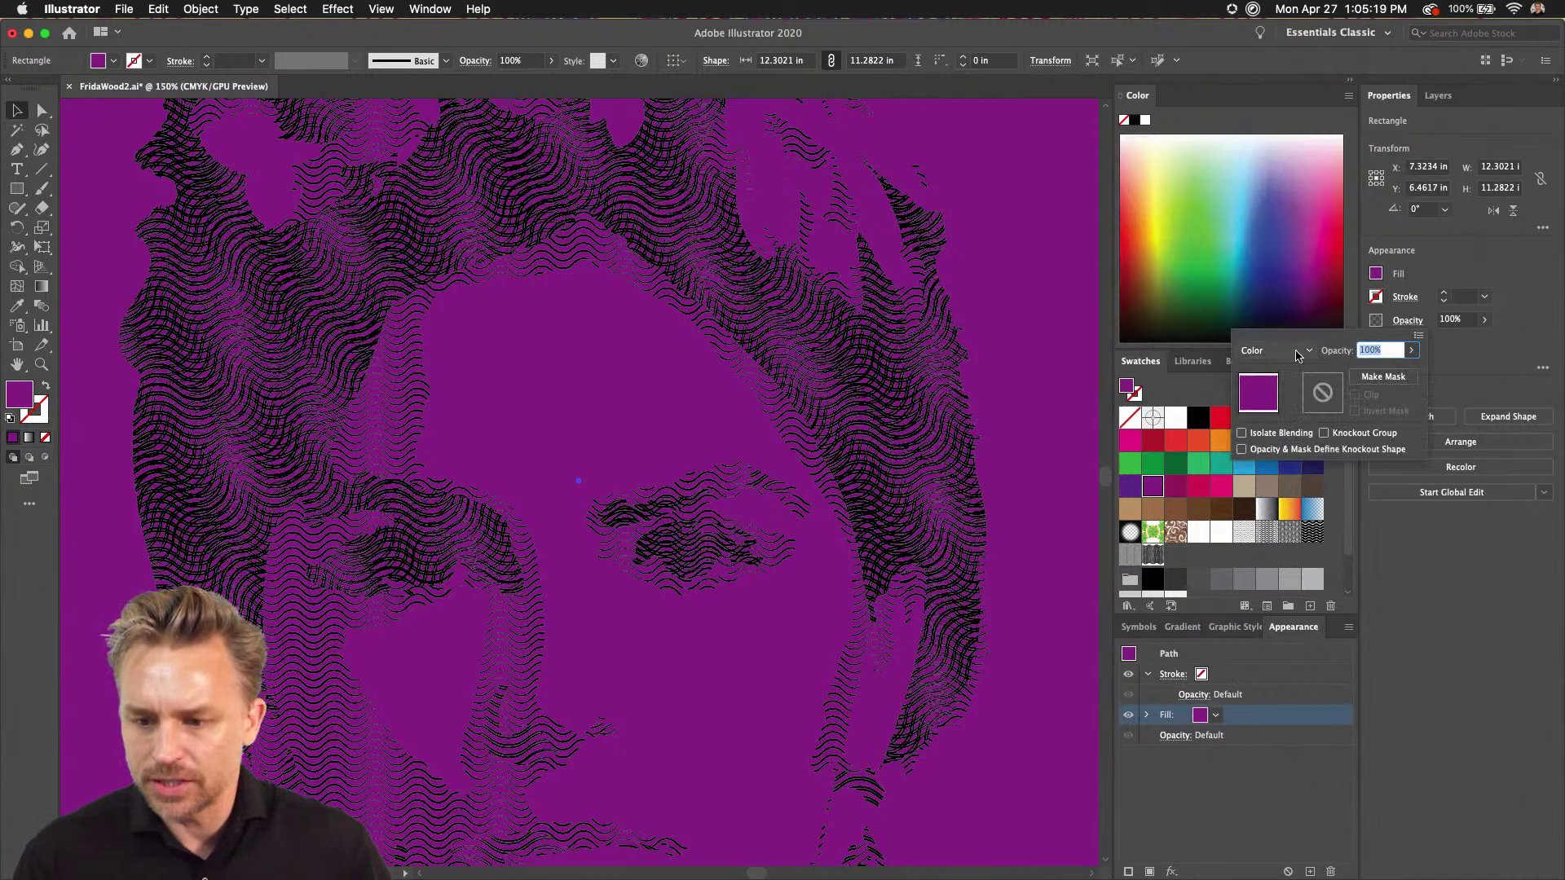
click(1304, 351)
click(1277, 451)
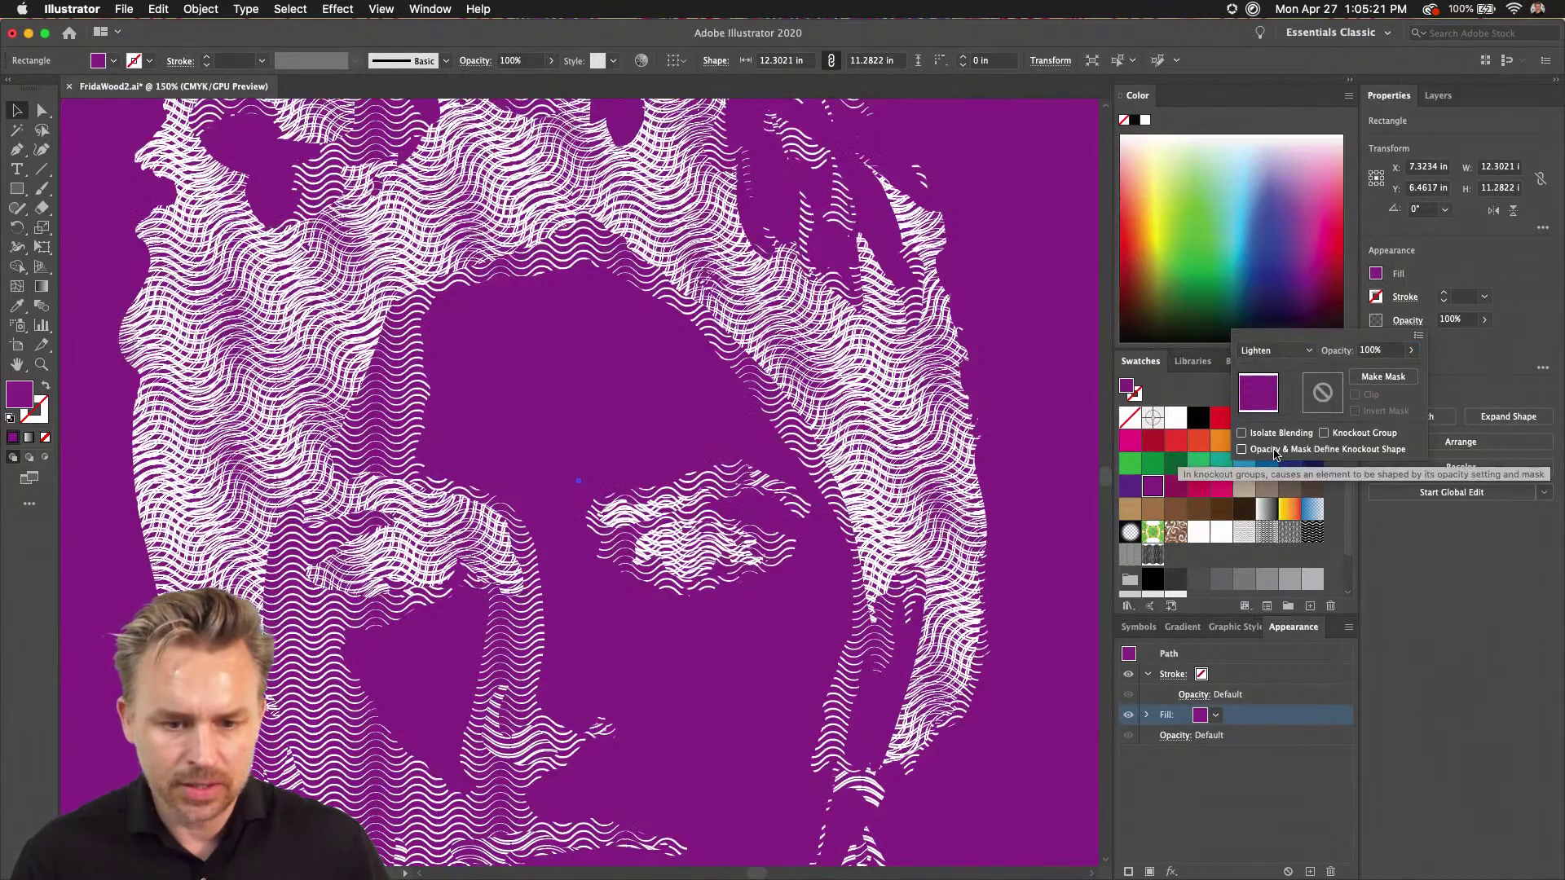
click(1273, 351)
click(1281, 393)
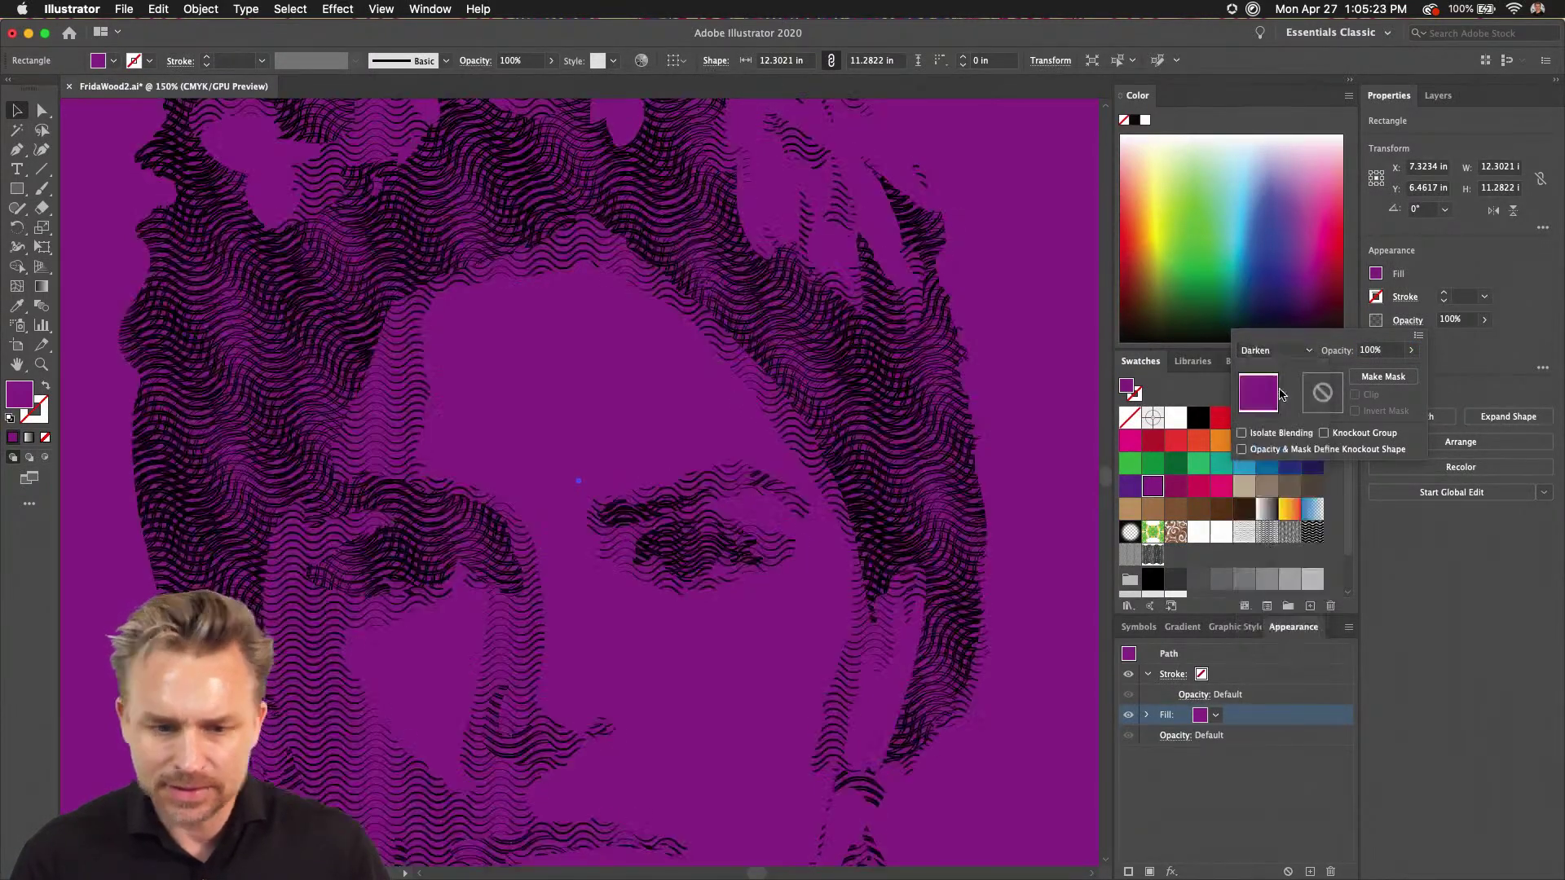
click(1276, 352)
click(1273, 407)
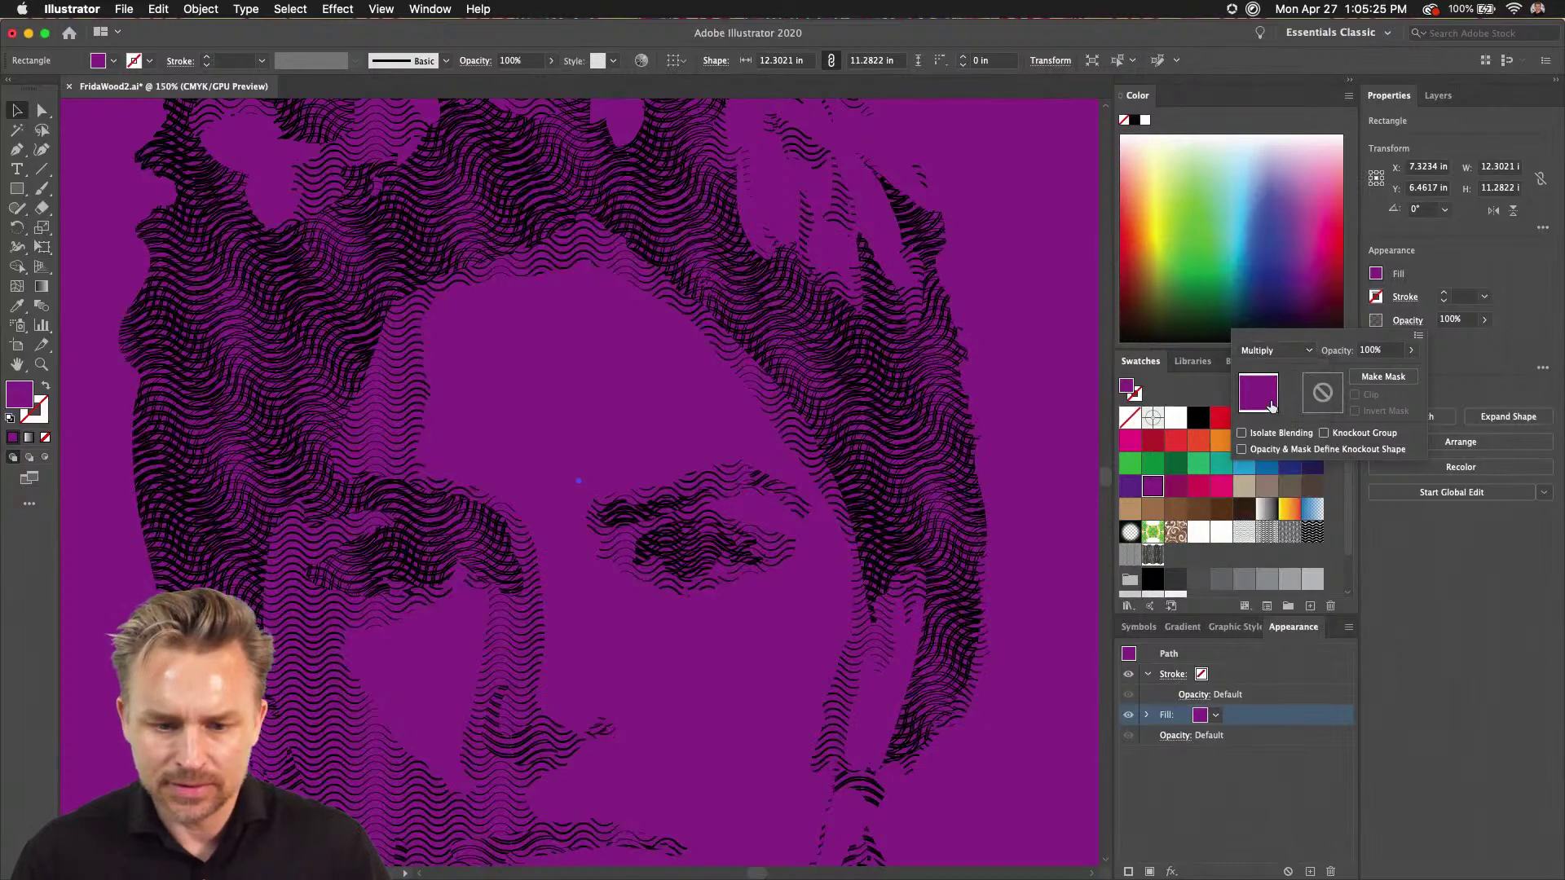
click(1279, 352)
click(1277, 463)
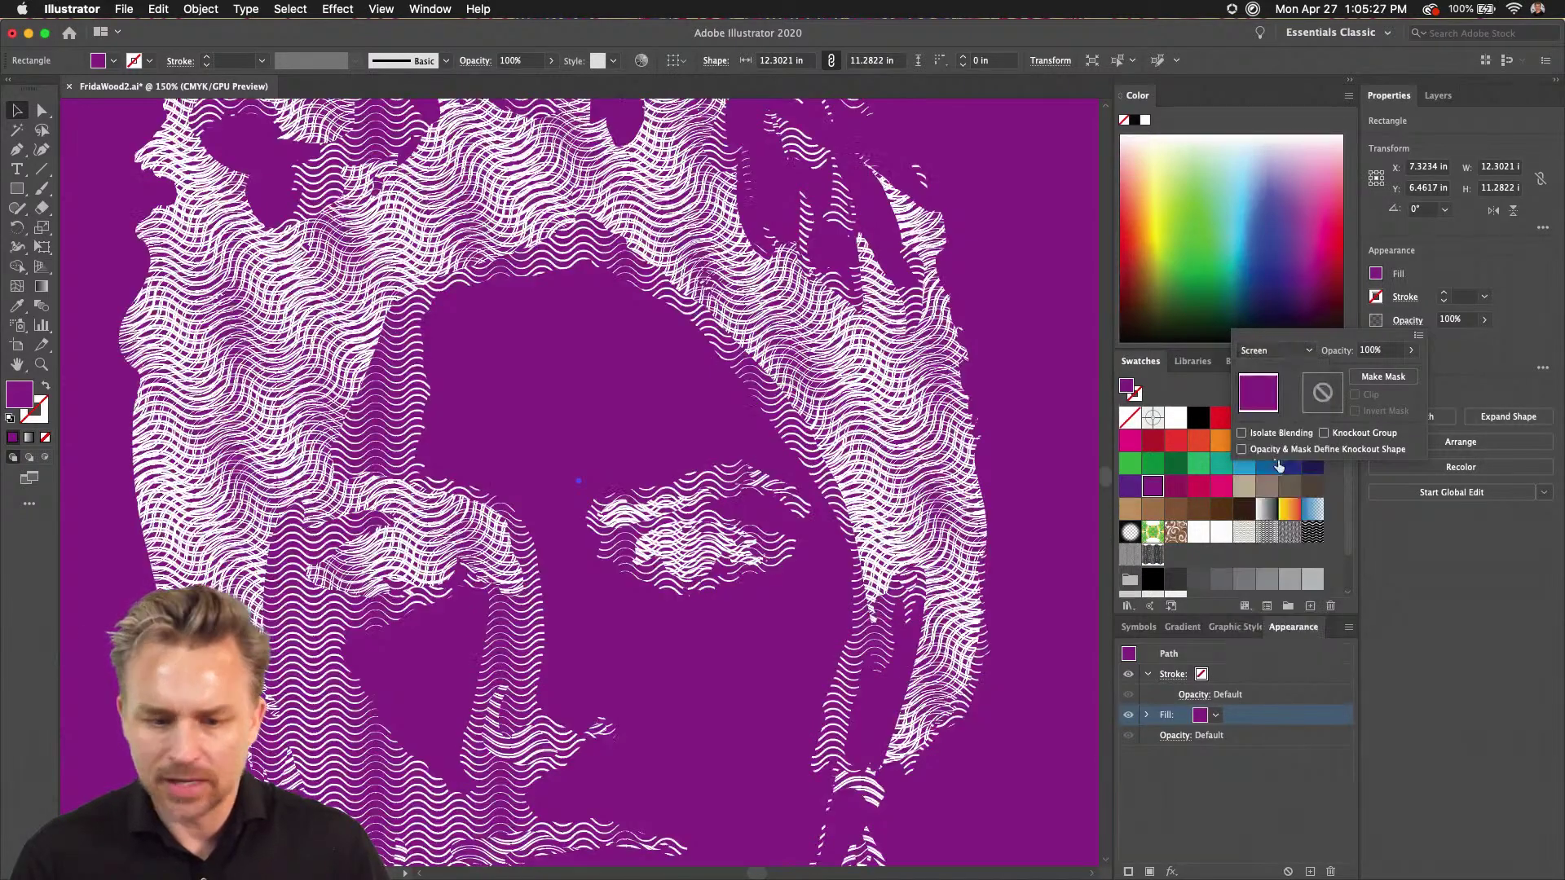
- Set the blending mode of the purple rectangle's fill to Darken
click(1277, 352)
click(1277, 394)
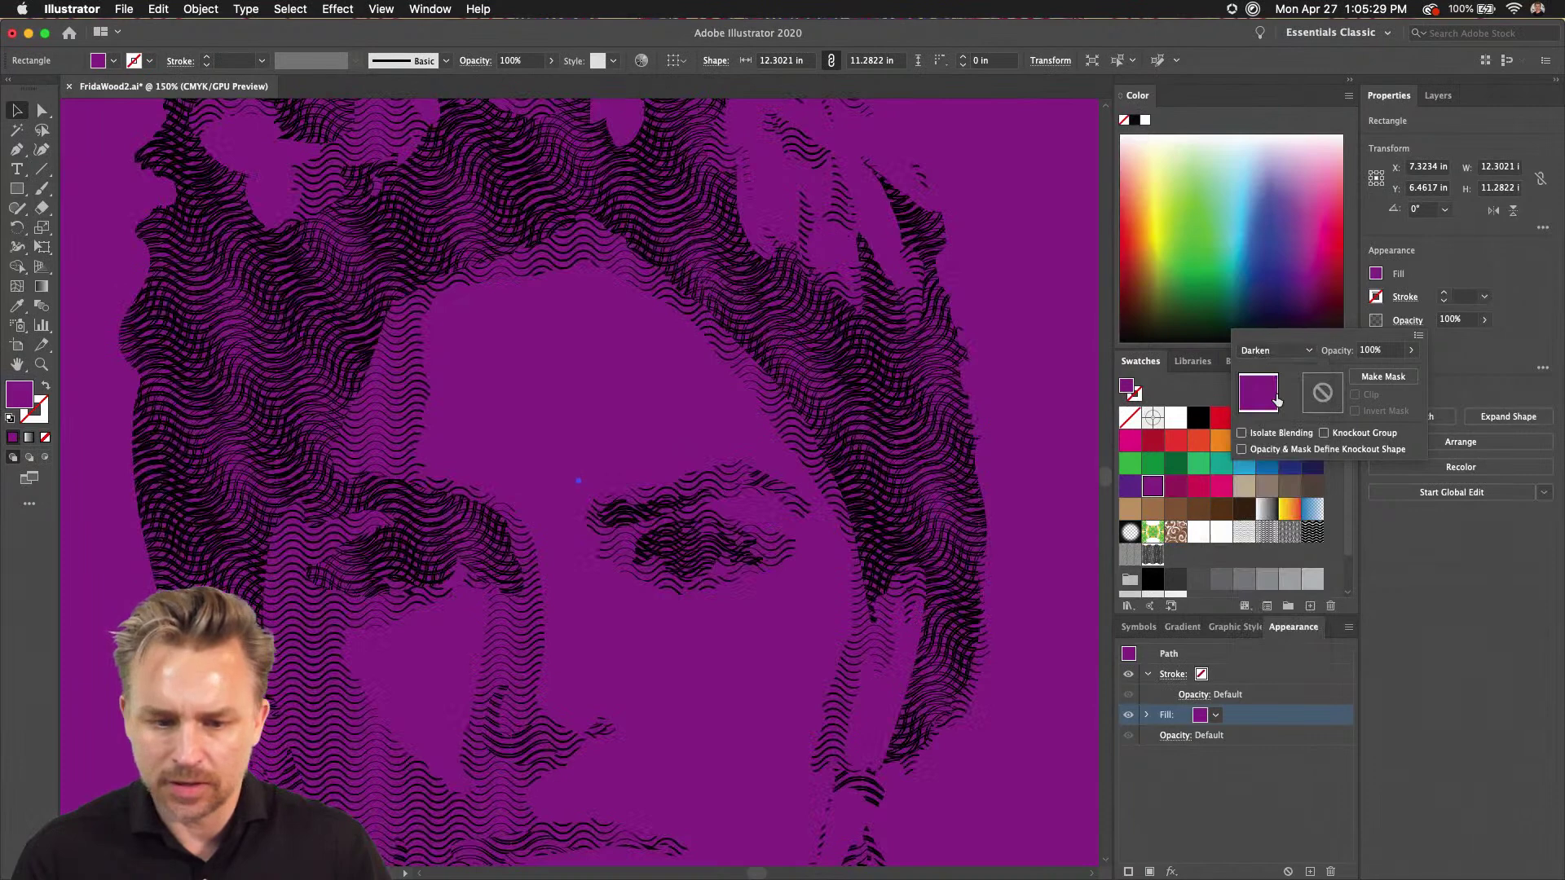
scroll(674, 325, down, 5)
scroll(674, 326, left, 4)
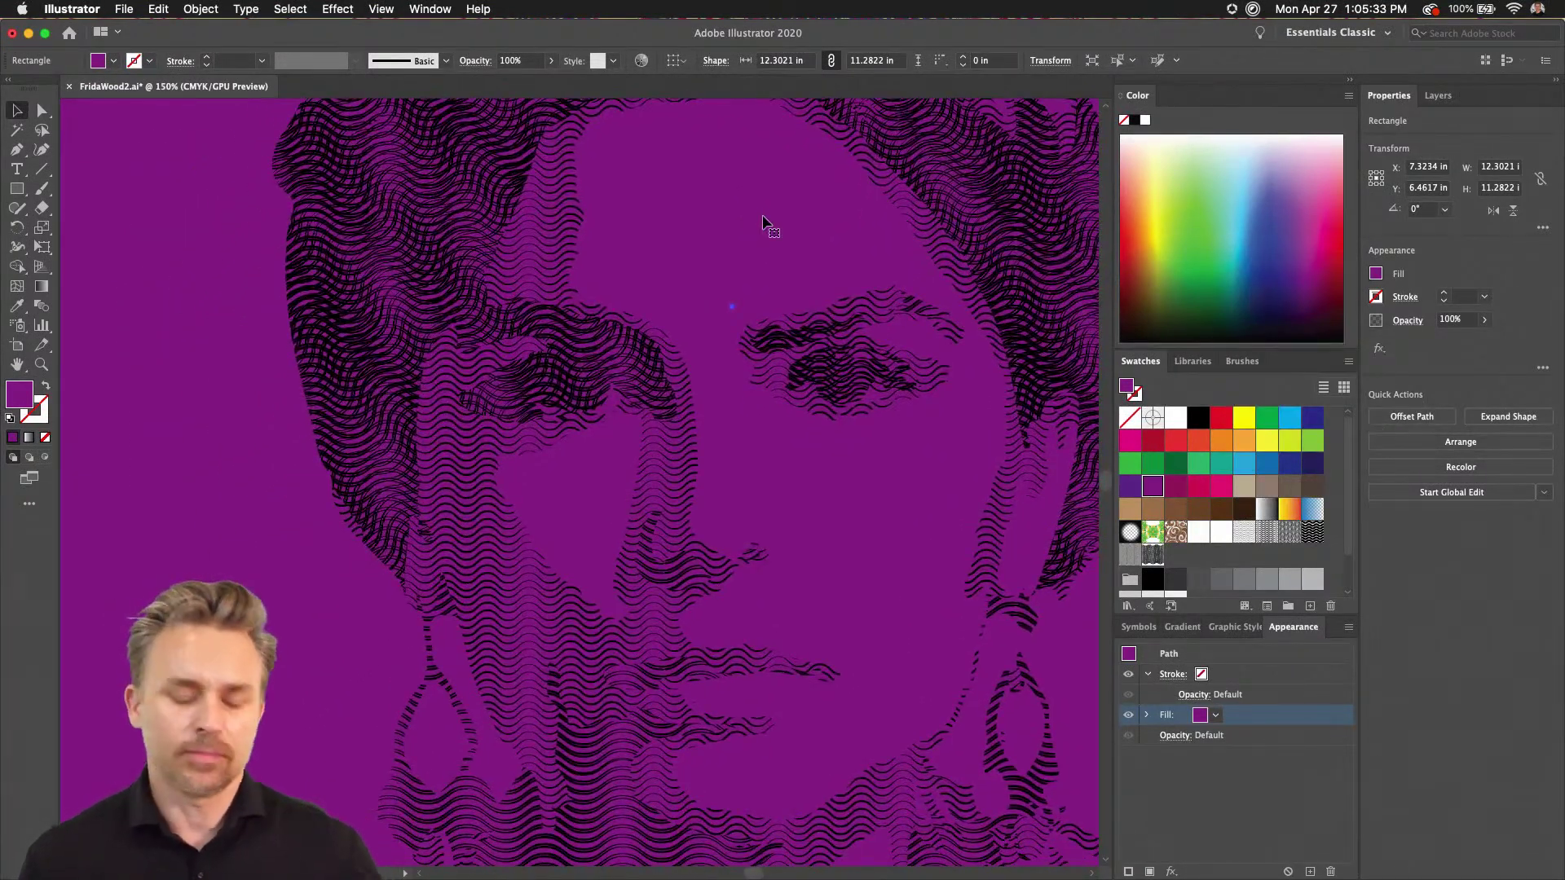
- Minimize the Illustrator window, show the Desktop folder as icons in Finder, and select FridaWoodcut.jpg
click(29, 41)
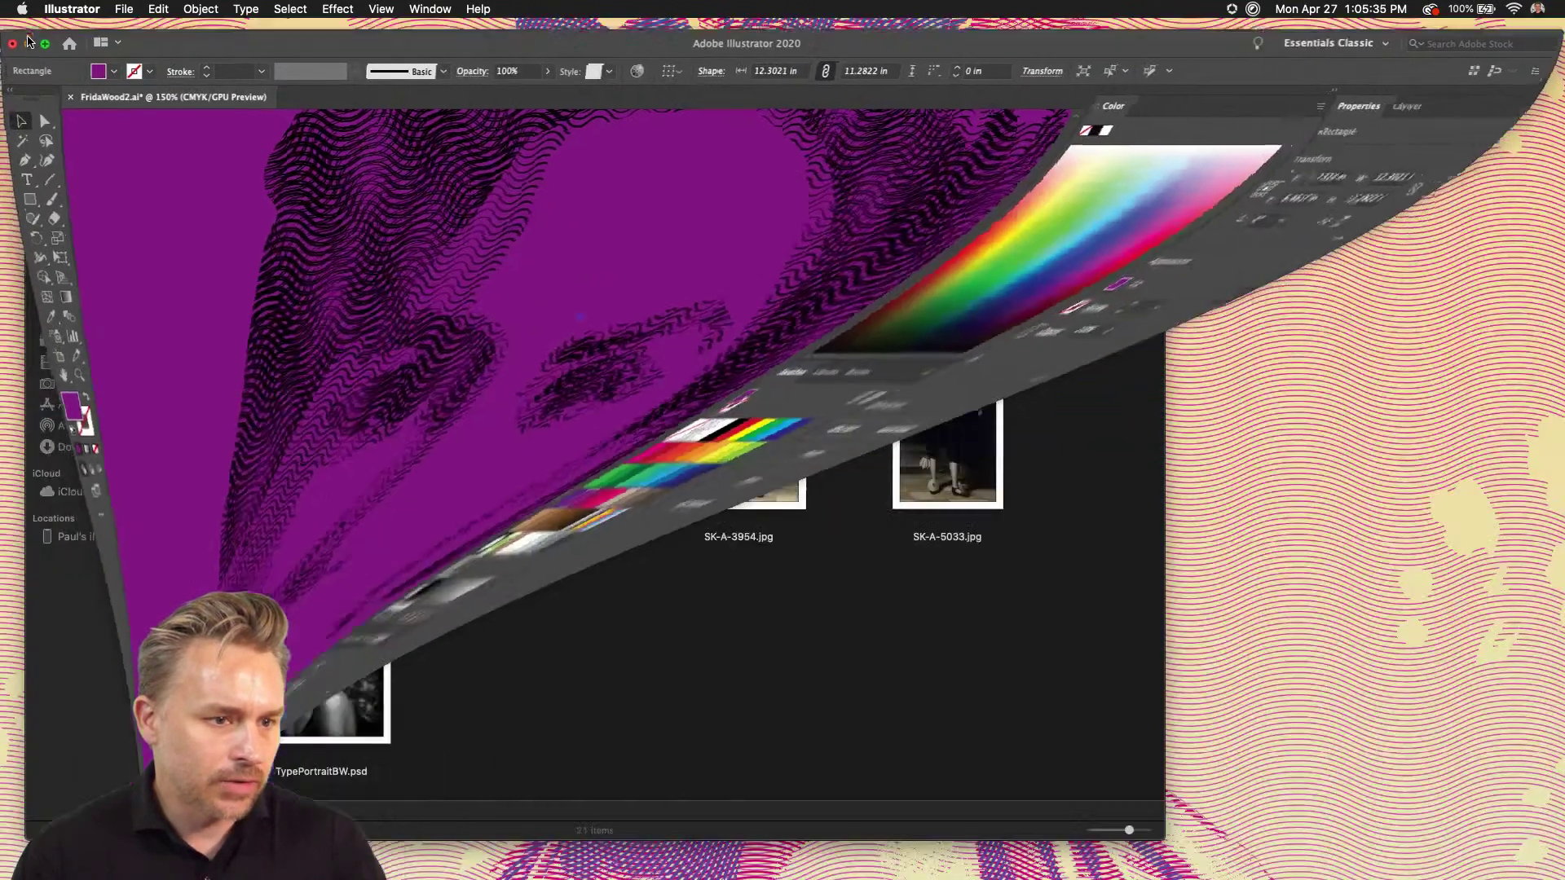
click(265, 269)
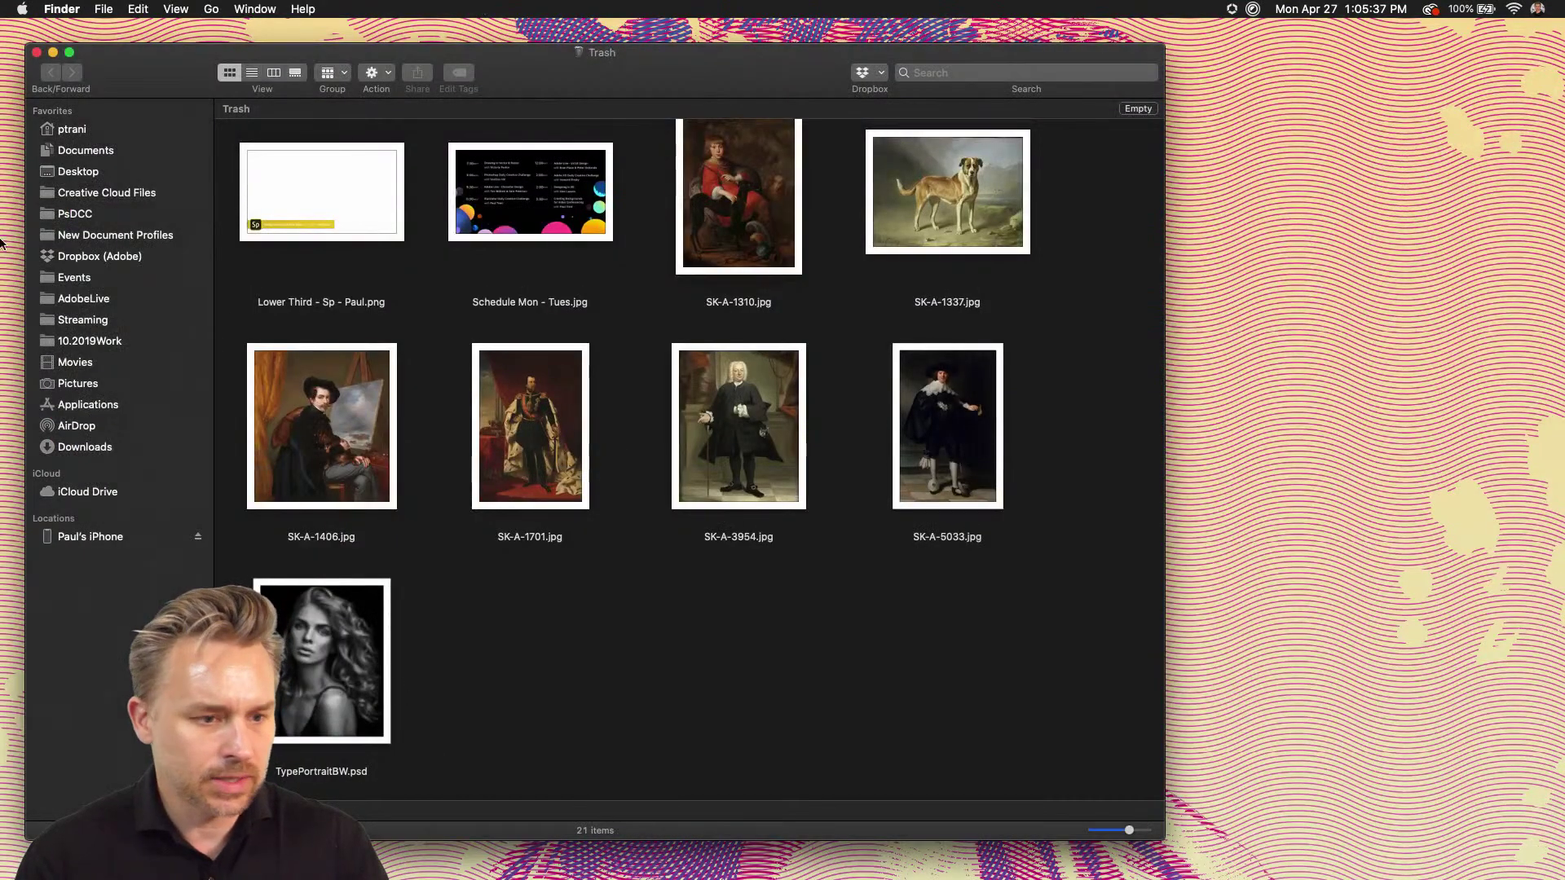
click(73, 172)
click(229, 73)
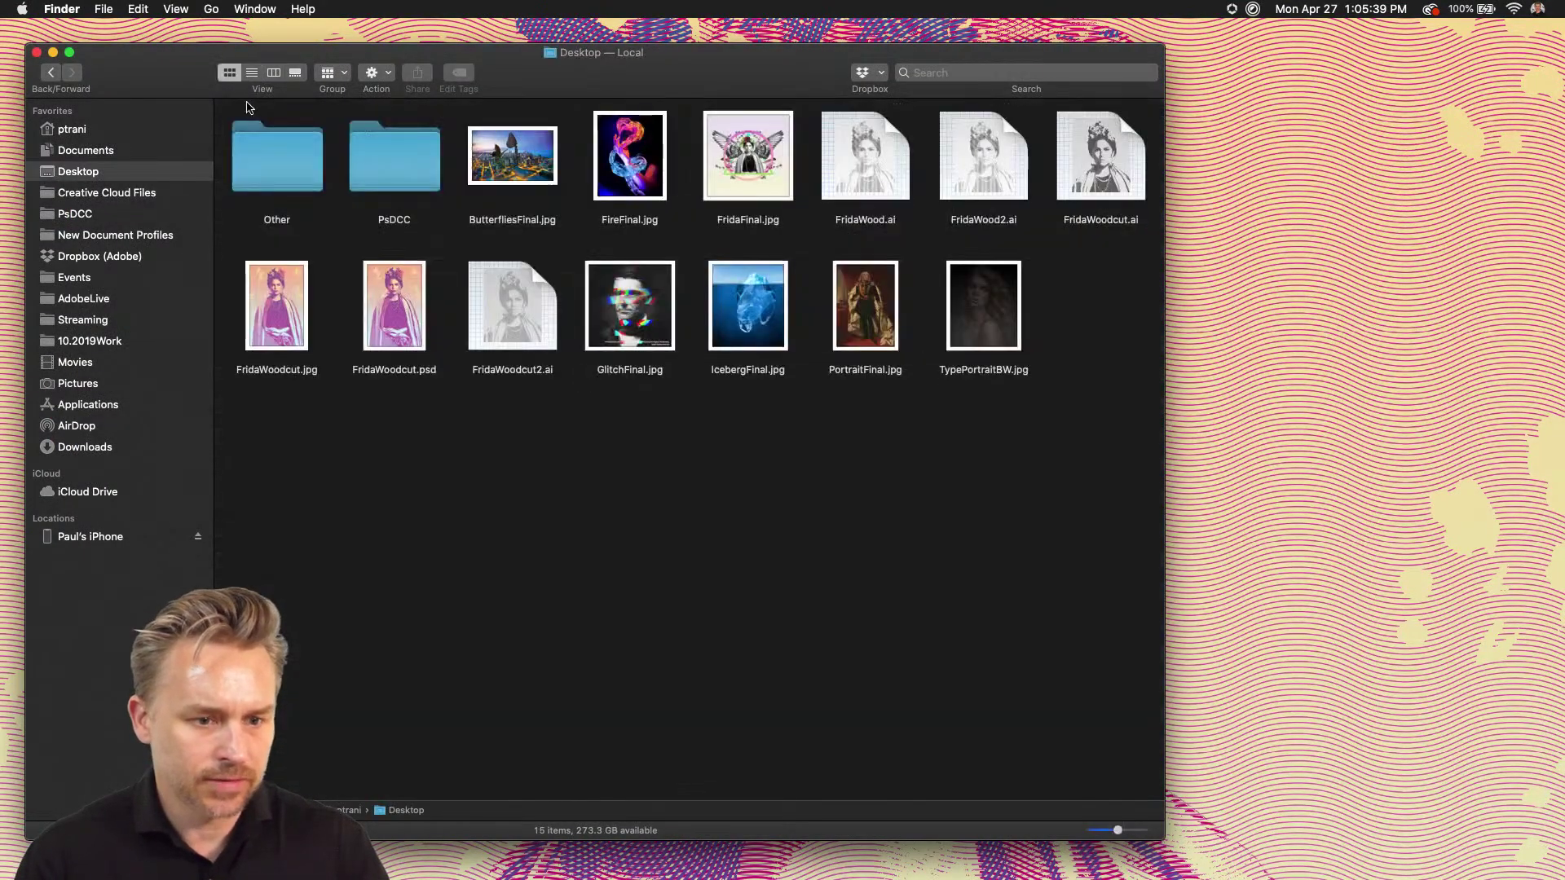
click(308, 334)
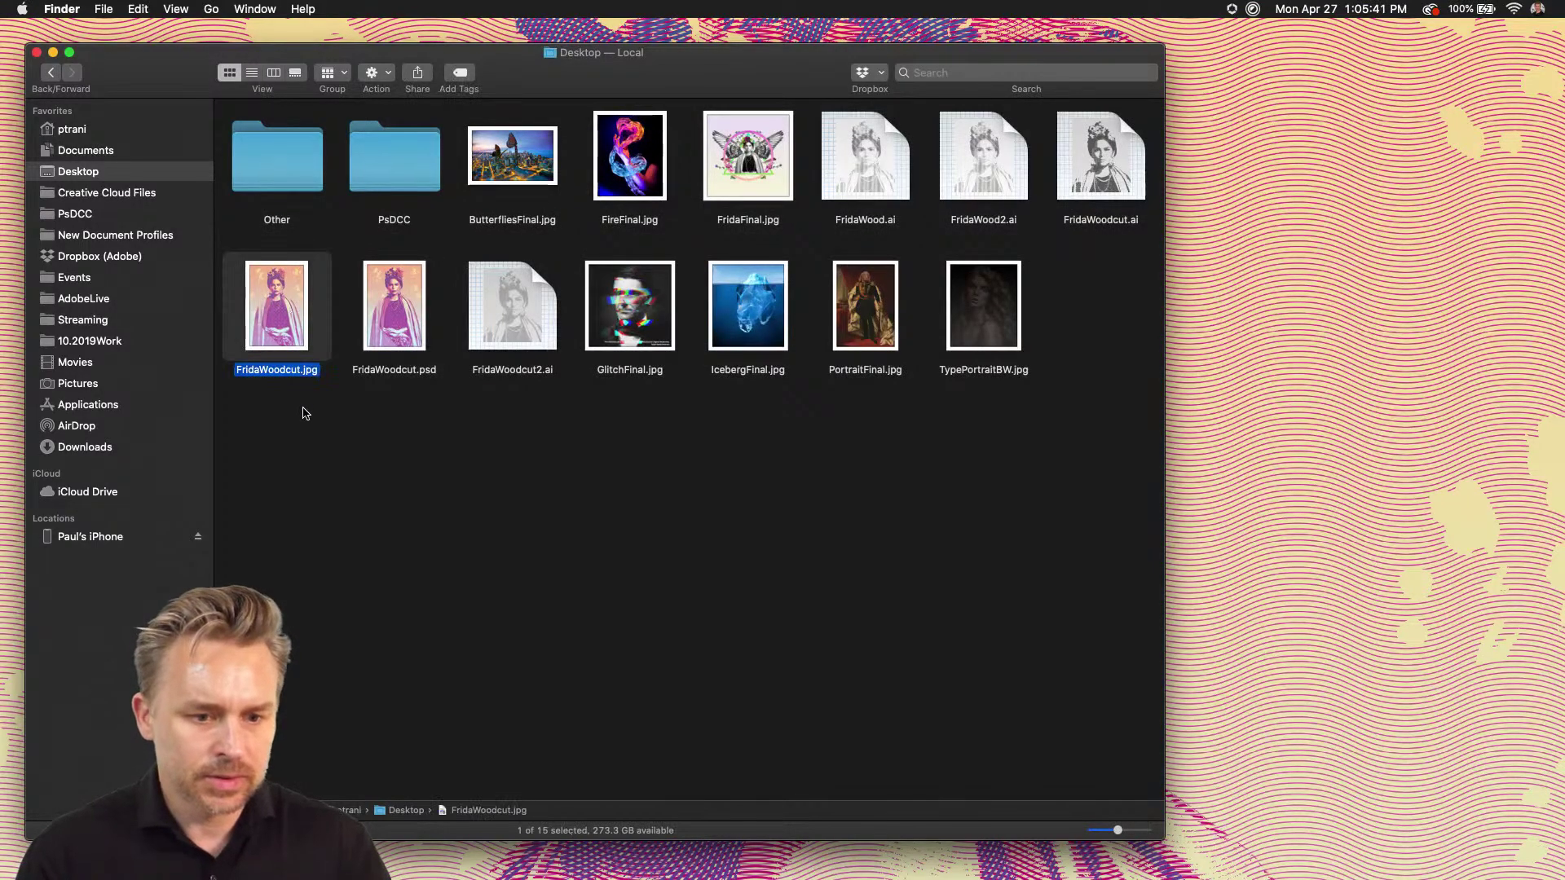
- Preview FridaWoodcut.jpg in full screen, examine its layered wave patterns and colors, and close the preview
key(space)
drag(987, 50, 464, 55)
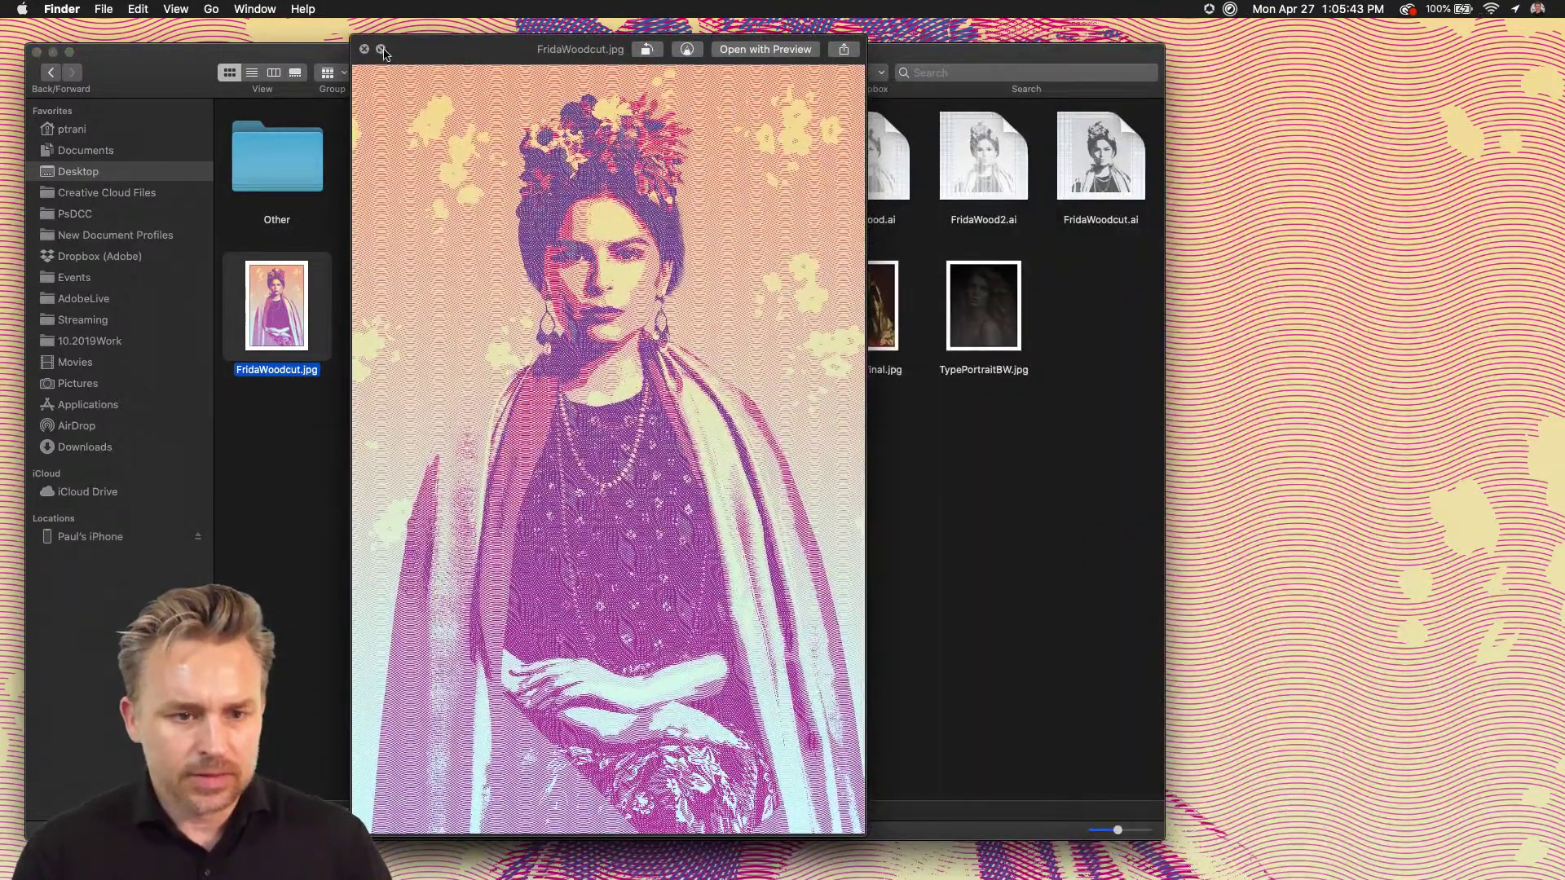
click(381, 50)
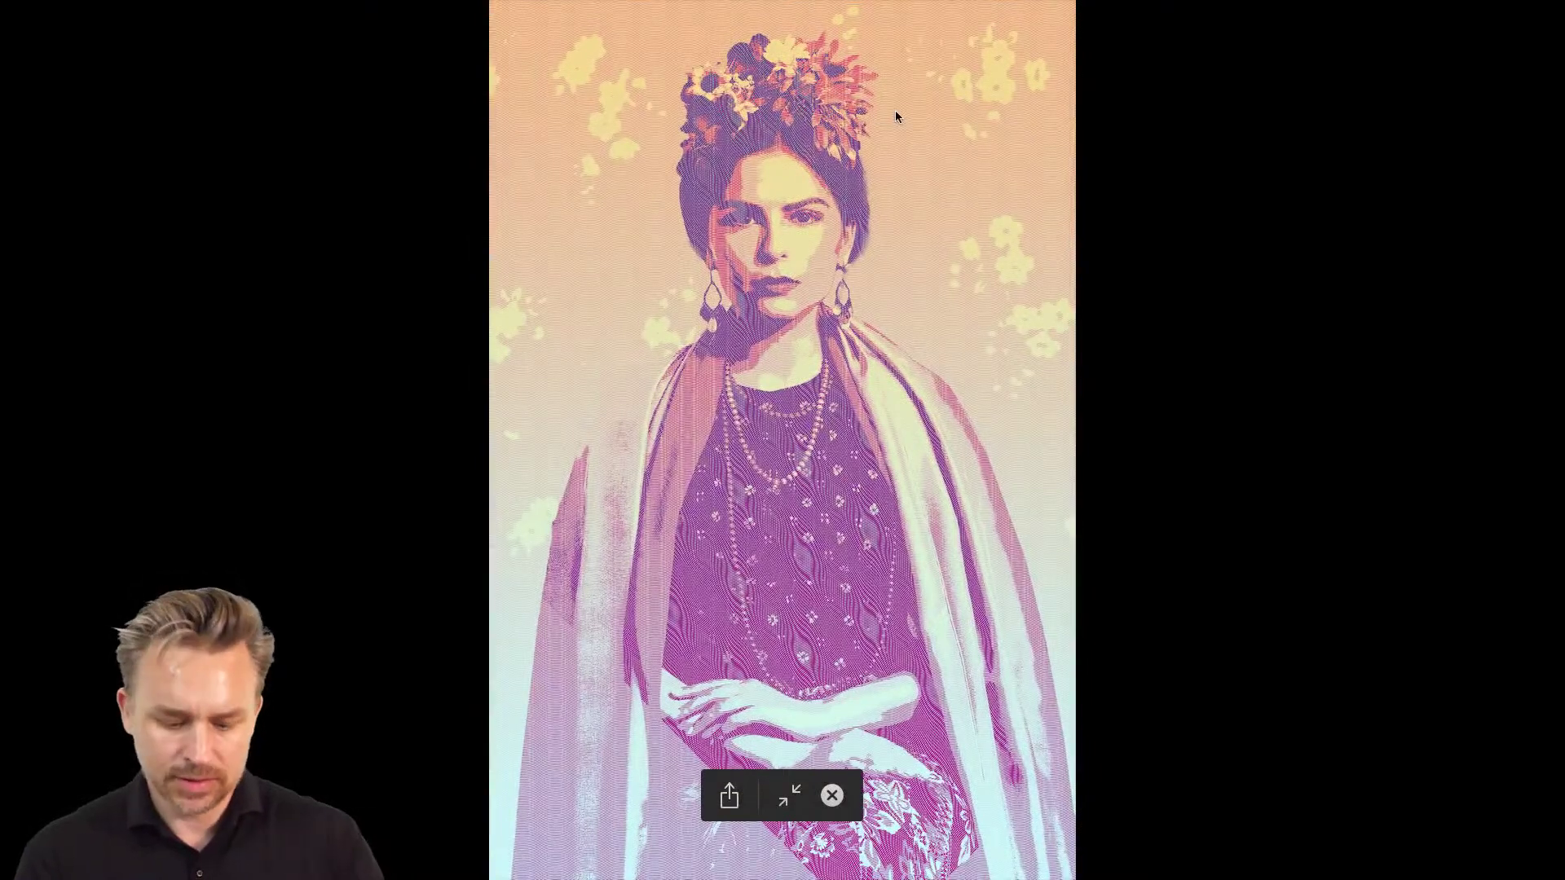
scroll(879, 70, up, 5)
scroll(879, 70, down, 5)
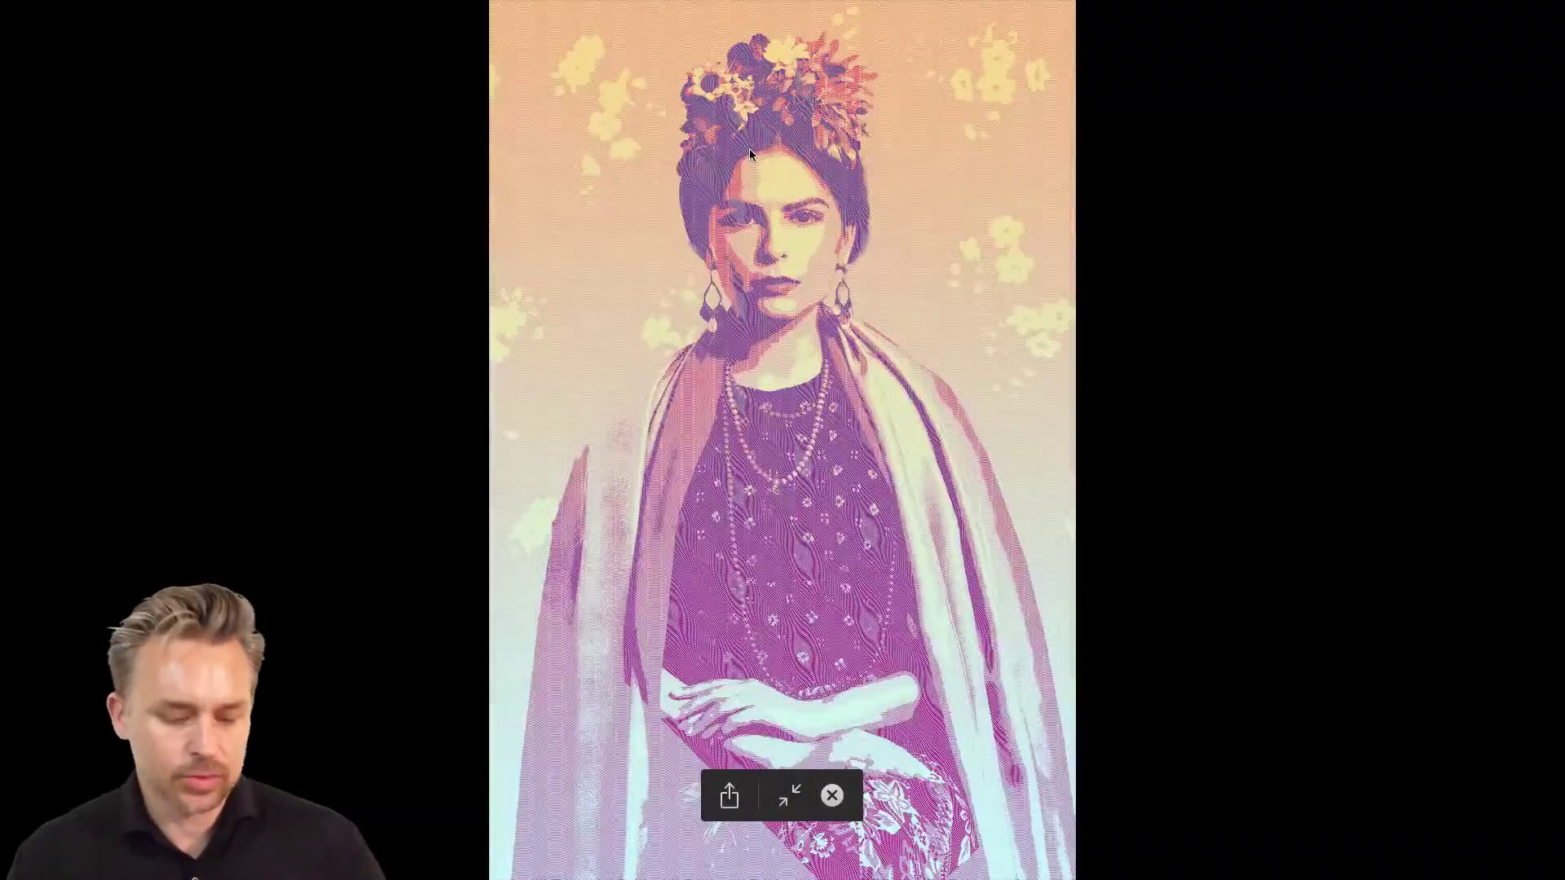
key(Escape)
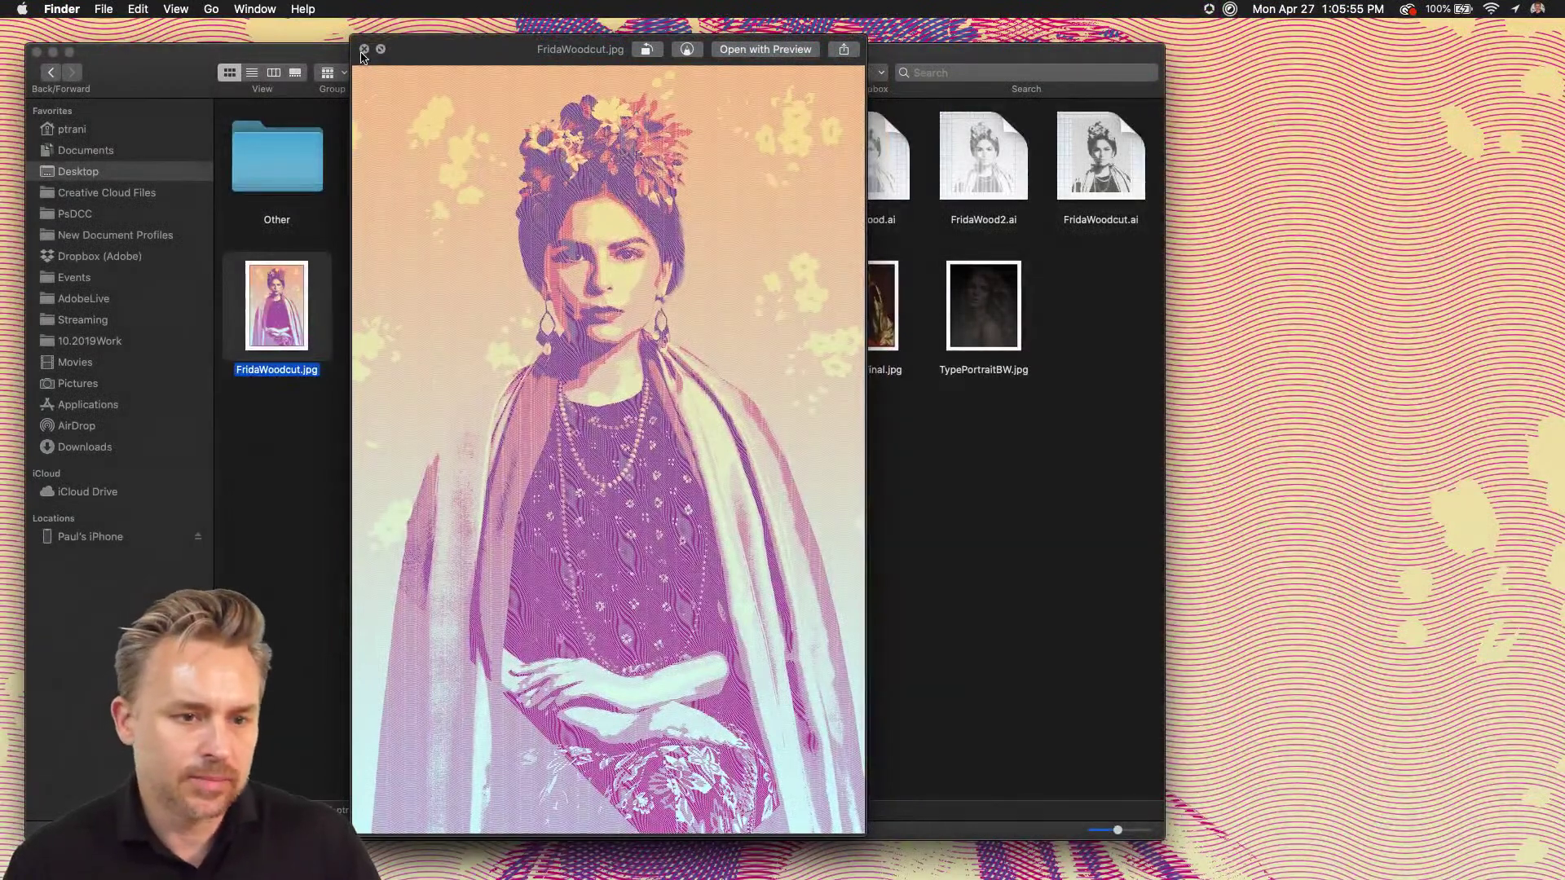
click(364, 50)
- Close the Finder window to examine the woodcut portrait on the desktop wallpaper, and return to Illustrator
drag(539, 79, 750, 317)
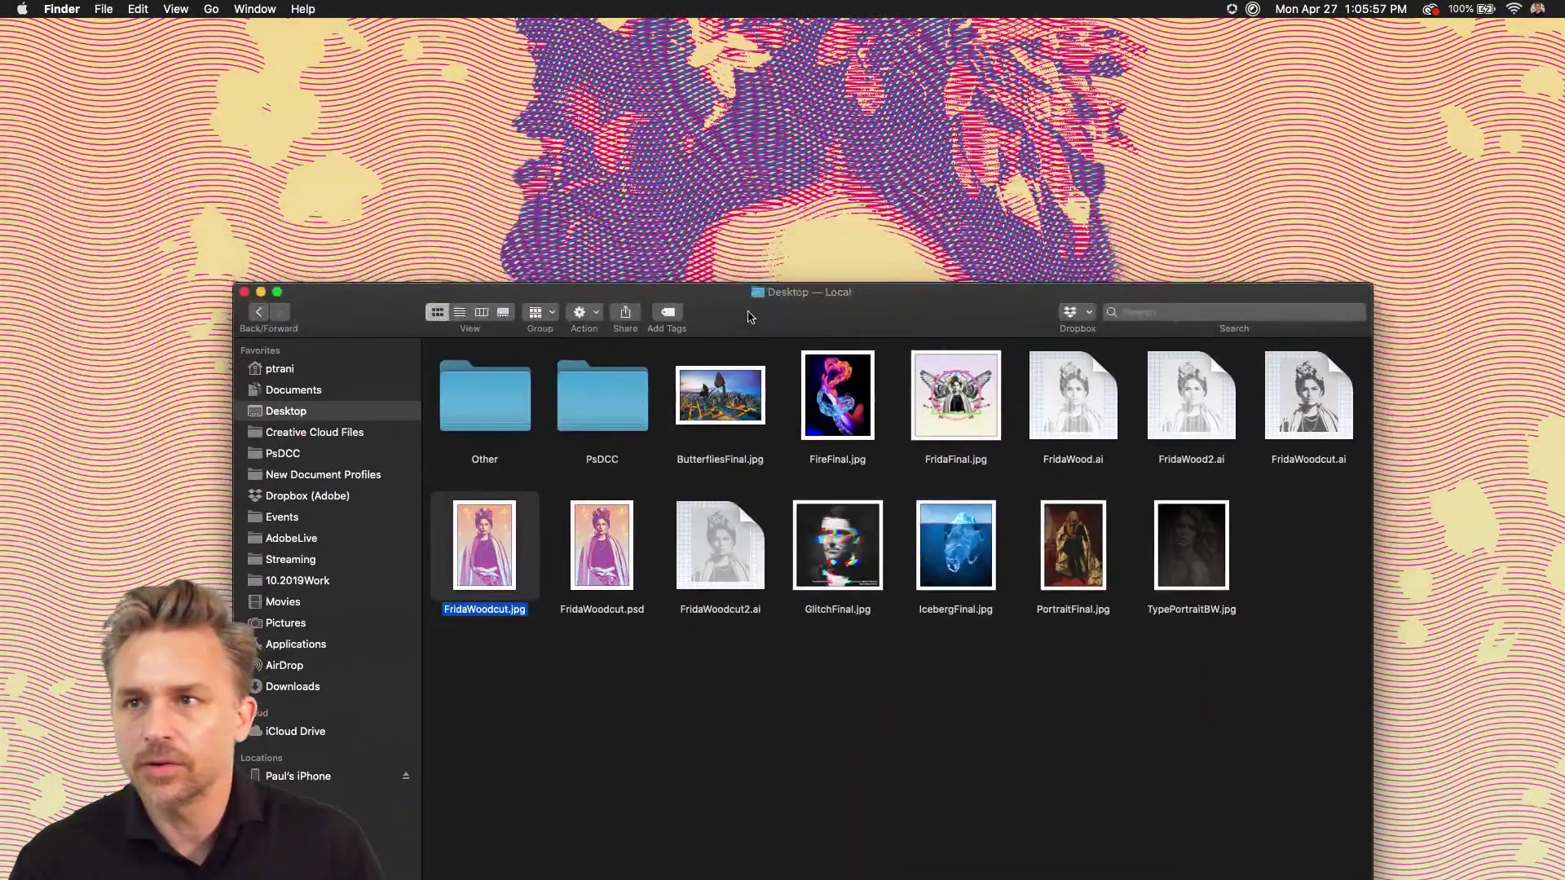
click(245, 291)
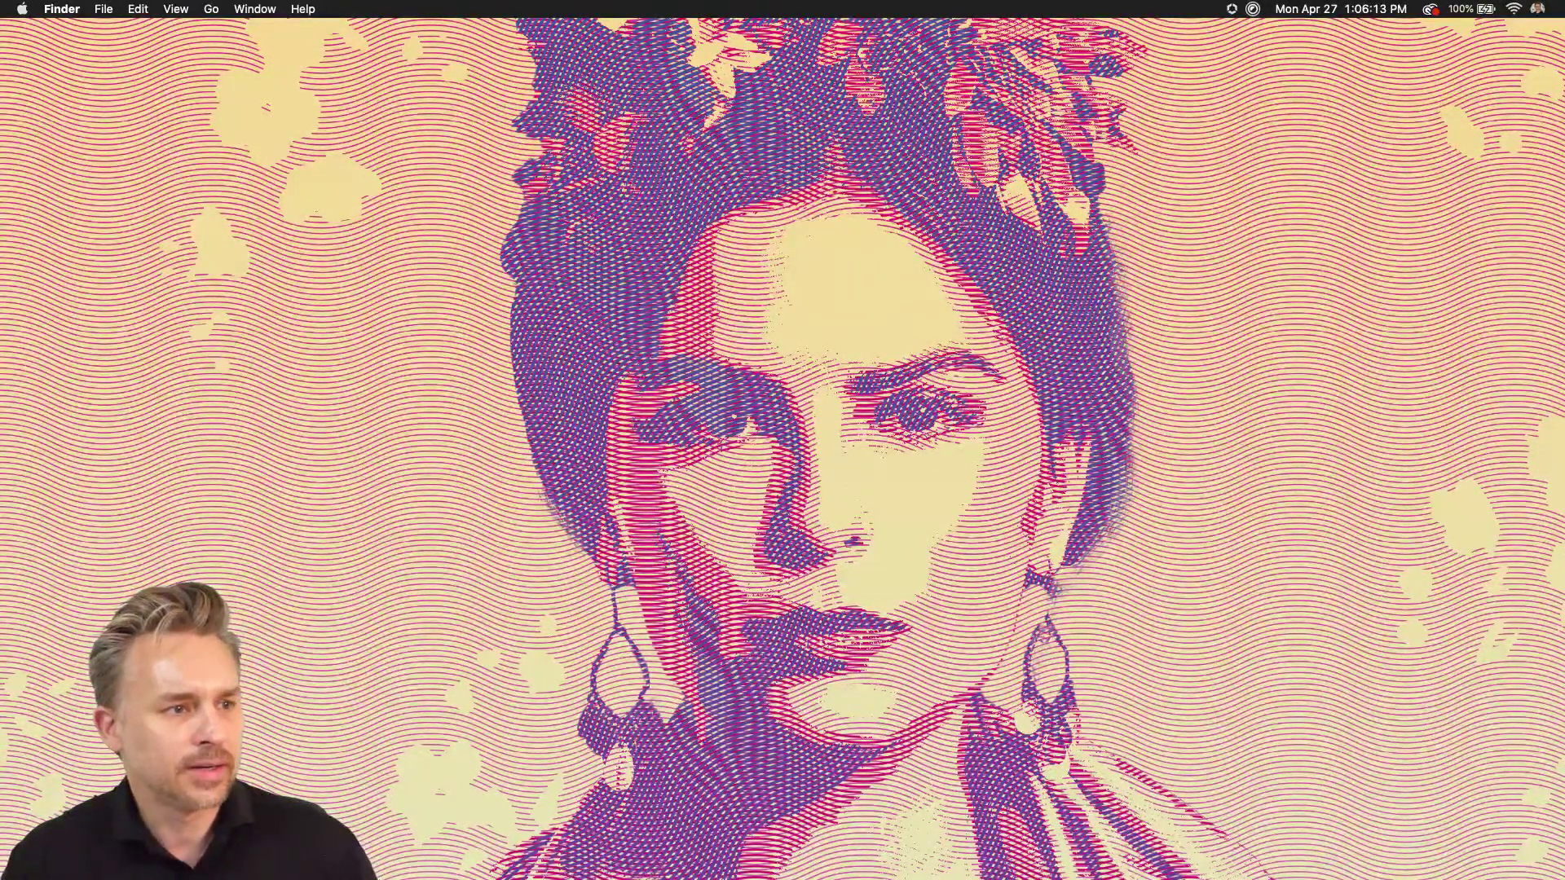
mouse_move(359, 855)
click(236, 856)
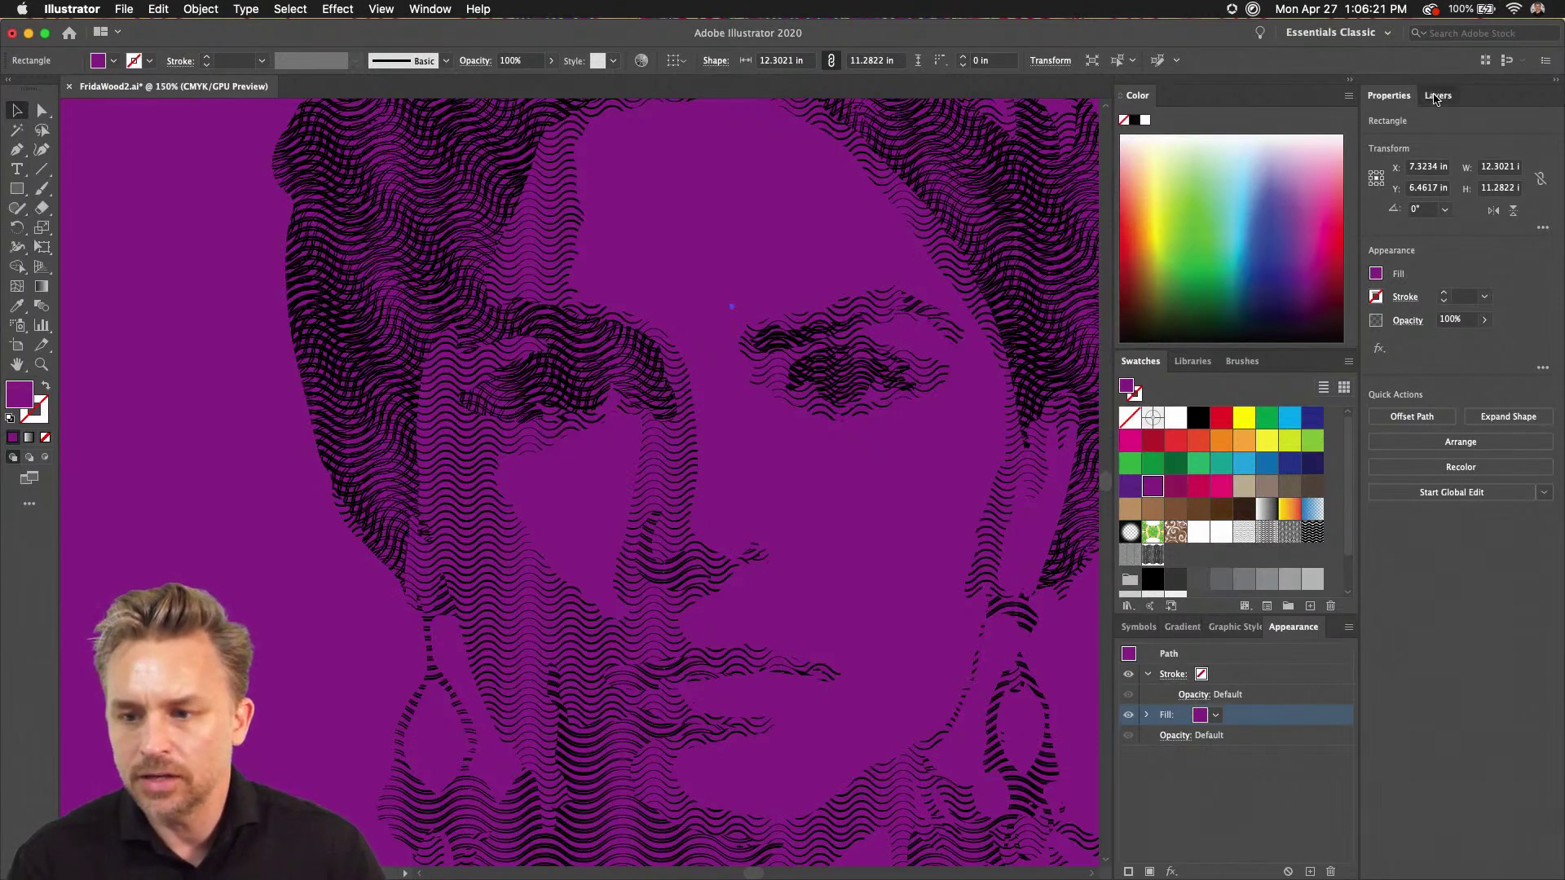
- Hide Layer 4 and check which pattern swatch fills the eye and brow shape on the mid layer, leaving nothing selected
click(1436, 96)
click(1372, 120)
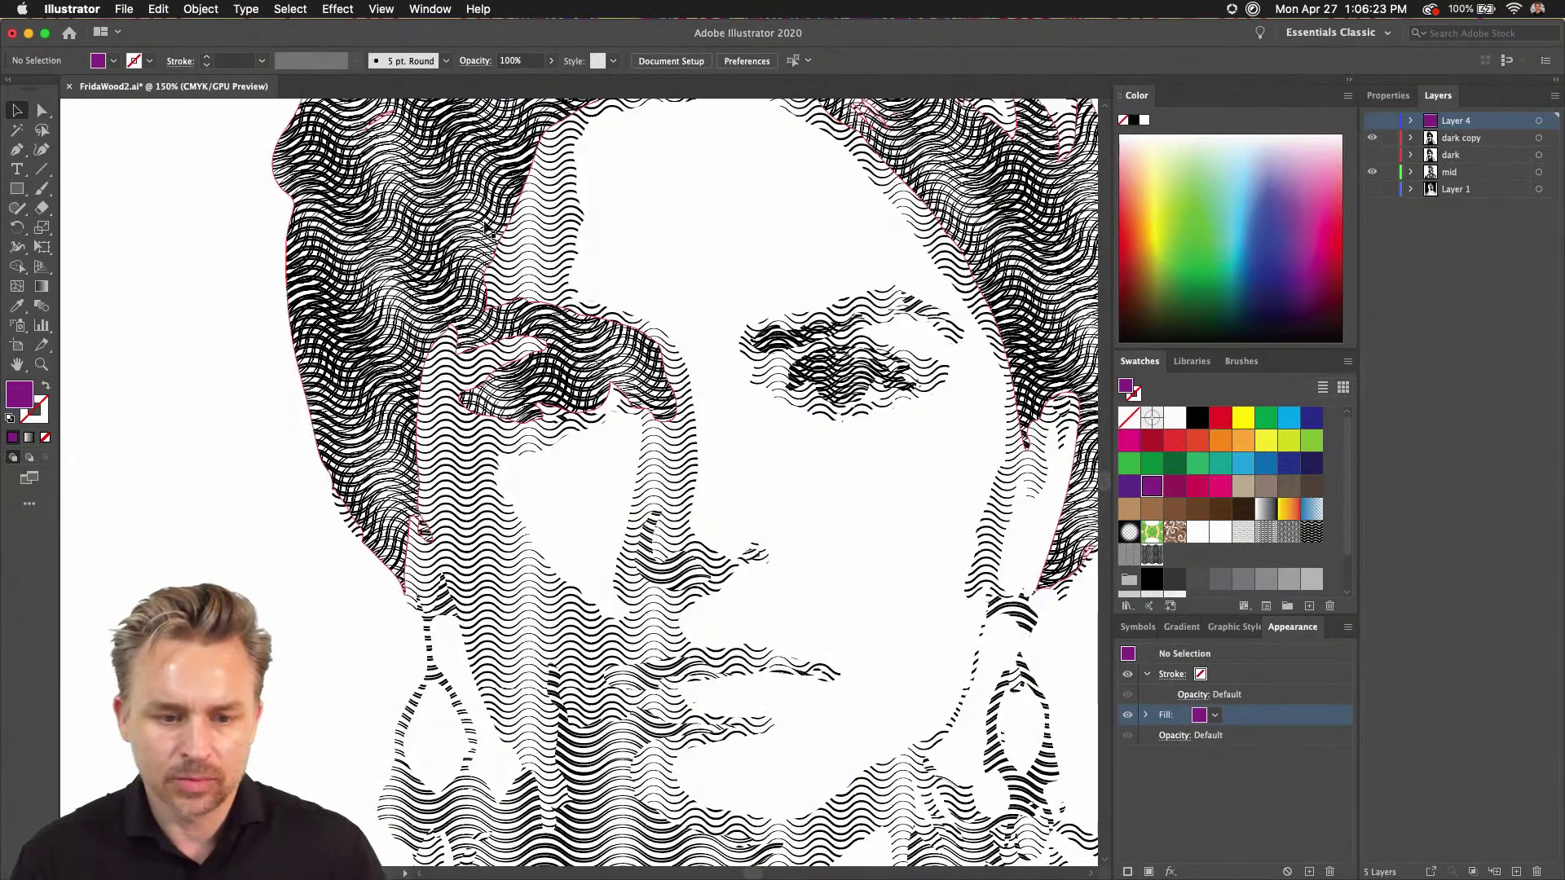
click(1438, 173)
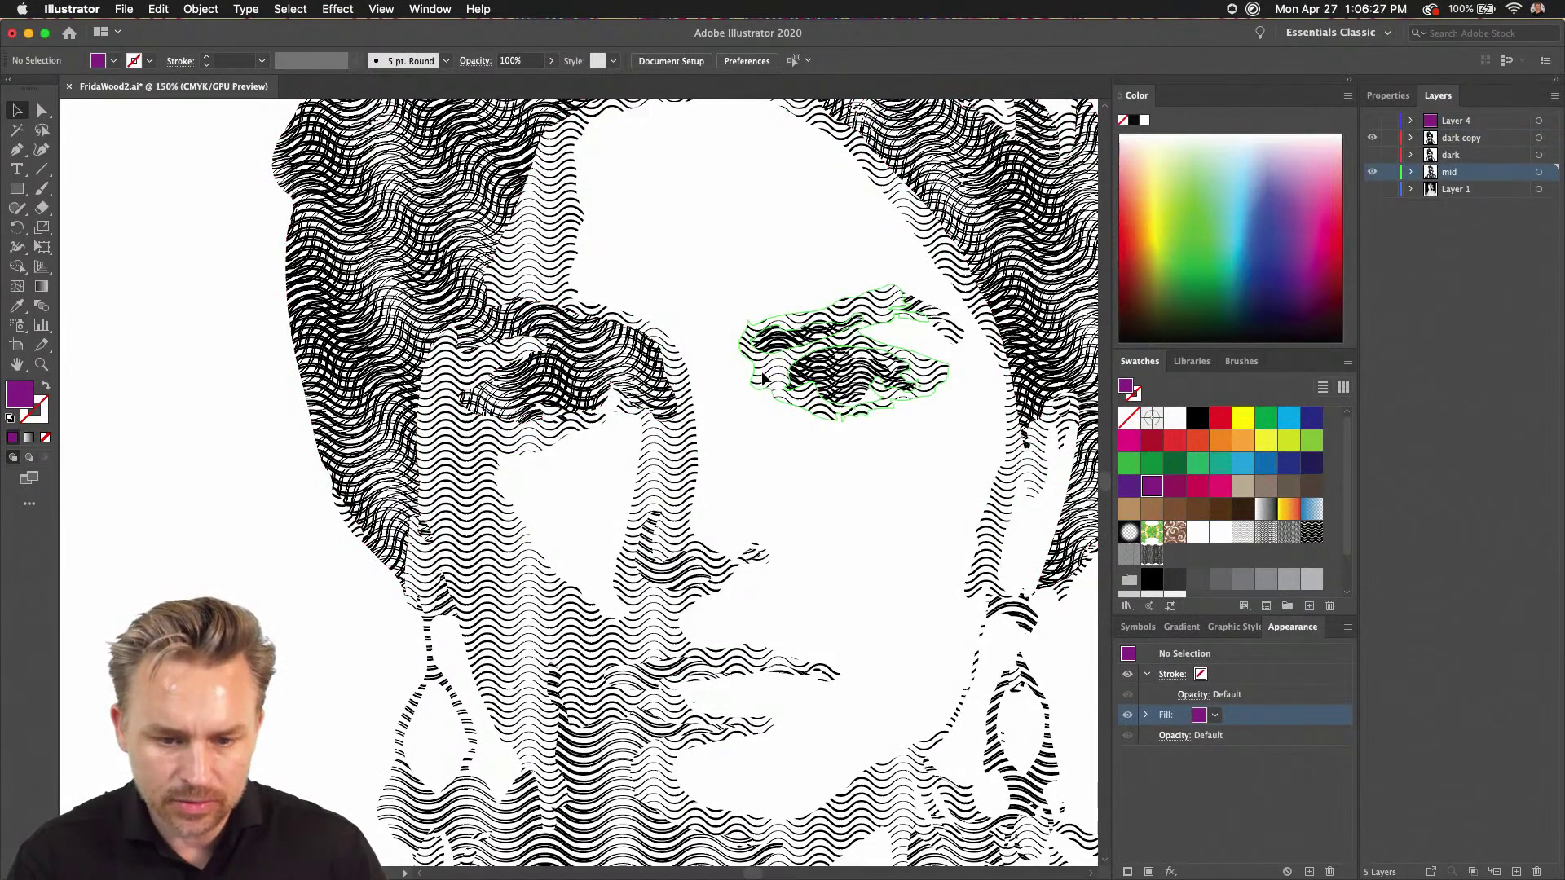
click(807, 371)
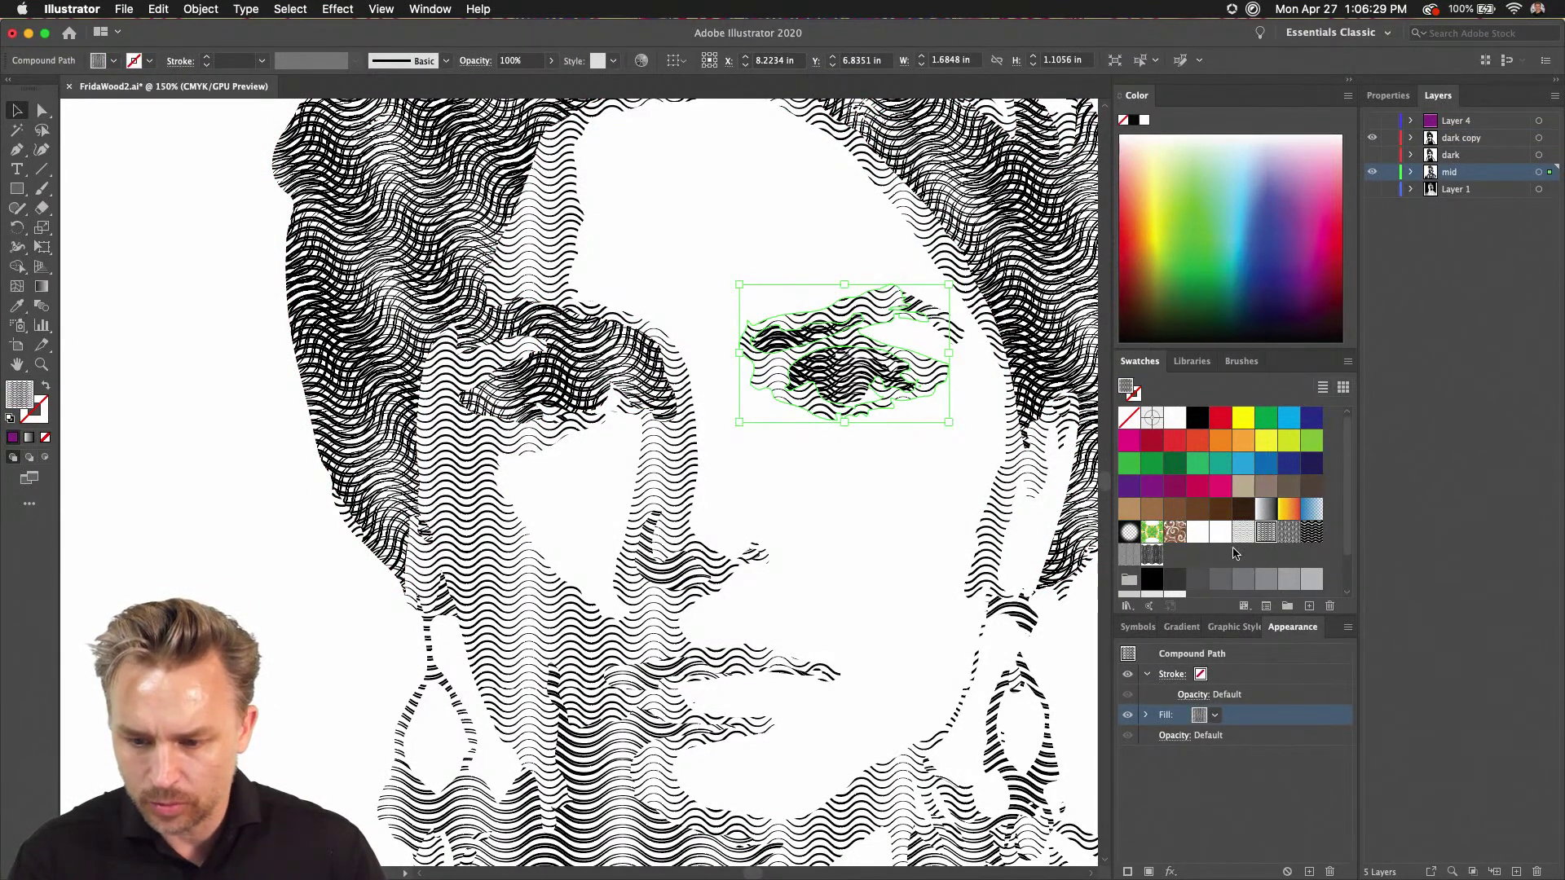
key(super+shift+a)
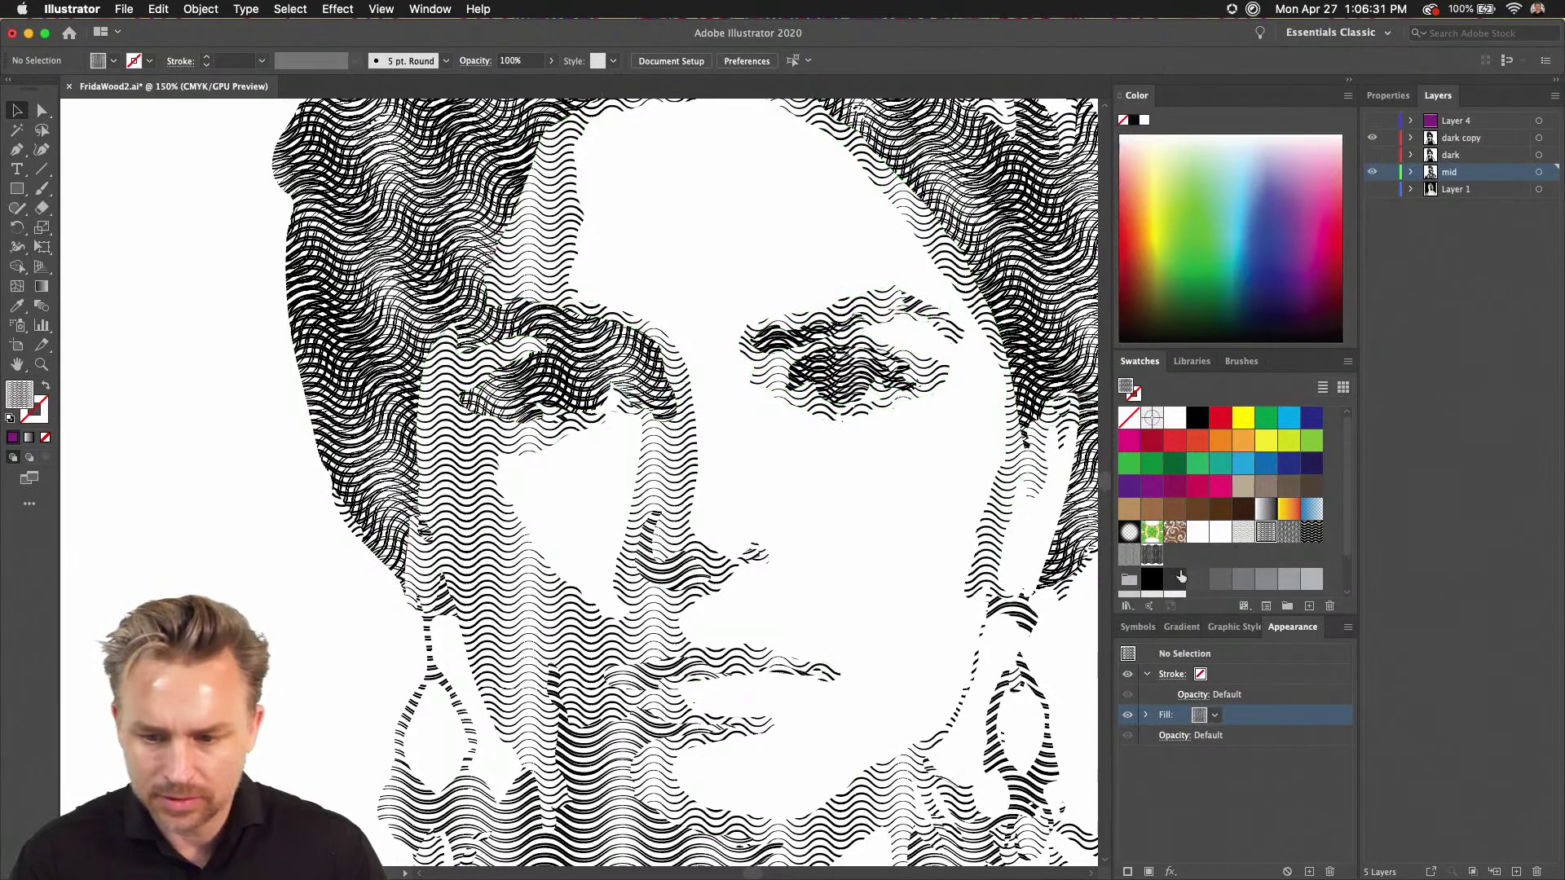
- Edit the Zig Zag 2 pattern, recoloring its wave paths from the magenta swatch, and accept the pattern change
double_click(1264, 534)
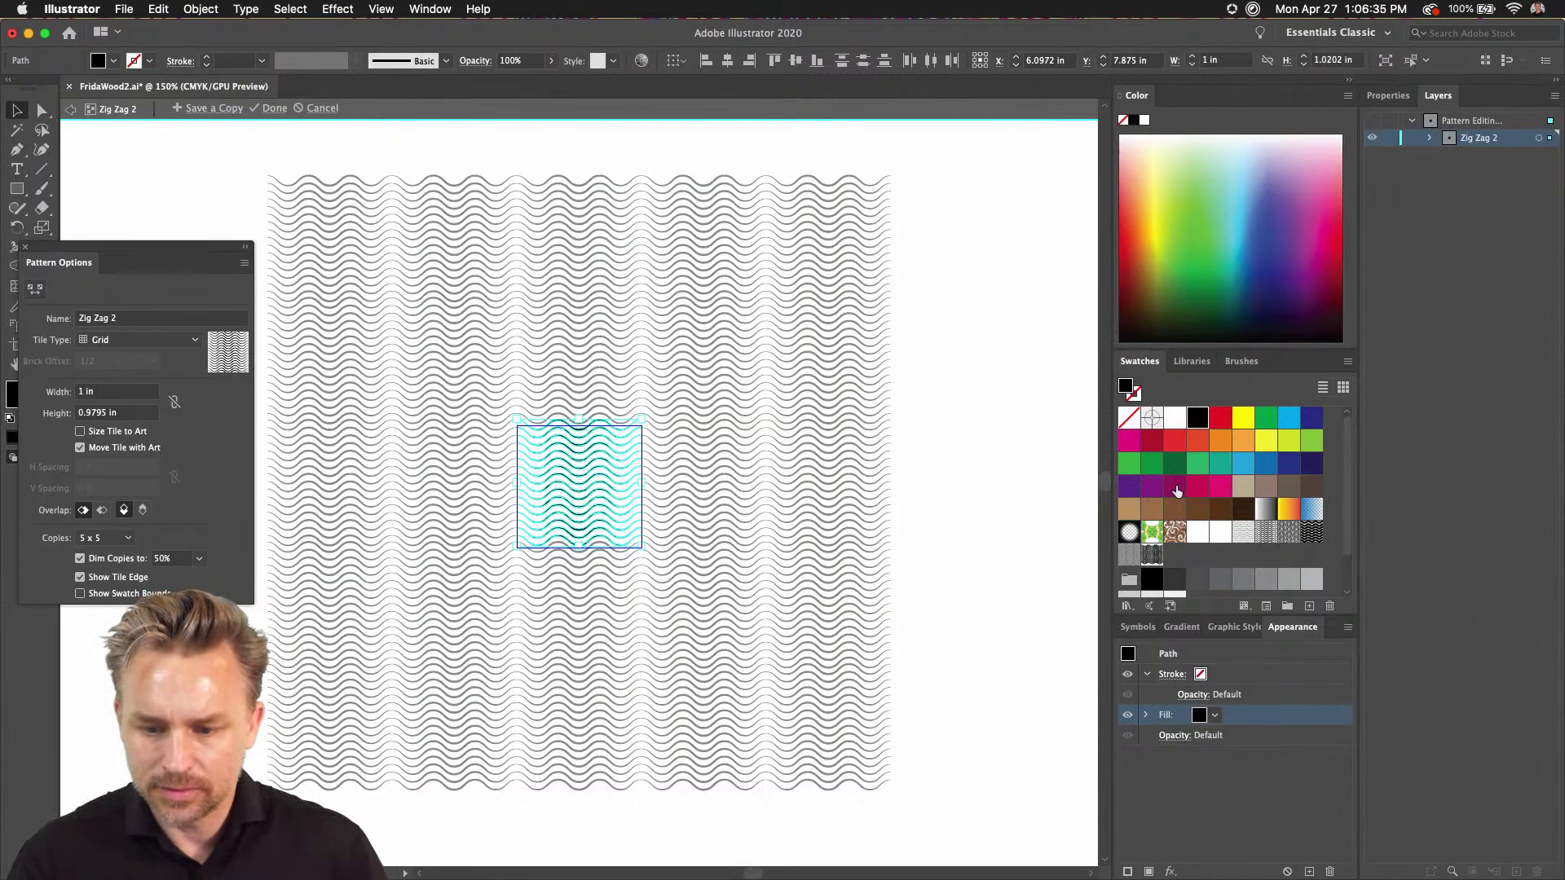
click(1218, 487)
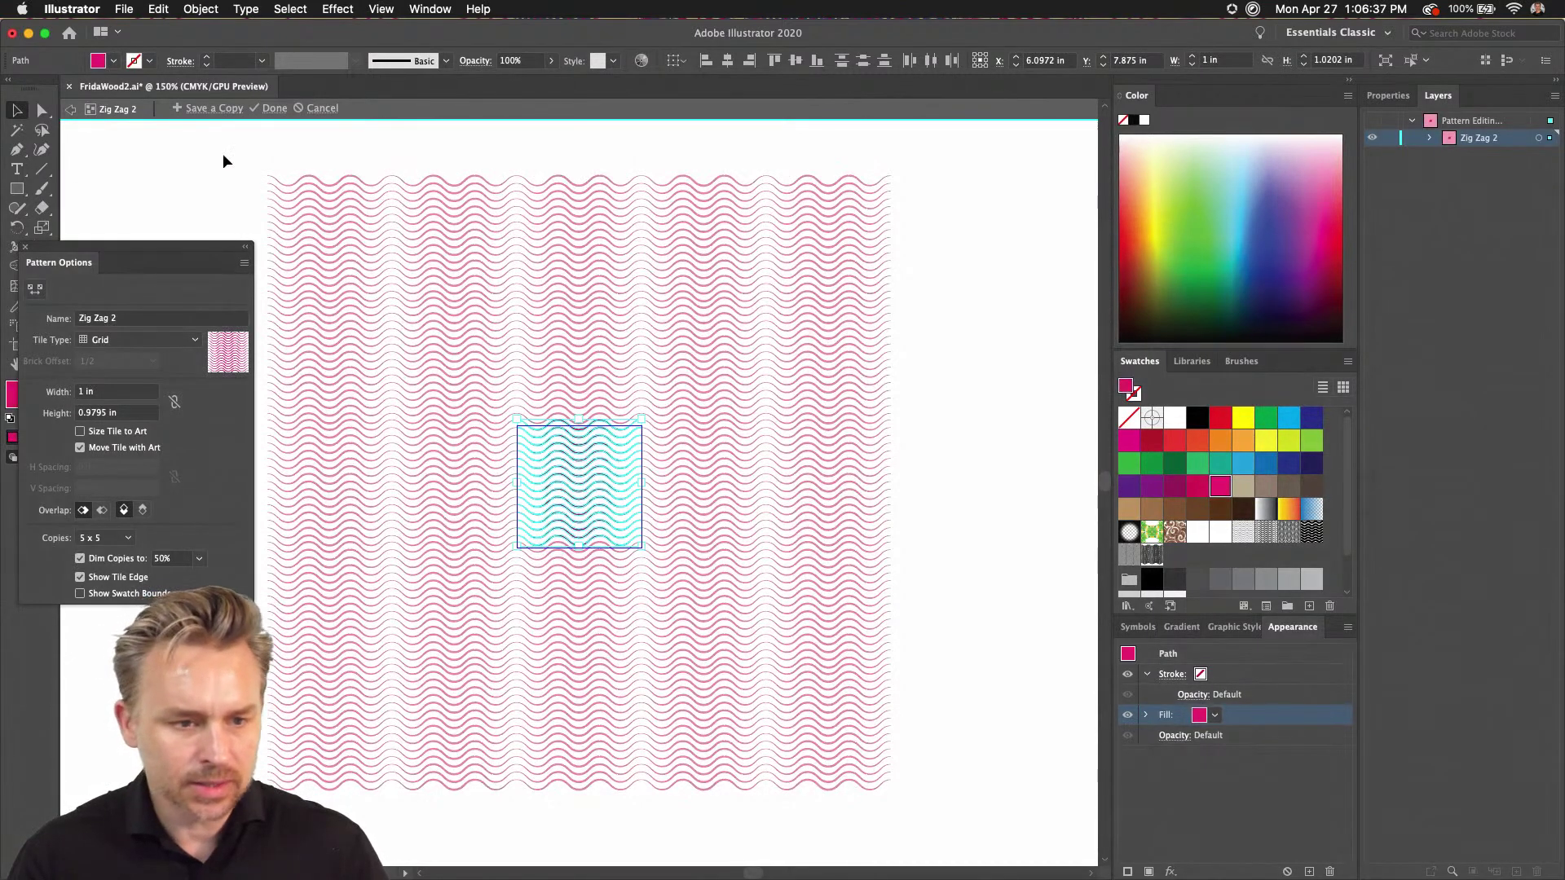
key(super+shift+a)
click(270, 108)
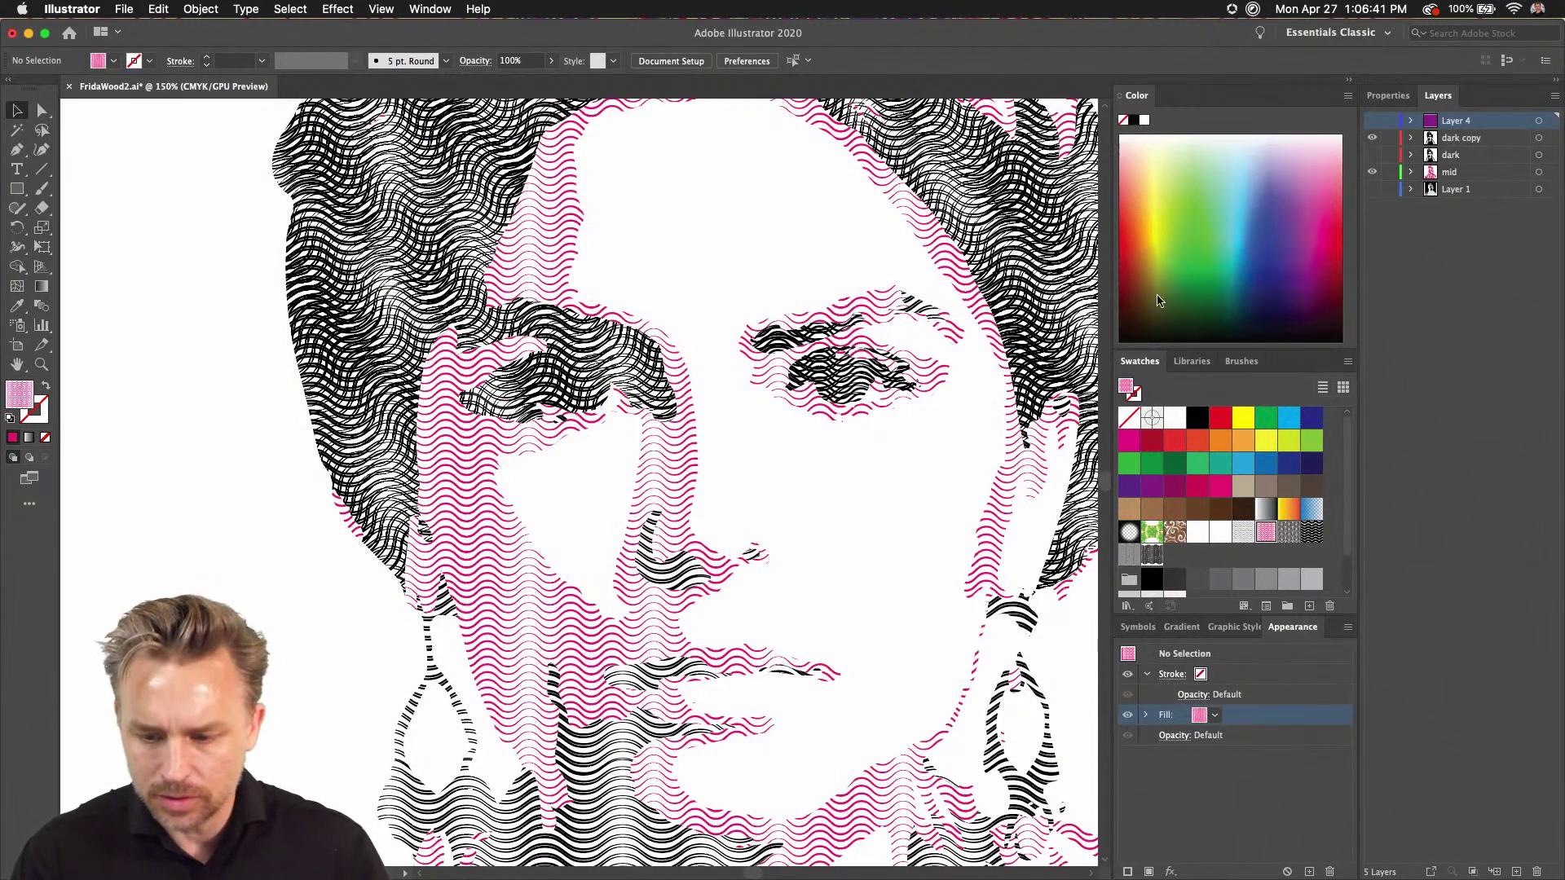
- Inspect the two pattern fills of the dark hair shape on the dark copy layer, and deselect it
click(397, 192)
drag(369, 178, 481, 344)
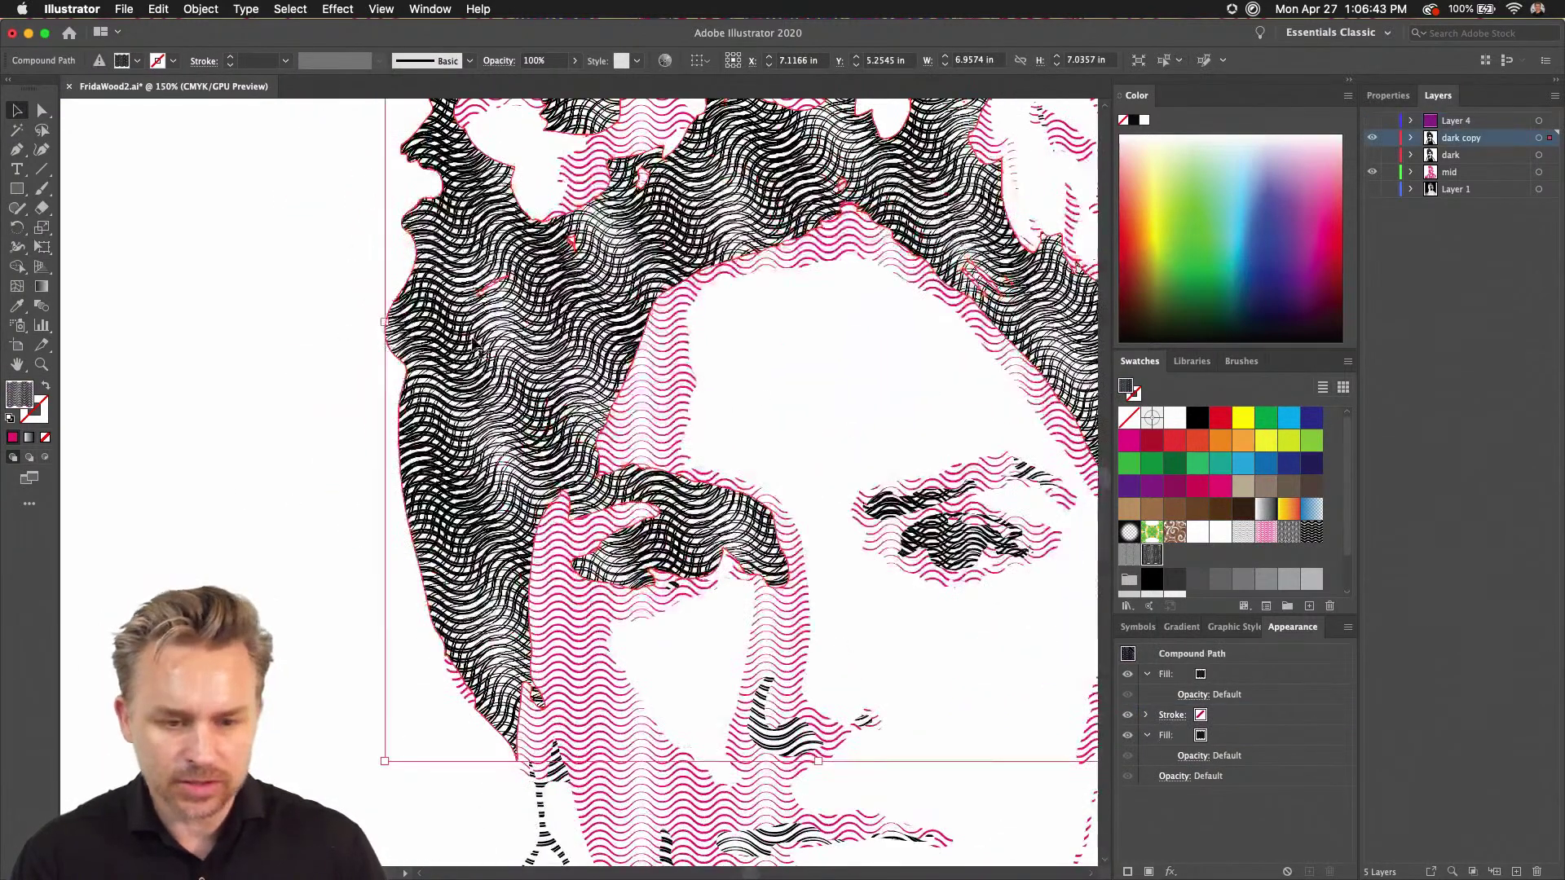
click(1200, 676)
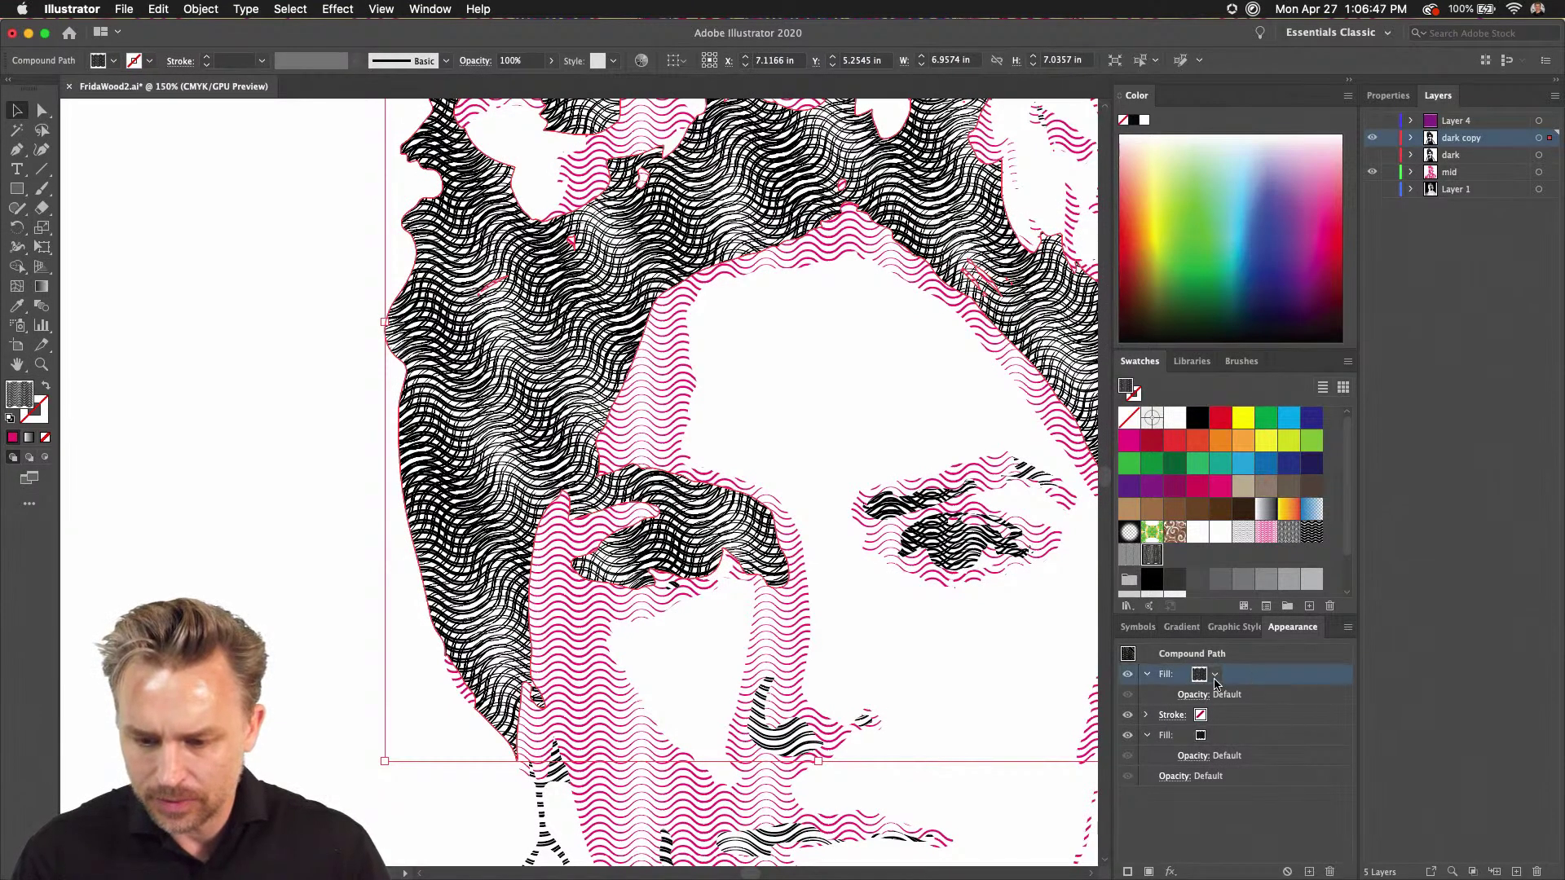
click(1215, 737)
click(310, 578)
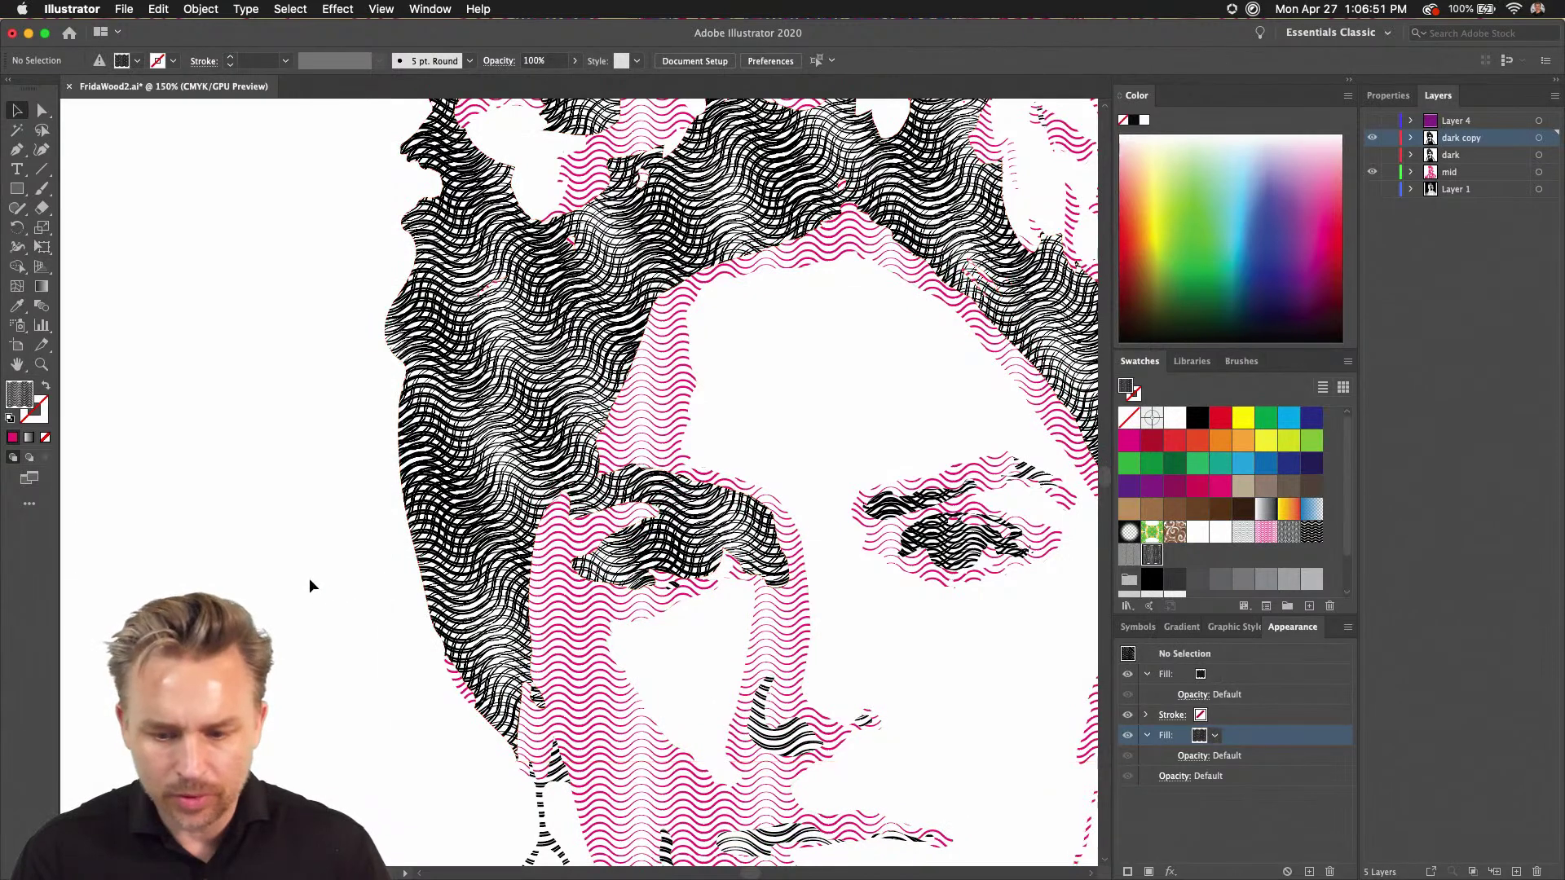
- Edit the Zig1 pattern, recolor all its wave paths with the dark purple swatch, and accept the pattern change
double_click(1150, 556)
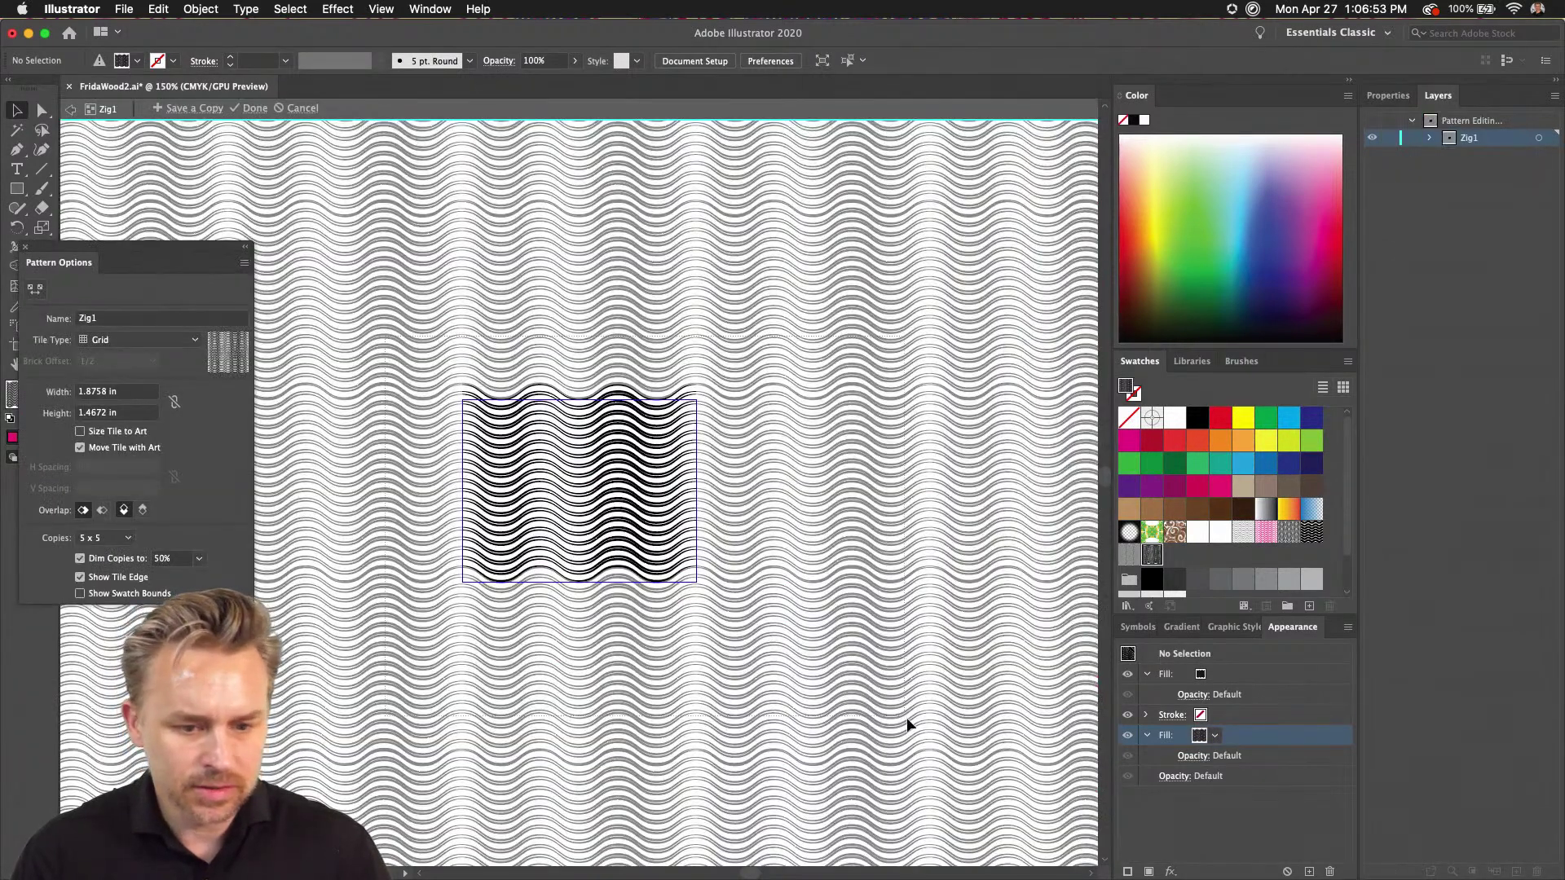
key(super+a)
click(1130, 486)
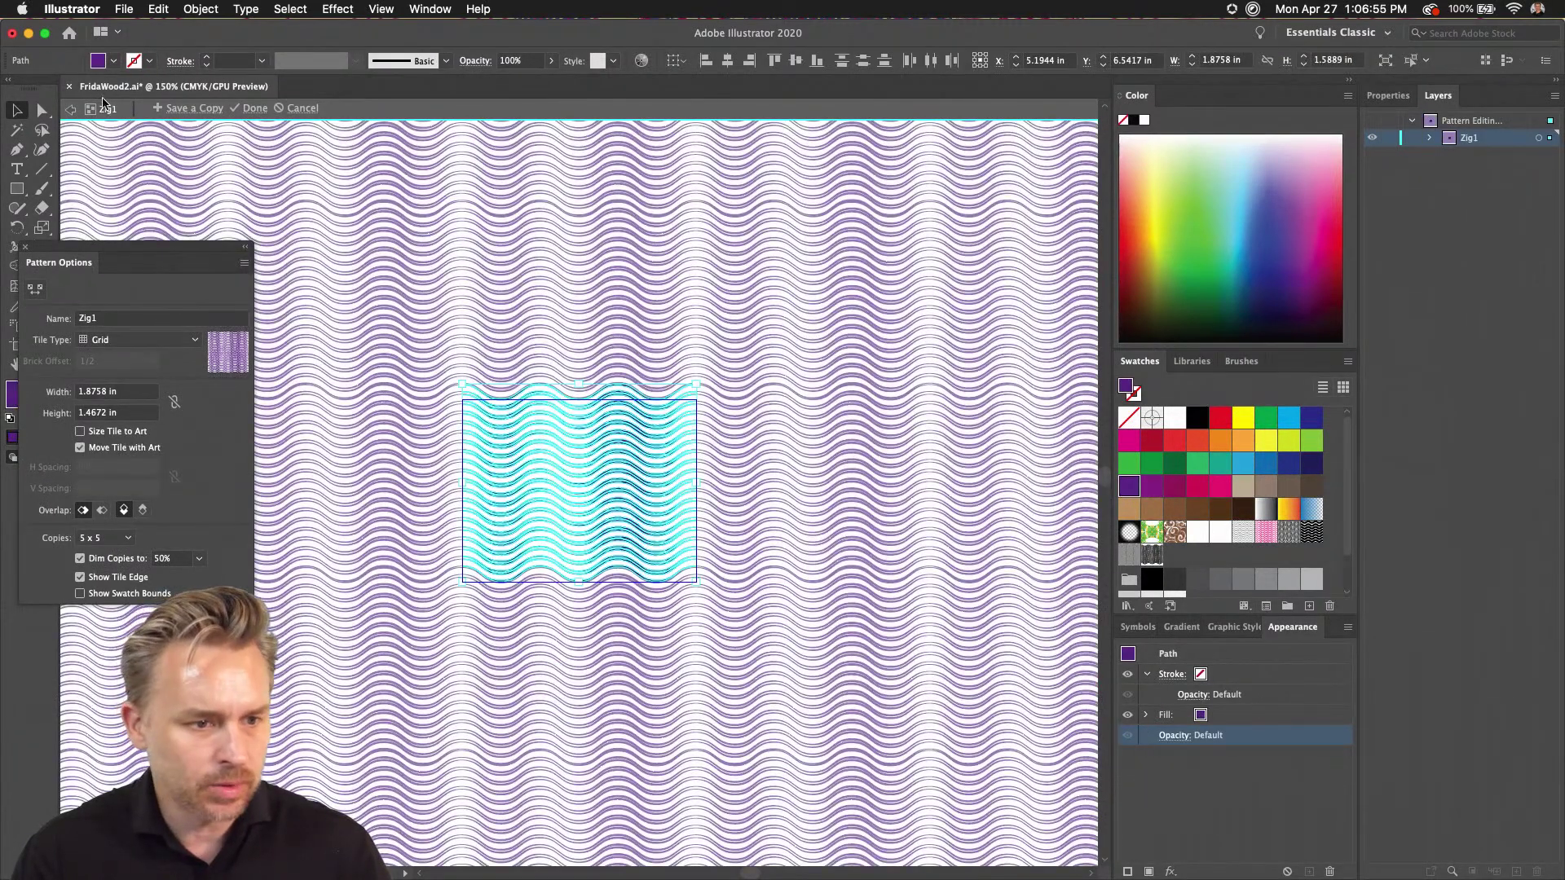
click(246, 108)
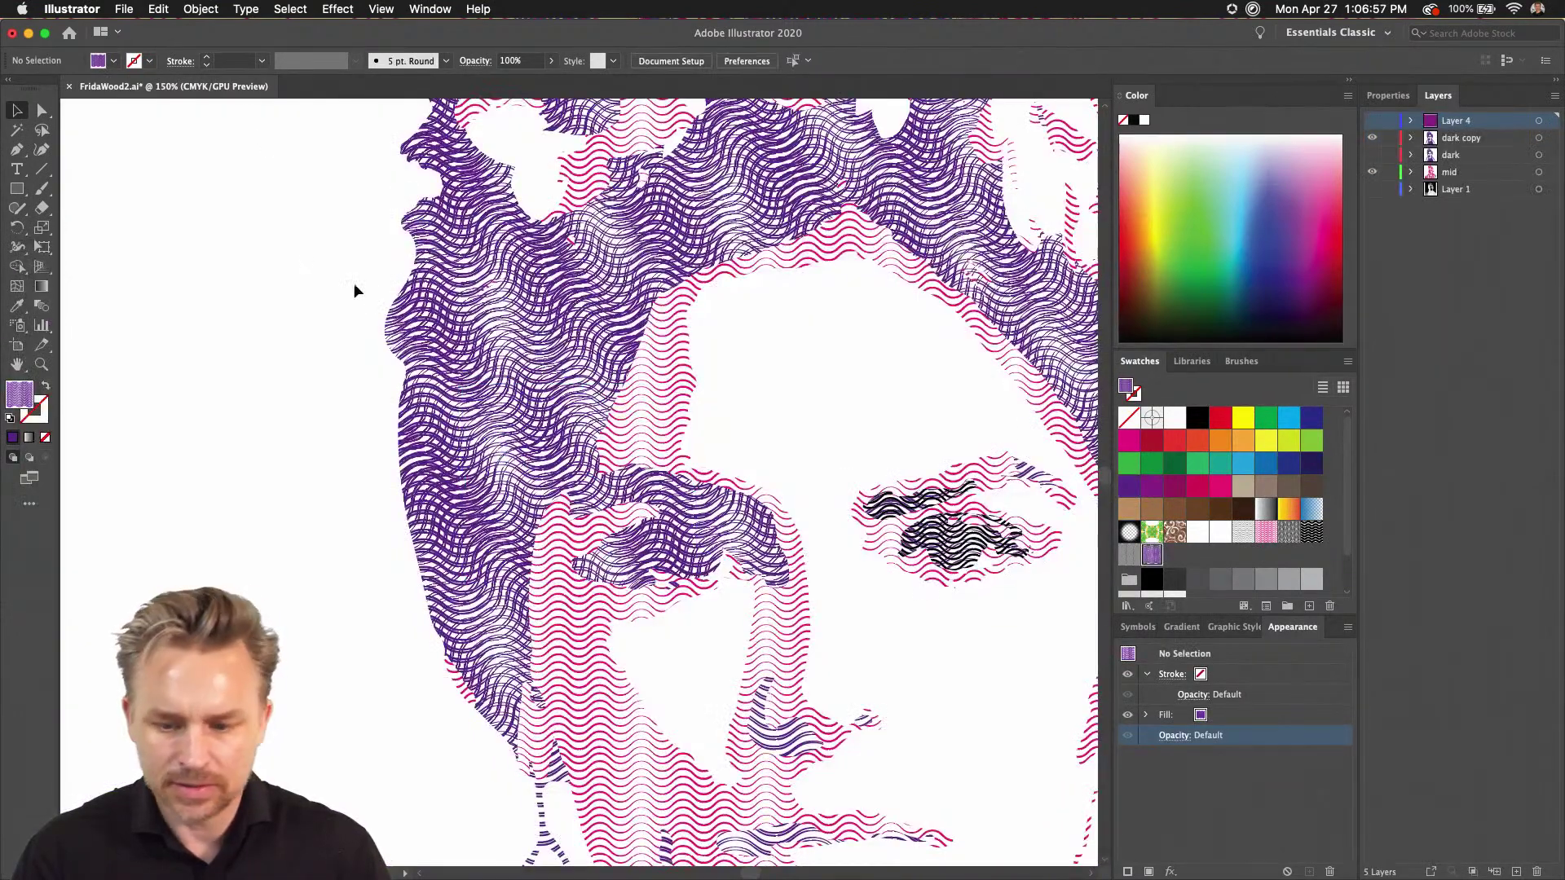
- Duplicate the purple Zig1 pattern swatch as Zig1 2, recolor the copy's wave paths orange, and accept the pattern change
scroll(1166, 558, down, 2)
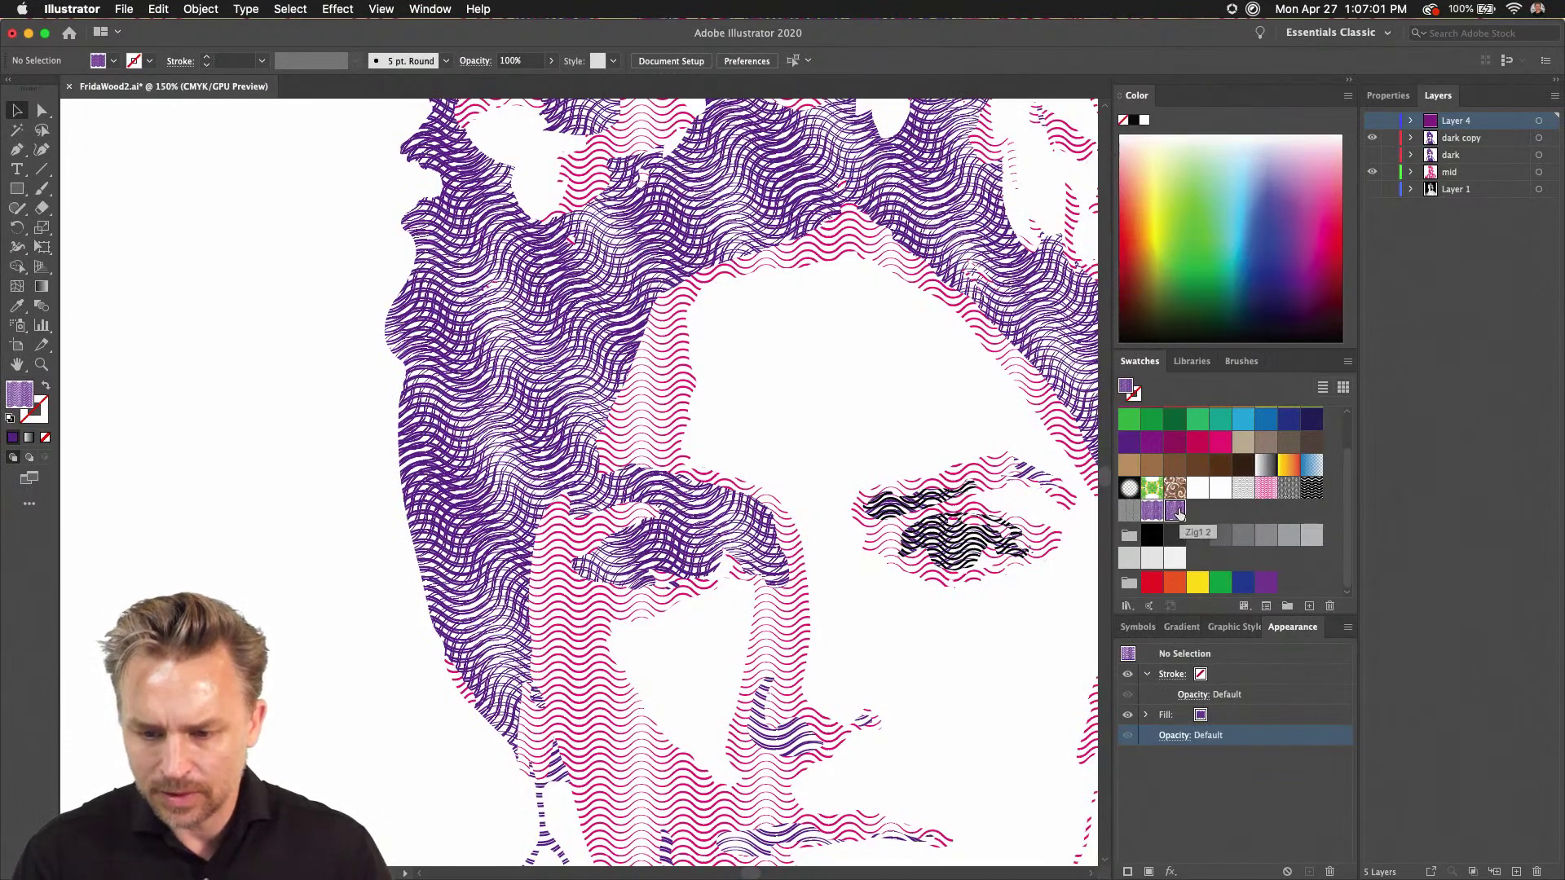
double_click(1145, 514)
key(super+a)
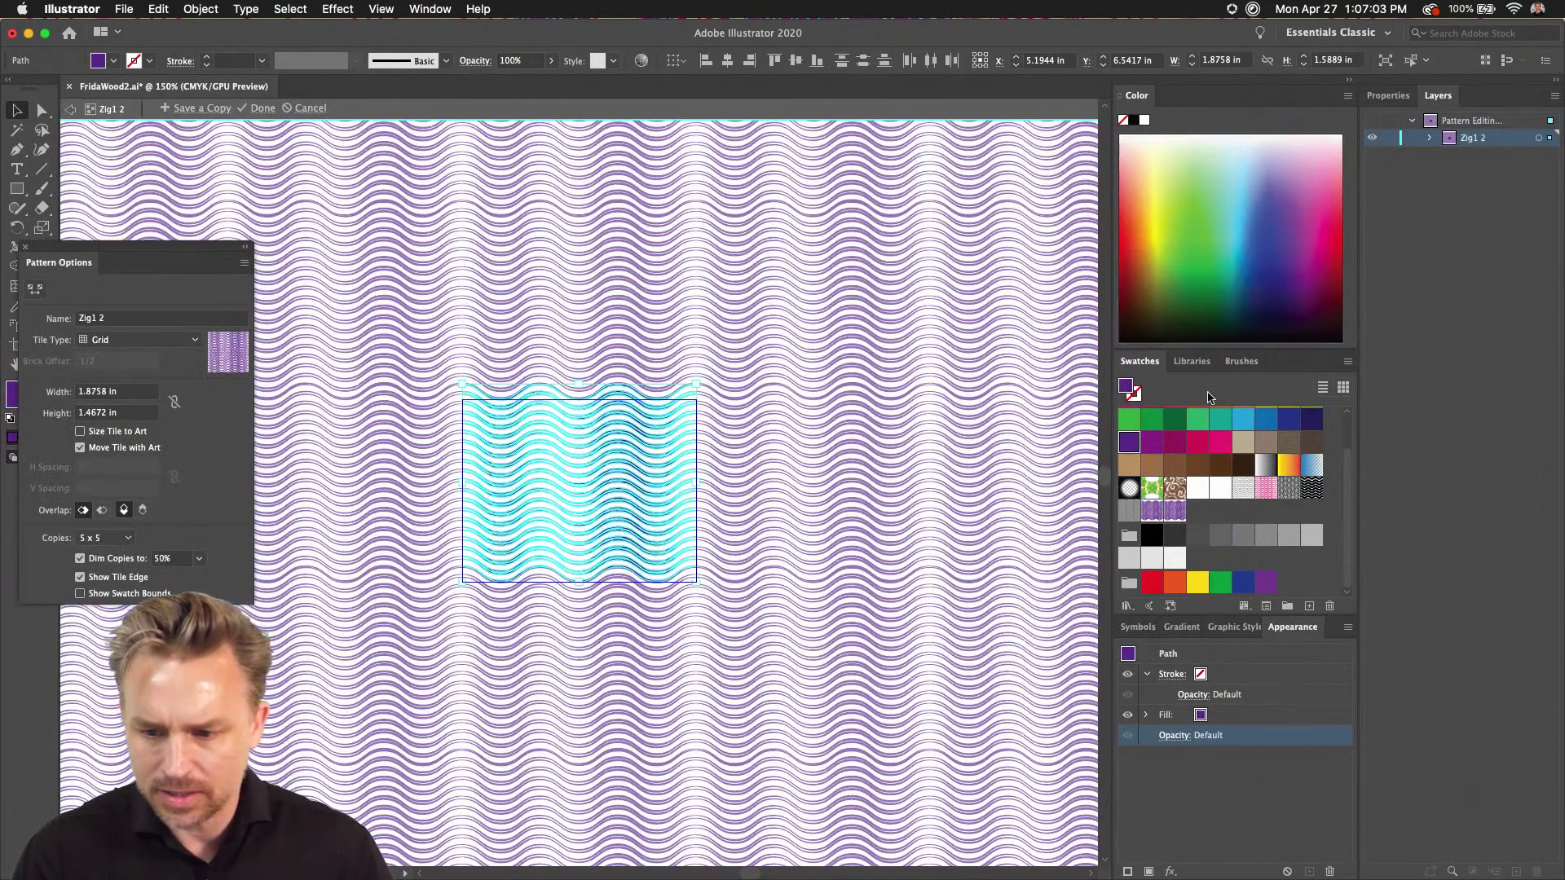
click(1216, 442)
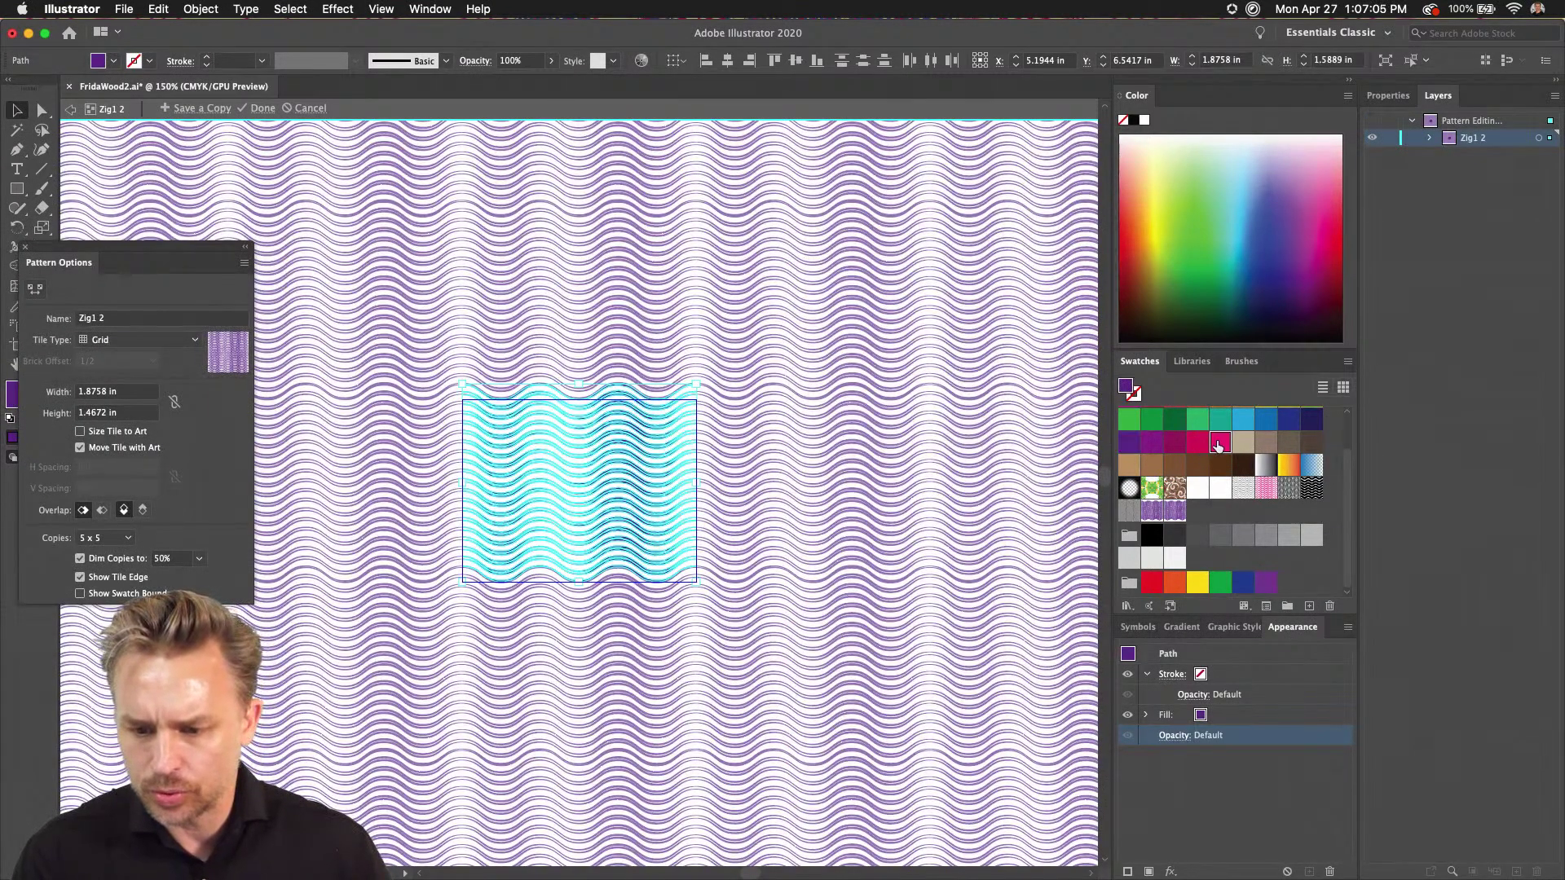
click(1183, 583)
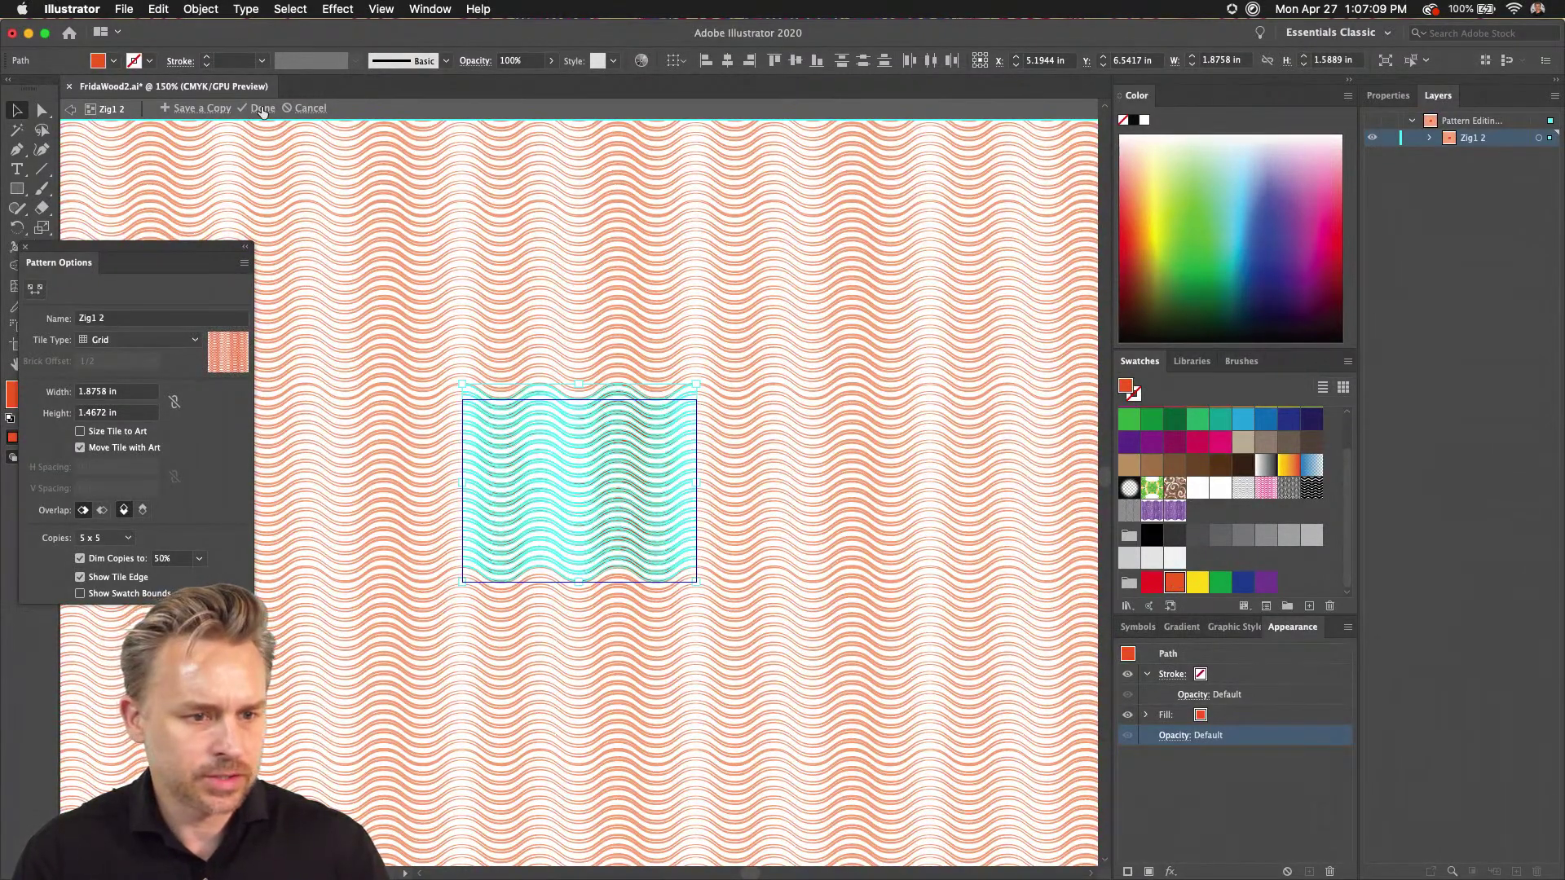
click(259, 107)
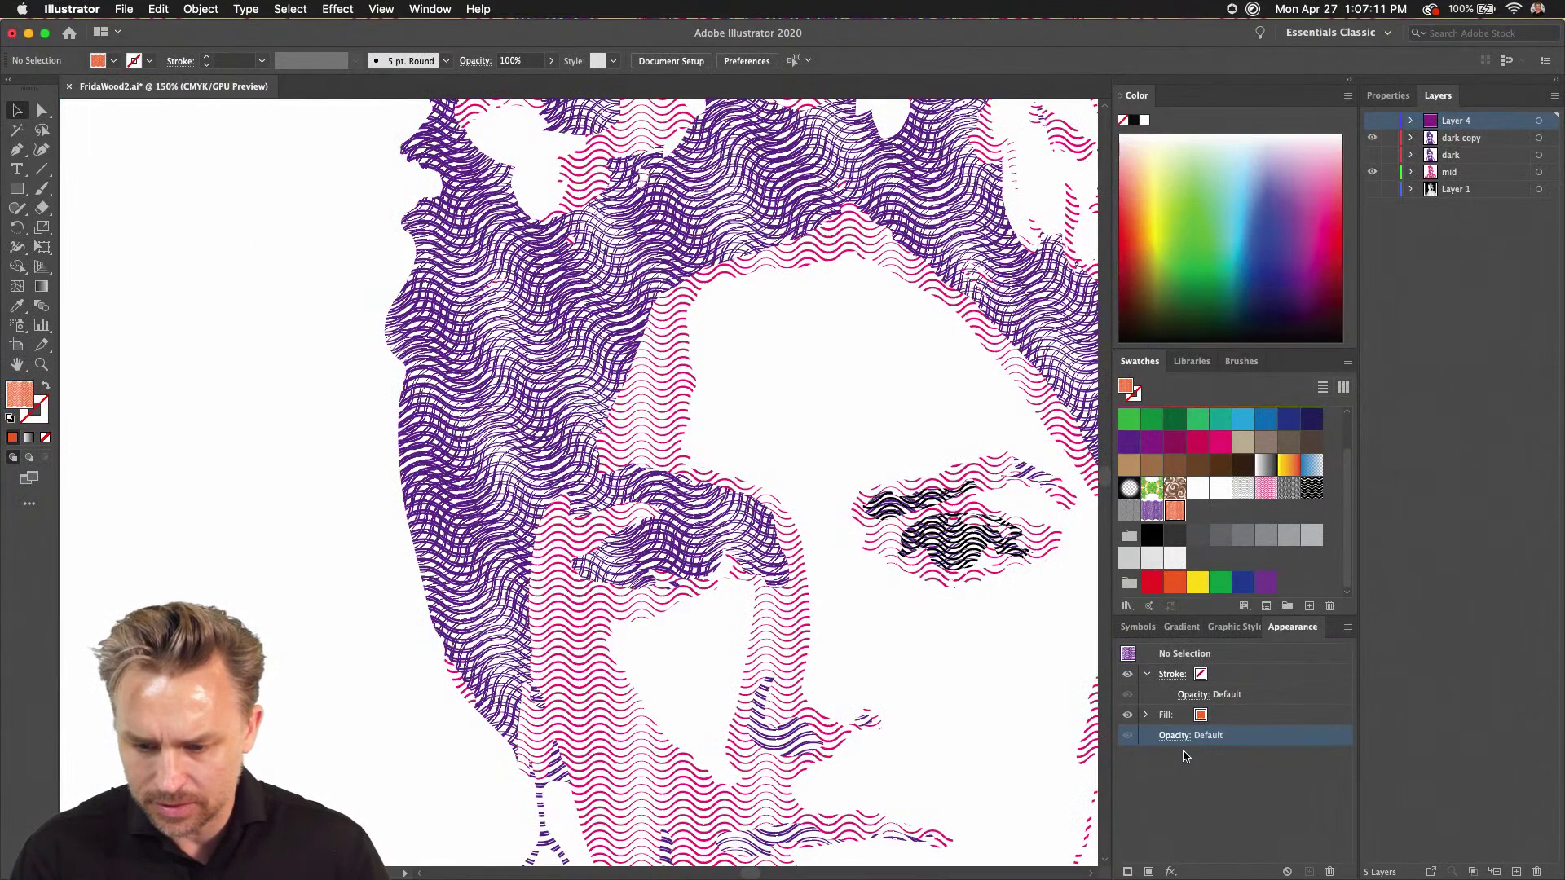
click(408, 456)
click(290, 9)
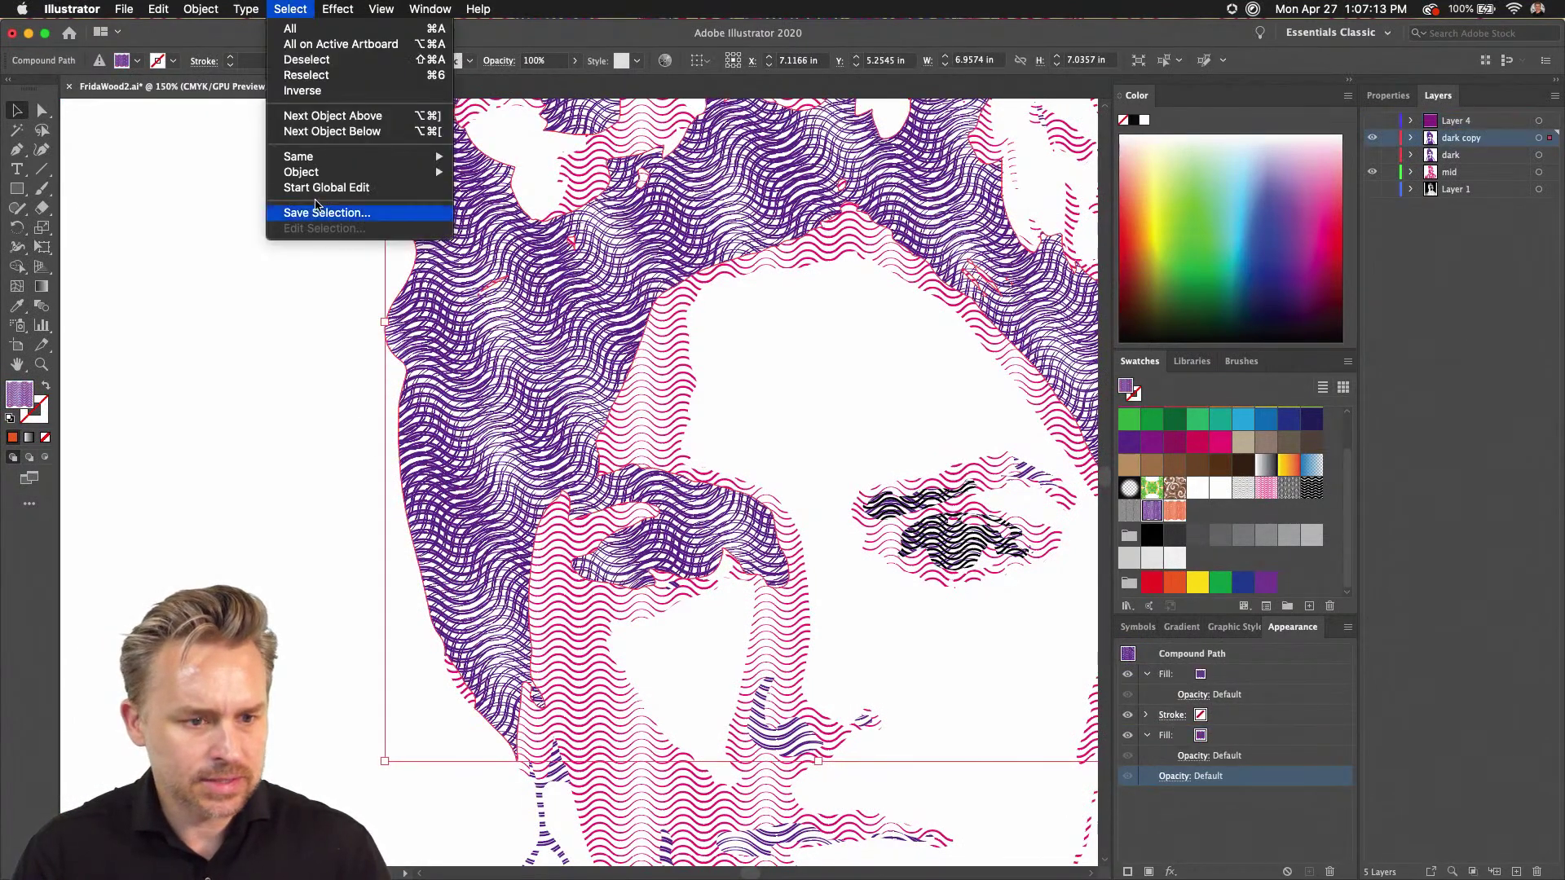
click(489, 222)
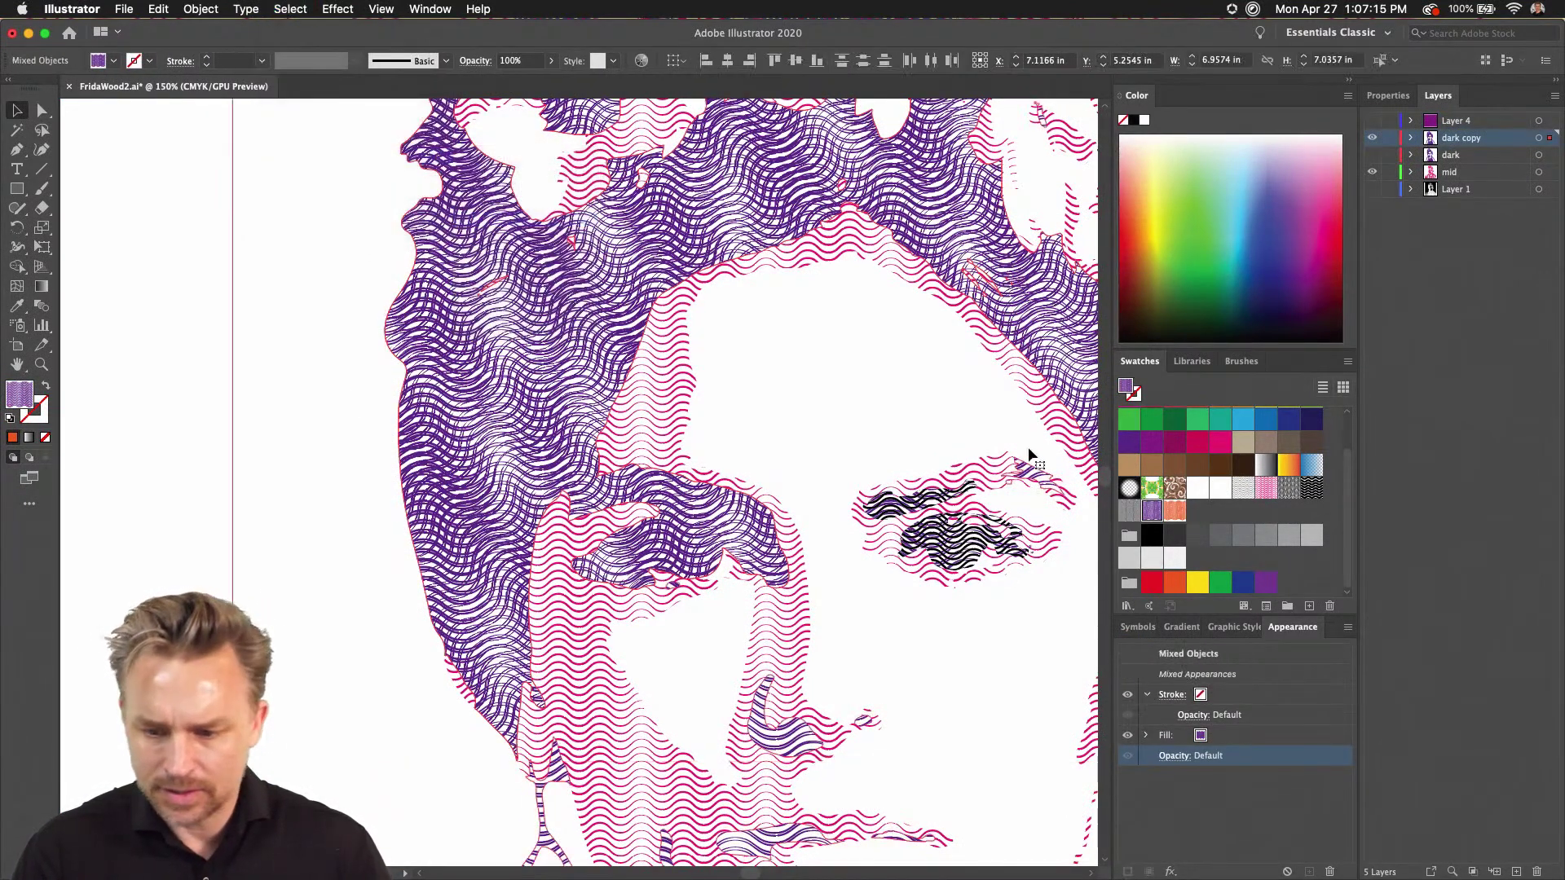
click(351, 383)
- Try the orange Zig1 2 pattern on the upper fill of the dark hair shape, and deselect it to examine the two-color crosshatch
click(428, 367)
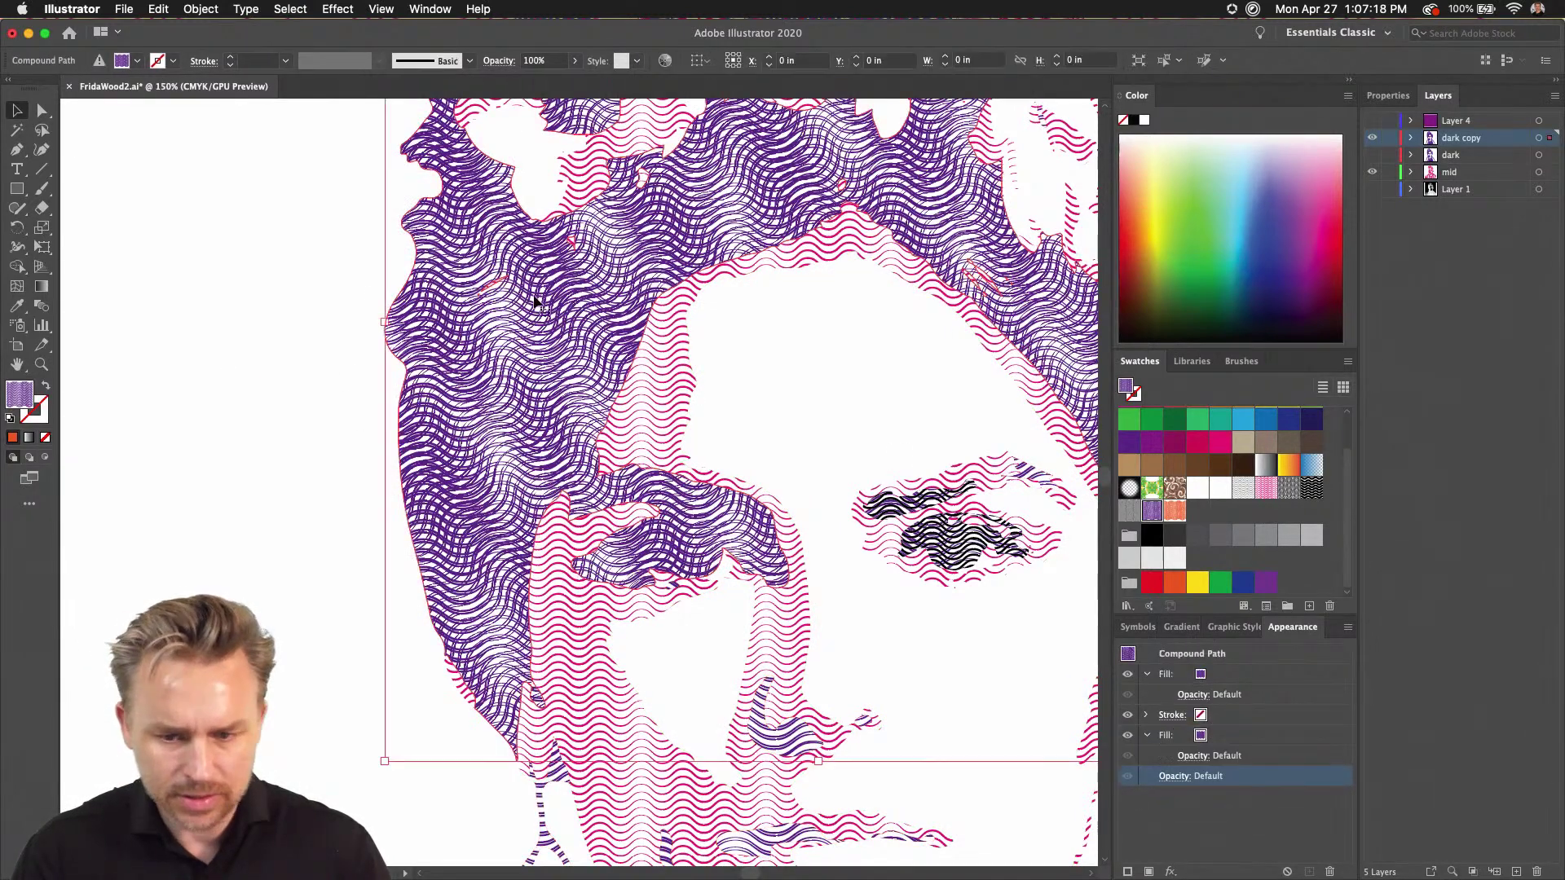
click(1245, 675)
click(1215, 676)
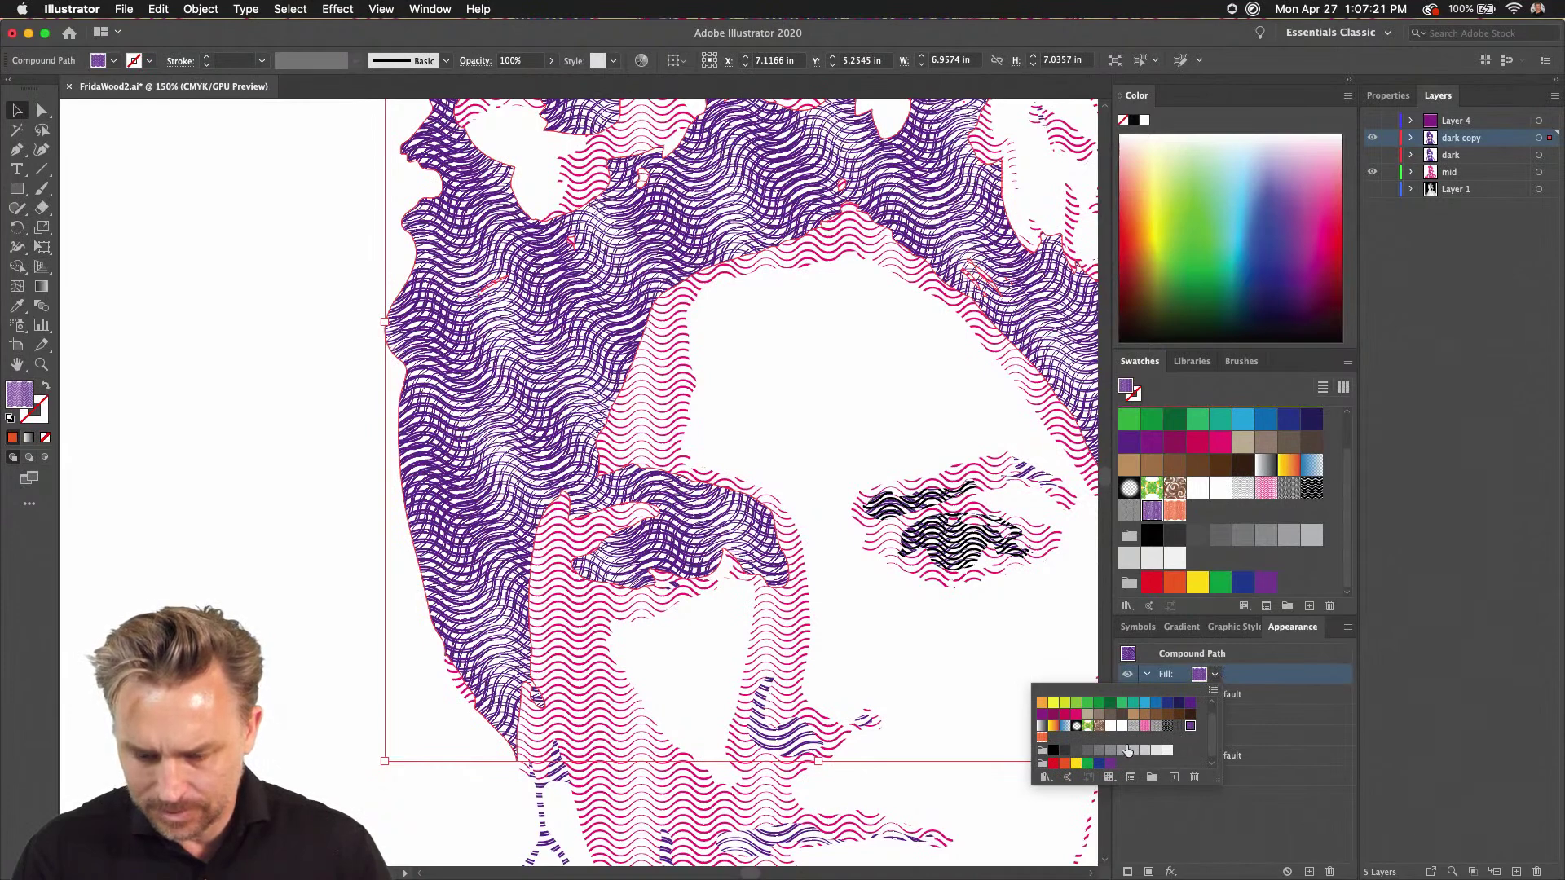
click(1041, 740)
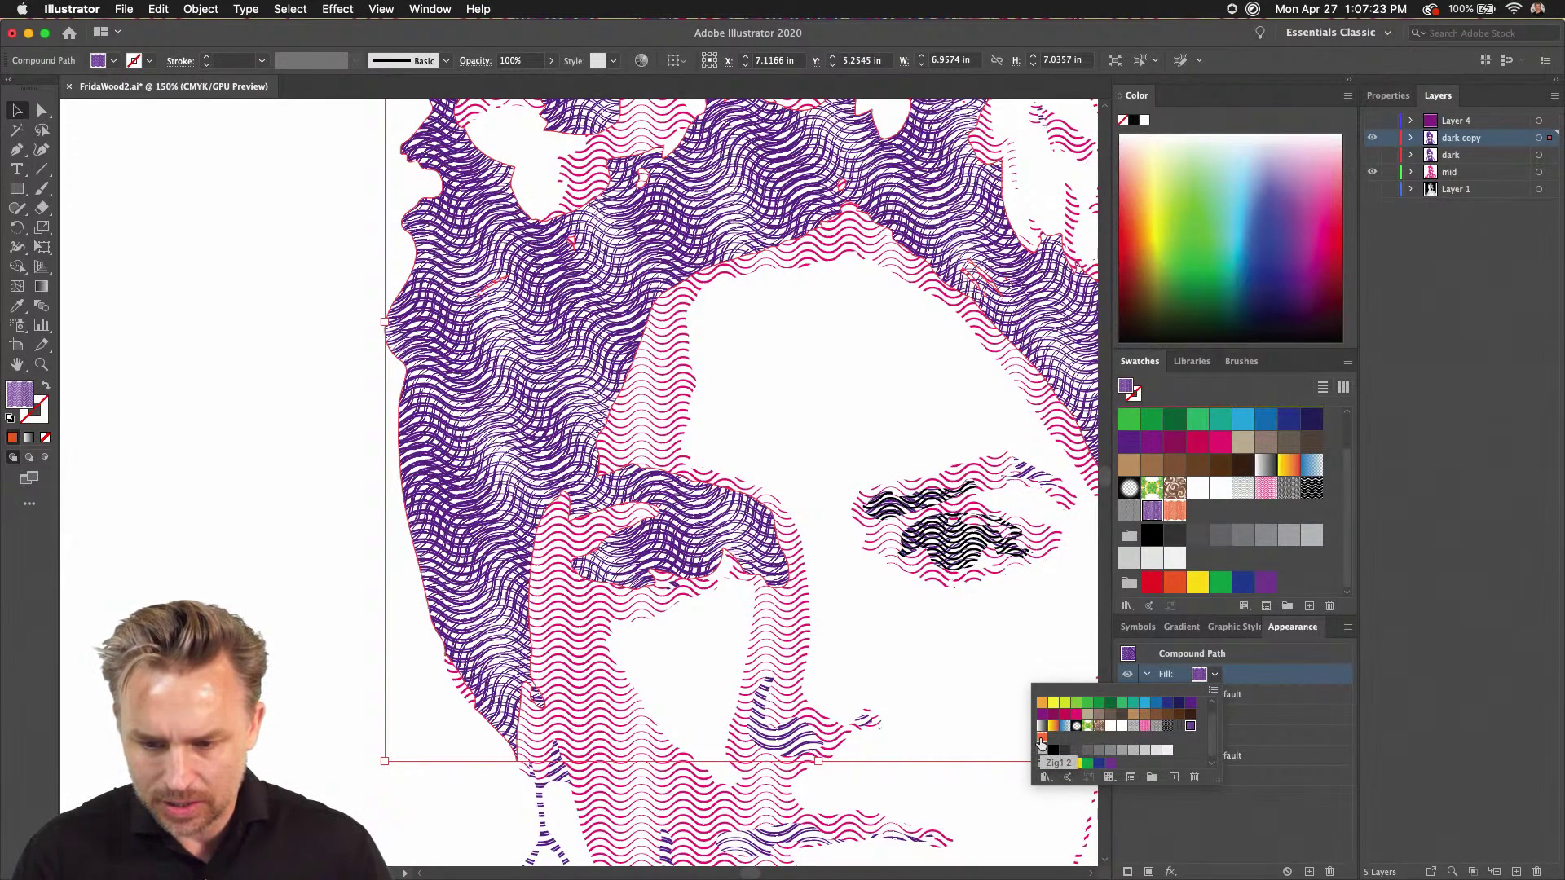
click(290, 301)
scroll(237, 353, right, 5)
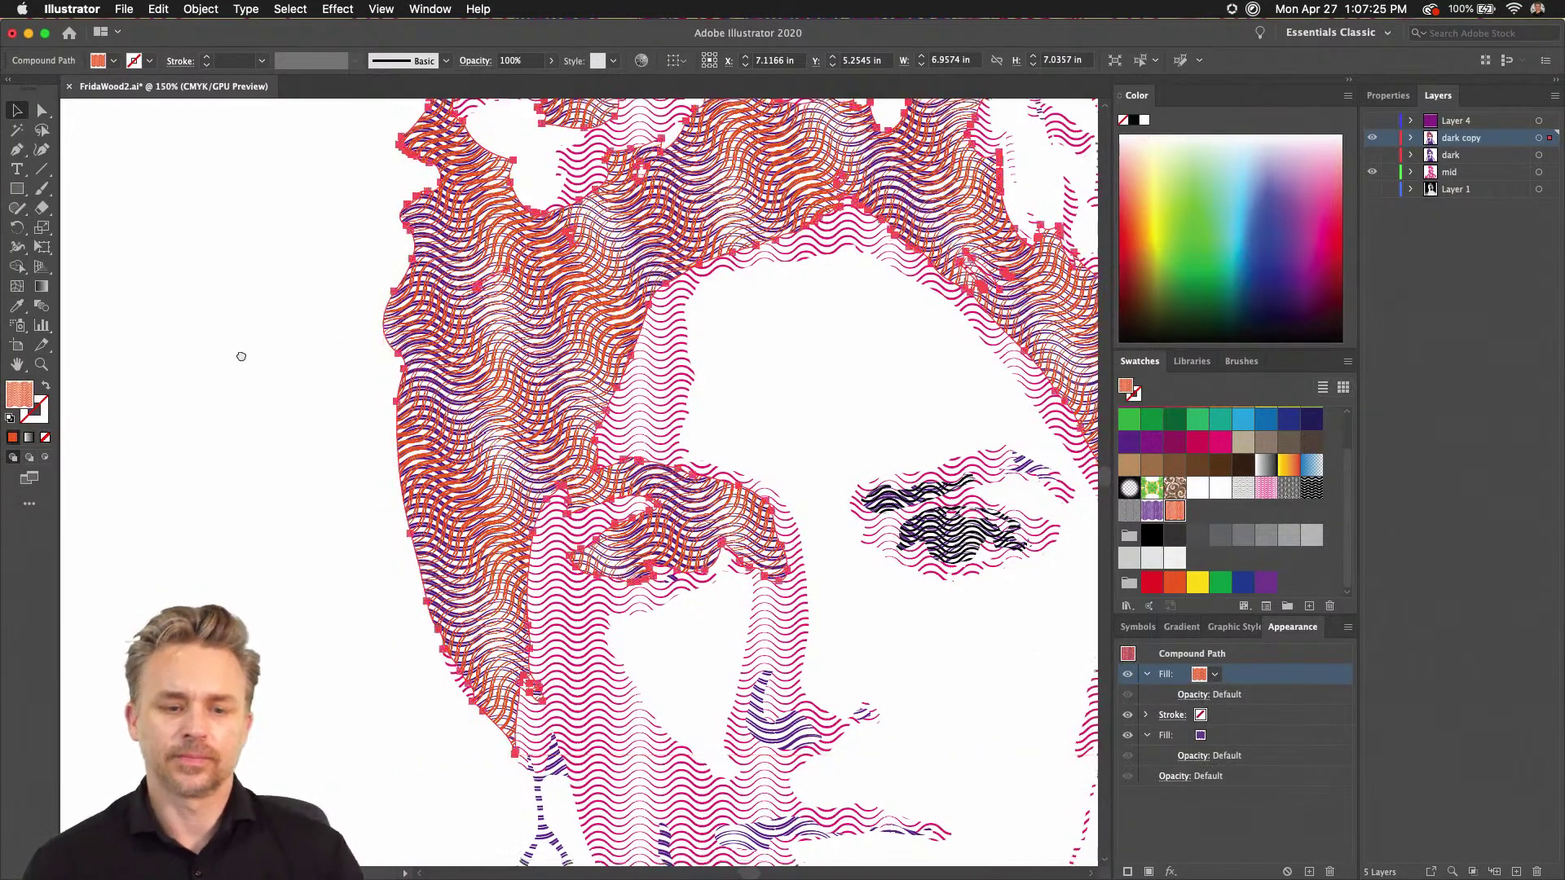
scroll(237, 353, down, 2)
click(198, 373)
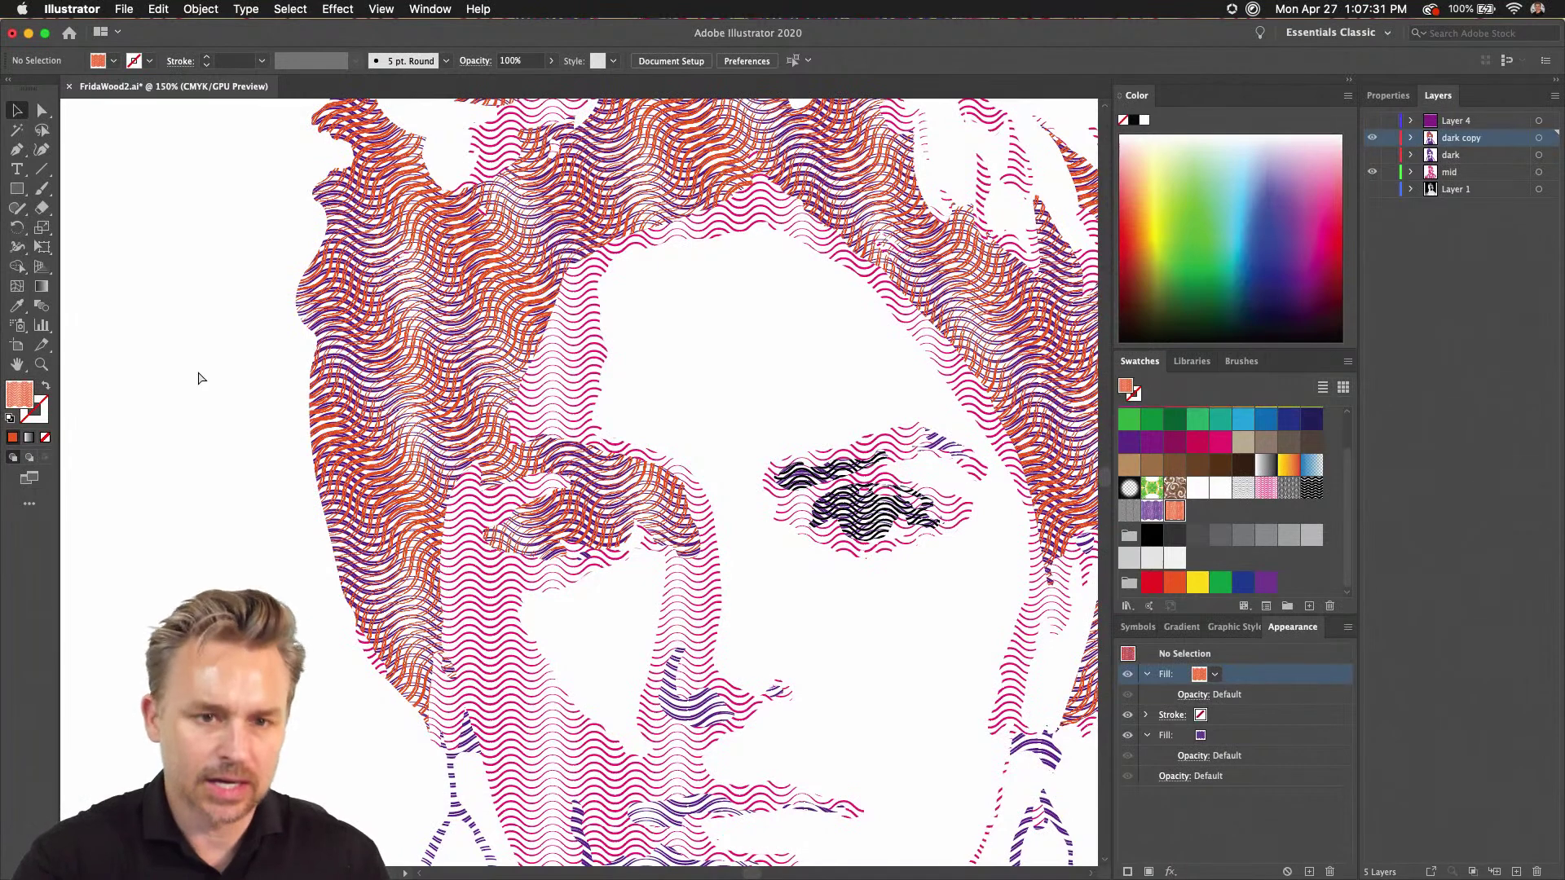
- Undo the orange pattern fill on the hair shape, and leave nothing selected
key(super+z)
click(217, 391)
scroll(195, 411, right, 3)
scroll(196, 412, down, 1)
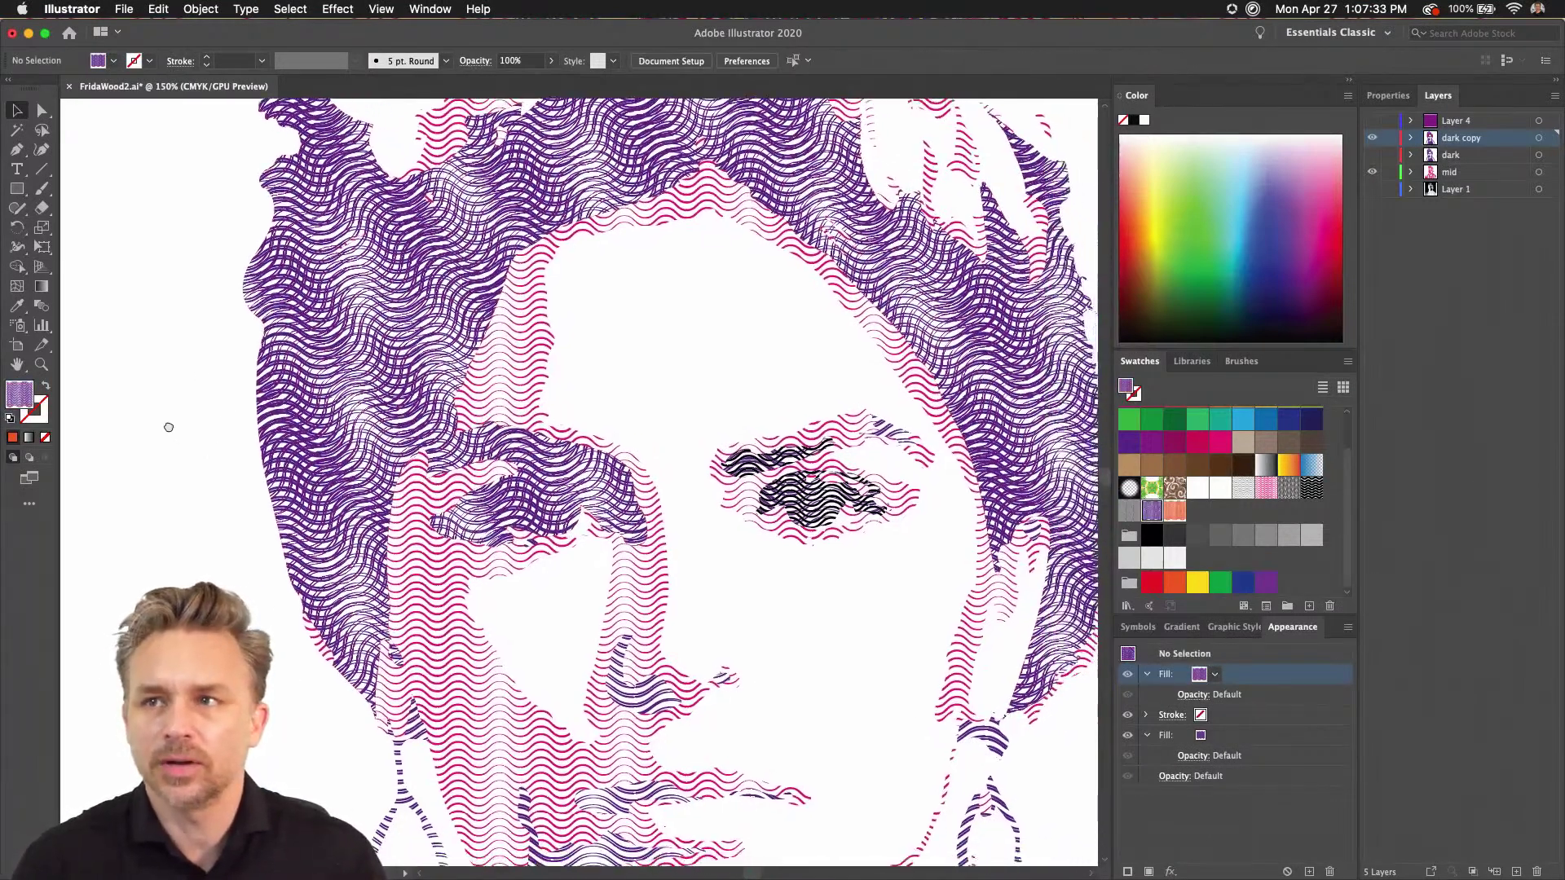